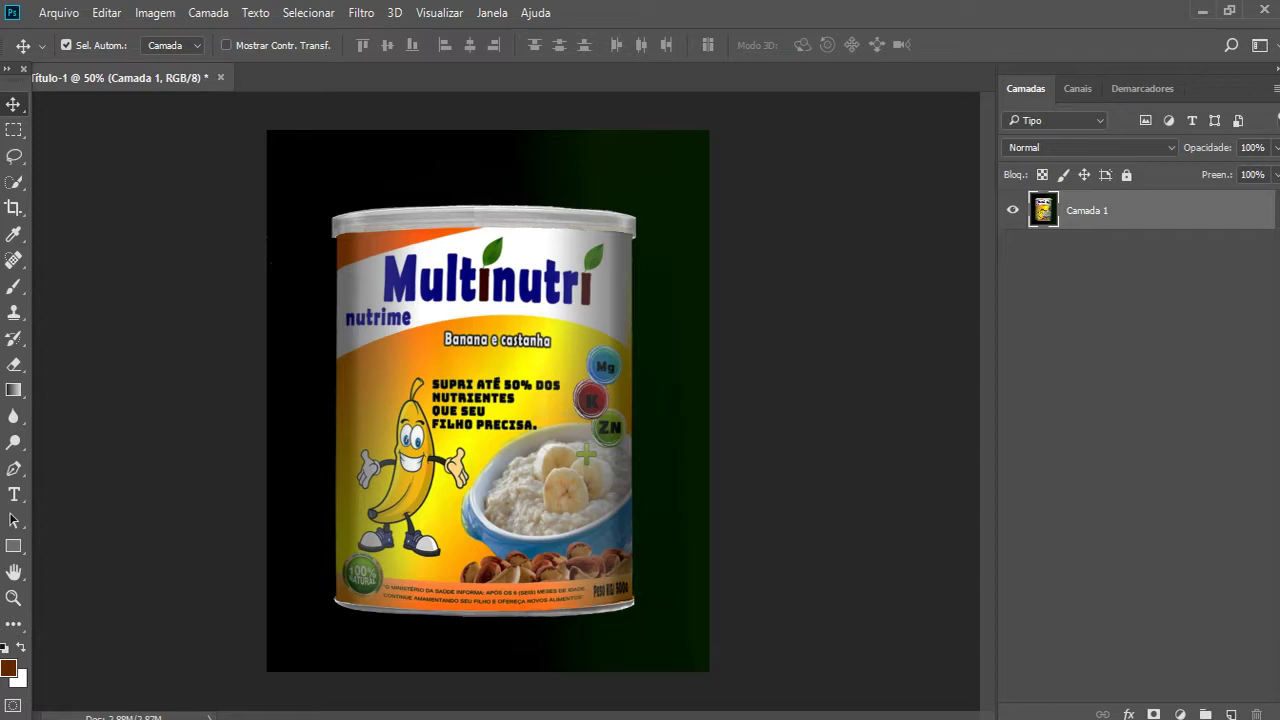
- Make white the foreground colour, using a temporary layer below Camada 1 that is then deleted
left_click(1231, 714)
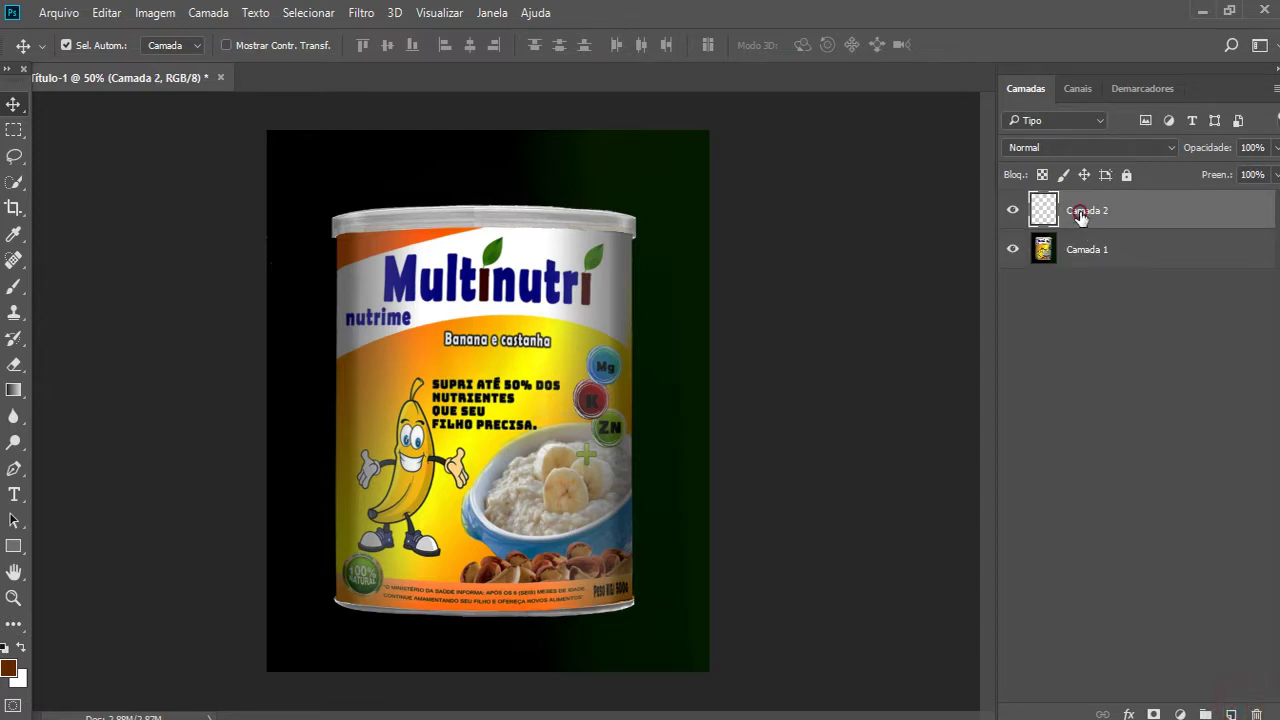
left_click_drag(1080, 217, 1076, 290)
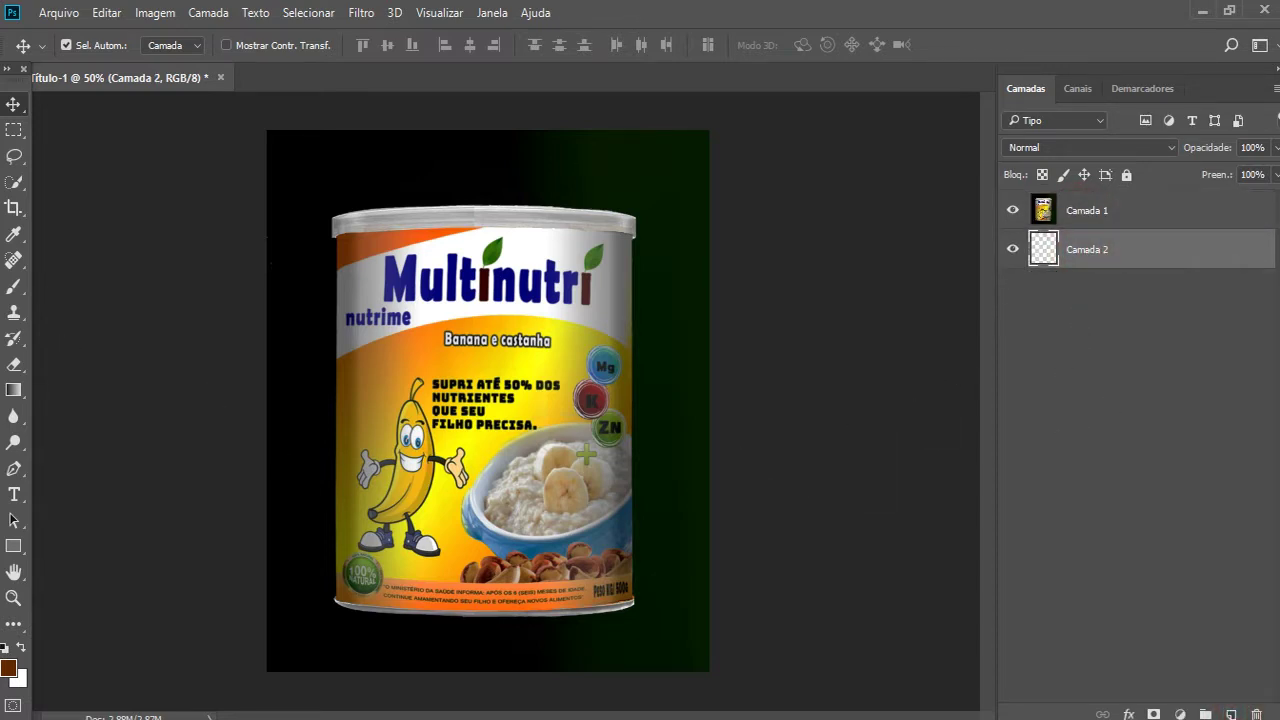
left_click(20, 648)
key("Delete")
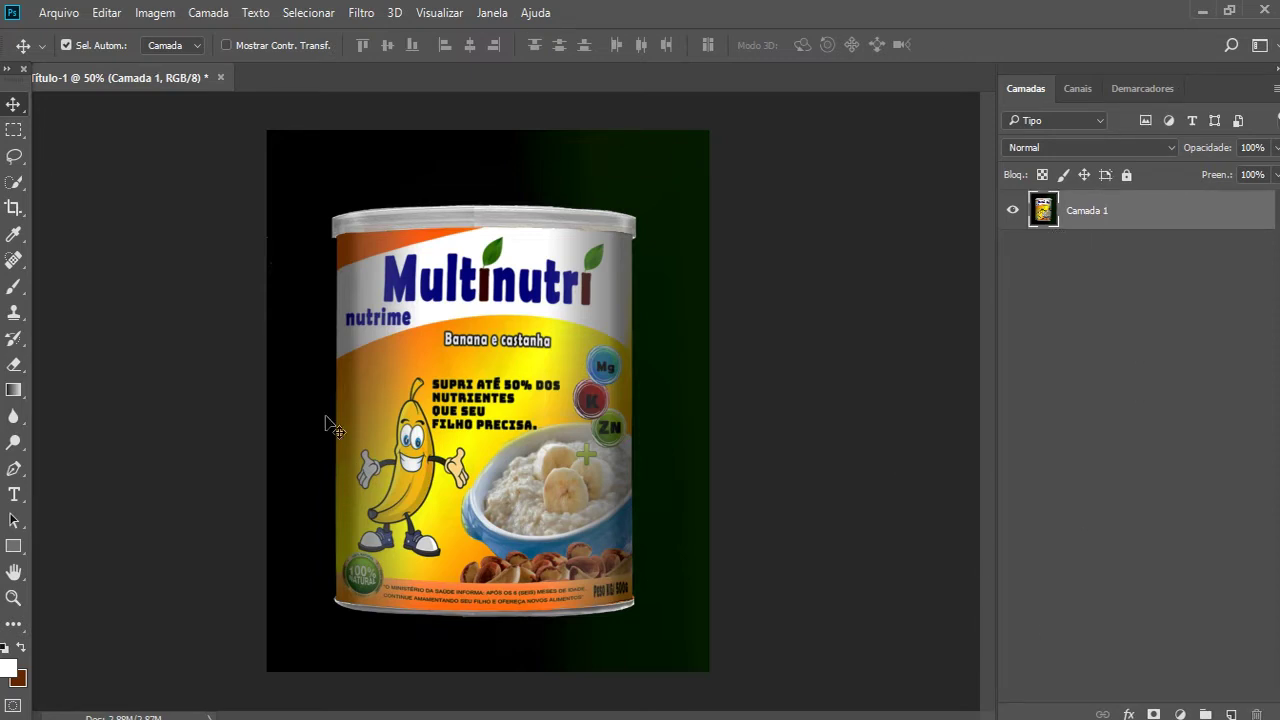
- Draw a white canvas-sized rectangle, trim its edges to fit, and place Retângulo 1 below Camada 1
left_click(14, 547)
left_click_drag(263, 127, 714, 677)
key("ctrl+t")
left_click_drag(712, 401, 707, 402)
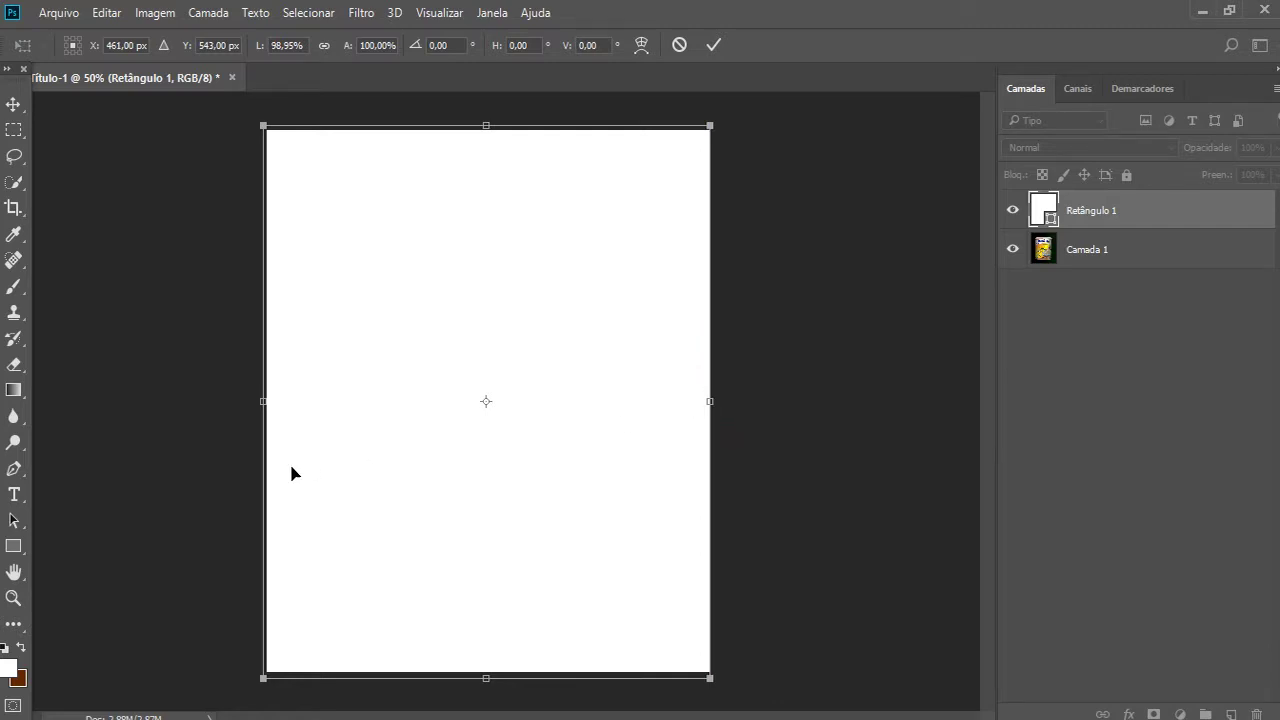
left_click_drag(262, 401, 267, 401)
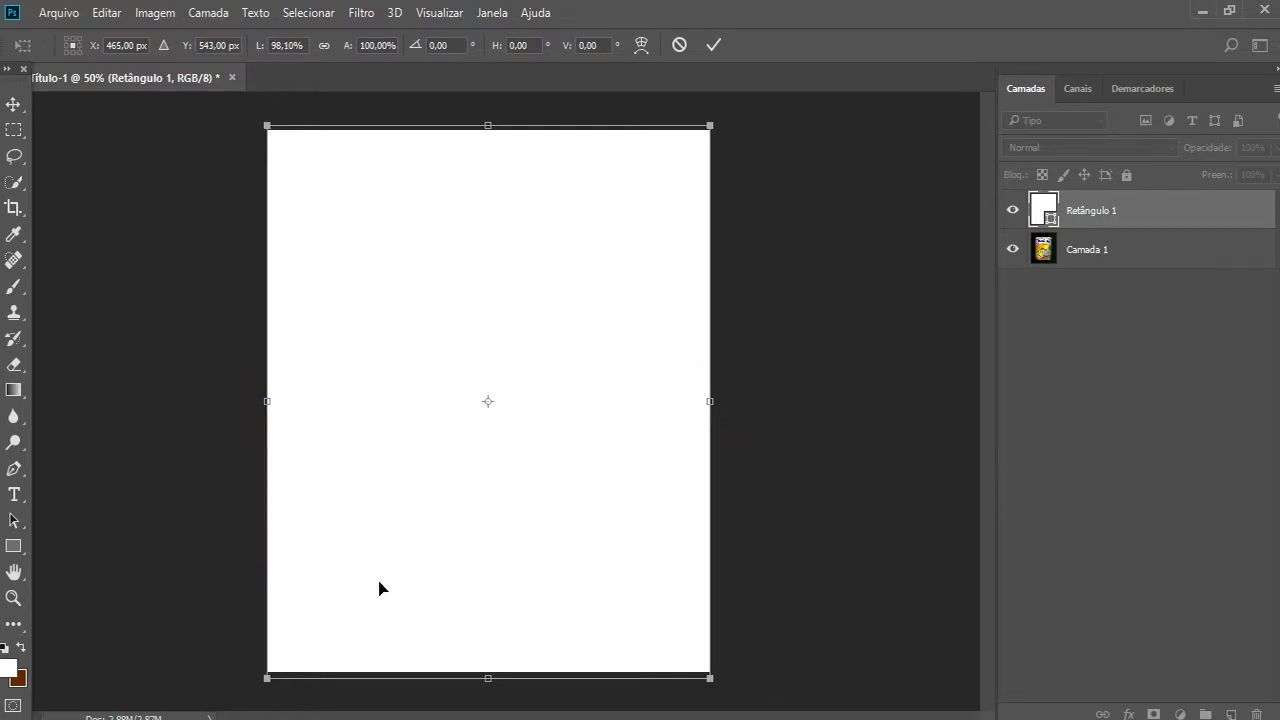
left_click_drag(487, 679, 487, 672)
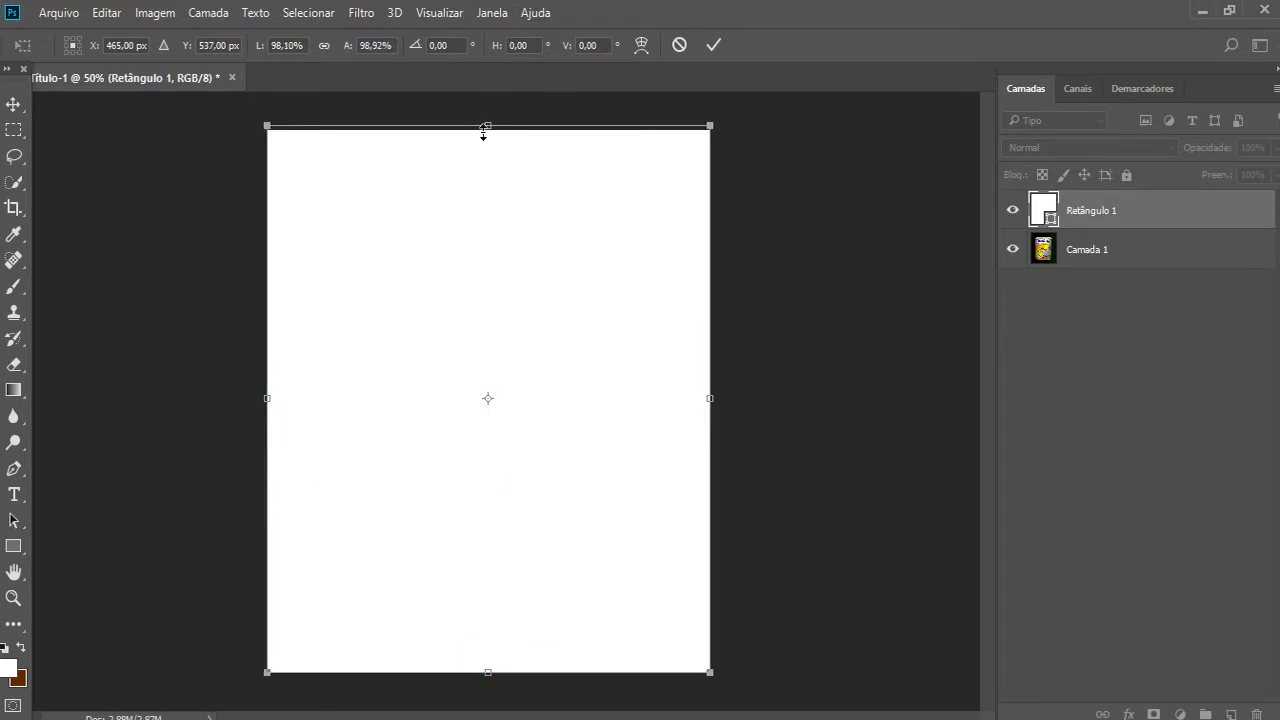
left_click_drag(484, 127, 484, 131)
key("Return")
mouse_move(1082, 210)
left_mouse_down()
mouse_move(1080, 283)
mouse_move(1043, 285)
left_mouse_up()
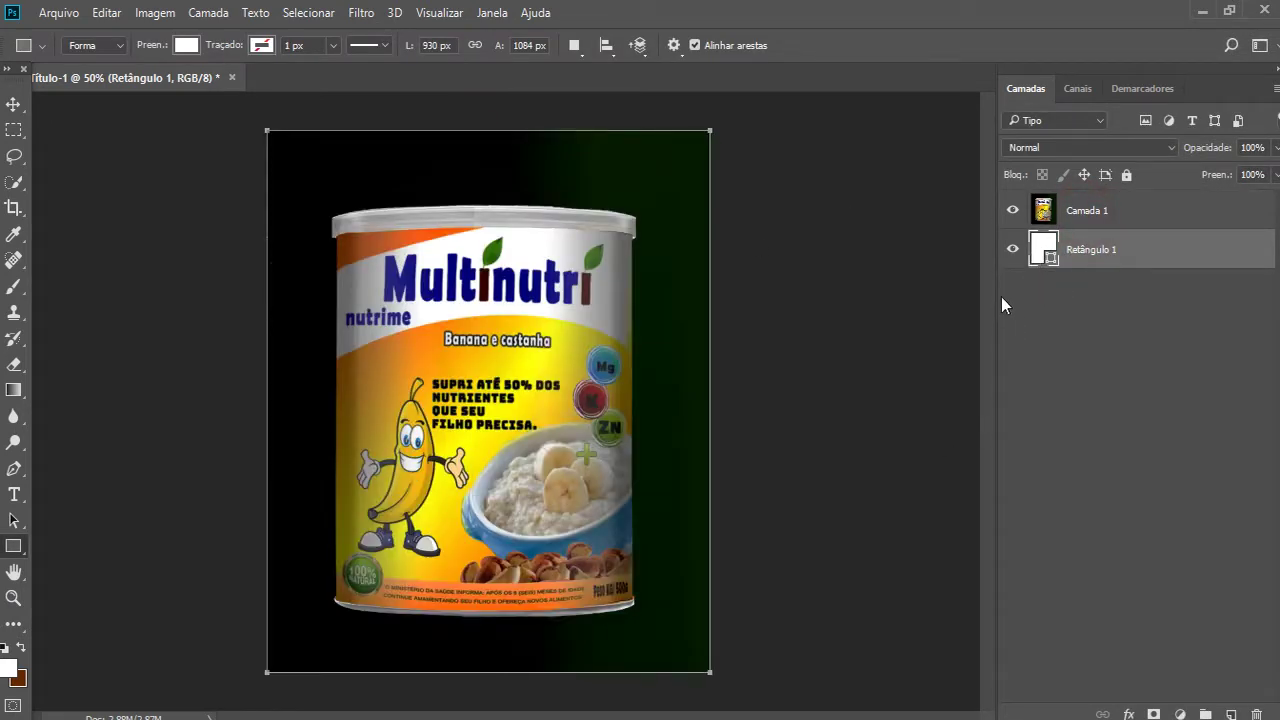
left_click(1012, 210)
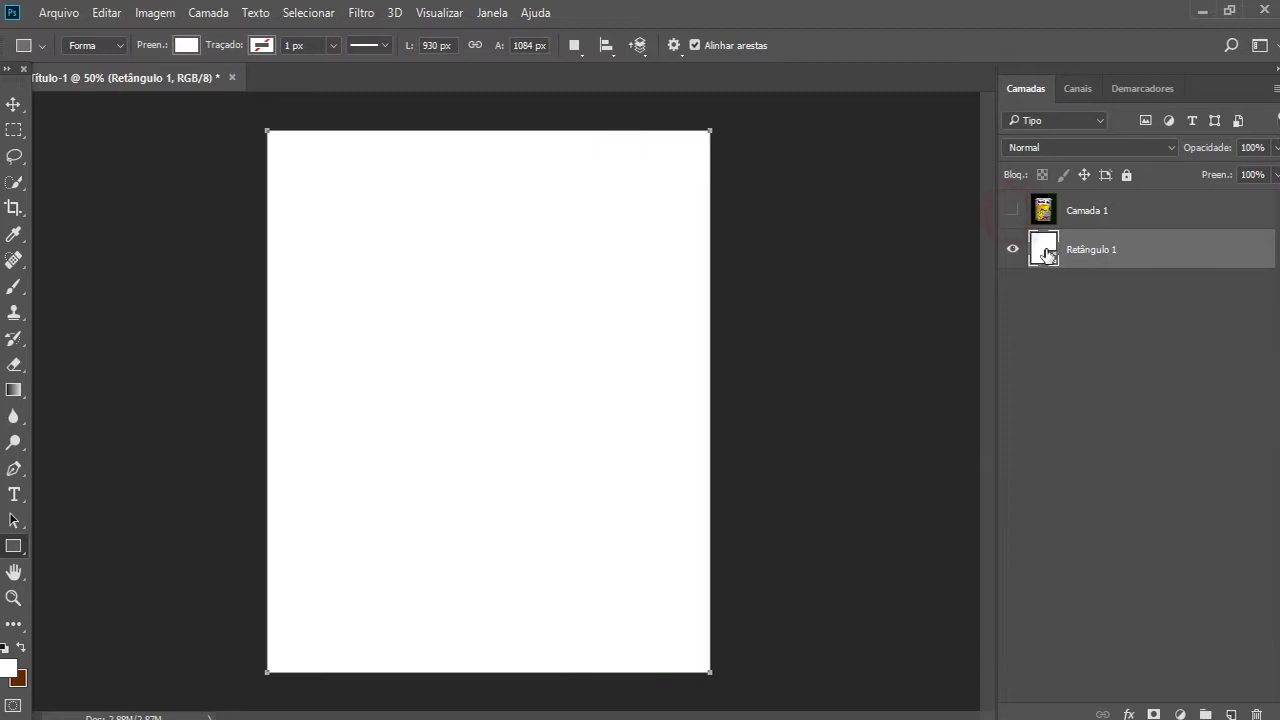
double_click(1044, 250)
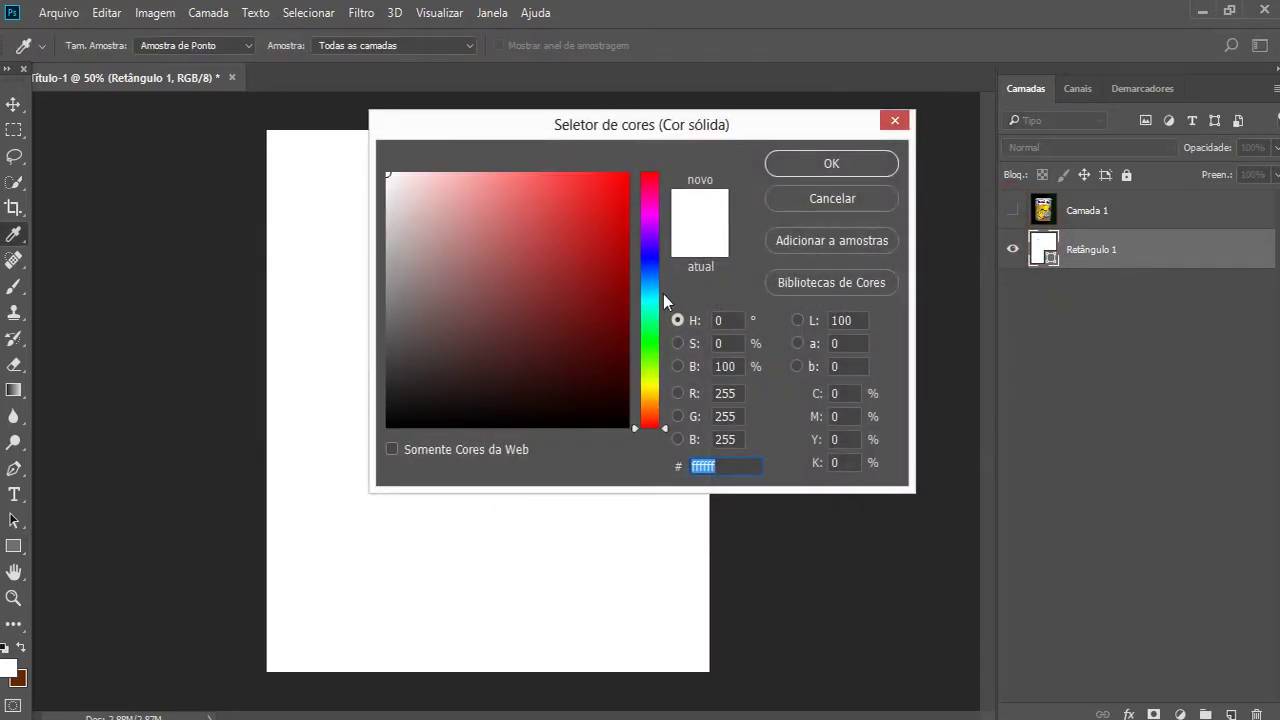
left_click_drag(590, 290, 528, 326)
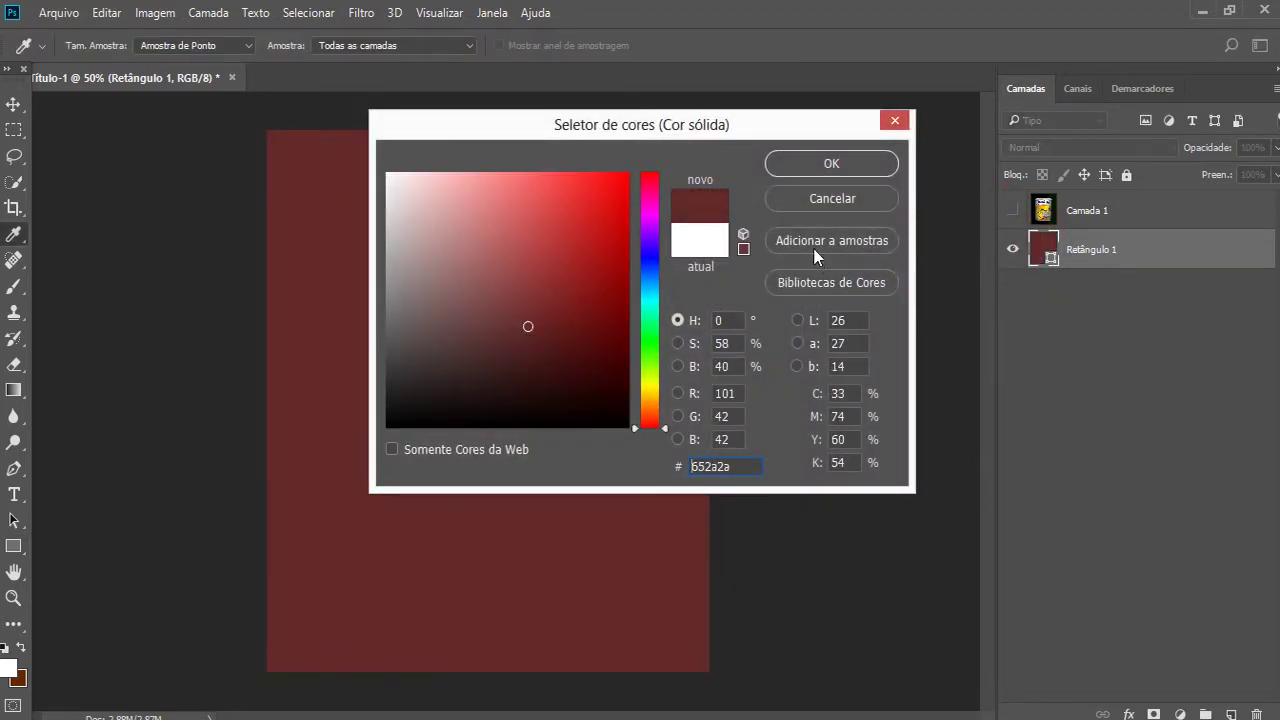
left_click(852, 197)
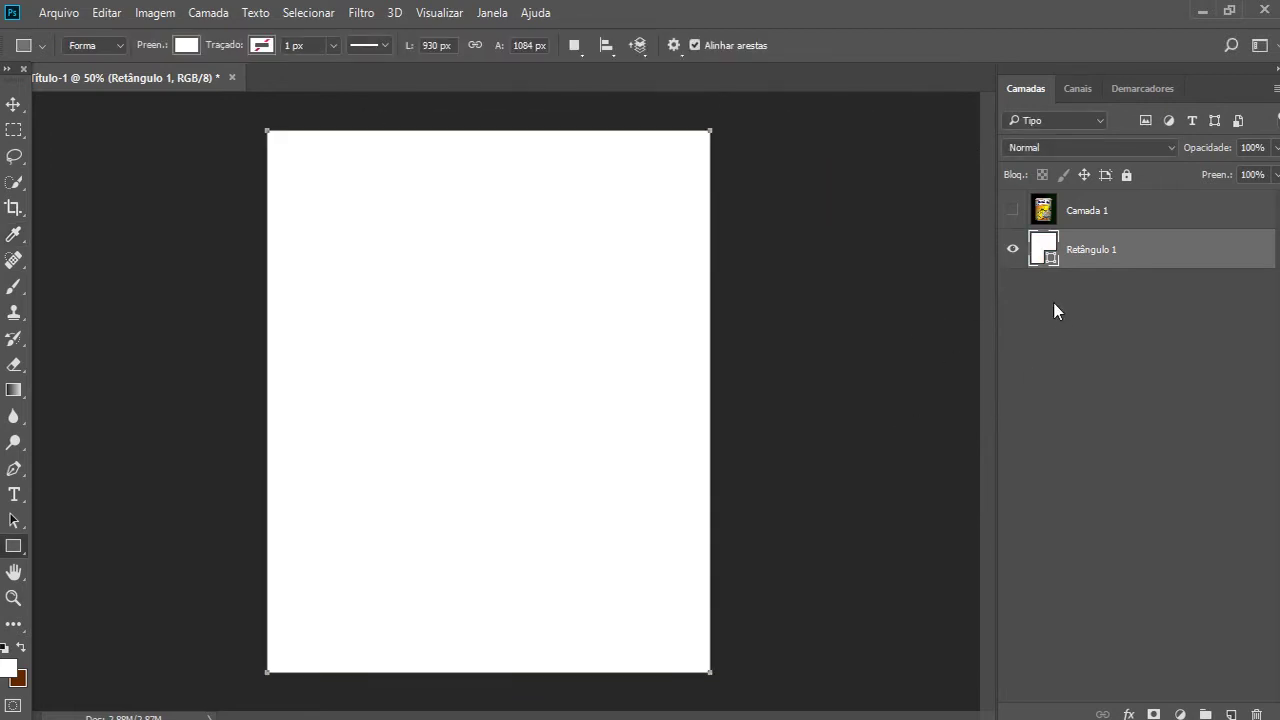
left_click(1012, 210)
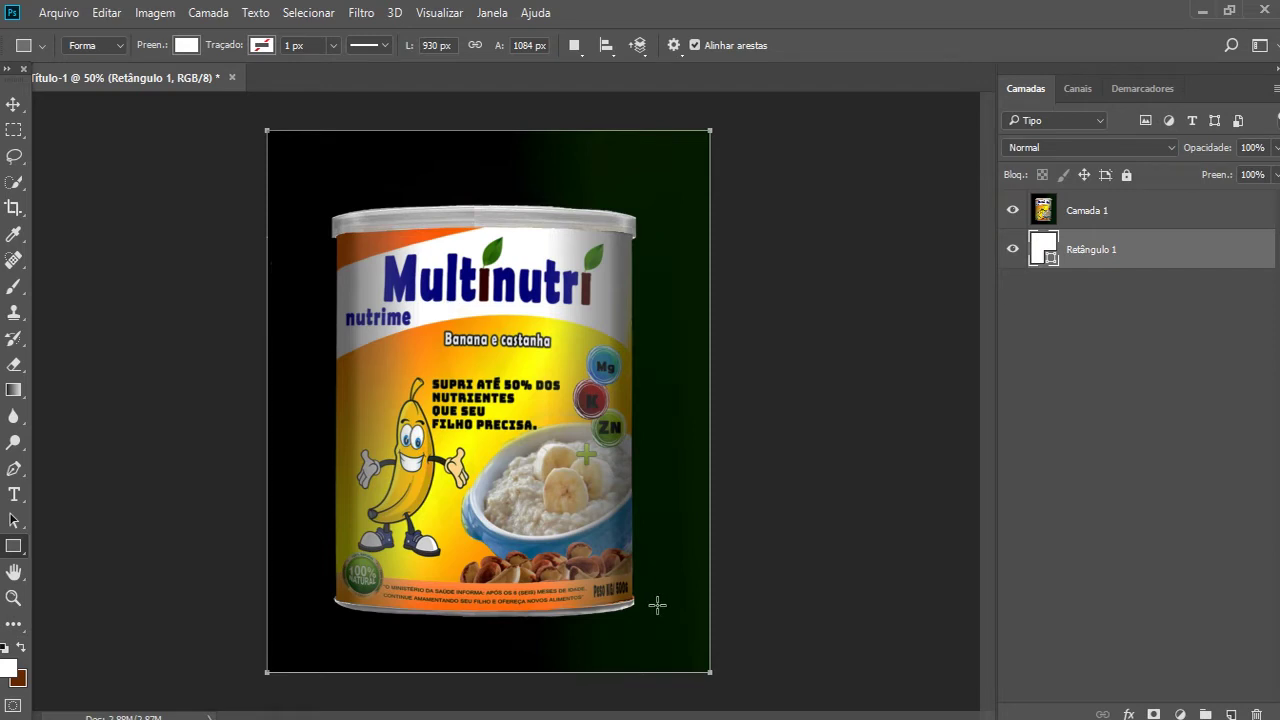
- At 200% zoom, start a Pen shape with anchors at the lid's lower-left and upper-left corners
key("ctrl+plus")
key("ctrl+plus")
key("ctrl+plus")
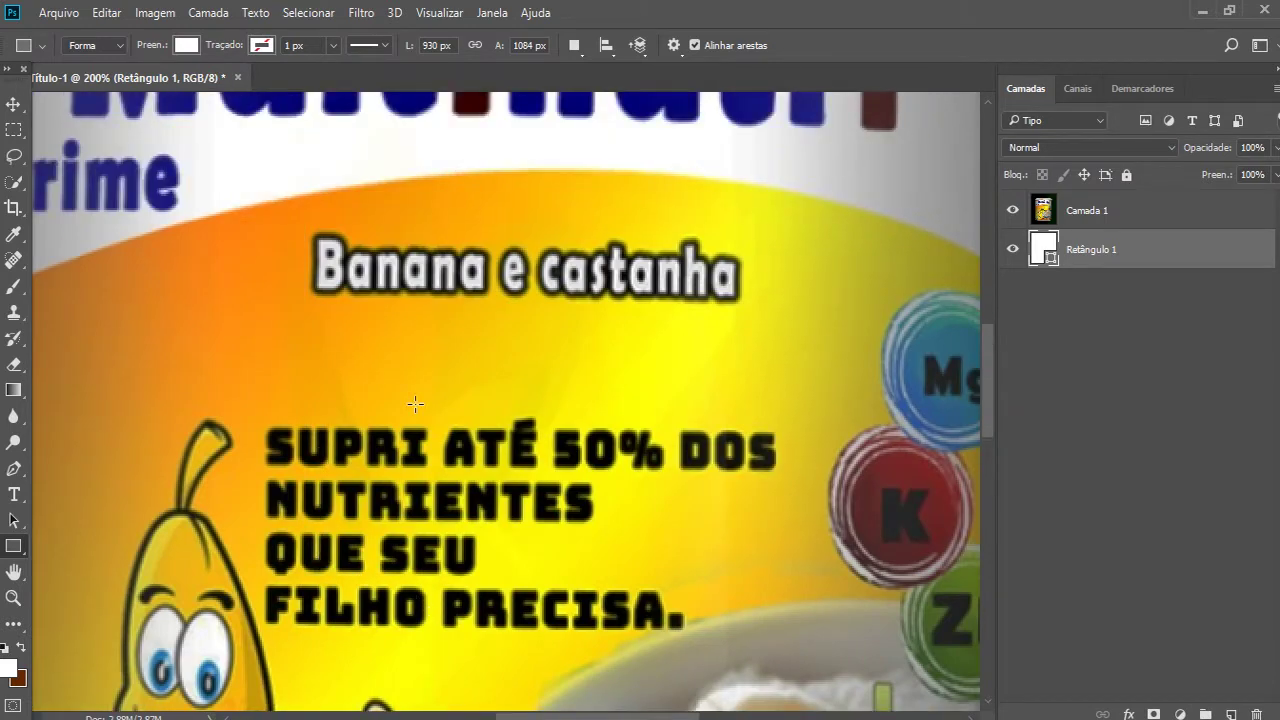
scroll(415, 403, "up", 3)
scroll(414, 366, "up", 3)
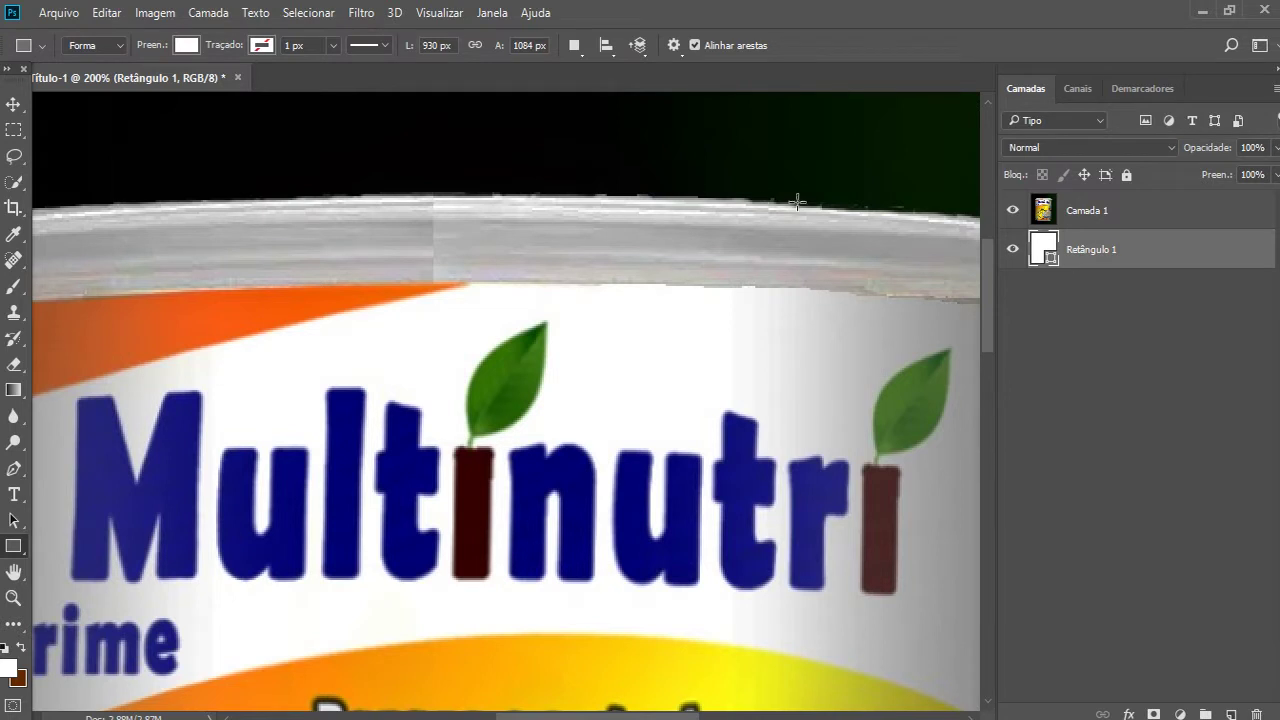
left_click_drag(541, 716, 469, 716)
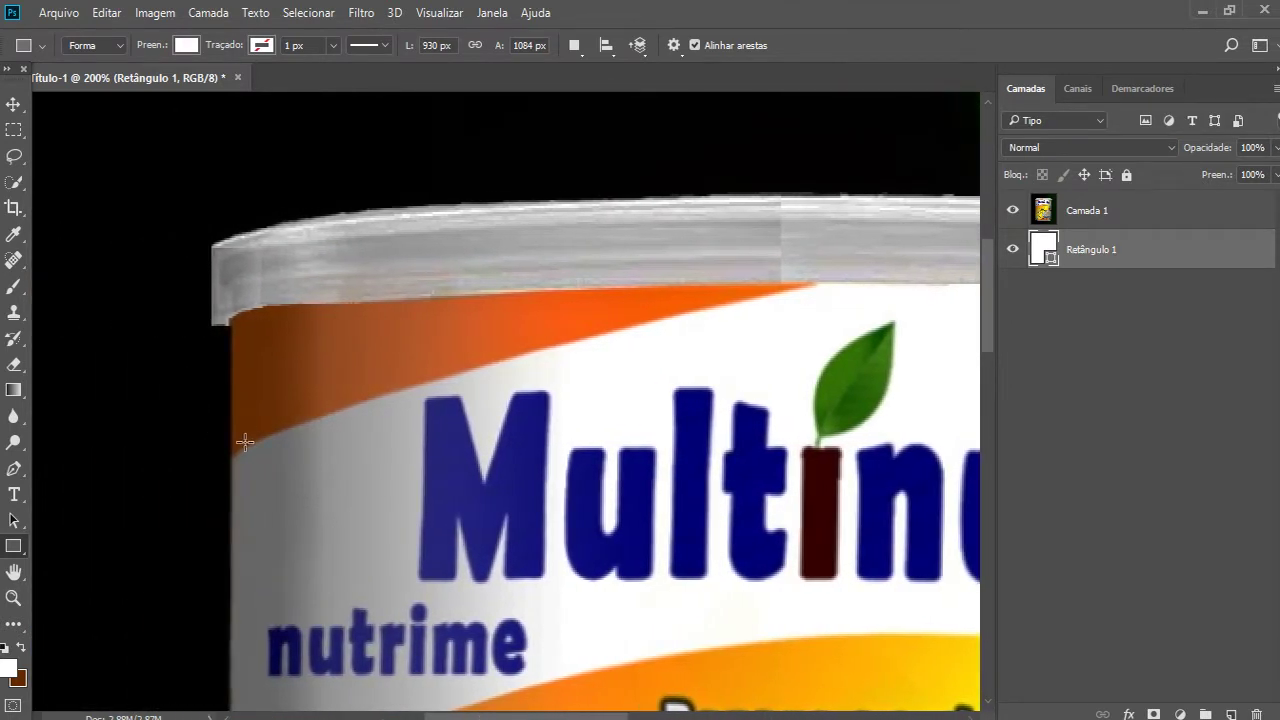
left_click(14, 468)
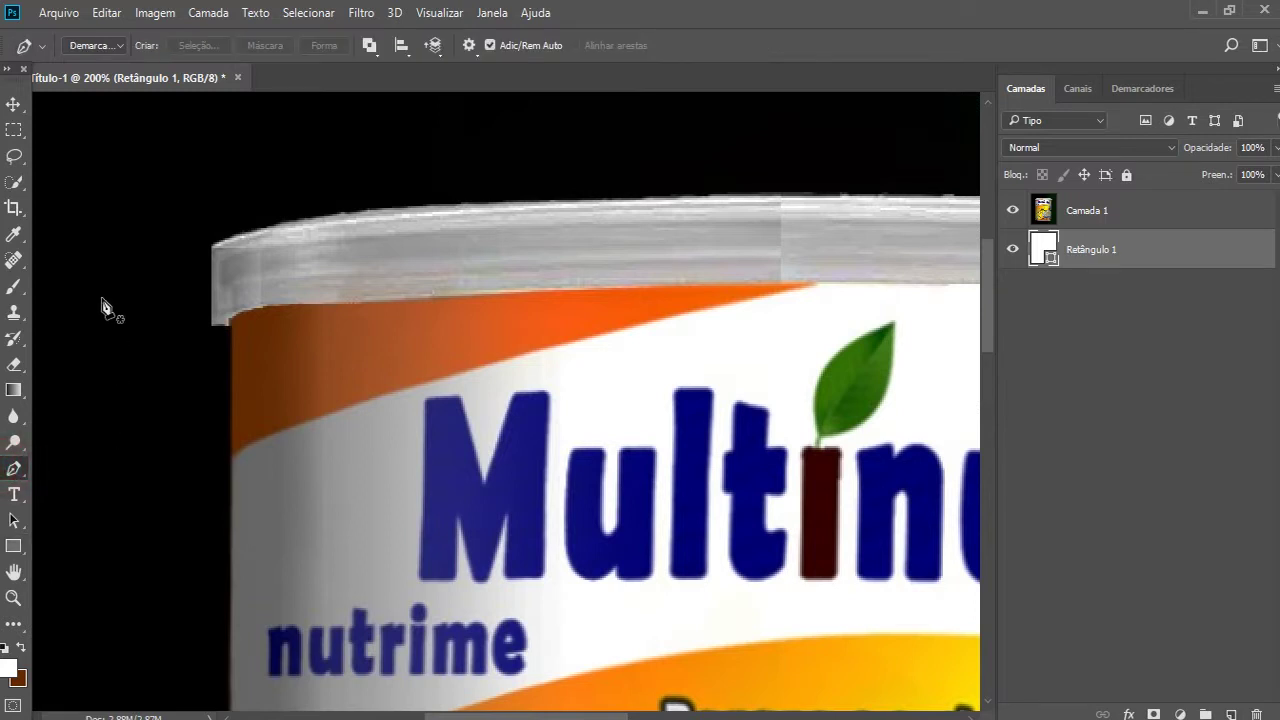
left_click(120, 46)
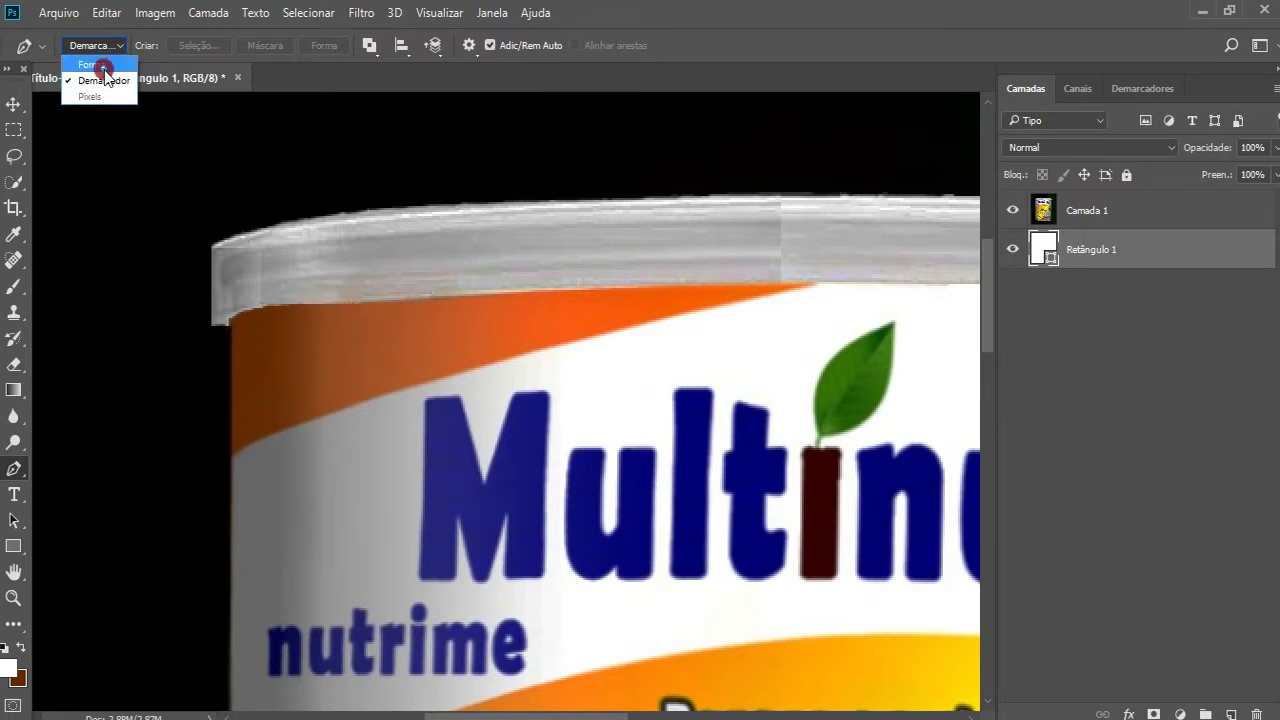
left_click(98, 64)
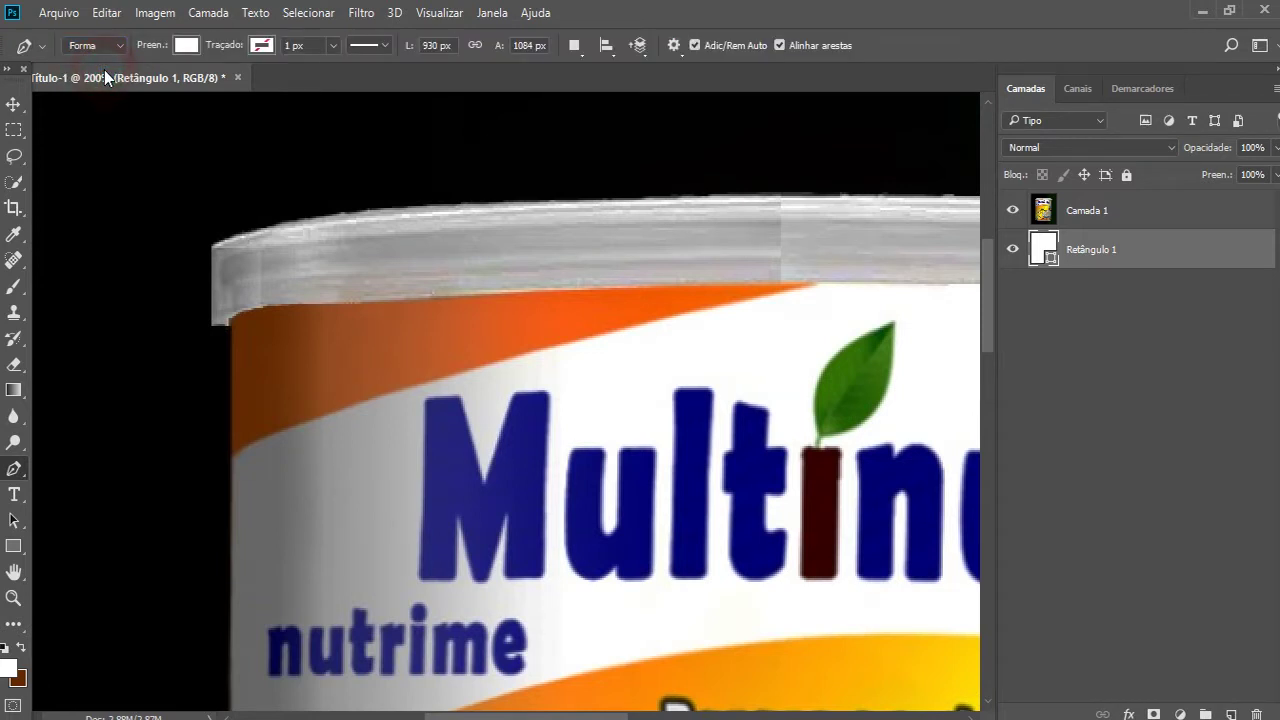
left_click(213, 325)
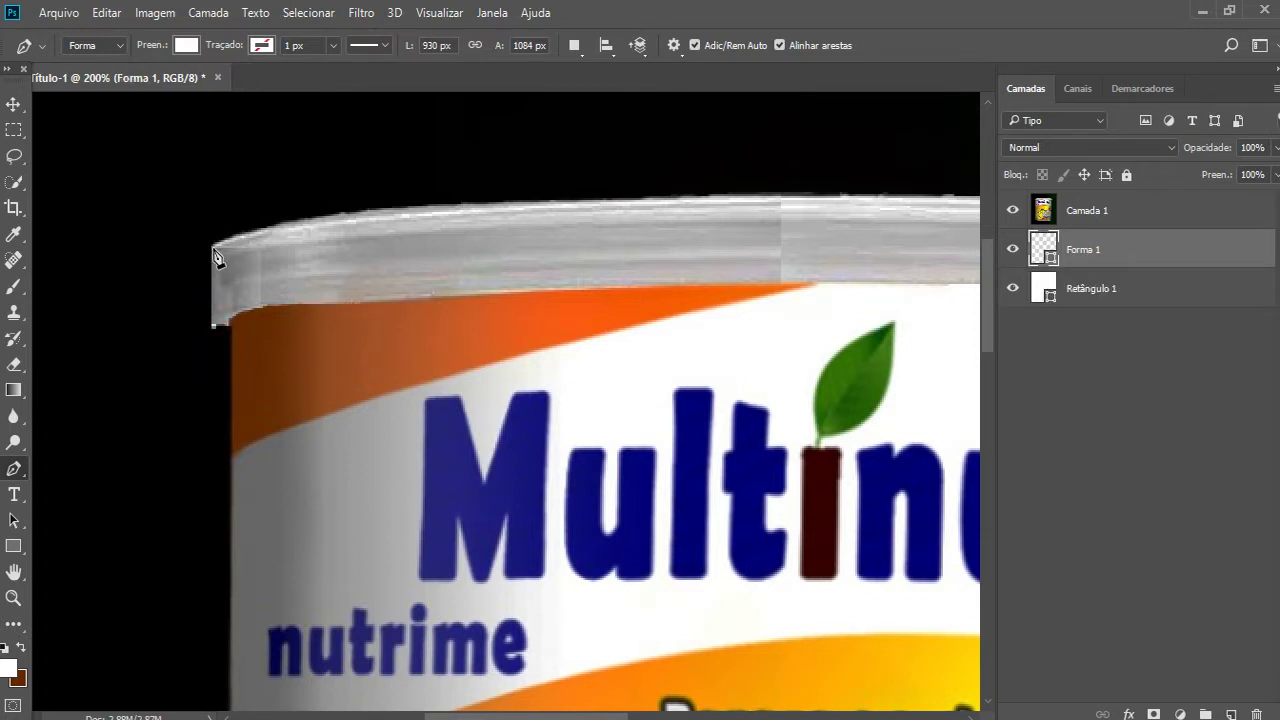
left_click(213, 247)
- Add Pen anchors along the lid's right edge down to its lower-right corner
left_click_drag(561, 712, 697, 712)
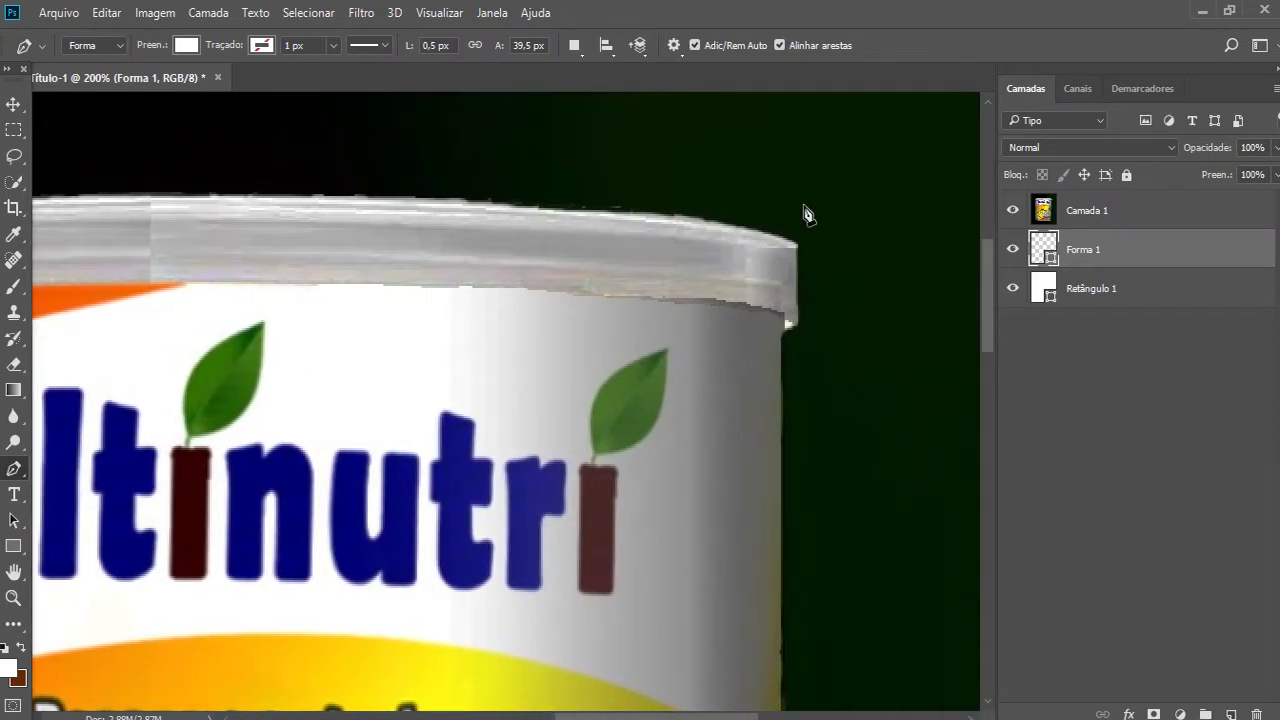
left_click(798, 248)
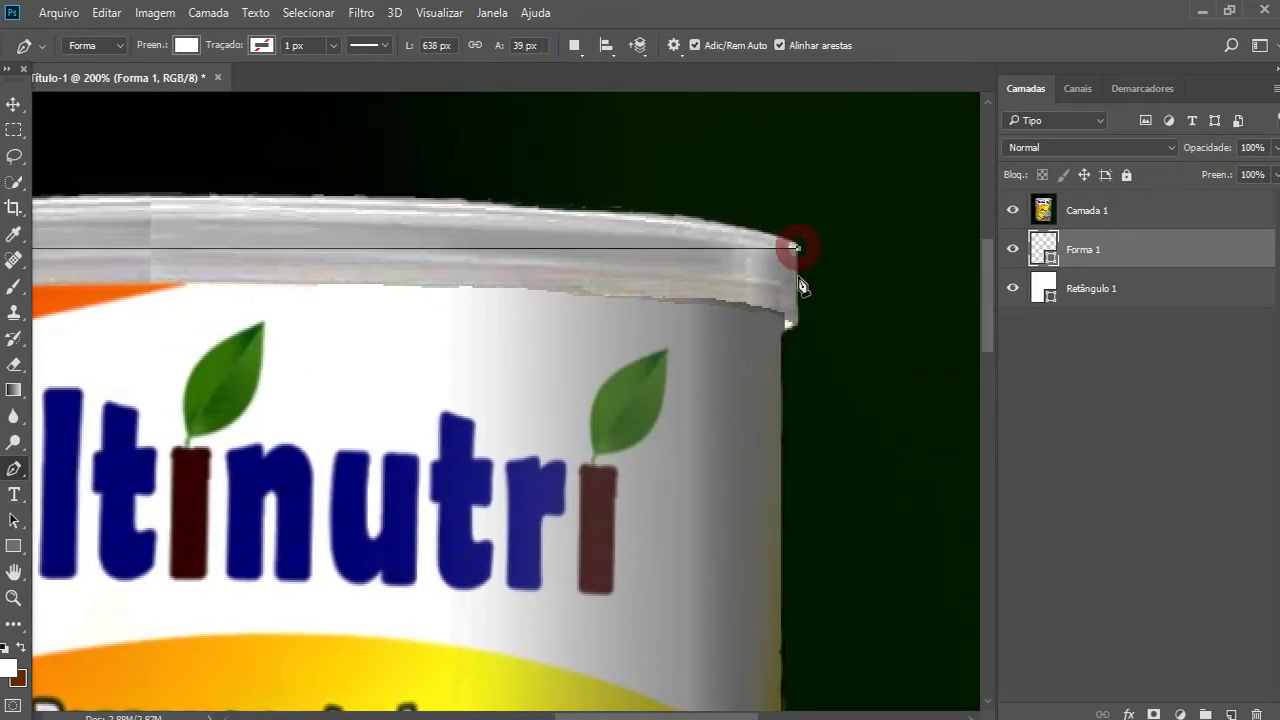
left_click(794, 323)
left_click(784, 333)
scroll(800, 290, "down", 2)
scroll(840, 360, "down", 3)
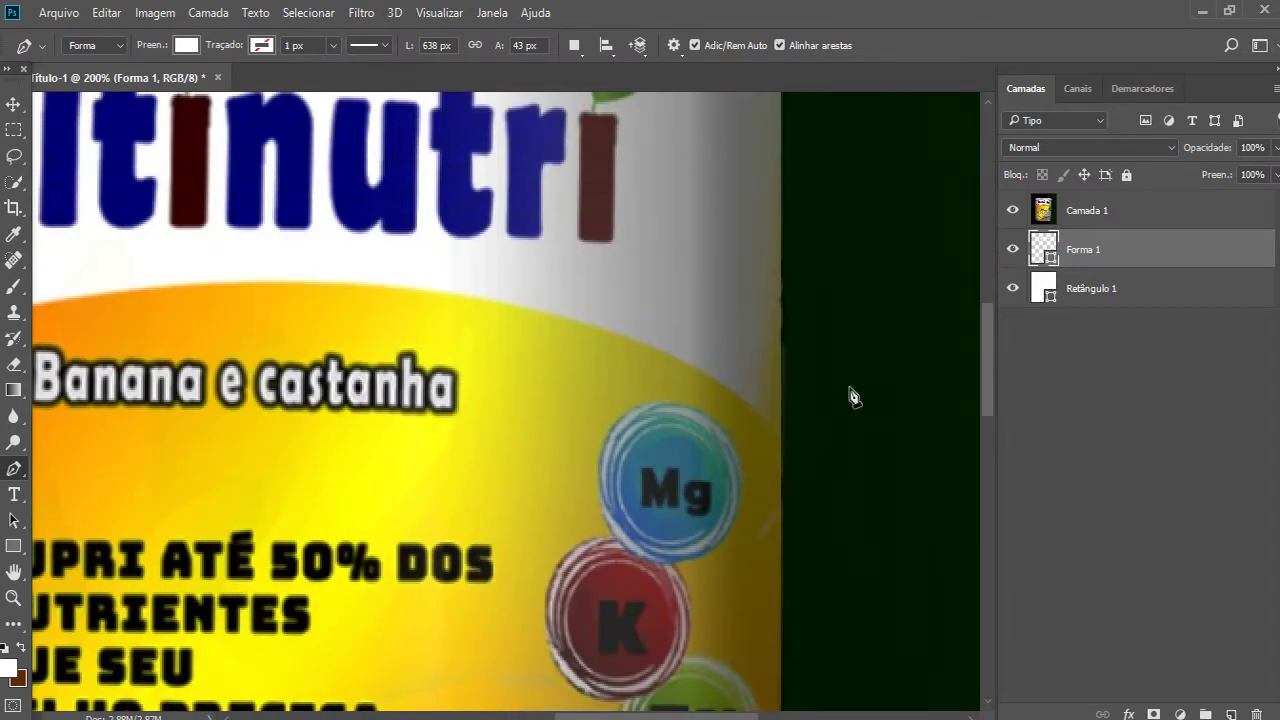
scroll(855, 440, "down", 5)
scroll(855, 477, "down", 5)
scroll(843, 517, "down", 5)
scroll(834, 534, "down", 4)
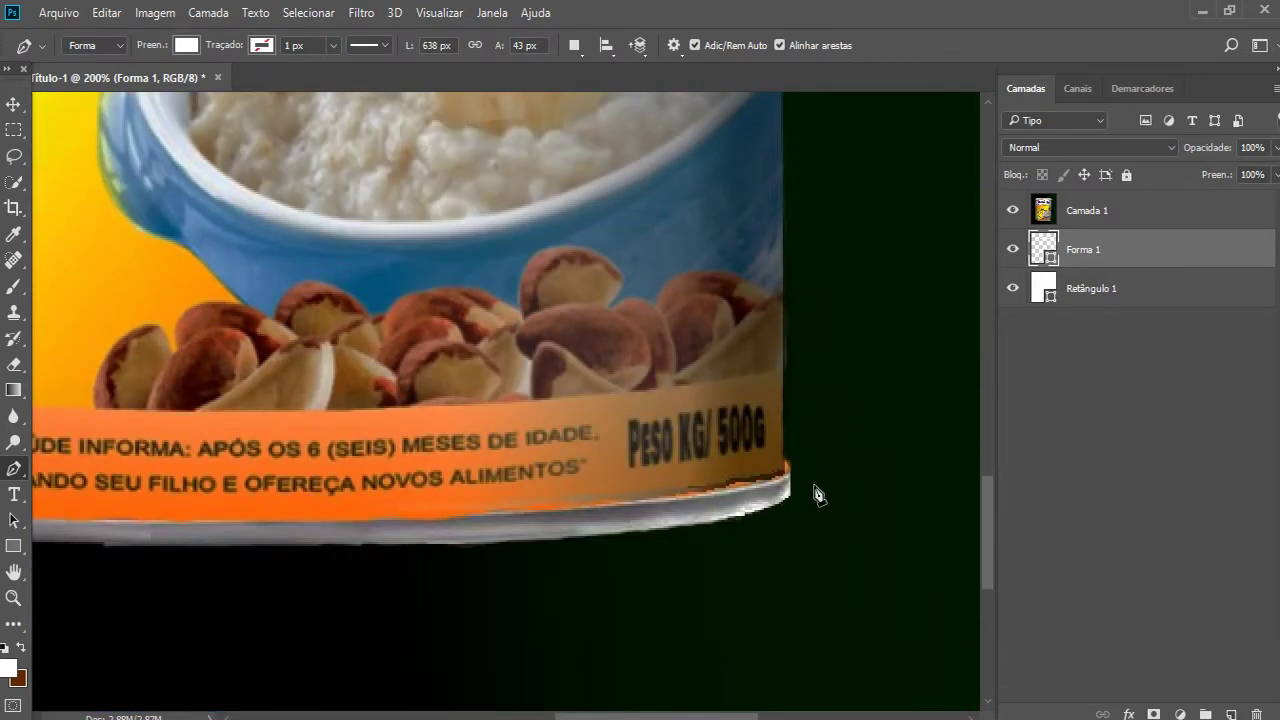
- Add anchors down the label's right side, its bottom-right corner and onto the bottom rim
left_click(784, 461)
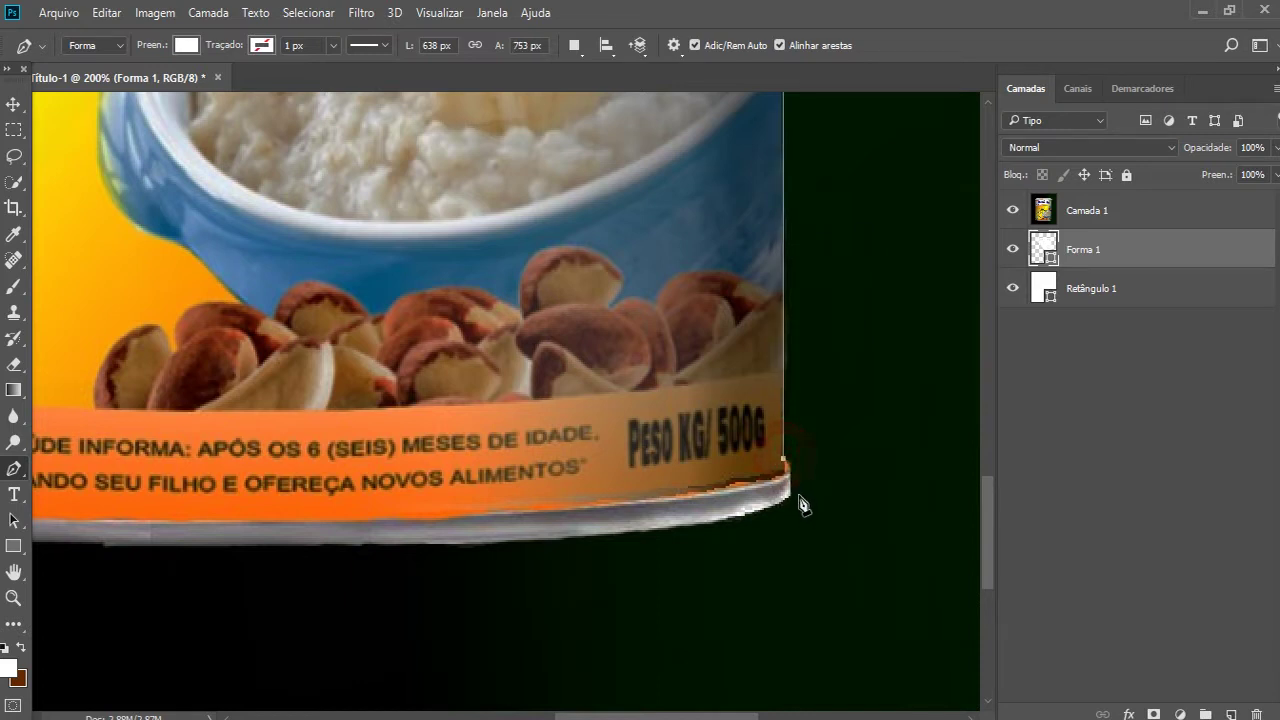
left_click(790, 477)
left_click(790, 497)
scroll(760, 680, "left", 5)
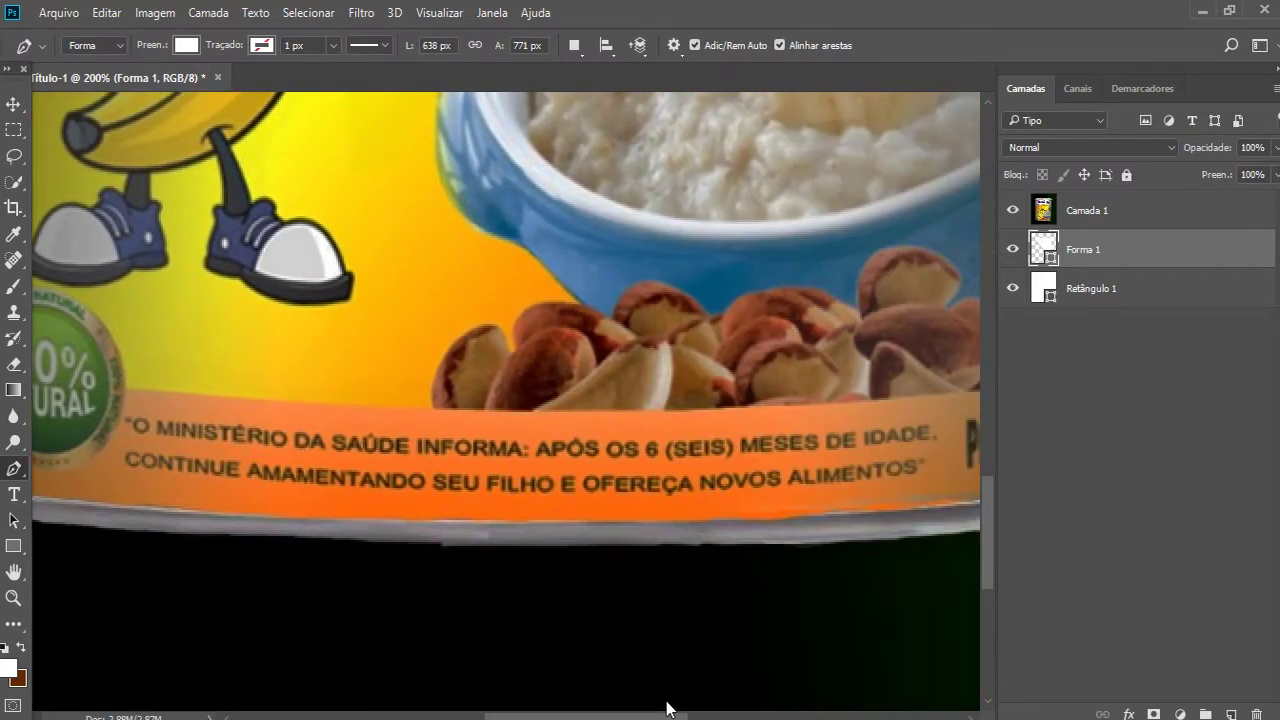
left_click_drag(633, 716, 649, 710)
- Anchor the middle and left end of the bottom rim, then close the outline at the start
left_click(664, 544)
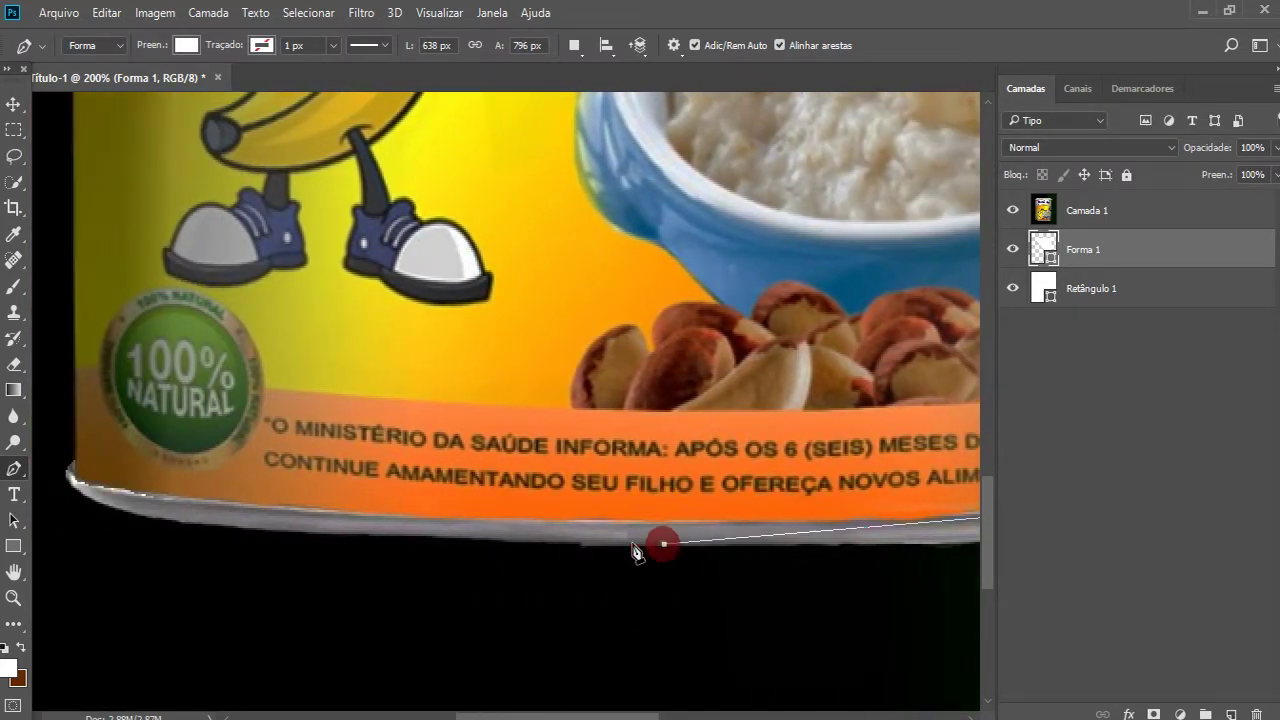
left_click(69, 481)
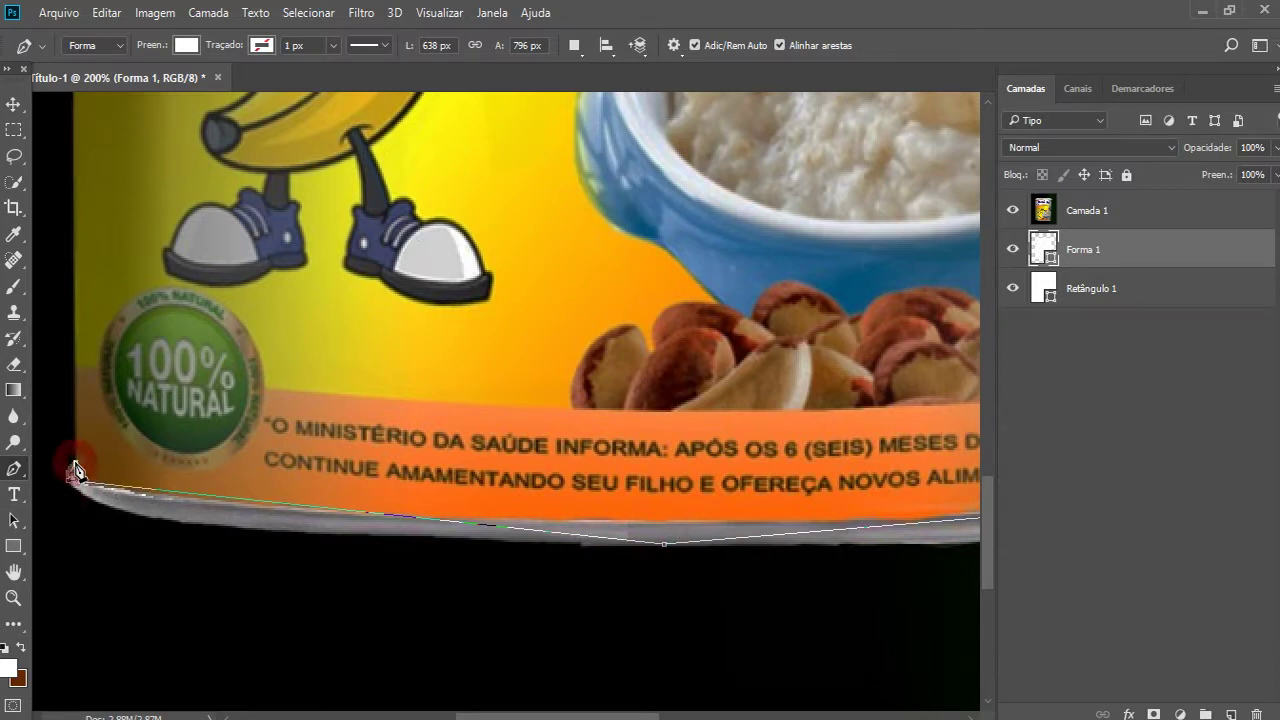
scroll(112, 453, "up", 2)
scroll(112, 453, "up", 4)
scroll(114, 451, "up", 5)
scroll(146, 400, "up", 5)
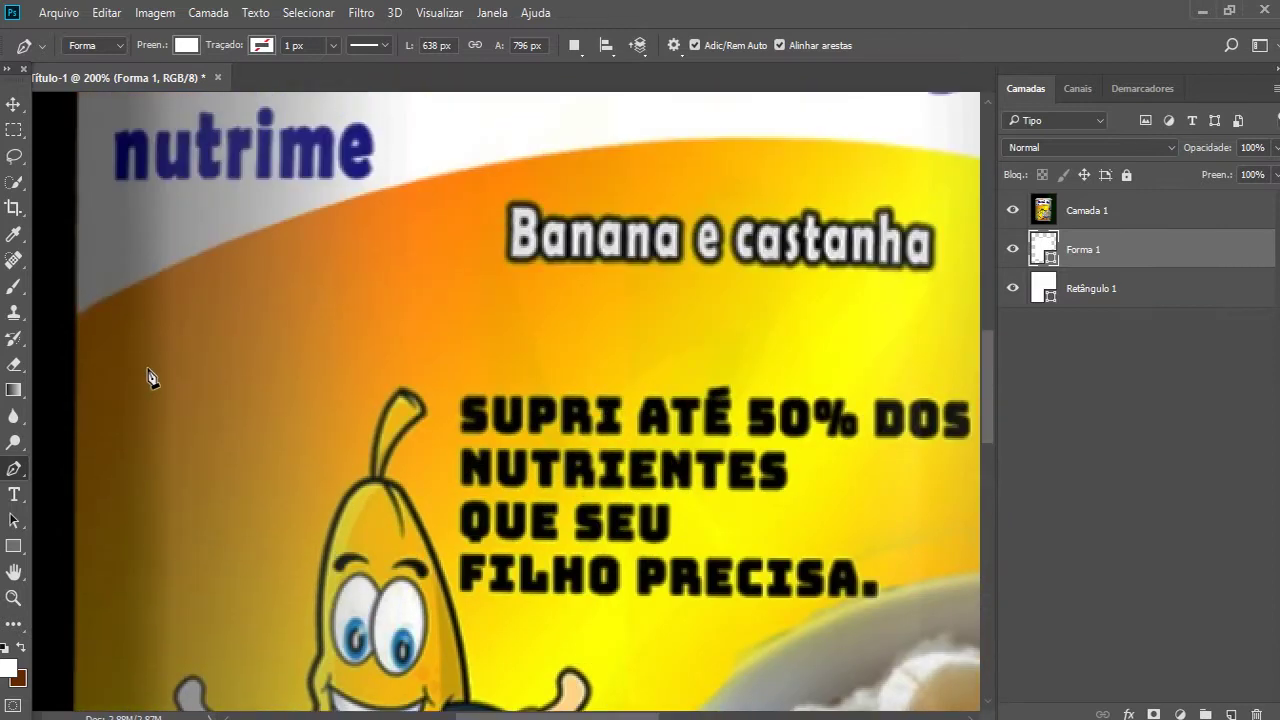
scroll(151, 374, "up", 2)
scroll(114, 424, "up", 10)
scroll(86, 363, "up", 4)
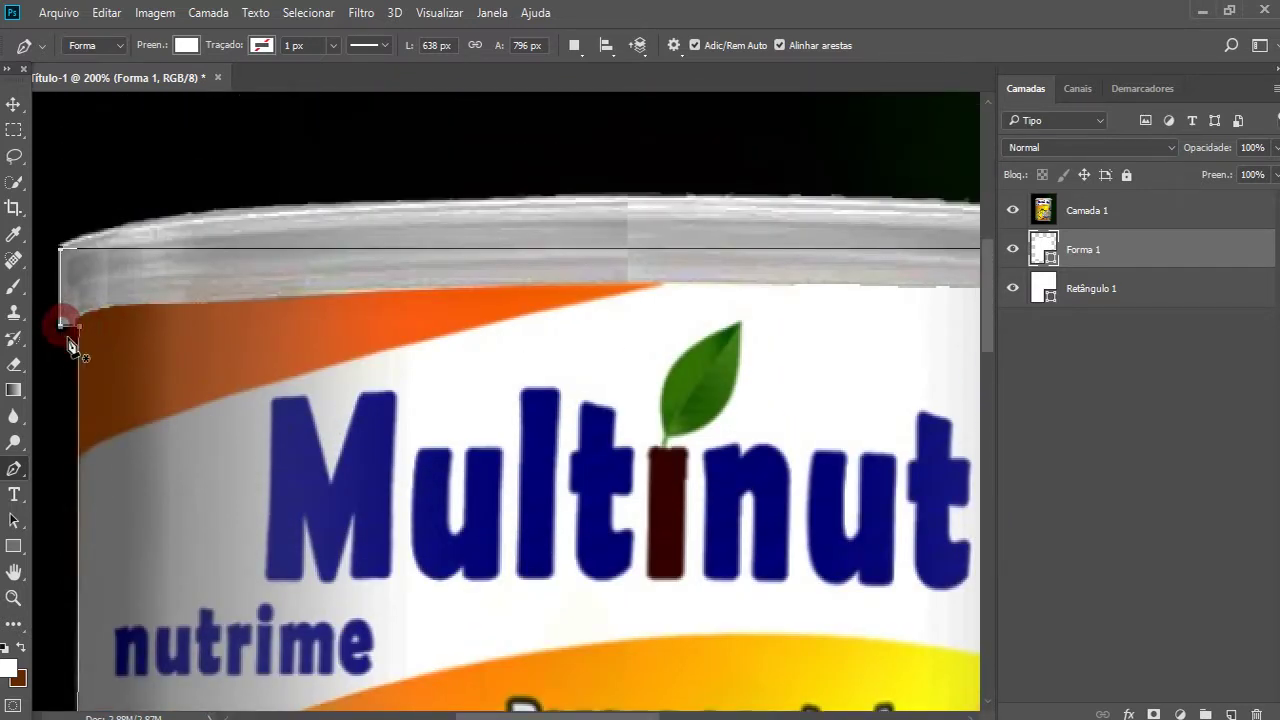
scroll(72, 370, "up", 1)
scroll(75, 350, "up", 1)
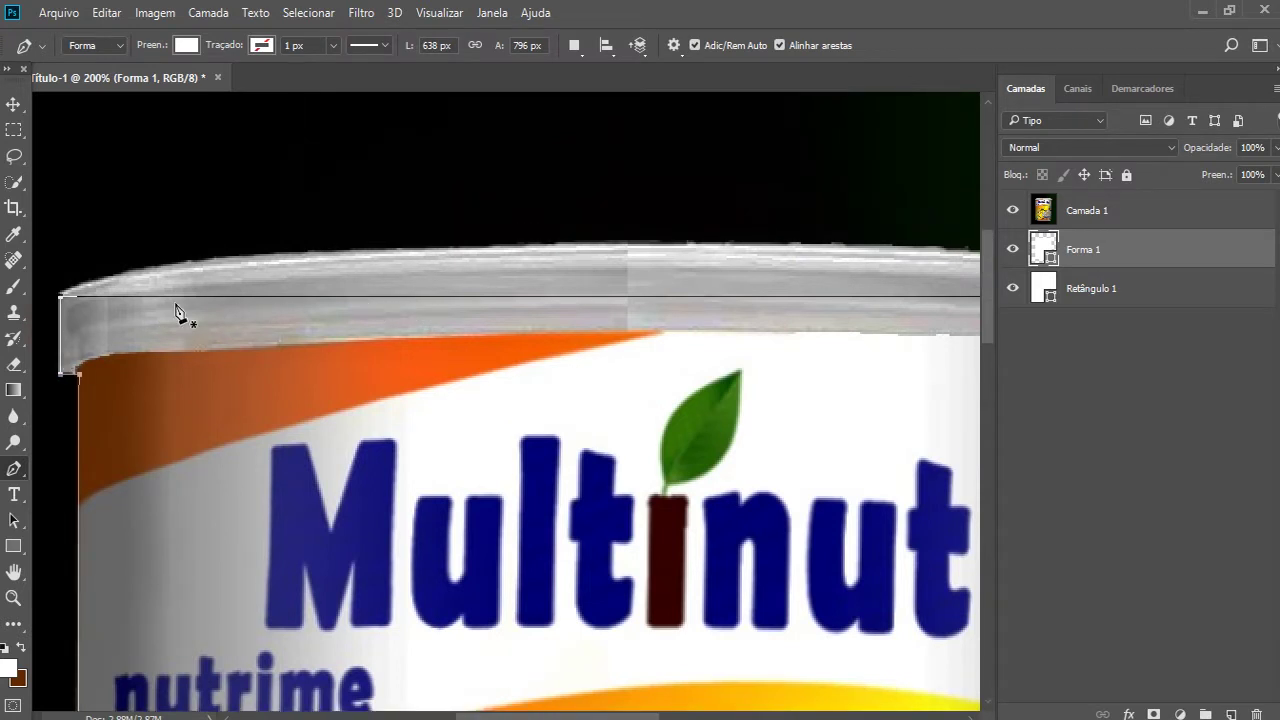
left_click(70, 384)
- Zoom in past 300% and nudge the shape's left corner onto the lid edge
key("ctrl+plus")
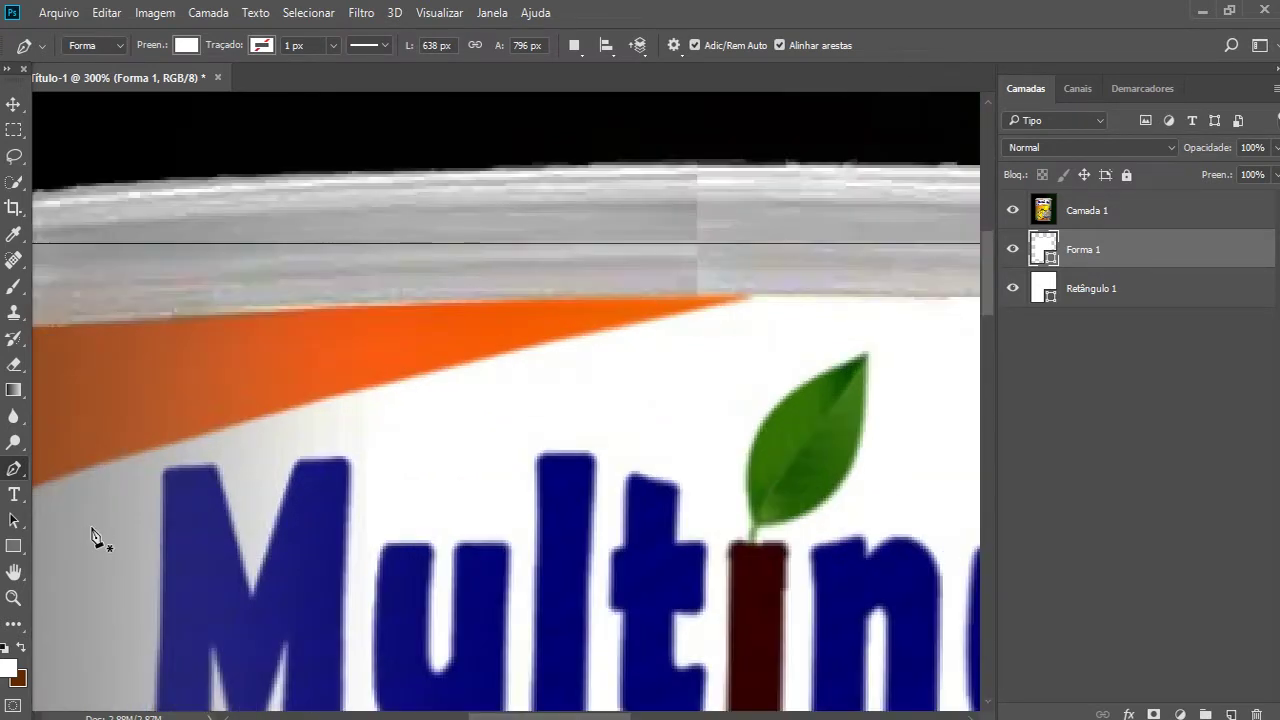
left_click_drag(513, 715, 423, 715)
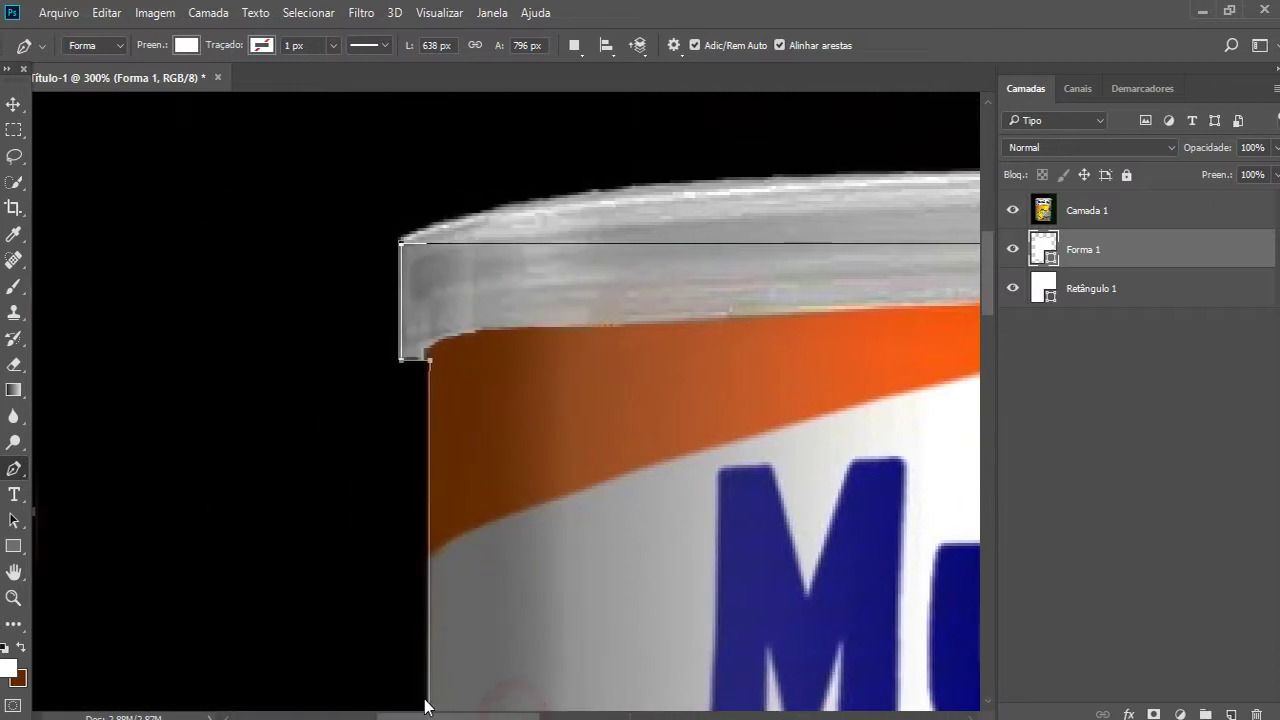
key("ctrl+plus")
key("ctrl+plus")
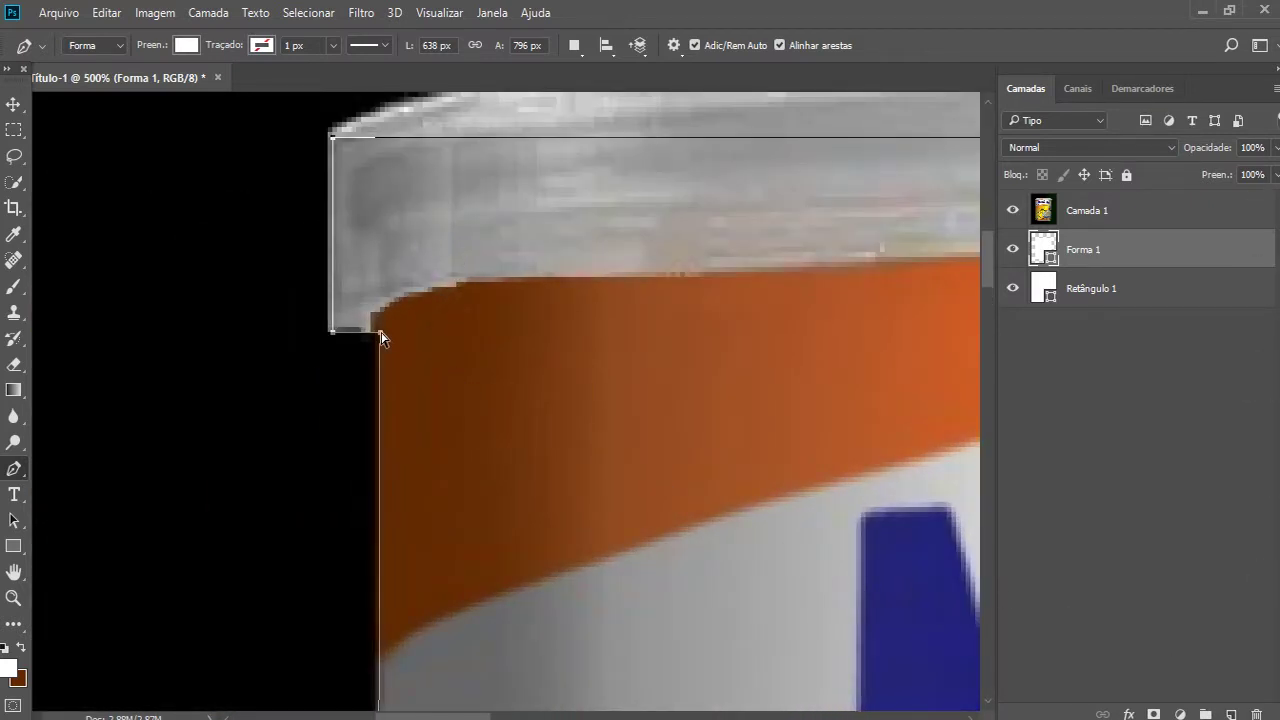
left_click_drag(379, 332, 333, 337)
- Pull Forma 1's top edge up to the lid and curve it along the rim
scroll(333, 340, "up", 3)
scroll(310, 343, "up", 2)
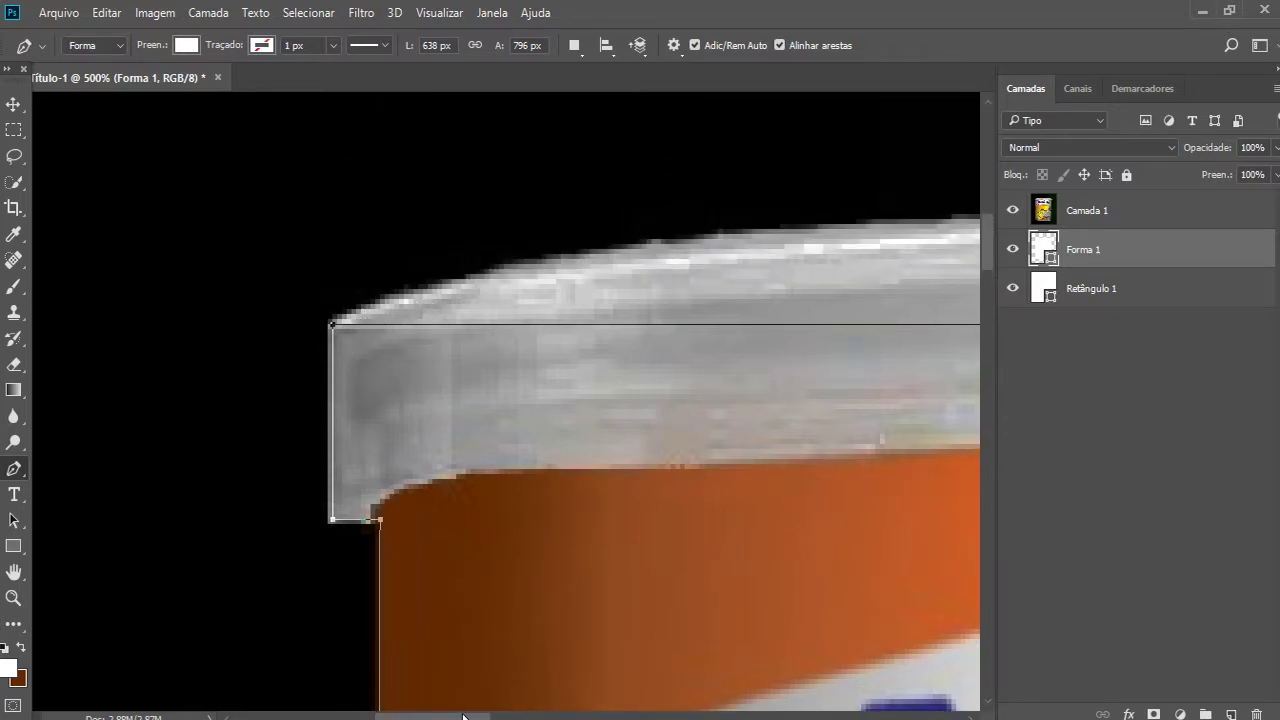
left_click_drag(467, 714, 575, 714)
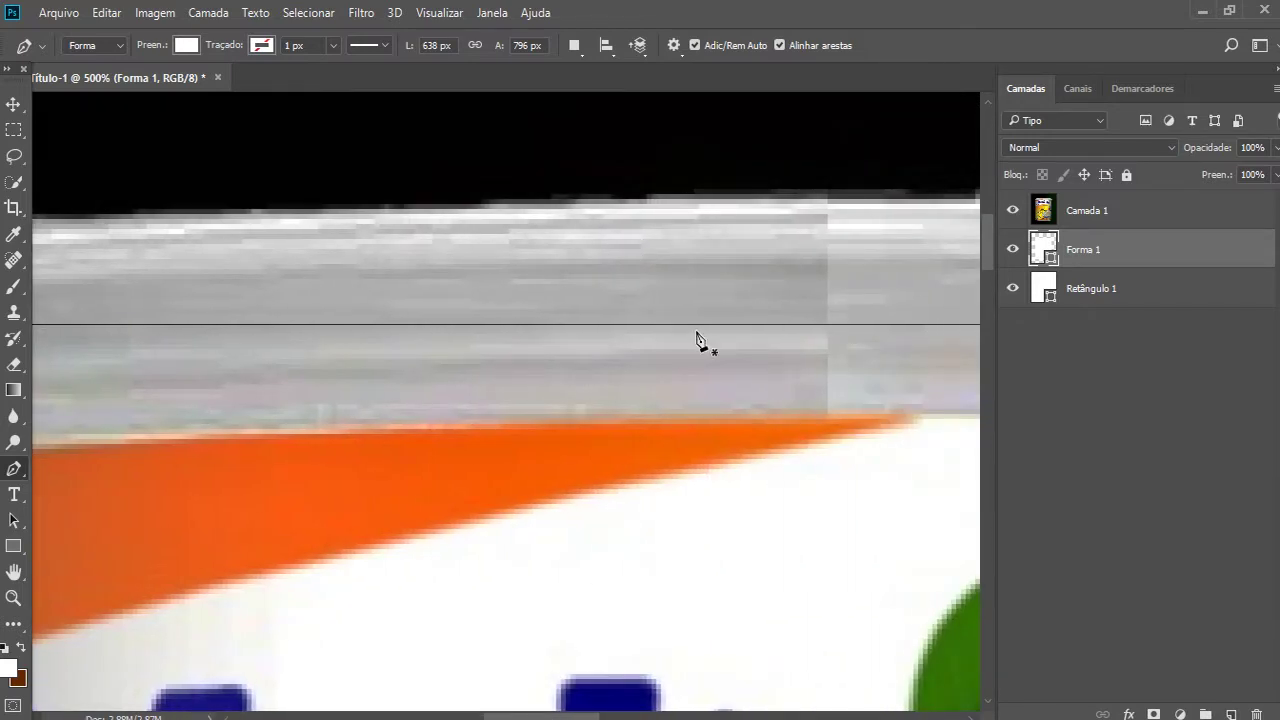
left_click(779, 326)
left_click_drag(783, 287, 783, 210)
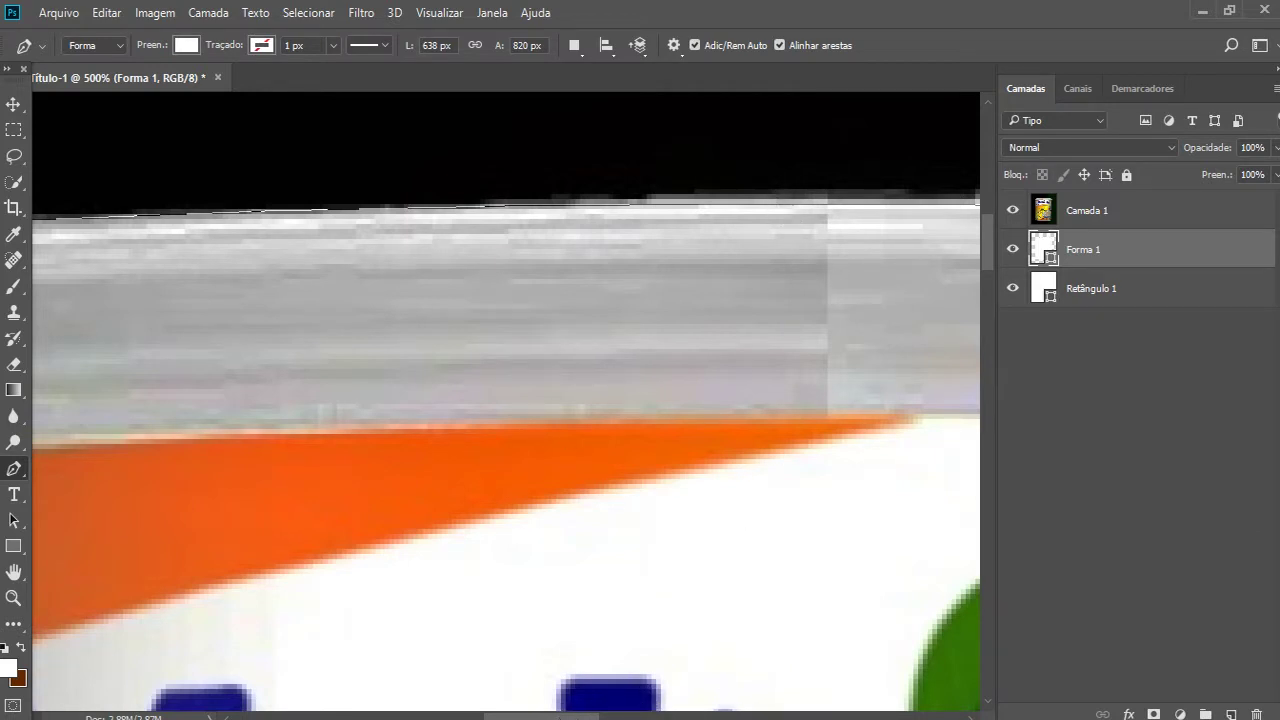
scroll(600, 695, "left", 5)
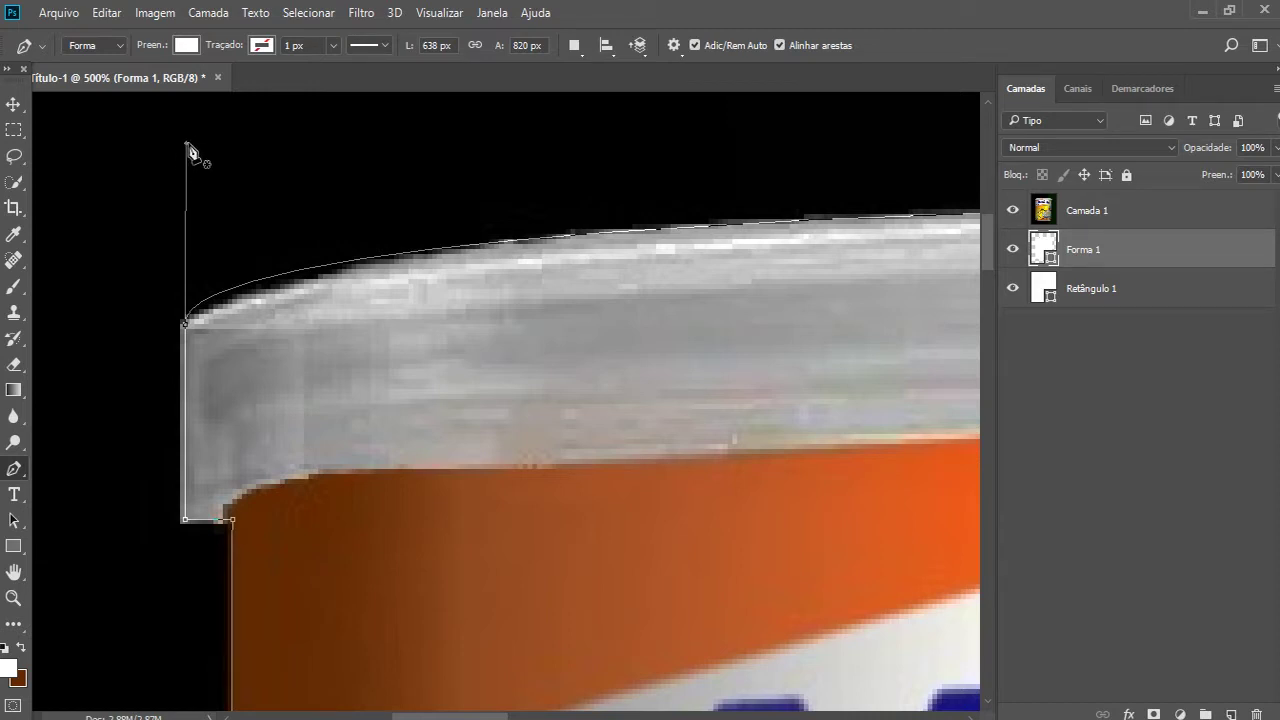
mouse_move(186, 148)
left_mouse_down()
mouse_move(519, 128)
mouse_move(497, 124)
left_mouse_up()
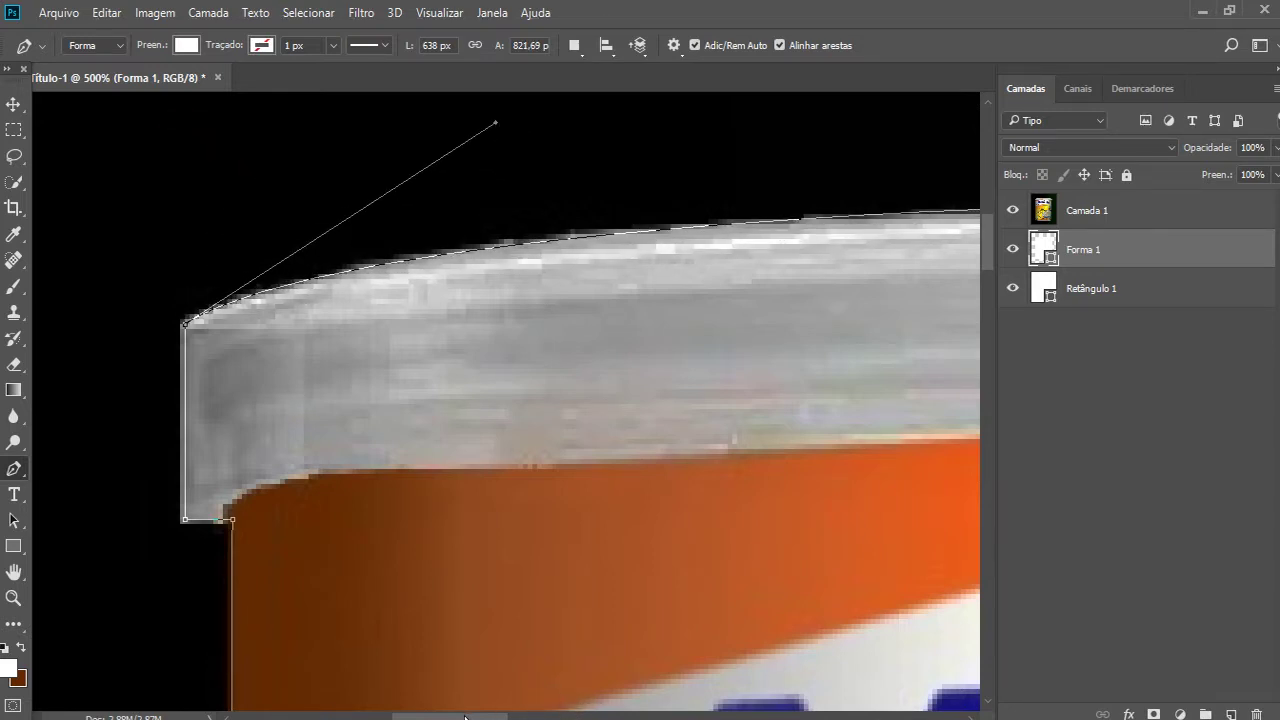
left_click_drag(464, 717, 597, 675)
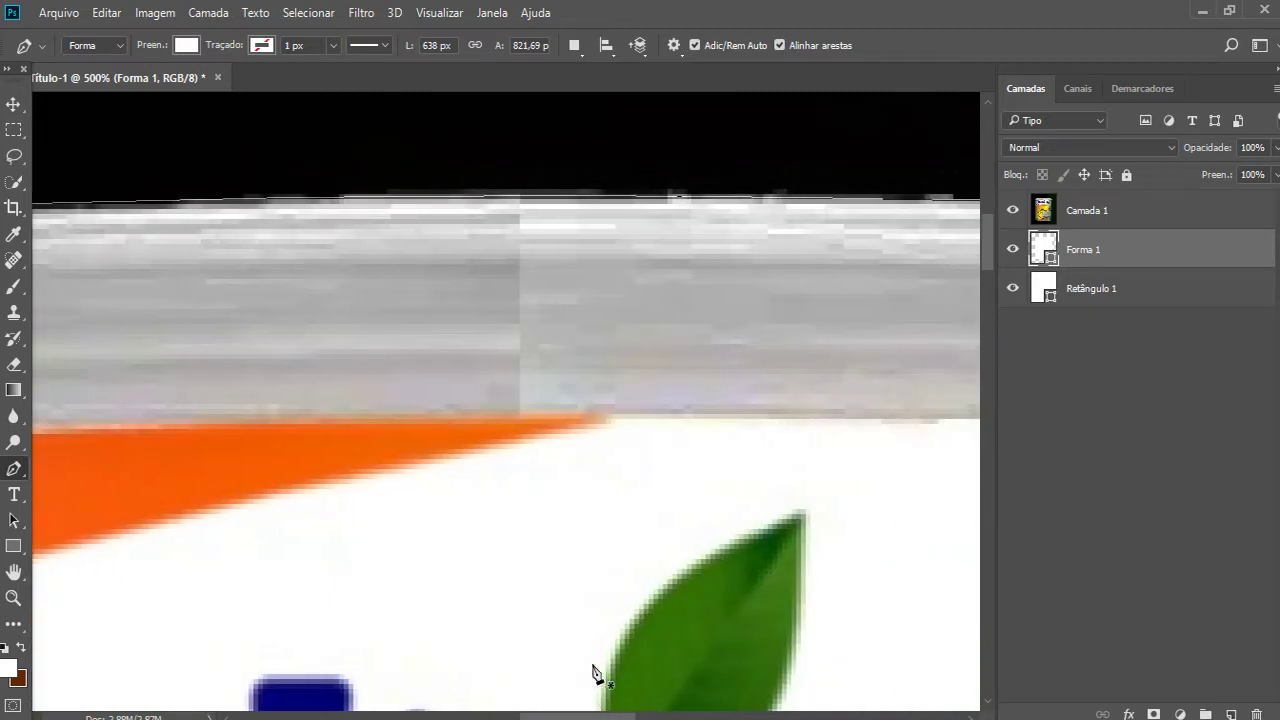
scroll(600, 660, "up", 3)
left_click_drag(654, 316, 666, 320)
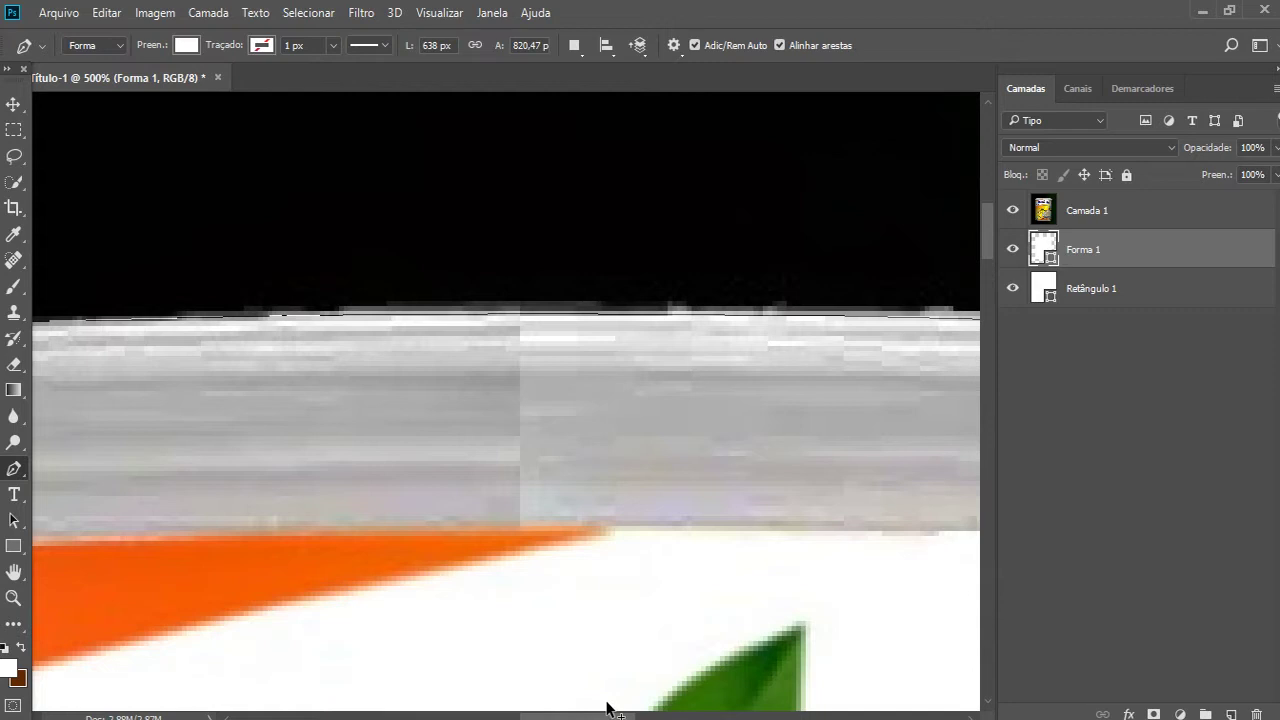
- Refine the right side of the top curve to match the lid
key("ctrl+minus")
key("ctrl+minus")
key("ctrl+minus")
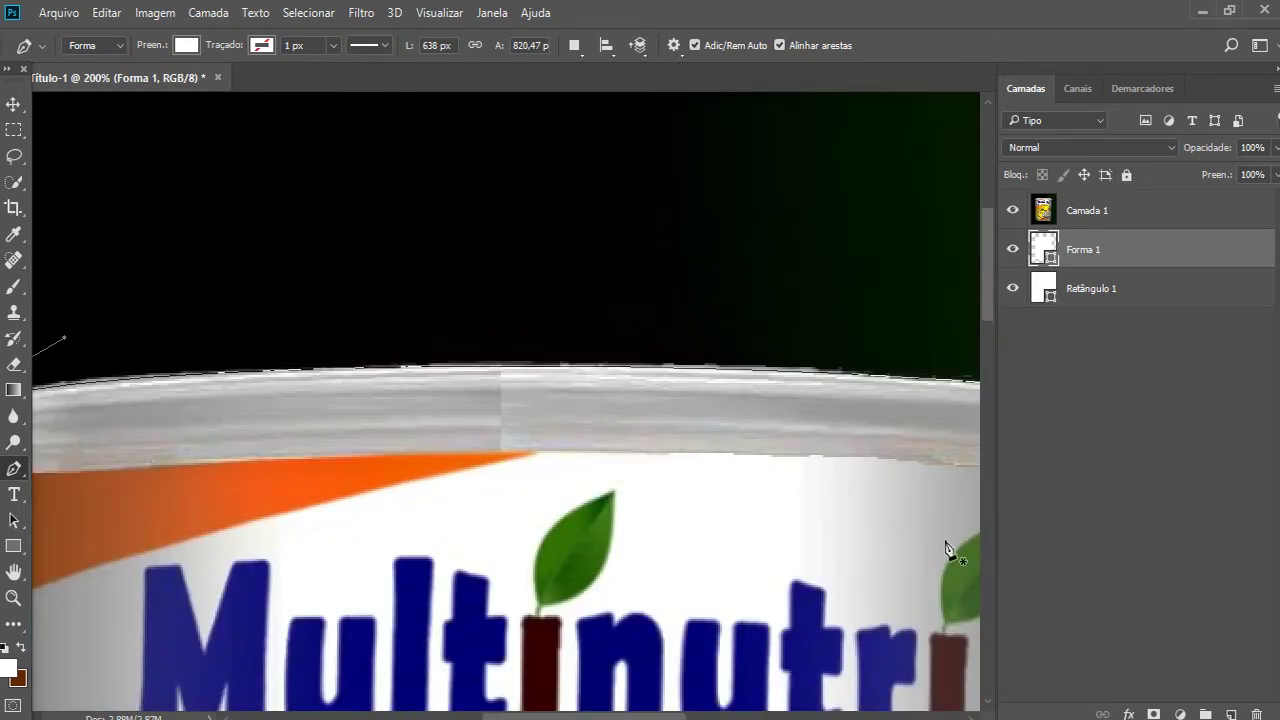
key("ctrl+minus")
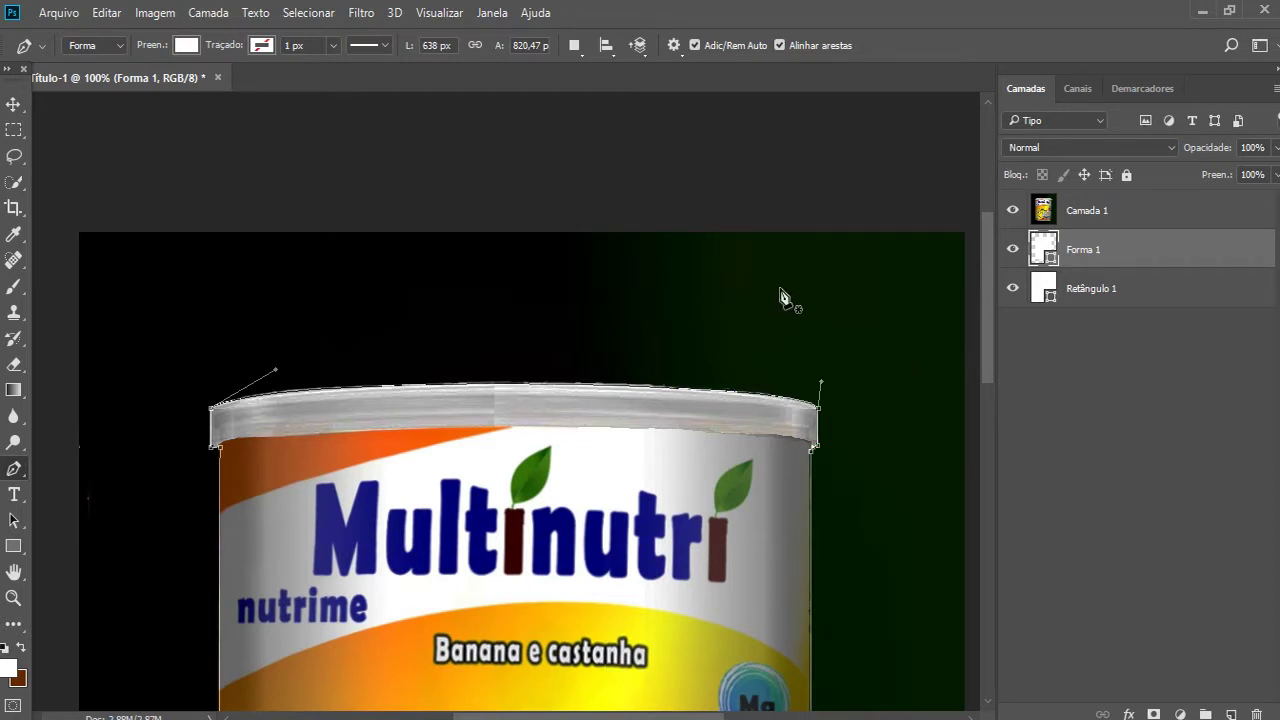
left_click_drag(821, 388, 801, 388)
scroll(815, 485, "down", 1)
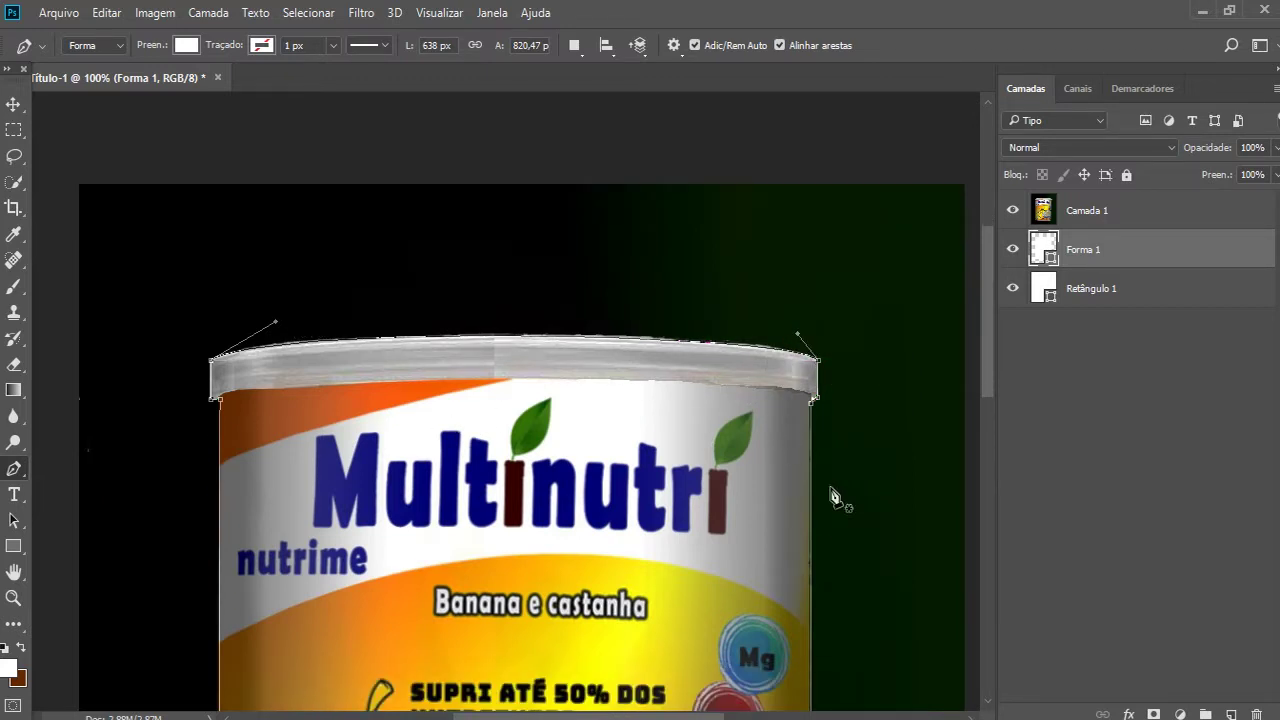
key("ctrl+plus")
key("ctrl+plus")
key("ctrl+plus")
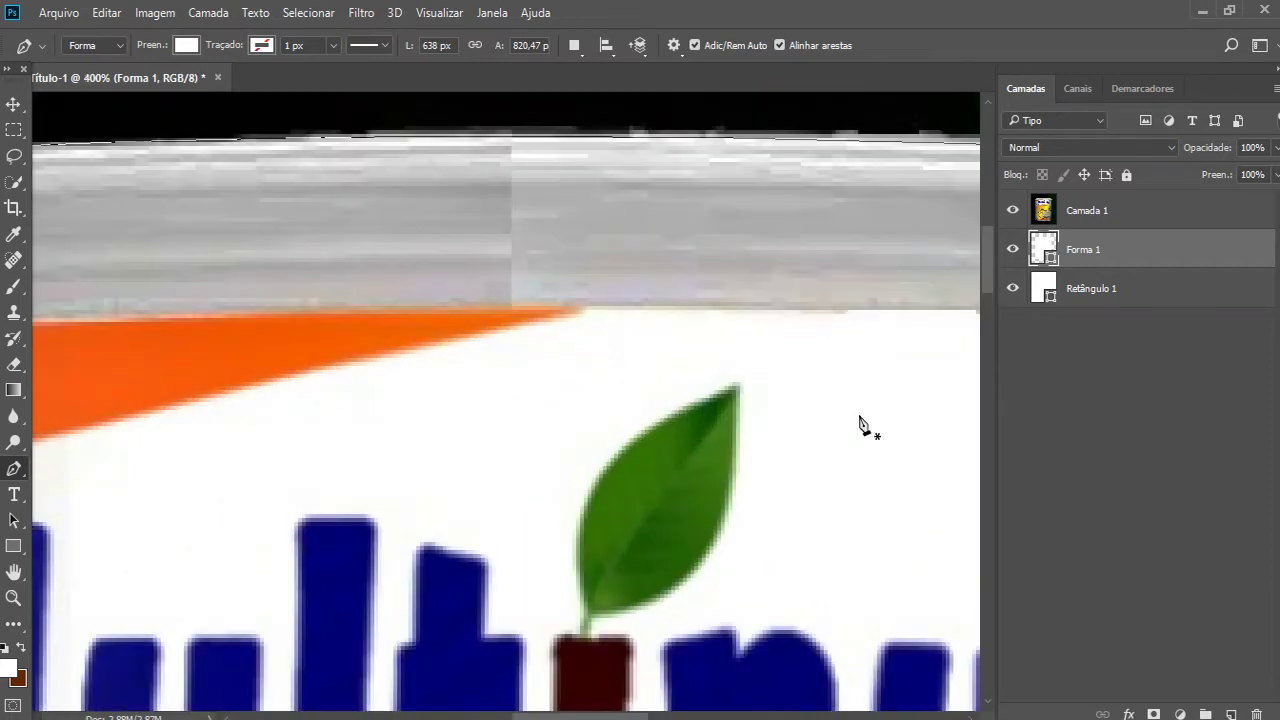
left_click_drag(645, 715, 786, 680)
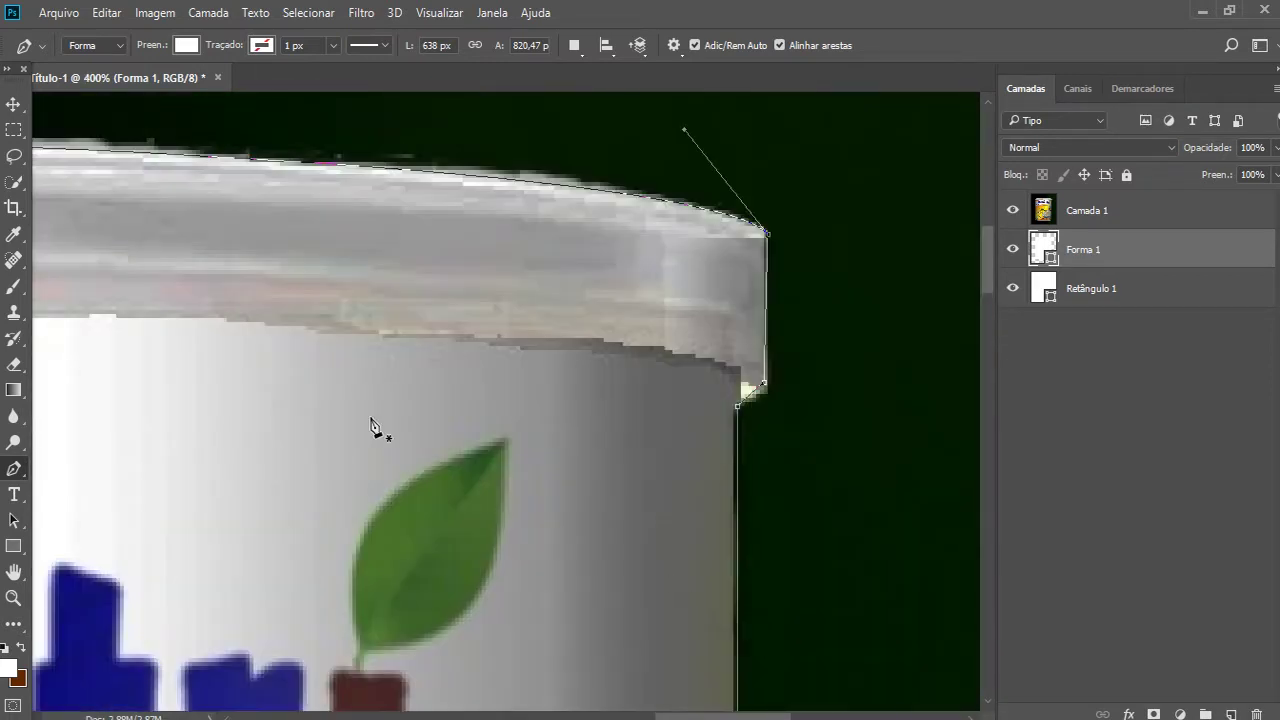
- Add an anchor at the lid's right corner and adjust the top-right handle to hug the lid
left_click(734, 423)
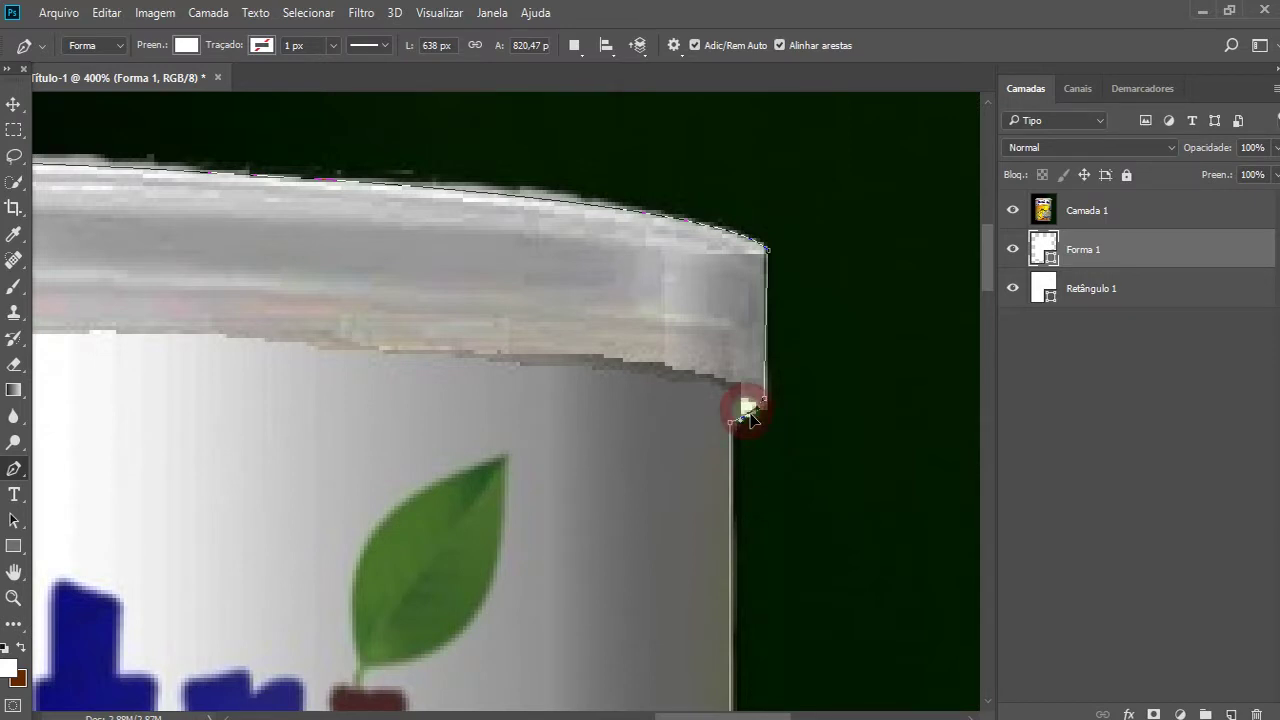
scroll(752, 420, "down", 3)
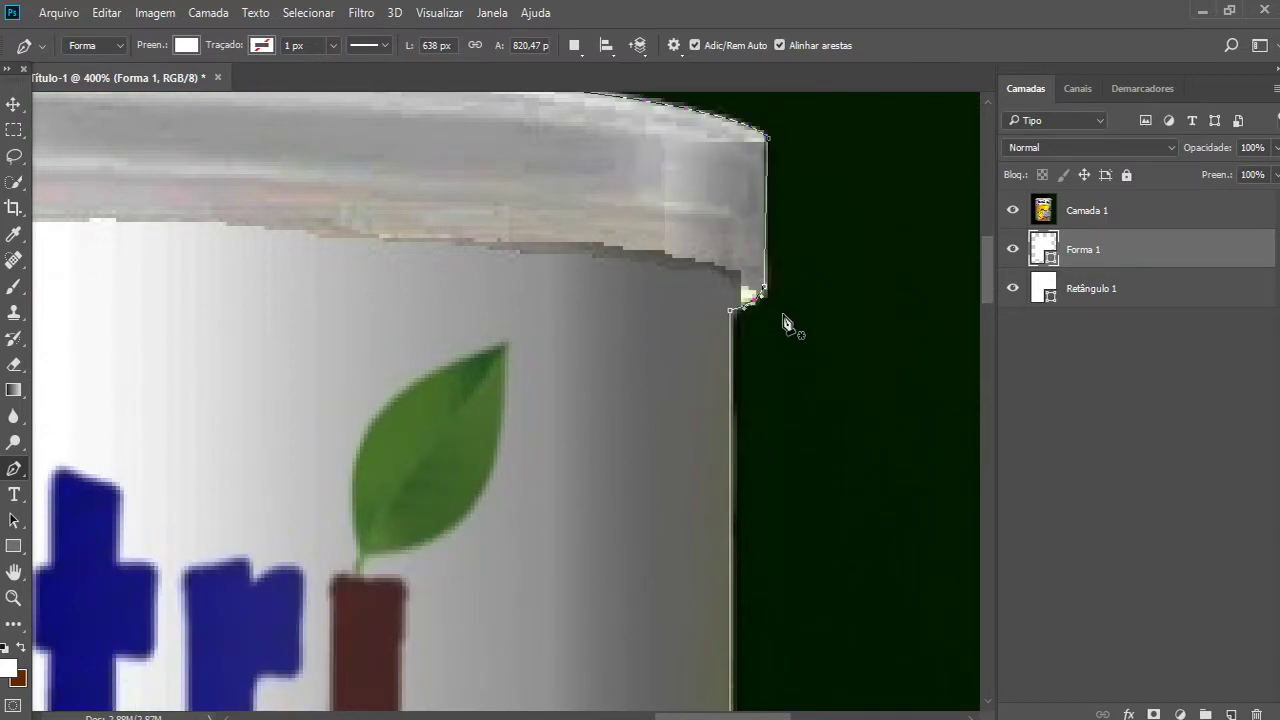
left_click(766, 137)
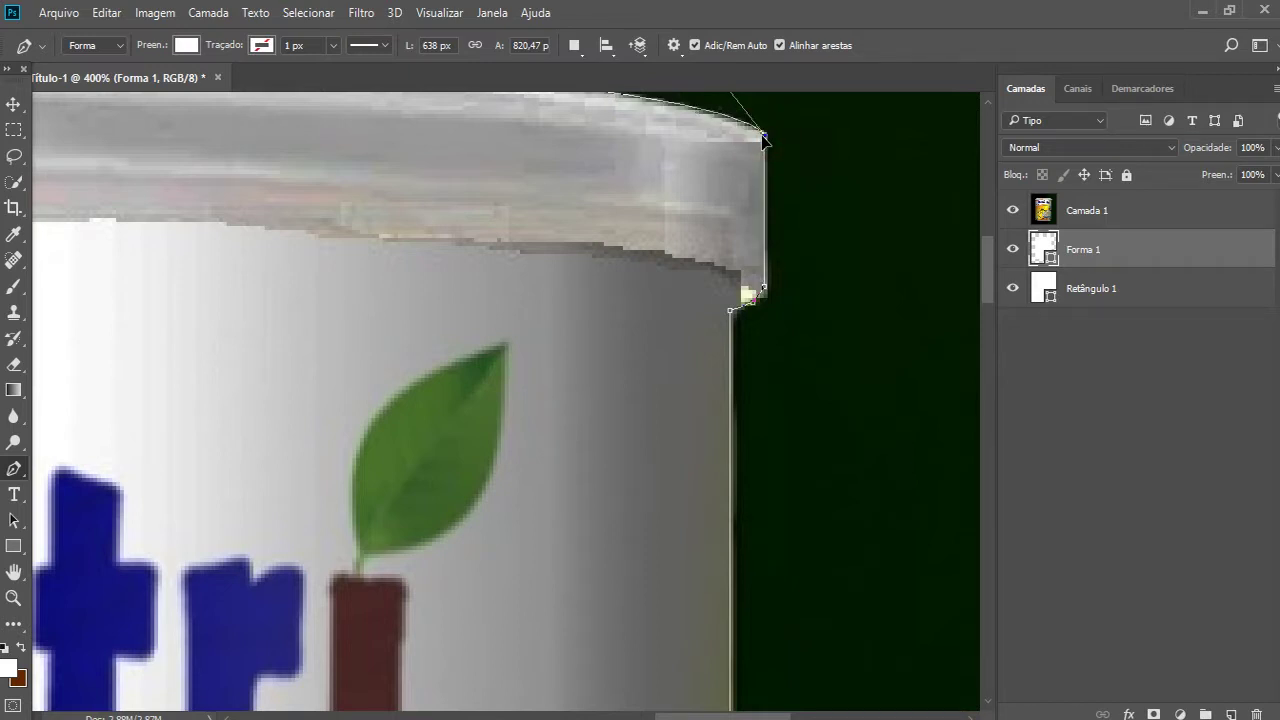
scroll(871, 494, "up", 6)
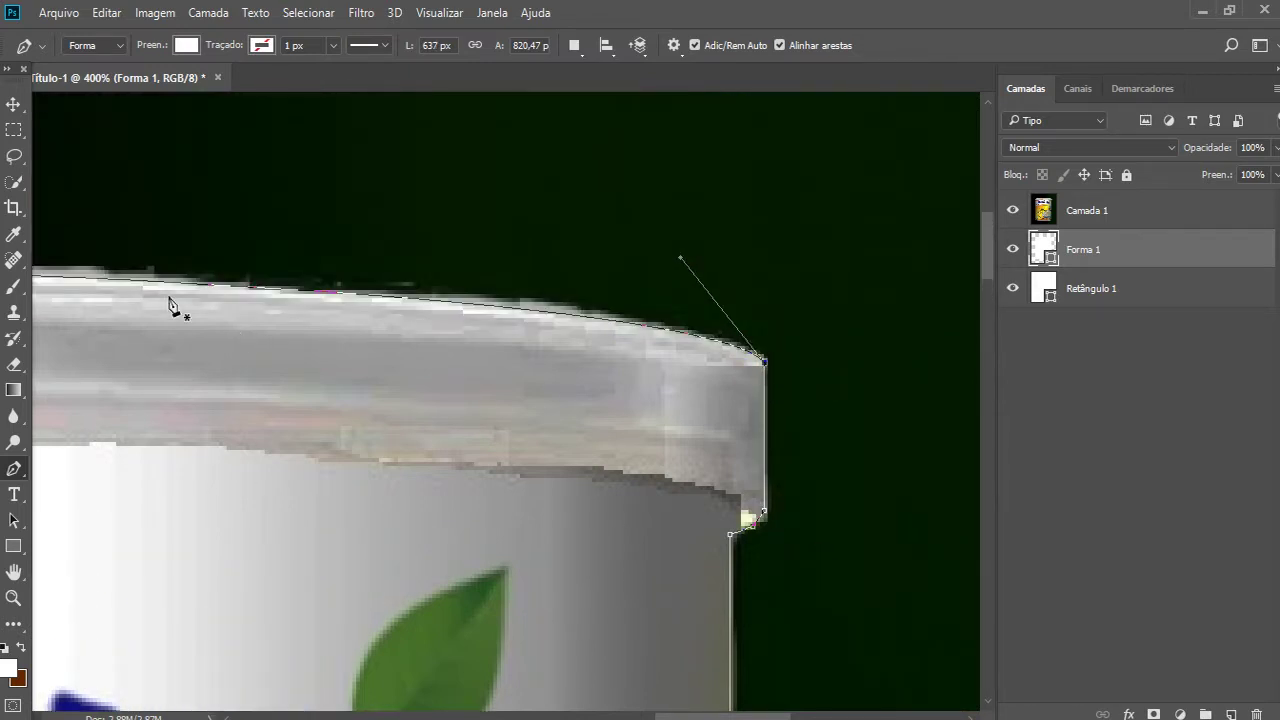
left_click_drag(680, 260, 686, 263)
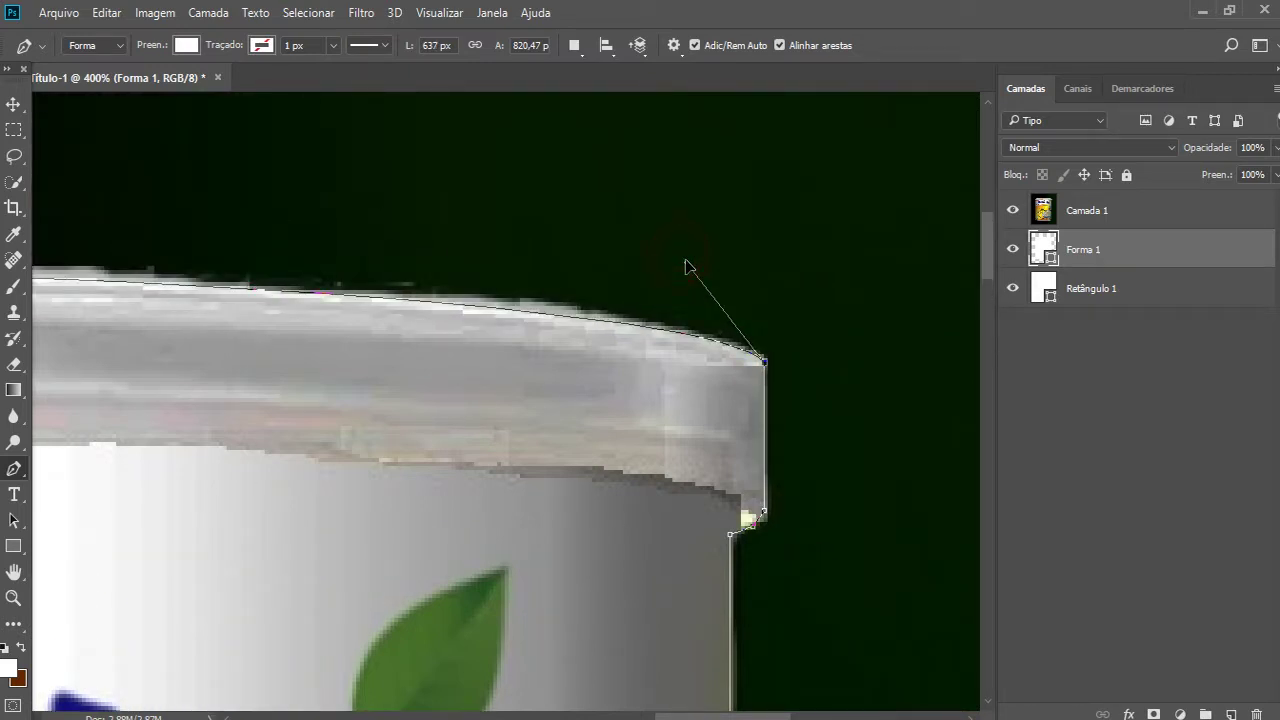
scroll(777, 286, "down", 2)
scroll(863, 349, "down", 5)
scroll(900, 478, "down", 6)
scroll(900, 478, "down", 3)
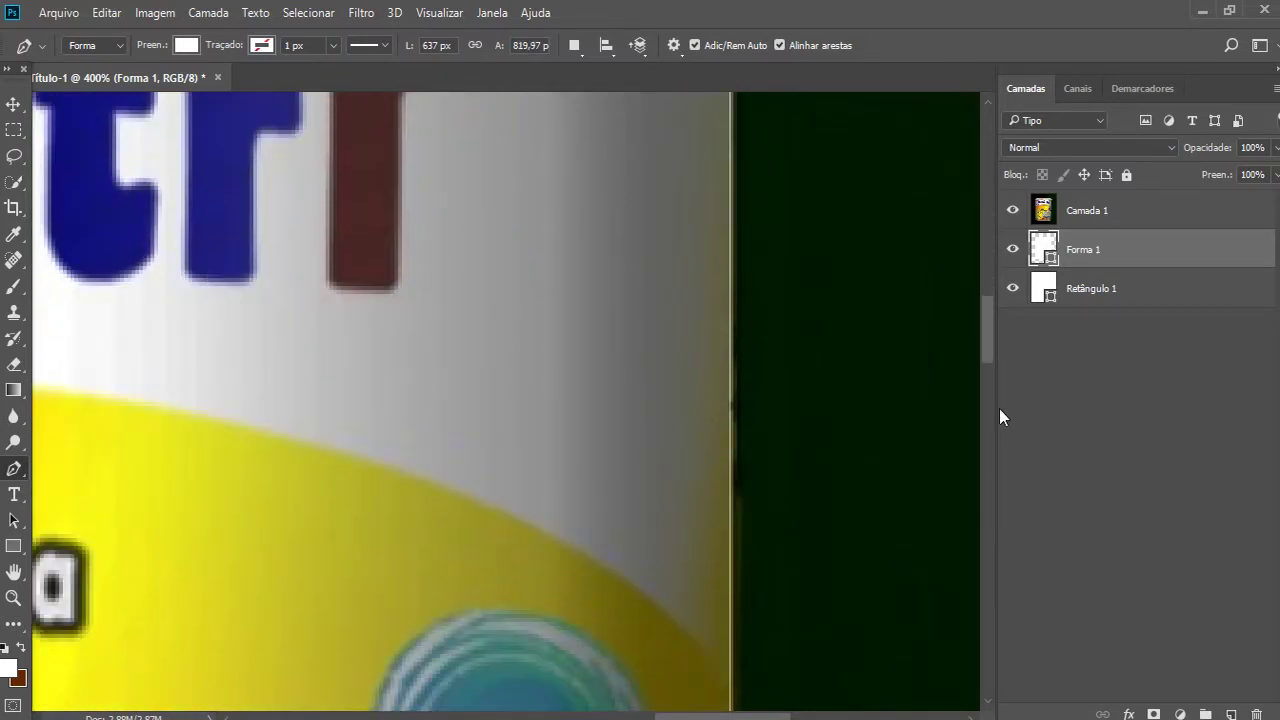
- Align Forma 1's right edge with the can's side
mouse_move(990, 345)
left_mouse_down()
mouse_move(1004, 470)
mouse_move(882, 582)
left_mouse_up()
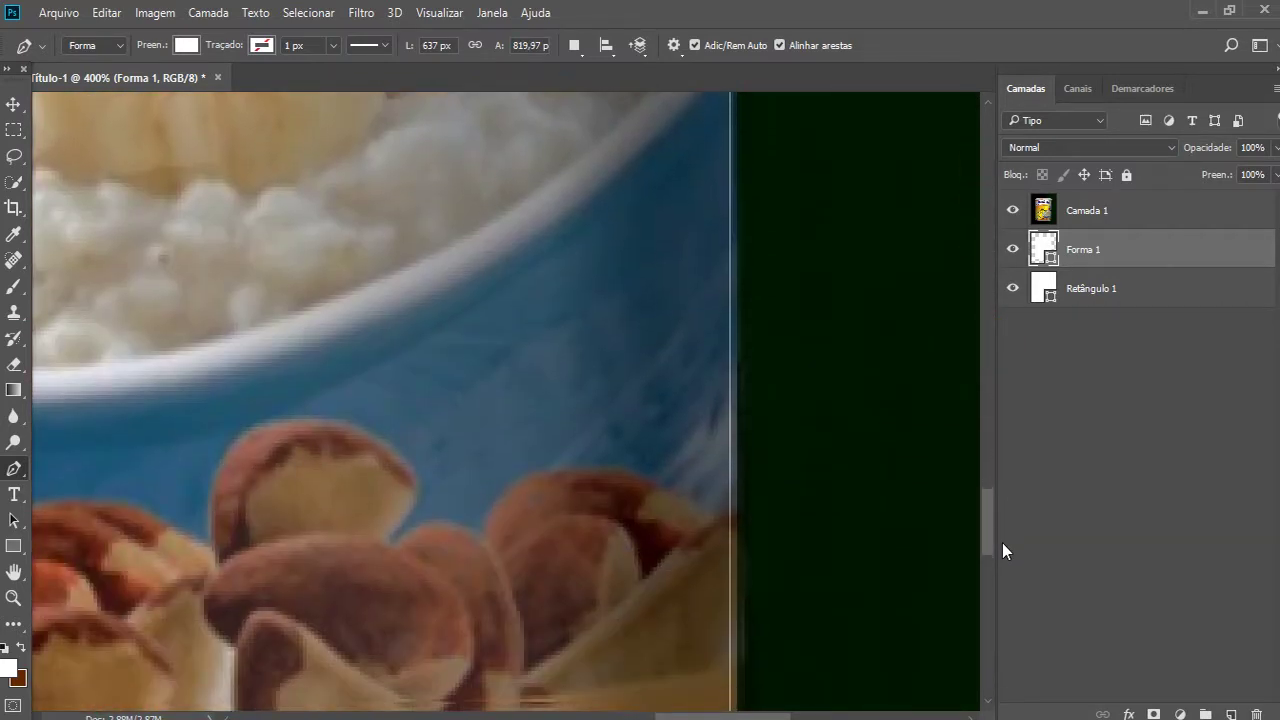
left_click_drag(733, 561, 751, 576)
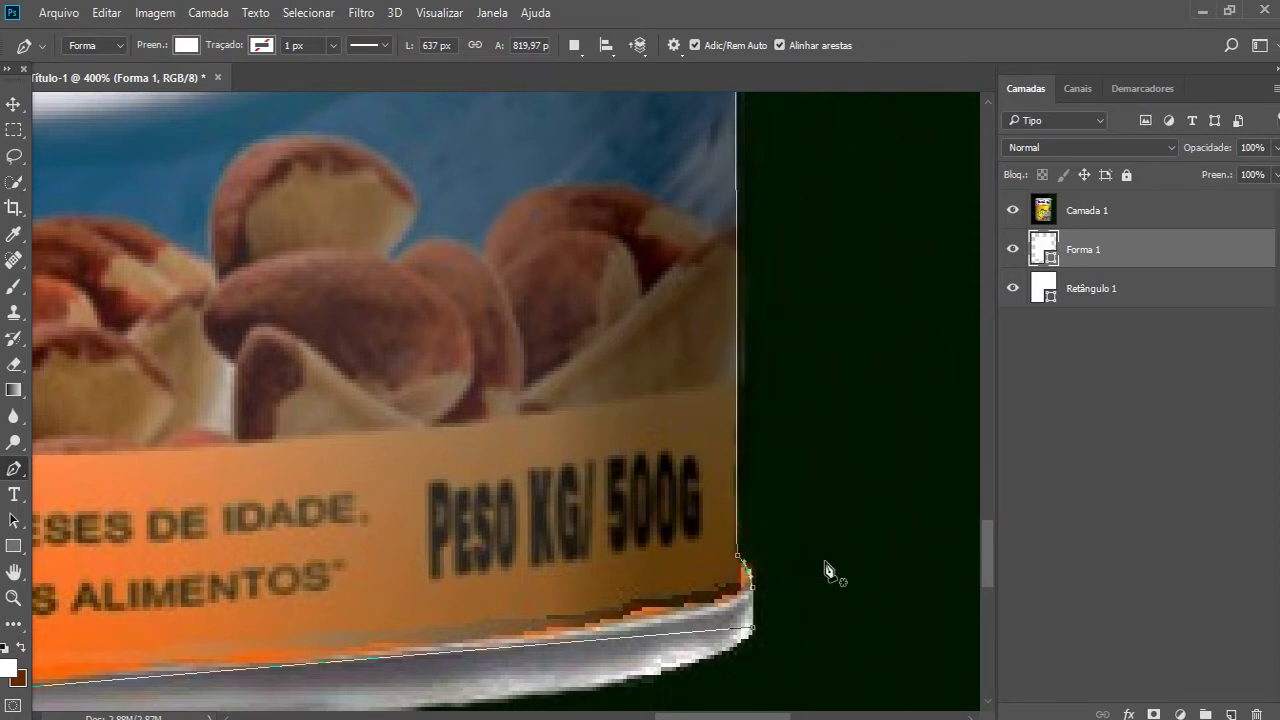
scroll(795, 600, "down", 2)
scroll(778, 530, "down", 1)
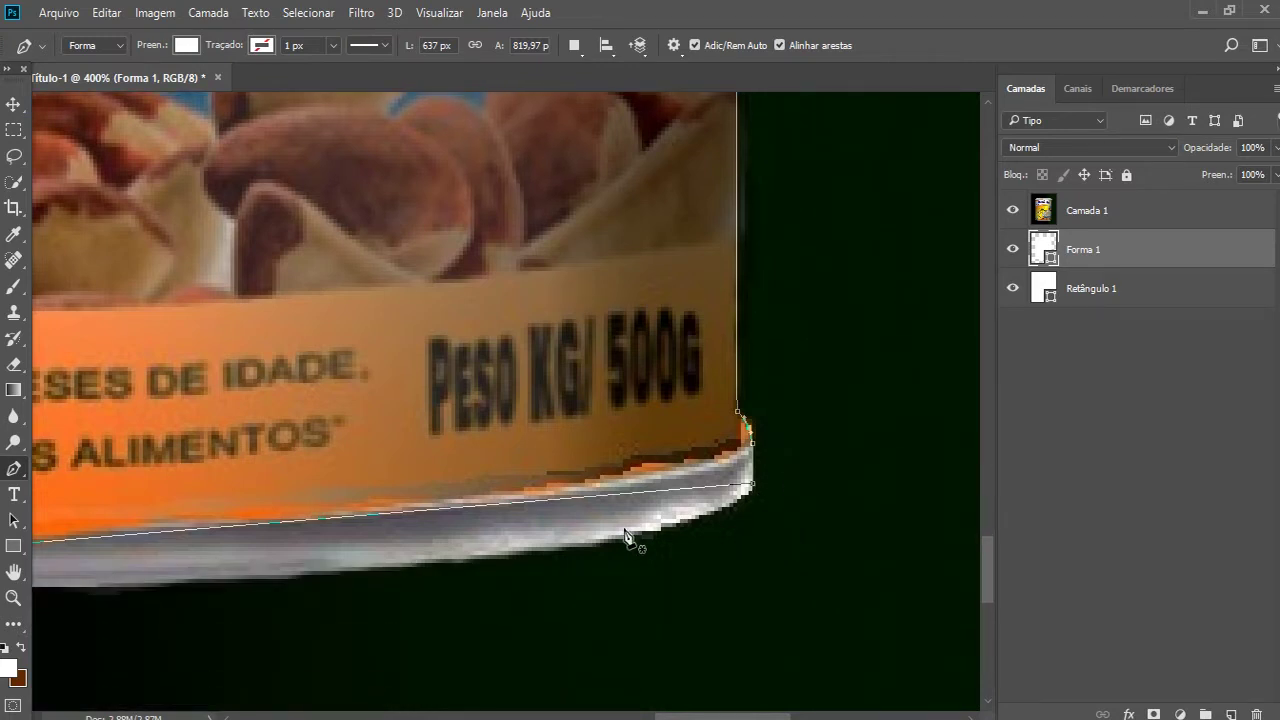
- Add an anchor on the bottom edge and curve it down along the can's base rim
left_click(238, 527)
left_click_drag(510, 508, 529, 563)
key("ctrl+z")
left_click_drag(237, 530, 244, 580)
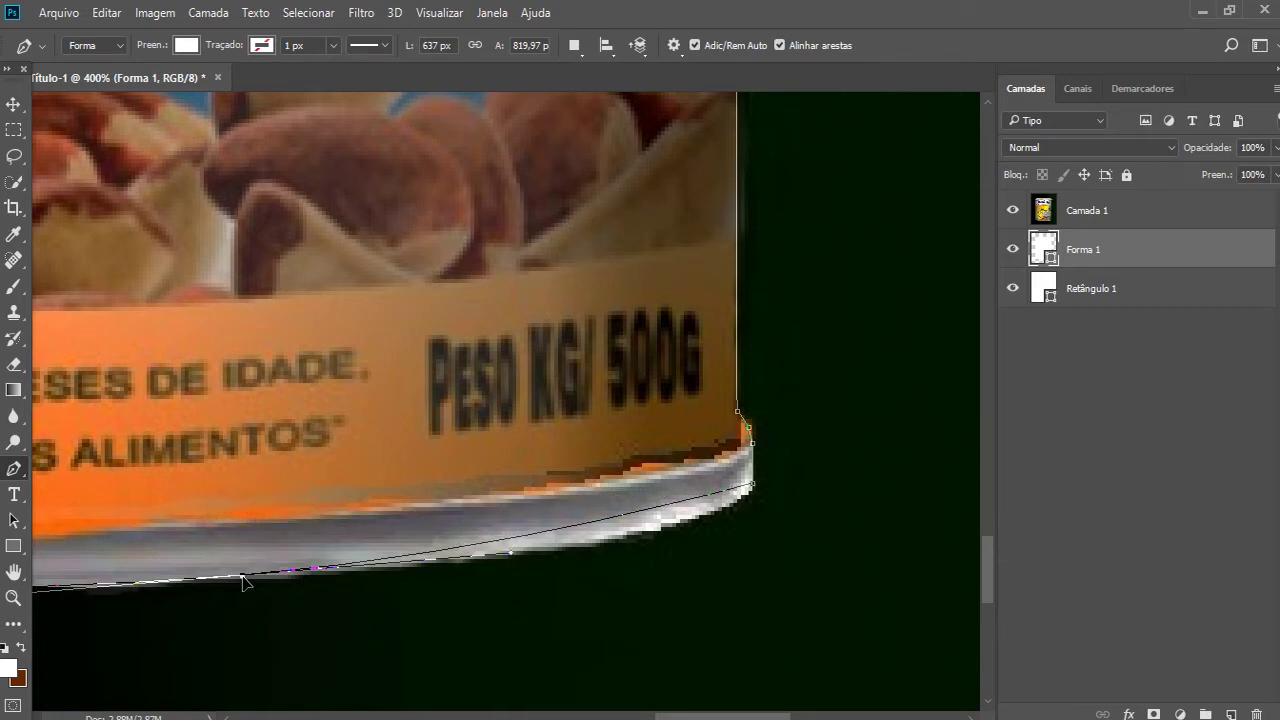
left_click_drag(510, 558, 766, 548)
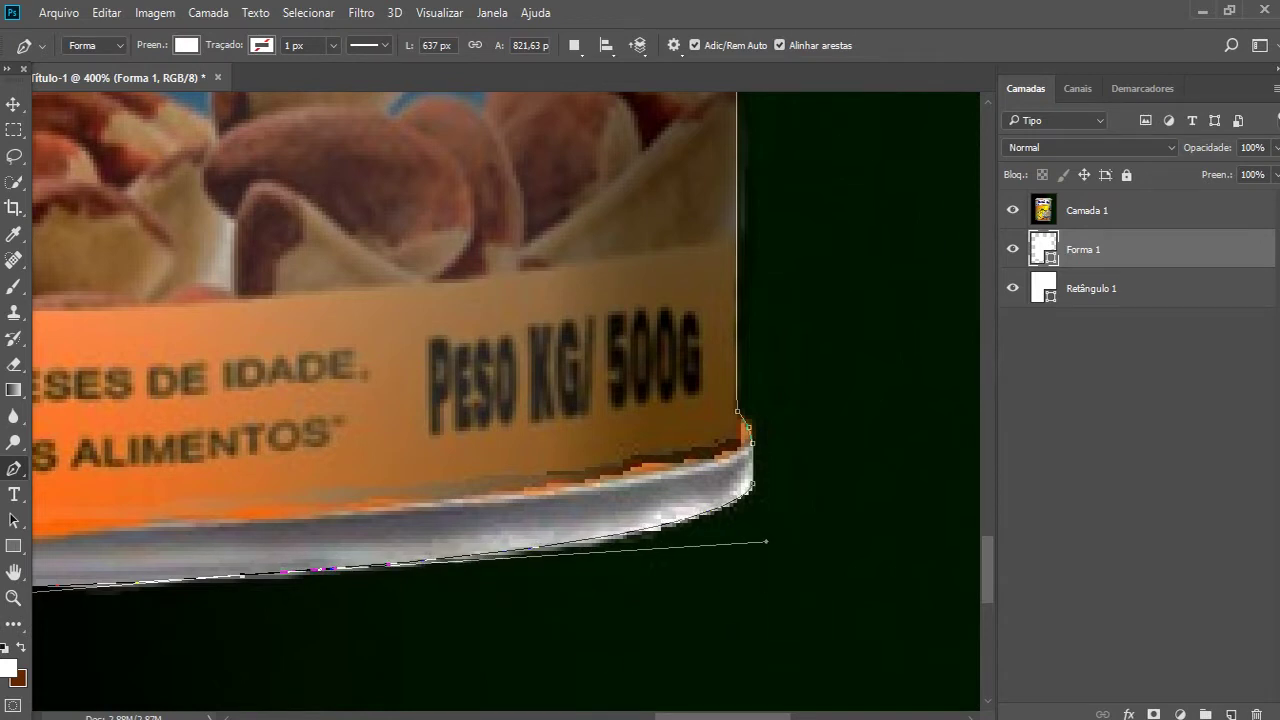
scroll(728, 612, "left", 8)
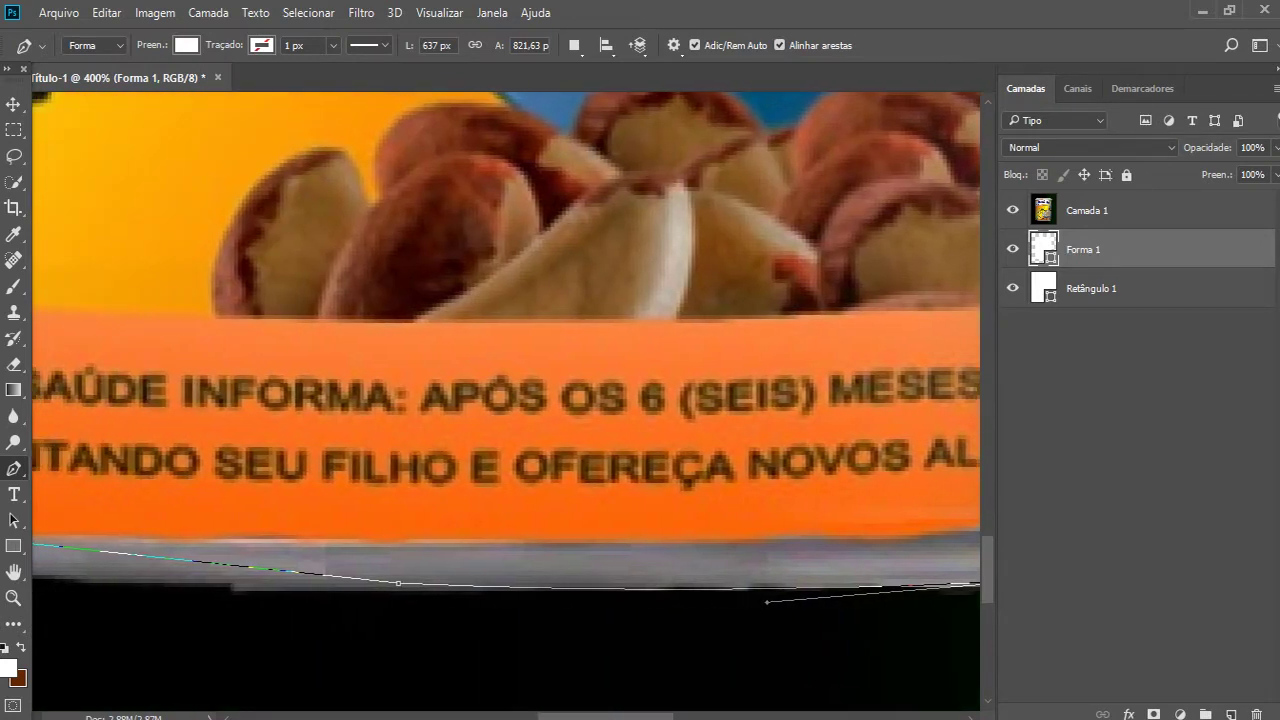
left_click_drag(766, 603, 768, 595)
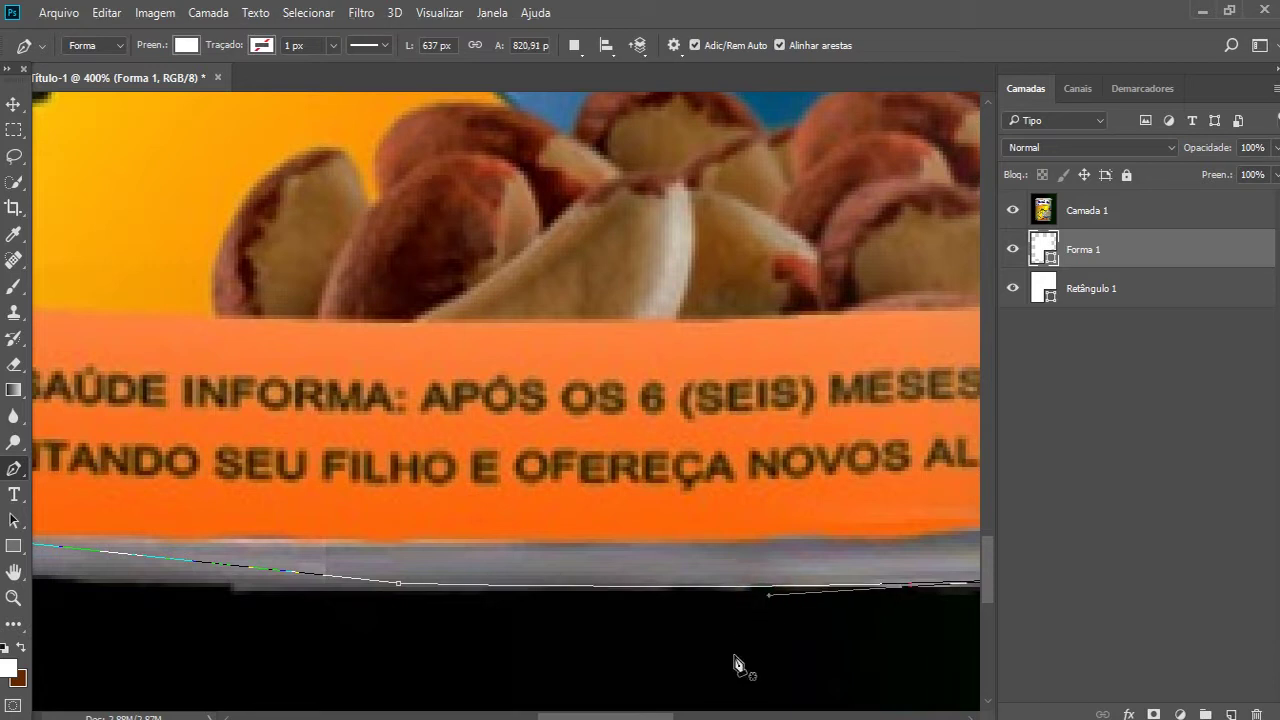
scroll(623, 705, "left", 4)
scroll(571, 711, "left", 4)
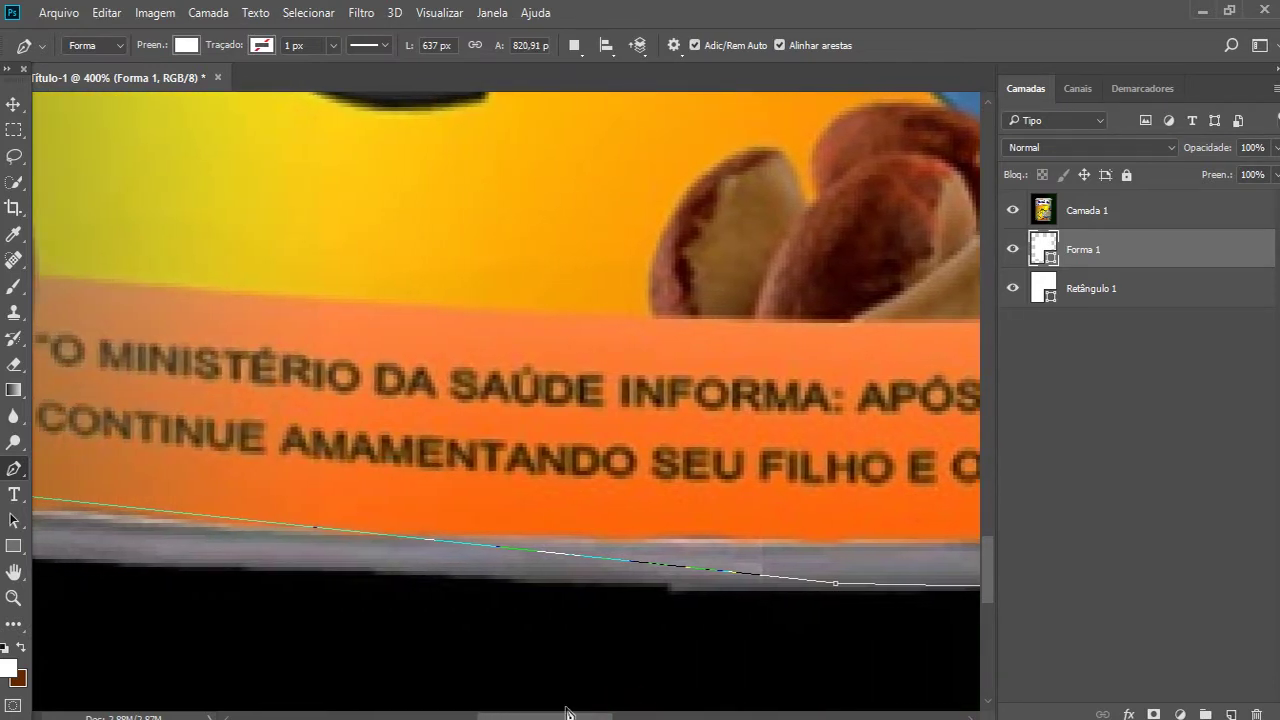
key("ctrl+minus")
key("ctrl+minus")
key("ctrl+minus")
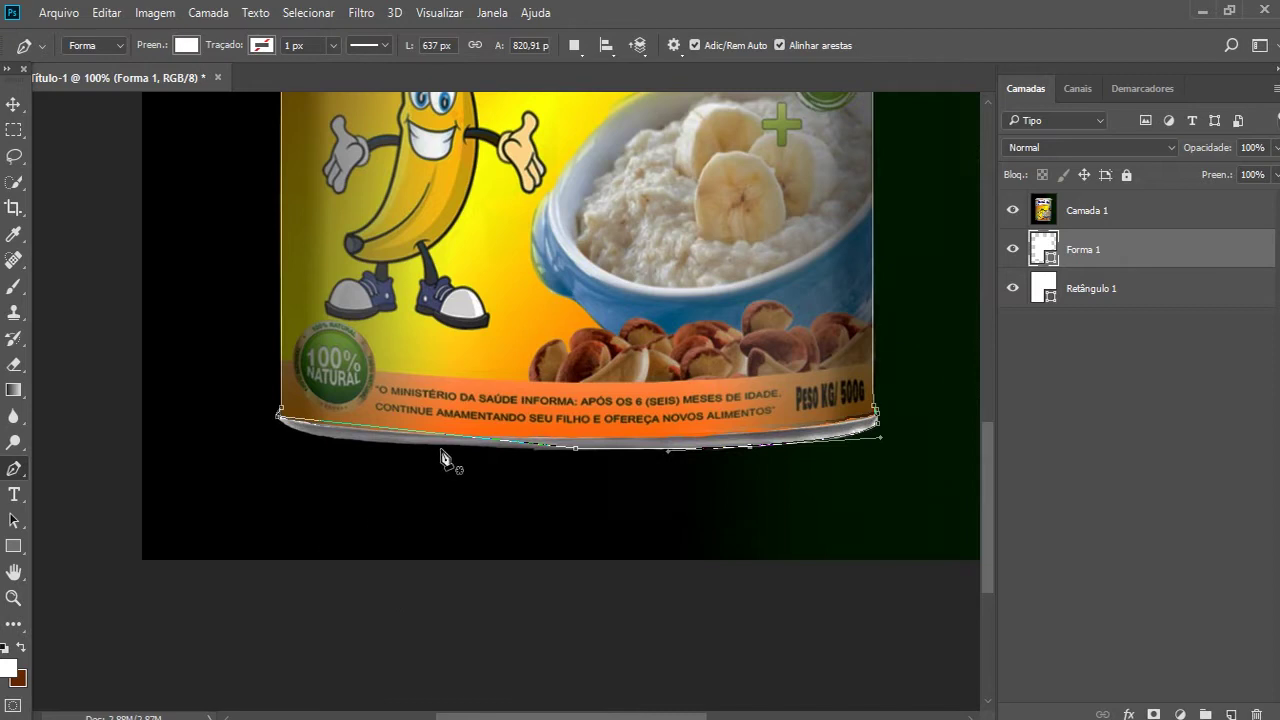
- Add an anchor on the bottom curve and move it to fit the rim
left_click(449, 444)
left_click_drag(449, 444, 367, 440)
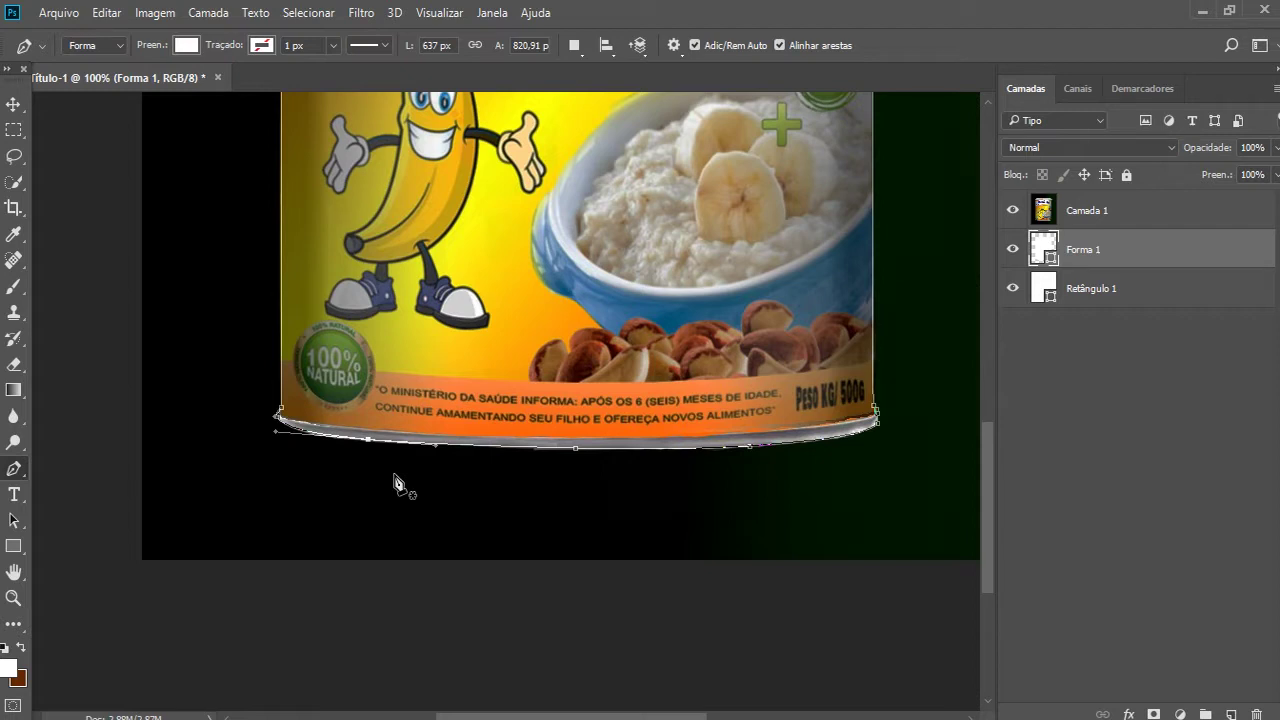
key("ctrl+plus")
key("ctrl+plus")
key("ctrl+plus")
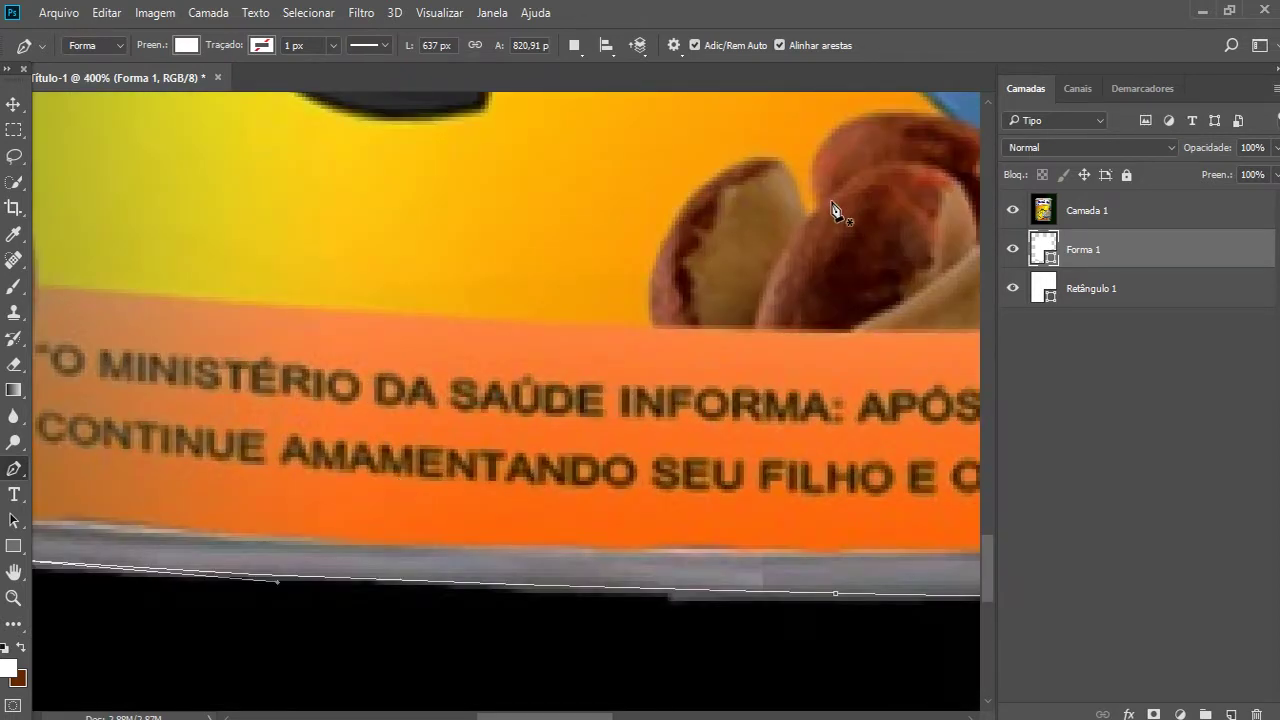
left_click_drag(580, 718, 477, 716)
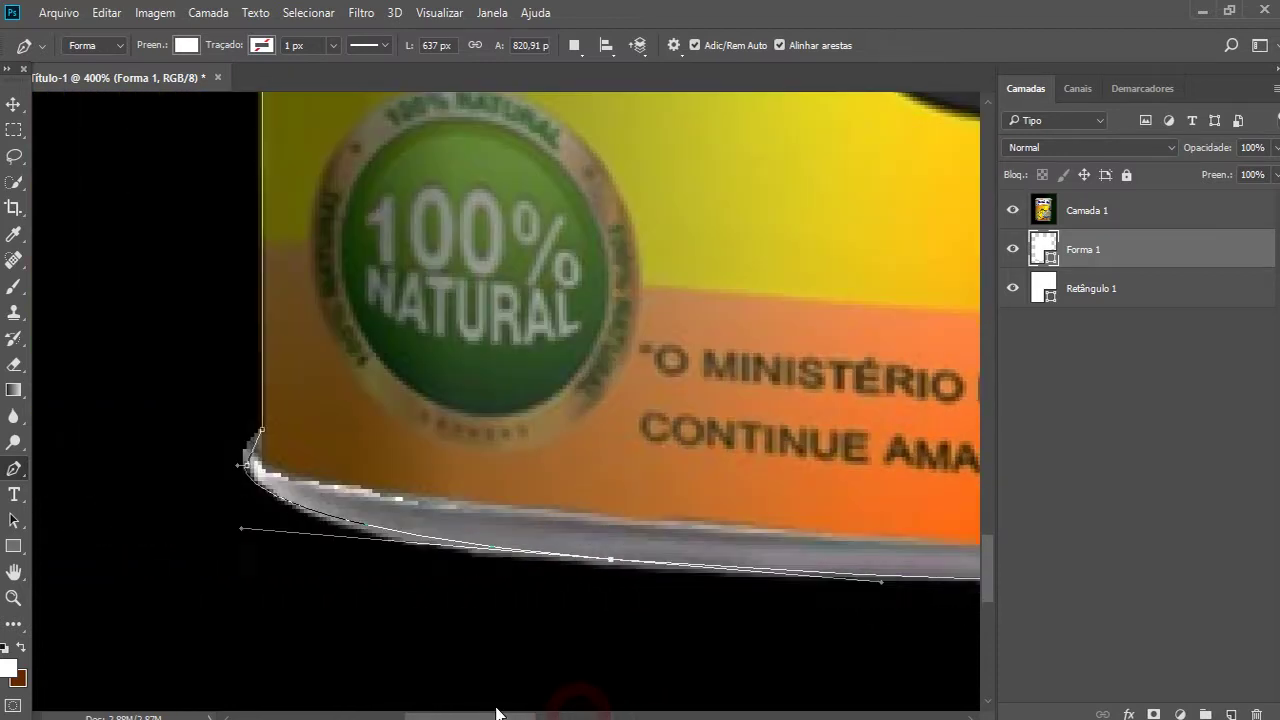
- Round the path around the bottom-left corner with a new handle, then load Forma 1 as a selection
left_click(436, 464, "alt")
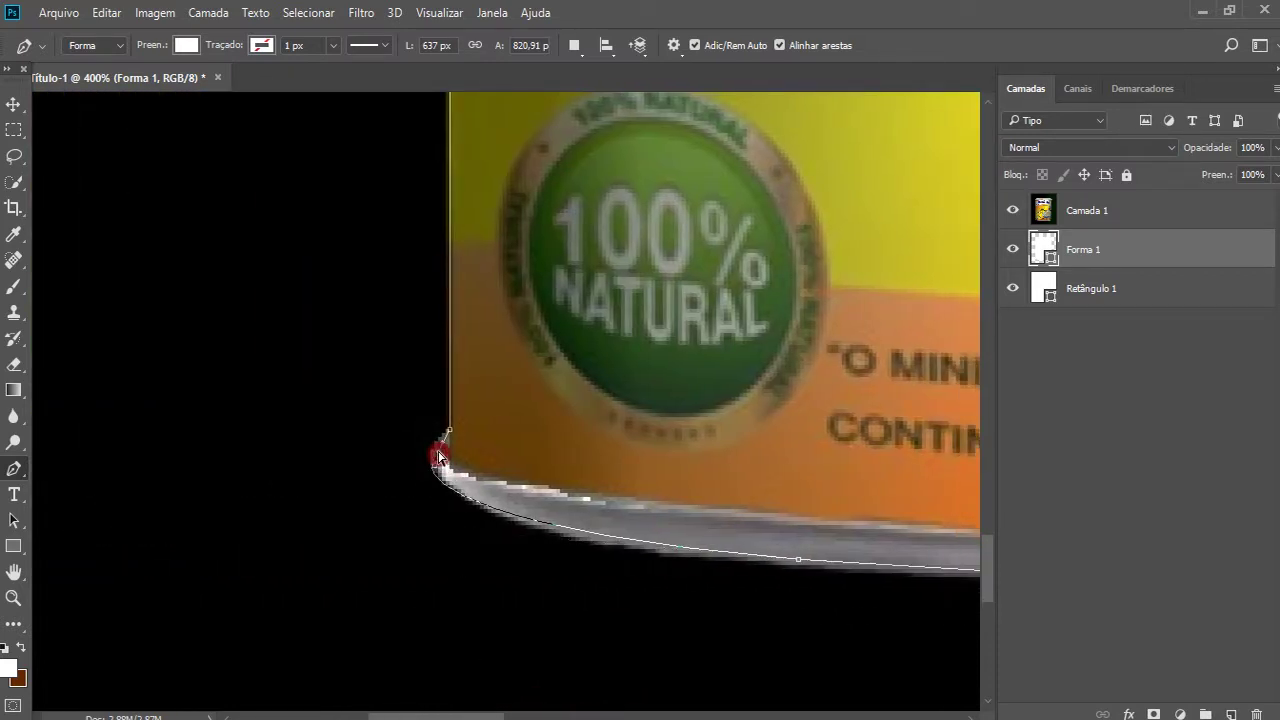
left_click_drag(436, 464, 441, 533)
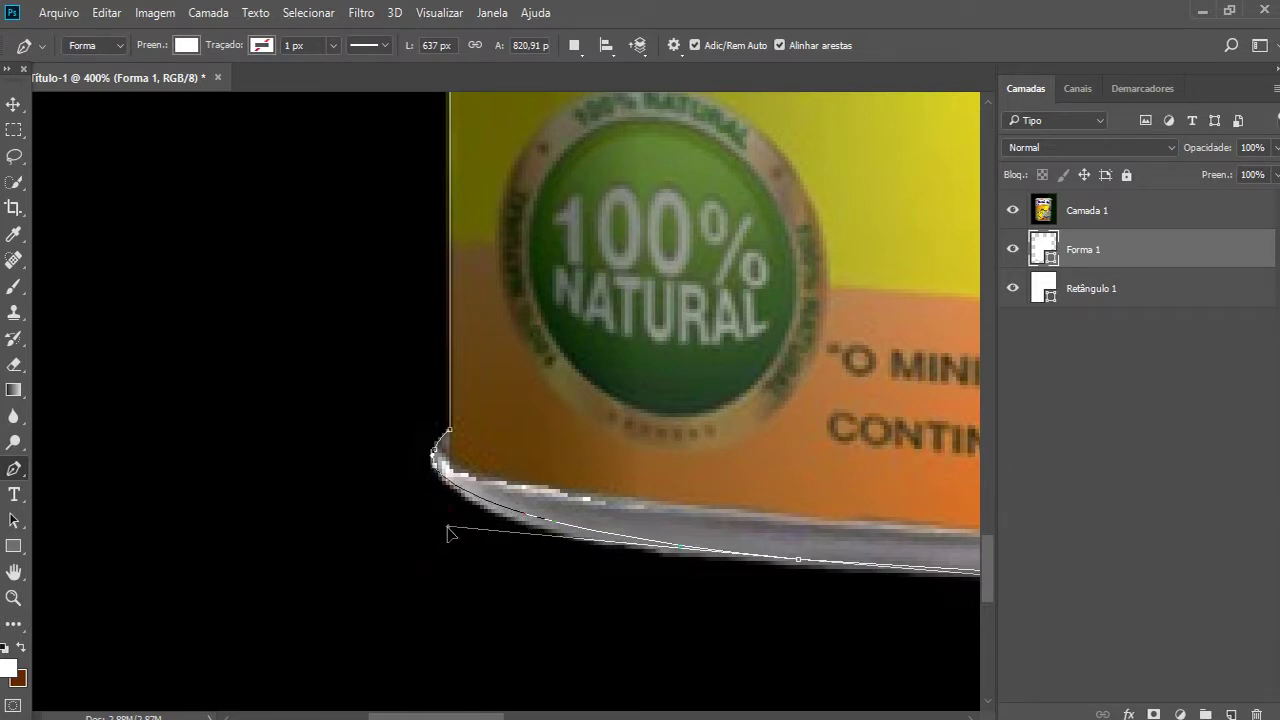
left_click_drag(441, 533, 464, 551)
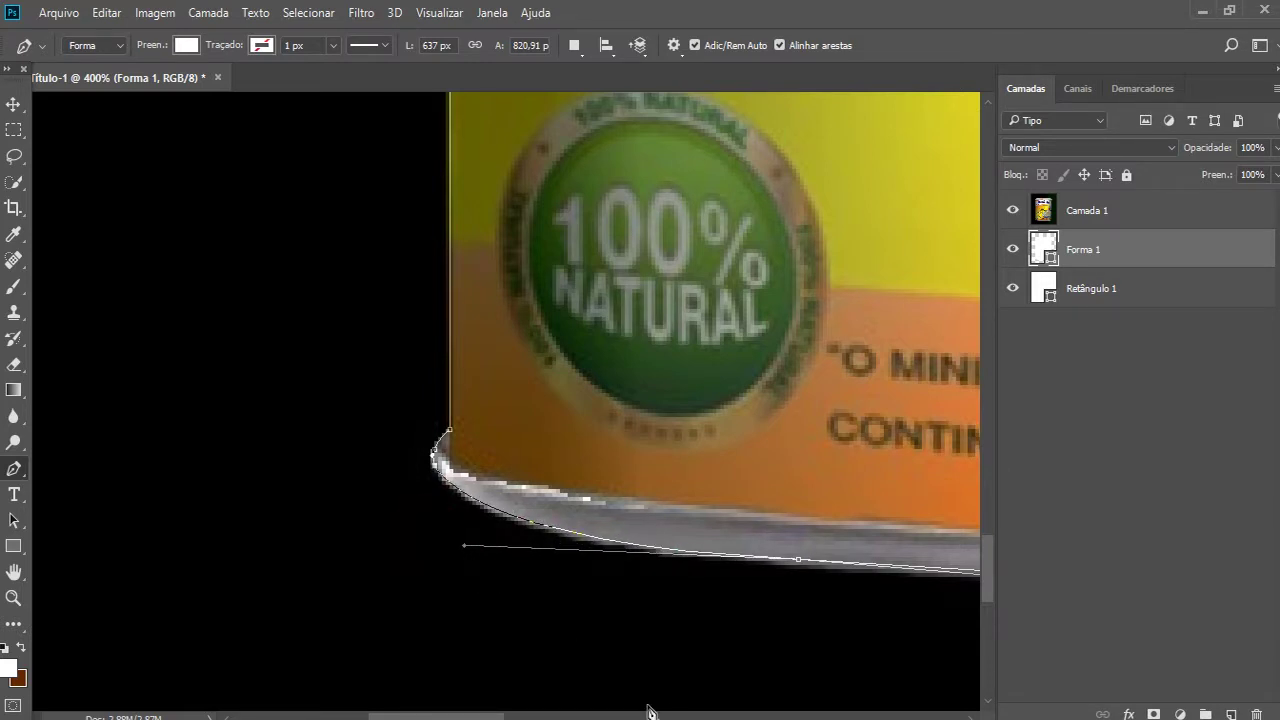
mouse_move(515, 713)
left_mouse_down()
mouse_move(658, 703)
mouse_move(755, 667)
left_mouse_up()
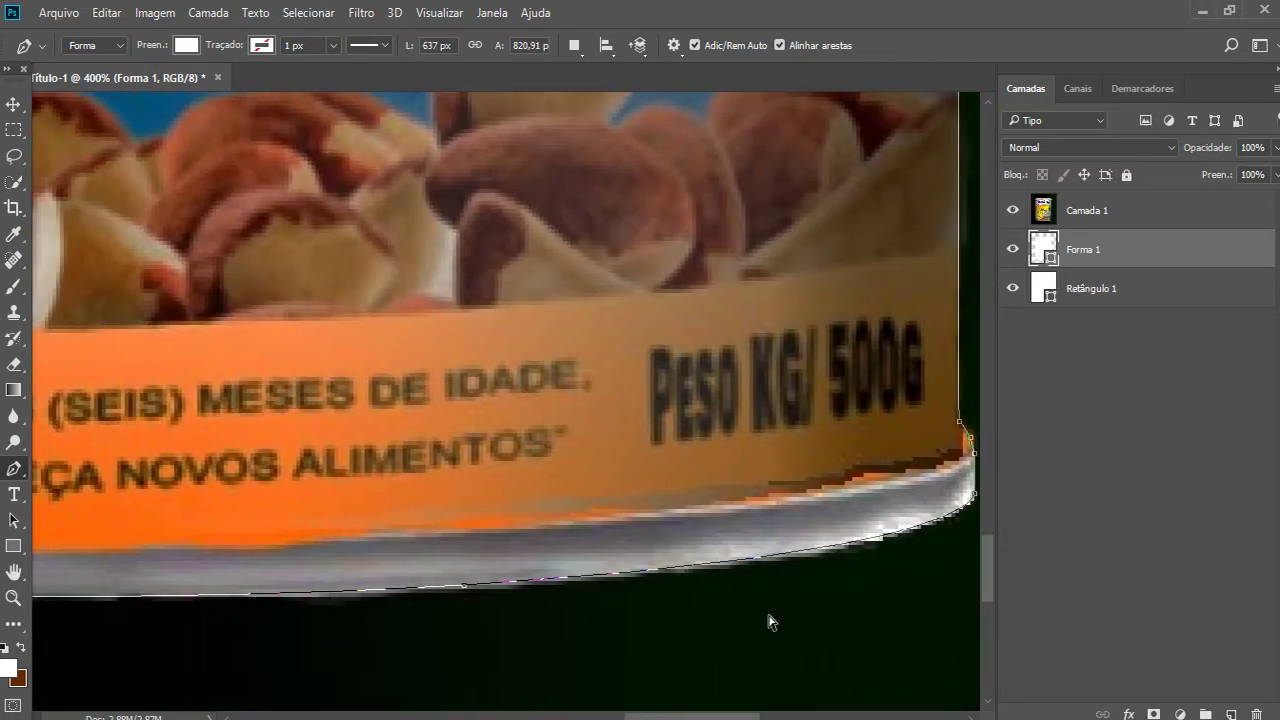
left_click(1041, 250, "ctrl")
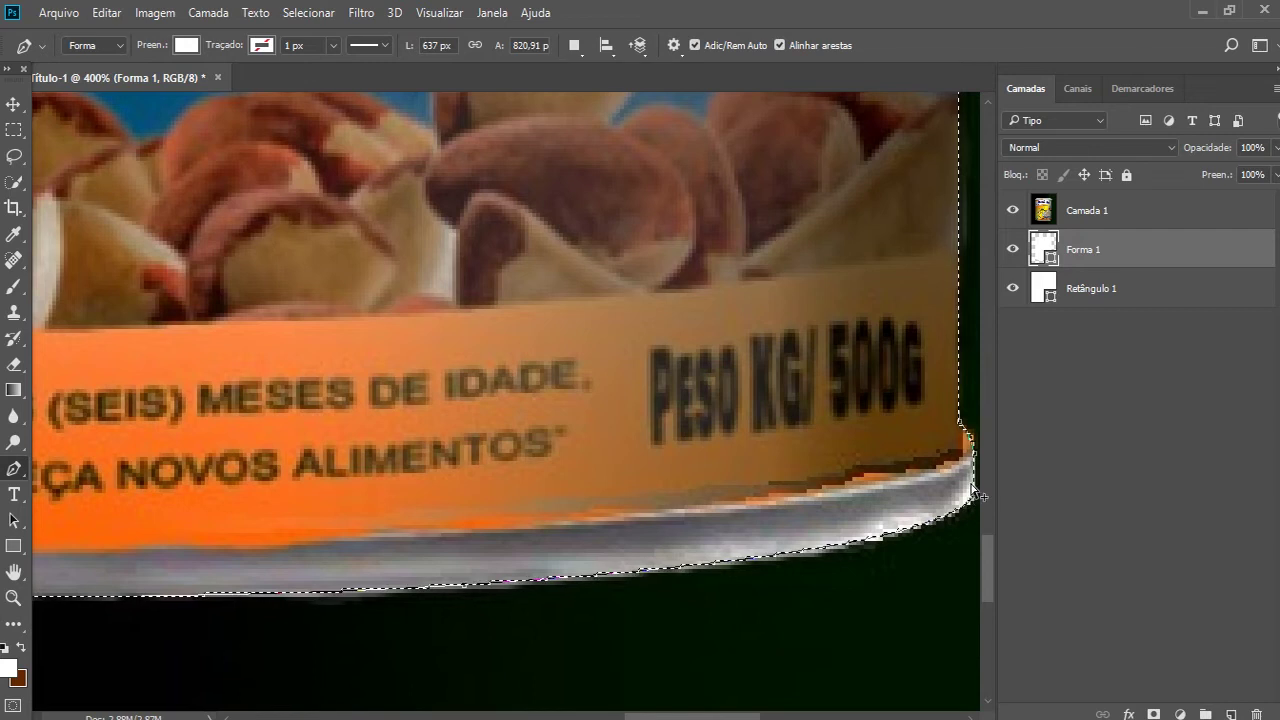
- Duplicate Forma 1 and merge the extra copy back away
key("ctrl+minus")
key("ctrl+minus")
key("ctrl+minus")
key("ctrl+minus")
key("ctrl+minus")
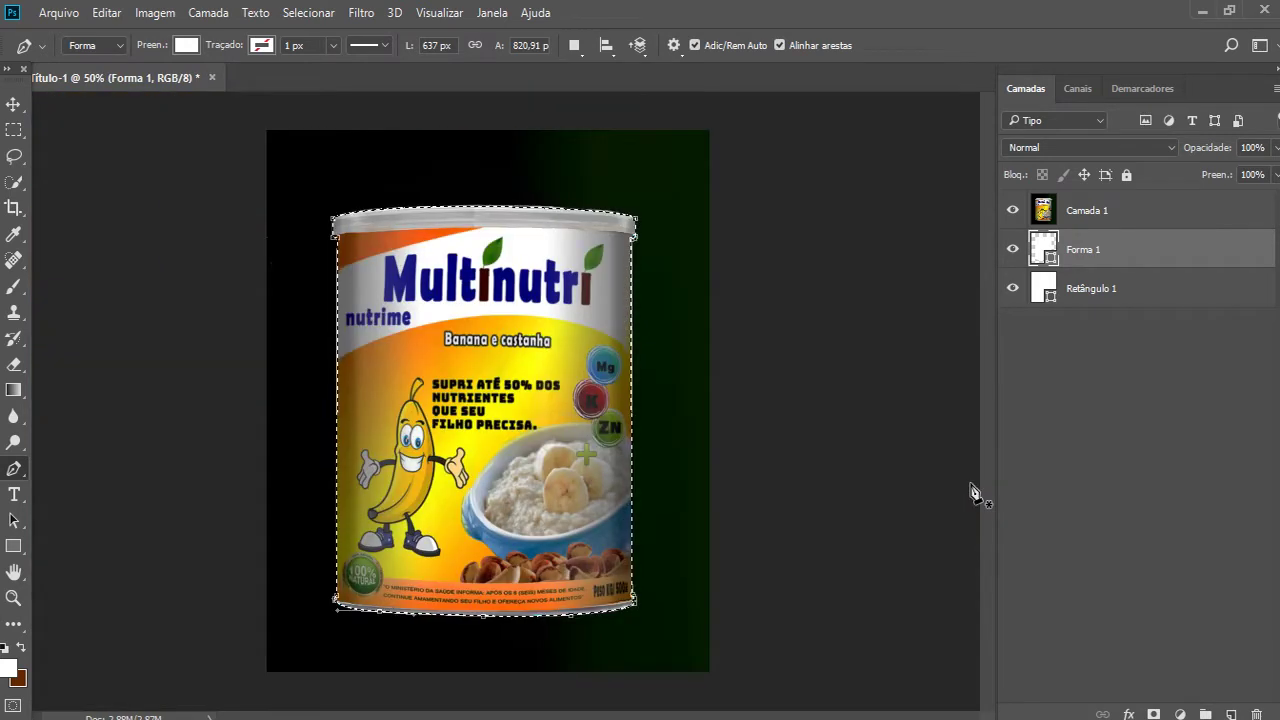
key("ctrl+j")
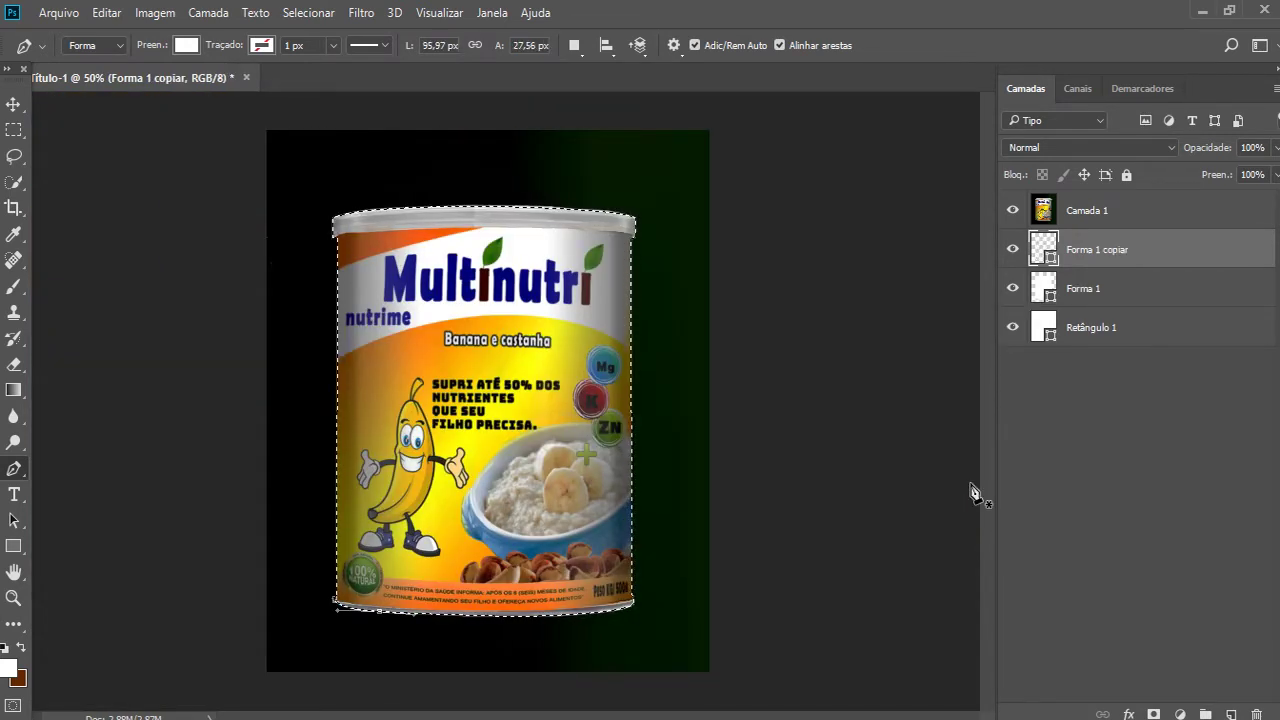
key("ctrl+e")
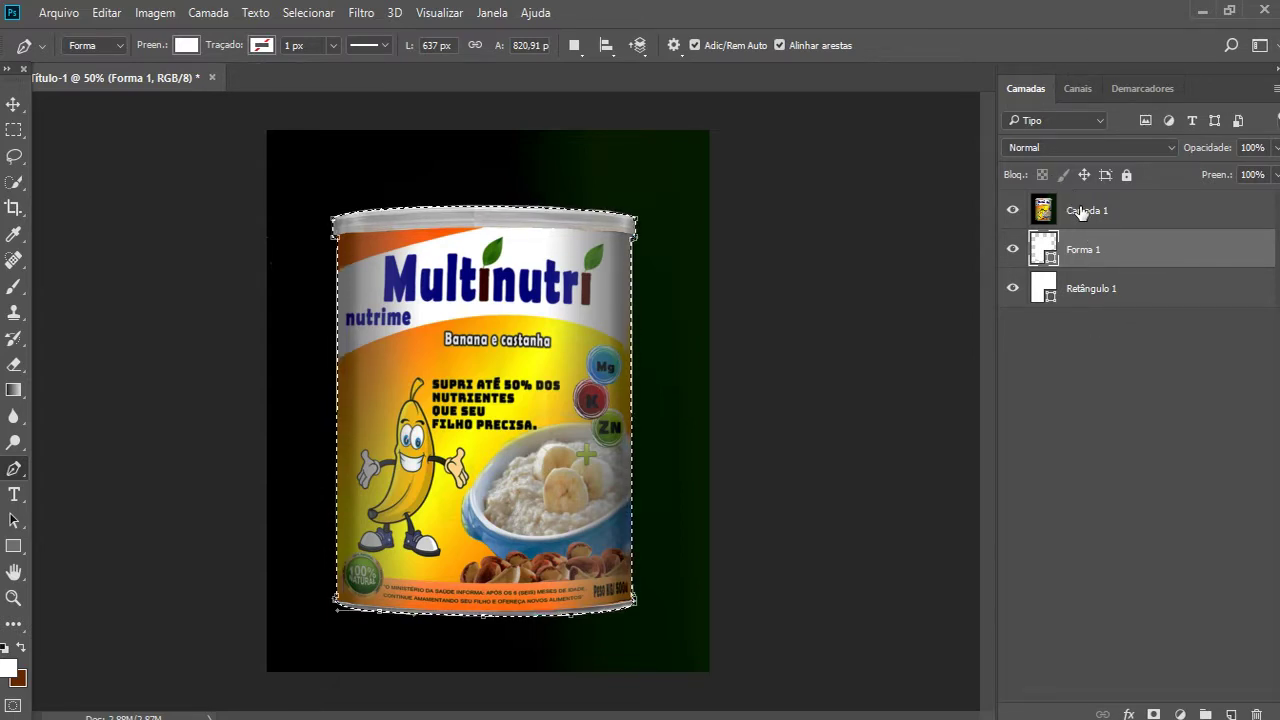
- Copy the selected can from Camada 1 onto a new layer, checking it by toggling Camada 1
left_click(1043, 220)
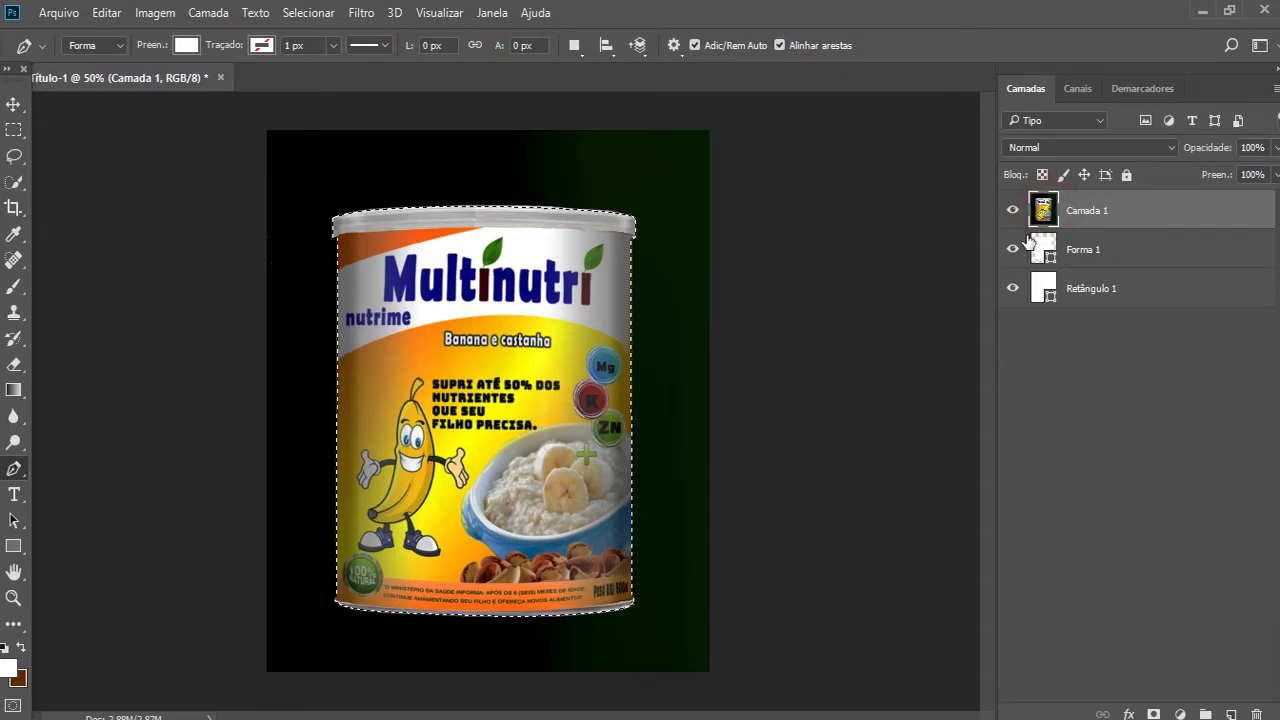
key("ctrl+shift+alt+n")
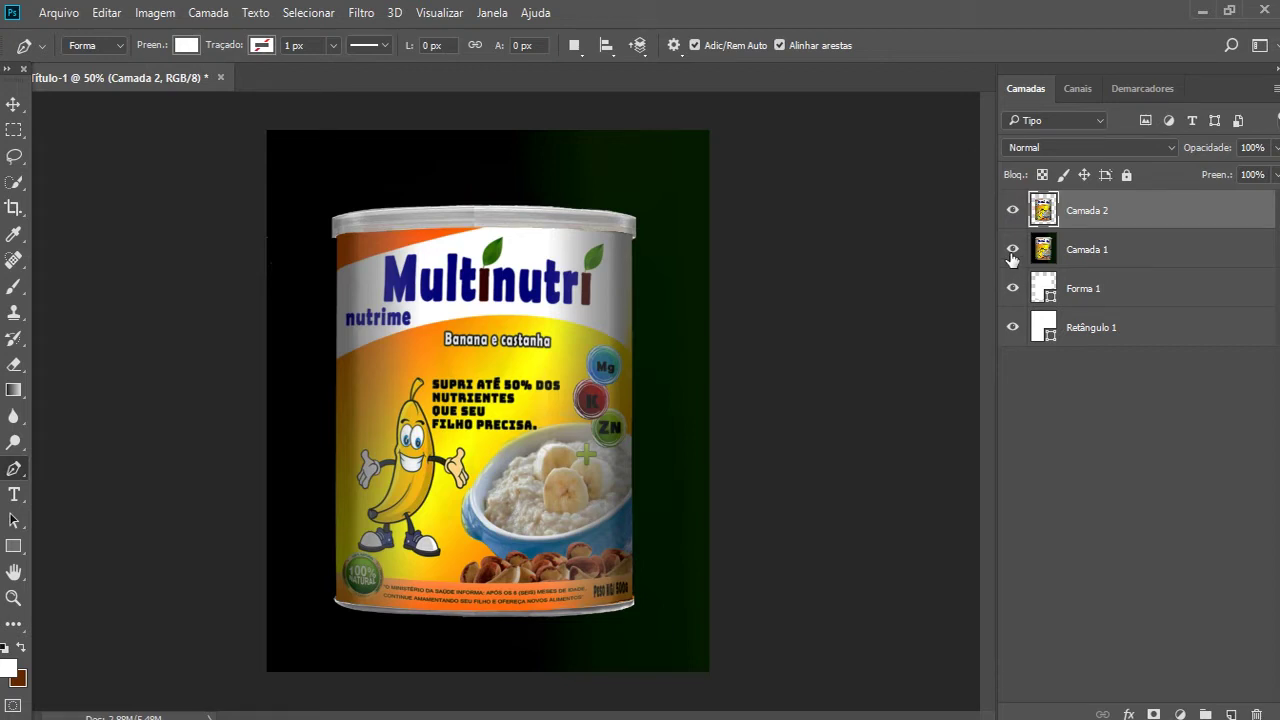
left_click(1014, 250)
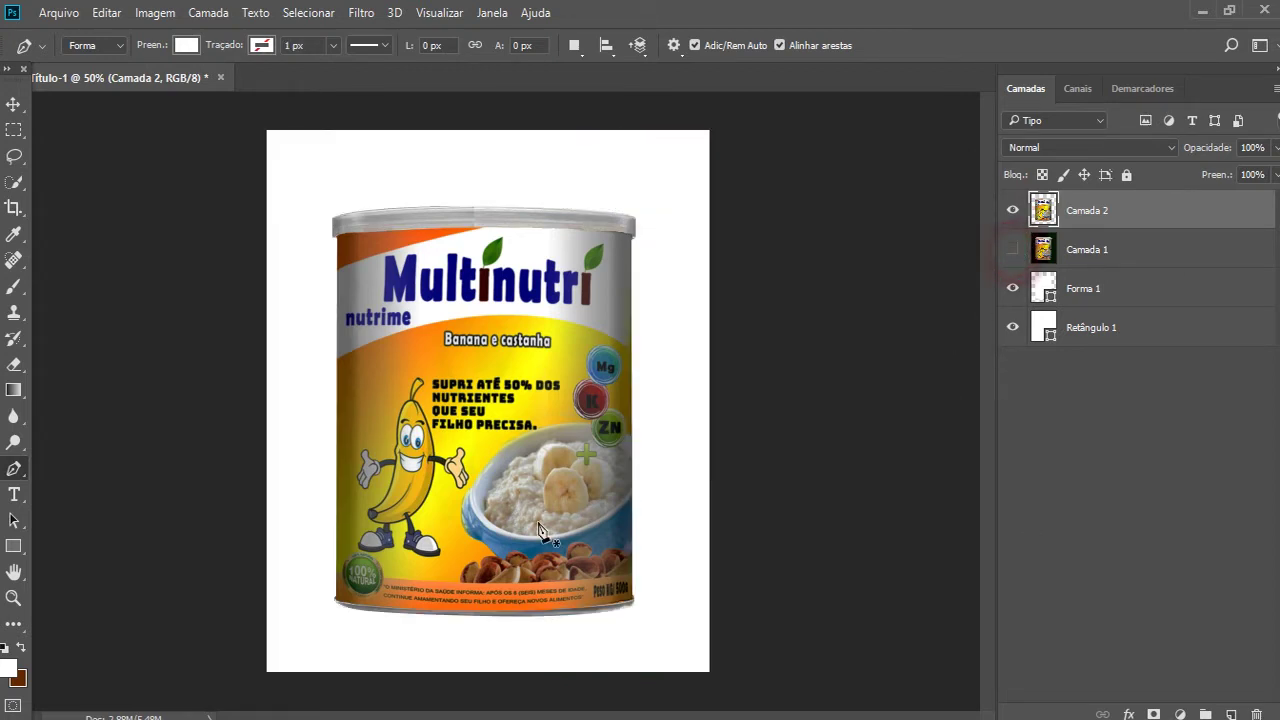
left_click(1014, 250)
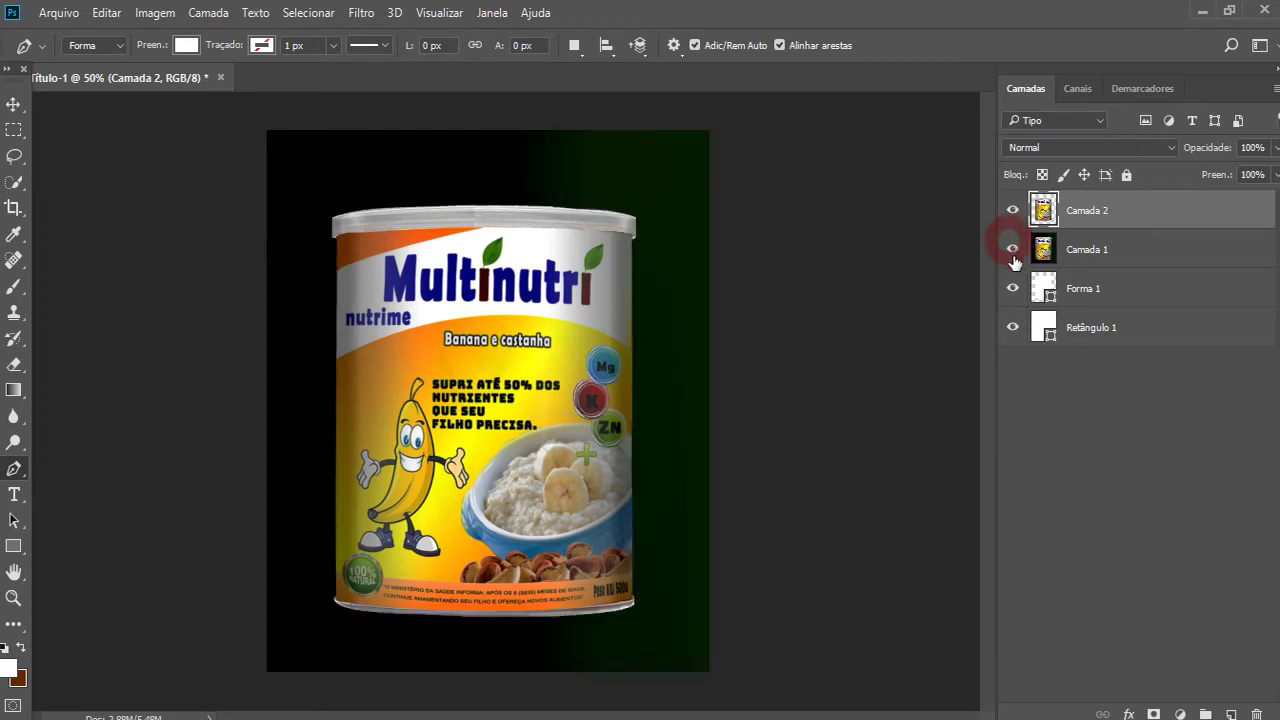
double_click(1043, 328)
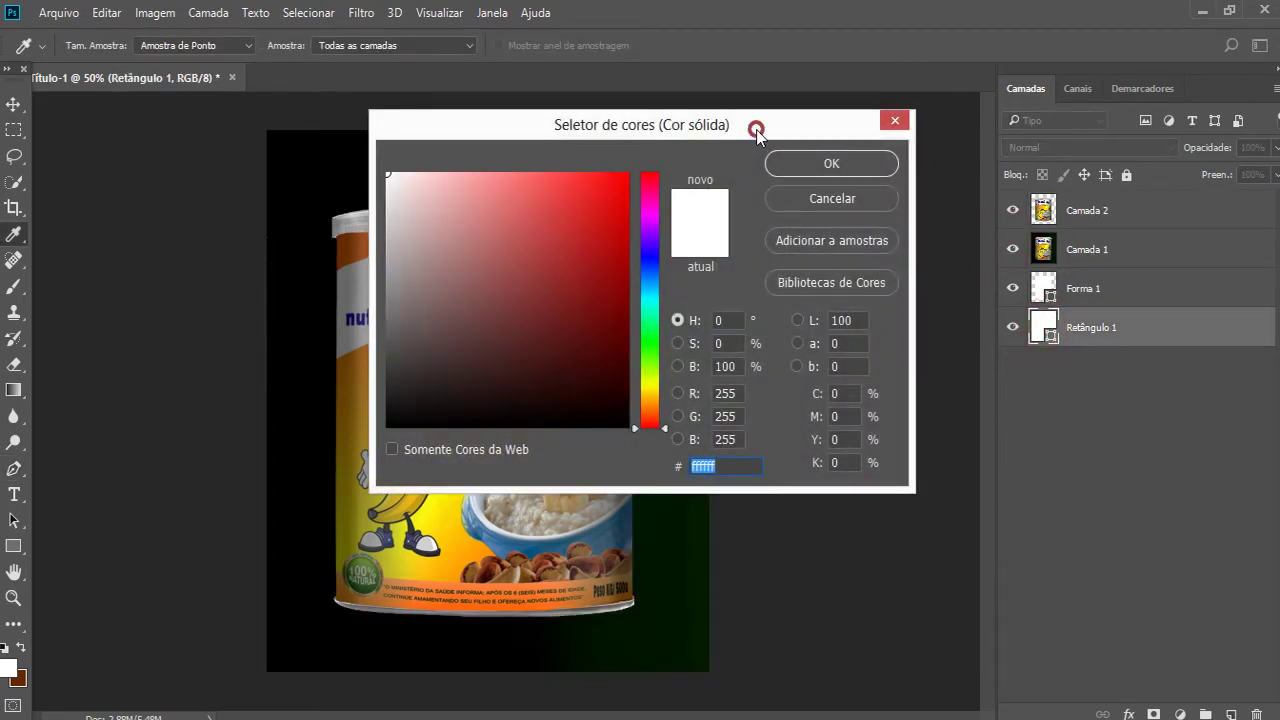
- Set Retângulo 1's fill to dark green 031a00 sampled from the canvas
left_click_drag(757, 130, 734, 598)
left_click(625, 158)
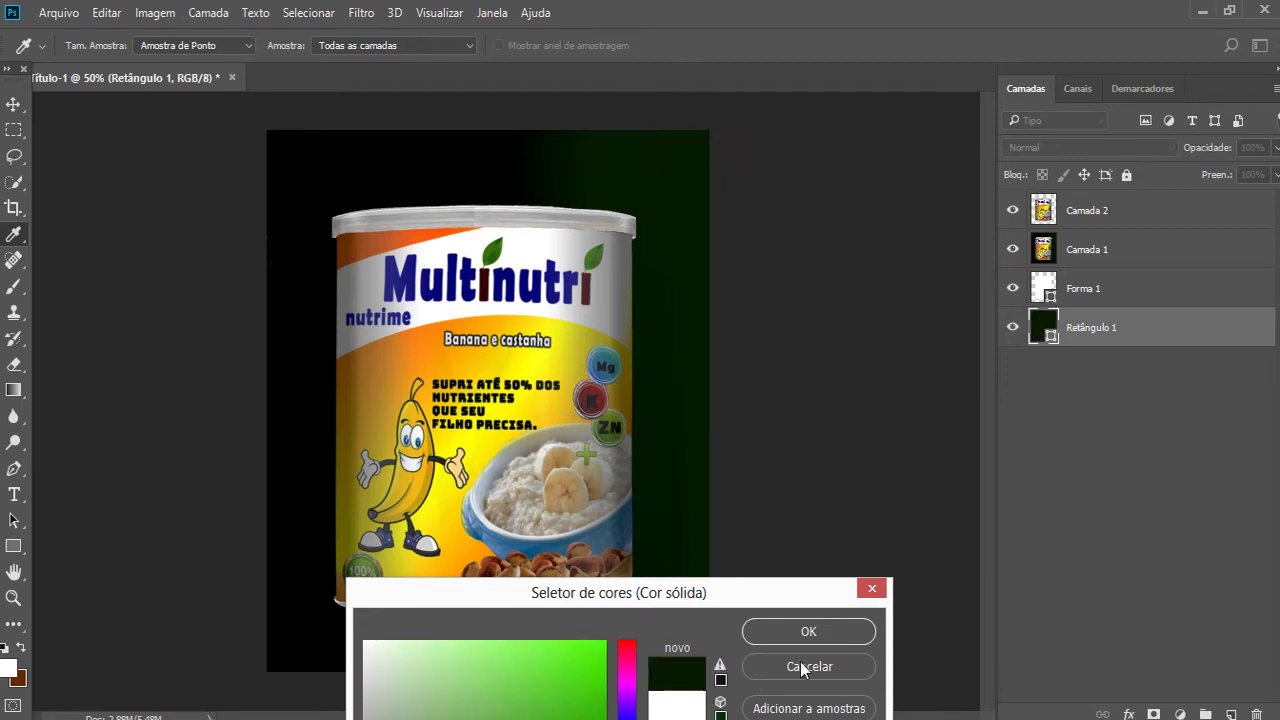
left_click(800, 314)
left_click_drag(731, 591, 882, 348)
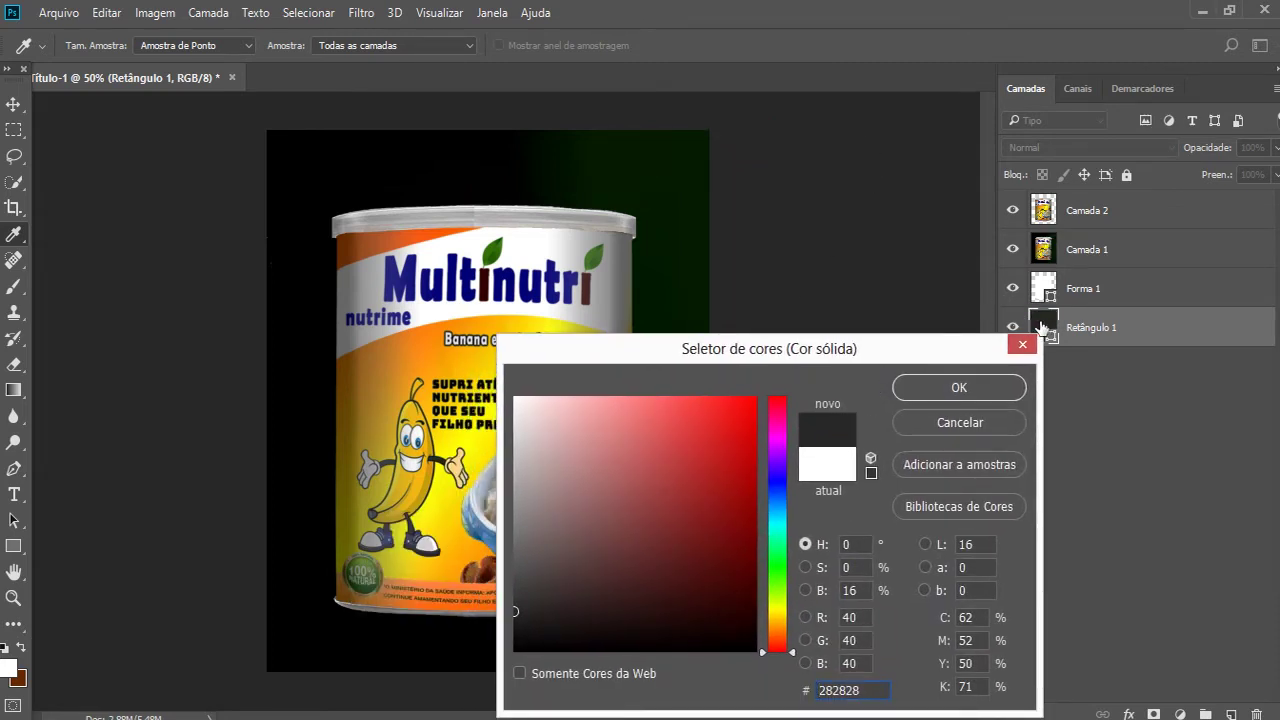
left_click(672, 193)
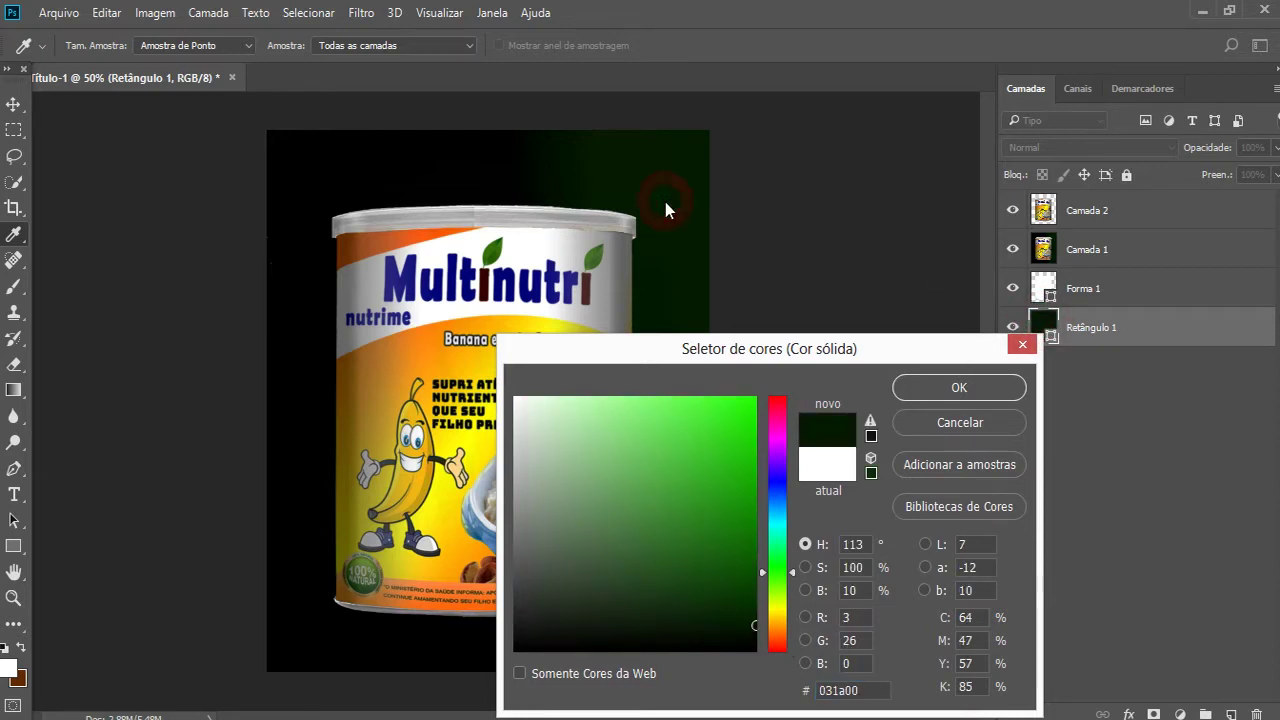
left_click(985, 395)
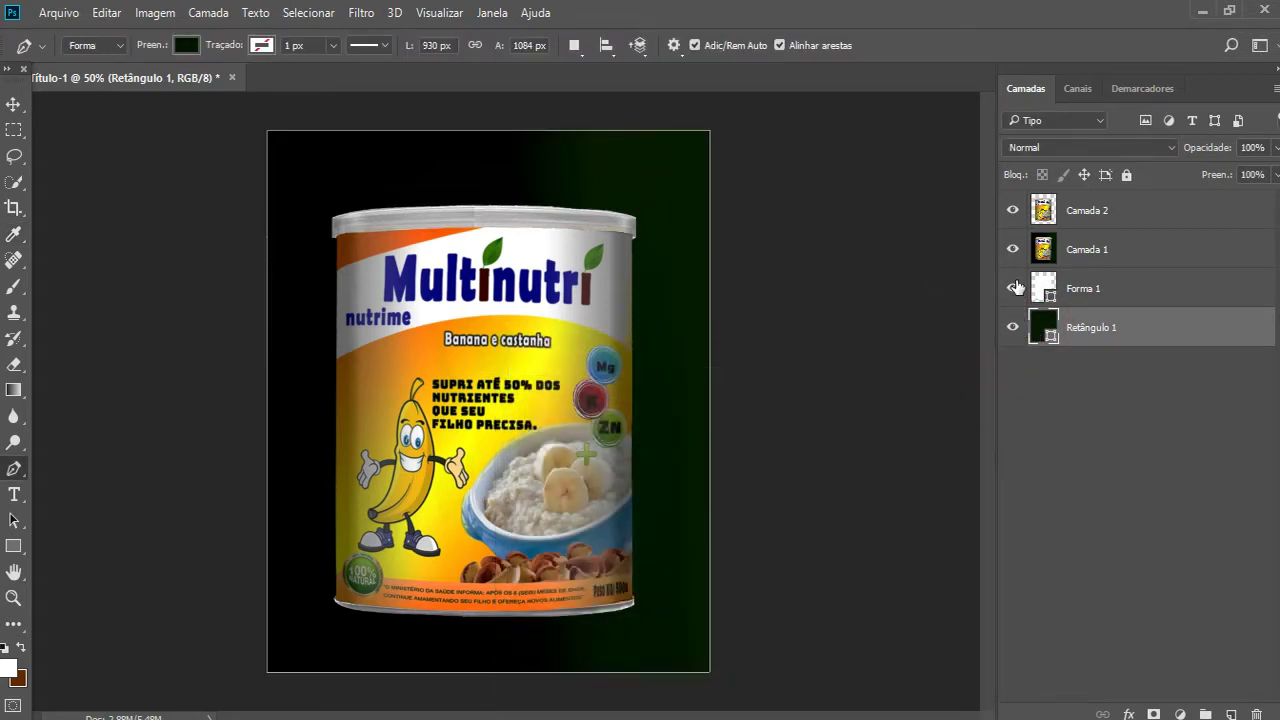
- Hide Camada 1 and make it the active layer to view the can on green
left_click(1013, 250)
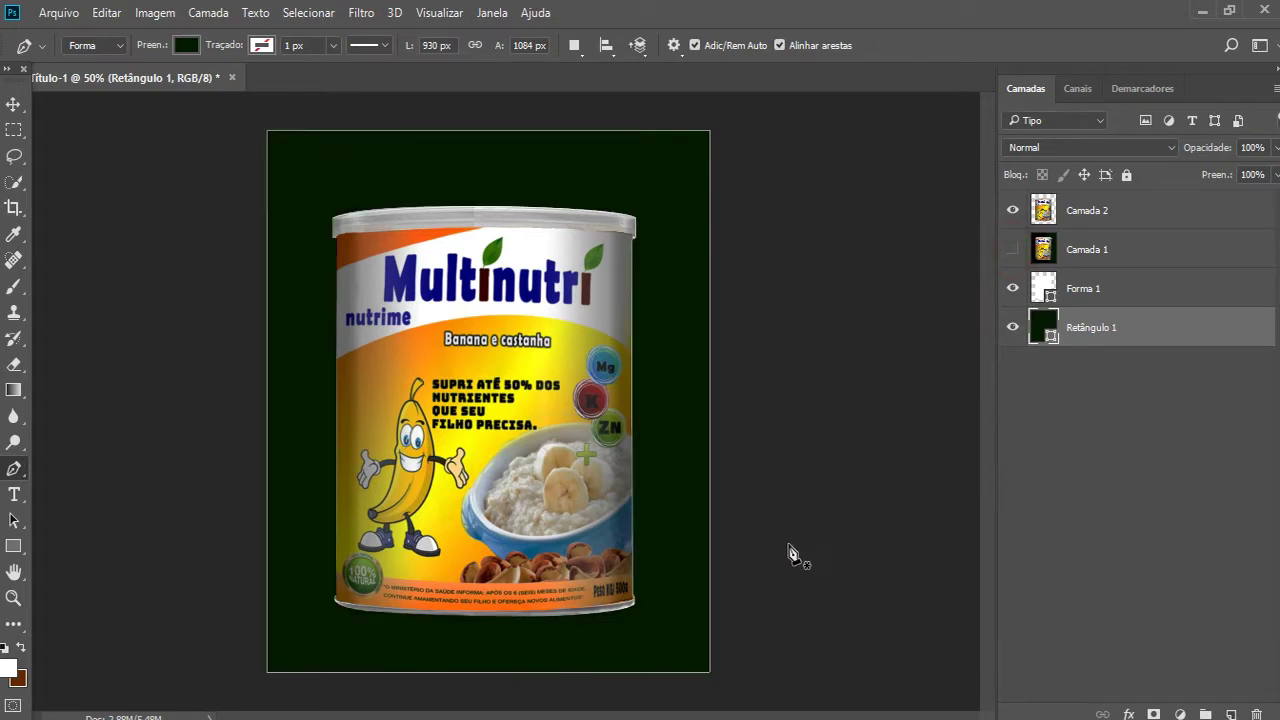
left_click(1177, 251)
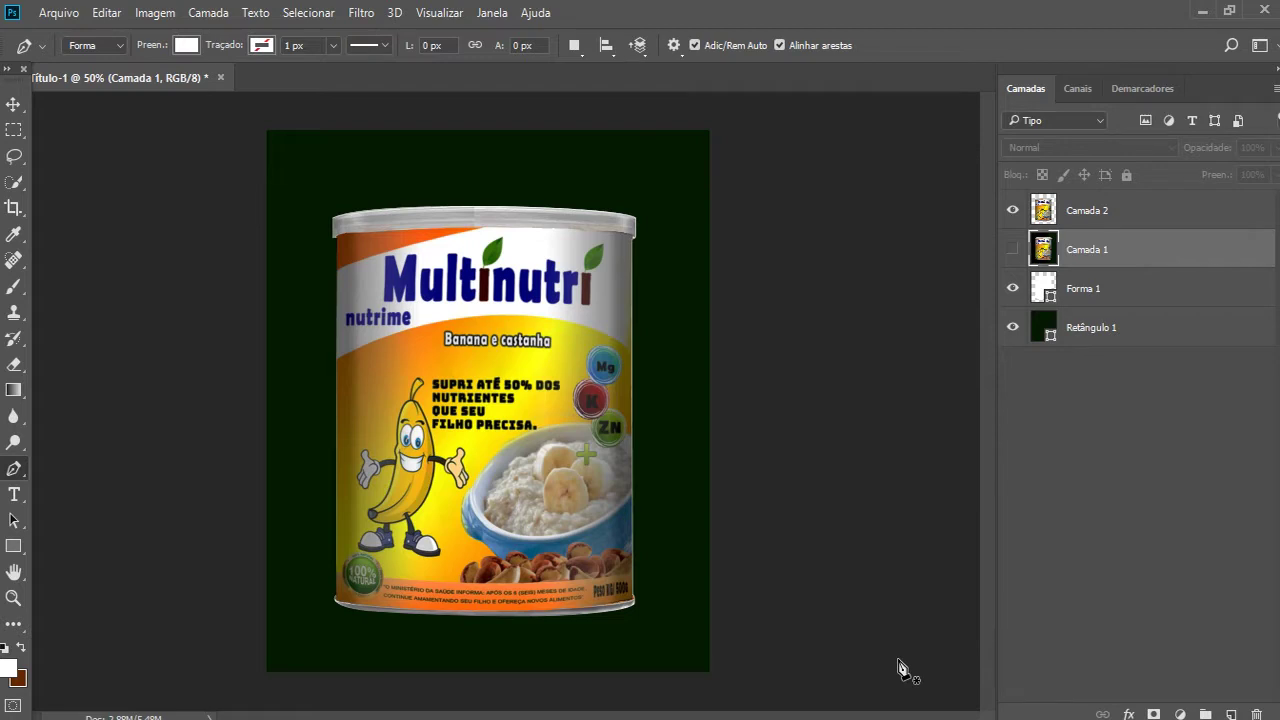
key("ctrl+plus")
key("ctrl+plus")
key("ctrl+plus")
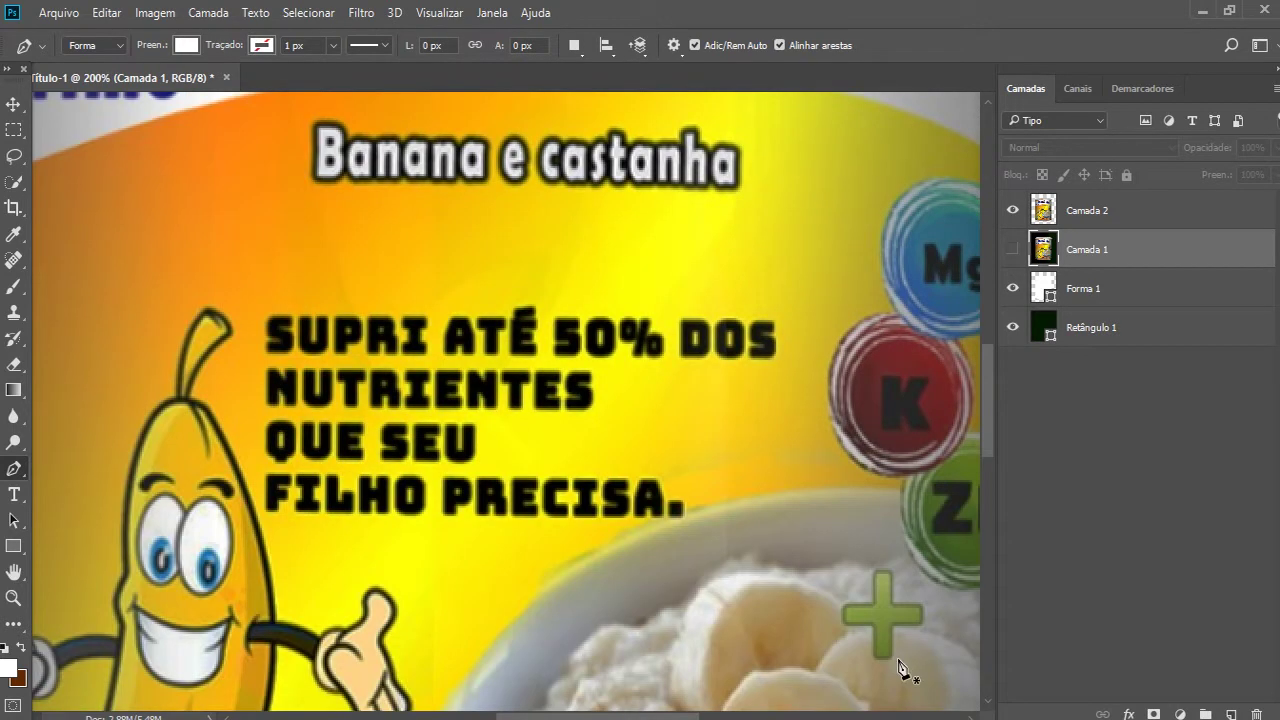
- Select the Blur tool, then delete the original Camada 1 layer, leaving Camada 2, Forma 1 and Retângulo 1
scroll(586, 286, "down", 1)
scroll(760, 334, "down", 5)
scroll(760, 334, "down", 5)
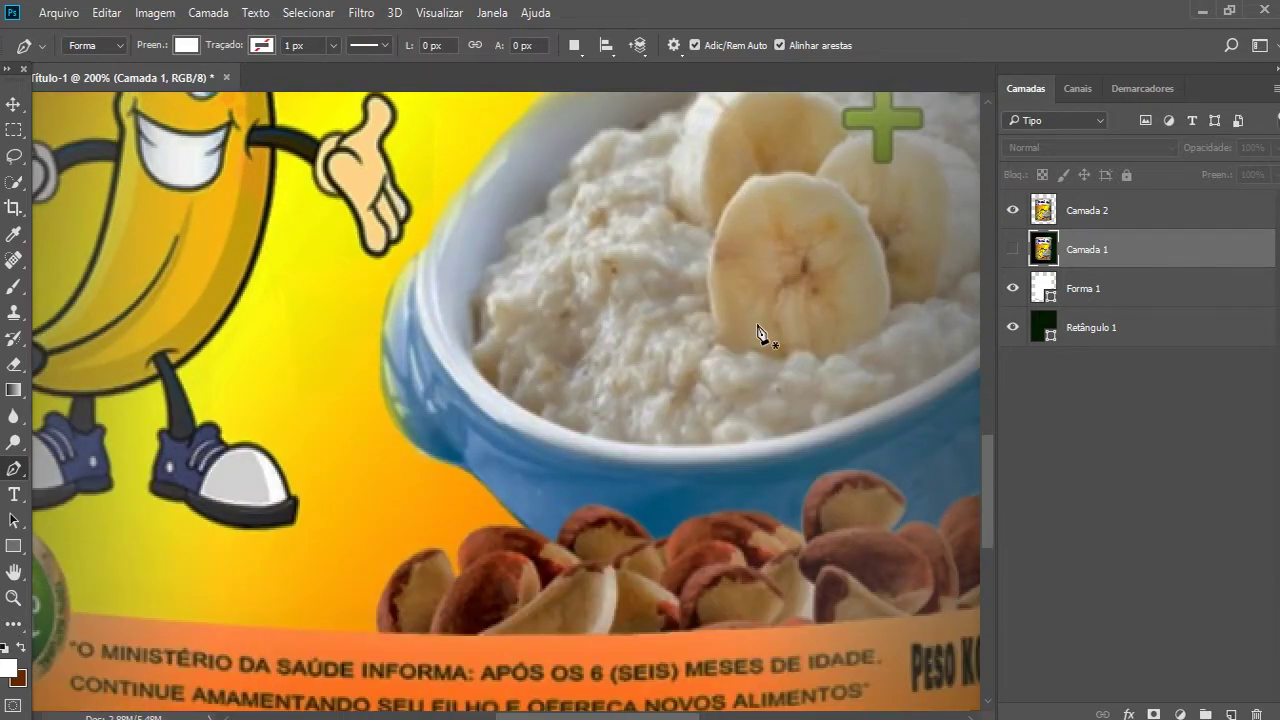
scroll(740, 320, "down", 5)
left_click_drag(594, 712, 520, 712)
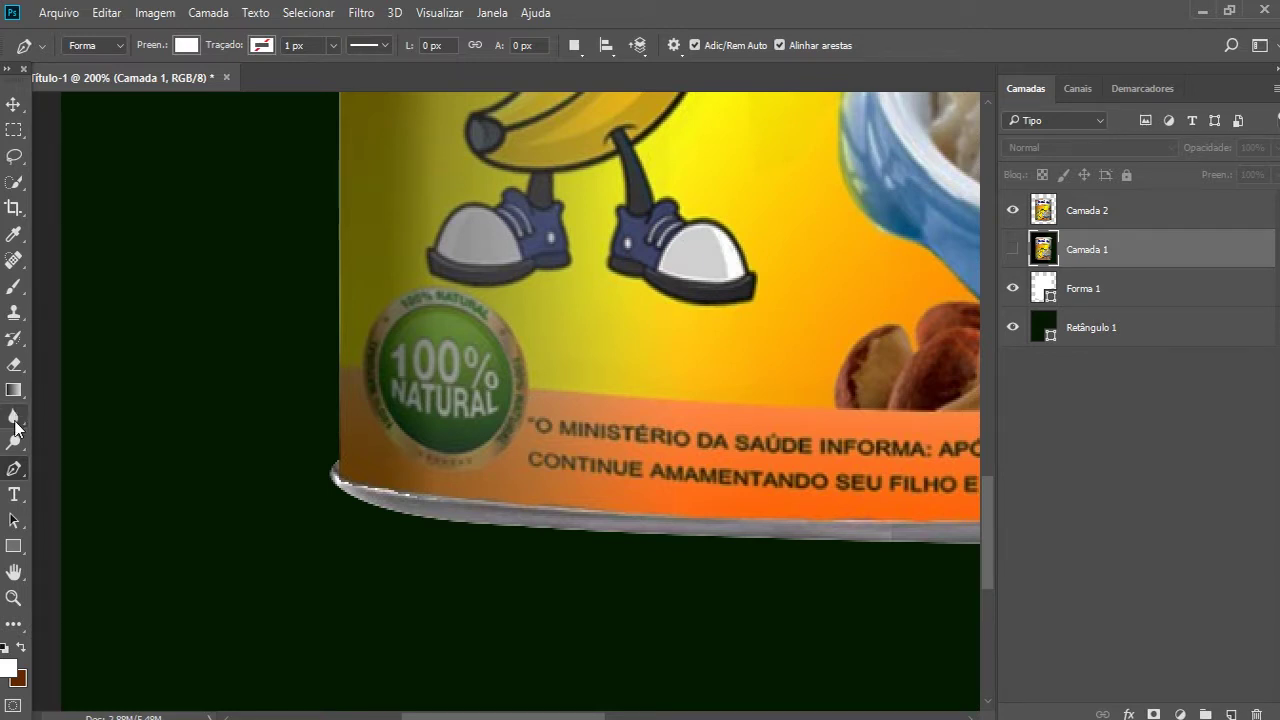
left_click(14, 420)
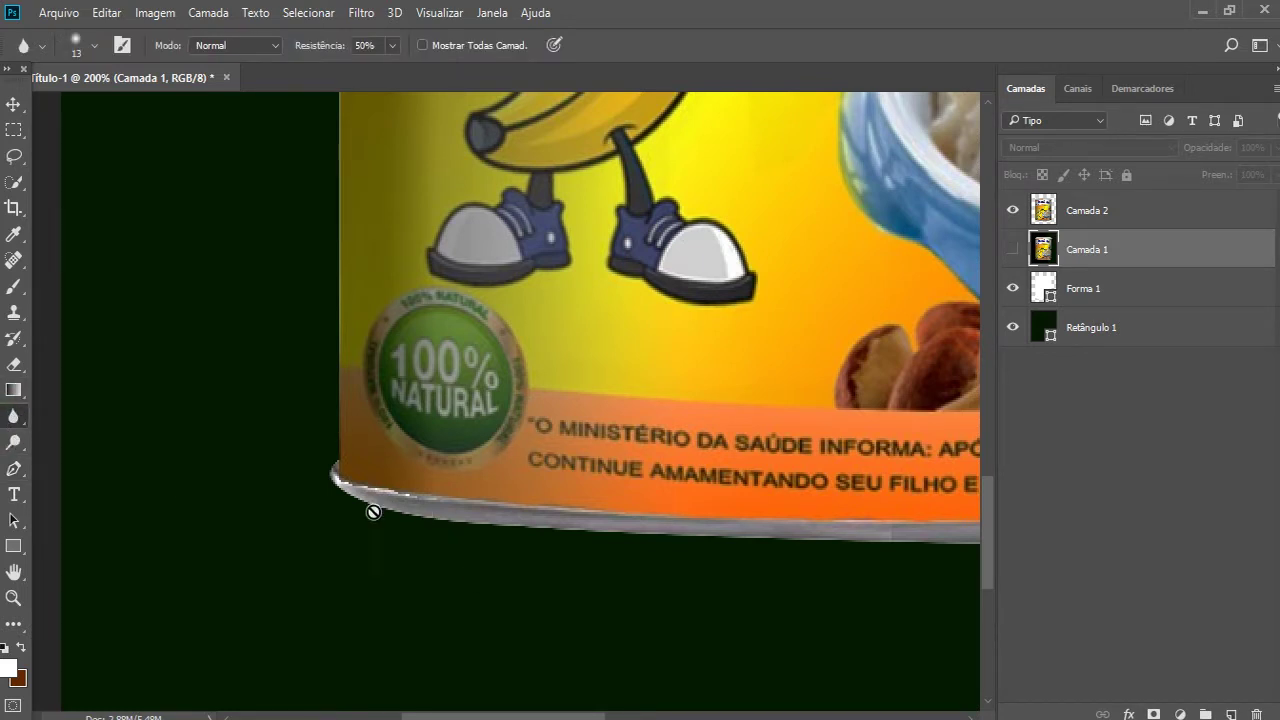
left_click(1012, 249)
left_click(1012, 249)
left_click(1071, 249)
key("Delete")
left_click(1075, 210)
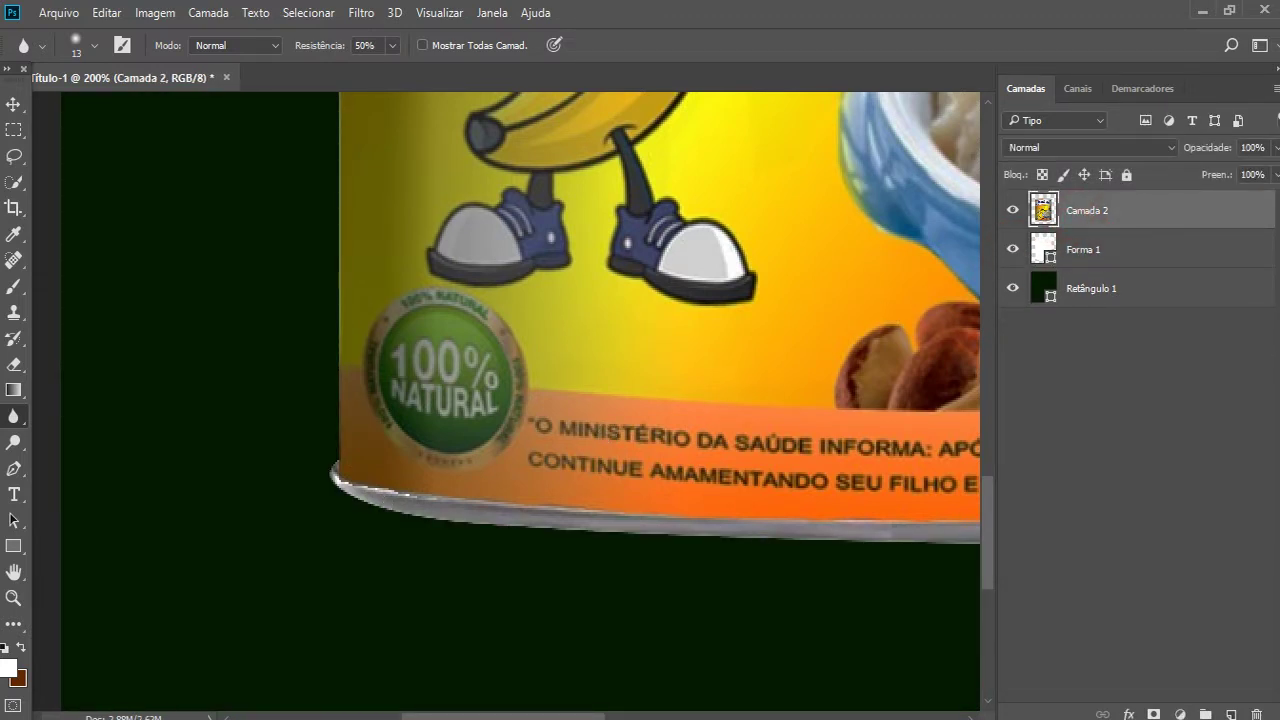
- Blur the can's bottom-left edge and bottom rim with a size-8 Blur brush
key("bracketleft")
key("bracketleft")
left_click_drag(331, 483, 346, 494)
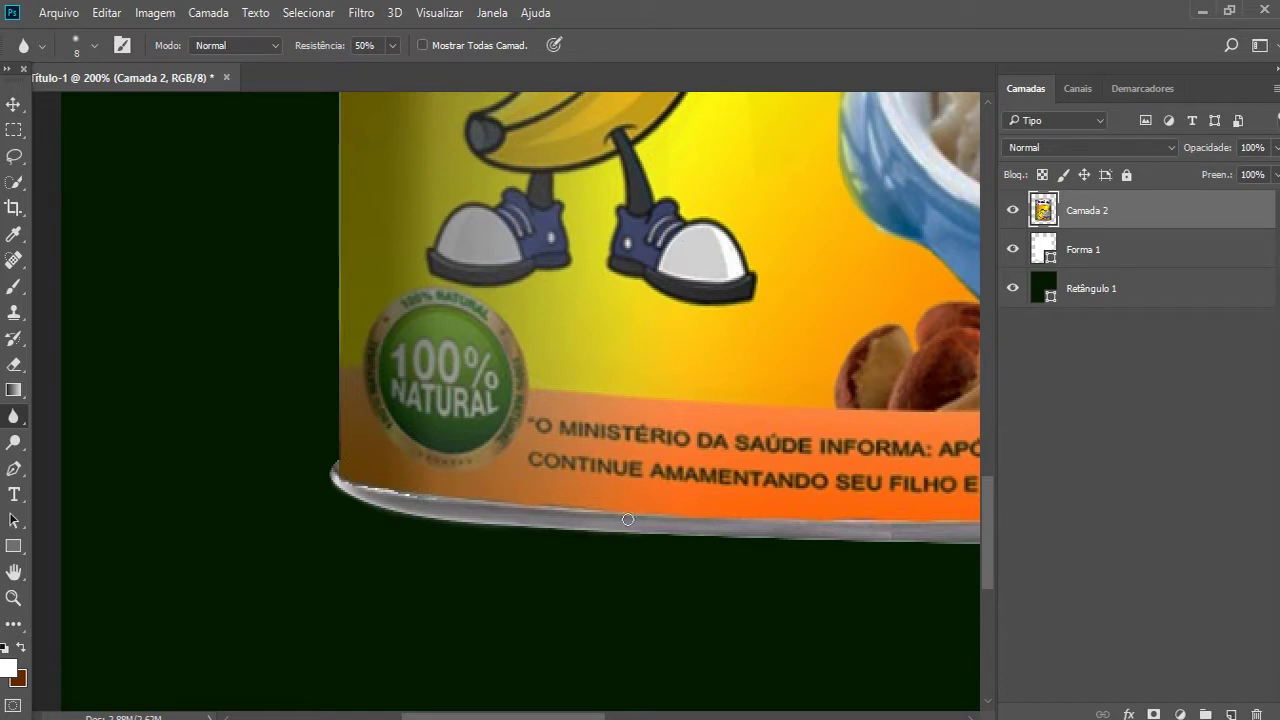
left_click_drag(621, 537, 684, 537)
mouse_move(757, 541)
left_mouse_down()
mouse_move(940, 538)
mouse_move(889, 555)
left_mouse_up()
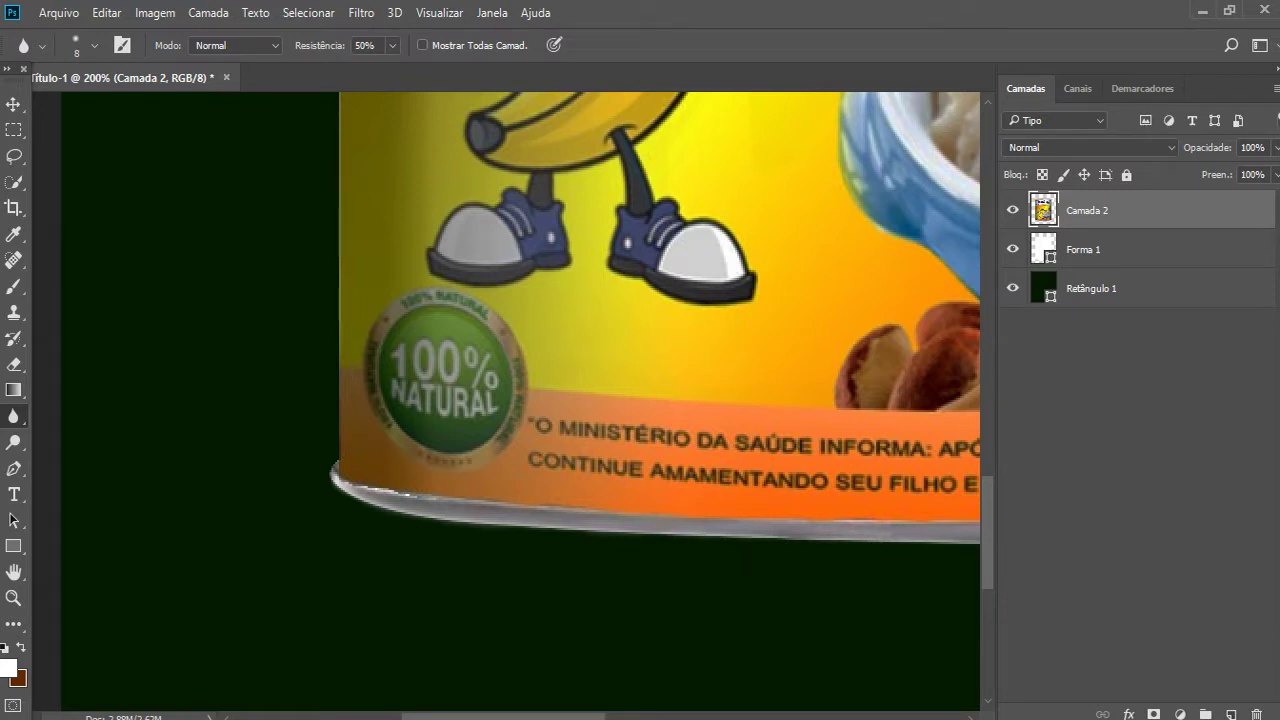
- With the blur brush at size 15, soften the can's bottom-right and upper-left edges
key("ctrl+minus")
key("ctrl+minus")
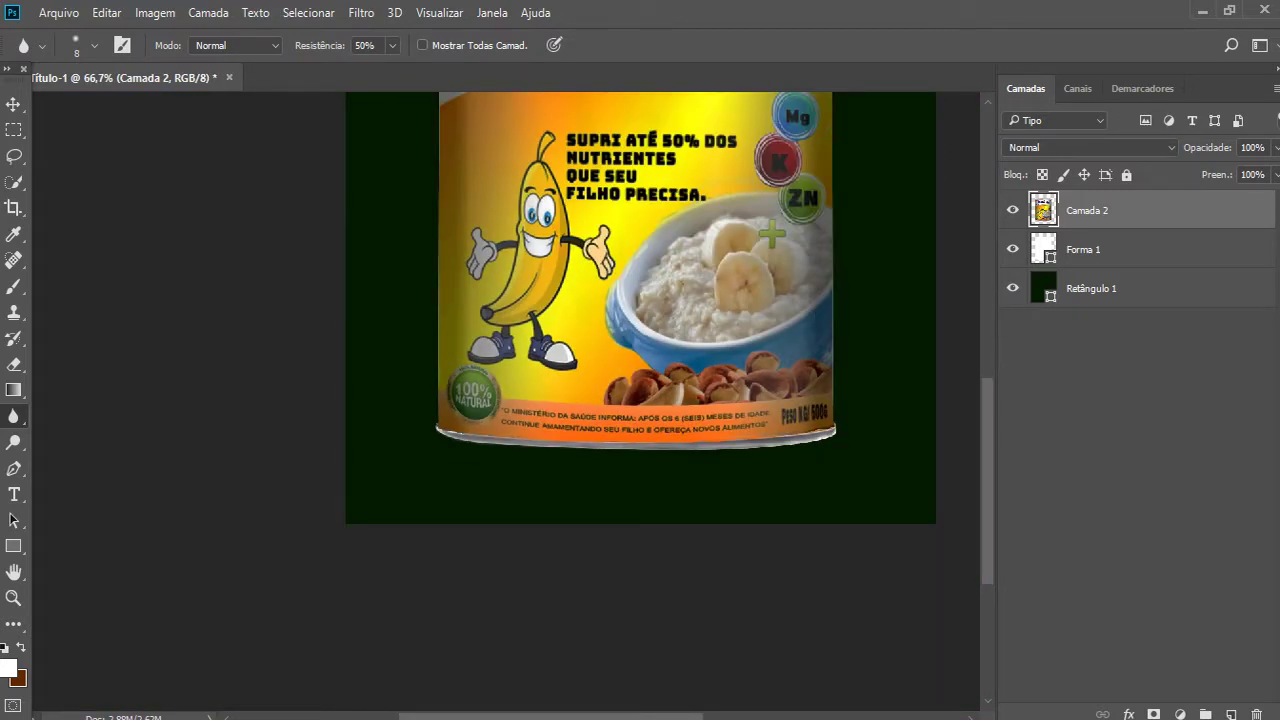
key("bracketright")
key("bracketright")
key("bracketright")
left_click_drag(817, 444, 797, 443)
scroll(349, 343, "up", 2)
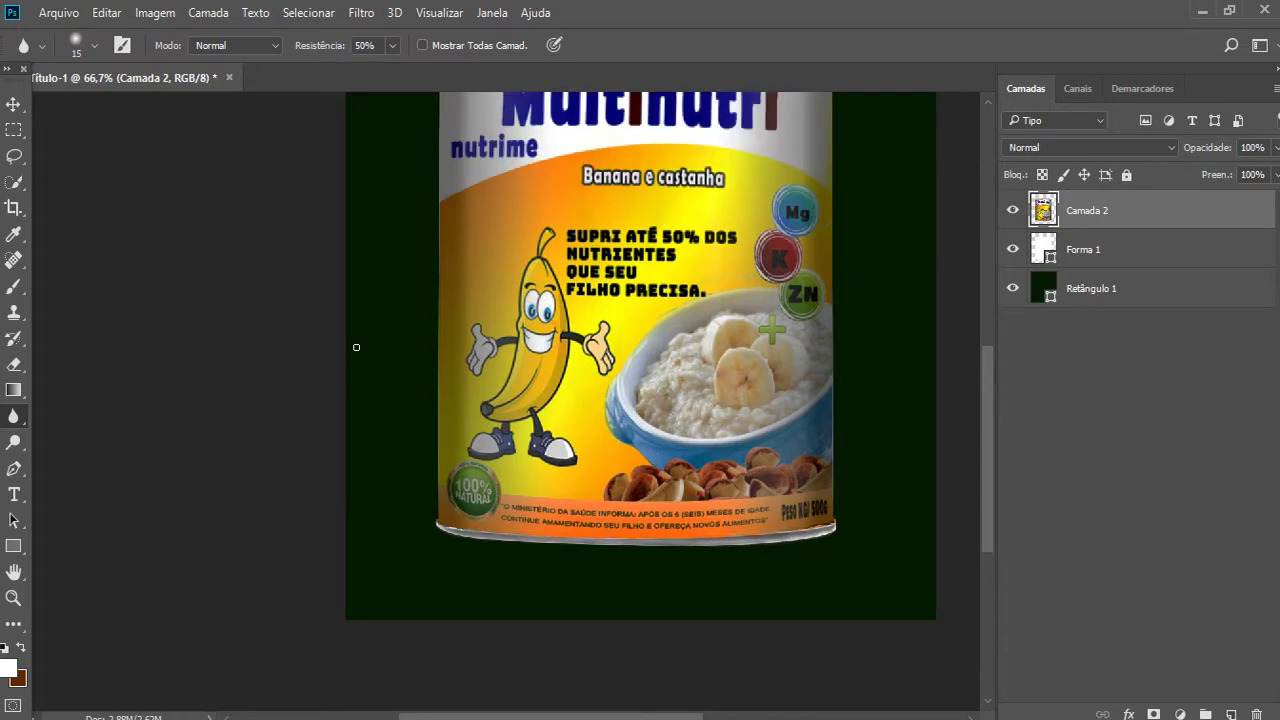
scroll(433, 322, "up", 5)
left_click_drag(440, 276, 438, 278)
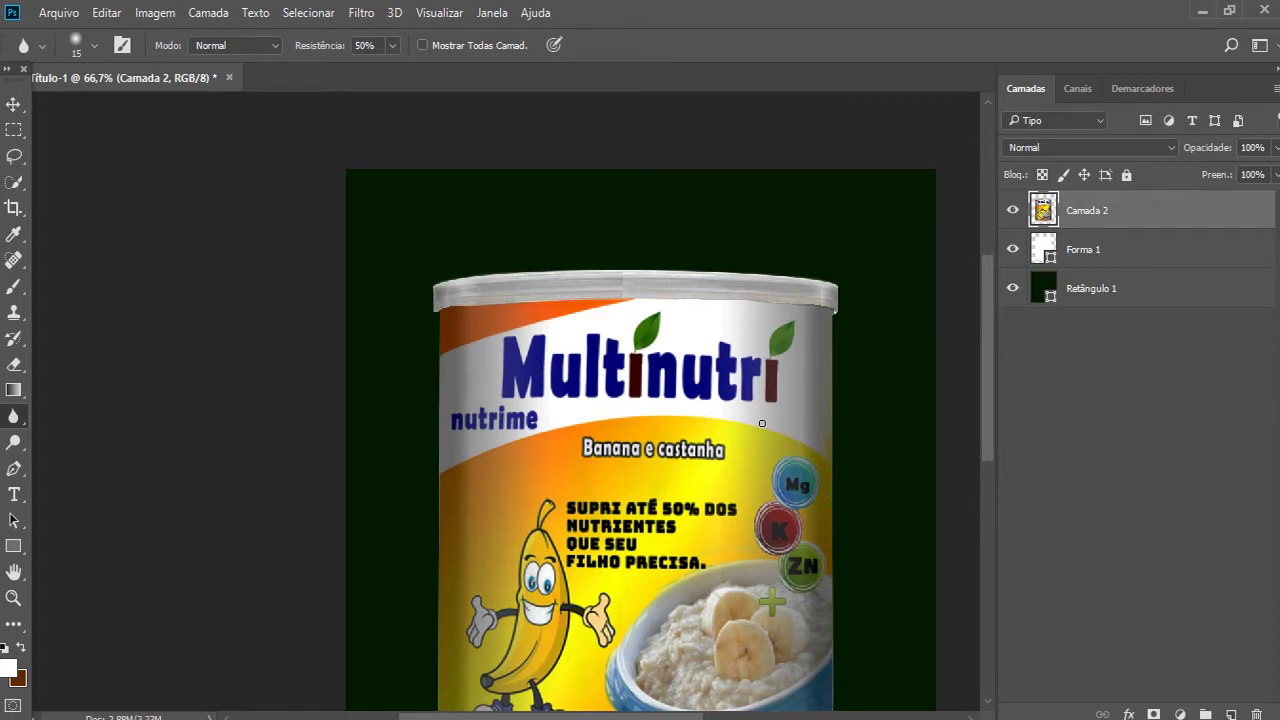
- Zoom in and blur the orange band's top-left corner and dark left area
key("ctrl+plus")
key("ctrl+plus")
key("ctrl+plus")
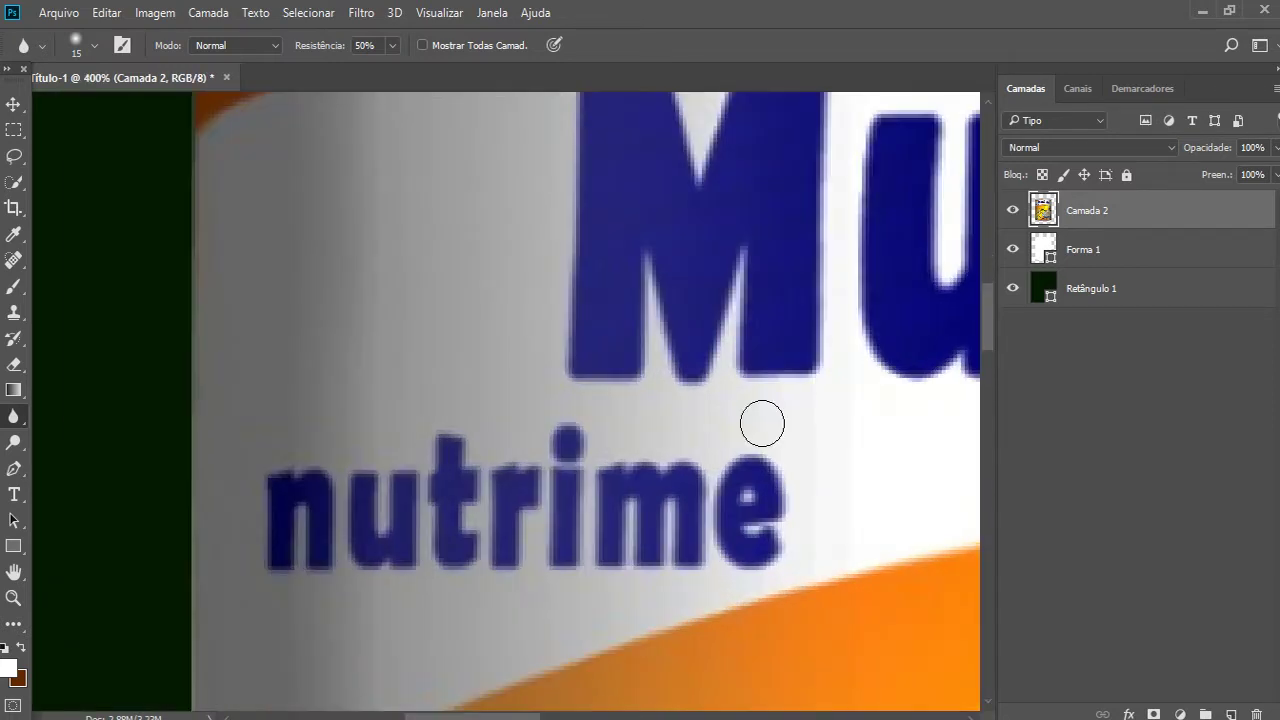
key("ctrl+plus")
scroll(440, 370, "up", 3)
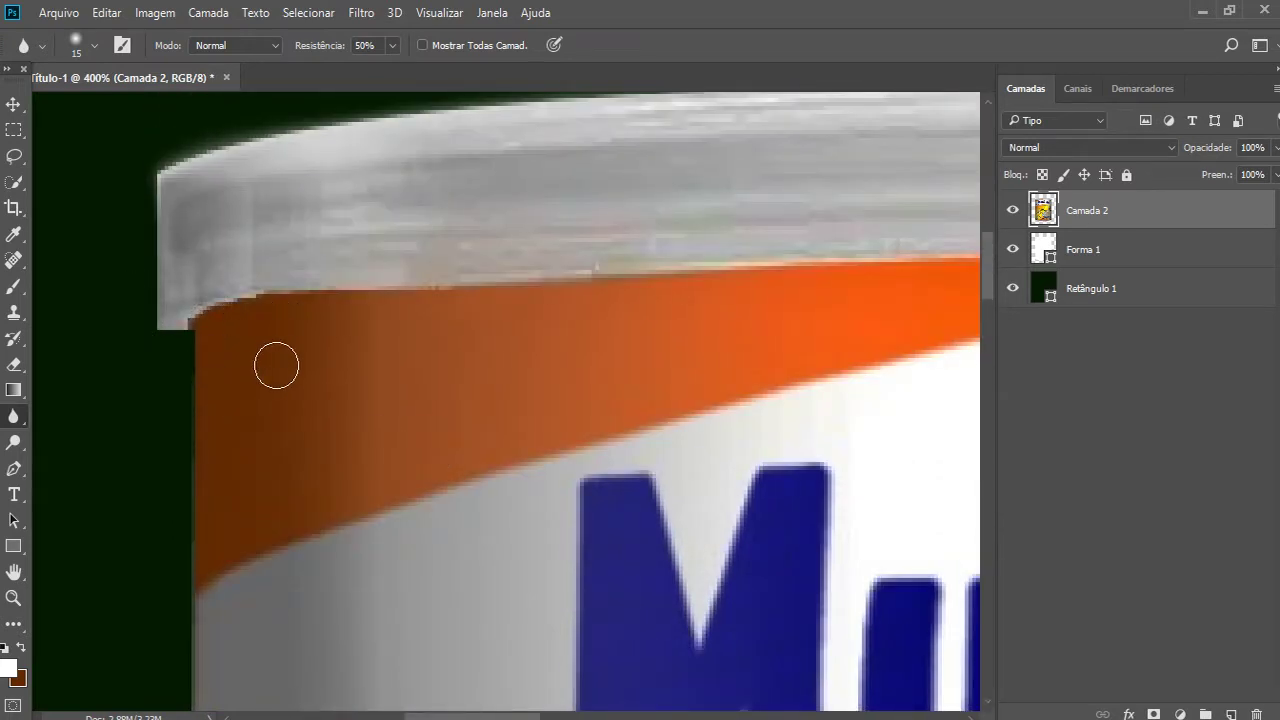
key("ctrl+plus")
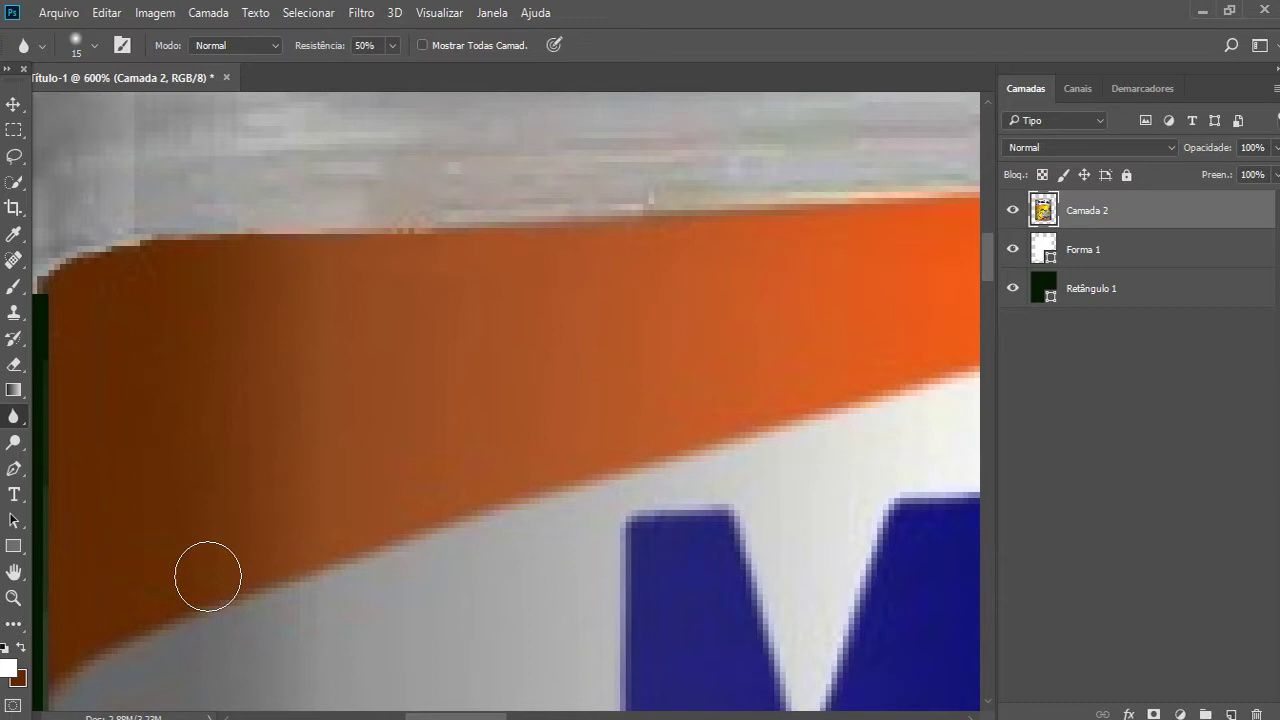
left_click_drag(84, 257, 197, 260)
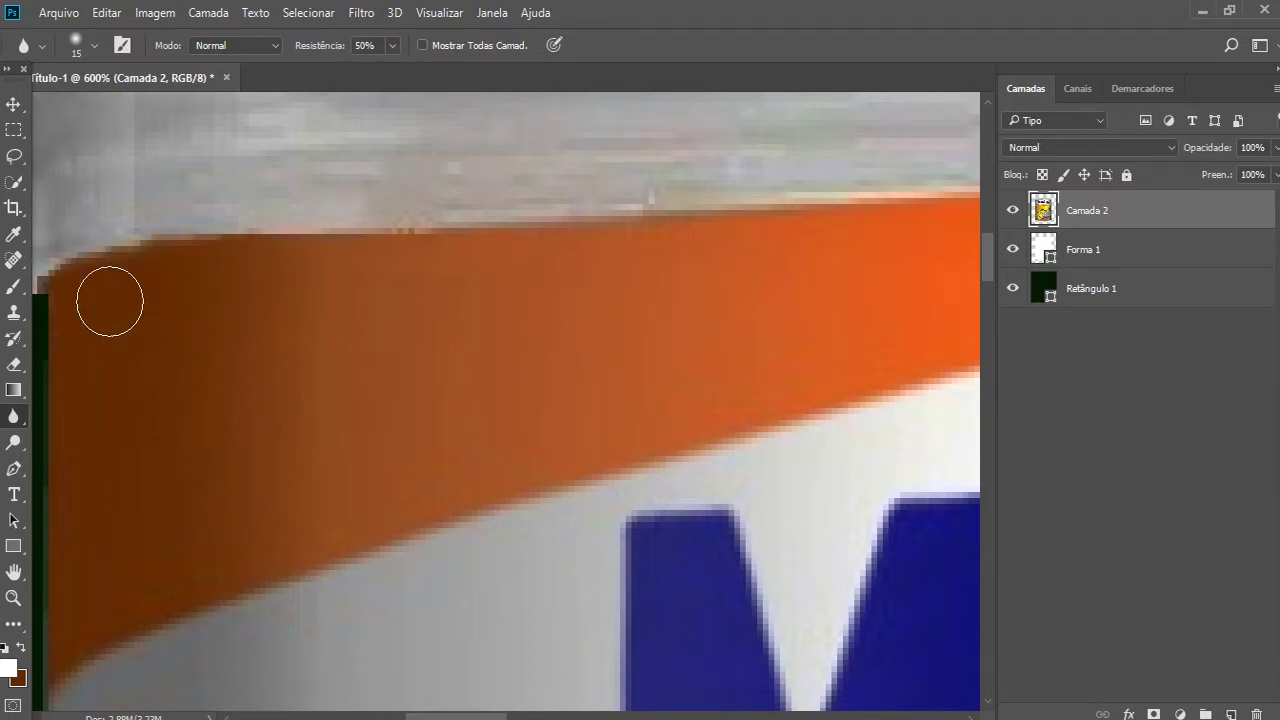
mouse_move(155, 362)
left_mouse_down()
mouse_move(197, 363)
mouse_move(237, 403)
mouse_move(226, 423)
mouse_move(332, 270)
mouse_move(426, 234)
mouse_move(180, 243)
mouse_move(240, 223)
left_mouse_up()
- Shrink the blur brush and soften the orange band's top edge
key("ctrl+minus")
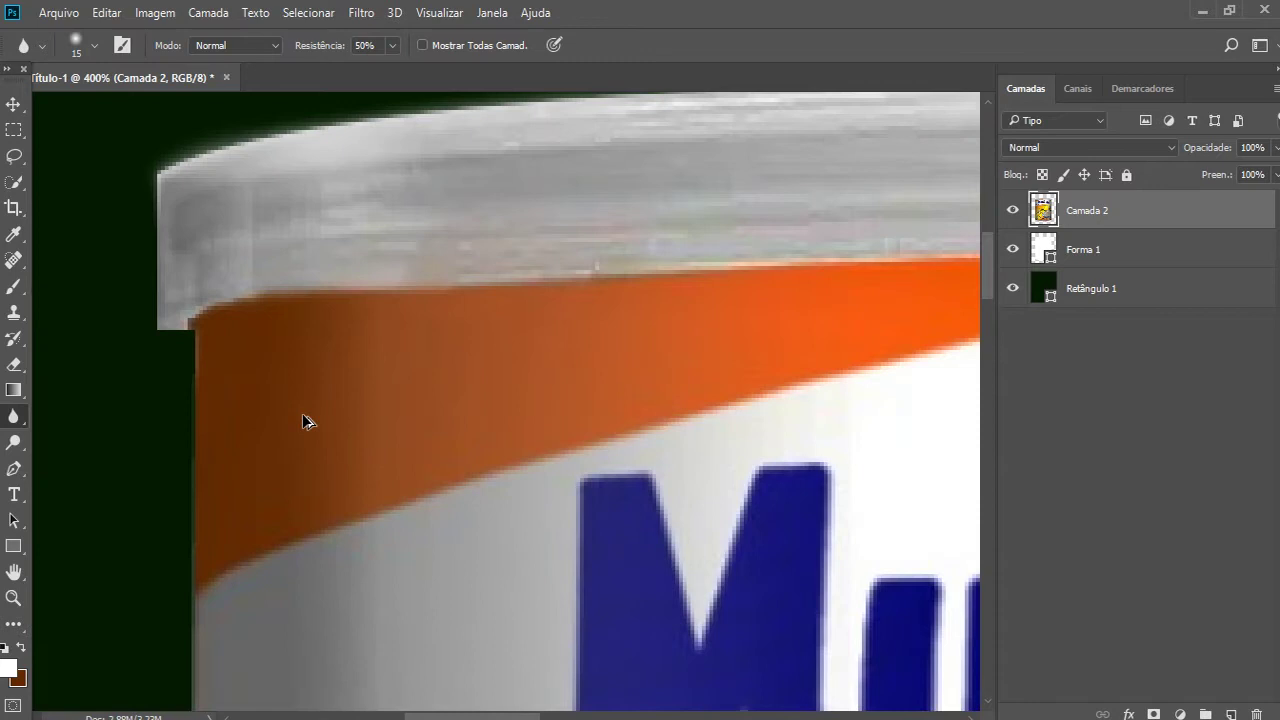
key("bracketleft")
key("bracketleft")
key("bracketleft")
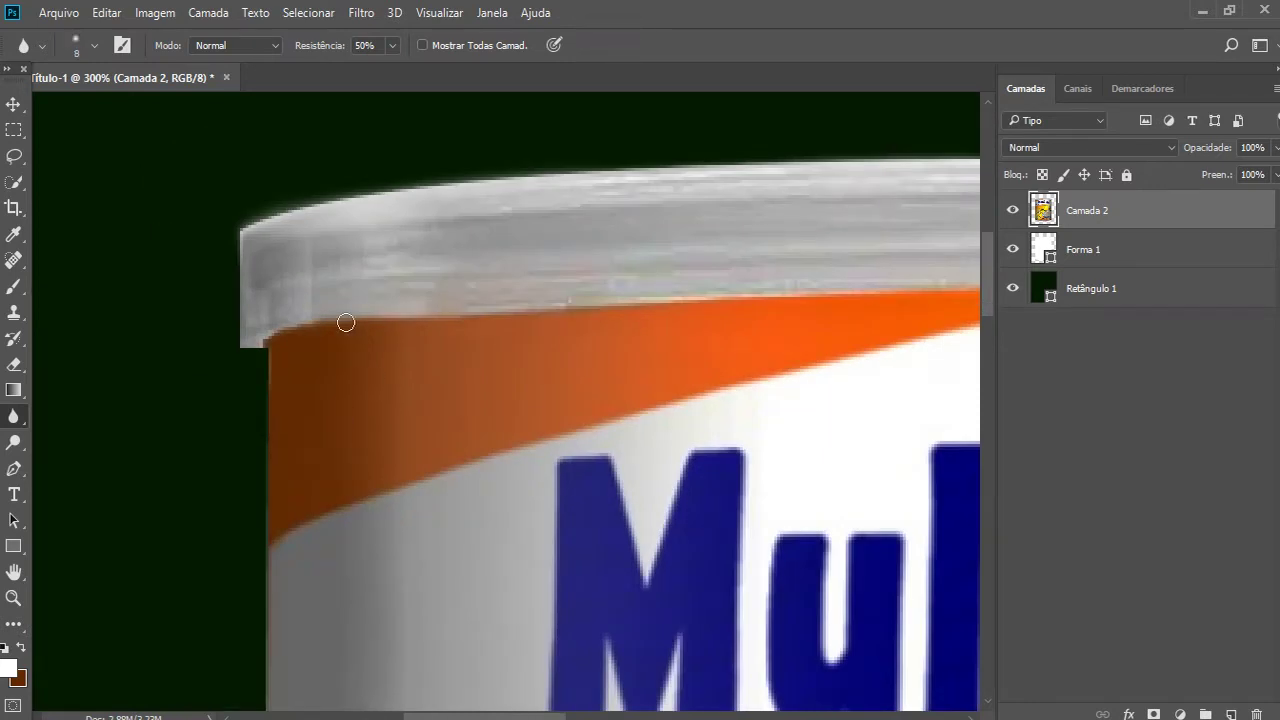
key("bracketleft")
key("bracketleft")
key("bracketleft")
scroll(525, 389, "right", 5)
left_click_drag(358, 285, 335, 289)
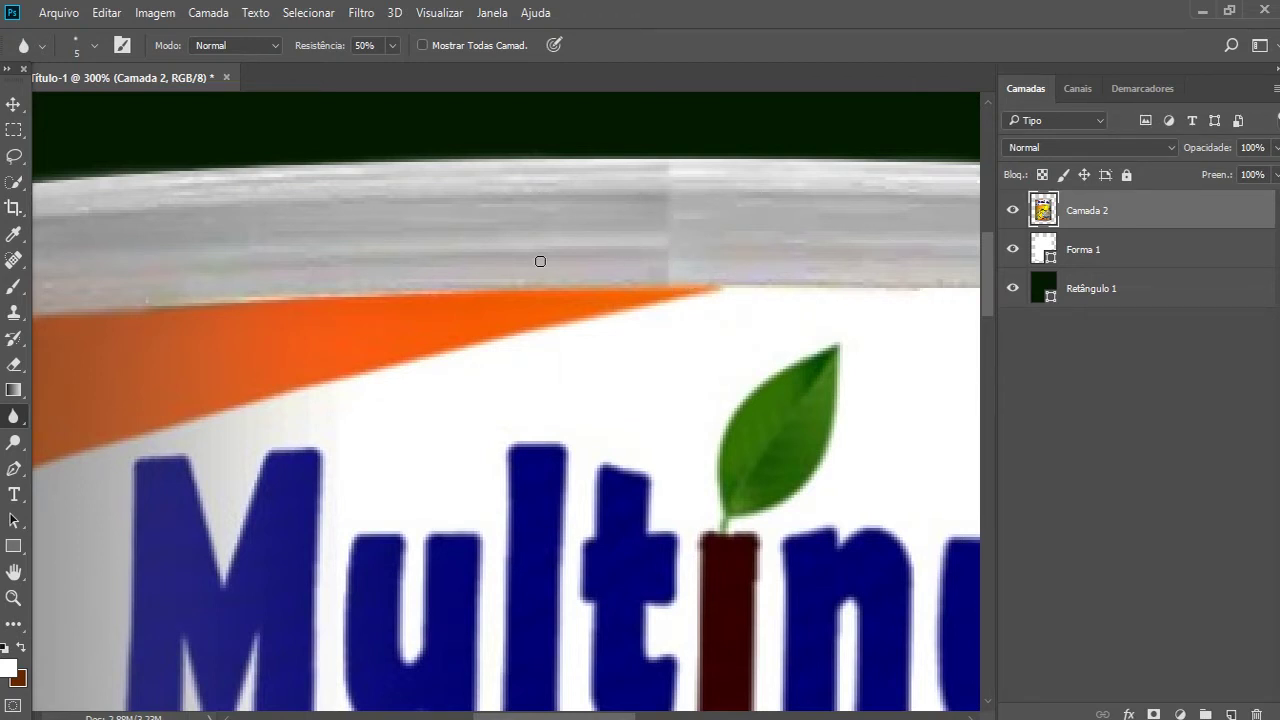
key("ctrl+minus")
key("ctrl+minus")
key("ctrl+minus")
key("ctrl+plus")
key("ctrl+plus")
key("ctrl+plus")
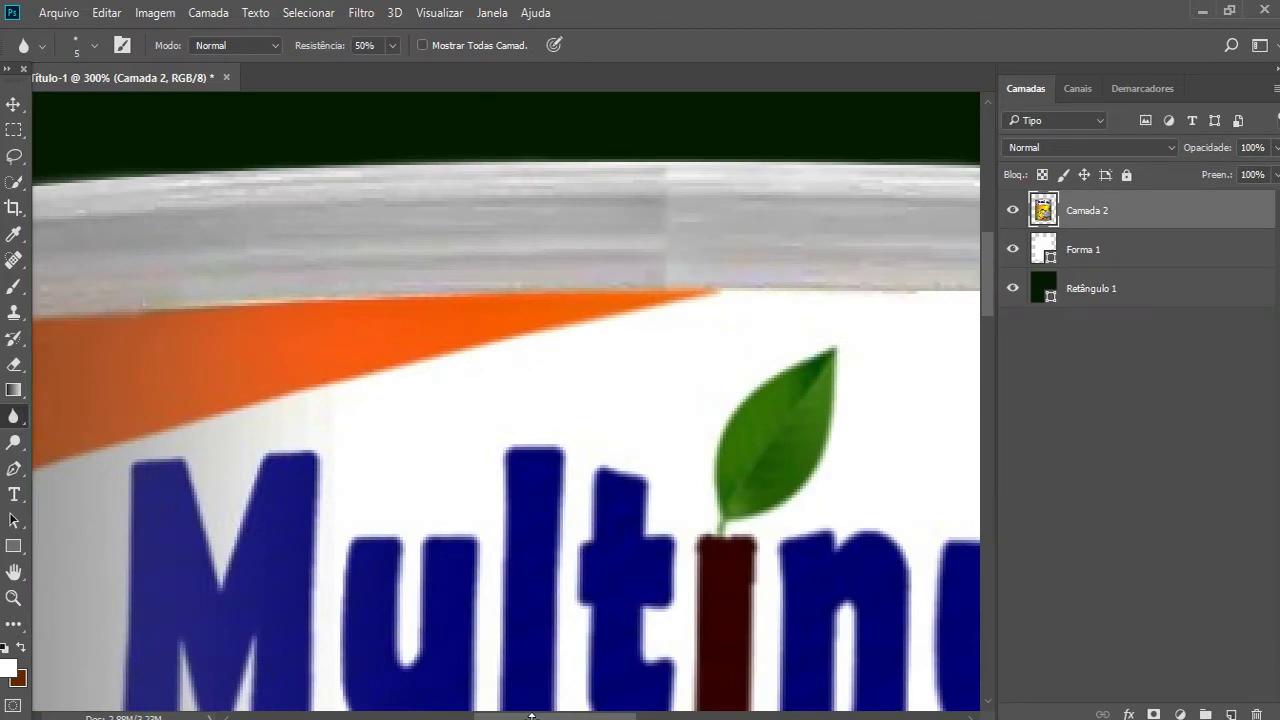
- Blur the lid's lower edge above the label with the size-5 brush
left_click_drag(528, 716, 636, 710)
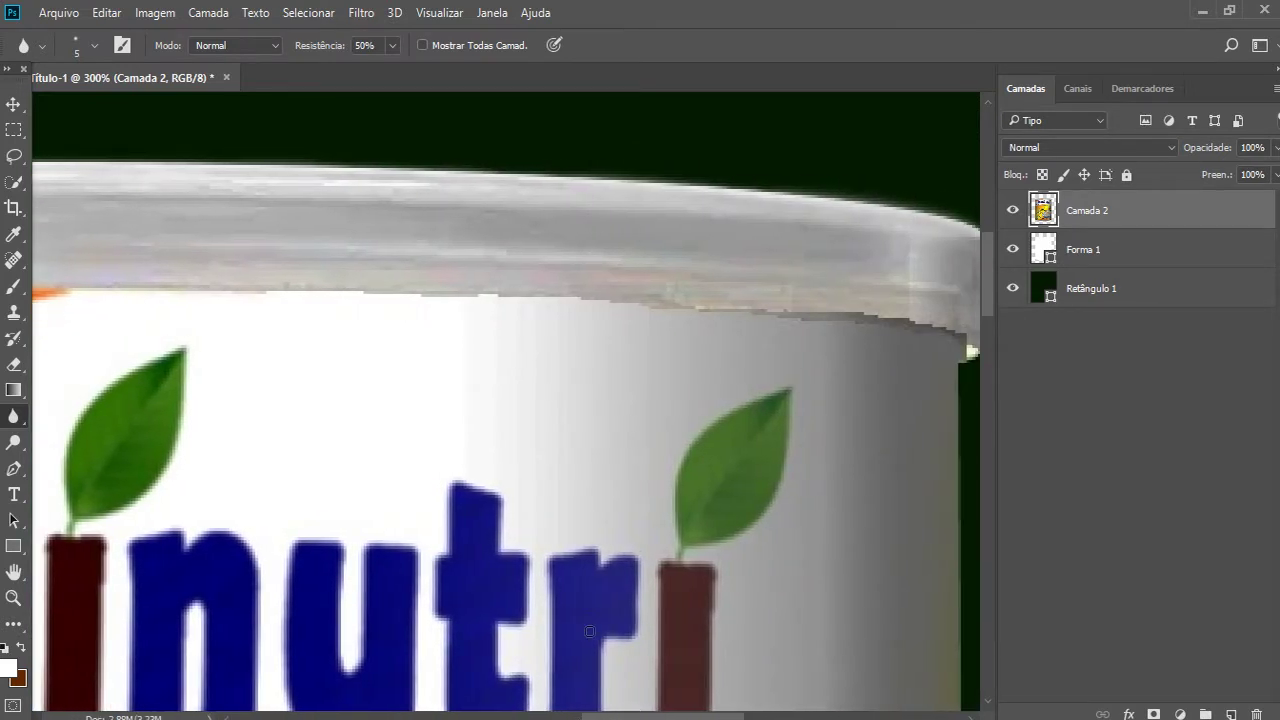
mouse_move(237, 294)
left_mouse_down()
mouse_move(277, 294)
mouse_move(246, 294)
left_mouse_up()
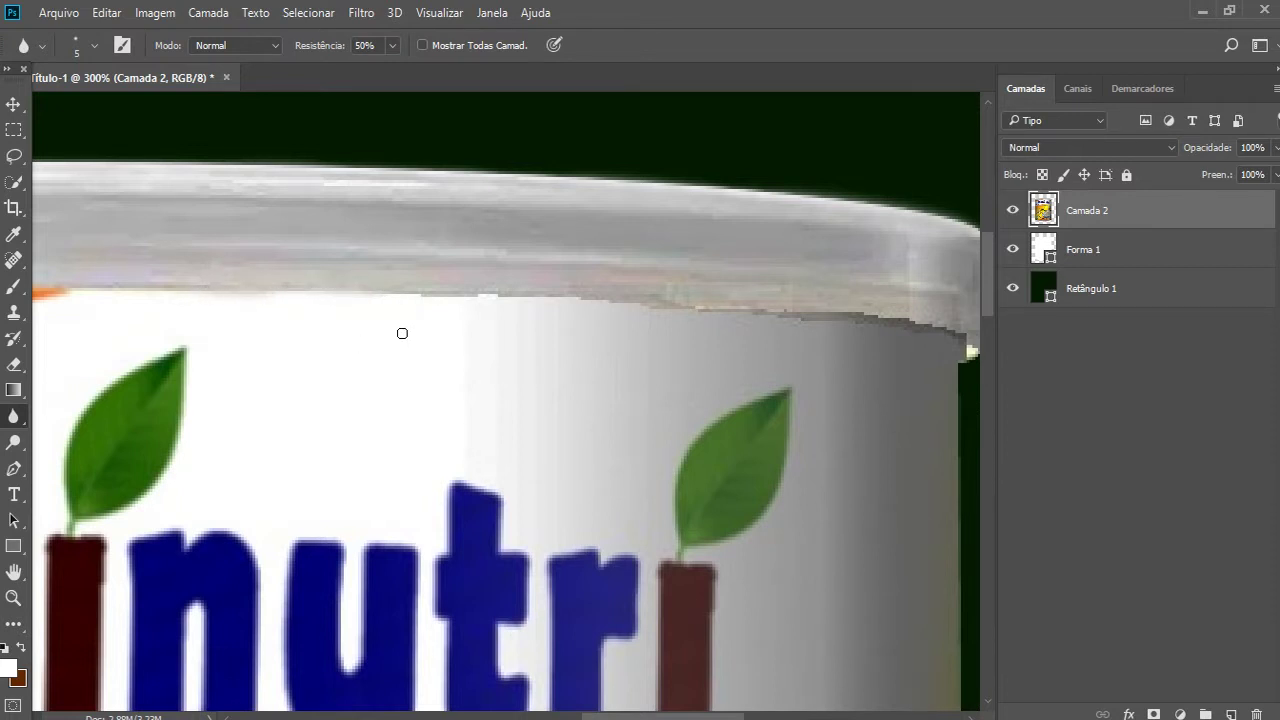
scroll(402, 333, "up", 3)
scroll(385, 355, "up", 2)
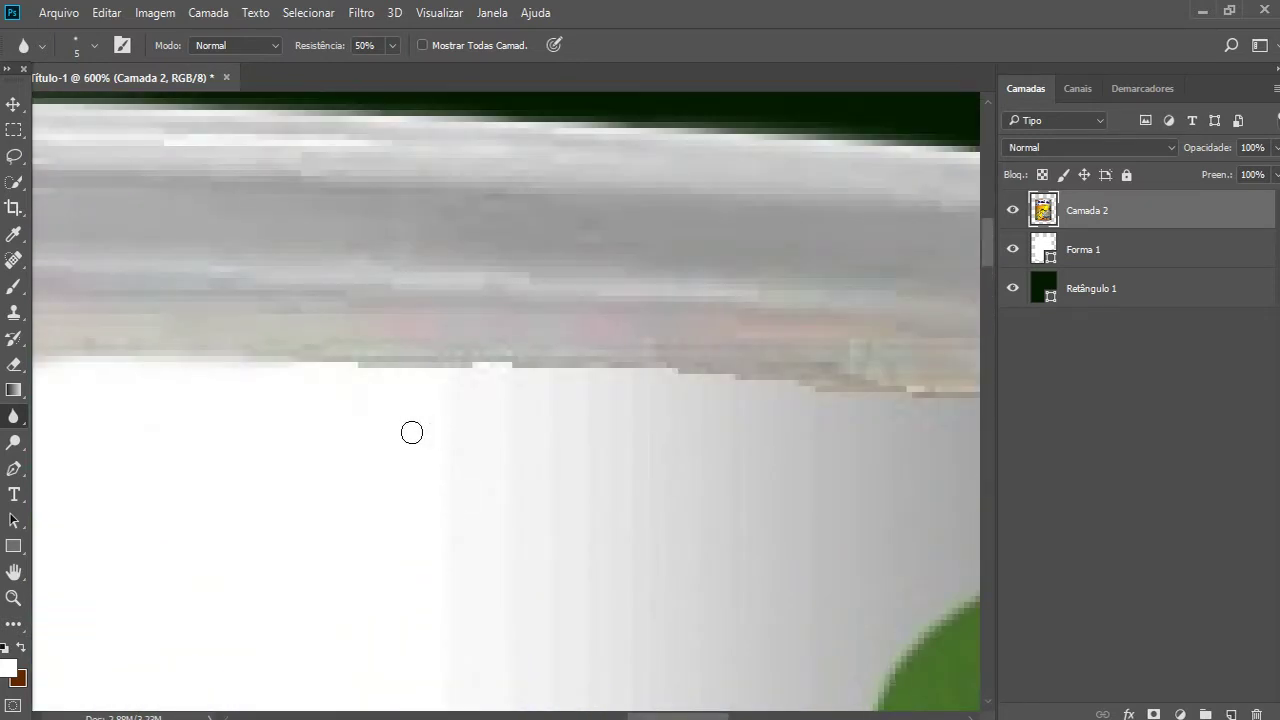
left_click(13, 286)
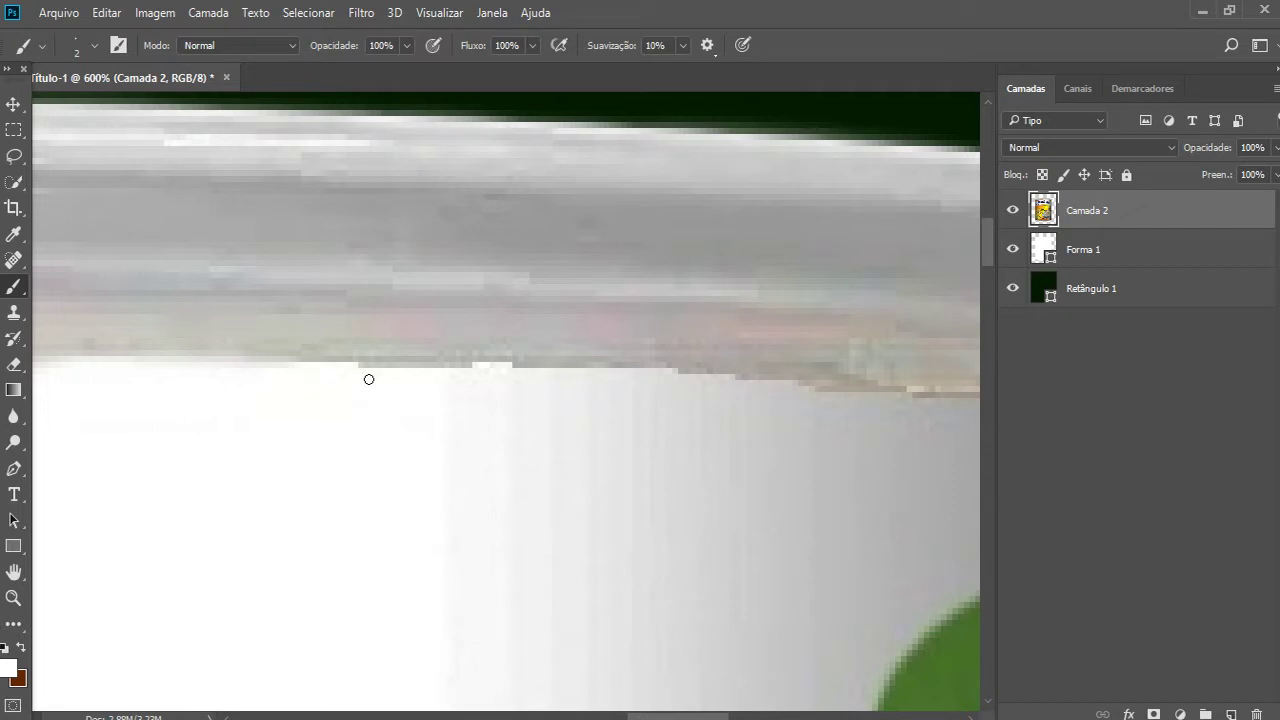
- Sample white from the label and set the 2 px brush to 49% hardness
left_click(371, 372, "alt")
left_click(95, 45)
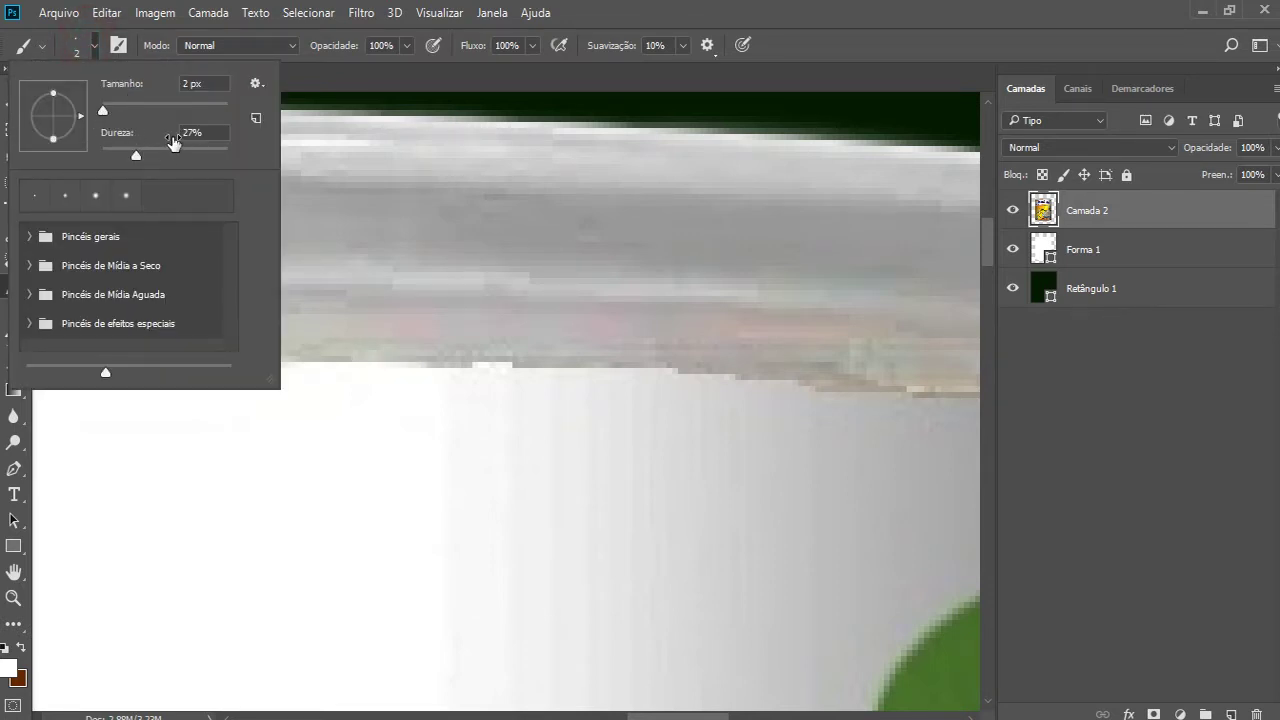
left_click_drag(136, 155, 164, 155)
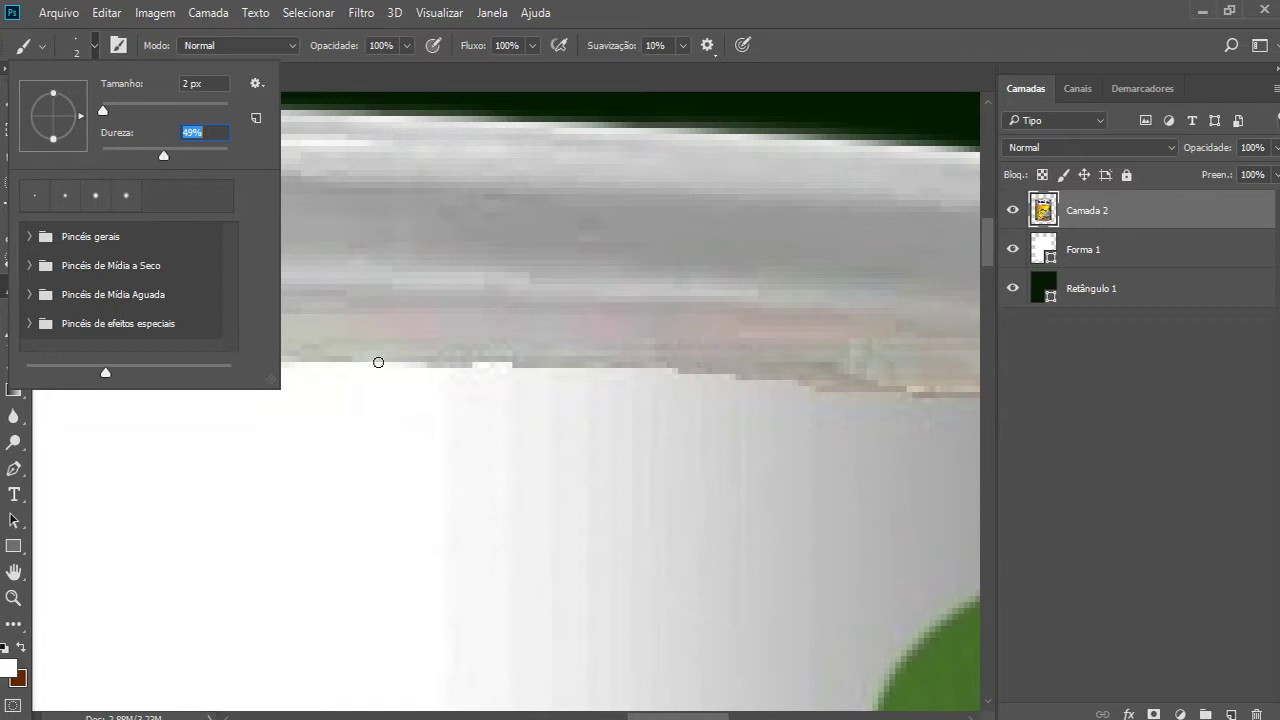
left_click(414, 374)
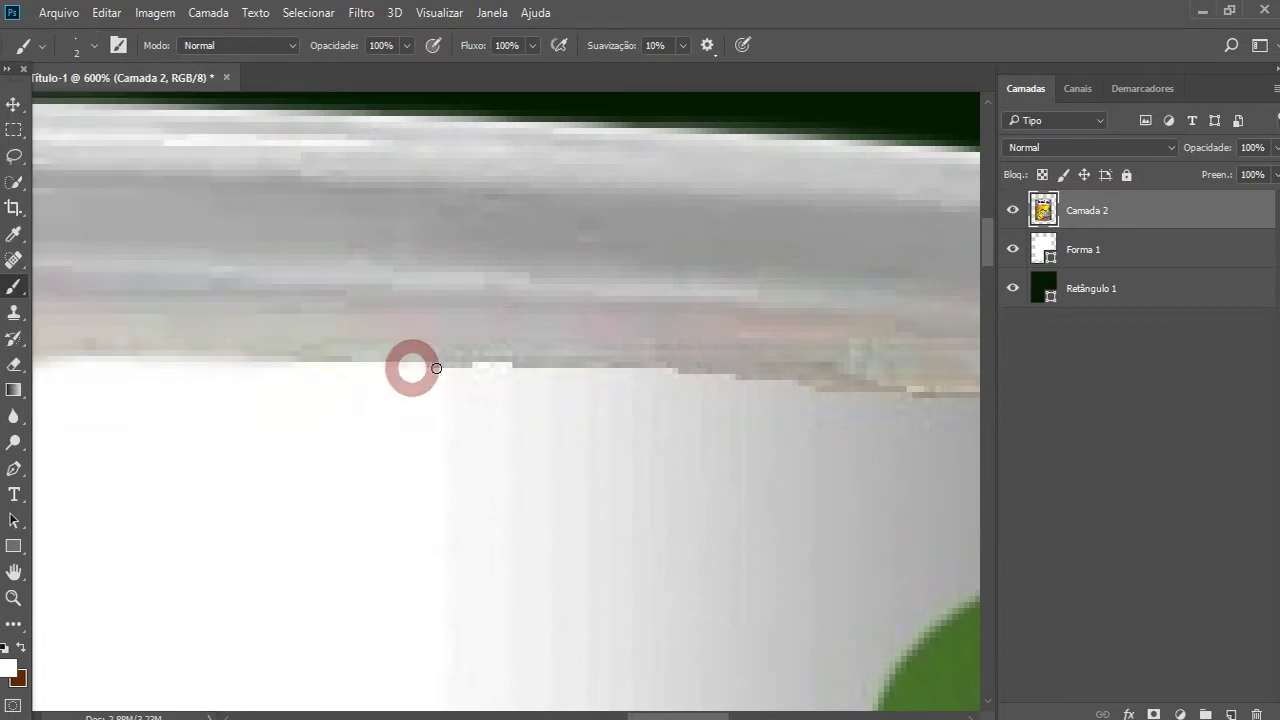
- Paint sampled white along the jagged label edge just beneath the lid
left_click(415, 368)
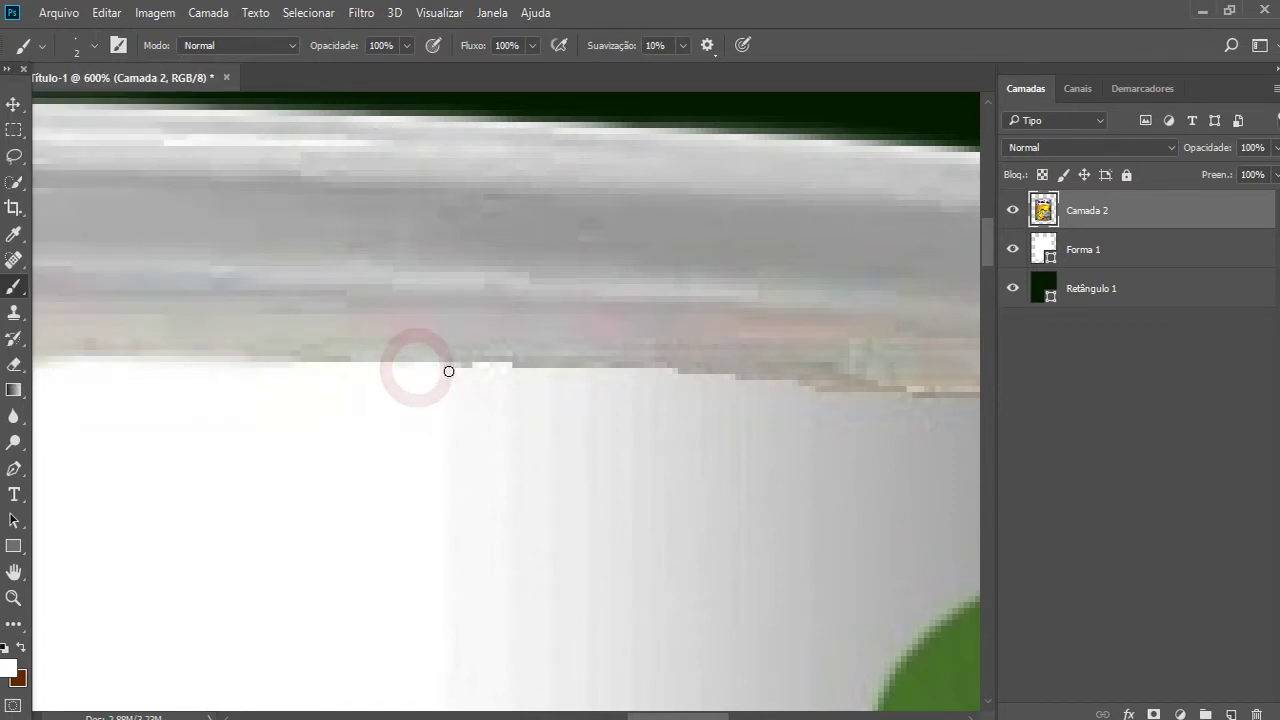
key("alt")
left_click(468, 371, "alt")
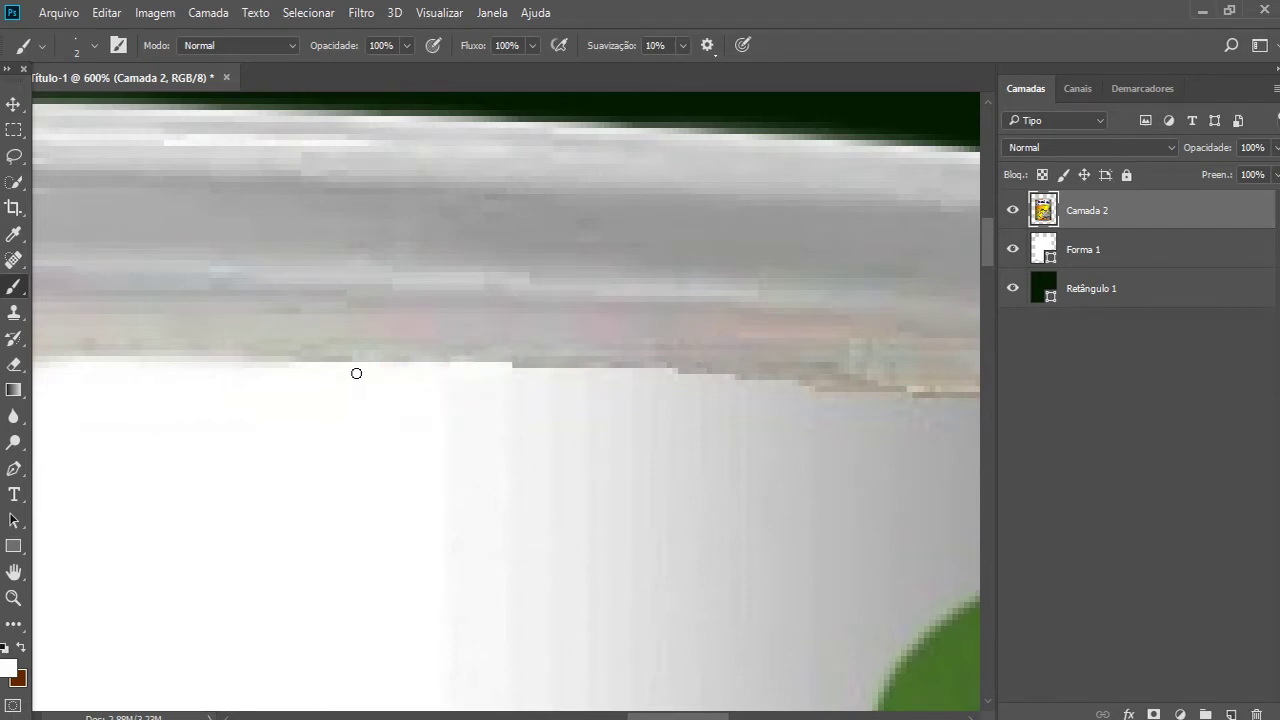
left_click(528, 370, "alt")
key("ctrl+minus")
key("ctrl+minus")
key("ctrl+minus")
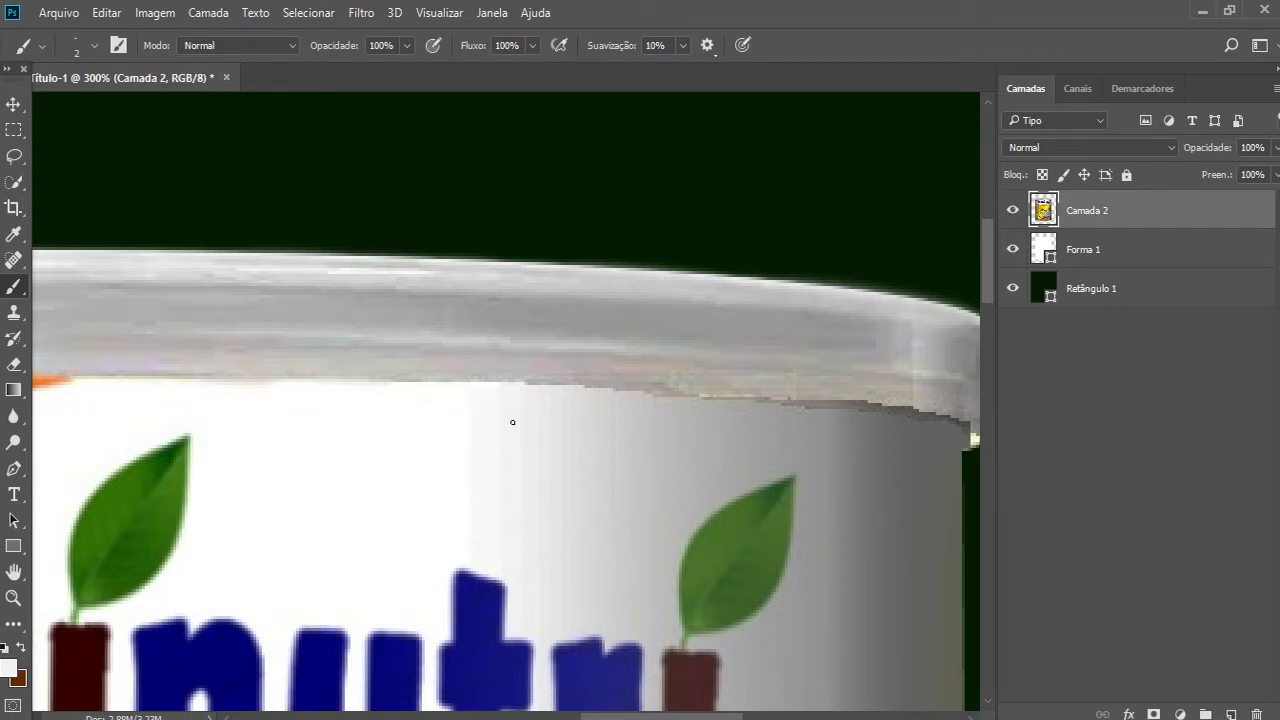
key("ctrl+plus")
key("ctrl+plus")
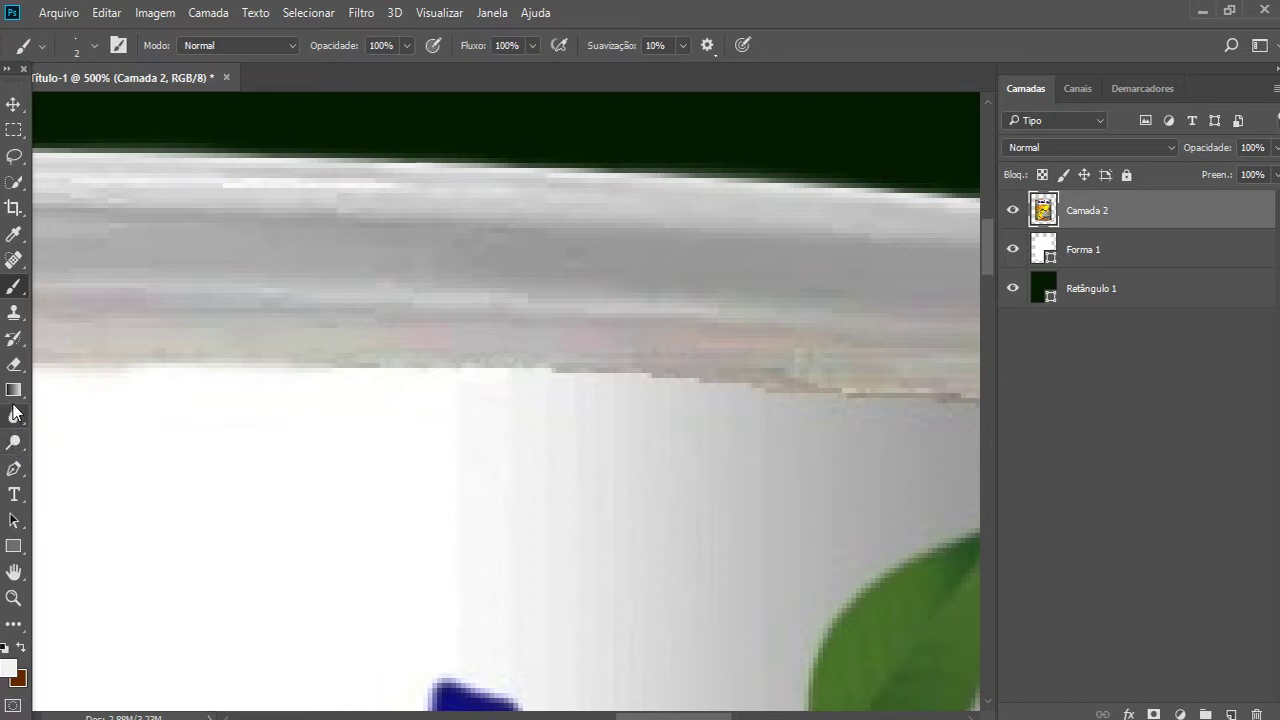
- Clone clean label pixels over the stepped lid edge with a 2 px Clone Stamp
left_click(14, 315)
key("bracketleft")
key("bracketleft")
key("bracketleft")
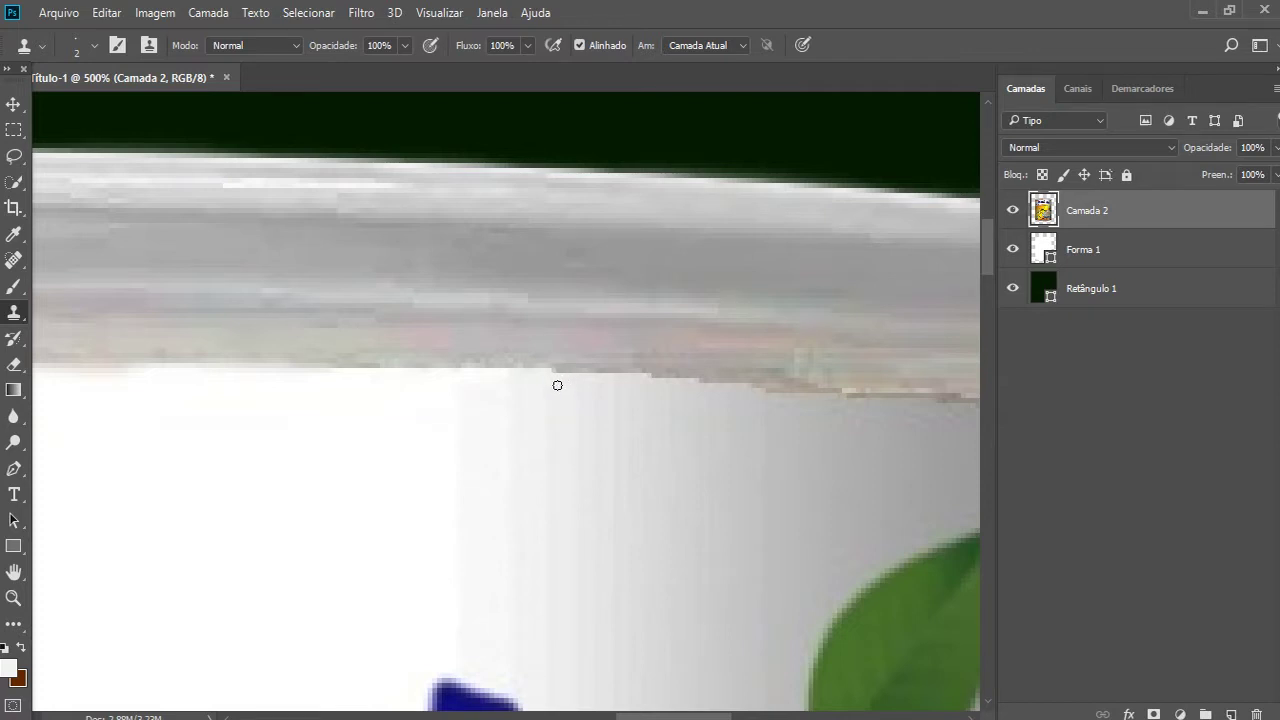
left_click(557, 380, "alt")
mouse_move(552, 374)
left_mouse_down()
mouse_move(777, 380)
mouse_move(723, 380)
mouse_move(829, 396)
mouse_move(723, 380)
left_mouse_up()
left_click(680, 391, "alt")
left_click(837, 397, "alt")
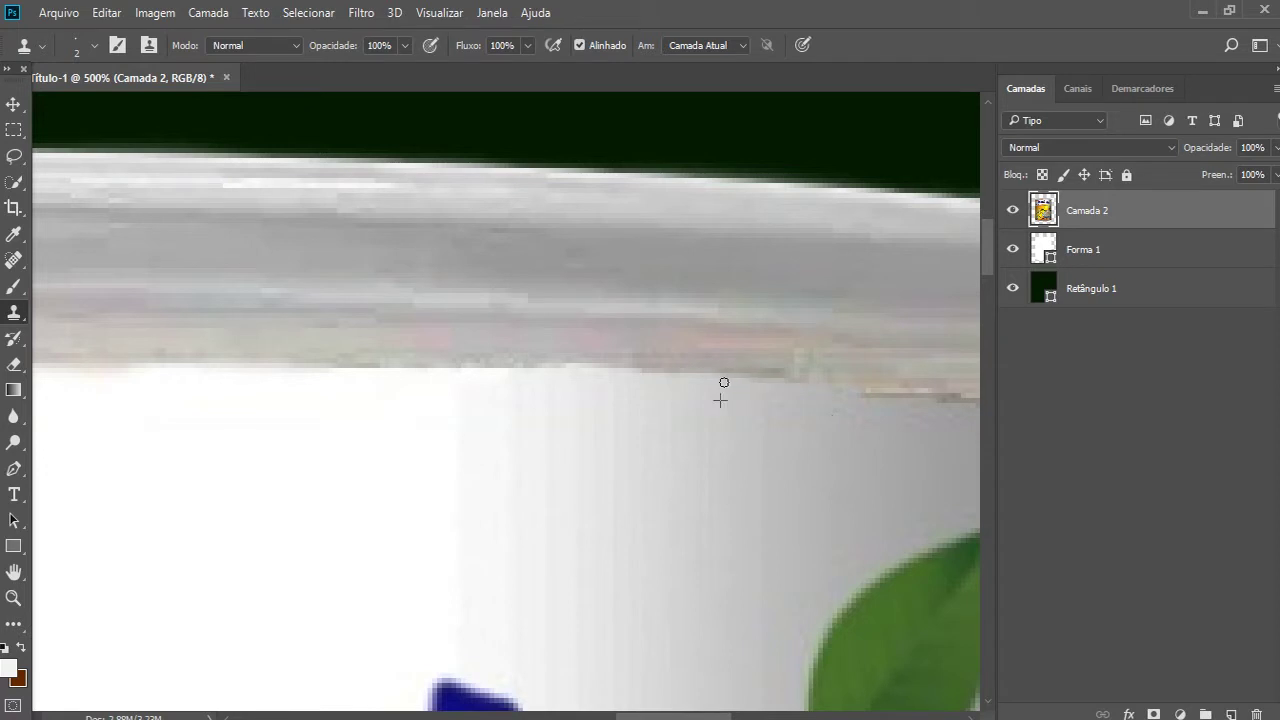
- Blur the repaired seam between the lid and the label
key("ctrl+minus")
key("ctrl+minus")
key("ctrl+minus")
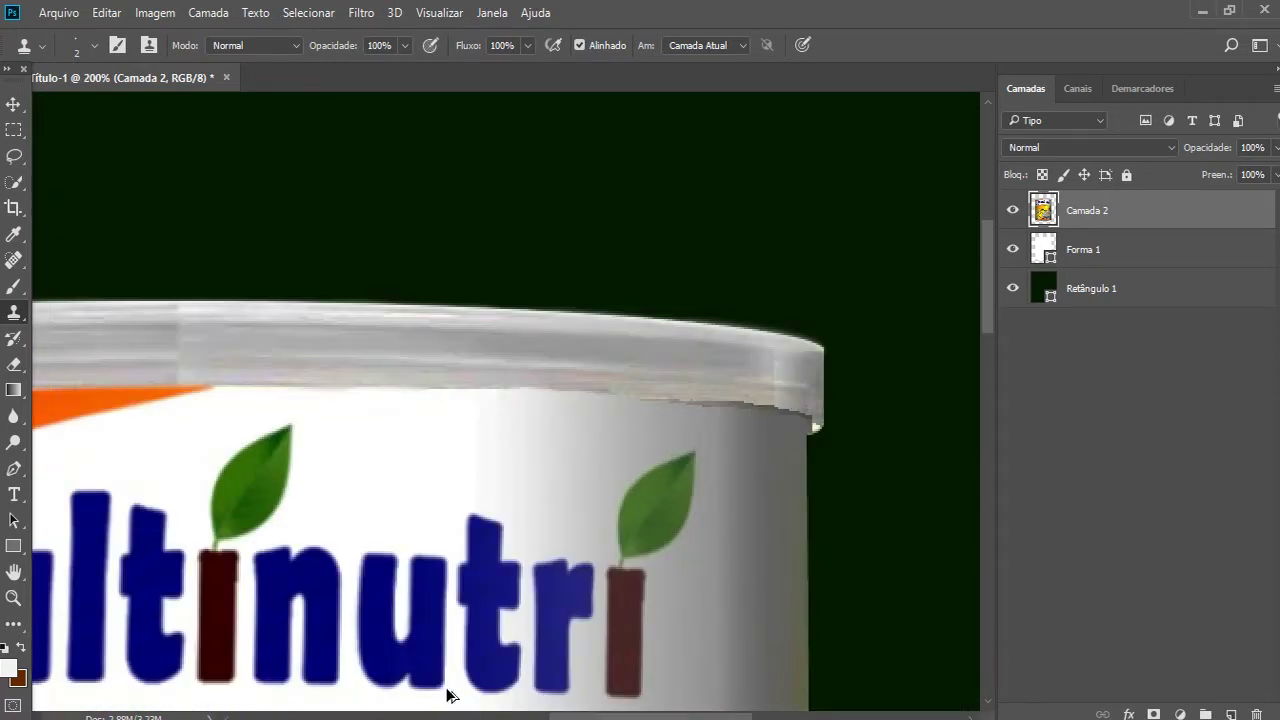
key("ctrl+plus")
key("ctrl+plus")
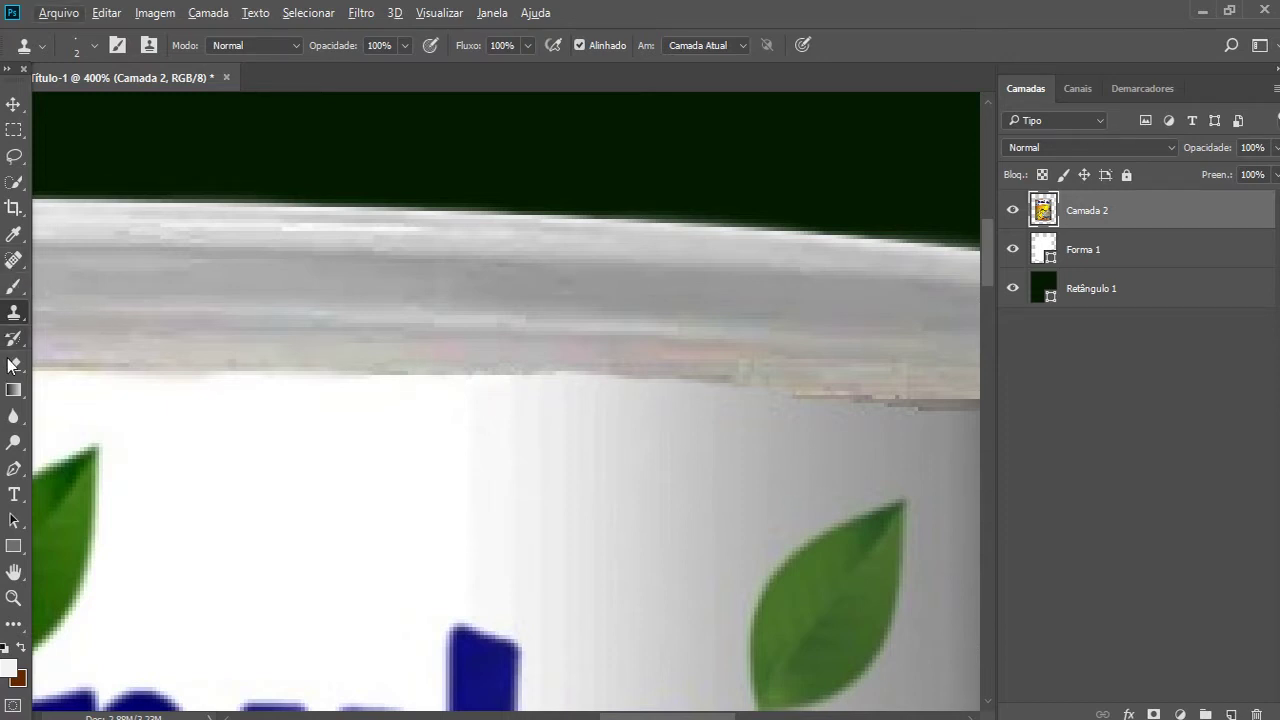
left_click(13, 420)
mouse_move(386, 380)
left_mouse_down()
mouse_move(764, 386)
mouse_move(810, 408)
mouse_move(906, 409)
mouse_move(739, 420)
left_mouse_up()
- Blur the left edge of the letter t and the can's rim edge
key("ctrl+1")
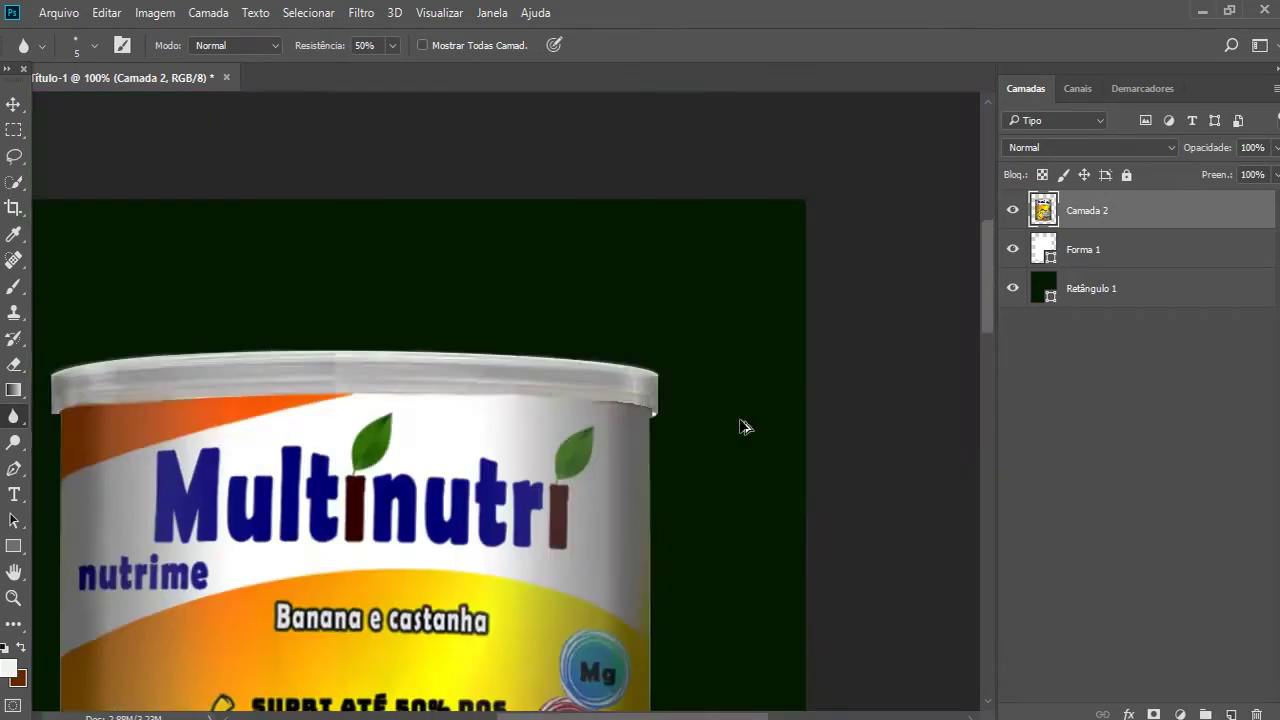
key("ctrl+plus")
key("ctrl+plus")
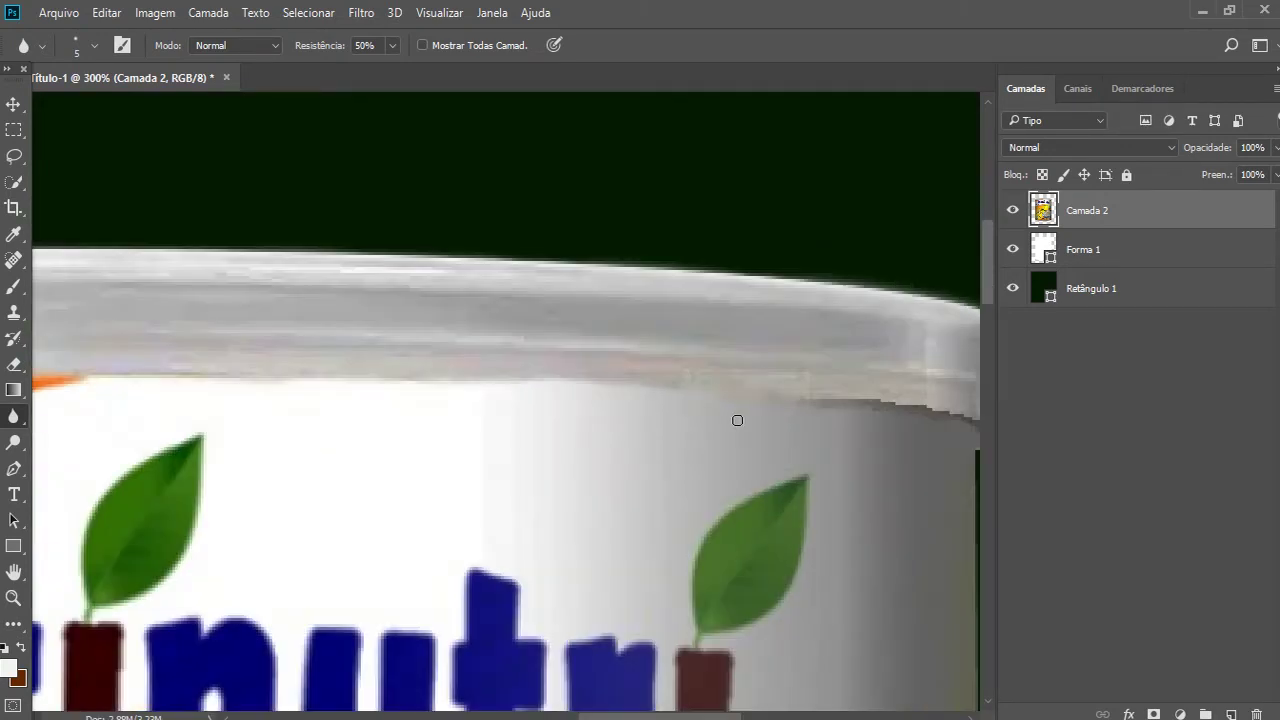
scroll(500, 485, "down", 2)
scroll(500, 470, "down", 2)
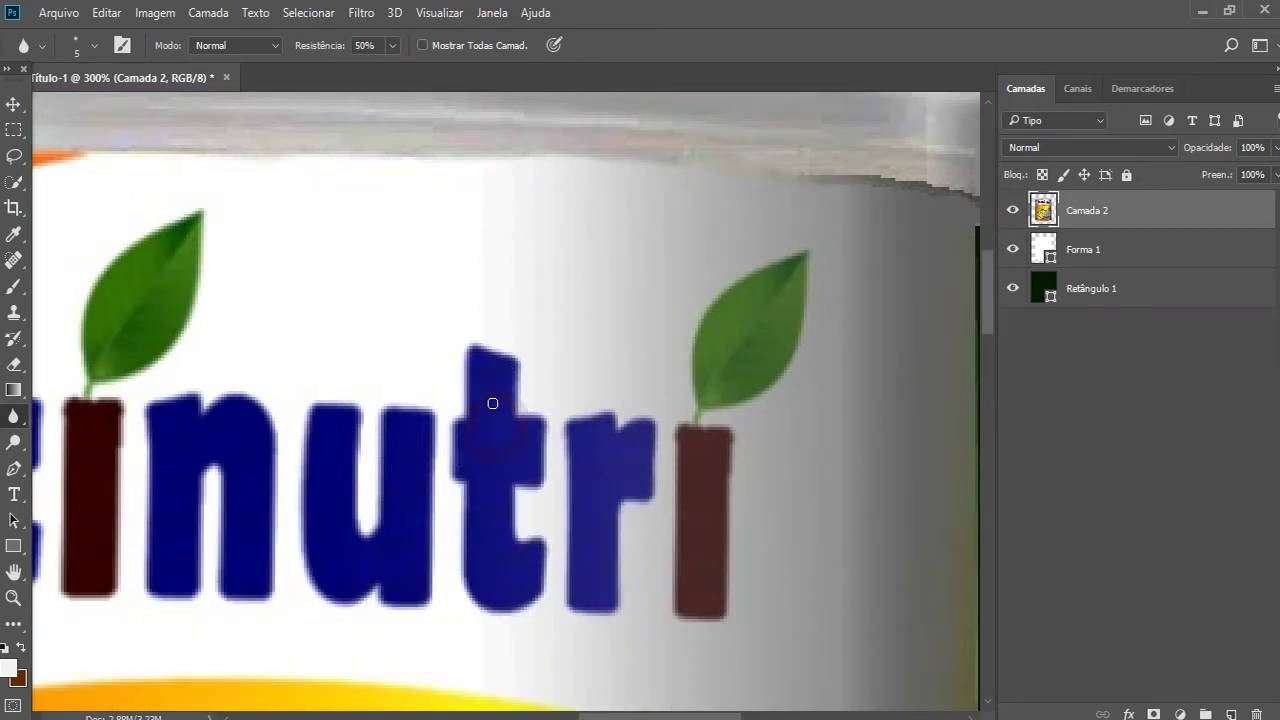
left_click_drag(463, 466, 463, 528)
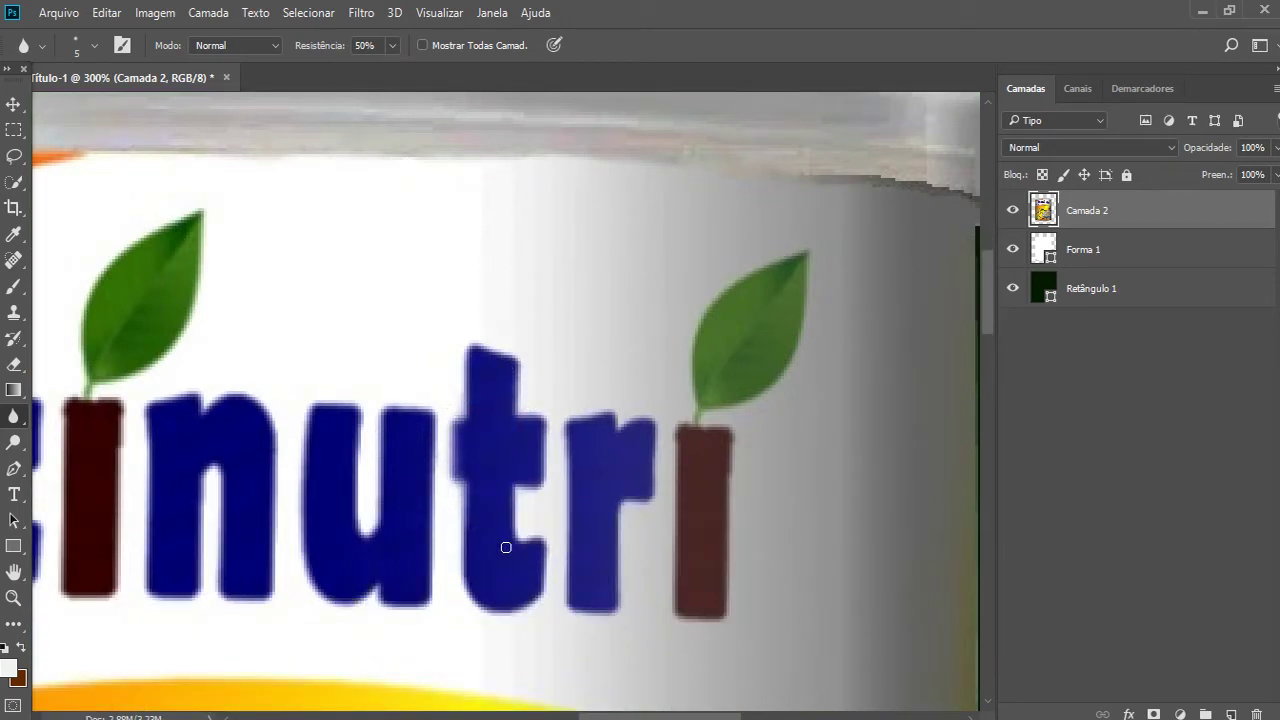
key("ctrl+minus")
key("ctrl+minus")
key("ctrl+minus")
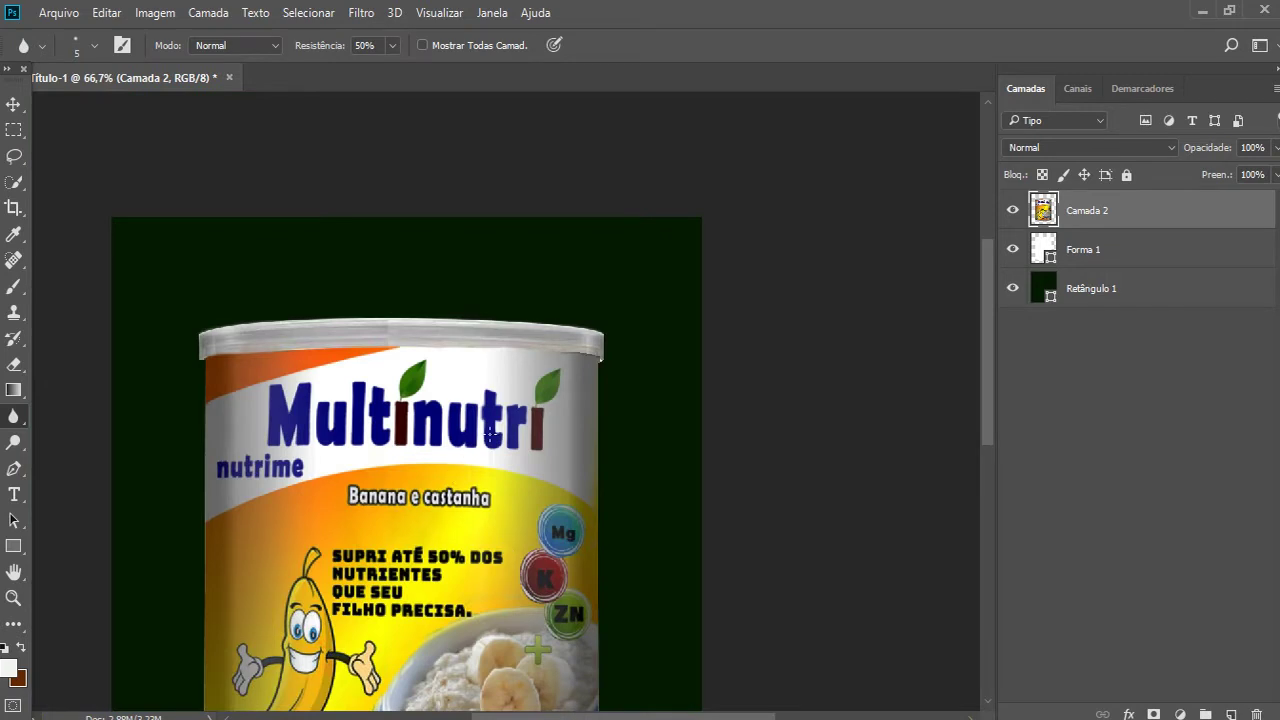
scroll(639, 565, "up", 2)
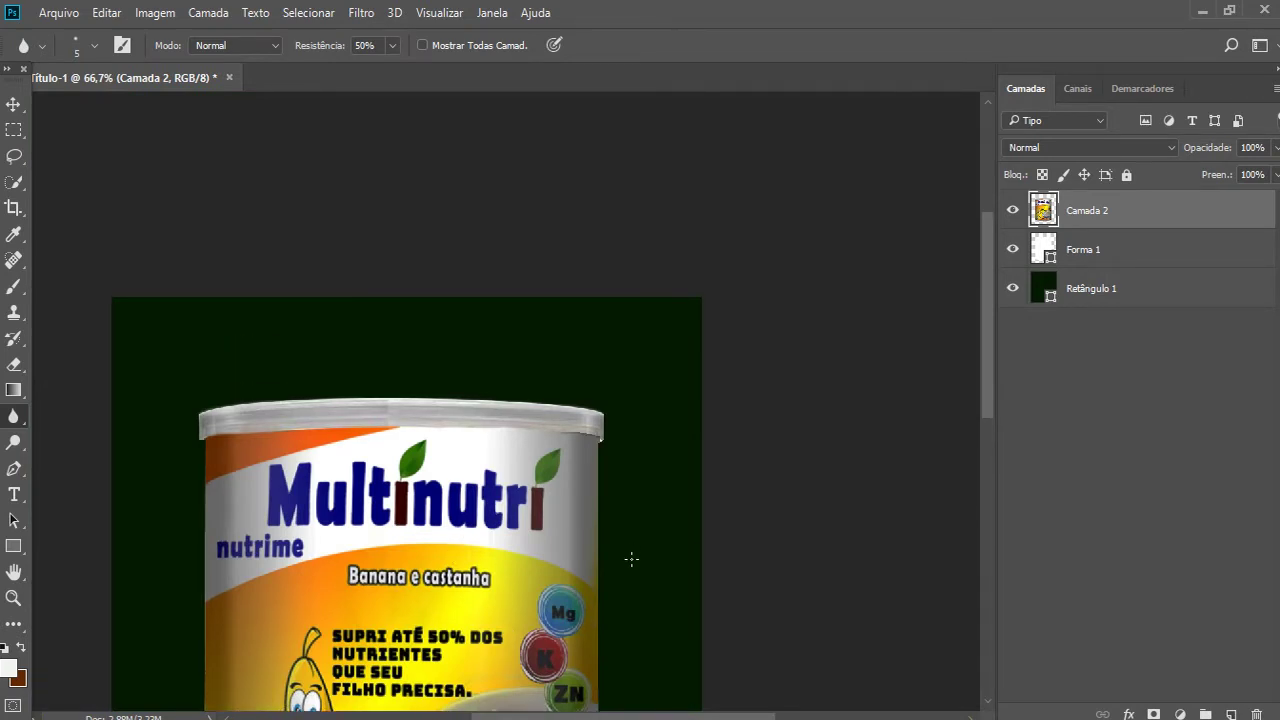
key("ctrl+plus")
key("ctrl+plus")
key("ctrl+plus")
left_click_drag(843, 551, 830, 516)
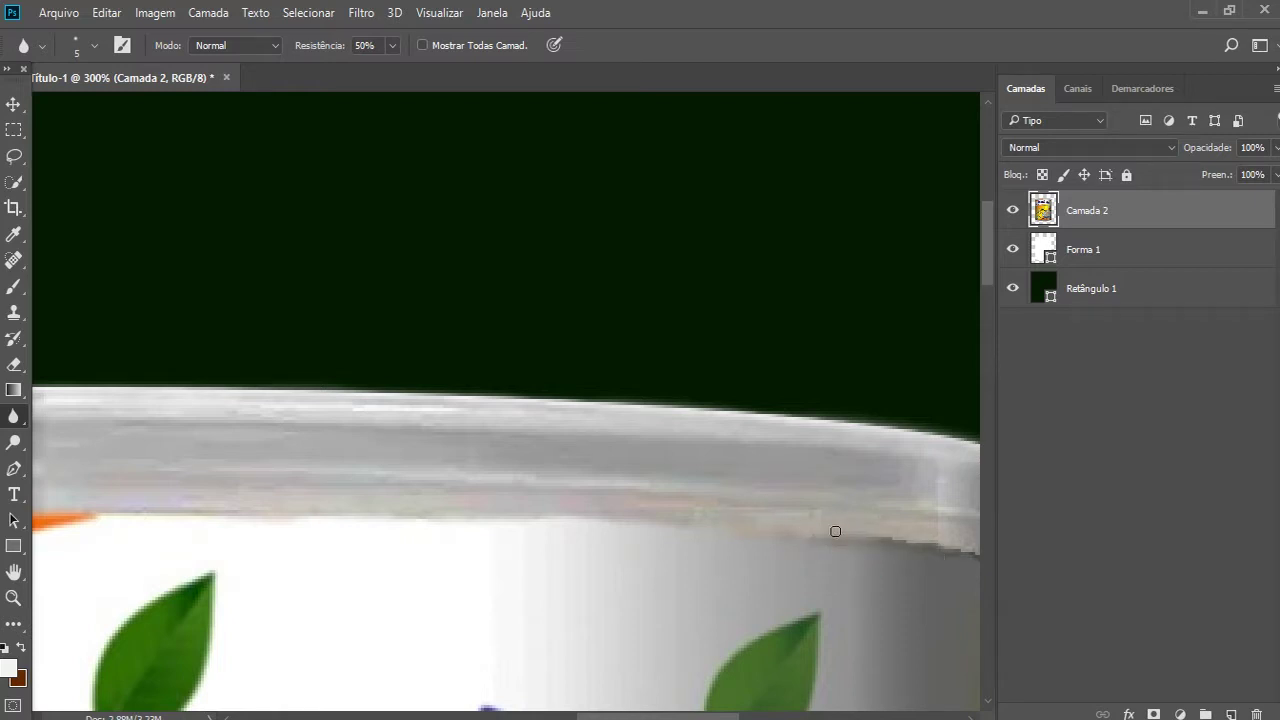
- Soften the rim's lower edge, lower-right corner and the can's right edge
left_click_drag(977, 598, 669, 603)
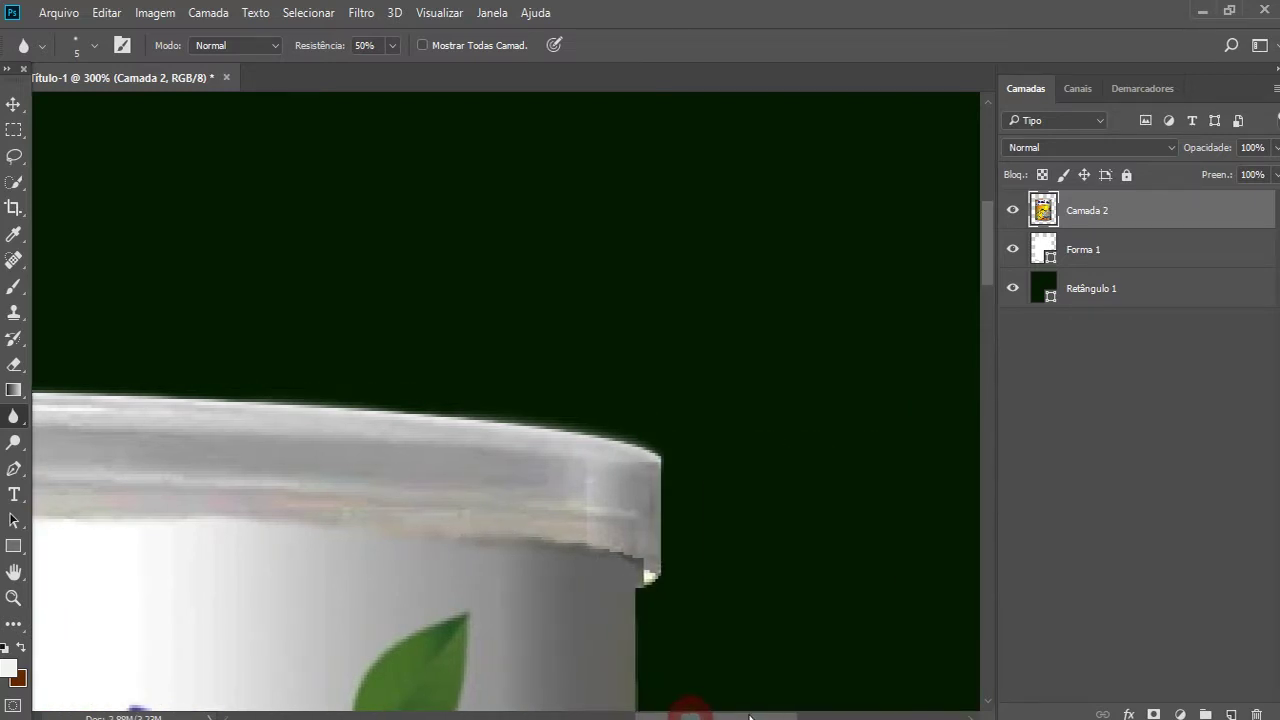
left_click(583, 535)
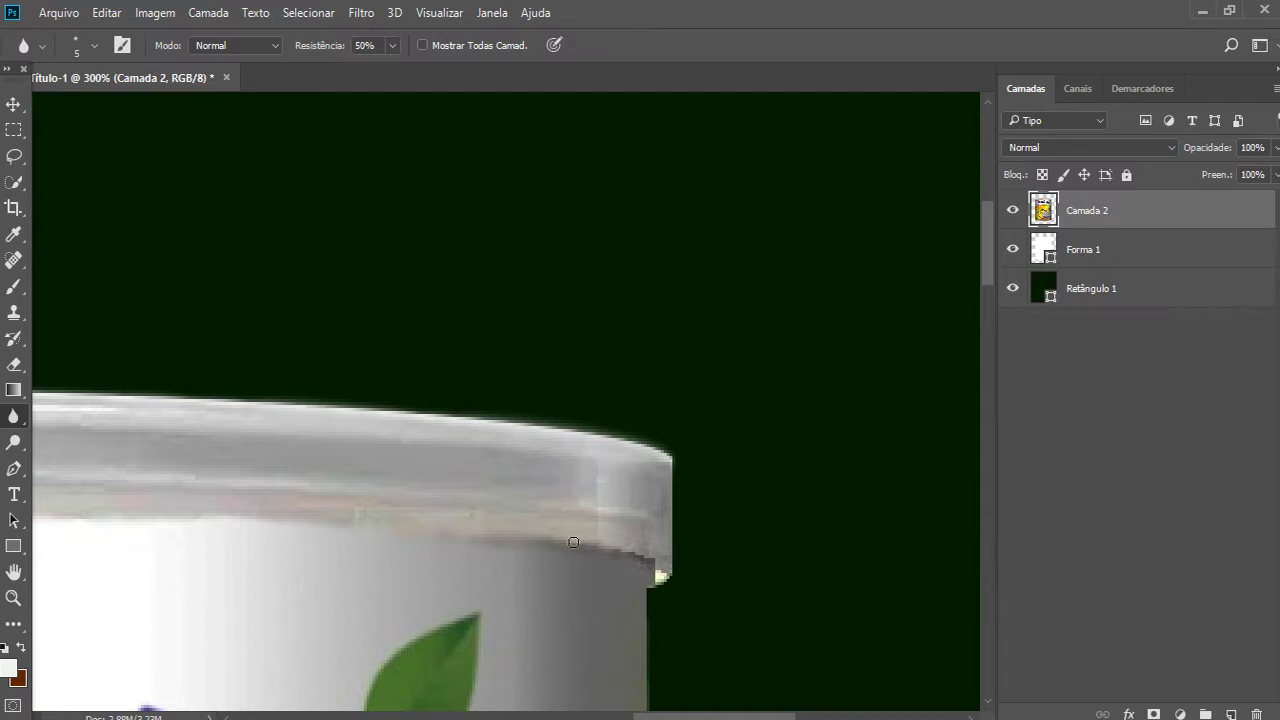
left_click_drag(627, 551, 654, 581)
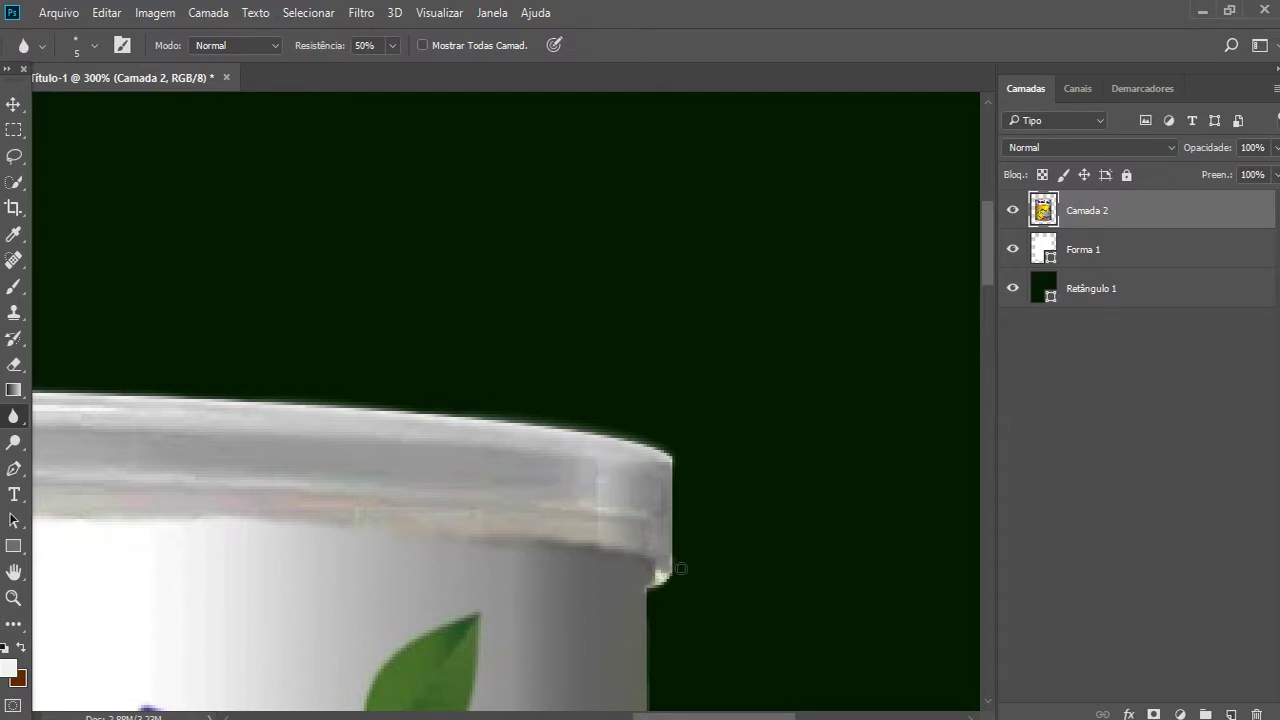
left_click_drag(666, 458, 672, 575)
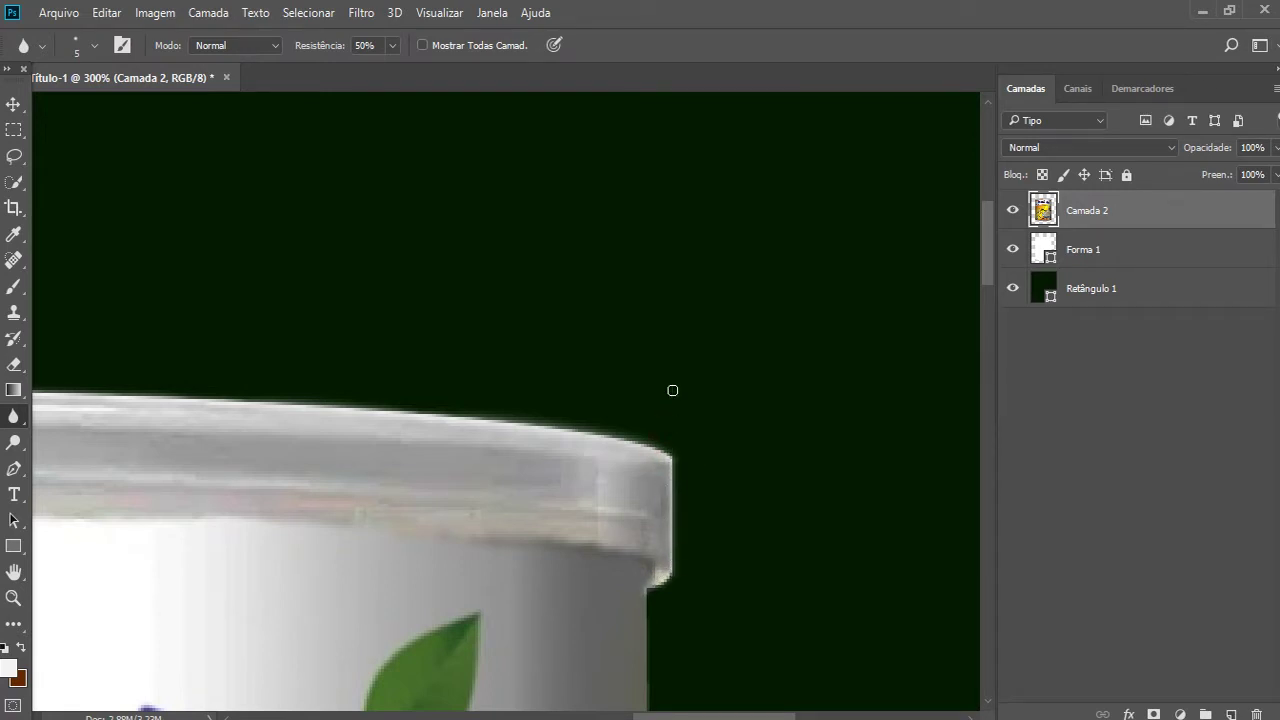
scroll(681, 585, "down", 3)
scroll(717, 426, "down", 3)
left_click_drag(648, 249, 633, 452)
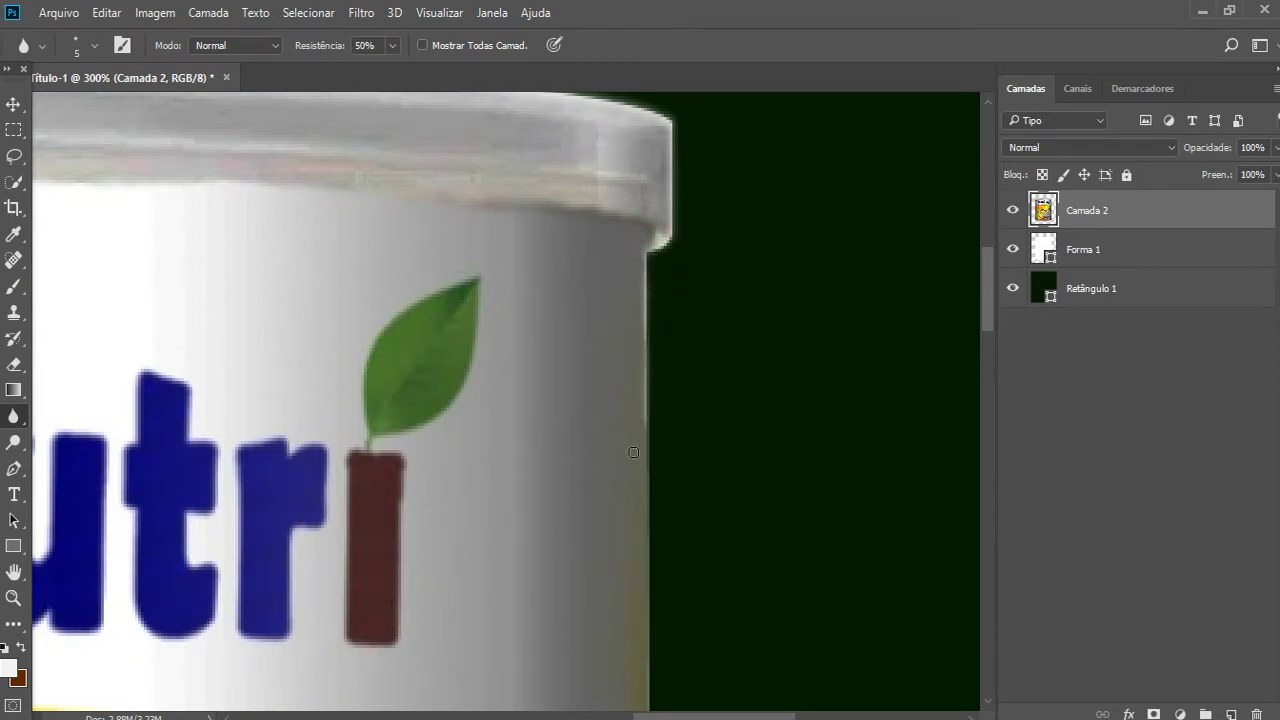
scroll(672, 363, "down", 1)
scroll(672, 363, "down", 2)
left_click_drag(656, 369, 645, 382)
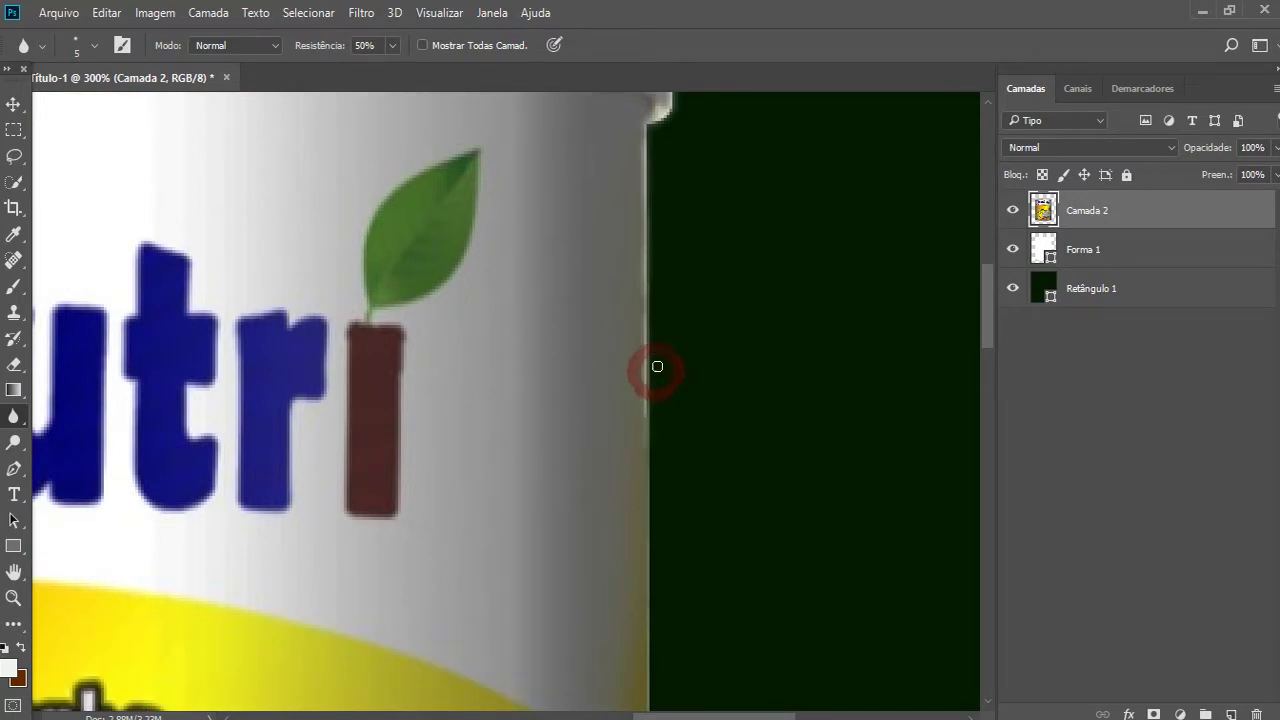
- Lock Camada 2's transparent pixels and slightly enlarge the blur brush
key("slash")
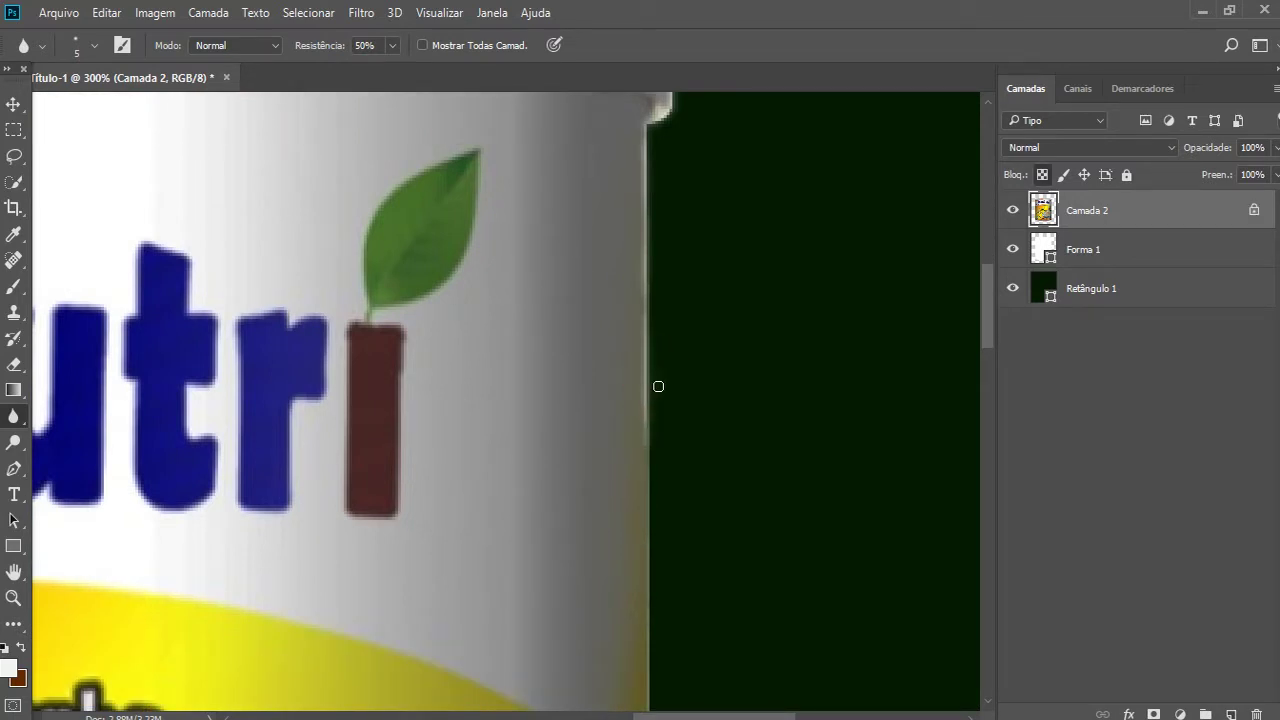
key("bracketright")
key("Return")
left_click(13, 103)
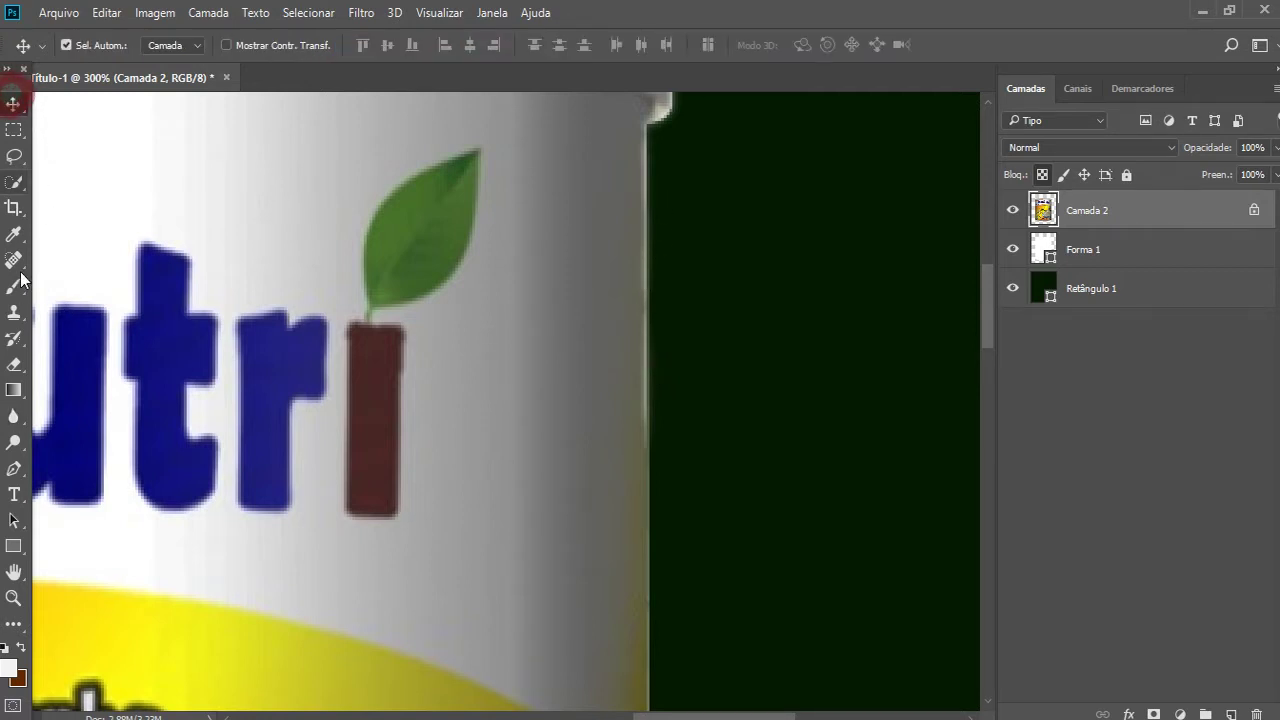
left_click(13, 415)
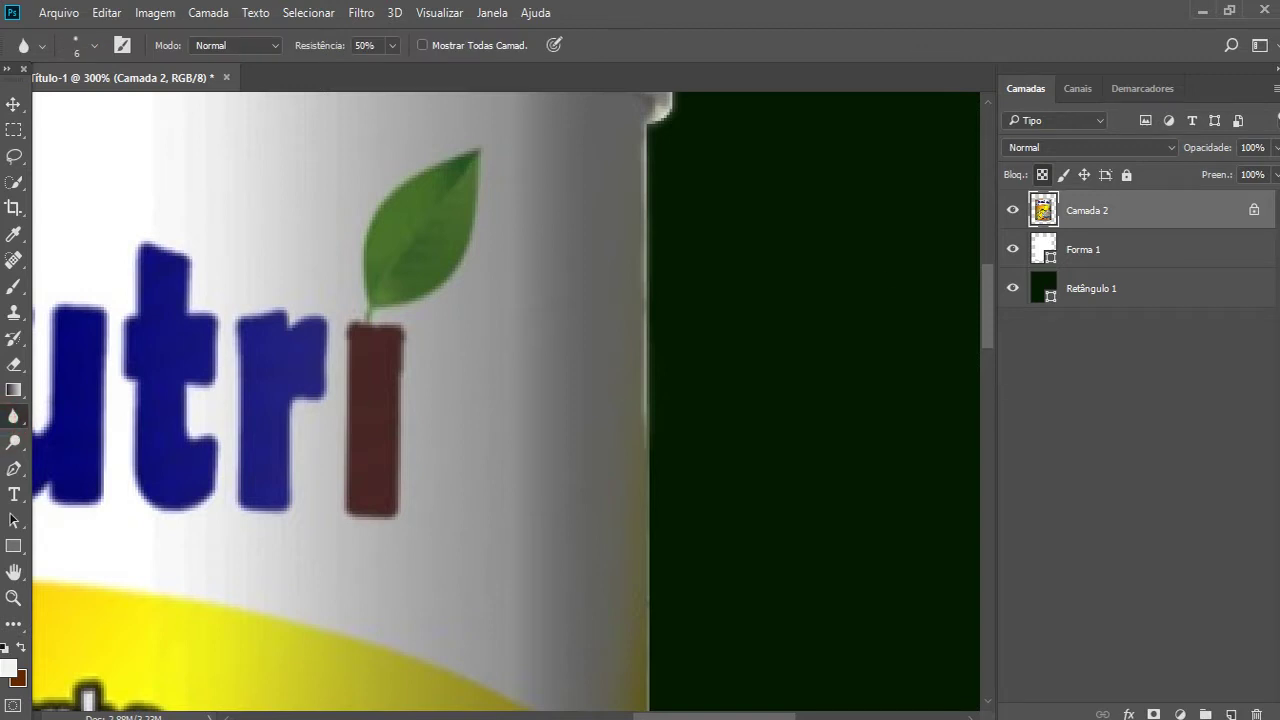
- With the blur brush at size 8, soften the can's right edge near the lettering
key("bracketright")
key("bracketright")
mouse_move(648, 446)
left_mouse_down()
mouse_move(637, 590)
mouse_move(640, 437)
left_mouse_up()
scroll(640, 500, "down", 5)
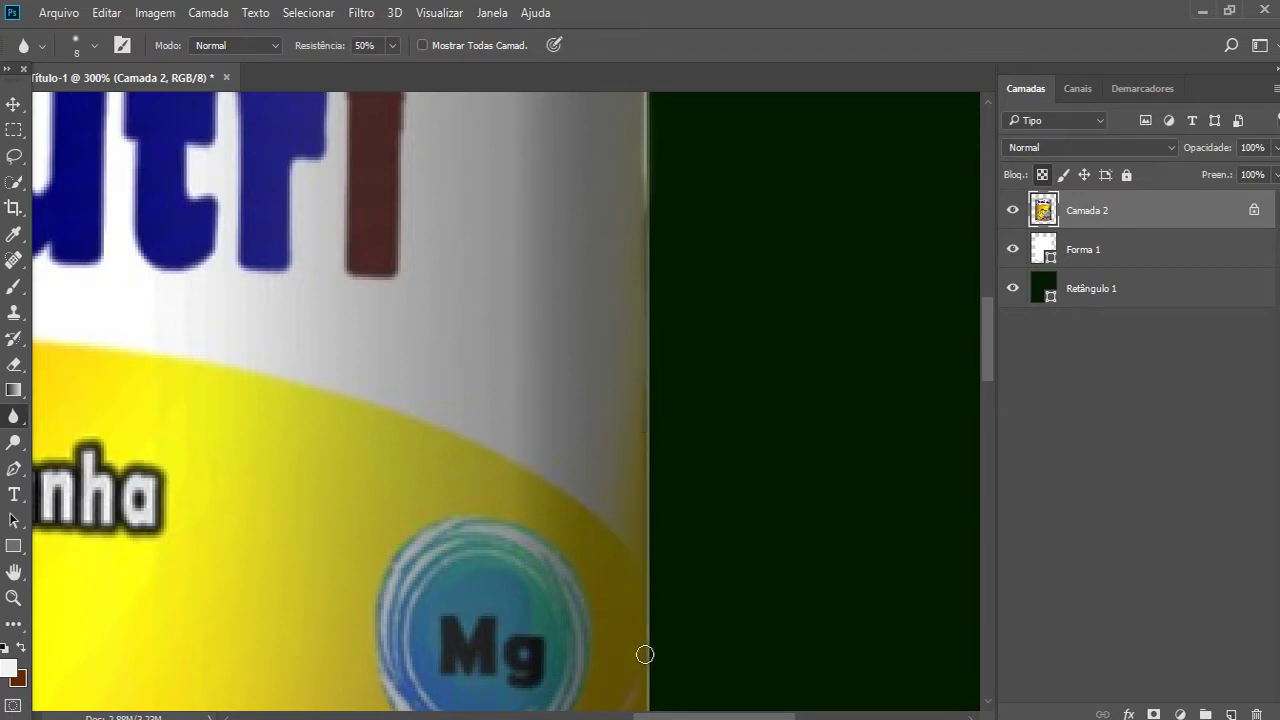
left_click_drag(646, 177, 636, 192)
left_click(41, 45)
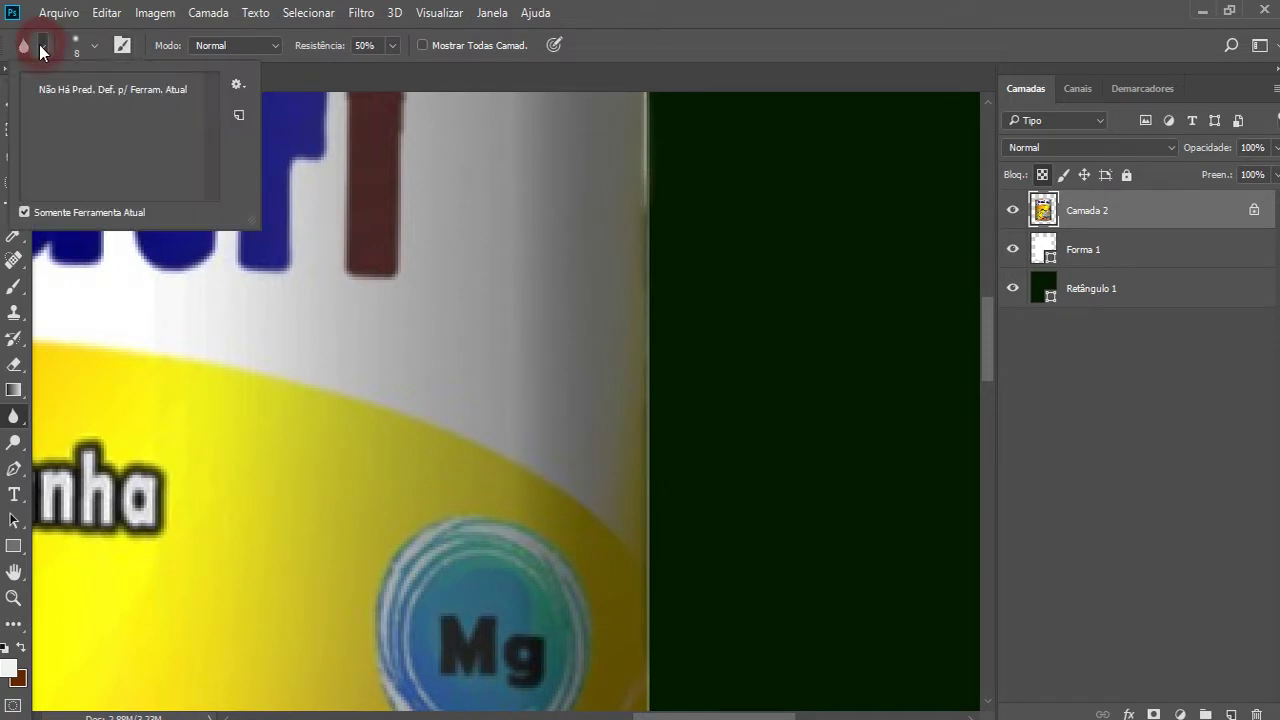
left_click(95, 44)
key("Escape")
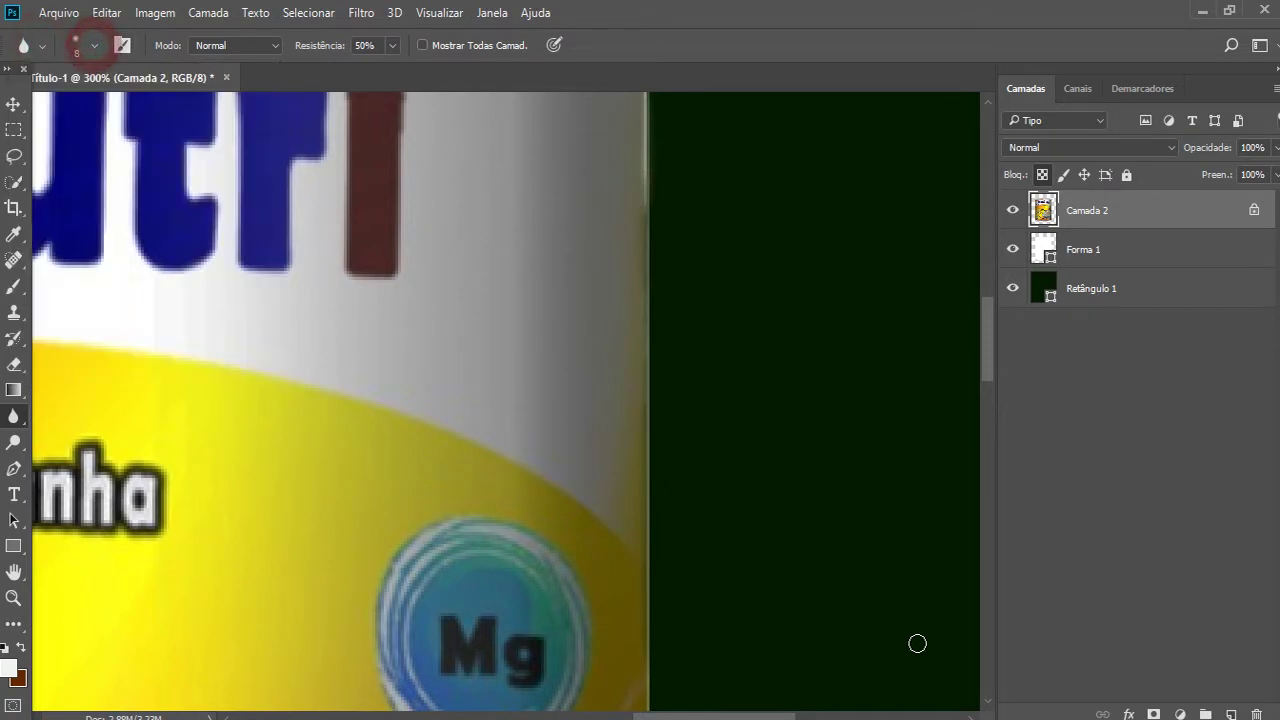
- Blur the right edge from just below the rim down past the Mg badge
scroll(677, 409, "up", 3)
scroll(730, 227, "up", 2)
scroll(730, 227, "up", 2)
left_click_drag(643, 271, 646, 471)
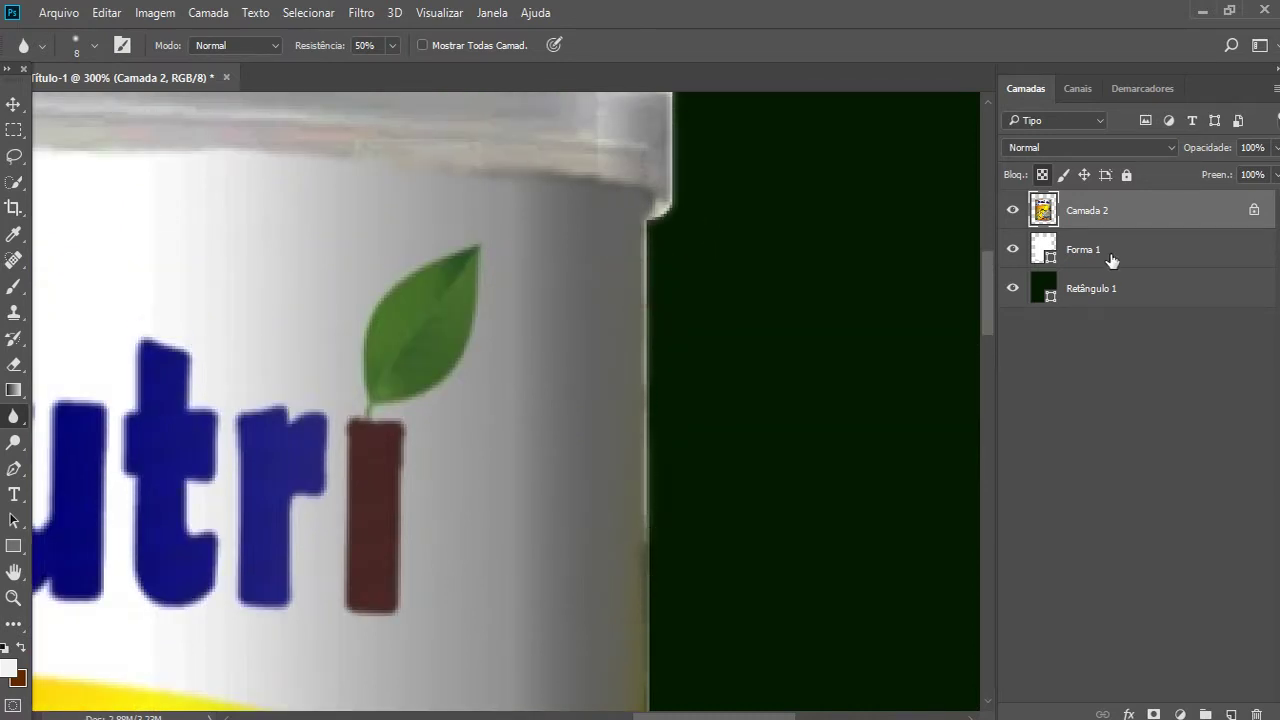
left_click(1090, 222)
scroll(777, 428, "down", 4)
left_click_drag(660, 362, 647, 410)
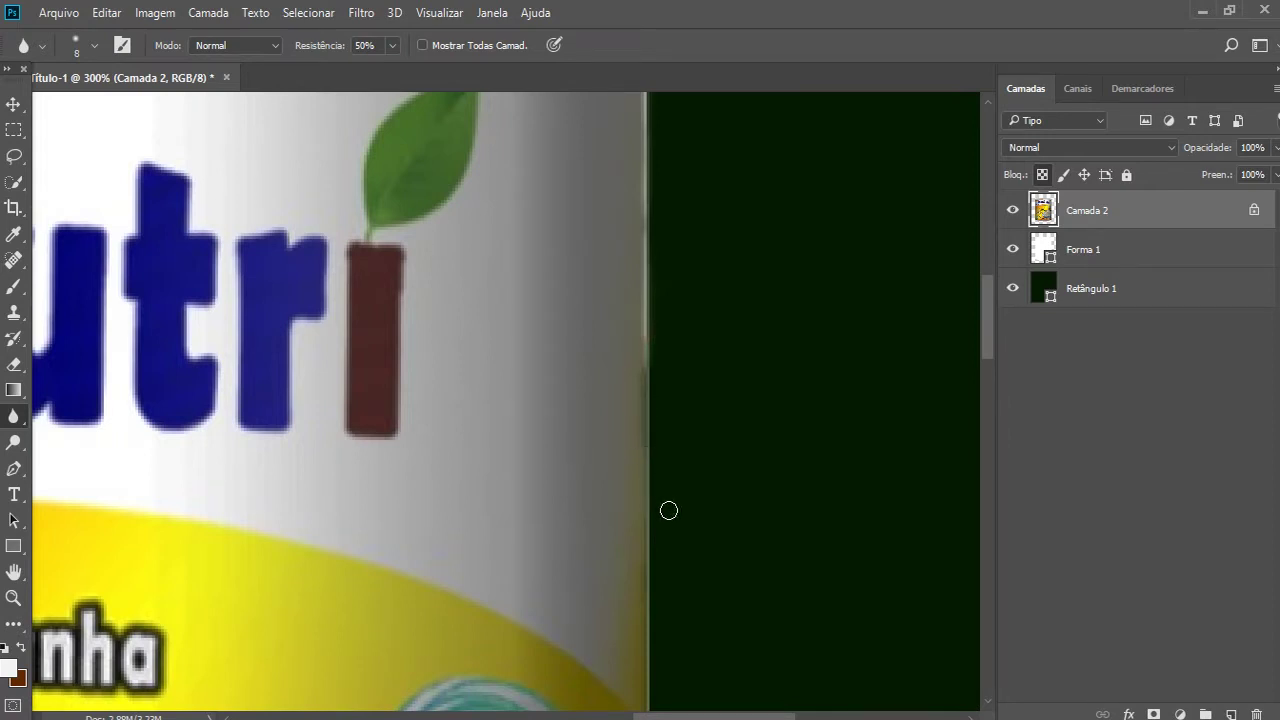
key("ctrl+minus")
key("ctrl+minus")
key("ctrl+minus")
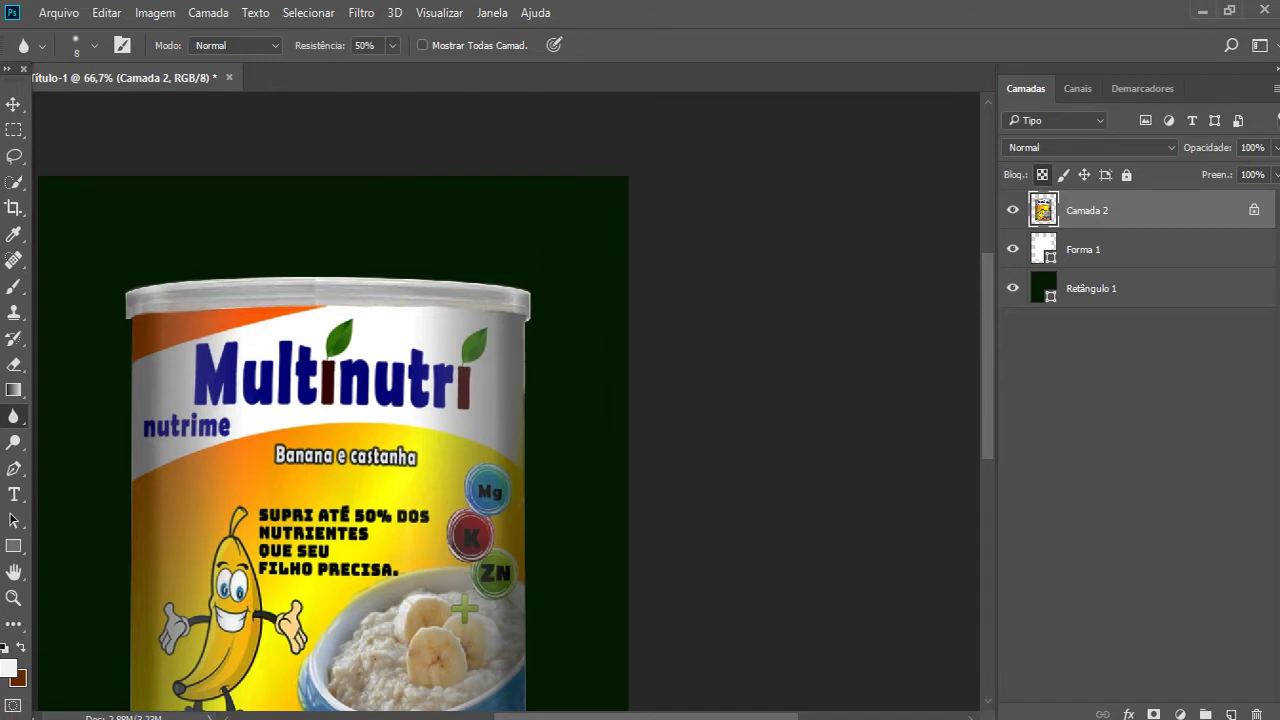
- With a size-25 blur brush, soften the can's right edge down to the bottom rim
key("bracketright")
key("bracketright")
key("bracketright")
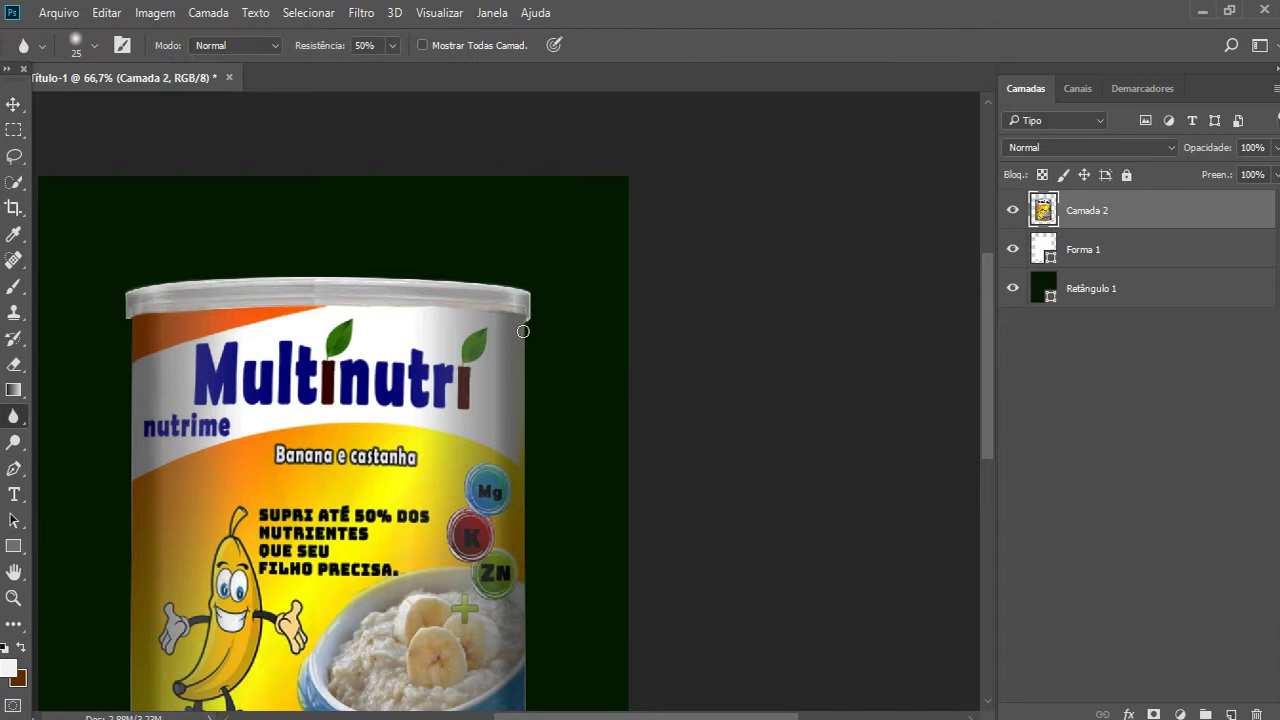
mouse_move(523, 331)
left_mouse_down()
mouse_move(528, 391)
mouse_move(520, 360)
left_mouse_up()
mouse_move(524, 448)
left_mouse_down()
mouse_move(517, 431)
mouse_move(522, 590)
left_mouse_up()
scroll(527, 573, "down", 3)
scroll(537, 449, "down", 1)
left_click_drag(523, 385, 516, 506)
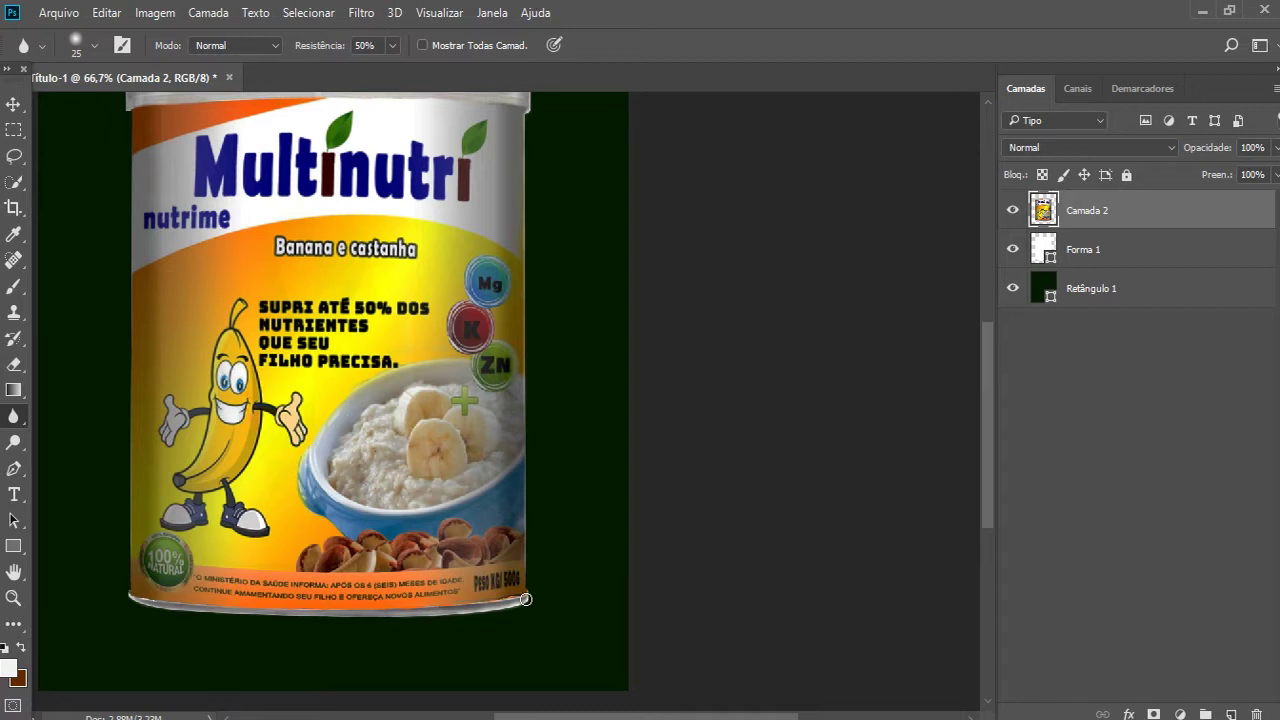
left_click_drag(524, 563, 485, 607)
- Soften the can's left edge, then zoom to 300% on the upper edge
left_click_drag(131, 449, 131, 262)
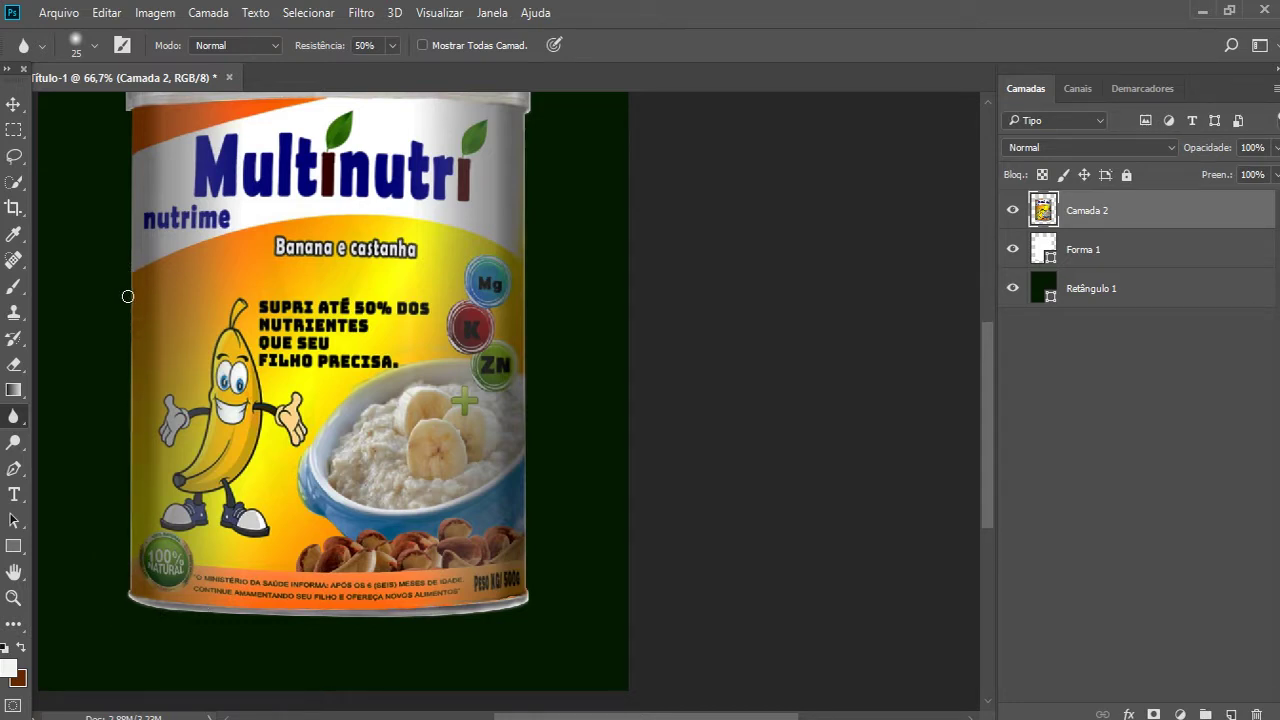
scroll(120, 405, "up", 3)
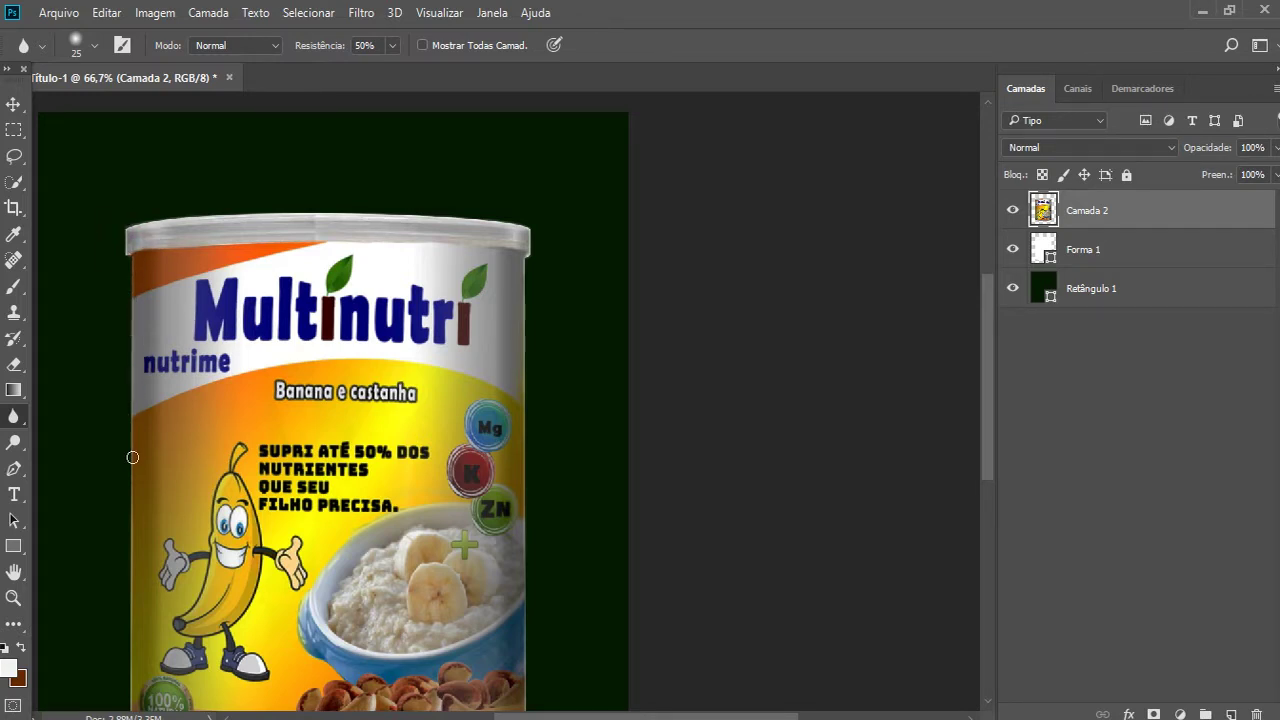
scroll(371, 311, "down", 1)
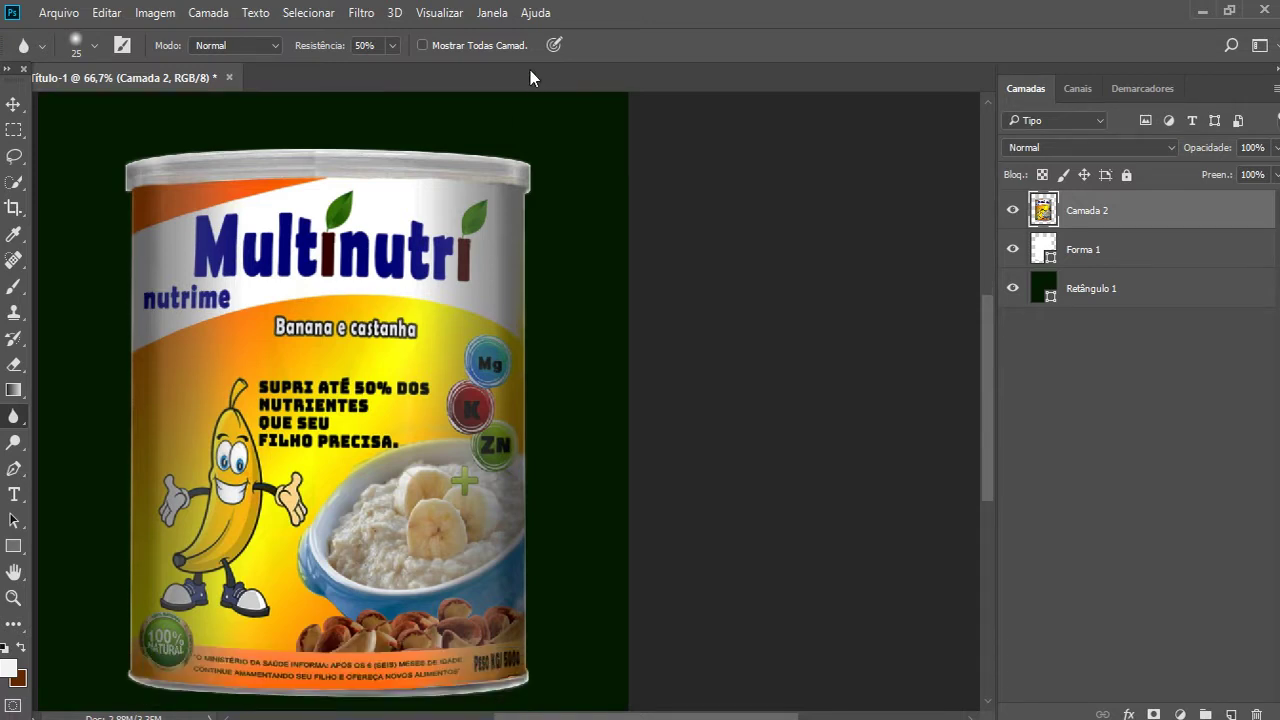
key("ctrl+plus")
key("ctrl+plus")
key("ctrl+plus")
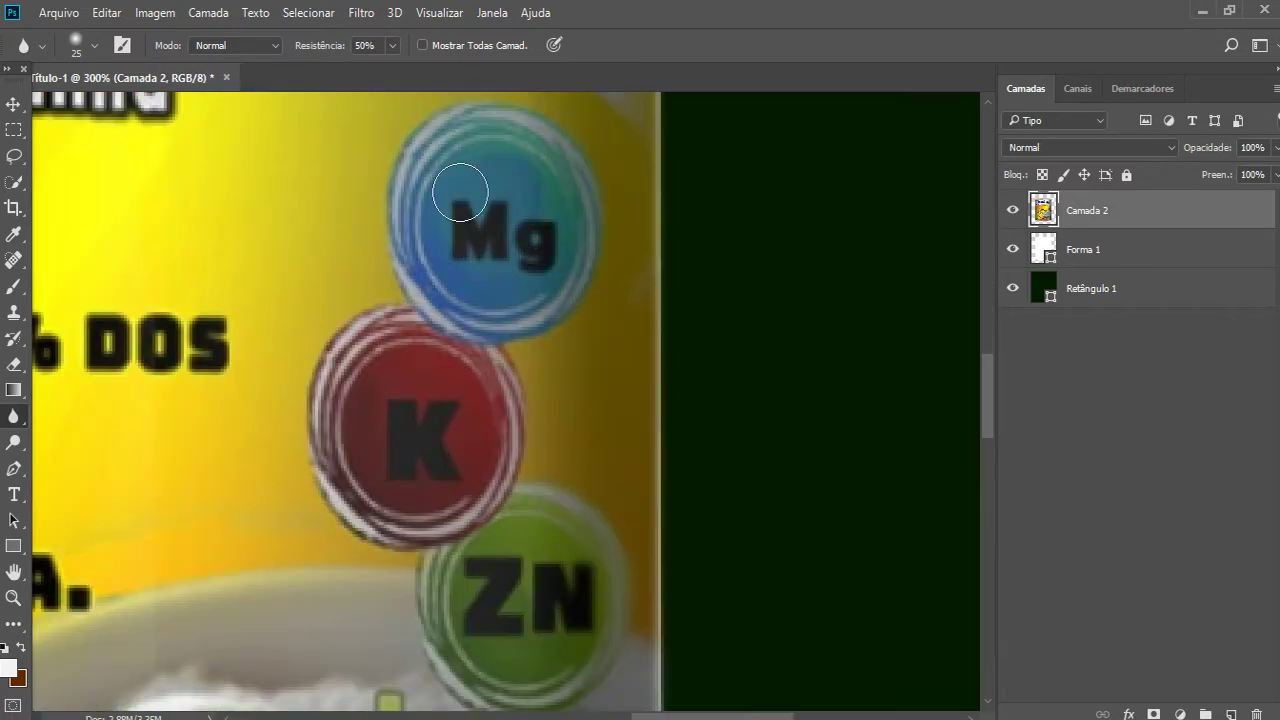
scroll(531, 266, "up", 3)
scroll(654, 306, "up", 1)
scroll(700, 191, "up", 4)
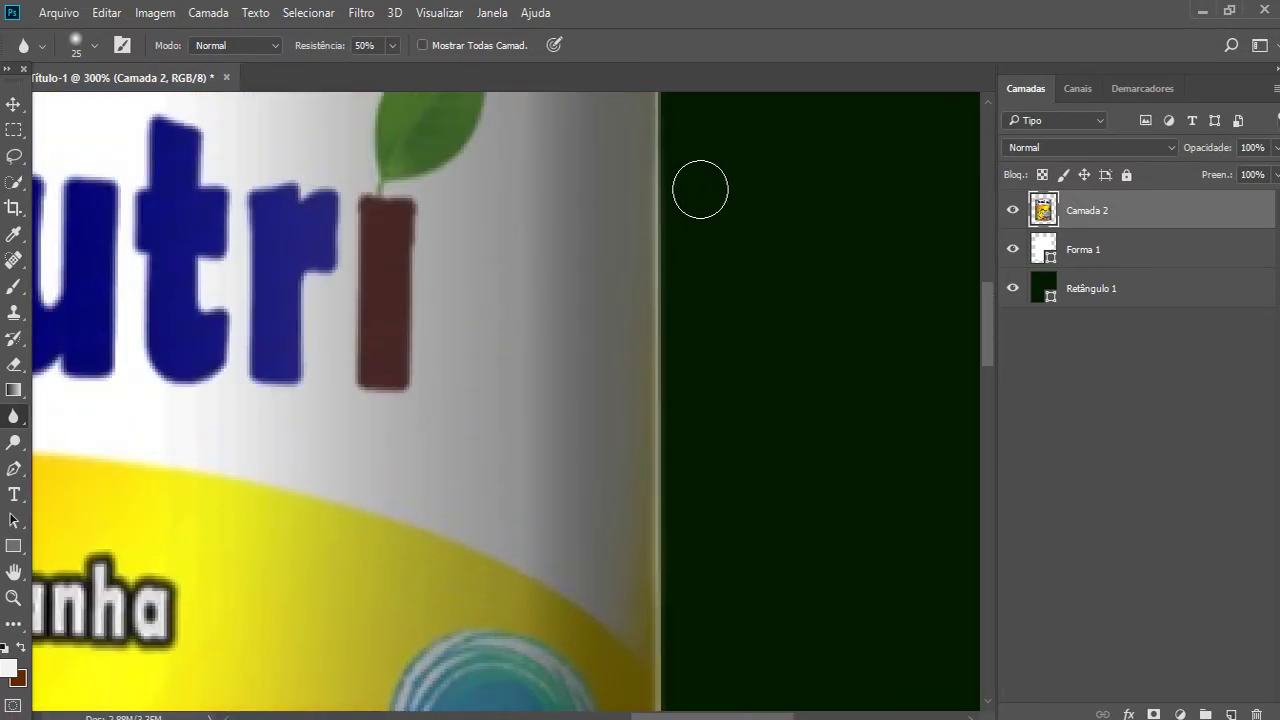
scroll(561, 297, "up", 1)
scroll(561, 297, "up", 1)
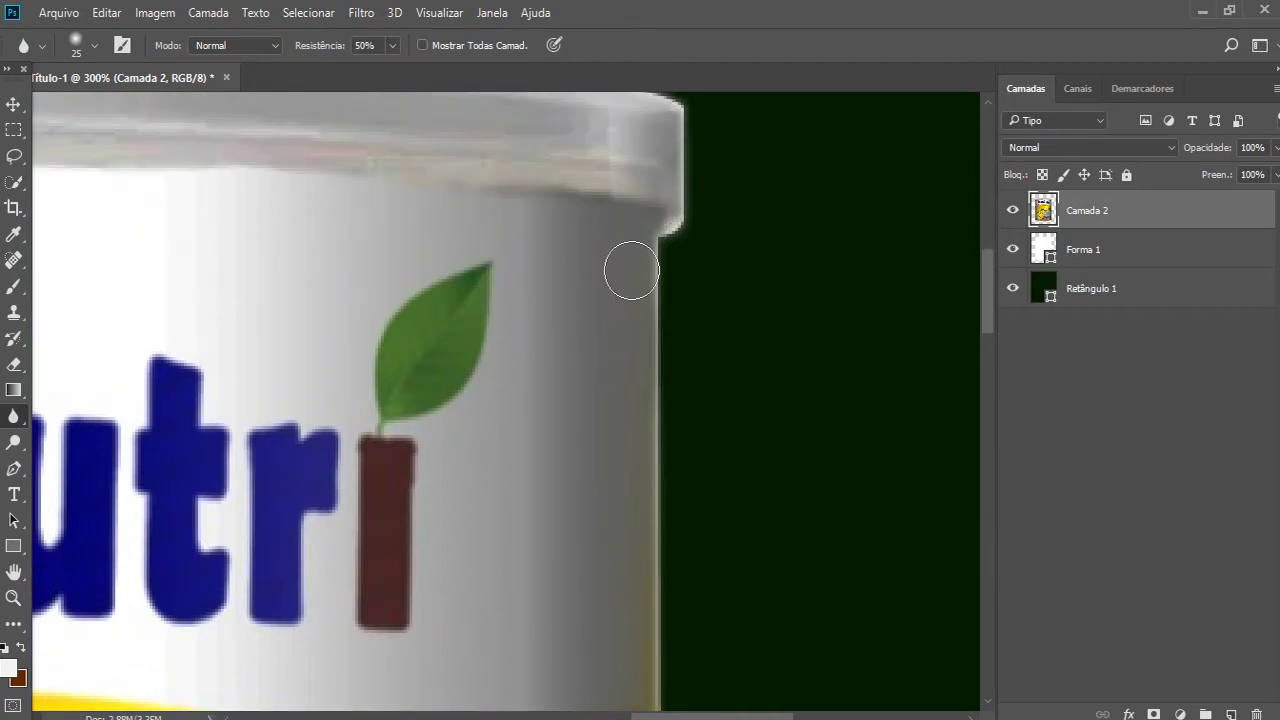
left_click(14, 364)
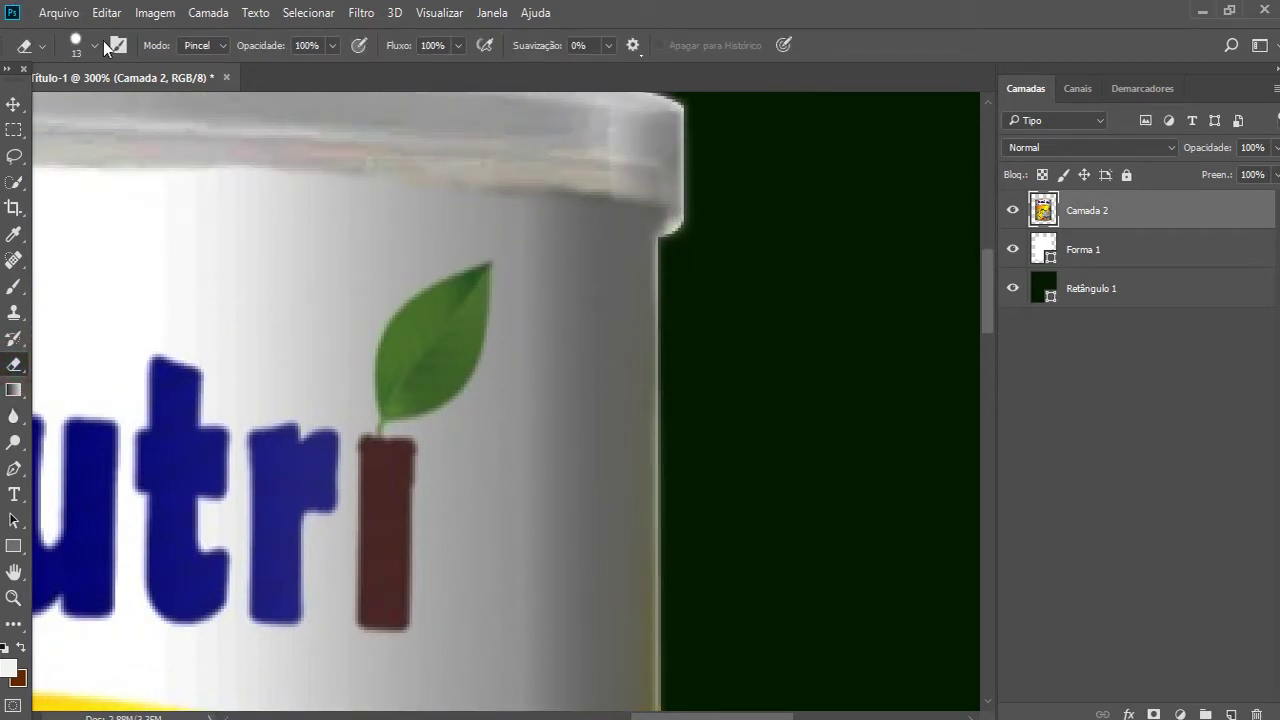
- Set the Eraser to 7 px with about 25% hardness
left_click(95, 45)
left_click_drag(150, 155, 135, 157)
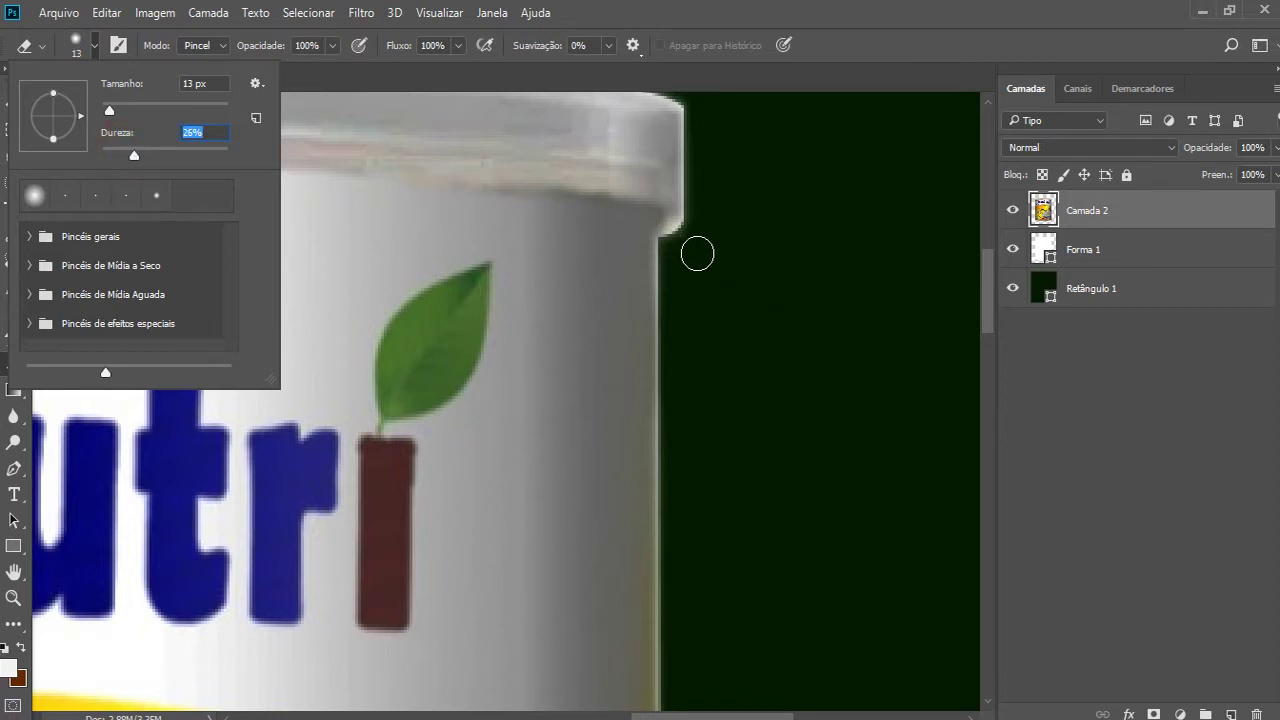
left_click(709, 260)
key("bracketleft")
key("bracketleft")
- Erase the halo under the rim's right corner and hide the Forma 1 layer
left_click(668, 244)
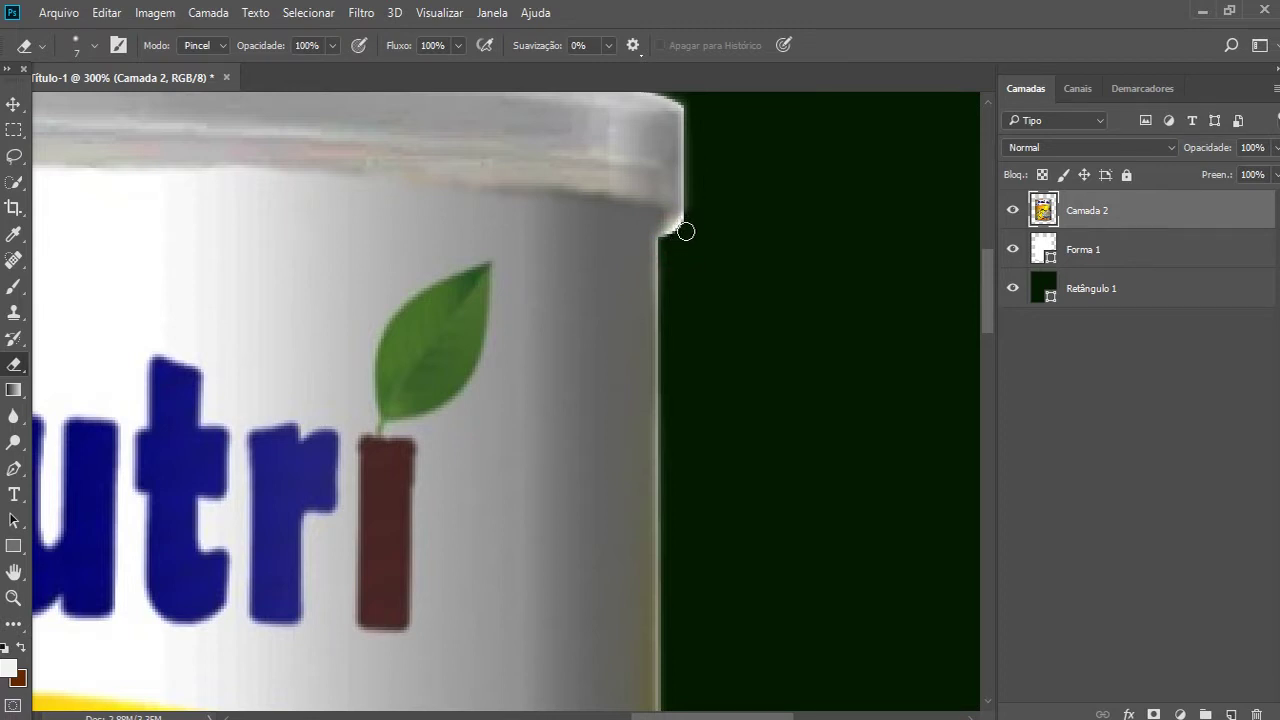
left_click_drag(689, 214, 674, 234)
left_click(1007, 253)
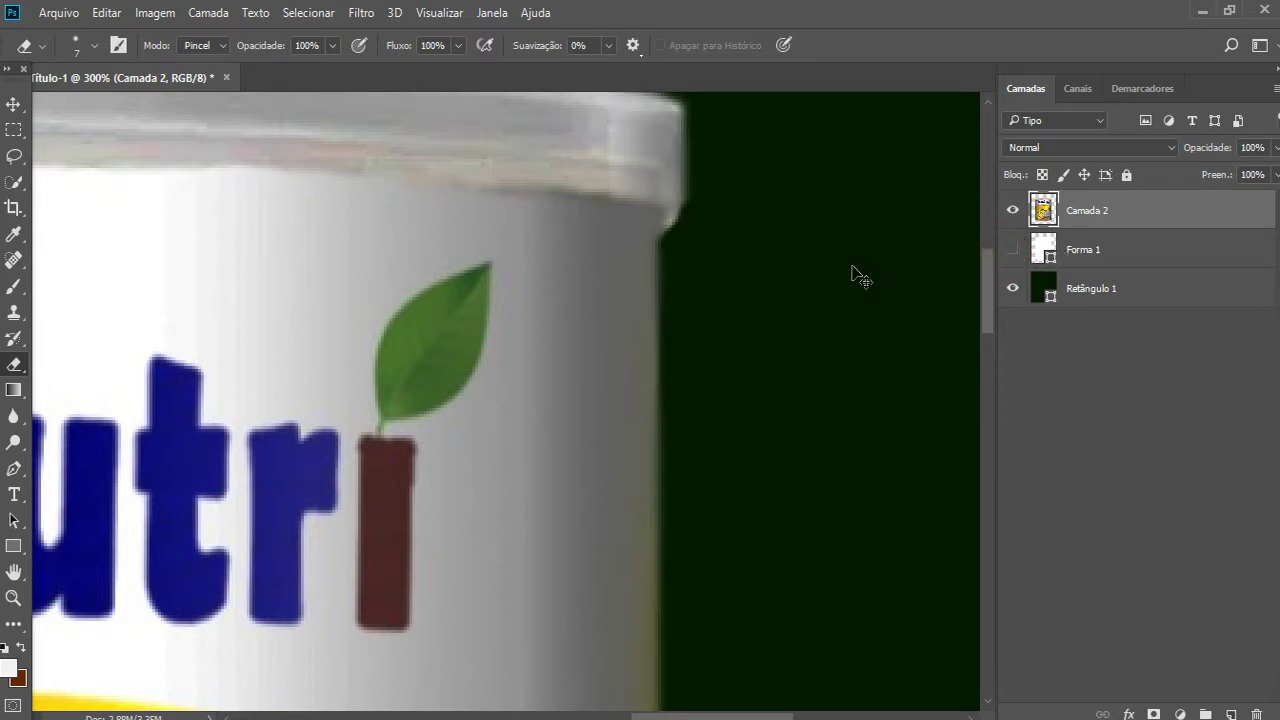
key("ctrl+1")
- Delete the hidden Forma 1 layer
left_click(1090, 246)
key("Delete")
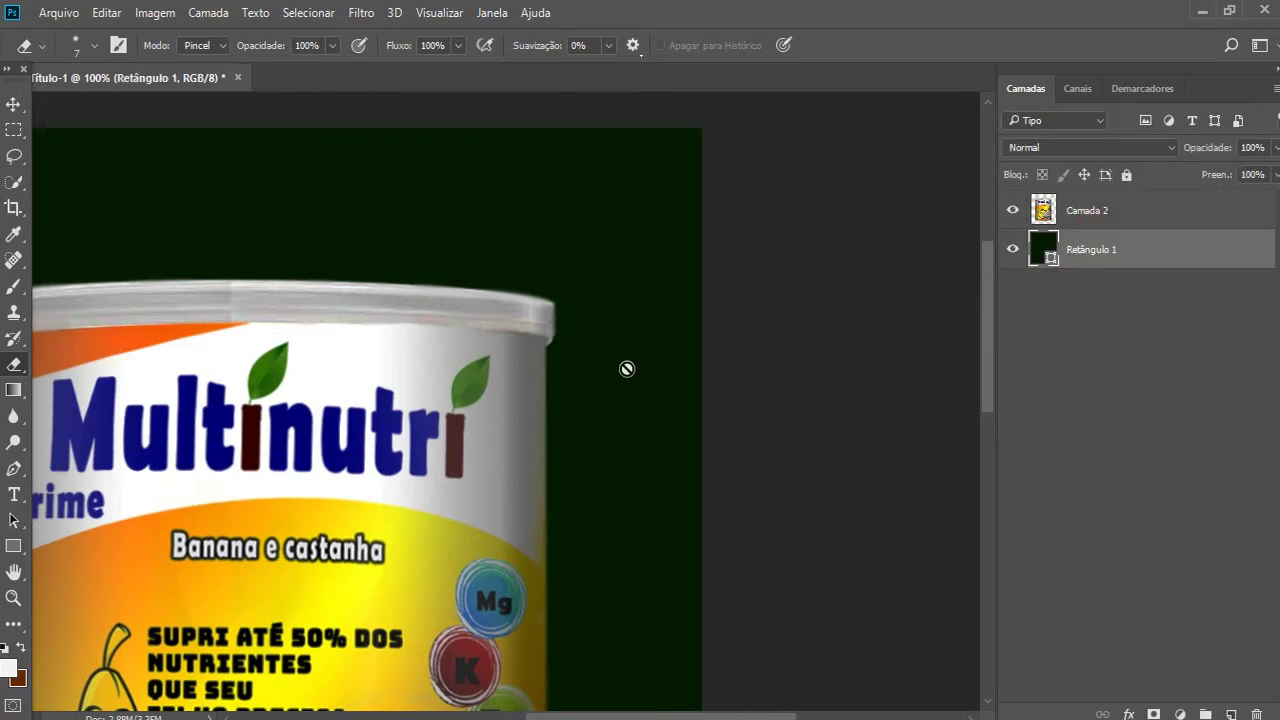
key("ctrl+plus")
key("ctrl+z")
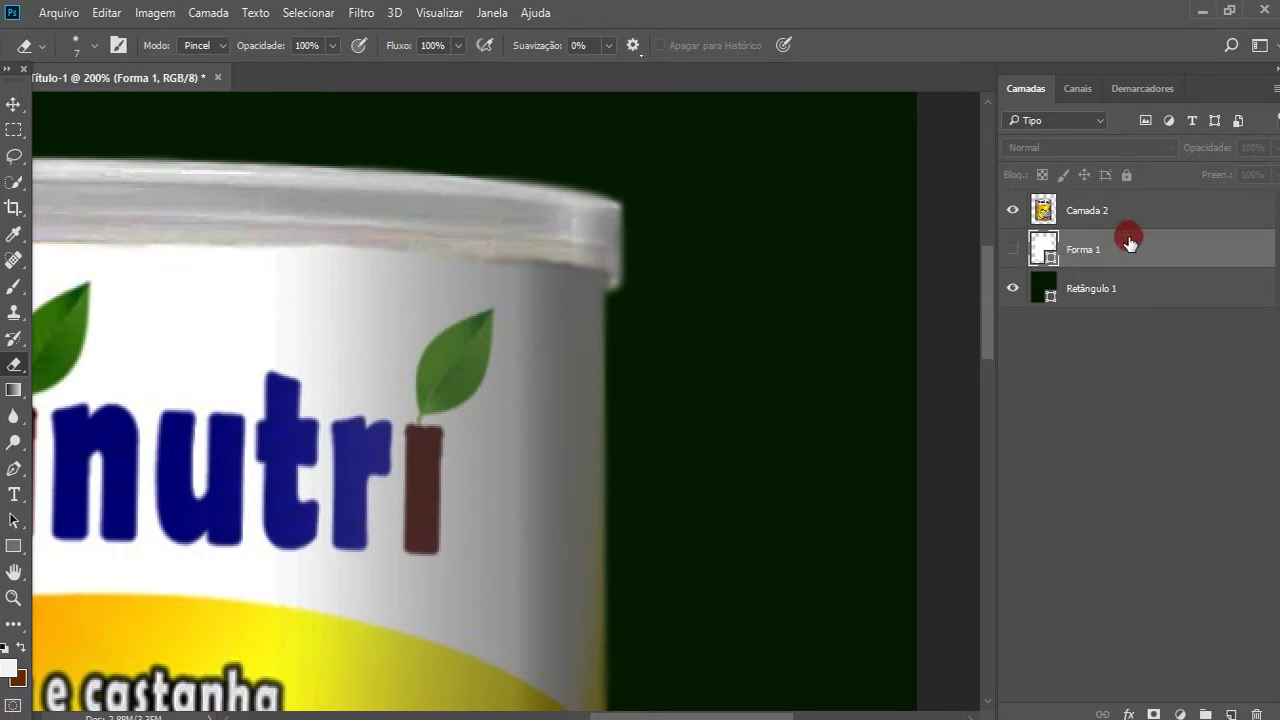
key("Delete")
scroll(690, 260, "down", 2)
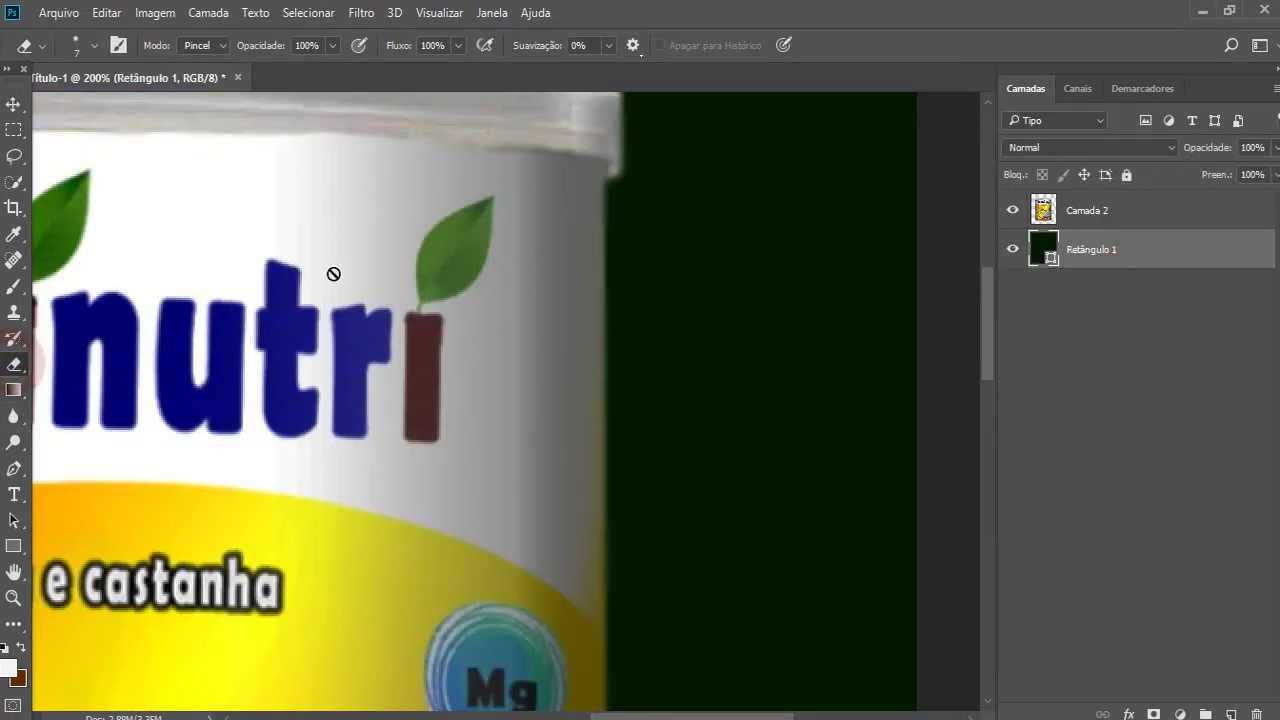
- Reselect Camada 2, raise eraser hardness to 61%, and zoom out to the whole can
left_click(1095, 212)
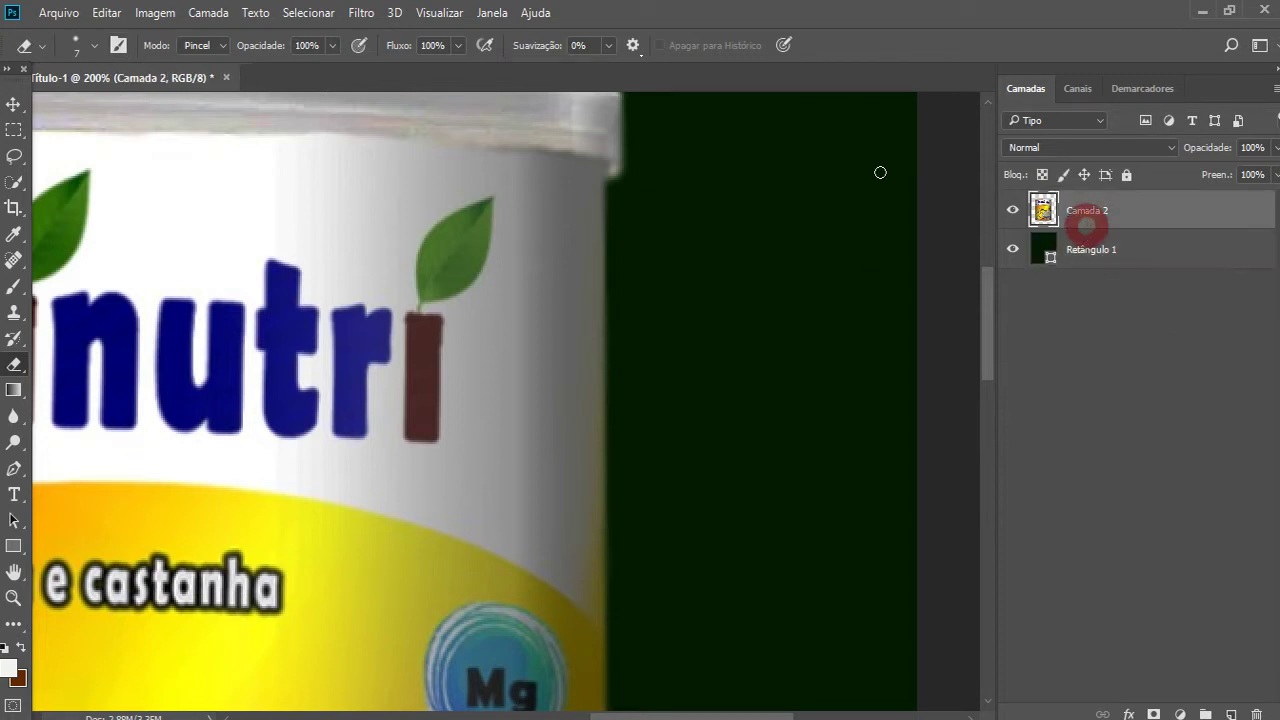
left_click(94, 45)
mouse_move(138, 152)
left_mouse_down()
mouse_move(190, 165)
mouse_move(180, 175)
left_mouse_up()
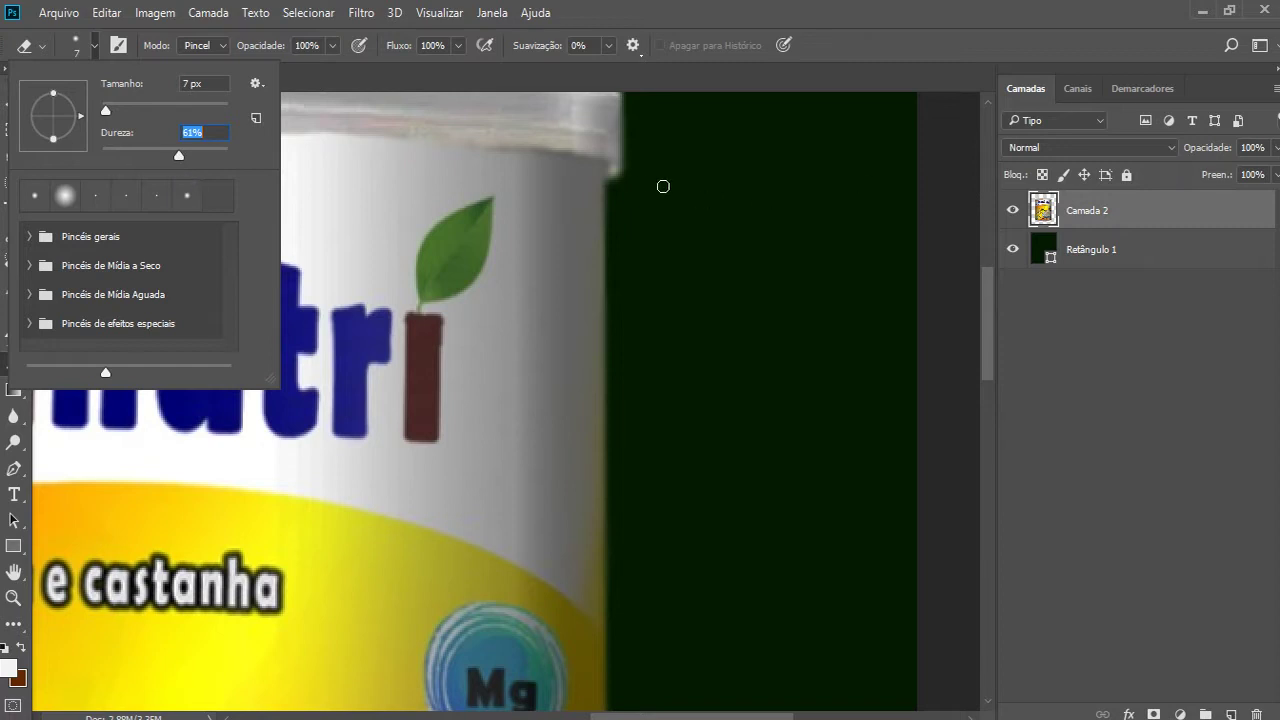
left_click(622, 186)
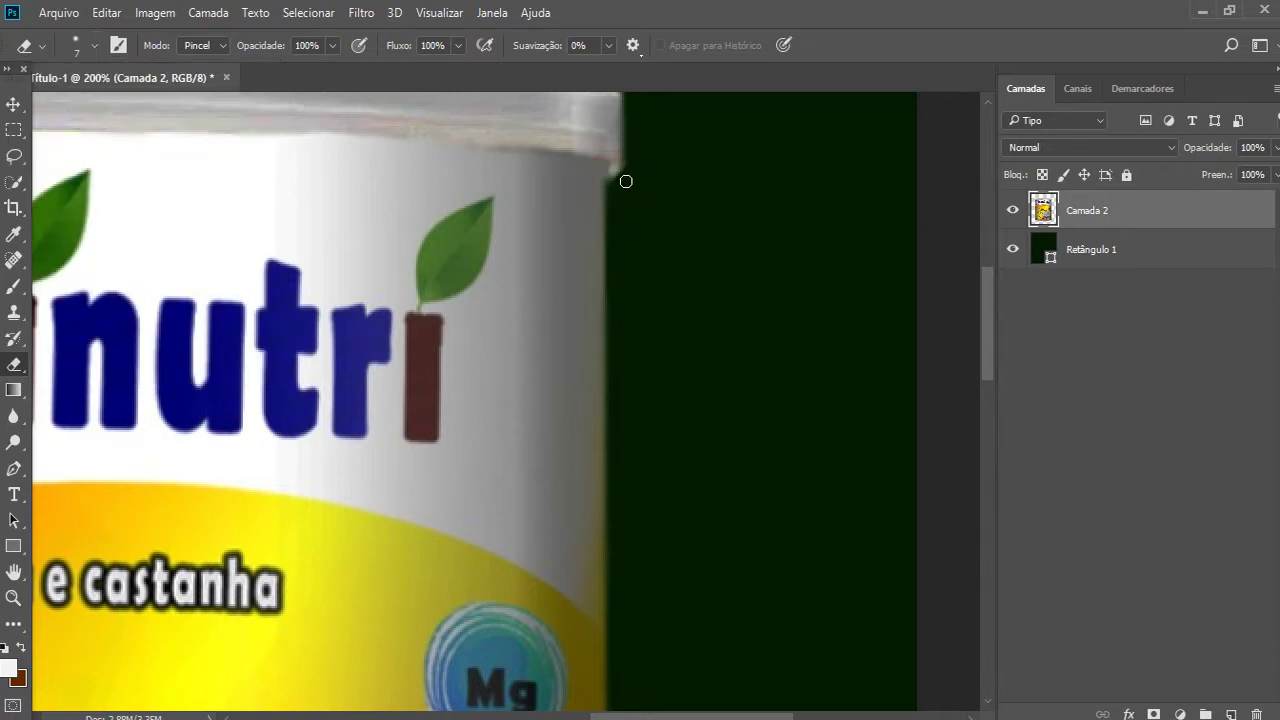
key("ctrl+minus")
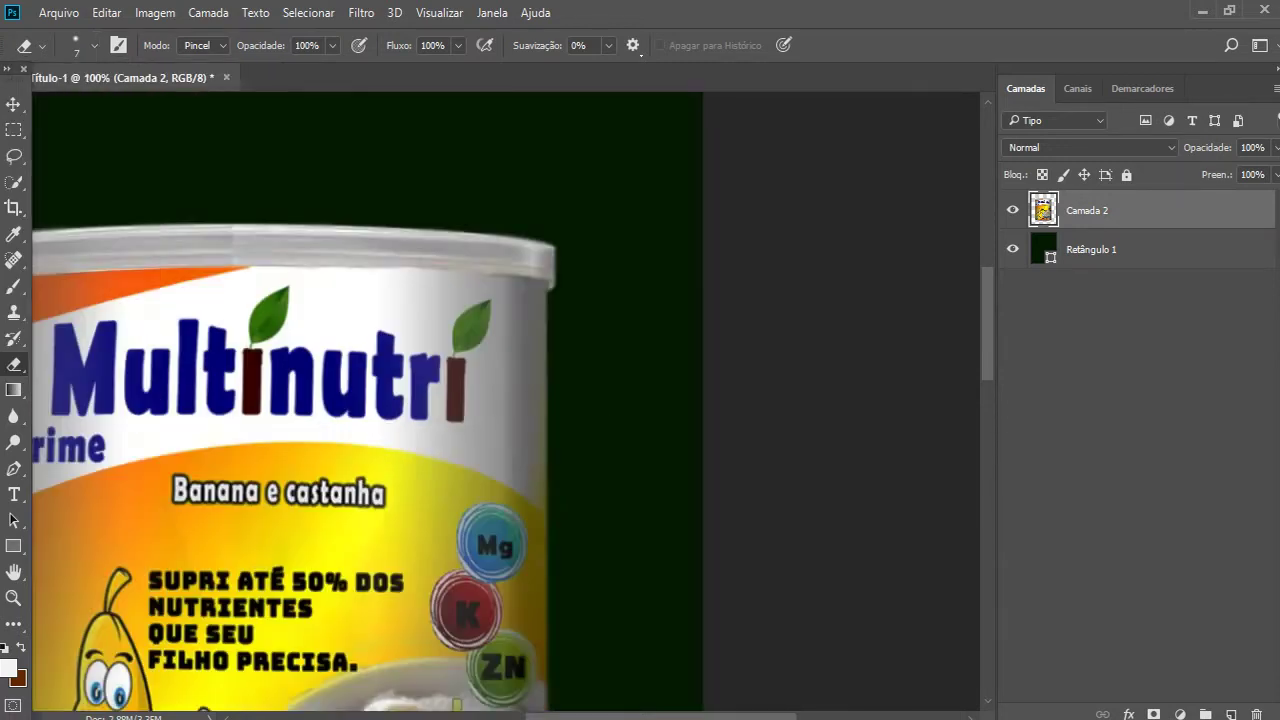
key("ctrl+minus")
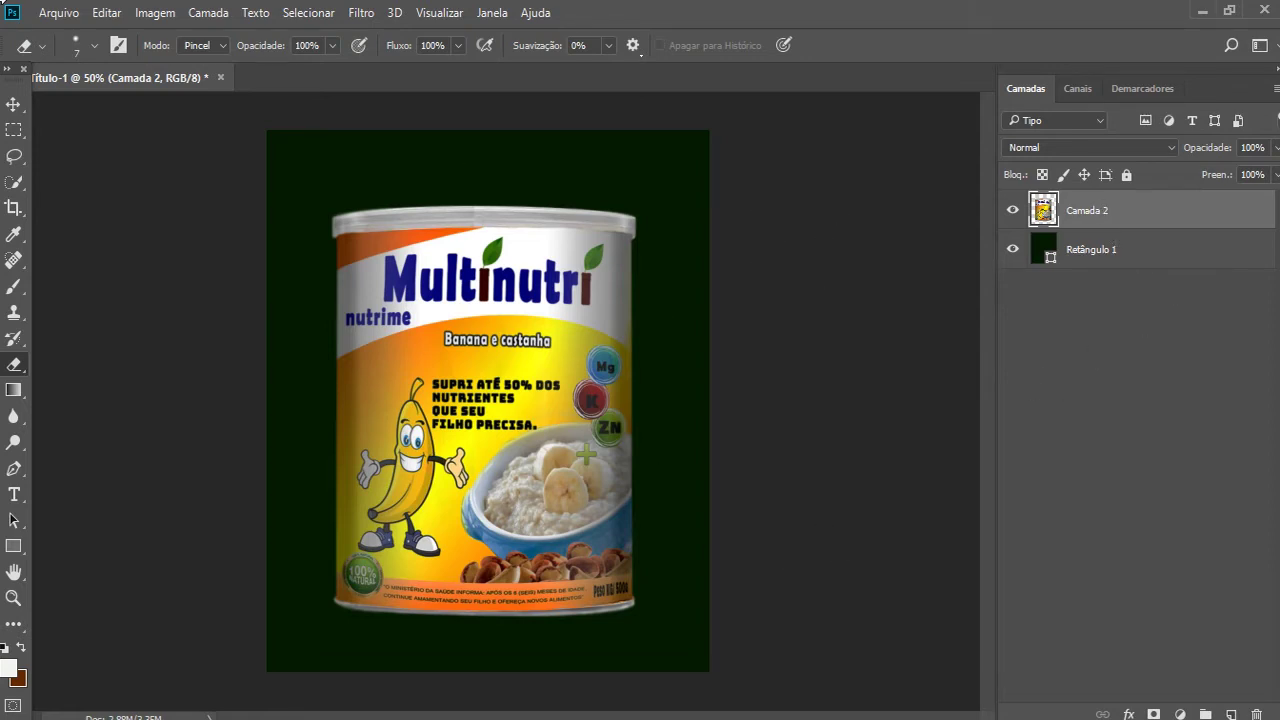
- Apply Brilho/Contraste to the can with brightness -41 and contrast 45
left_click(150, 14)
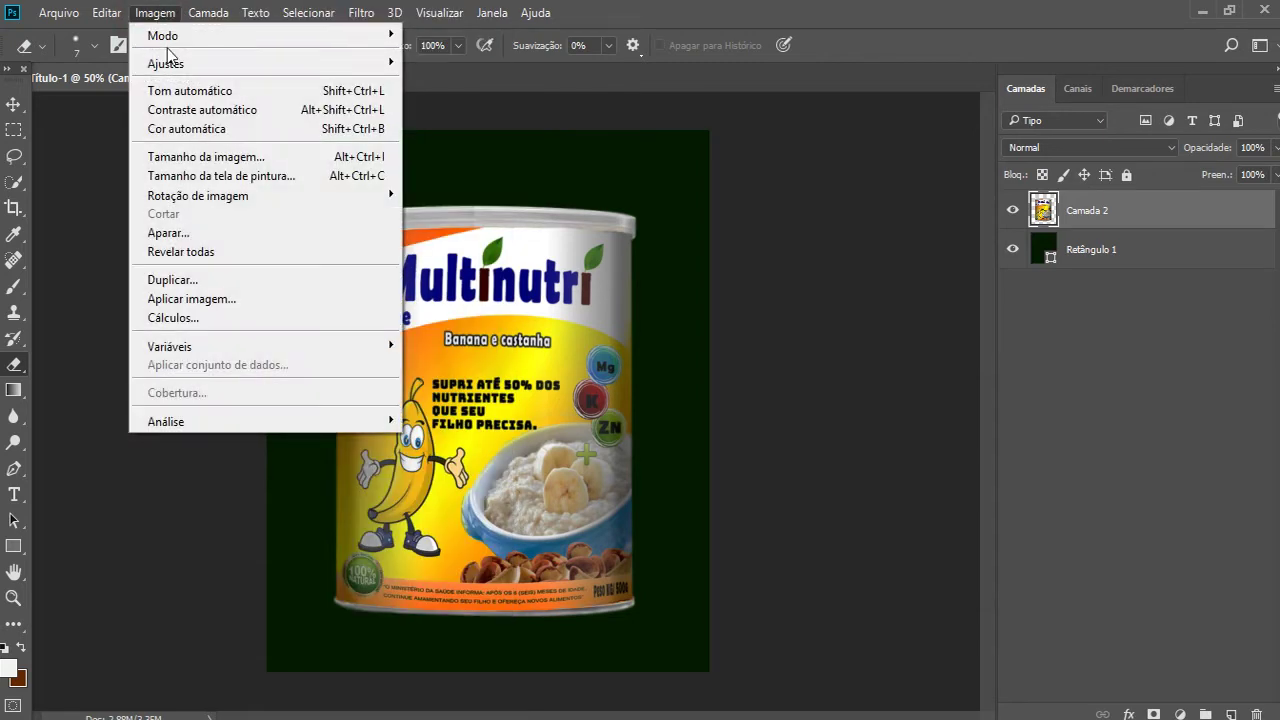
mouse_move(166, 63)
left_click(474, 82)
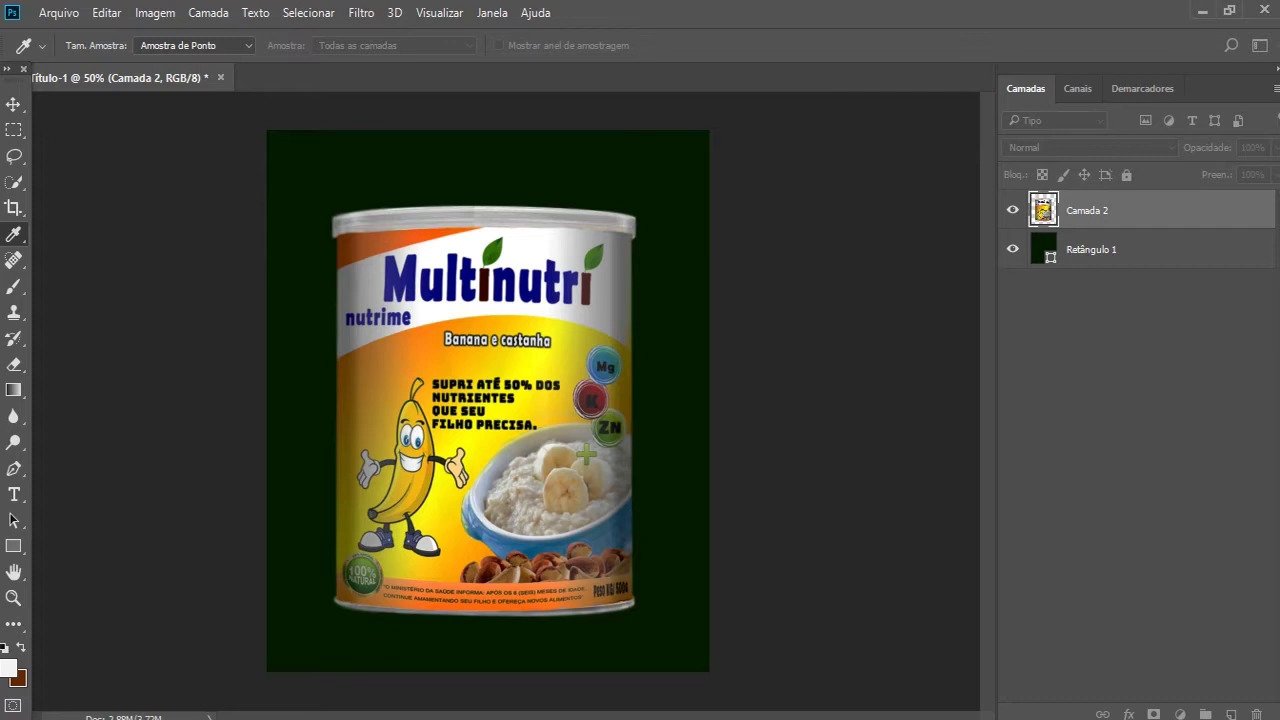
mouse_move(243, 390)
left_mouse_down()
mouse_move(726, 341)
mouse_move(704, 317)
left_mouse_up()
left_click_drag(655, 378, 640, 377)
left_click_drag(650, 420, 692, 418)
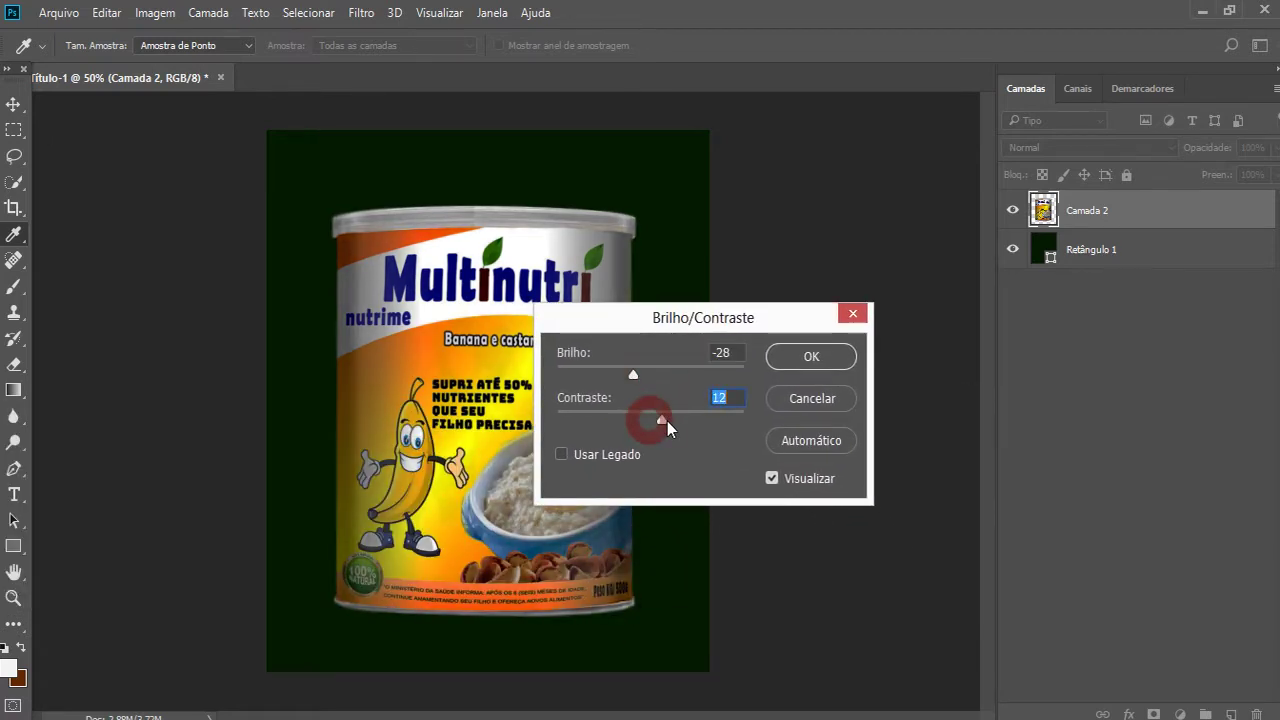
left_click_drag(636, 377, 625, 376)
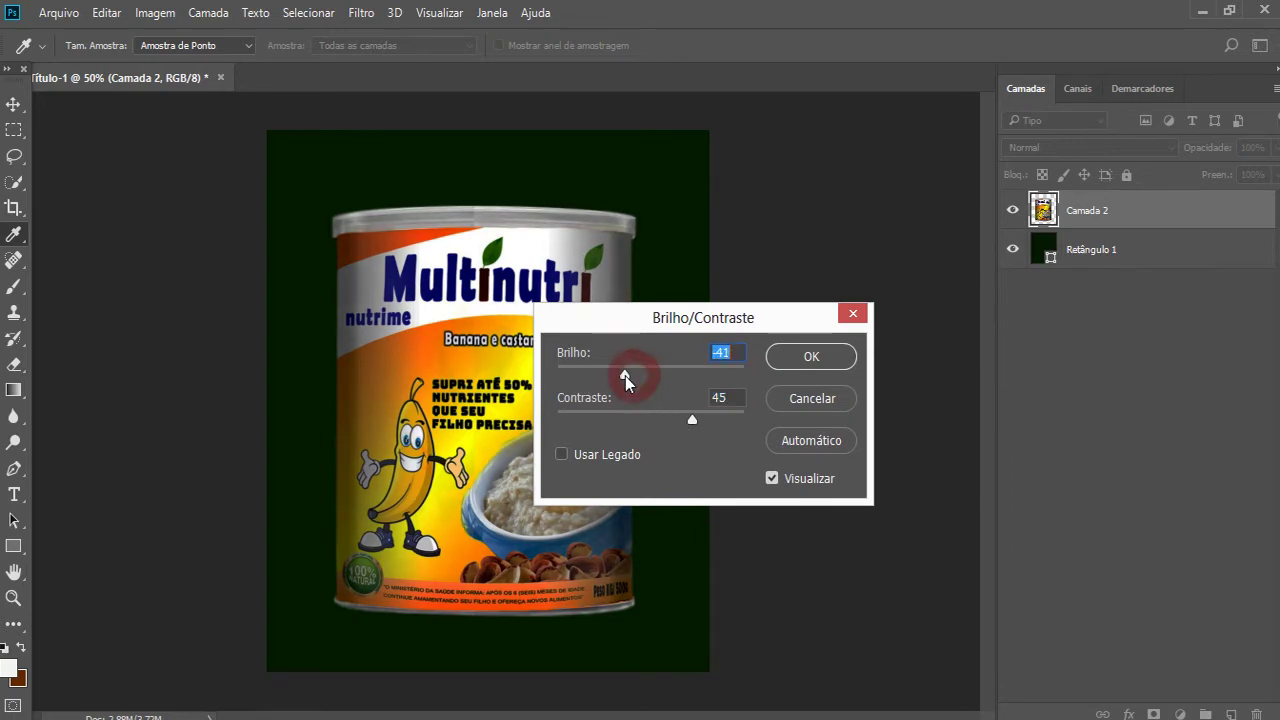
left_click(811, 357)
key("e")
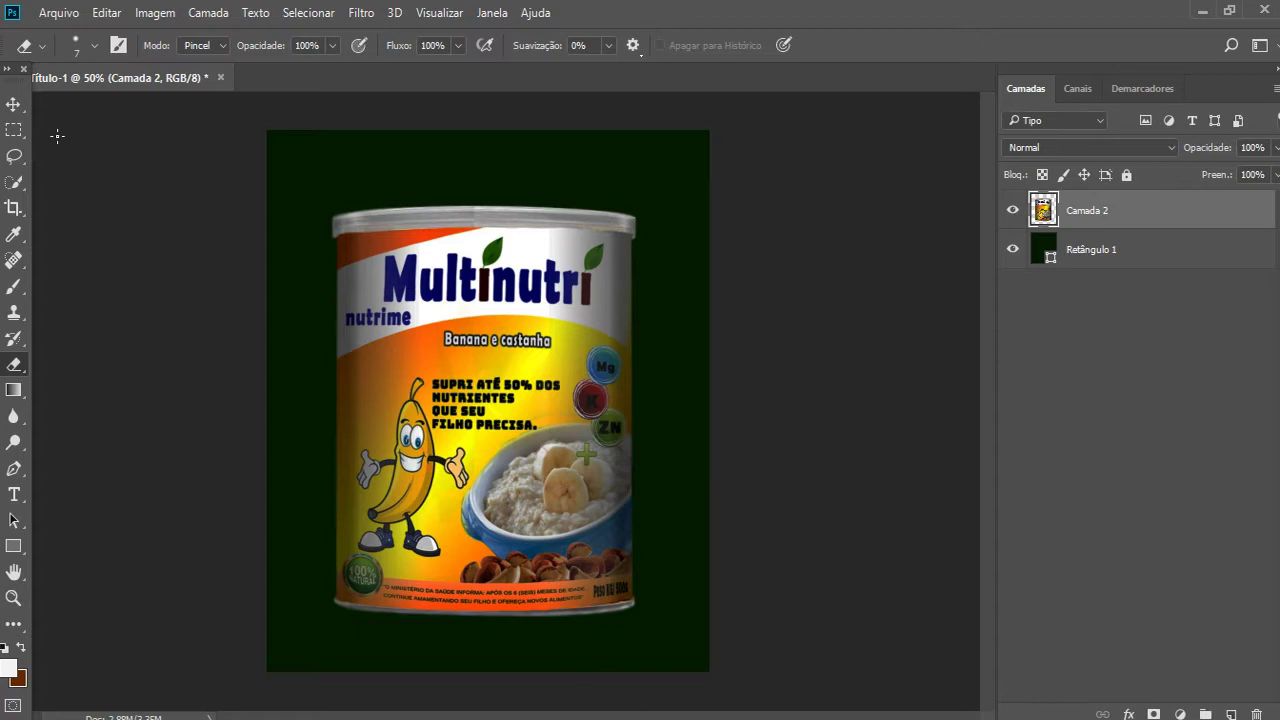
- Tone the can with a Vibrance adjustment of -13 vibrance and +8 saturation
left_click(13, 104)
left_click(160, 12)
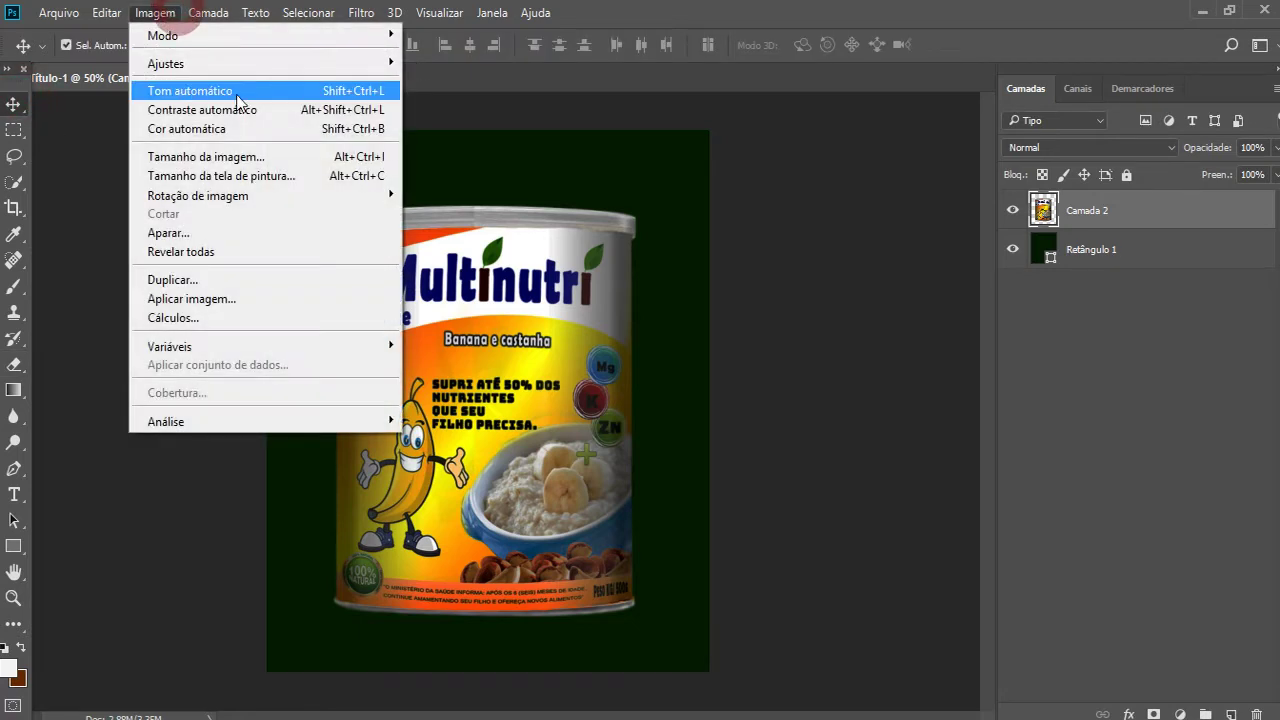
left_click(735, 148)
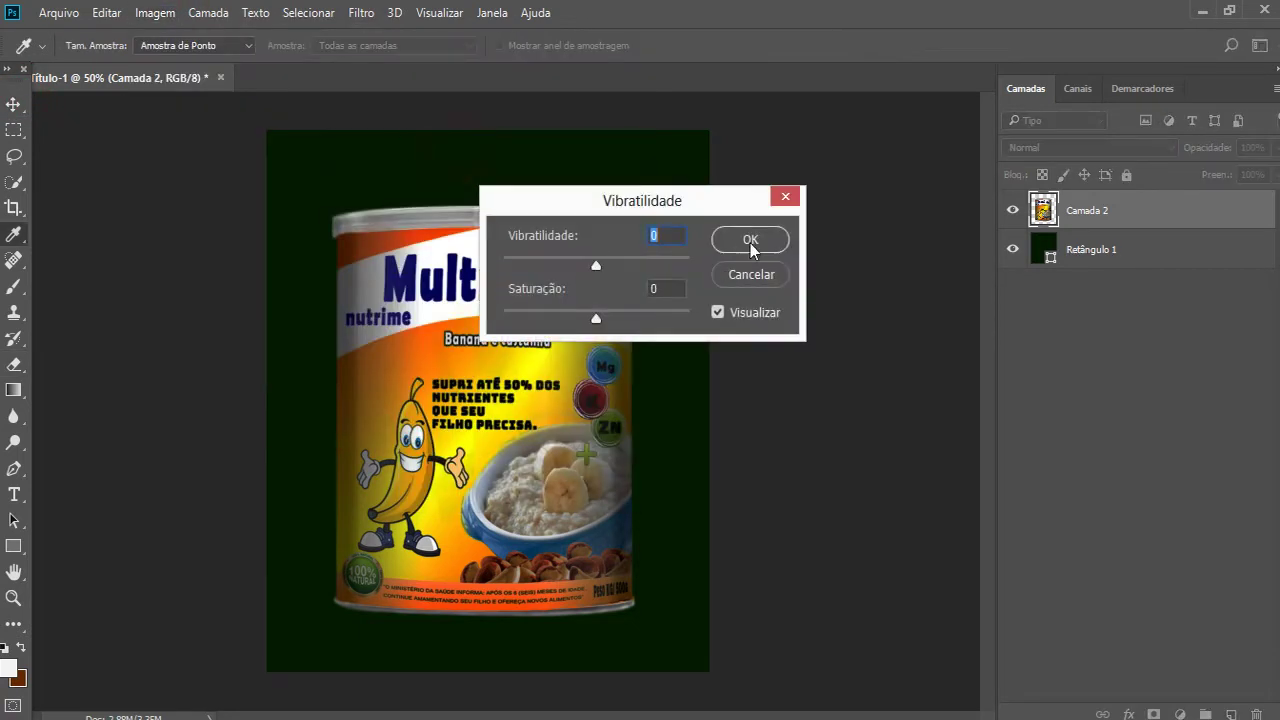
left_click_drag(686, 203, 815, 220)
left_click_drag(726, 336, 741, 337)
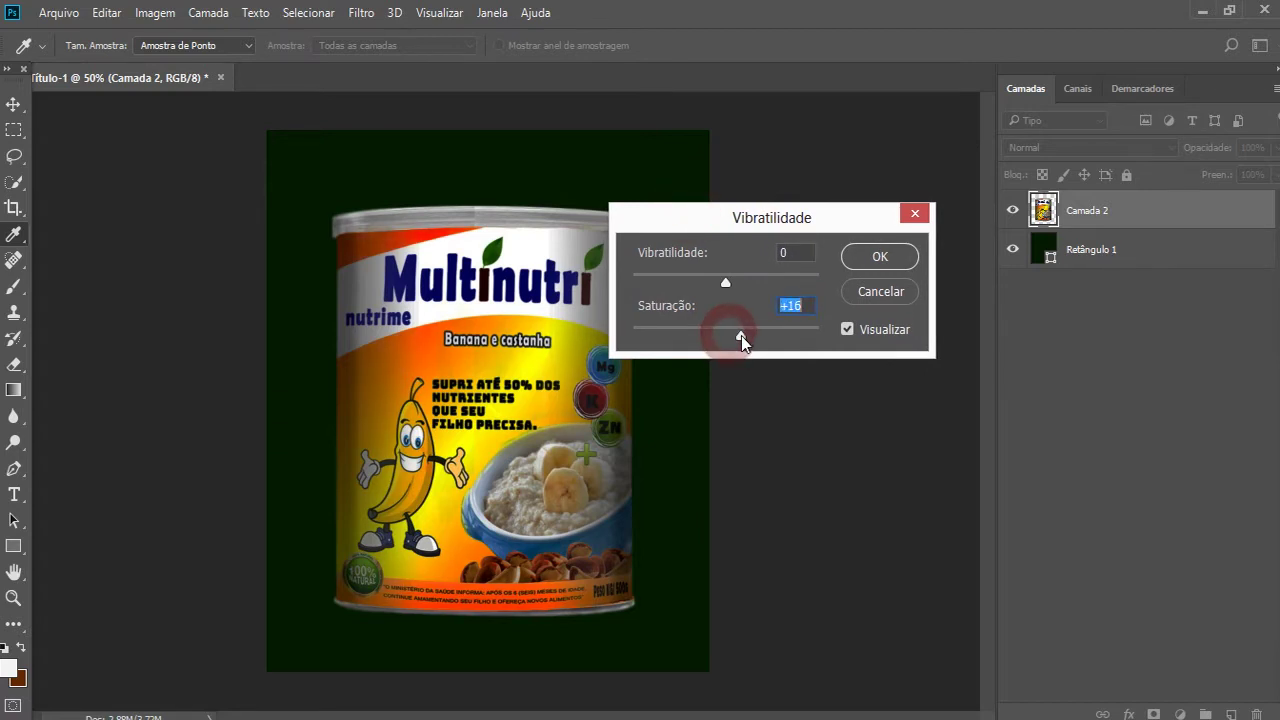
mouse_move(726, 282)
left_mouse_down()
mouse_move(649, 291)
mouse_move(722, 292)
mouse_move(711, 299)
mouse_move(737, 340)
mouse_move(720, 340)
mouse_move(735, 342)
mouse_move(712, 290)
left_mouse_up()
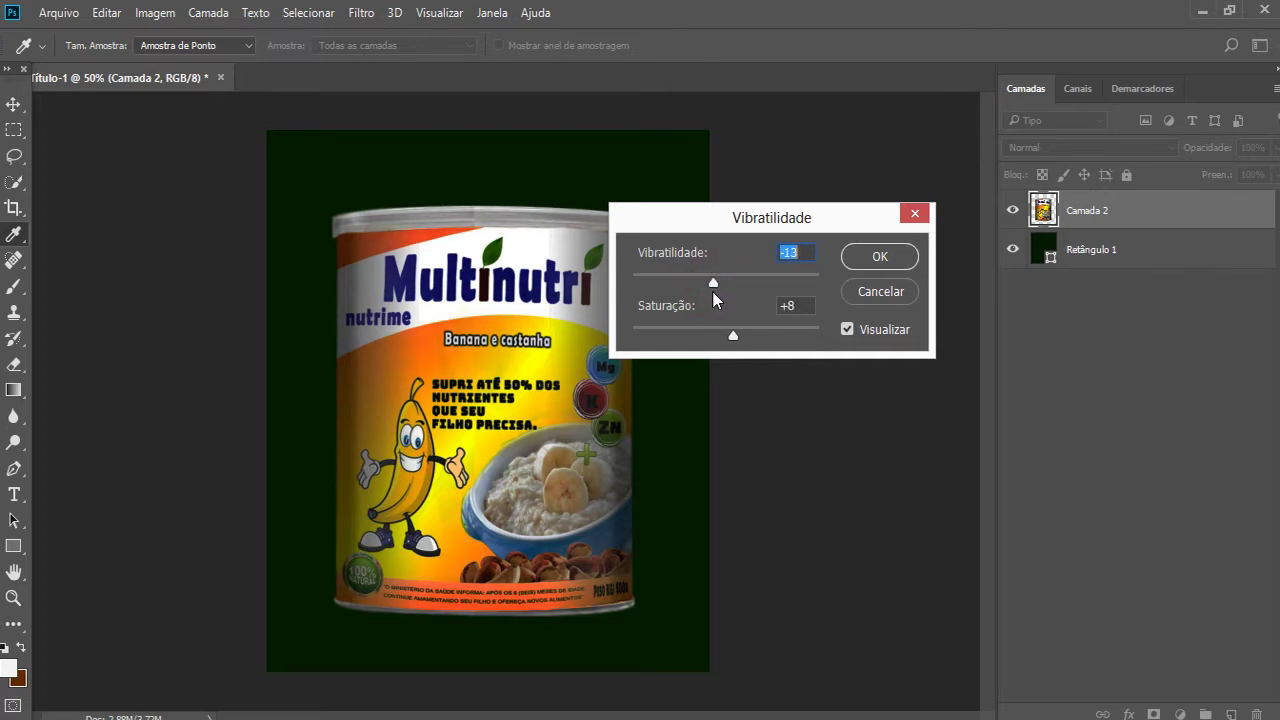
left_click(880, 256)
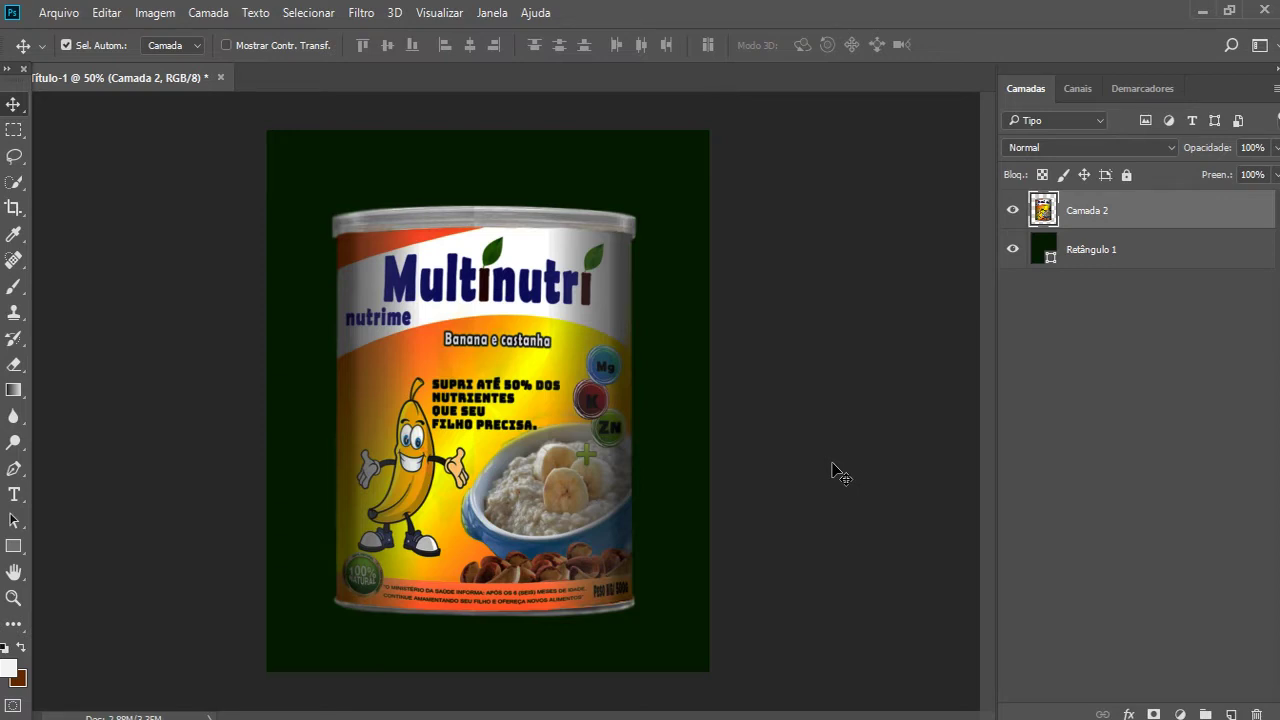
double_click(1040, 249)
- Recolour the Retângulo 1 background fill from dark green to beige khaki #a49e7a
left_click(588, 553)
left_click_drag(573, 561, 547, 596)
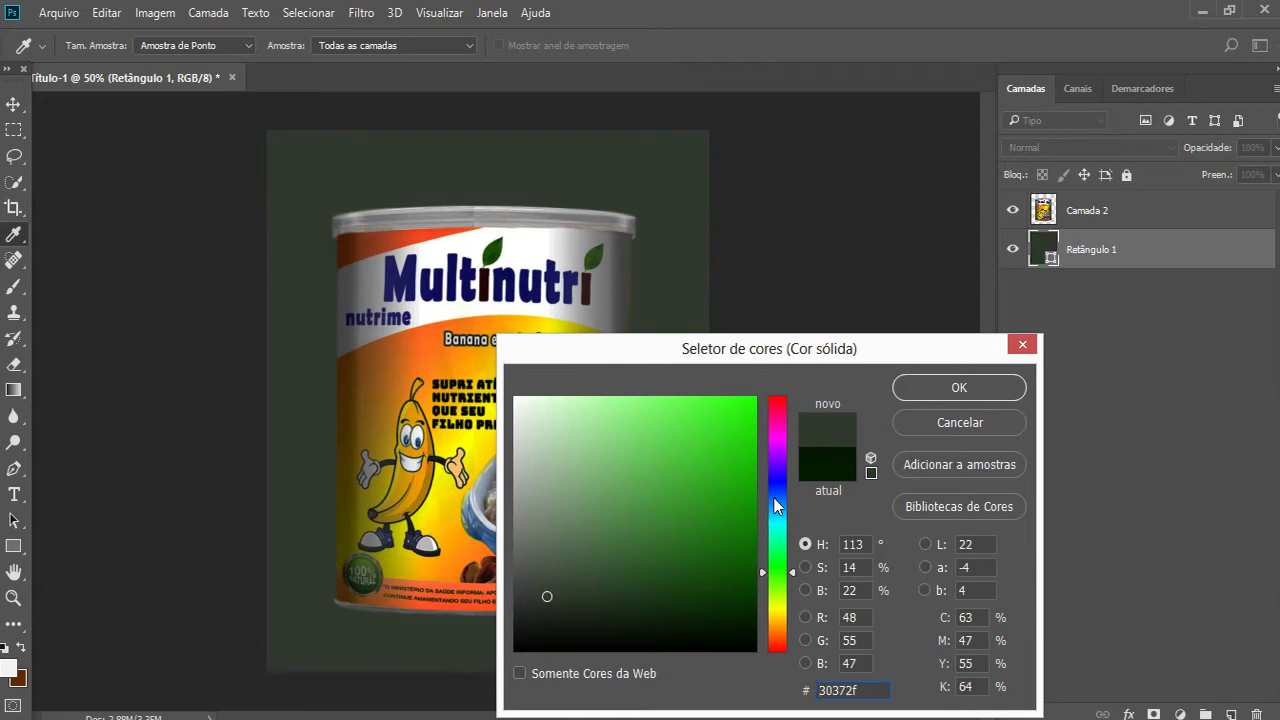
left_click_drag(785, 572, 785, 617)
left_click(680, 540)
mouse_move(680, 540)
left_mouse_down()
mouse_move(567, 535)
mouse_move(586, 491)
mouse_move(569, 529)
mouse_move(560, 483)
mouse_move(534, 469)
mouse_move(566, 471)
mouse_move(575, 487)
left_mouse_up()
left_click(962, 386)
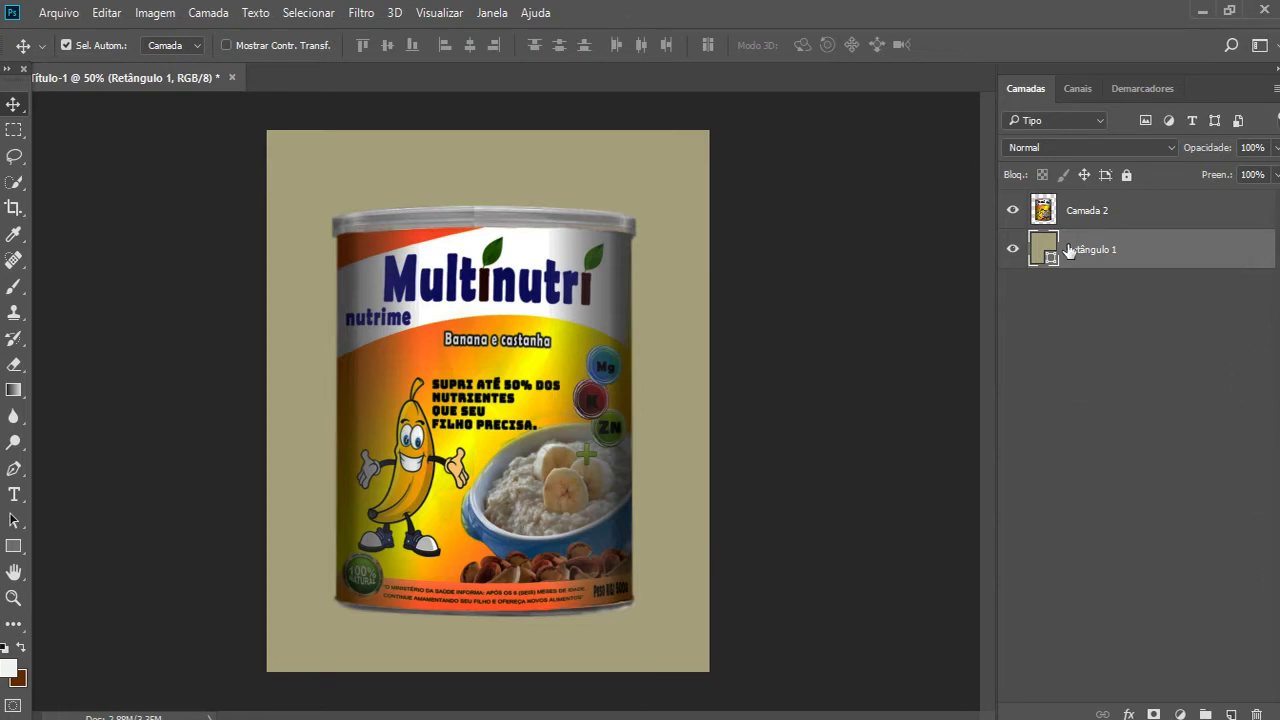
left_click(1072, 212)
- Scale the Camada 2 can down to about 87% and centre it on the background
key("ctrl+t")
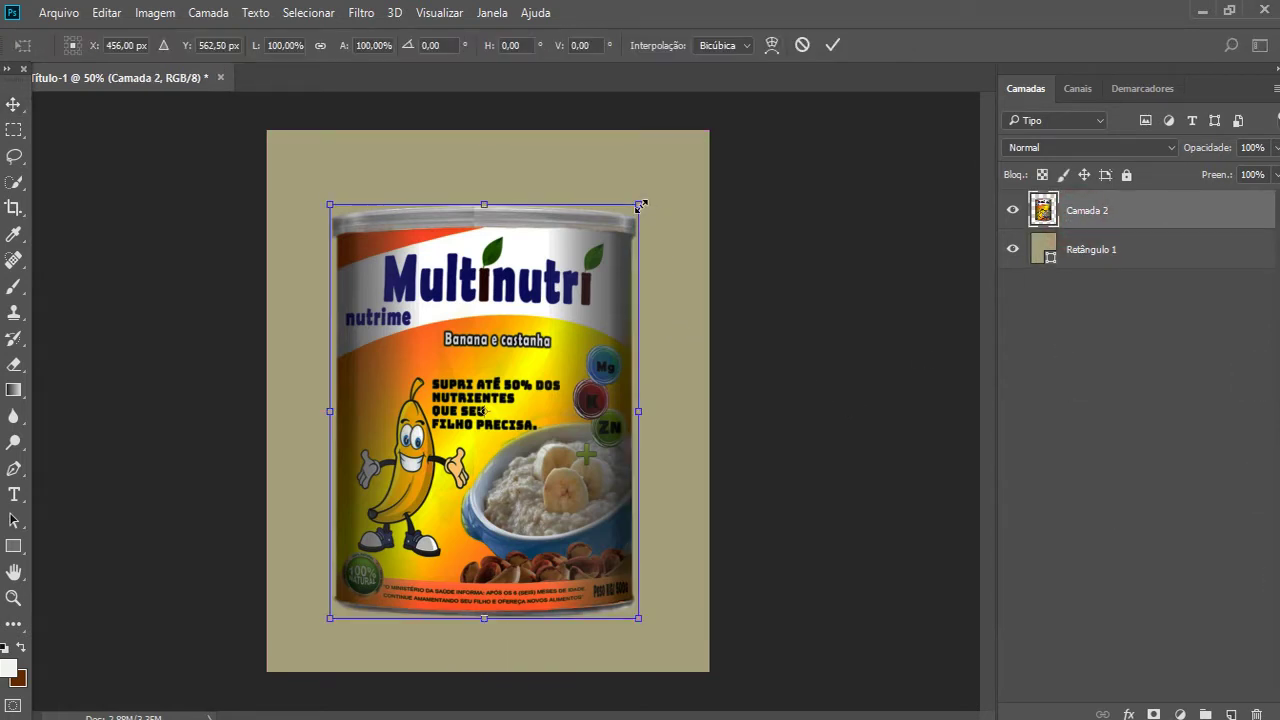
left_click_drag(640, 206, 600, 258)
left_click_drag(518, 462, 542, 442)
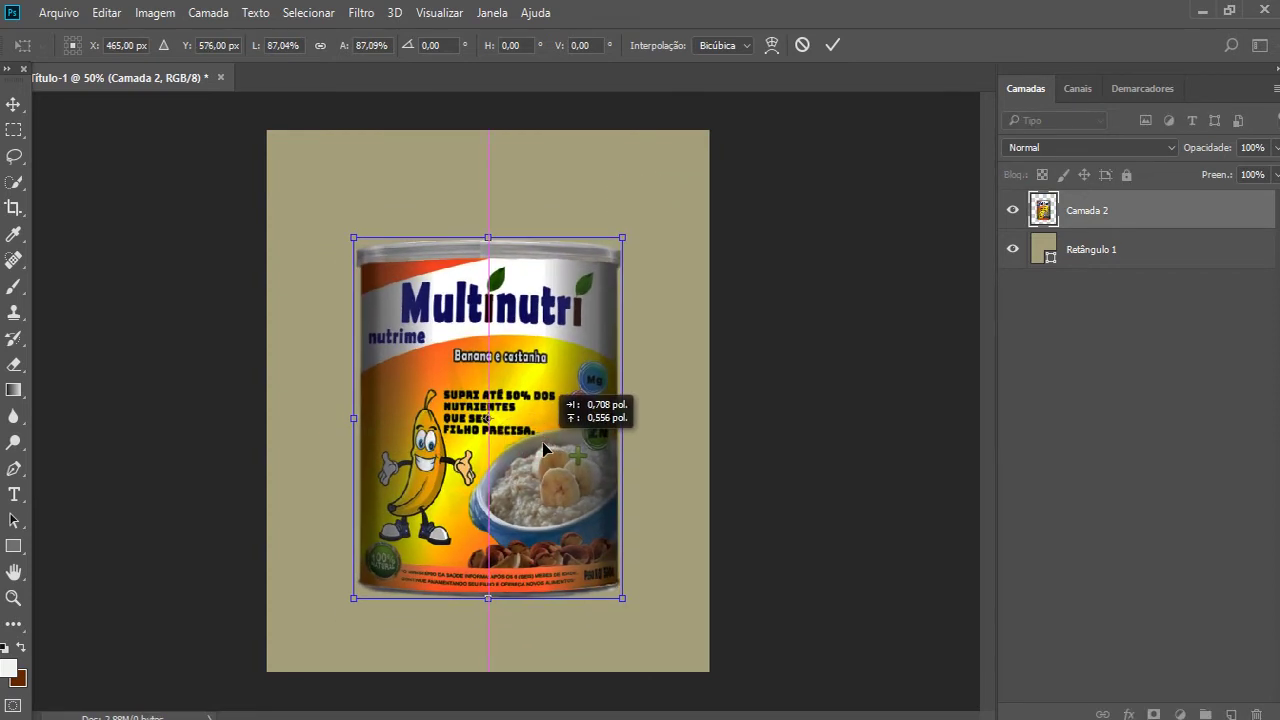
key("Return")
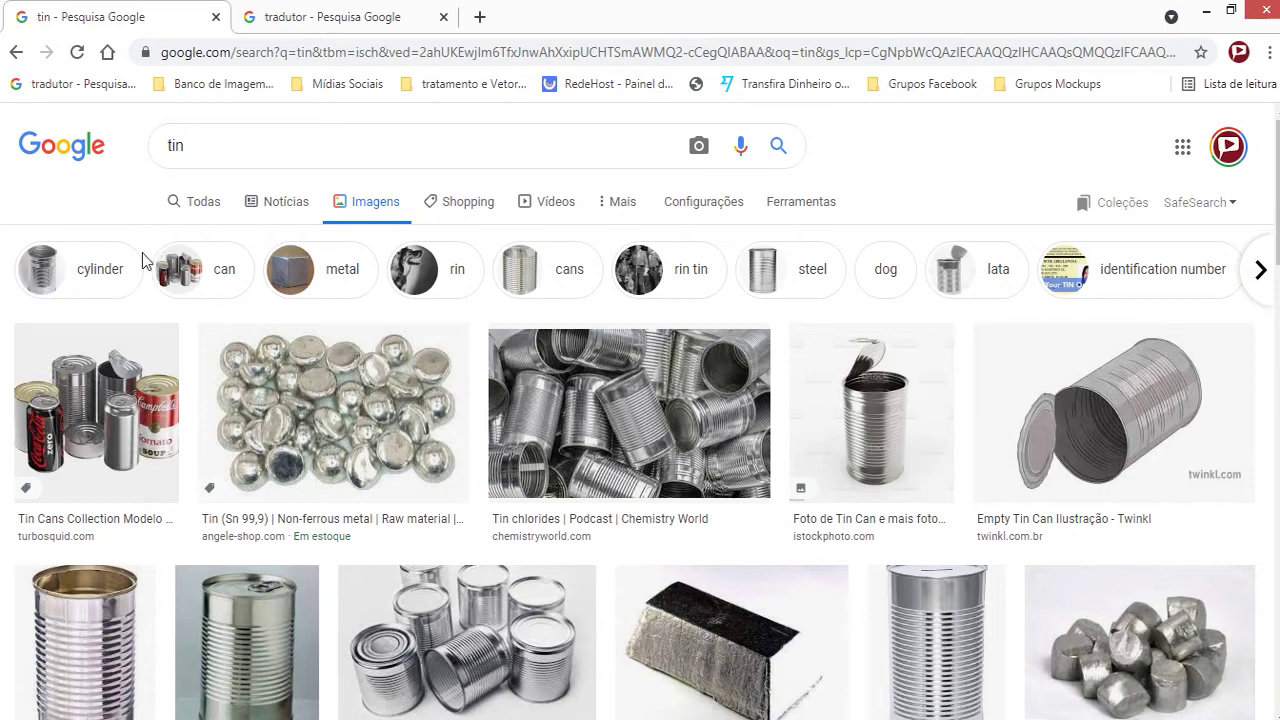
- Browse the Google Images 'tin' results and preview a ribbed tin can
scroll(560, 470, "down", 4)
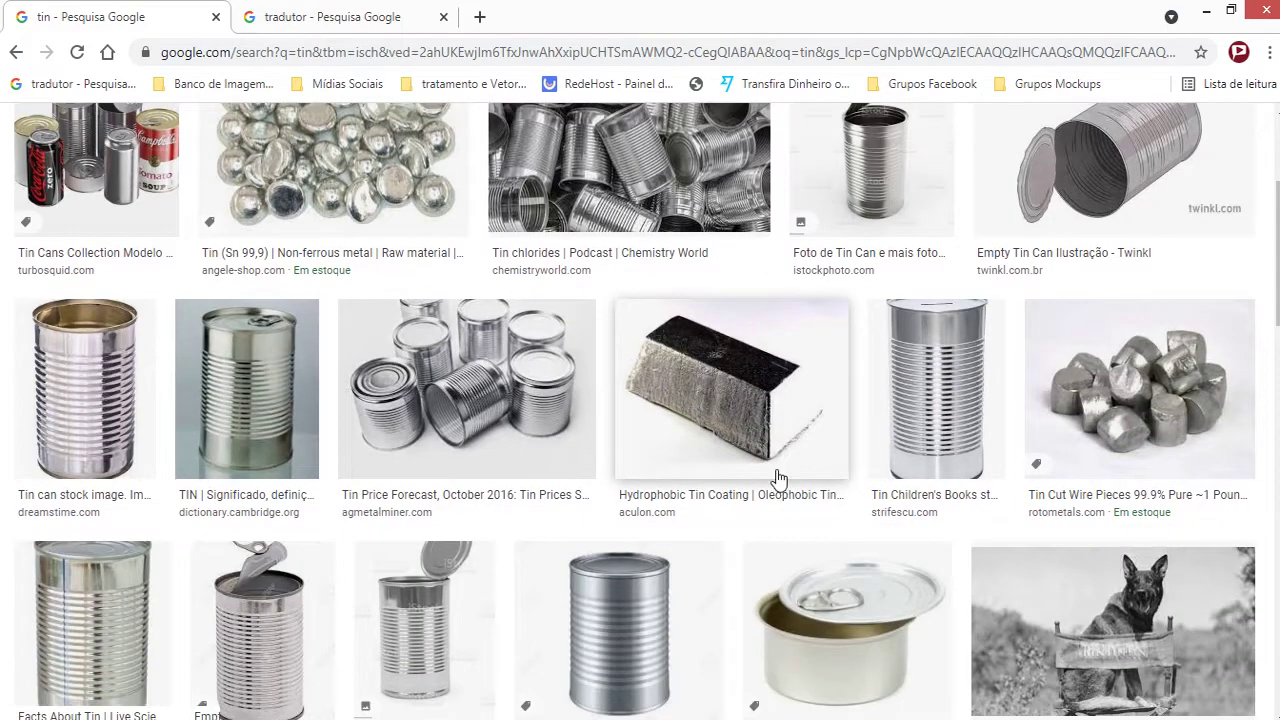
scroll(777, 480, "down", 4)
scroll(831, 451, "down", 3)
scroll(829, 446, "down", 3)
scroll(870, 490, "down", 6)
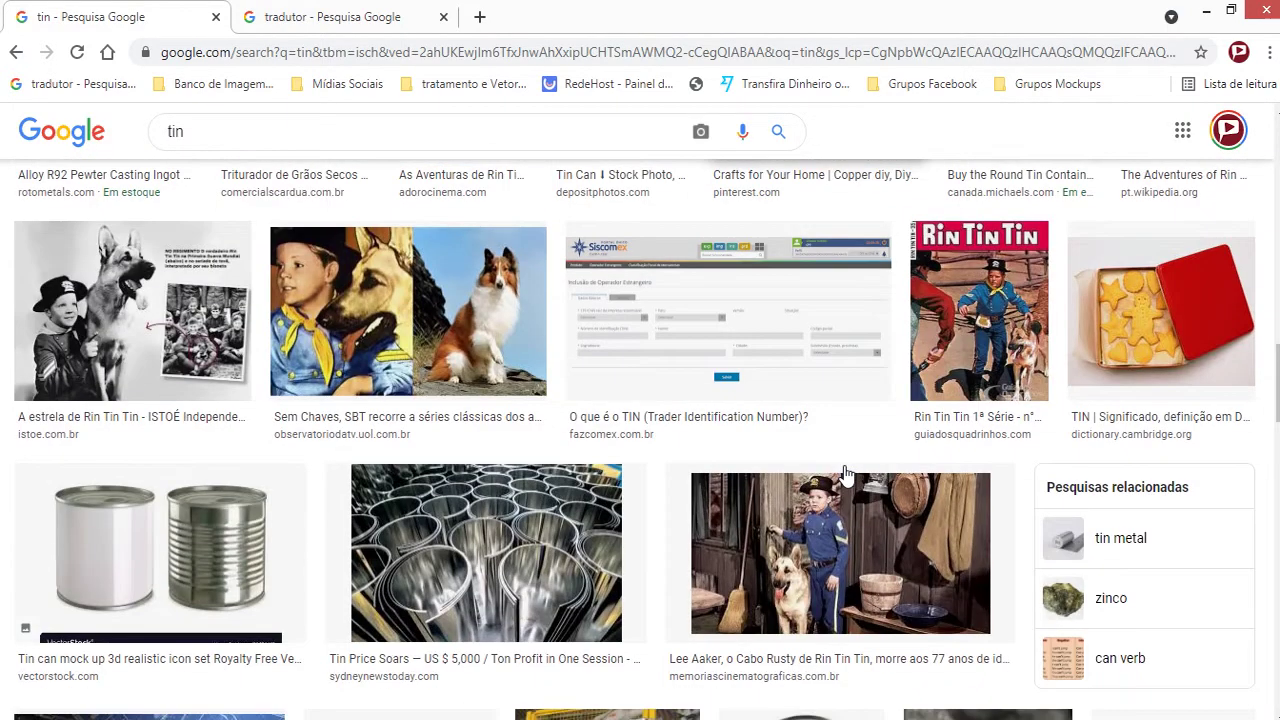
scroll(857, 505, "up", 5)
scroll(870, 470, "down", 2)
scroll(880, 453, "down", 5)
scroll(884, 440, "down", 2)
scroll(886, 432, "down", 5)
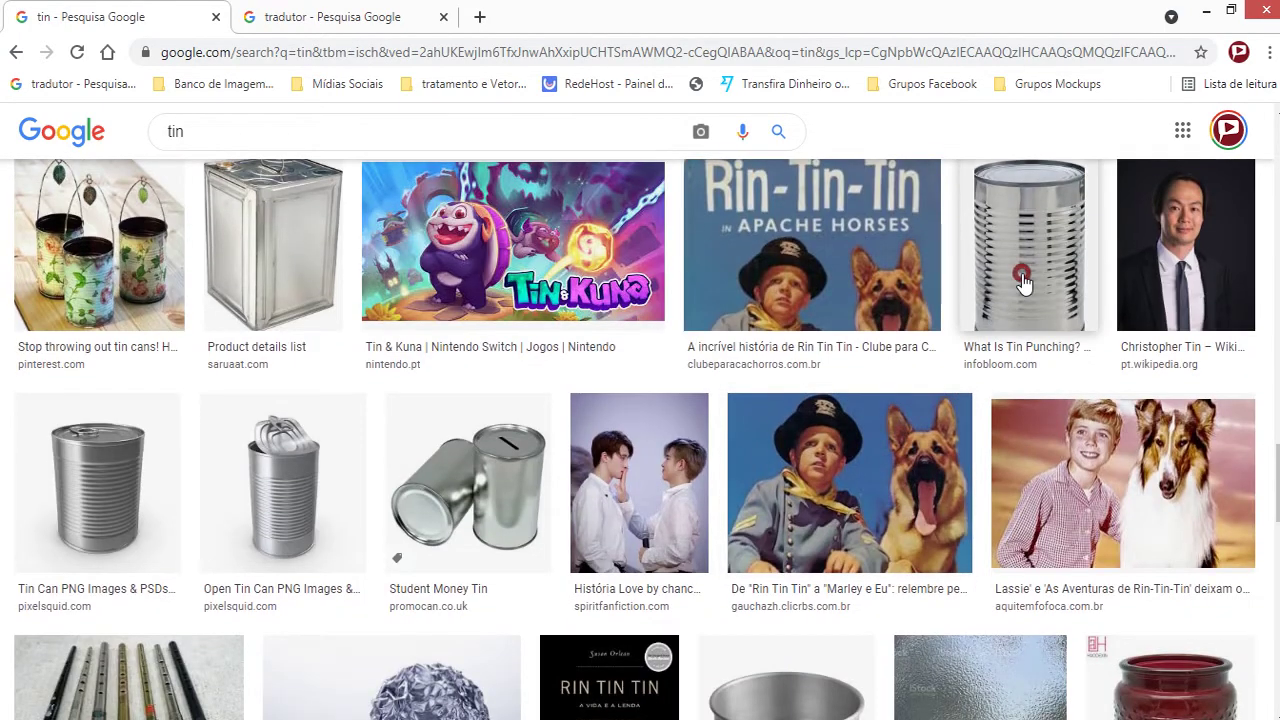
left_click(1020, 283)
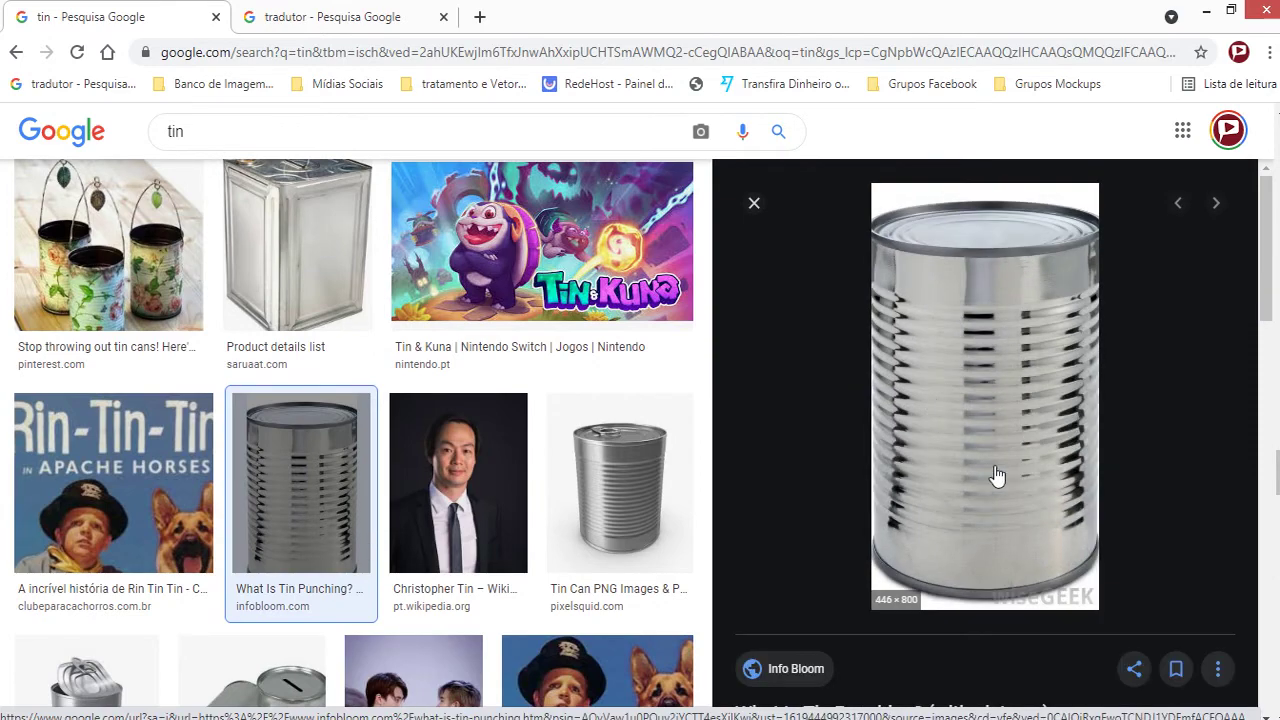
scroll(558, 362, "down", 5)
scroll(558, 362, "up", 3)
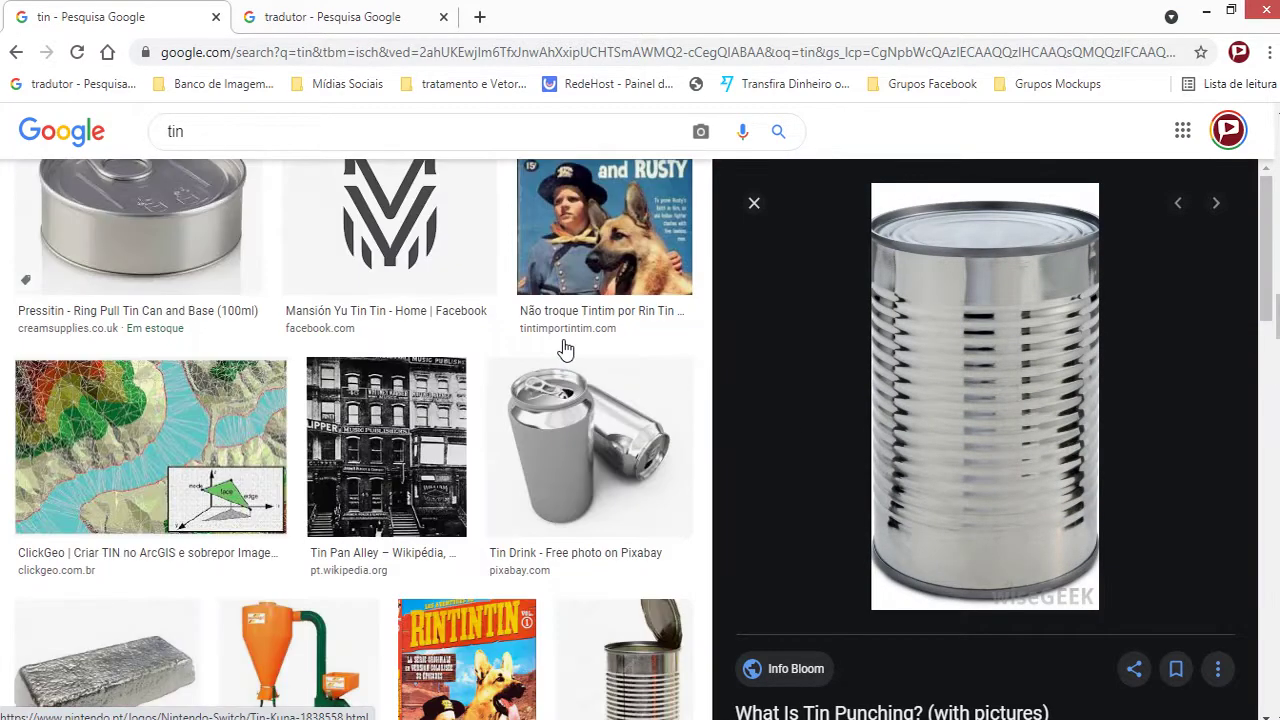
scroll(563, 349, "up", 3)
scroll(657, 257, "up", 3)
scroll(707, 180, "up", 1)
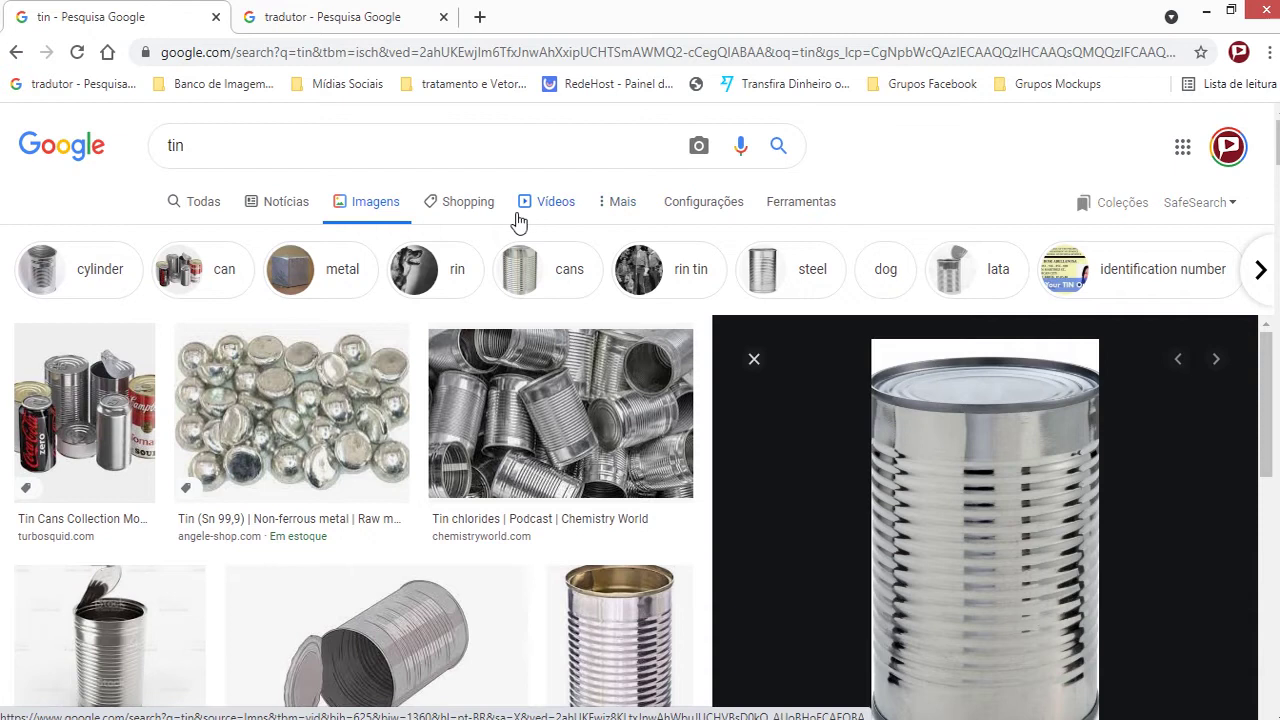
- Filter the 'tin' image results to Large size and preview the CanTastic ribbed can
left_click(780, 208)
left_click(176, 238)
left_click(204, 310)
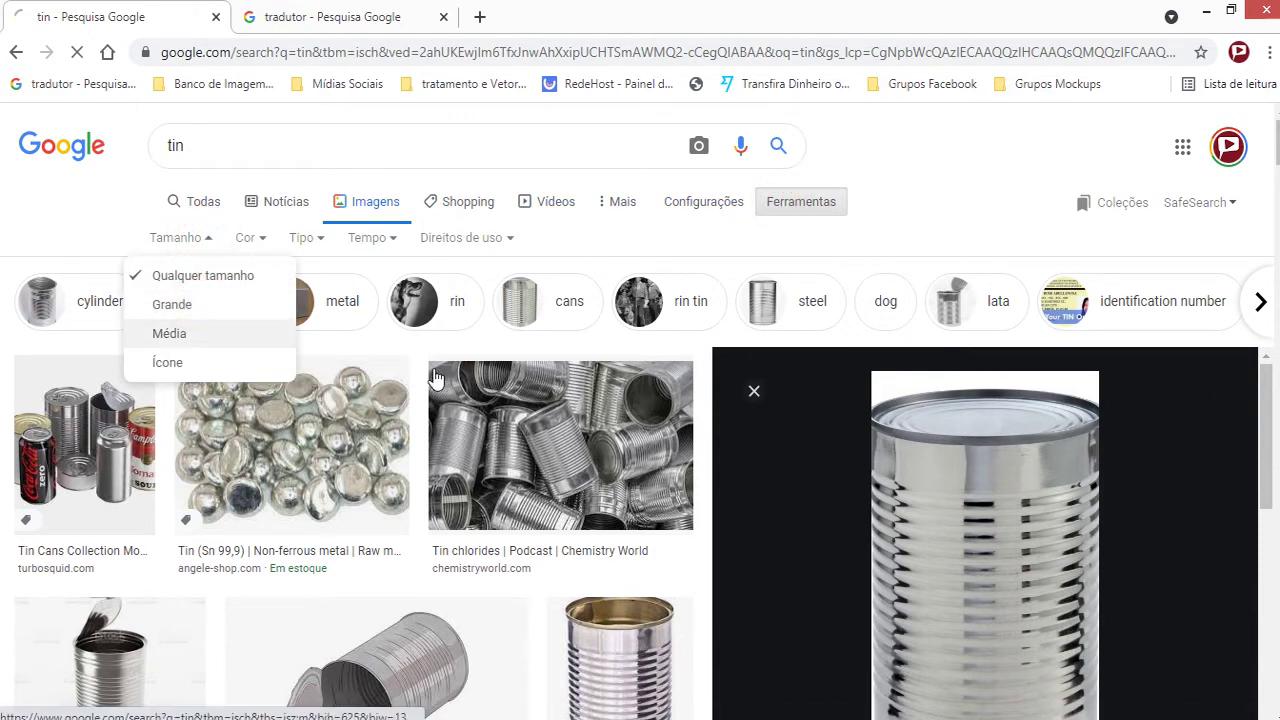
scroll(903, 414, "down", 5)
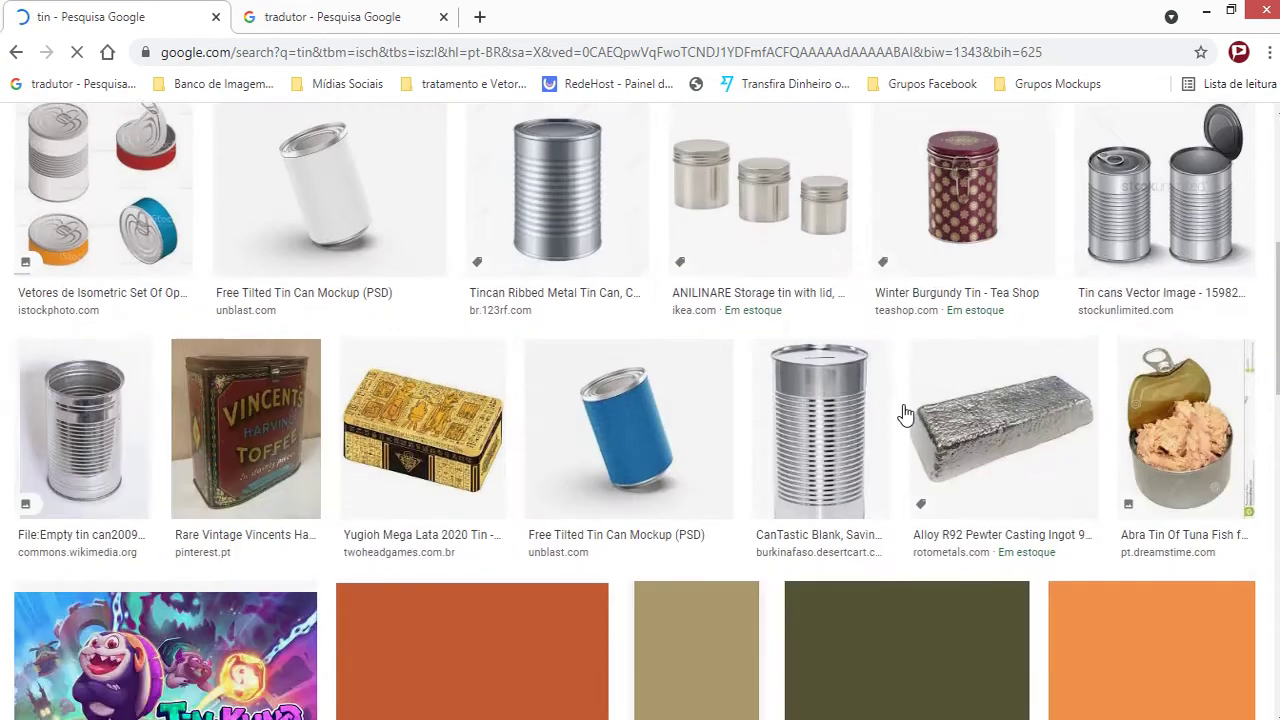
scroll(890, 360, "down", 3)
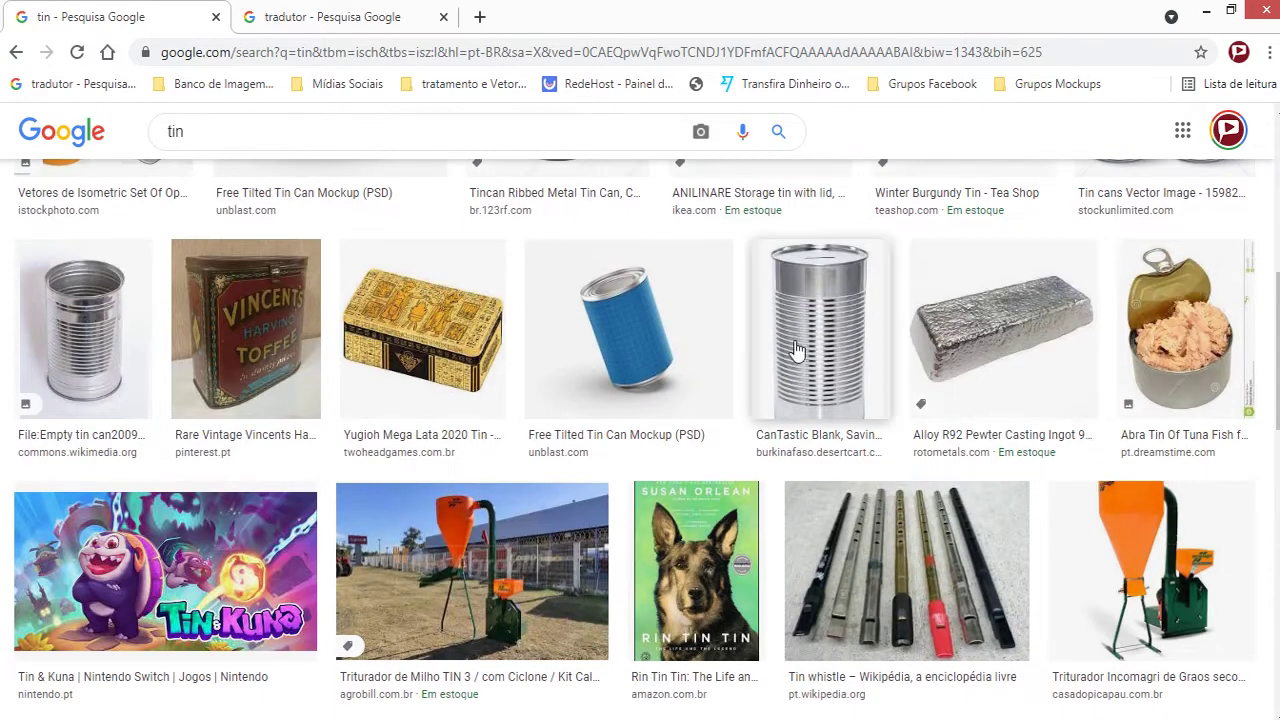
left_click(877, 354)
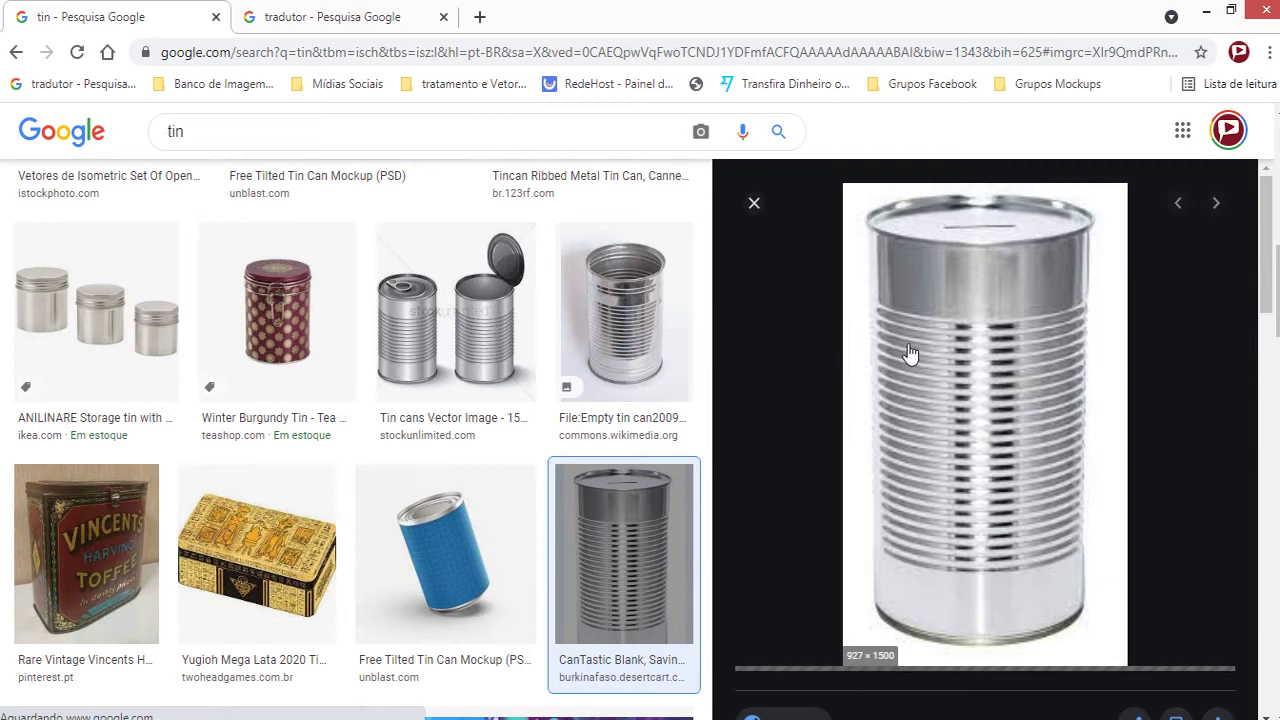
- Copy the CanTastic tin image and paste it into Photoshop as Camada 3
right_click(1046, 402)
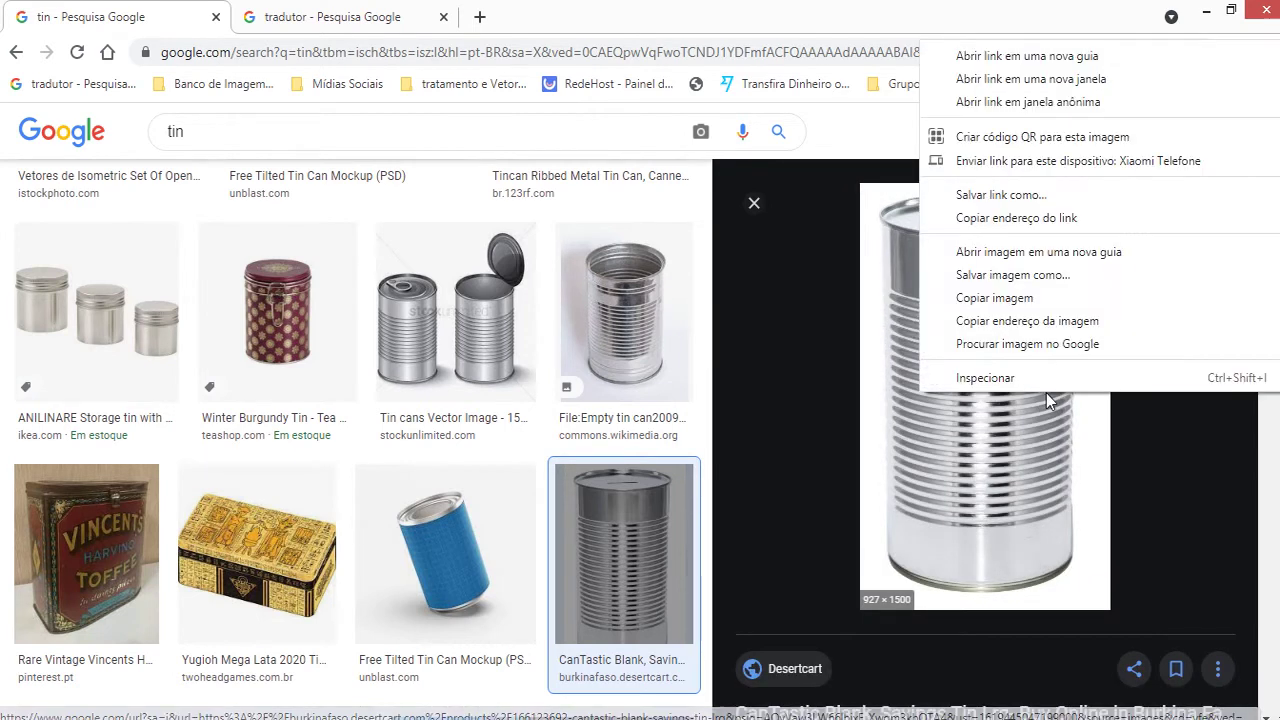
left_click(1011, 297)
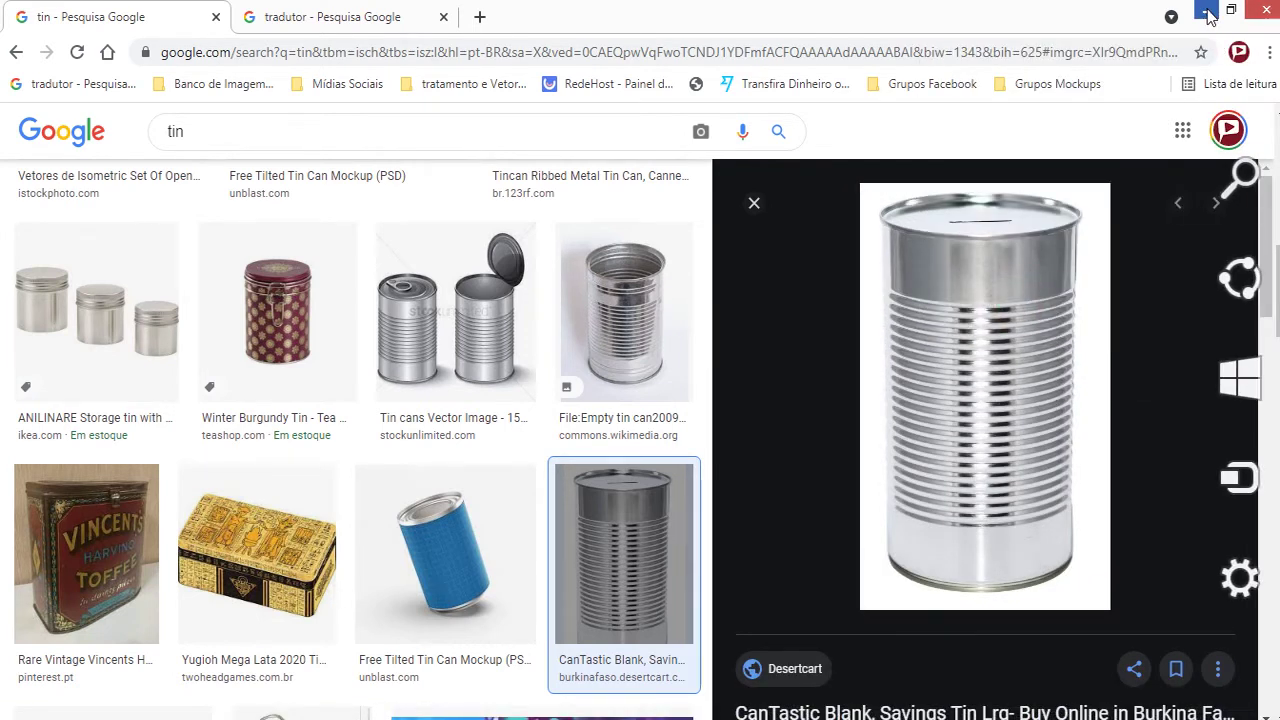
left_click(1206, 10)
key("ctrl+v")
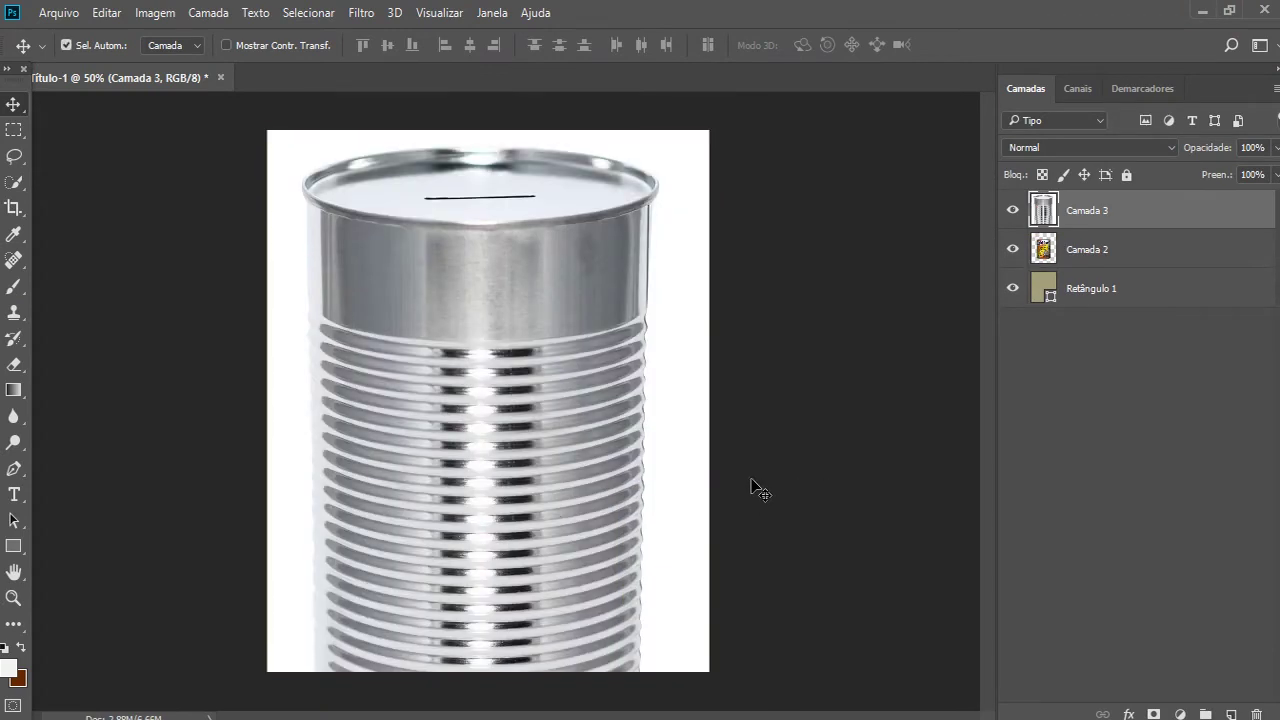
- Scale the pasted tin to about 77% and move it up and right
key("ctrl+t")
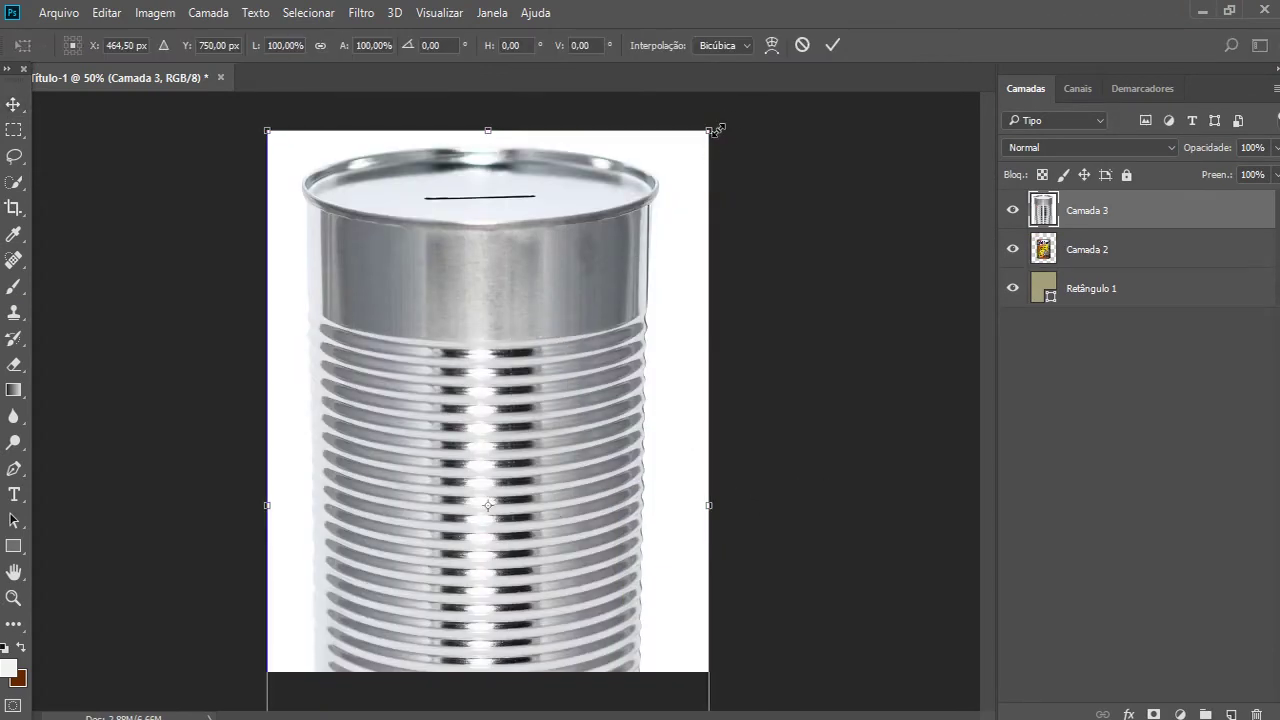
left_click_drag(716, 129, 609, 300)
mouse_move(546, 457)
left_mouse_down()
mouse_move(586, 251)
mouse_move(562, 269)
left_mouse_up()
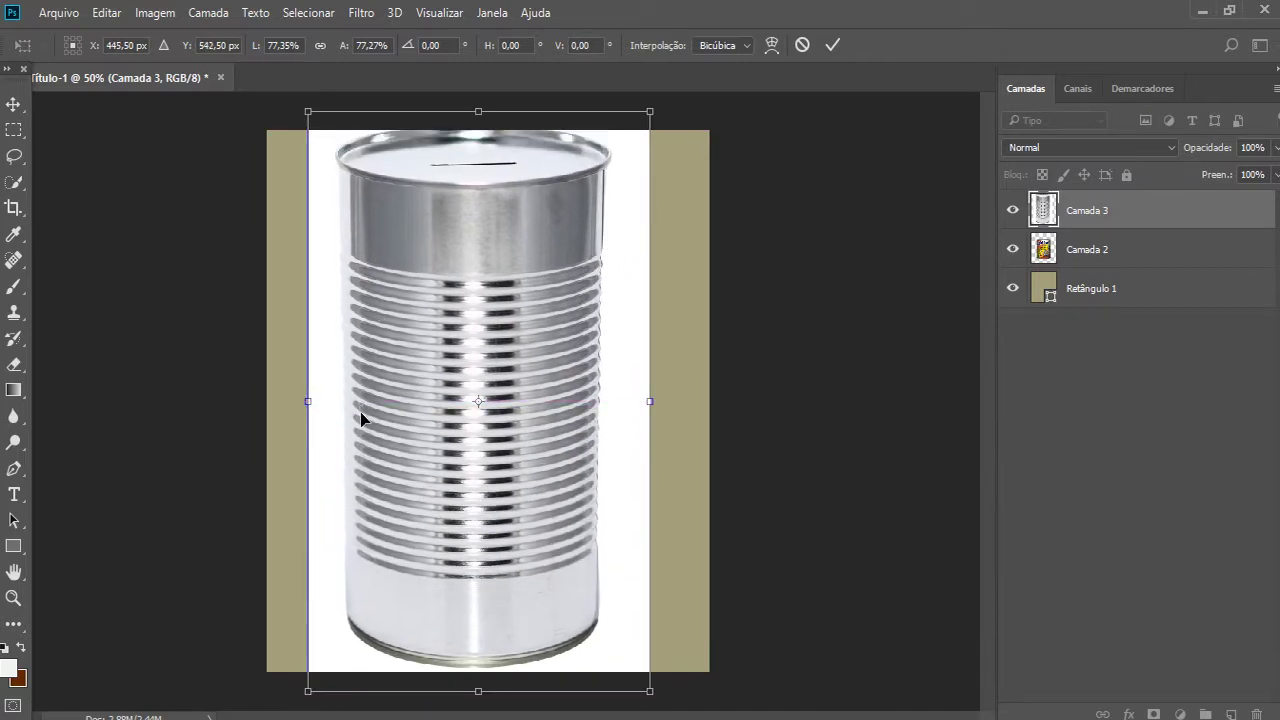
key("Return")
- Copy the tin's ribbed body onto its own layer and delete the full tin layer Camada 3
left_click(13, 130)
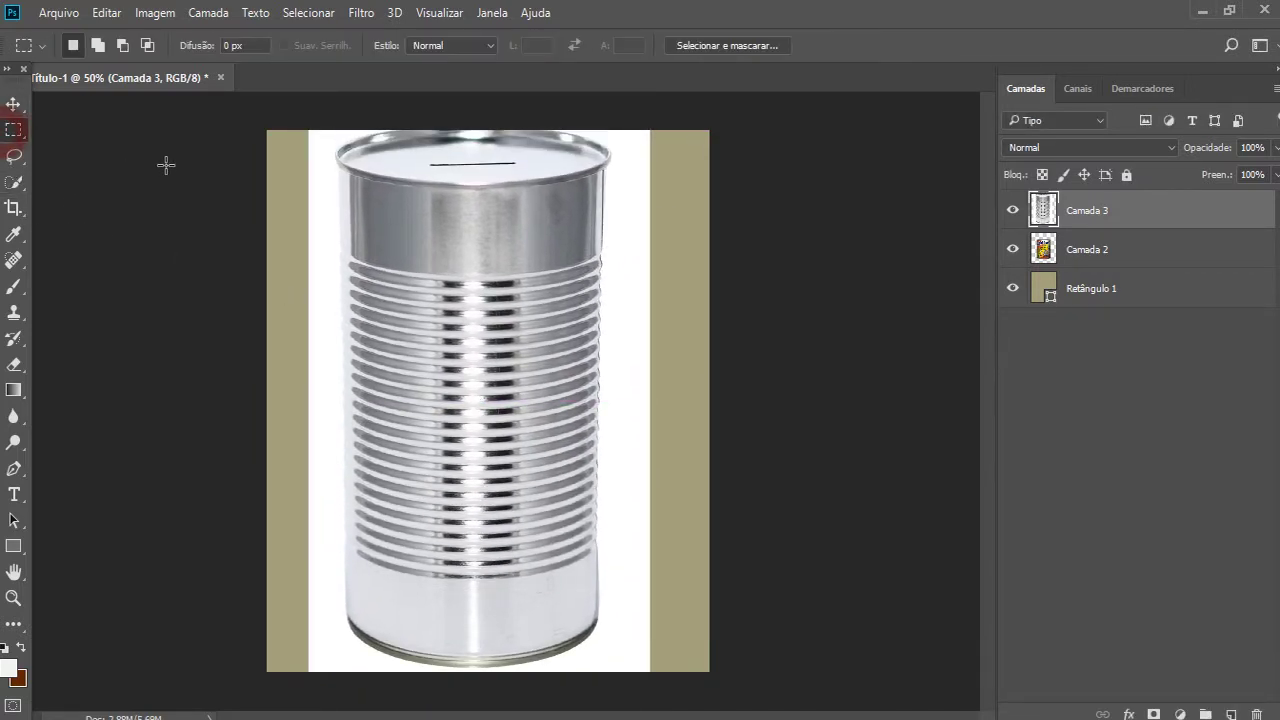
left_click_drag(331, 179, 628, 621)
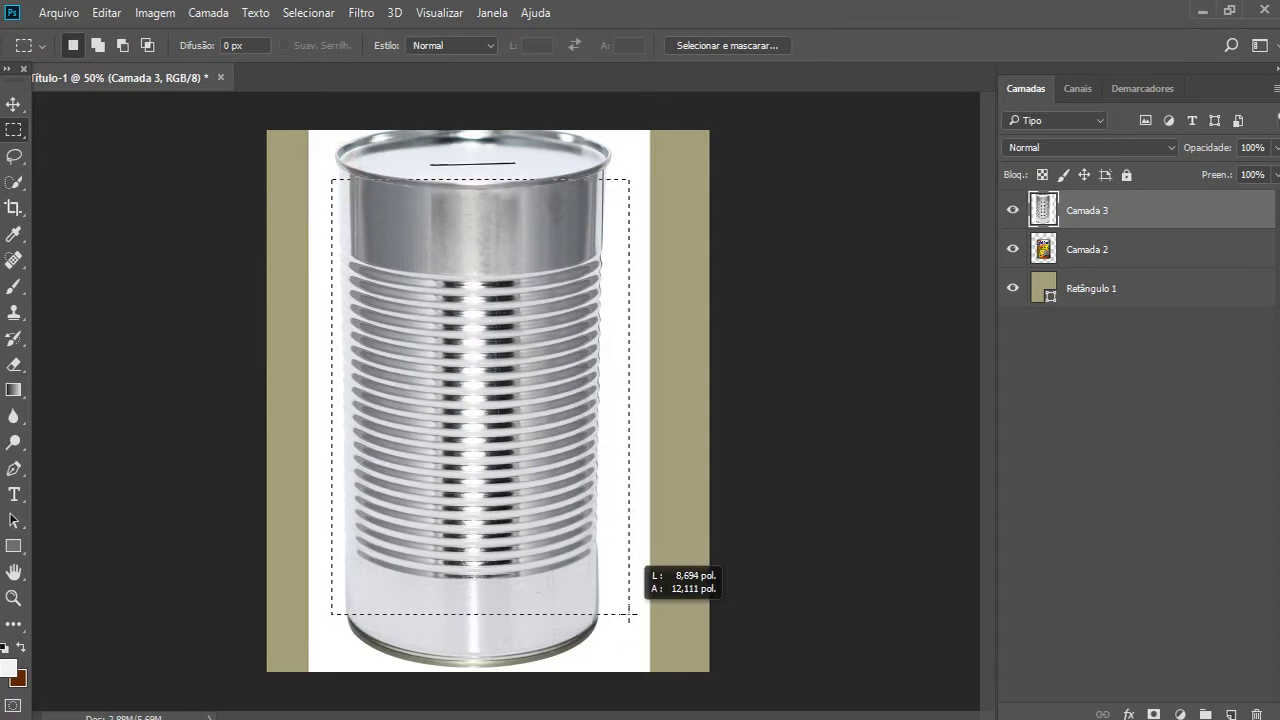
left_click_drag(628, 621, 627, 612)
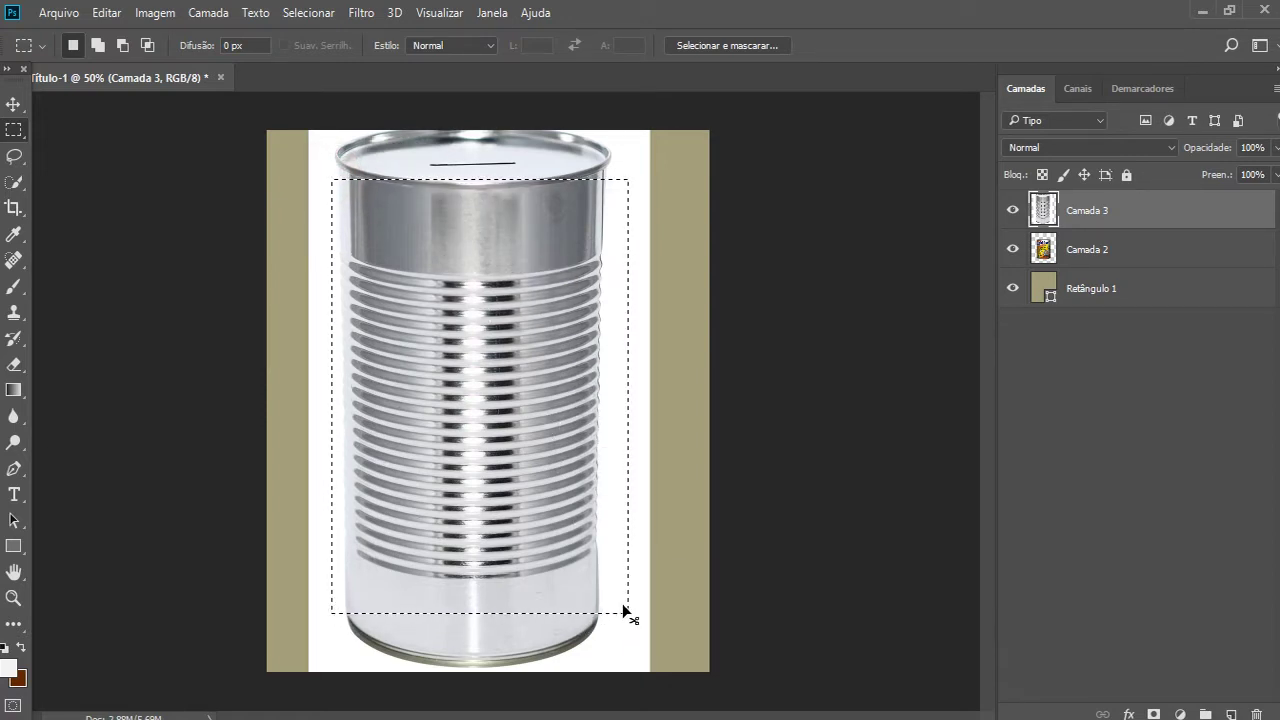
key("ctrl+j")
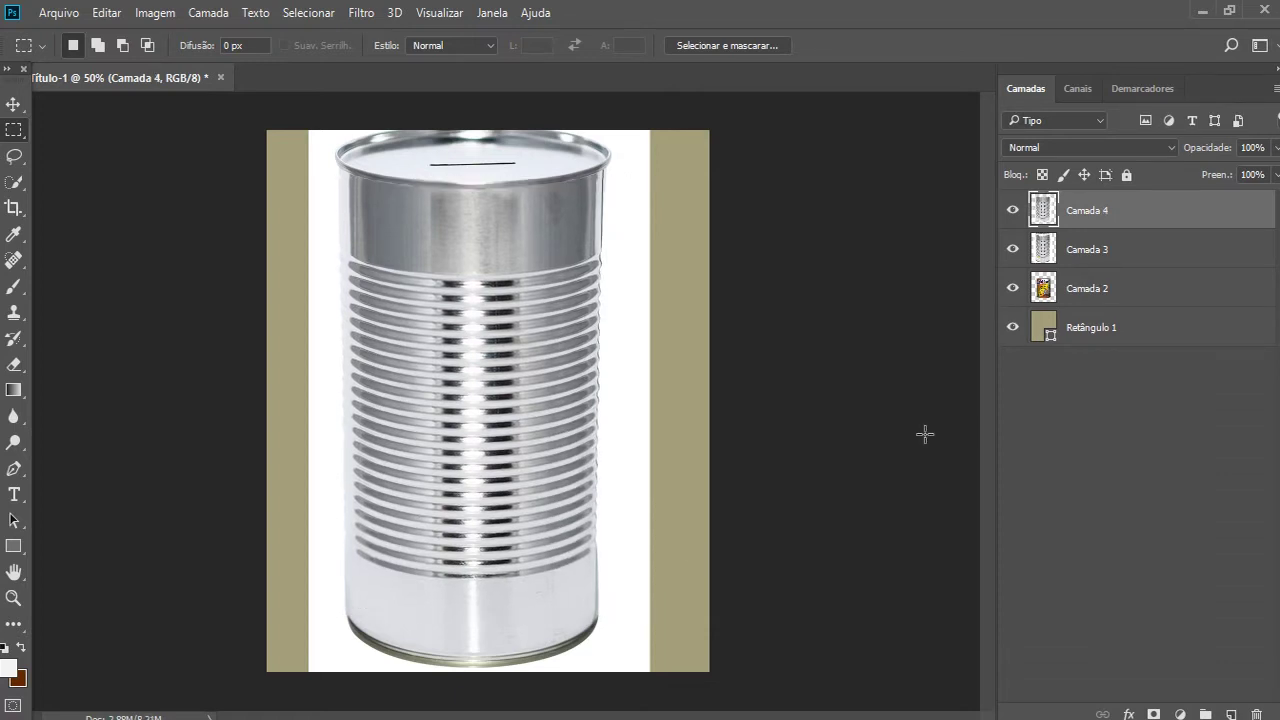
left_click(1086, 252)
key("Delete")
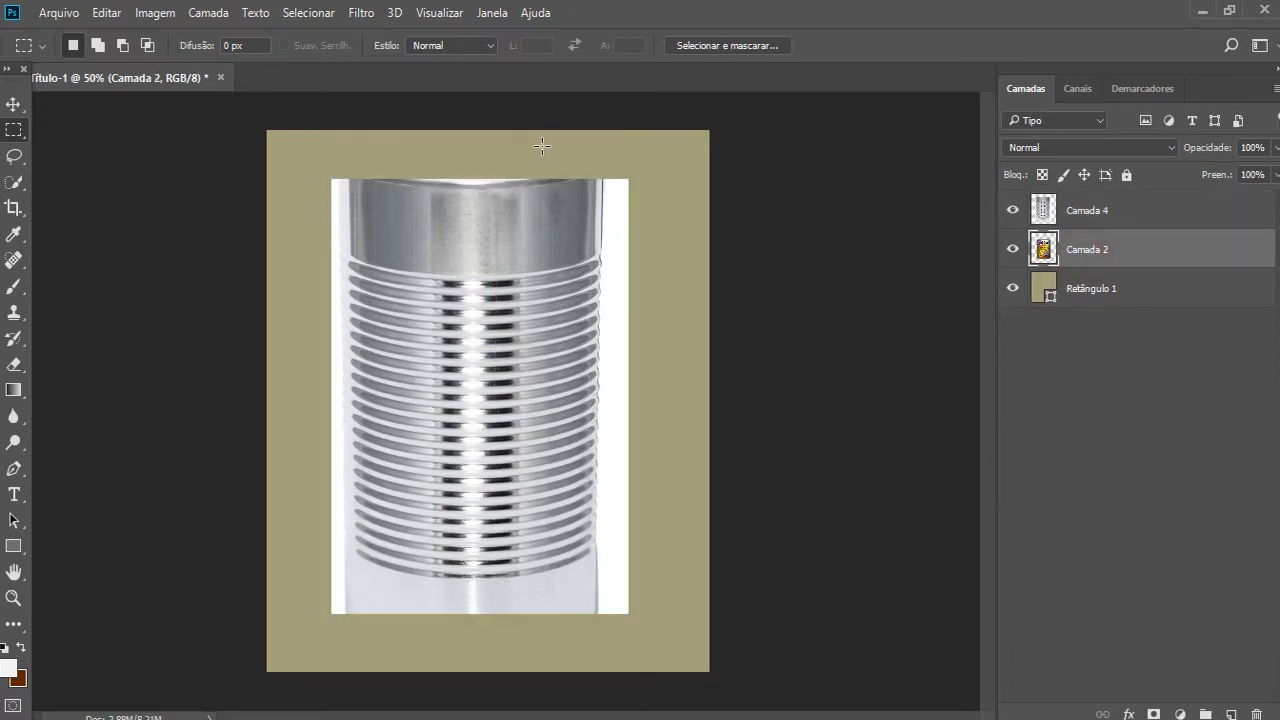
- Delete a thin strip across the top of the Camada 4 tin section
left_click_drag(305, 157, 681, 186)
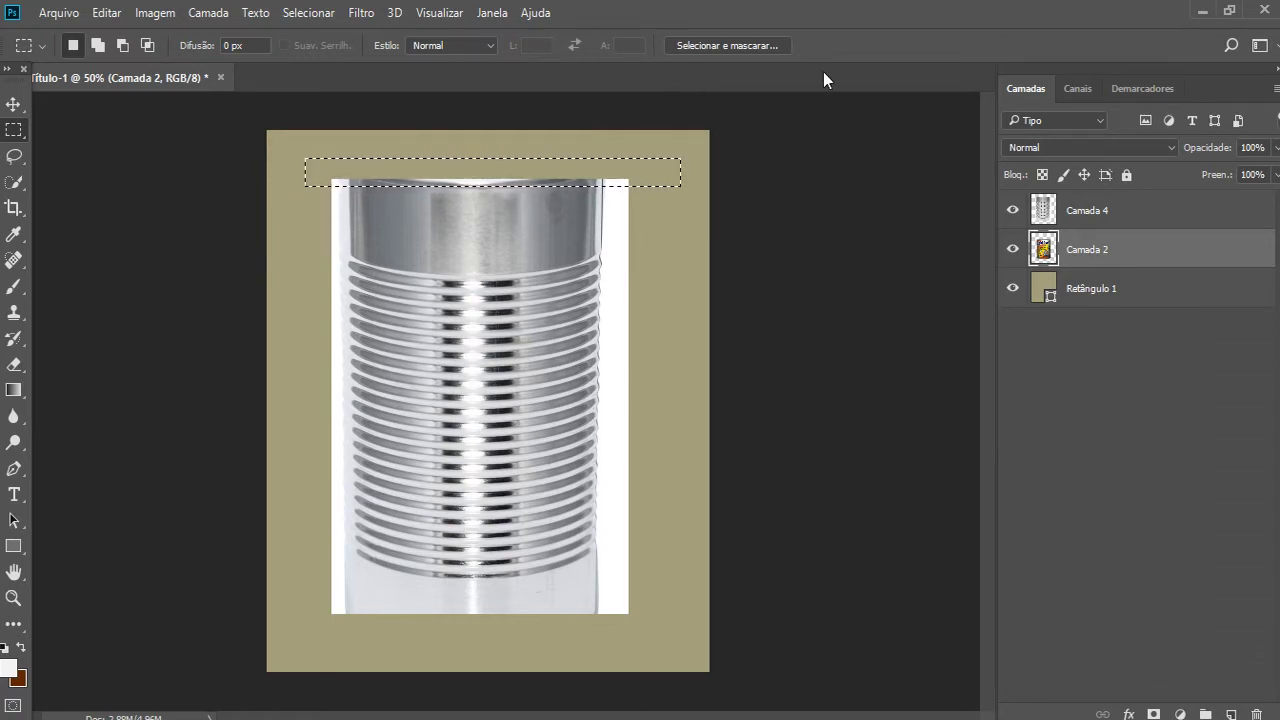
left_click(1108, 215)
key("Delete")
left_click(528, 163)
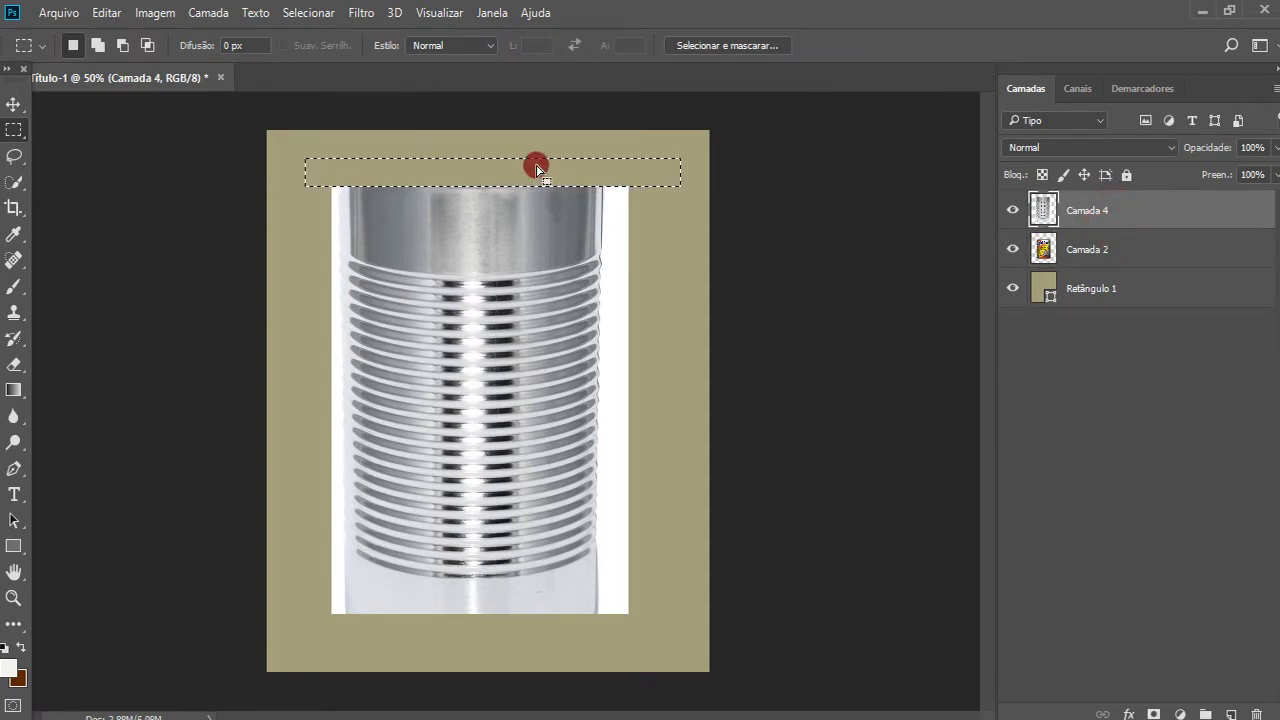
- Copy the tin body without its white side margins to a new layer, Camada 5
left_click(340, 189)
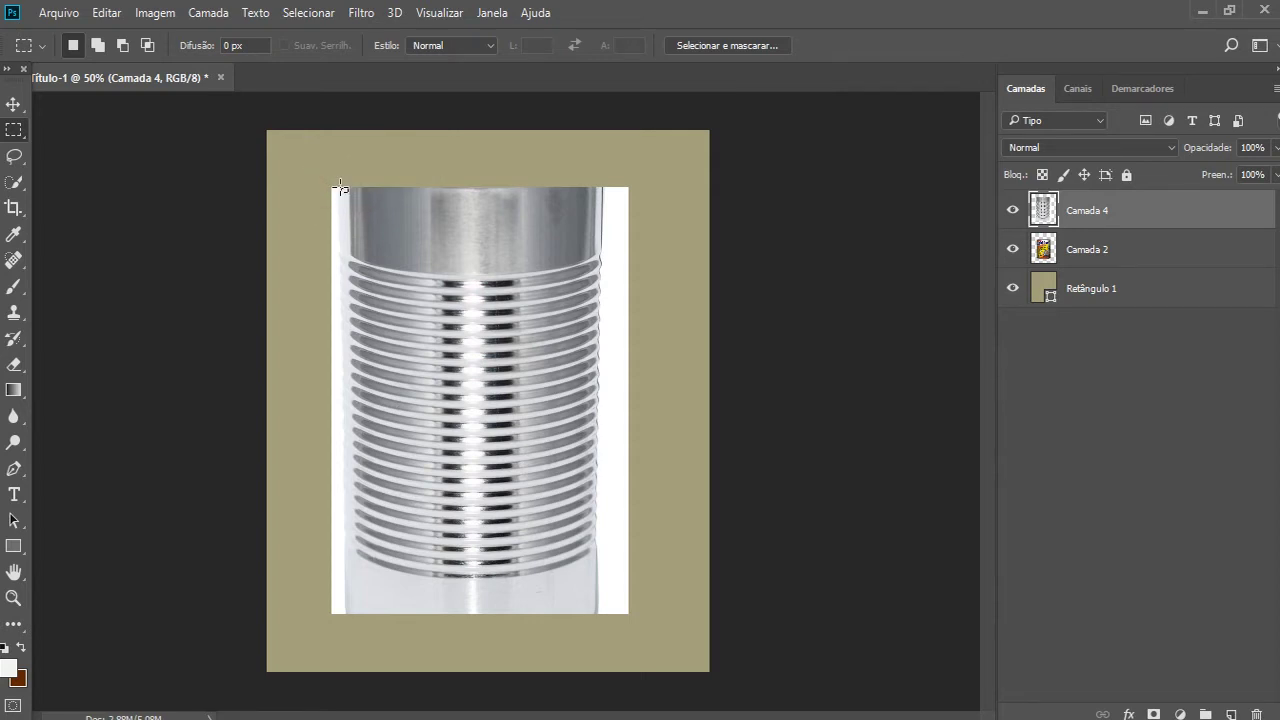
left_click_drag(341, 188, 594, 614)
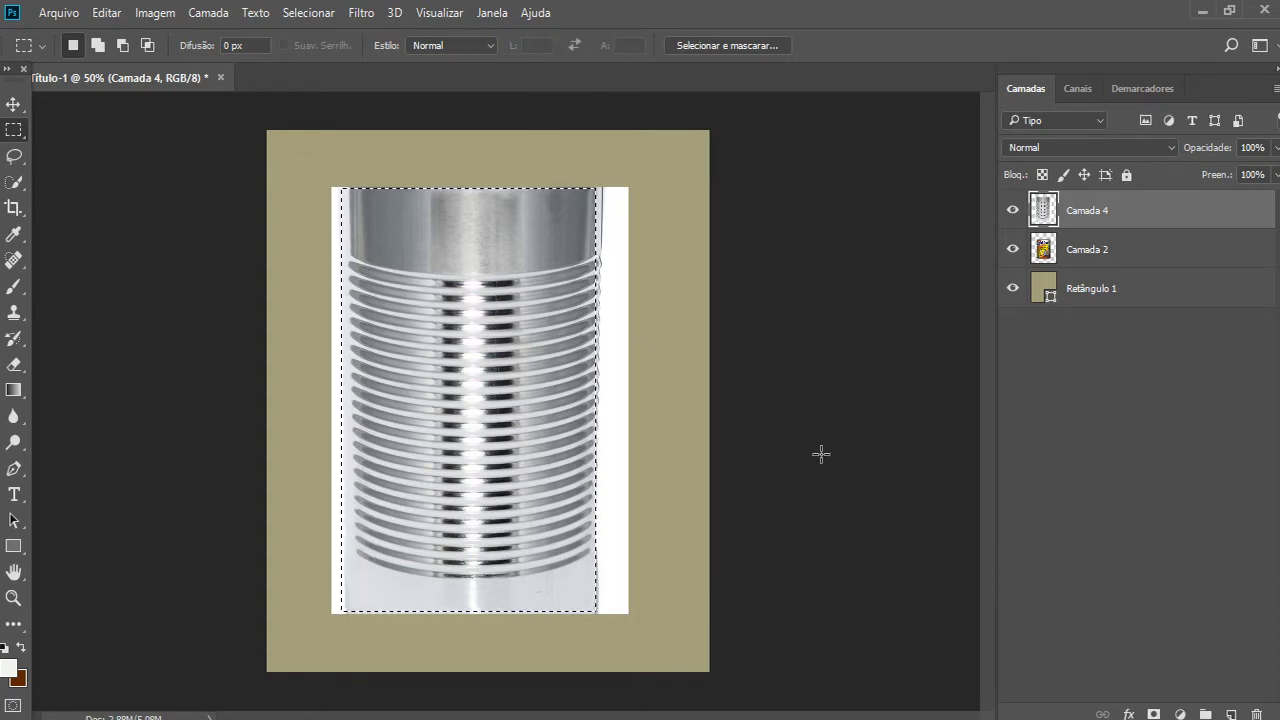
key("Right")
key("Right")
key("Right")
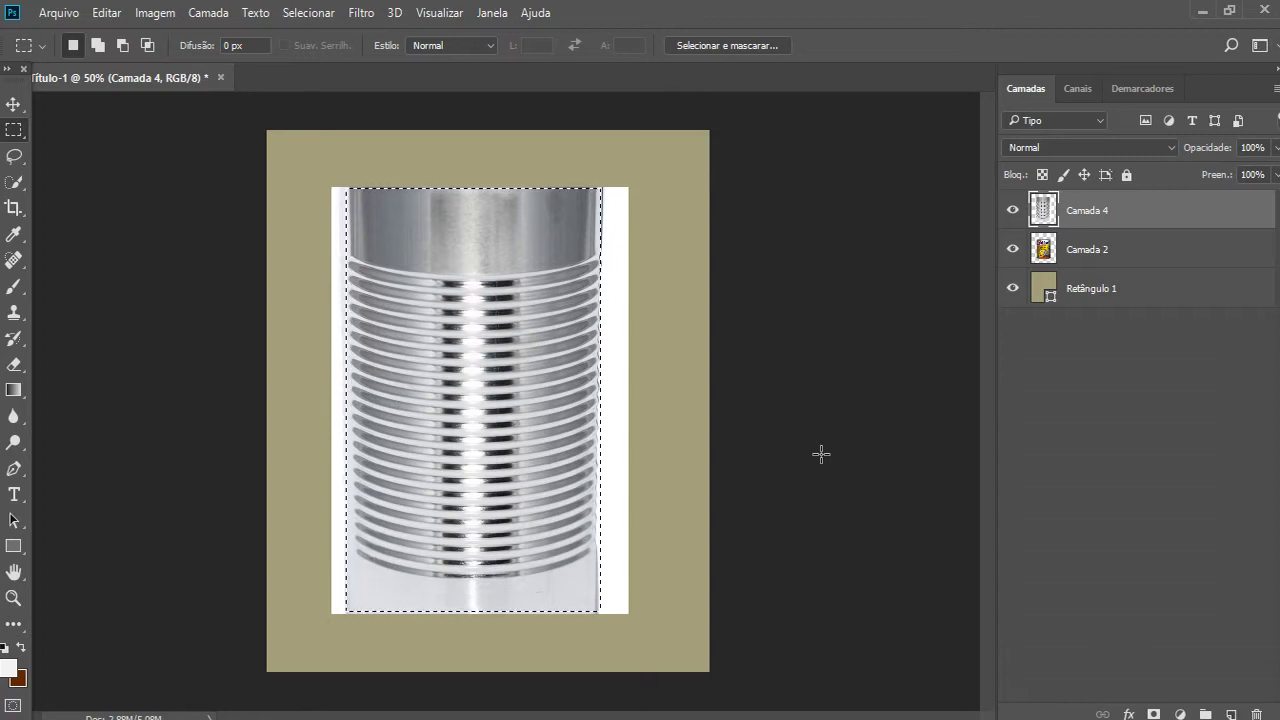
key("ctrl+t")
left_click_drag(594, 400, 607, 400)
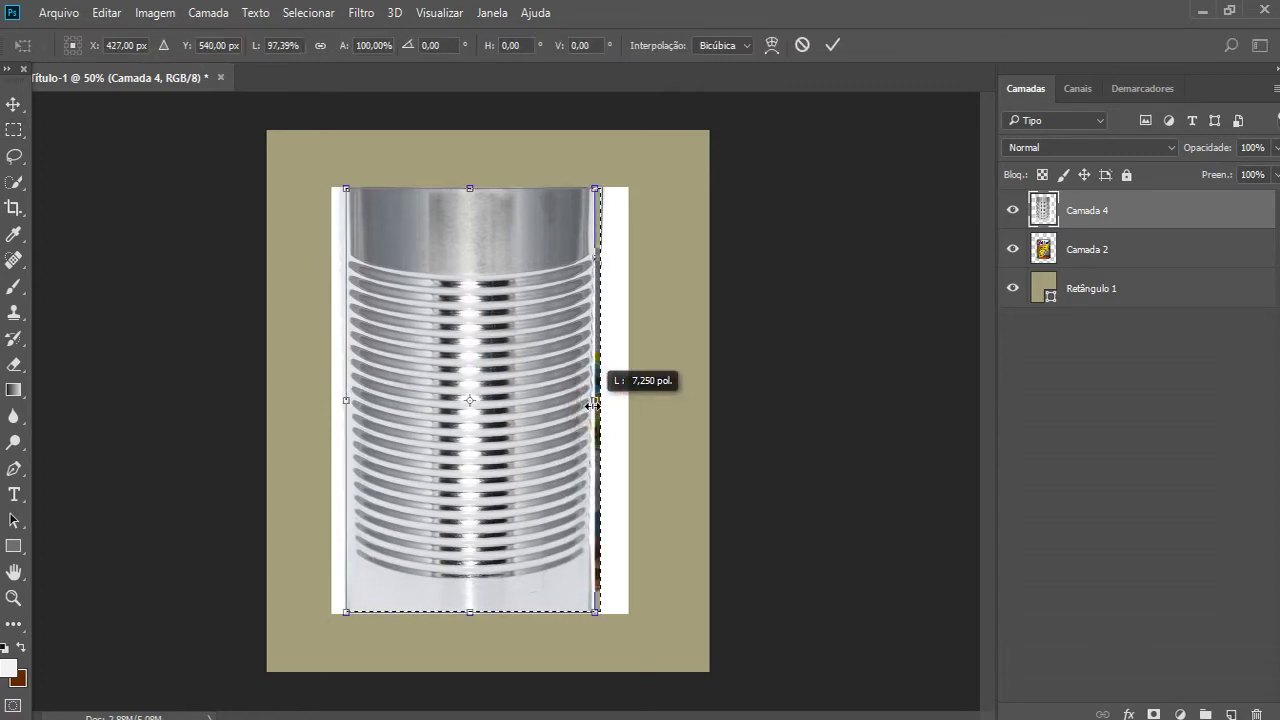
key("ctrl+z")
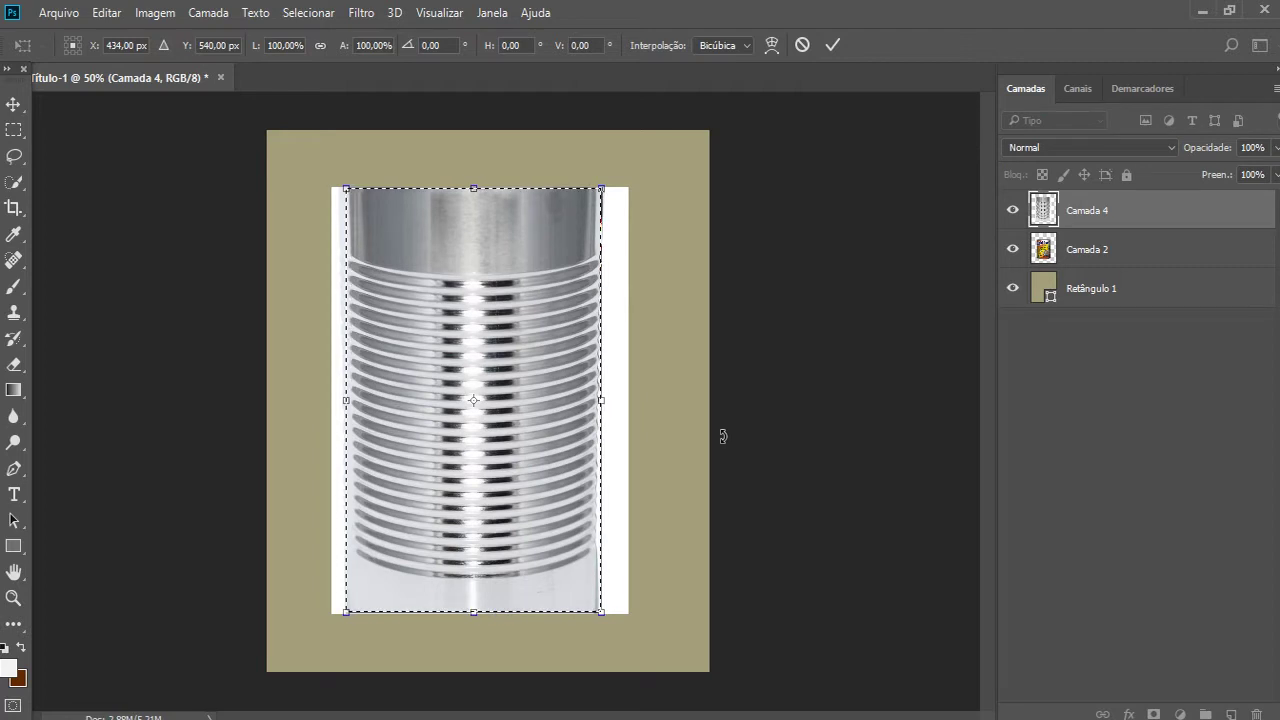
key("Return")
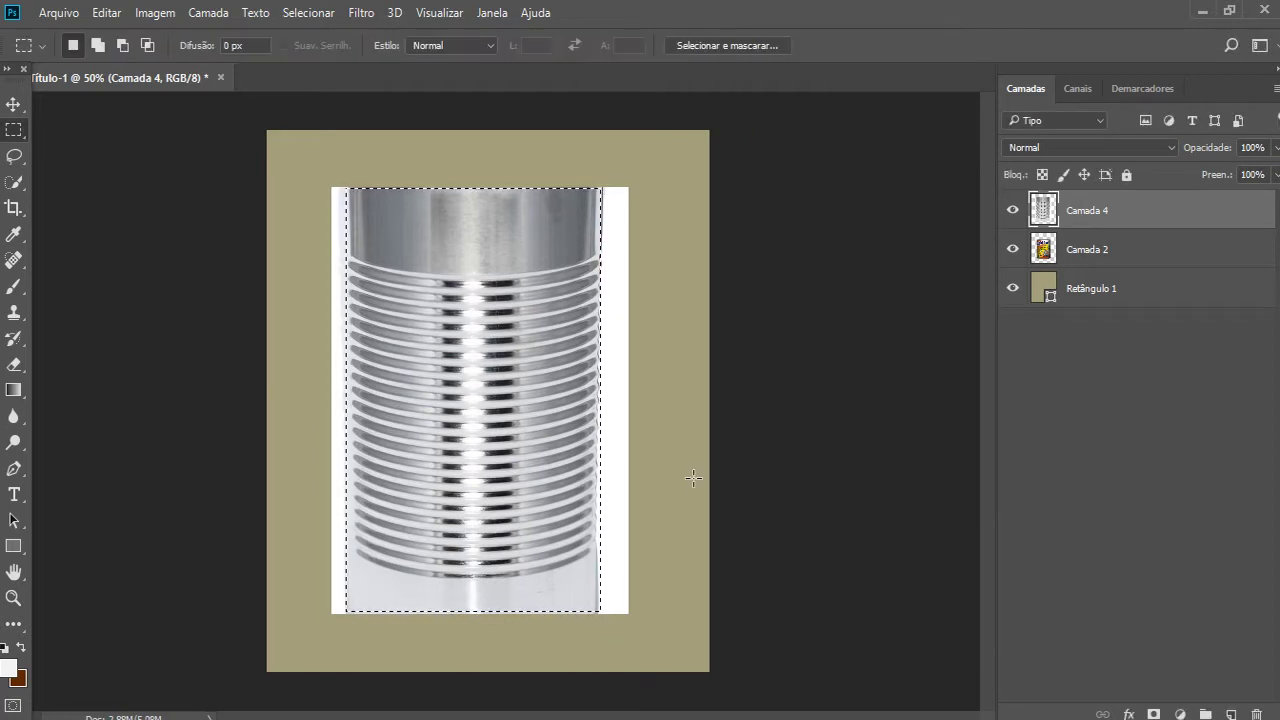
key("ctrl+j")
left_click(1108, 240)
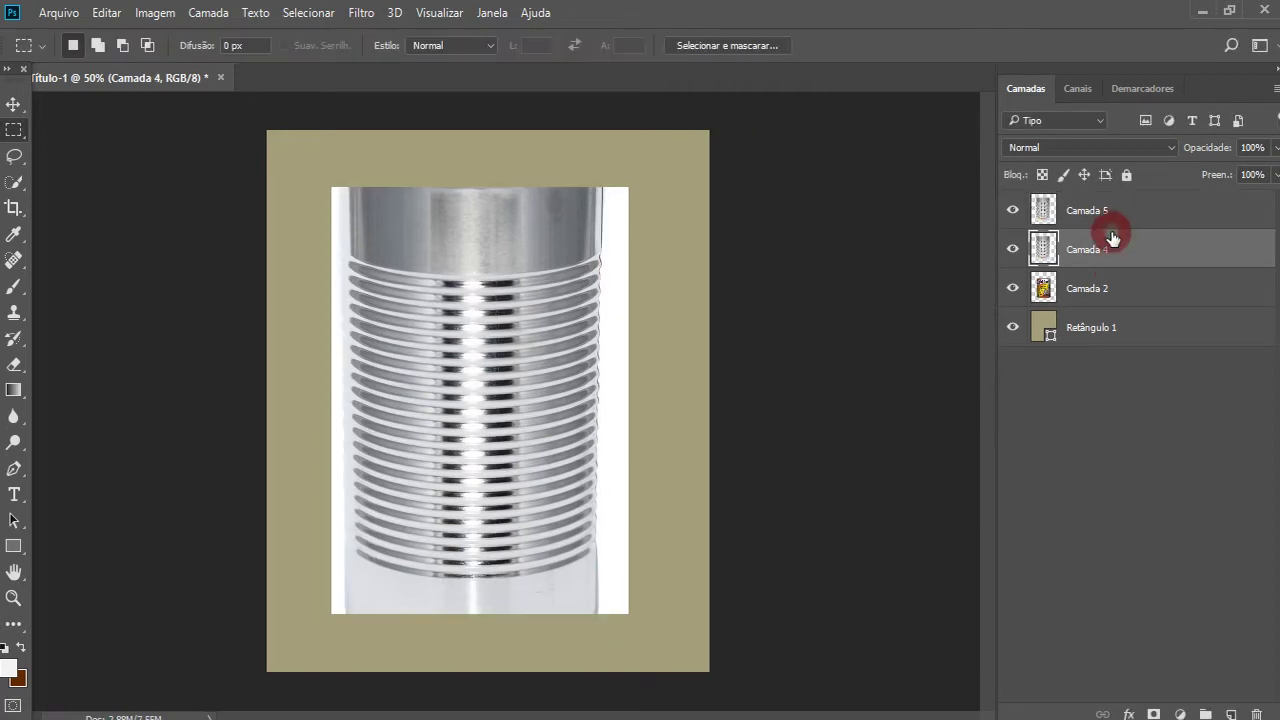
- Delete the white-backed Camada 4 and select Camada 5 with the Move tool
key("Delete")
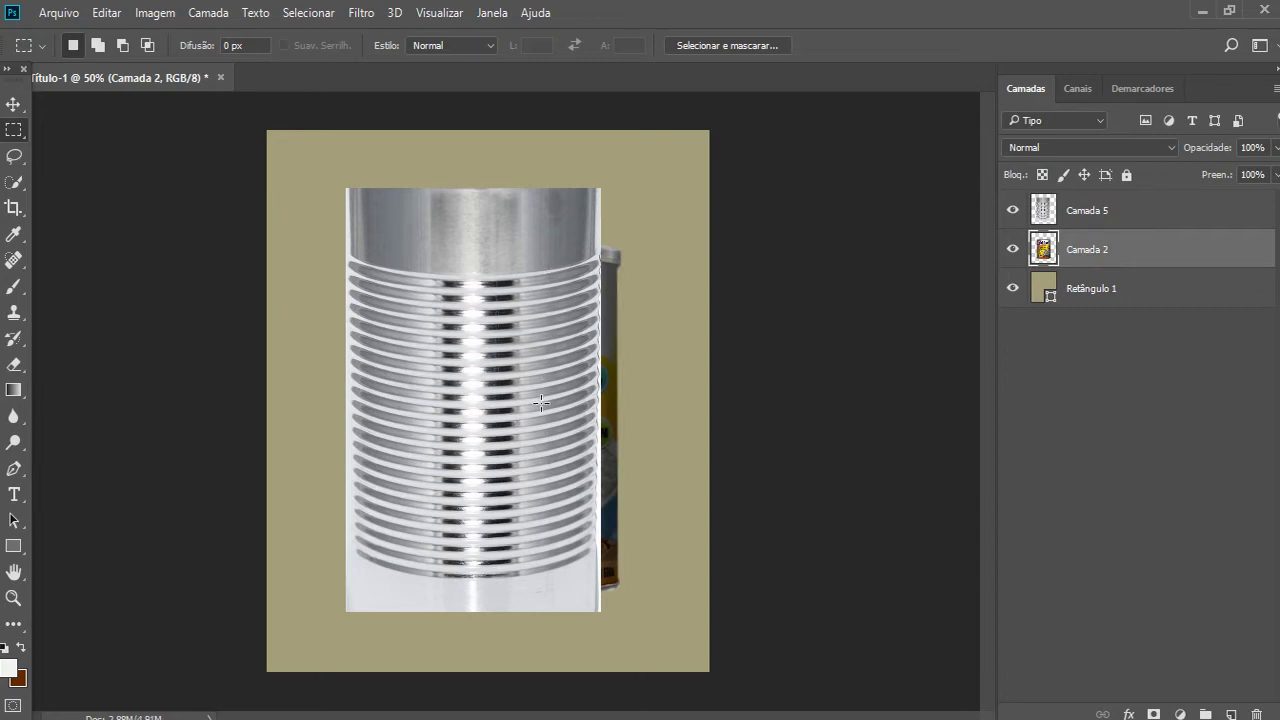
left_click(14, 104)
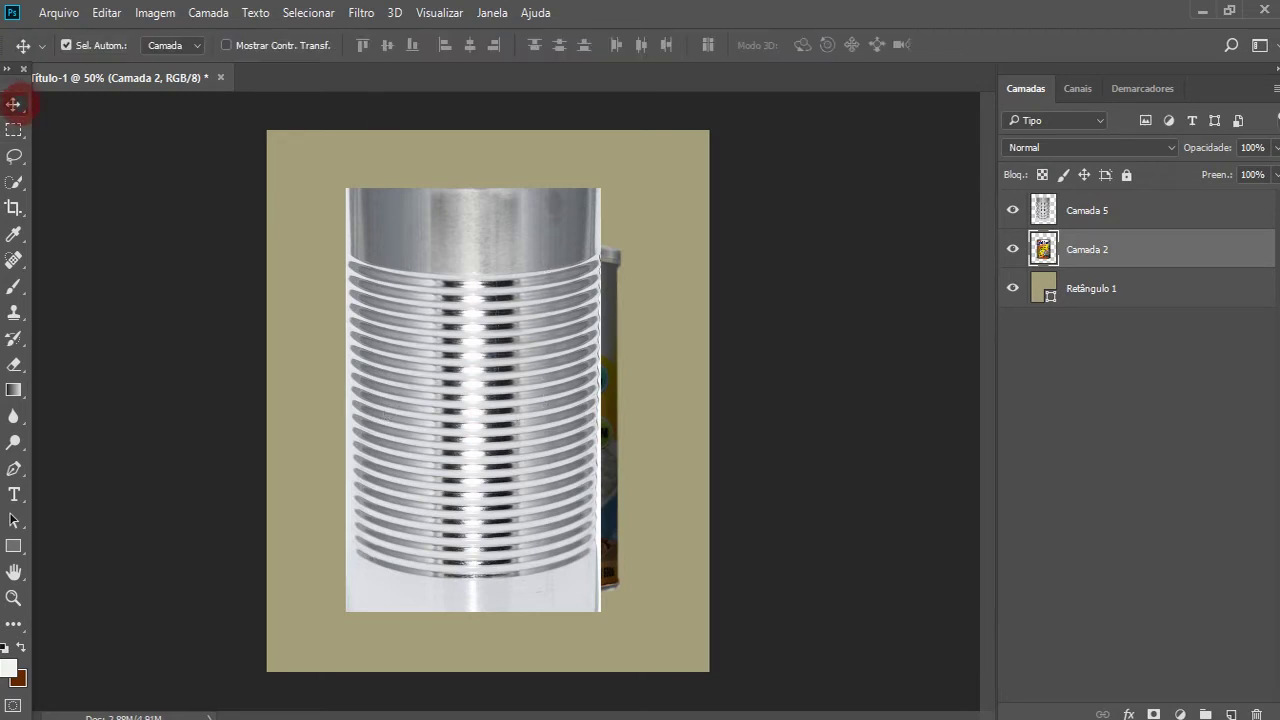
left_click(1115, 209)
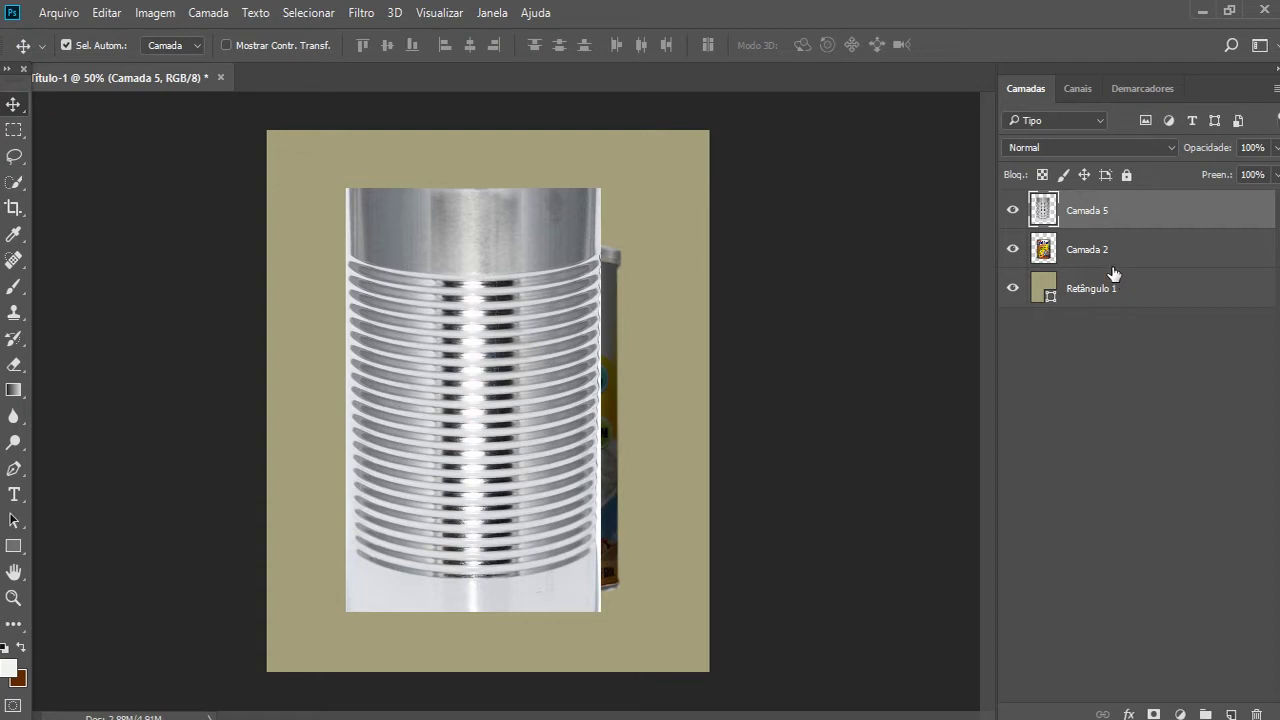
- Squash the Camada 5 ribbed texture to about 73.58% height to cover the can body
key("ctrl+t")
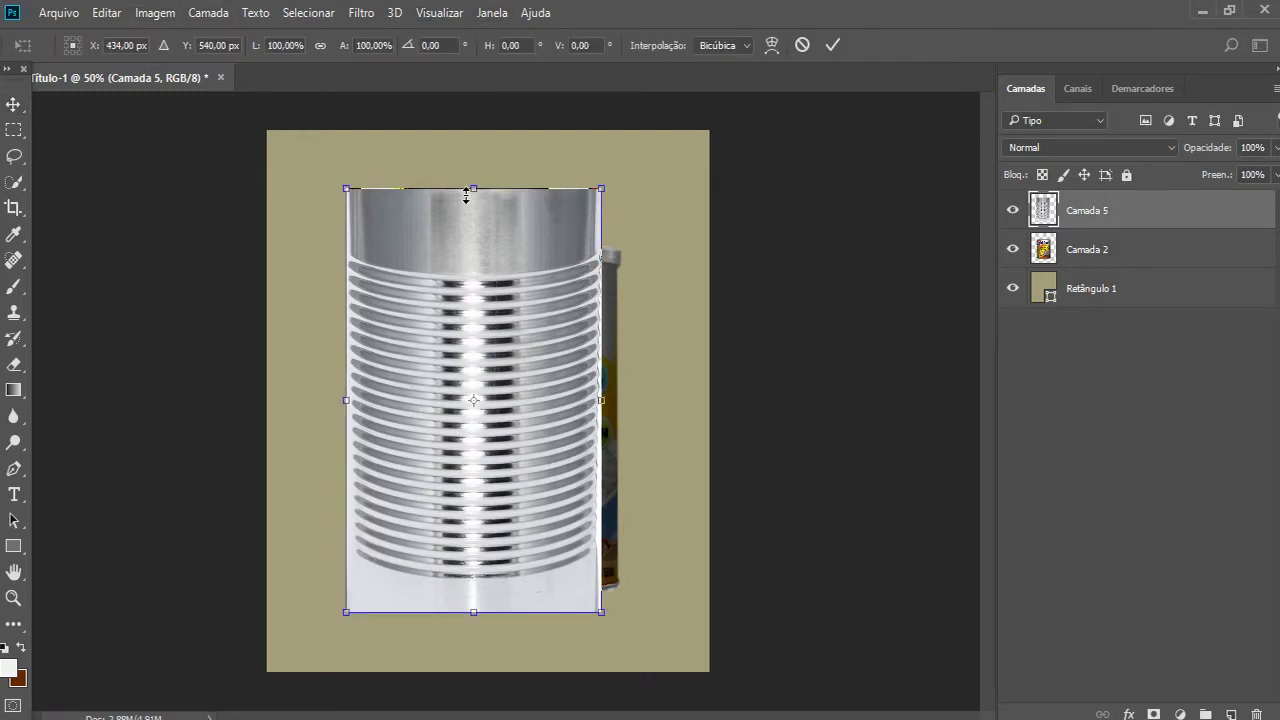
mouse_move(476, 187)
left_mouse_down()
mouse_move(477, 293)
mouse_move(503, 298)
left_mouse_up()
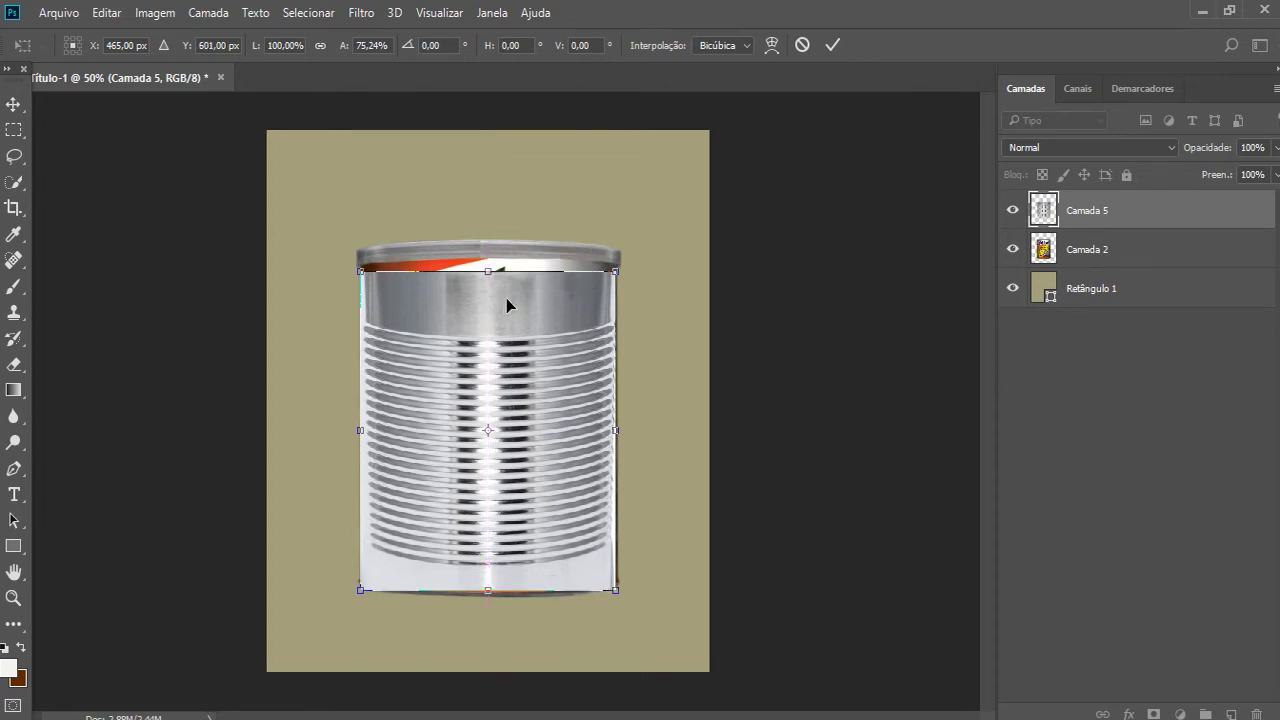
left_click_drag(493, 596, 497, 588)
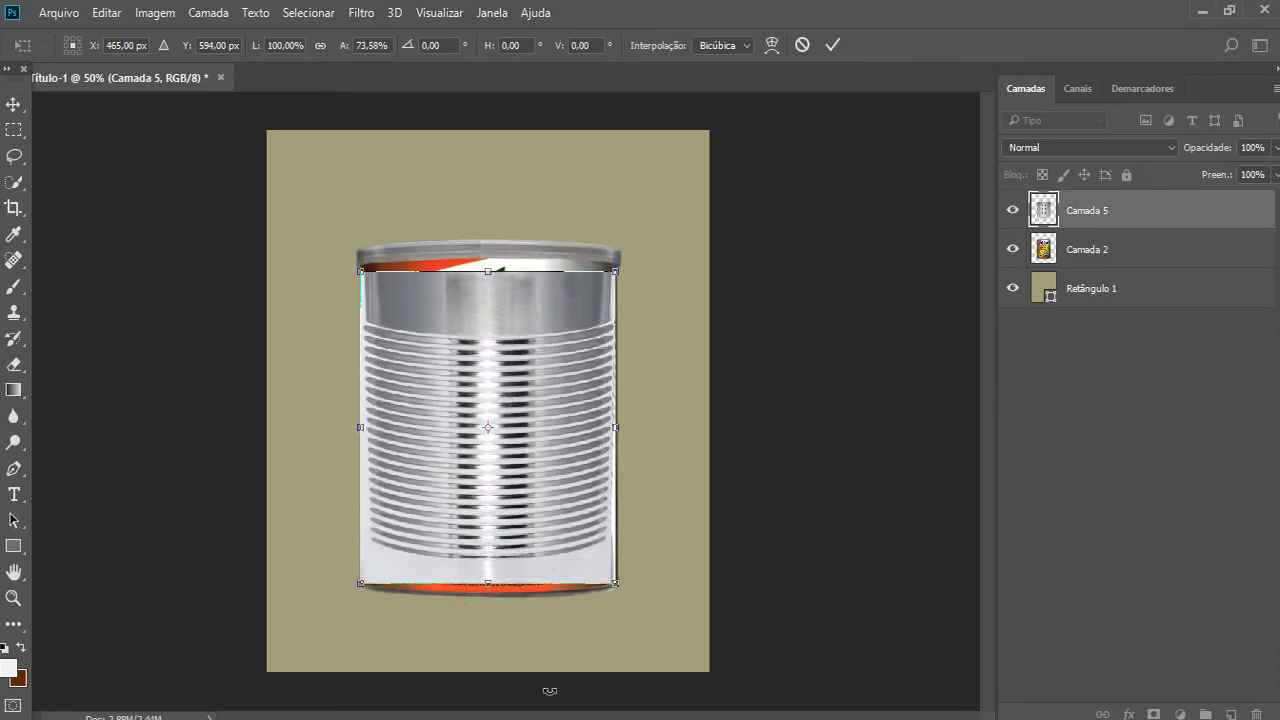
key("ctrl+plus")
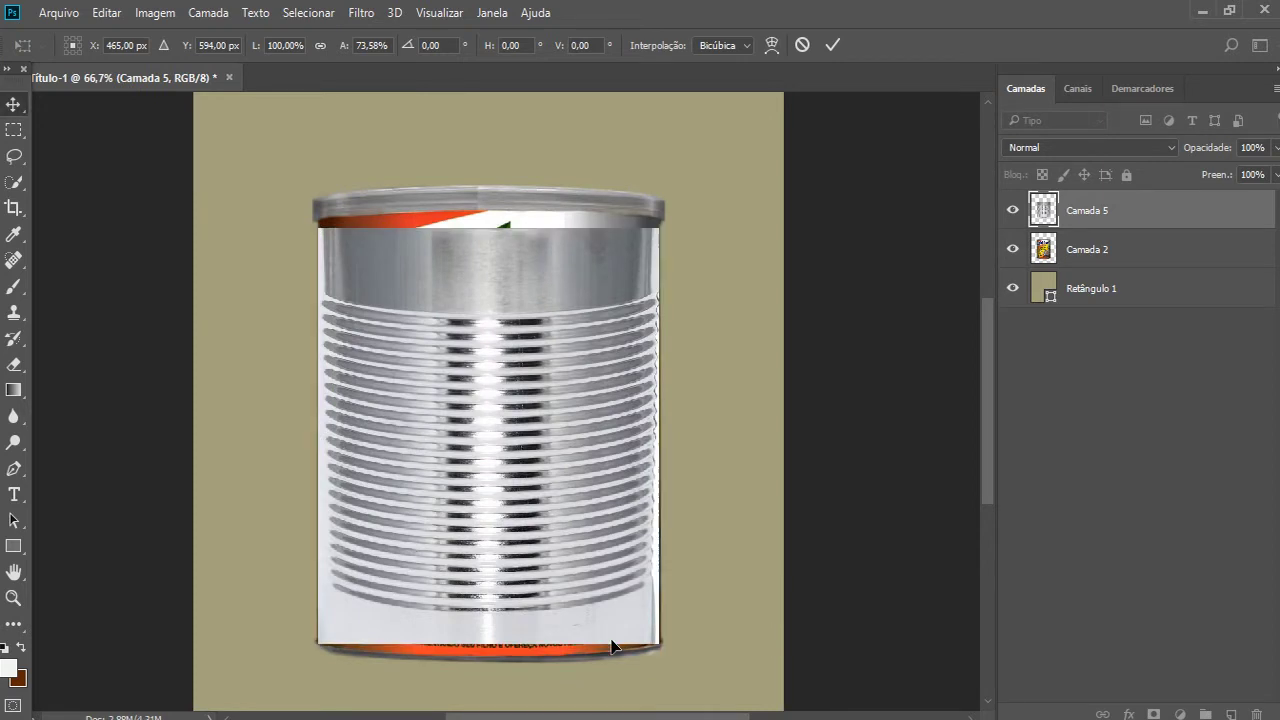
key("Return")
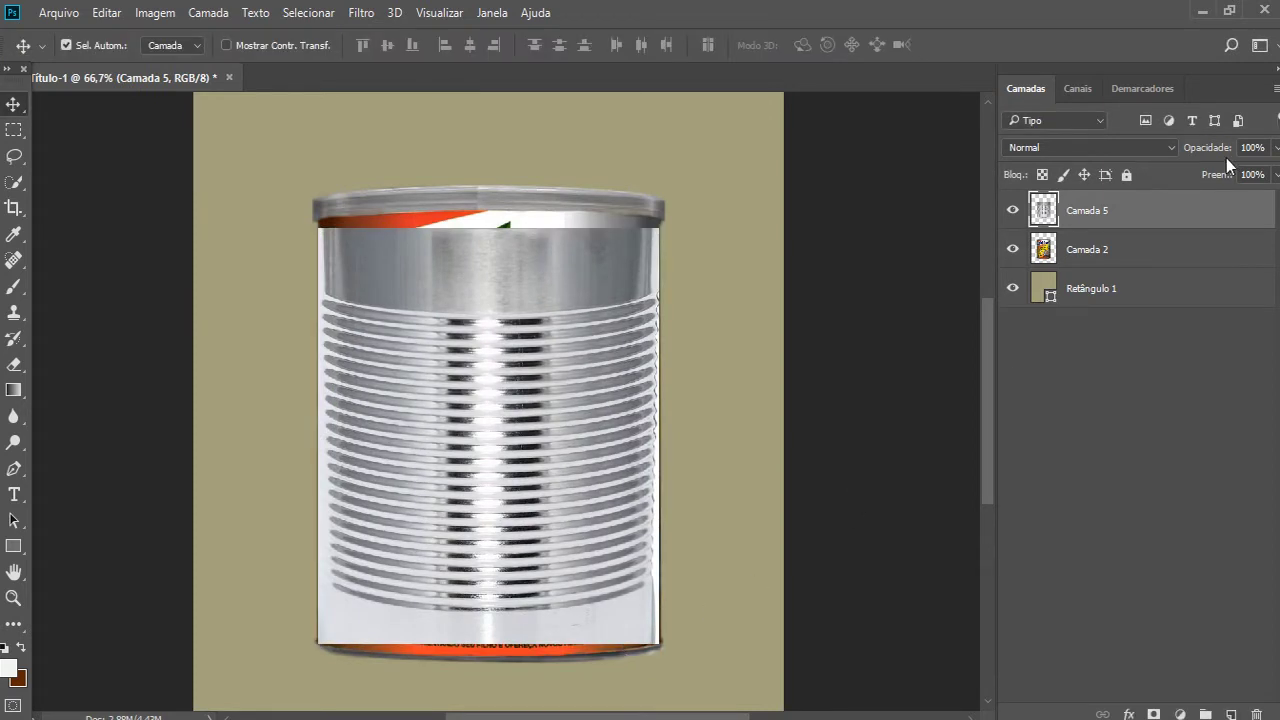
- Give the Camada 2 label layer a grey colour tag
left_click(1087, 251)
right_click(1087, 251)
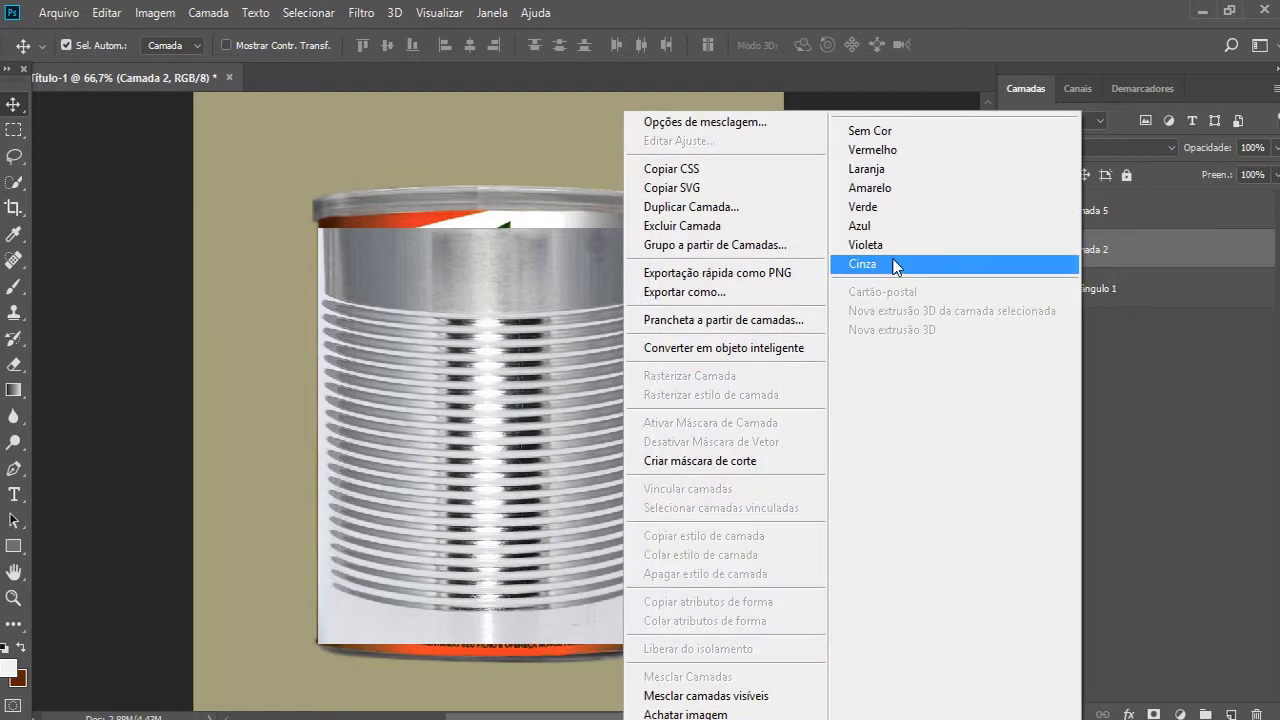
left_click(1168, 256)
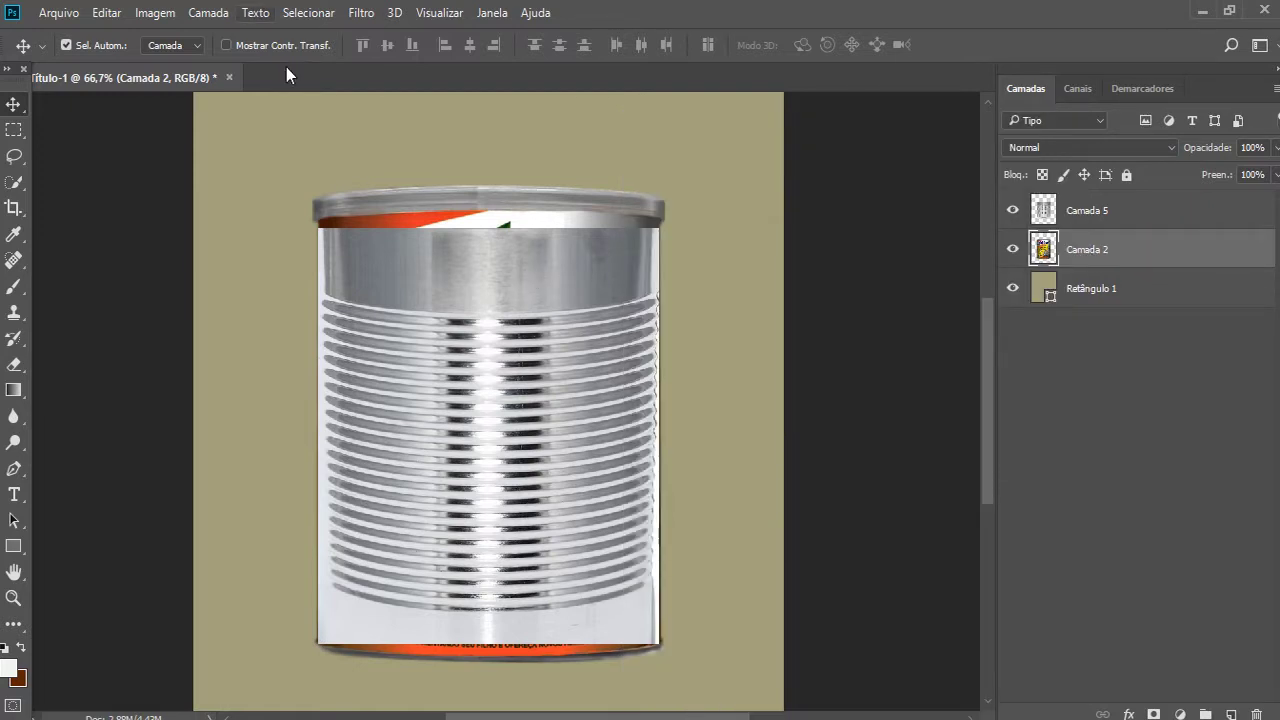
- Blend Camada 5 in Multiplicação, then try Escurecer and Superexposição de Cores
left_click(533, 293)
left_click(1147, 148)
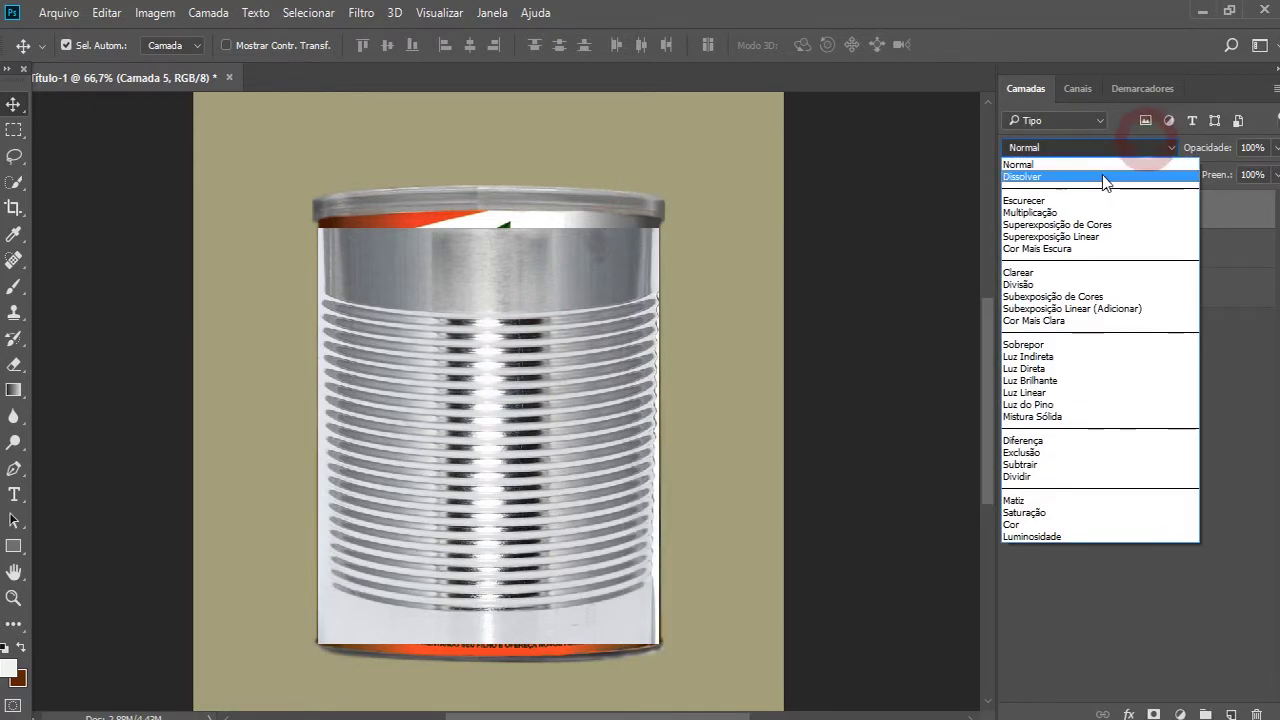
left_click(1050, 210)
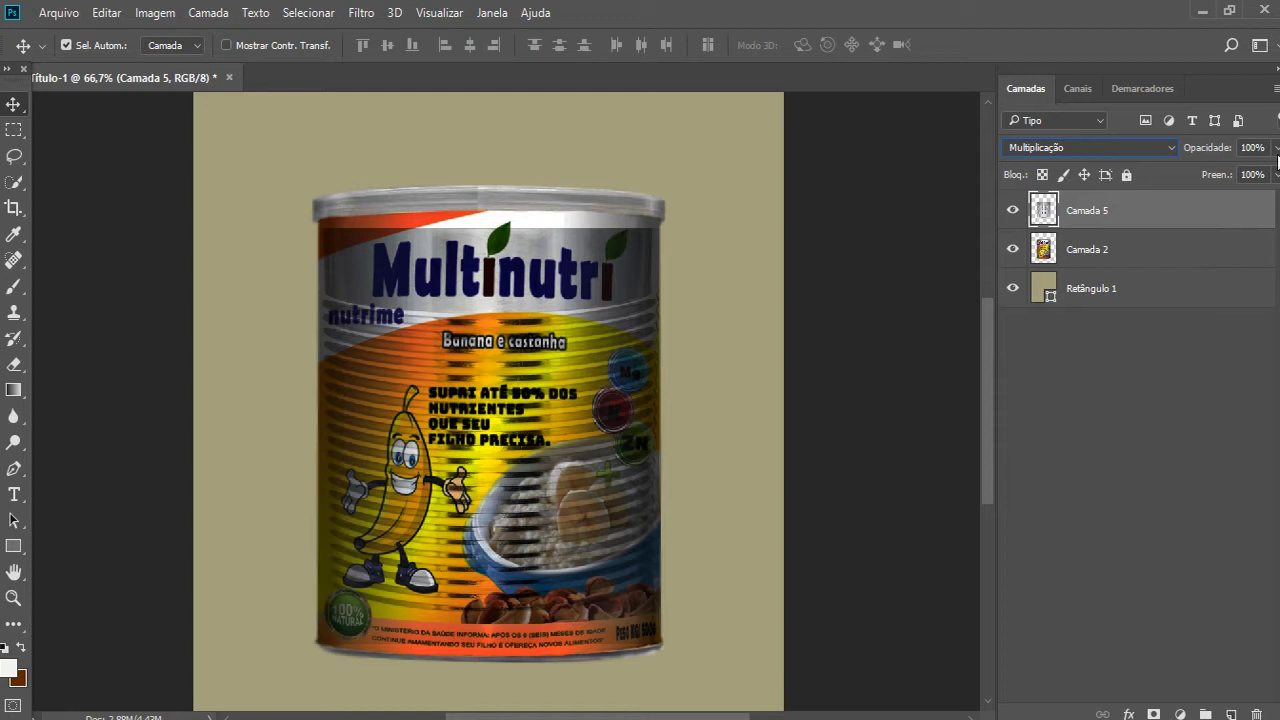
left_click(1060, 148)
left_click(1052, 188)
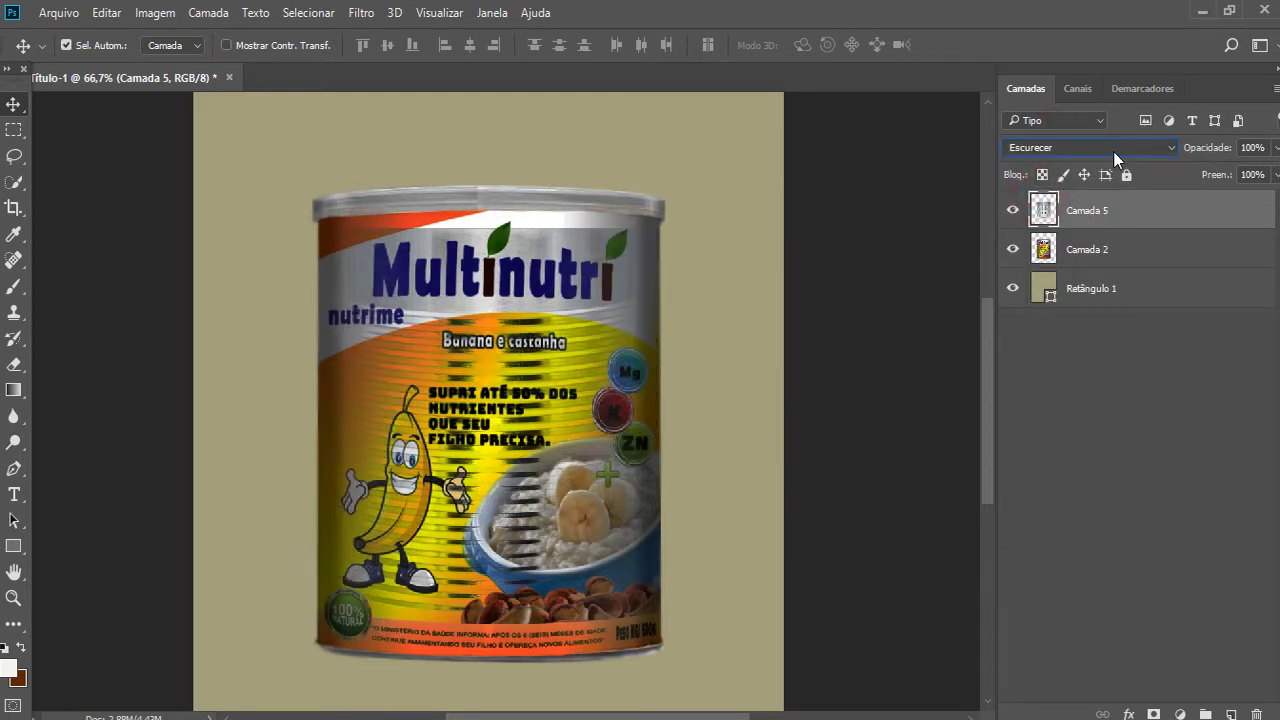
left_click(1118, 148)
left_click(1090, 219)
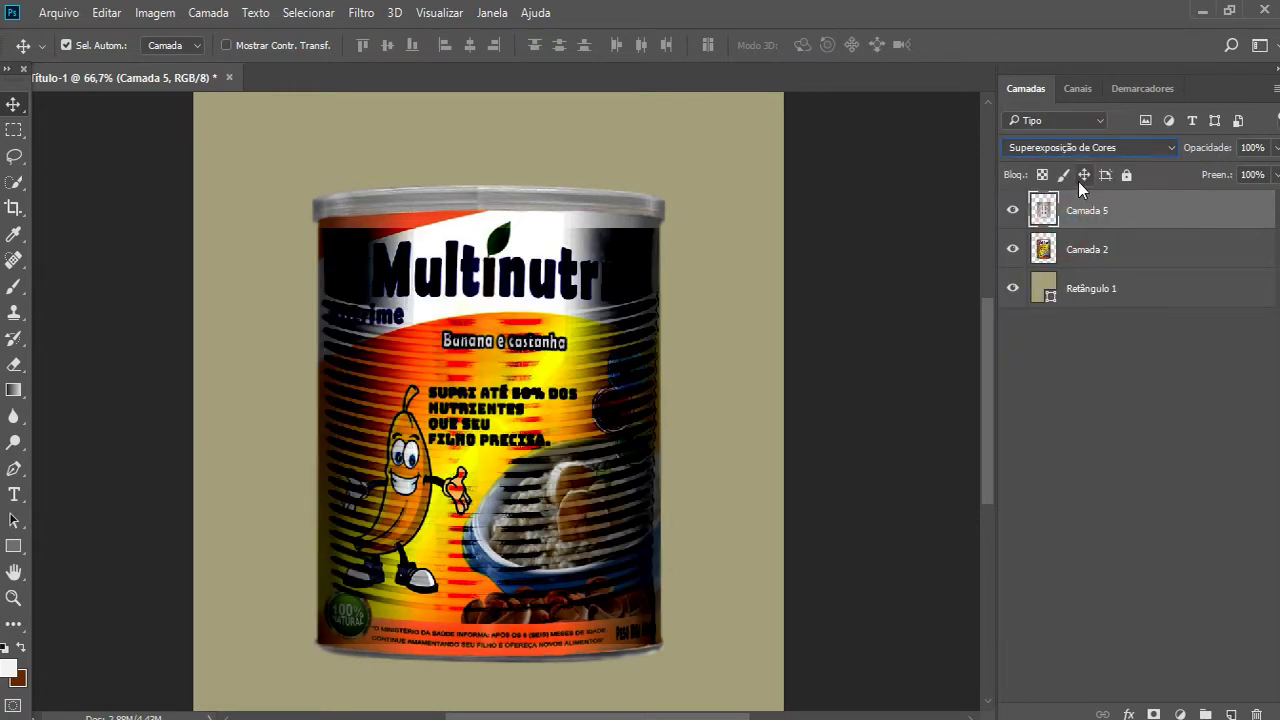
left_click(1080, 148)
left_click(1070, 220)
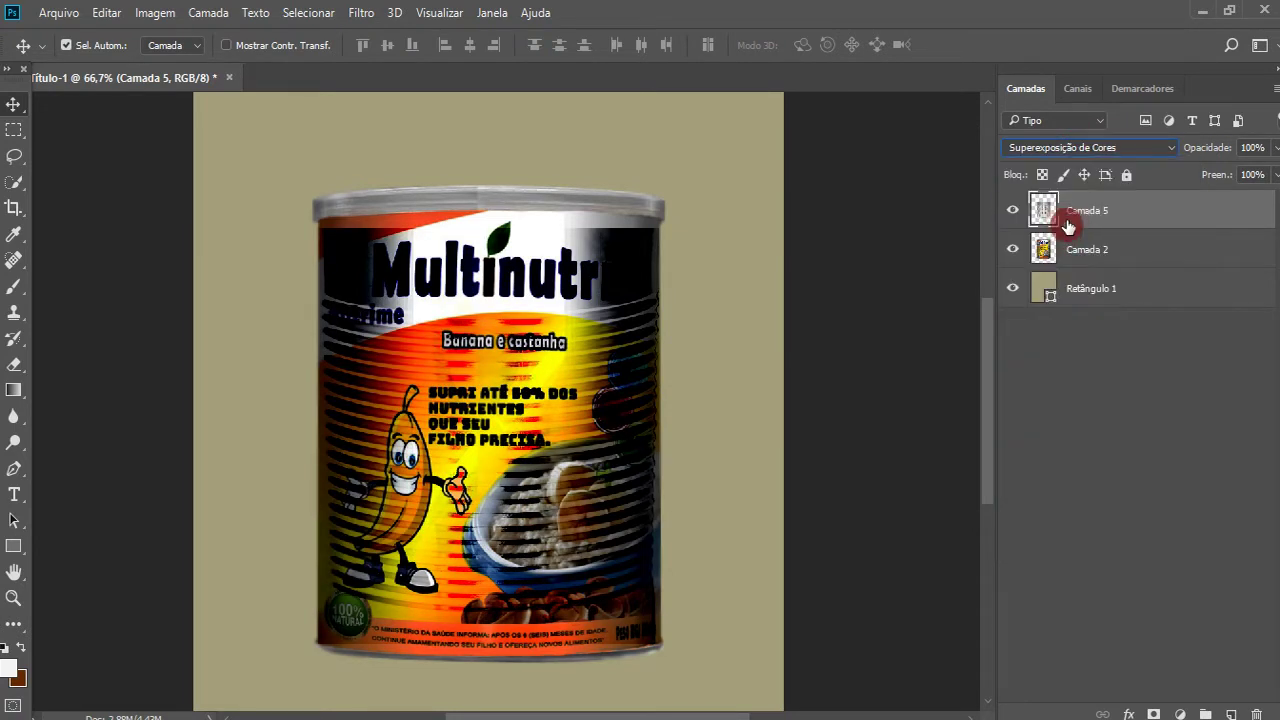
- Try Superexposição Linear, Sobrepor, Luz Indireta, Luz Direta and Luz Linear, then settle on Multiplicação
left_click(1082, 148)
left_click(1085, 251)
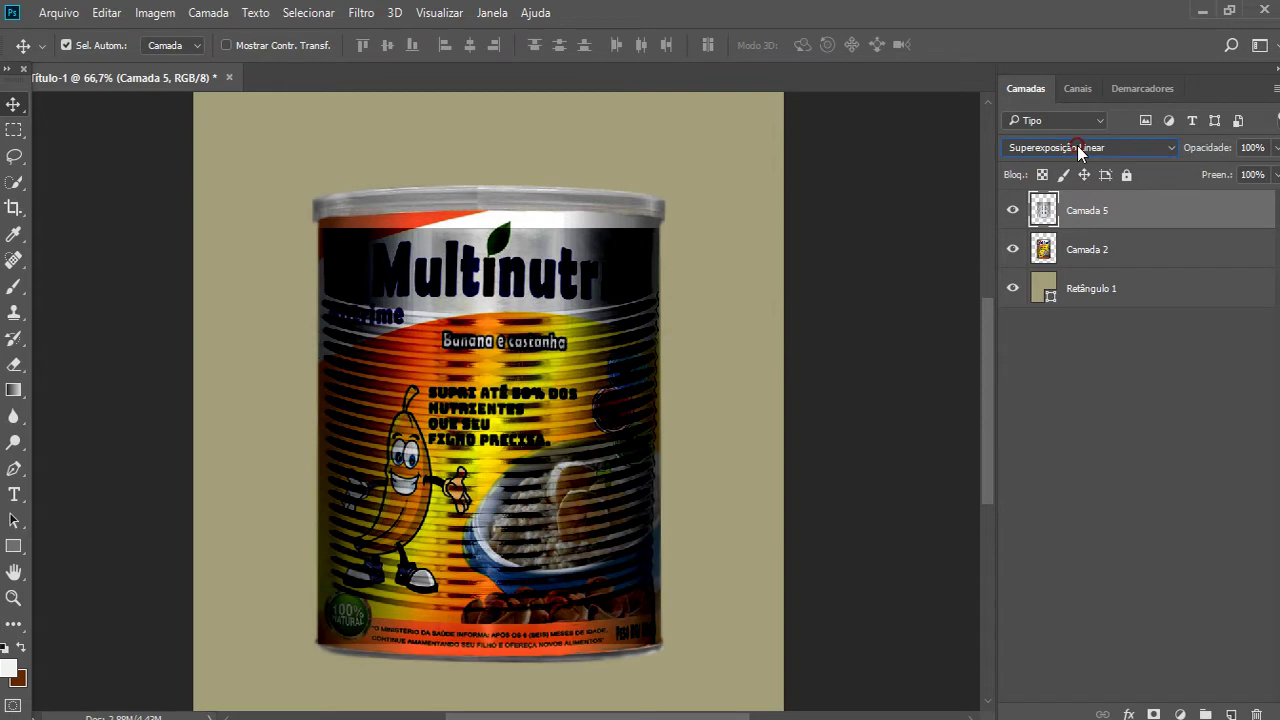
left_click(1080, 148)
left_click(1062, 350)
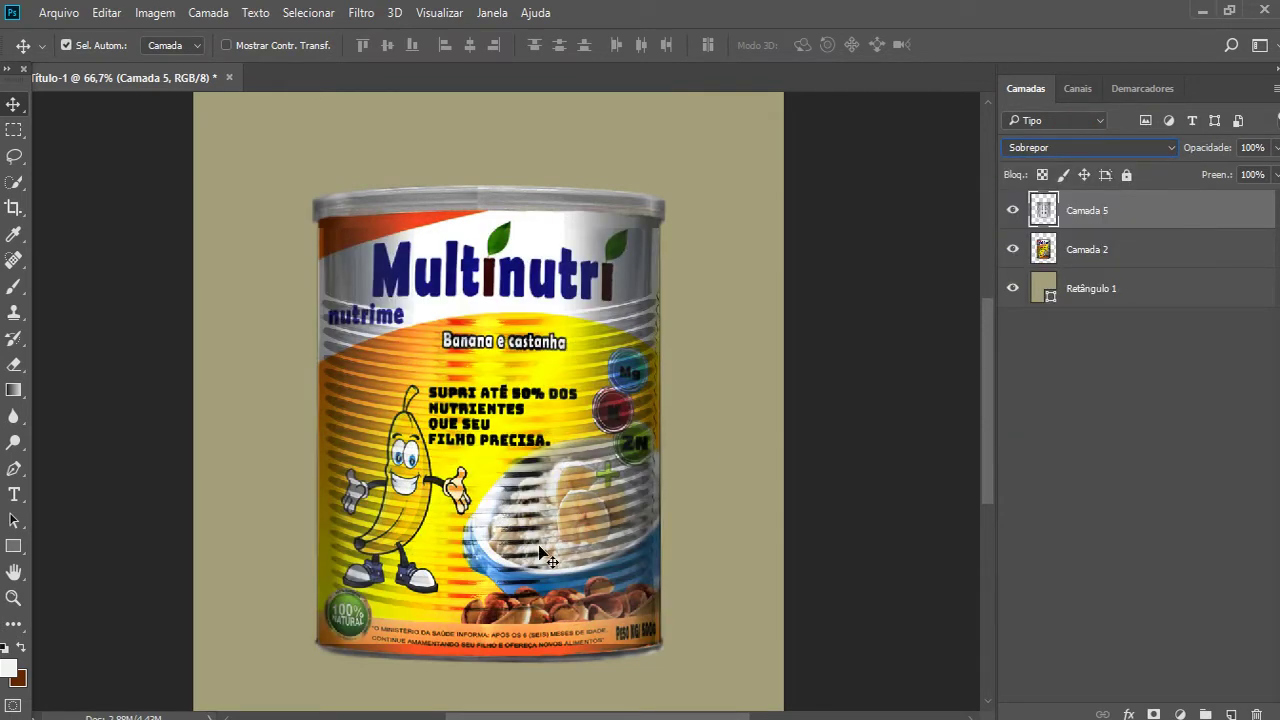
left_click(1069, 147)
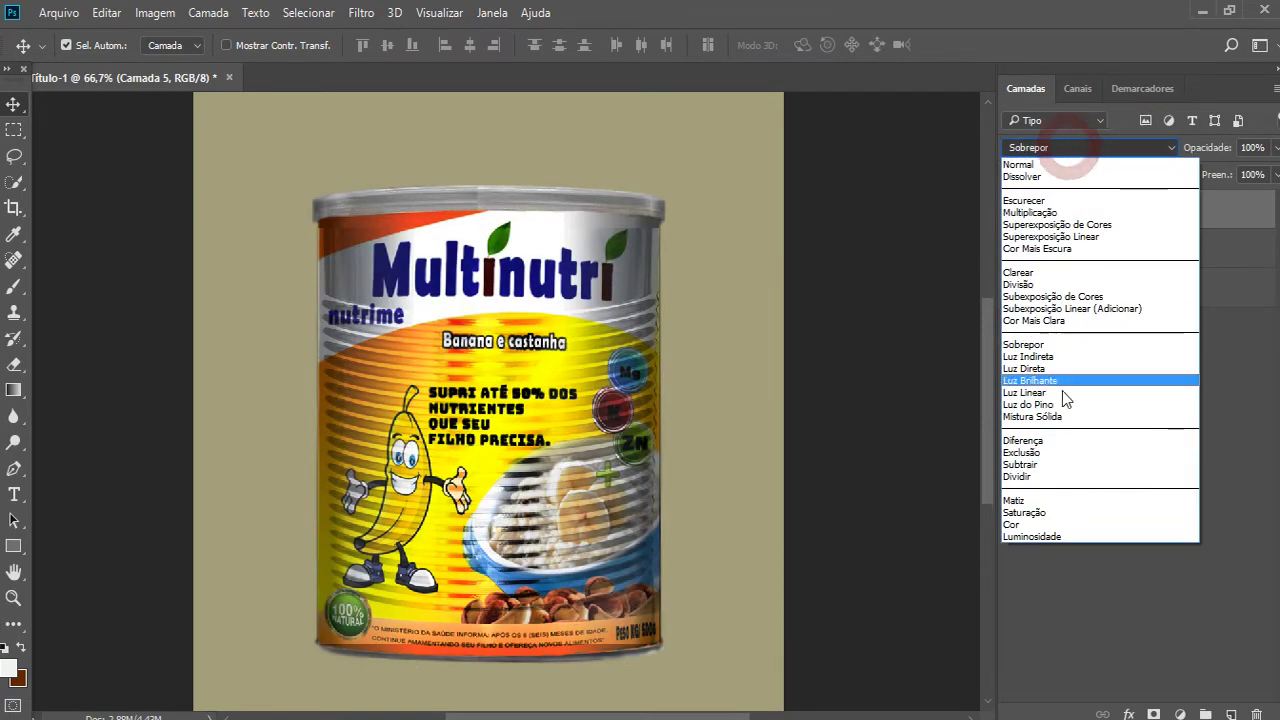
left_click(1038, 357)
left_click(1085, 147)
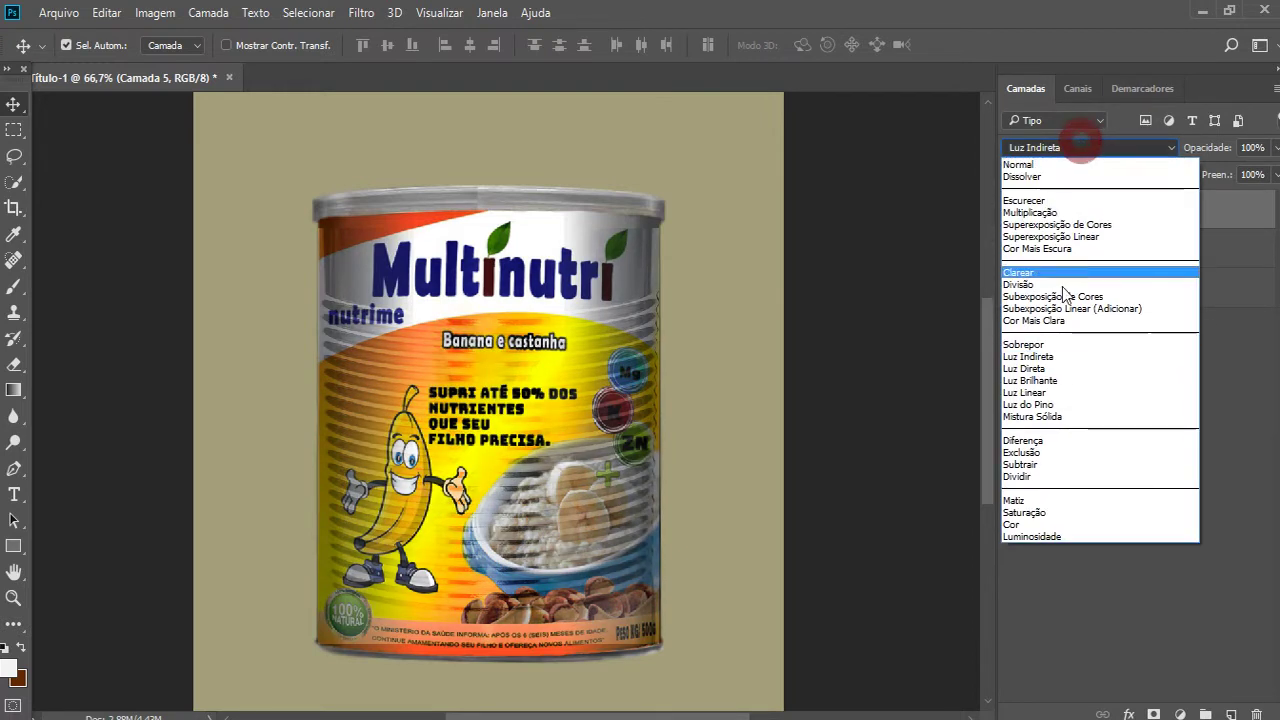
left_click(1038, 367)
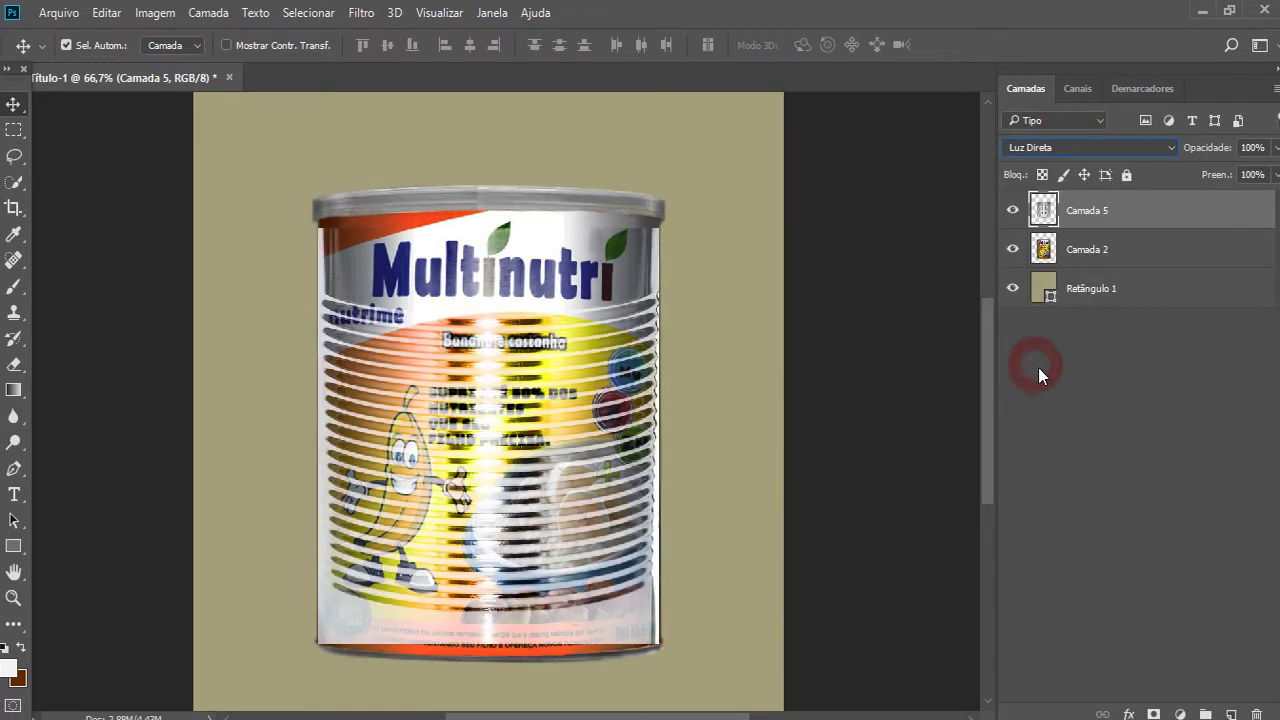
left_click(1074, 148)
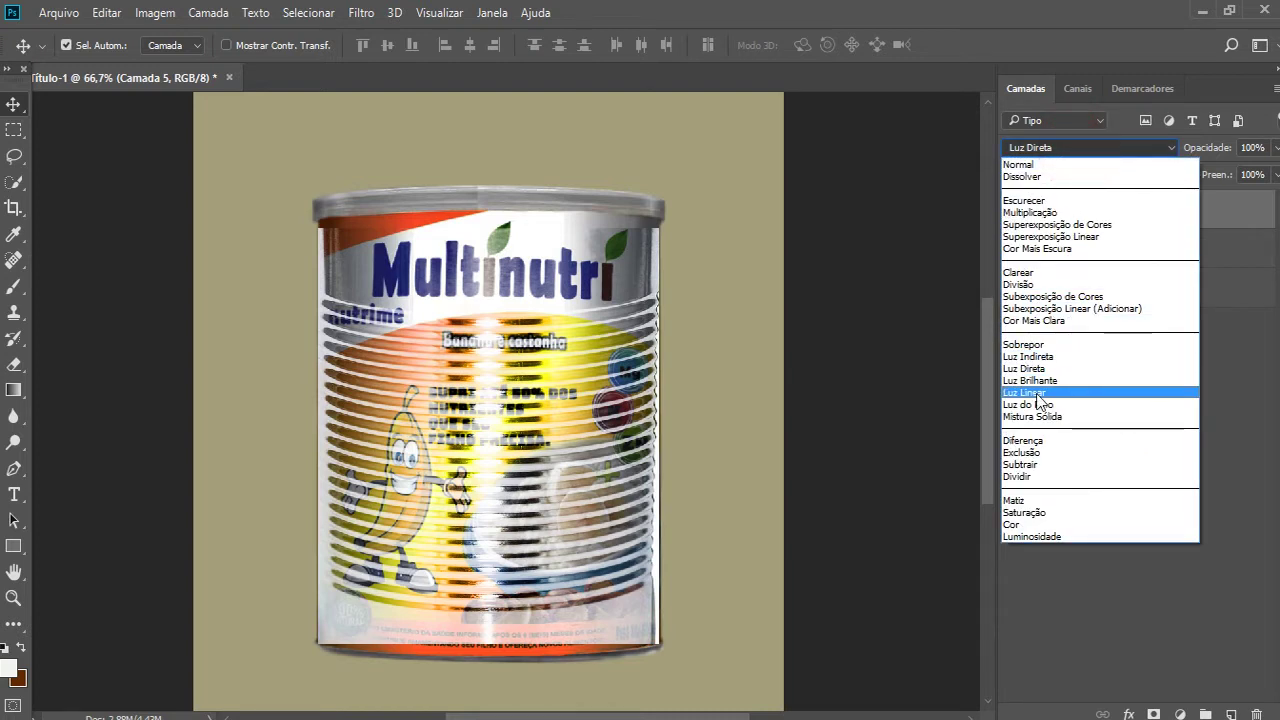
left_click(1036, 394)
left_click(1049, 148)
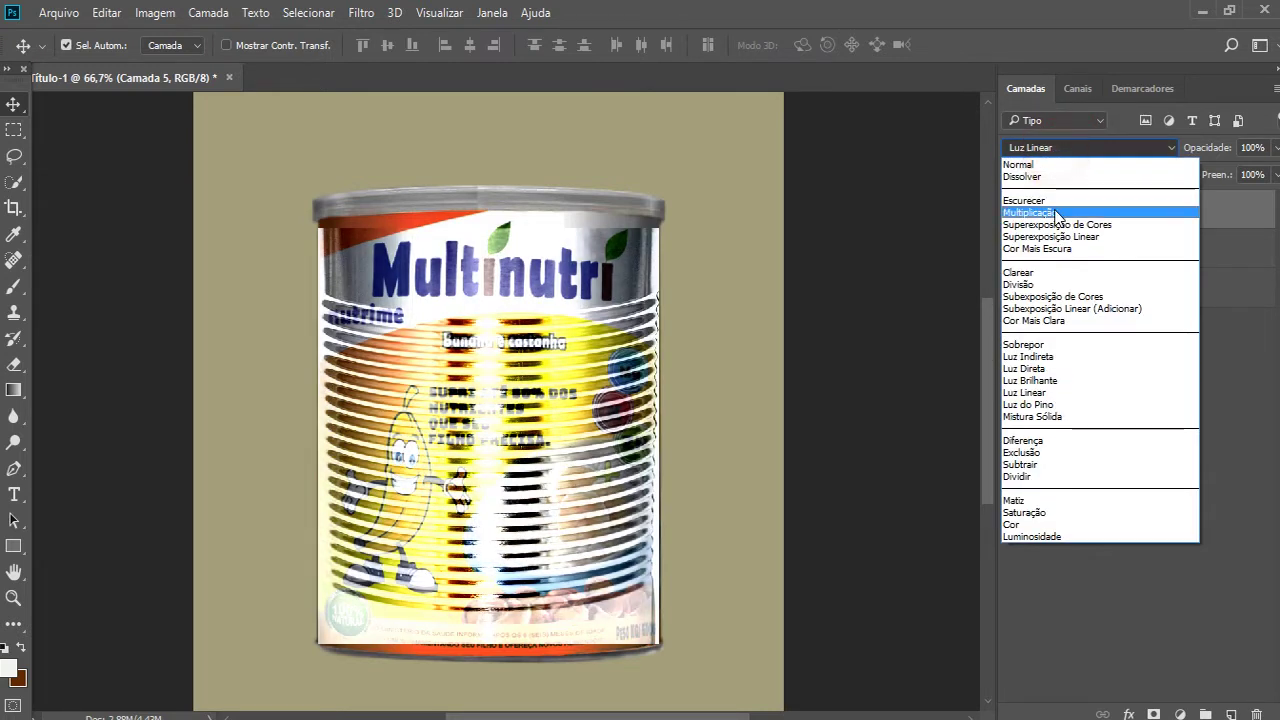
left_click(1055, 215)
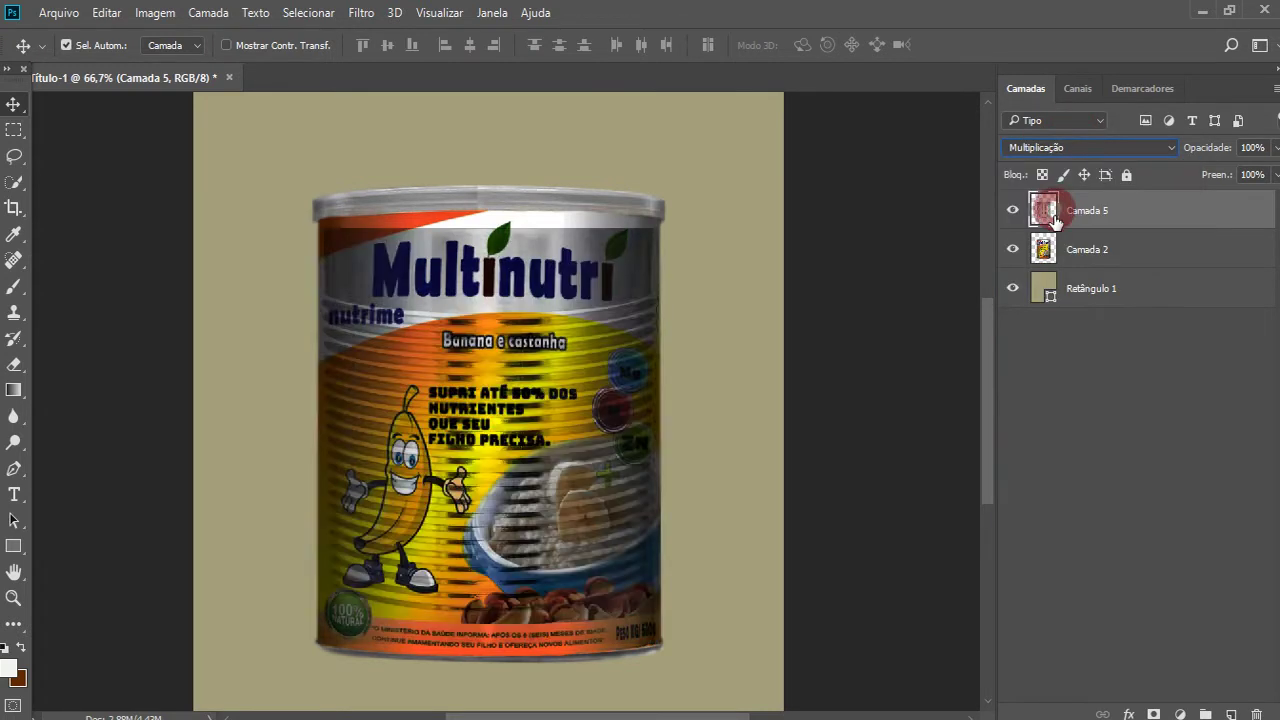
left_click(1277, 174)
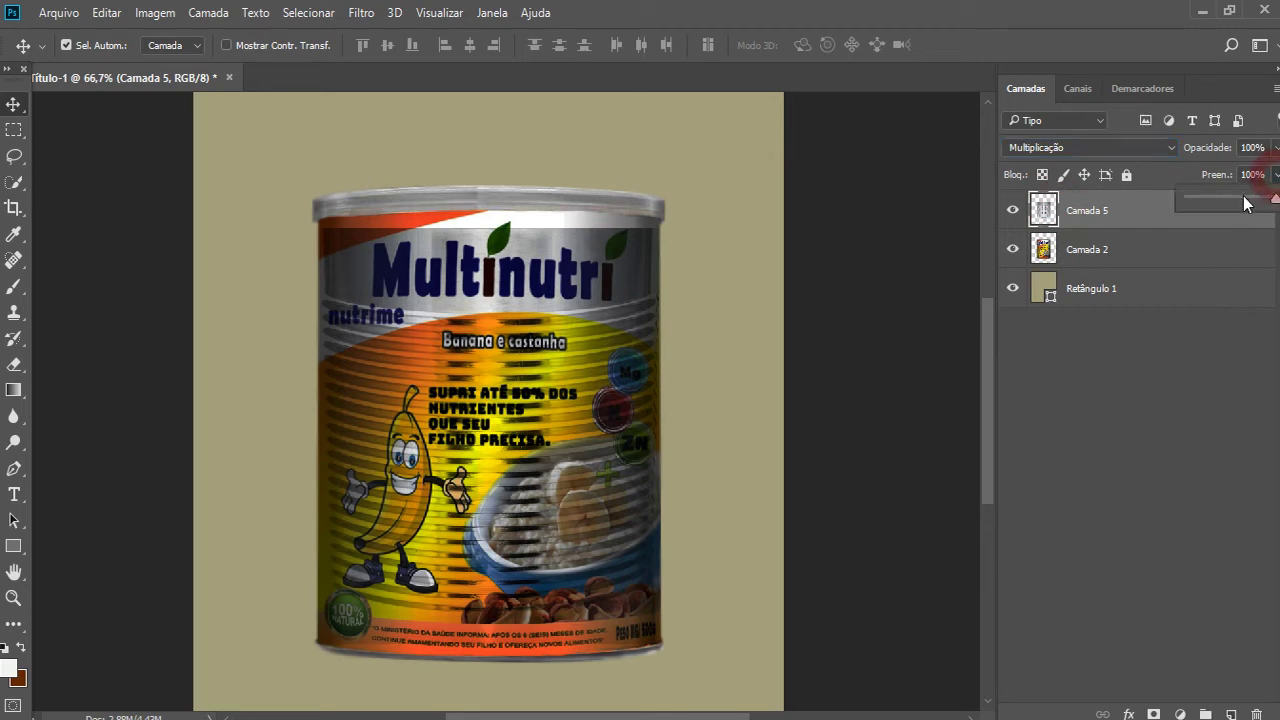
- Lower the Camada 5 texture's fill to 18% and its opacity to 63%
left_click_drag(1272, 198, 1216, 205)
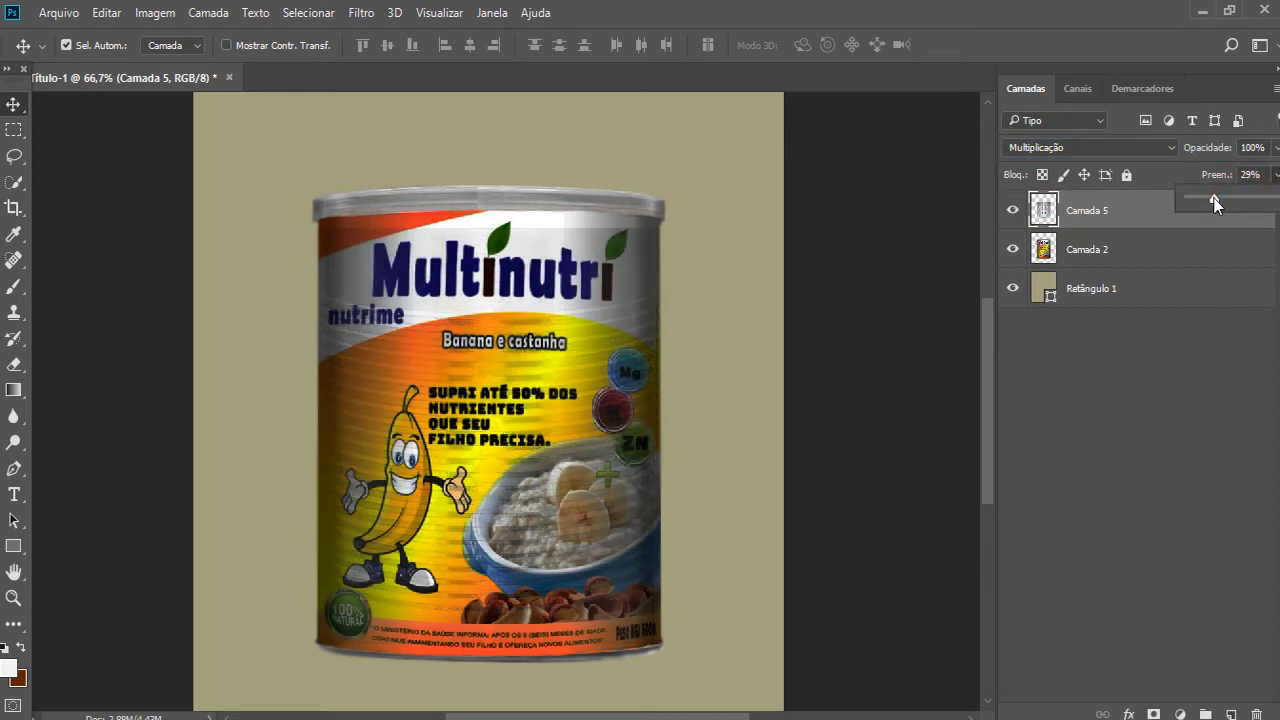
left_click_drag(1215, 203, 1205, 202)
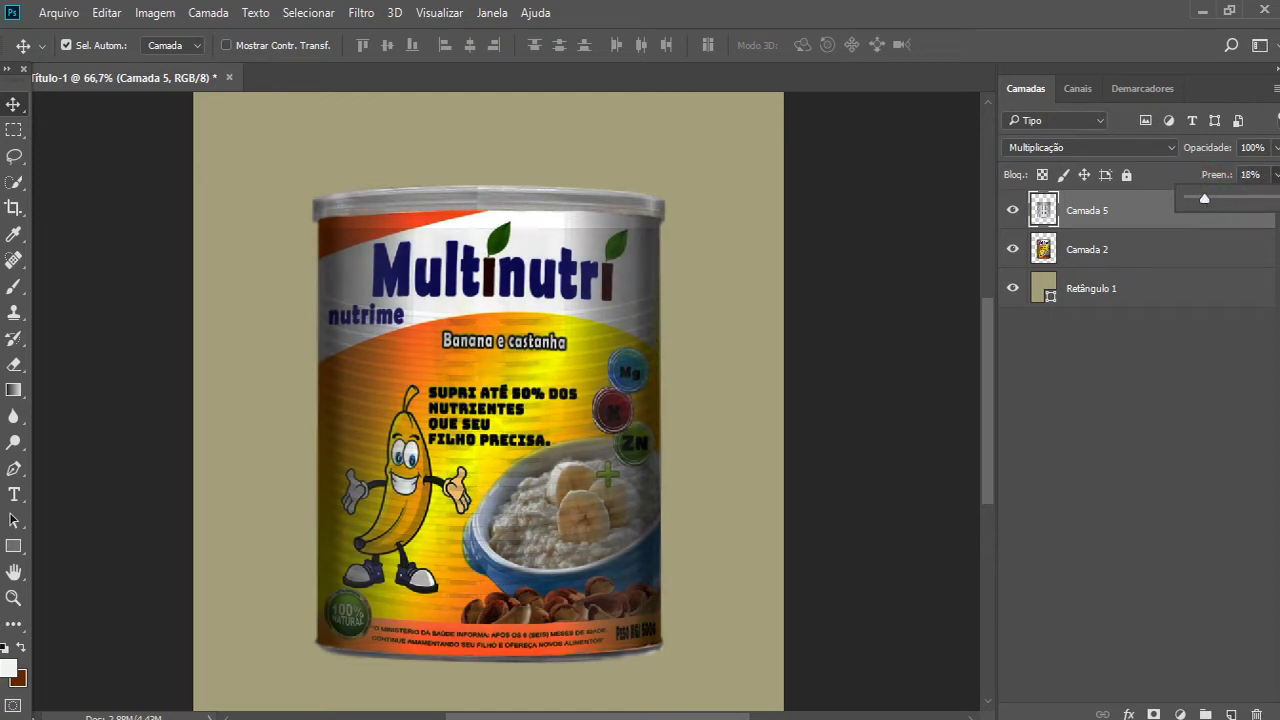
left_click(1276, 148)
left_click_drag(1273, 172, 1244, 172)
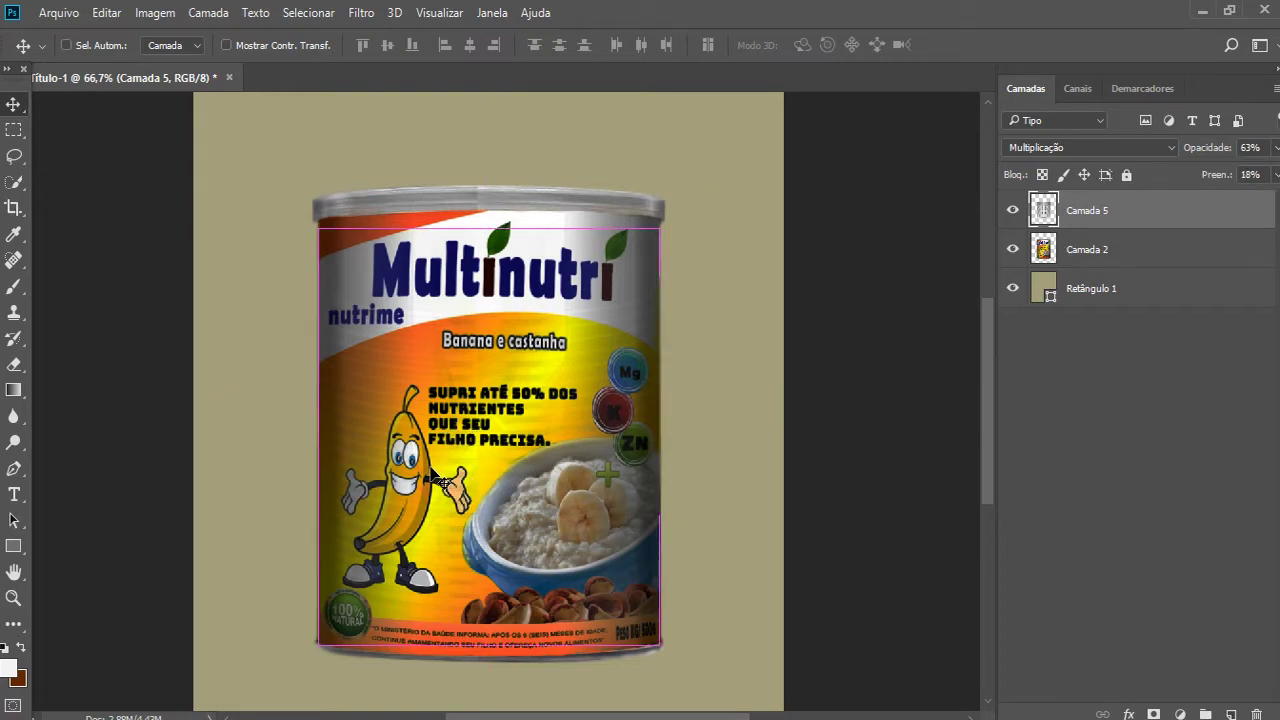
key("ctrl+t")
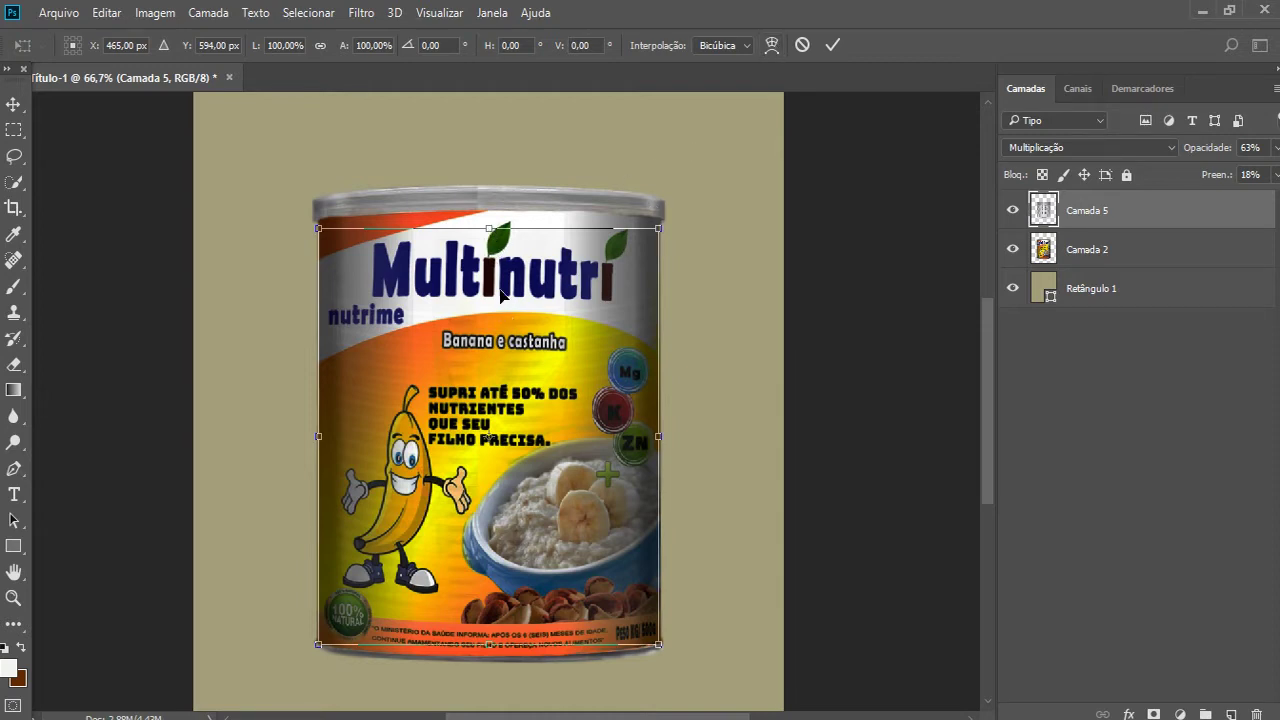
- Warp the Camada 5 ribbed texture so its top and bottom edges curve with the can's lid and base
left_click(772, 45)
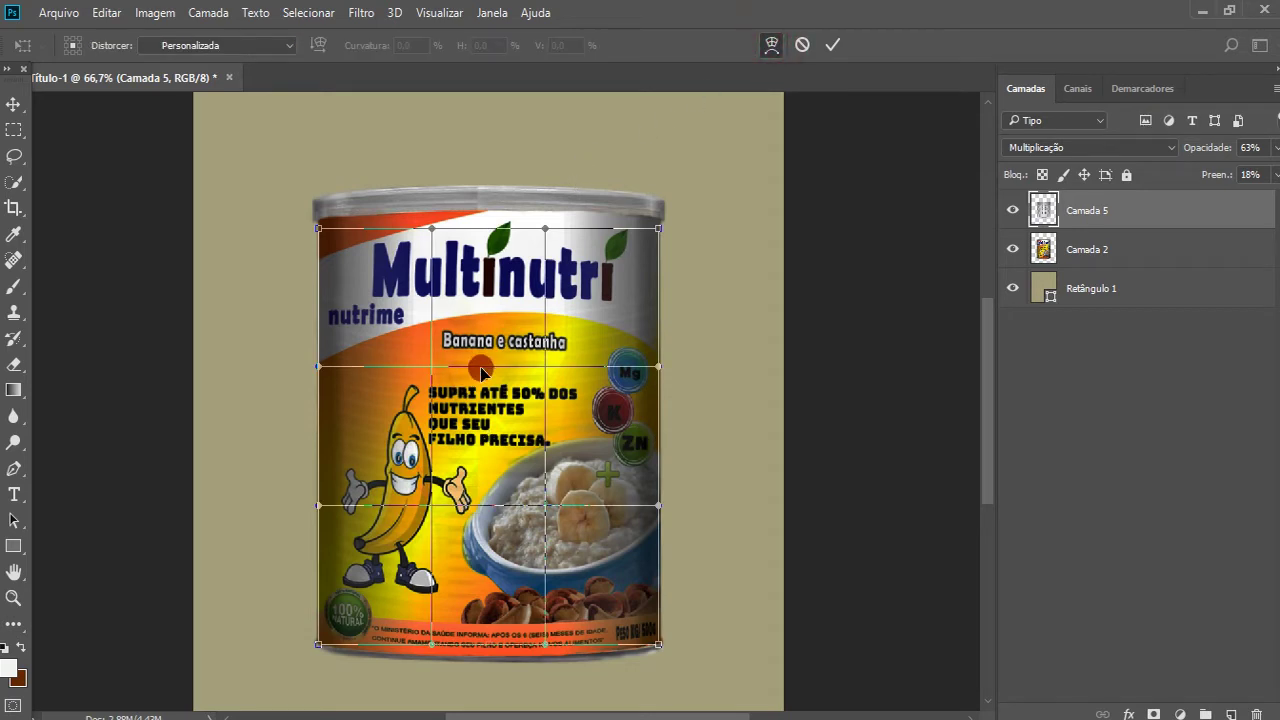
left_click_drag(491, 237, 492, 216)
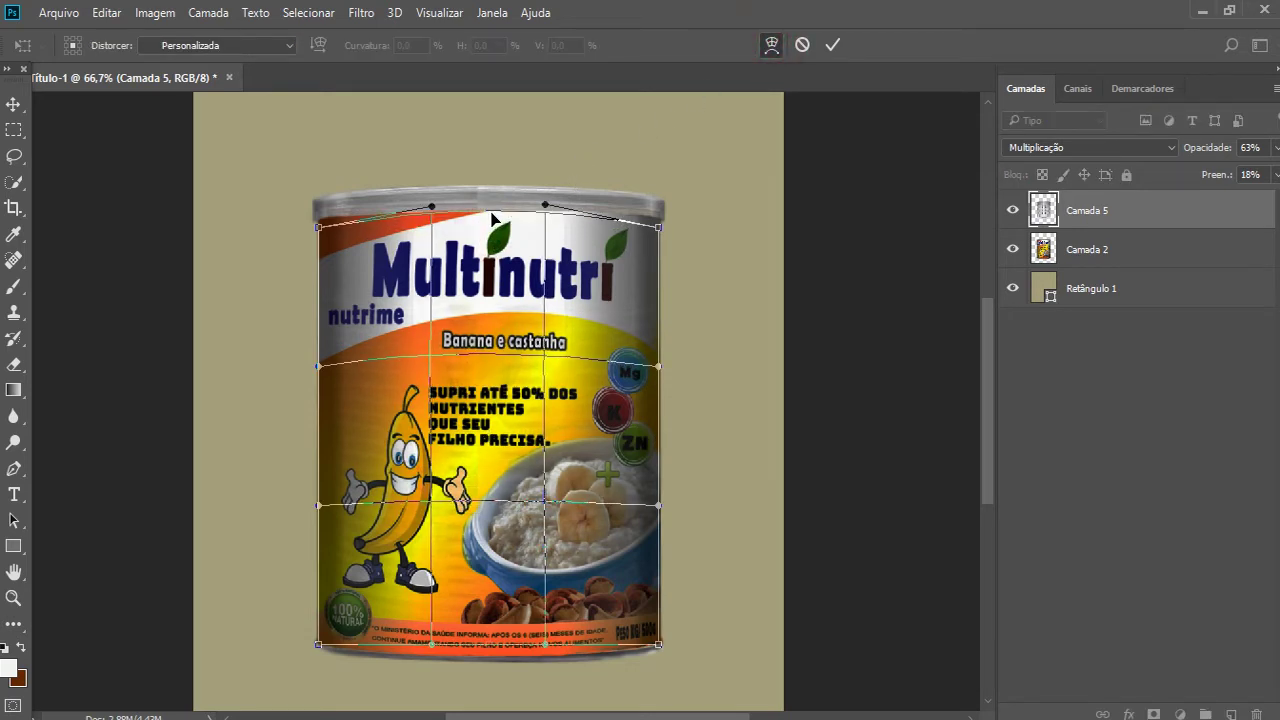
left_click_drag(481, 353, 487, 348)
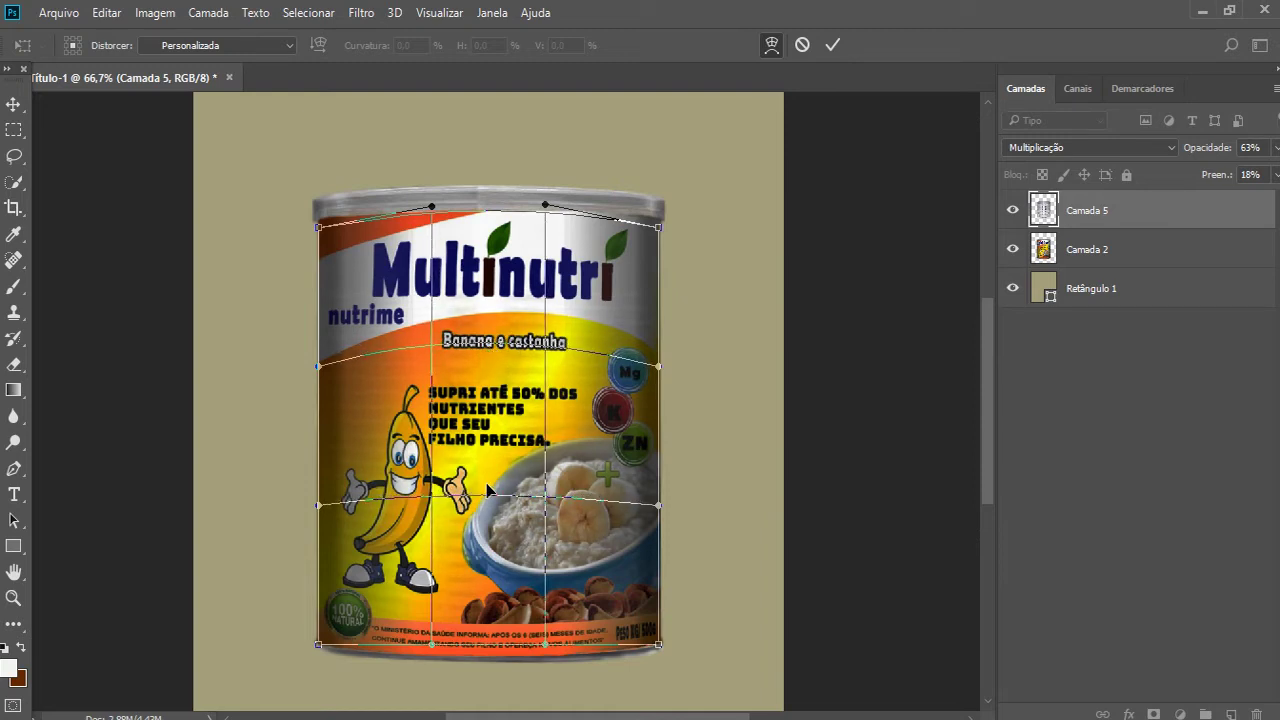
left_click_drag(487, 501, 488, 493)
left_click_drag(488, 645, 488, 655)
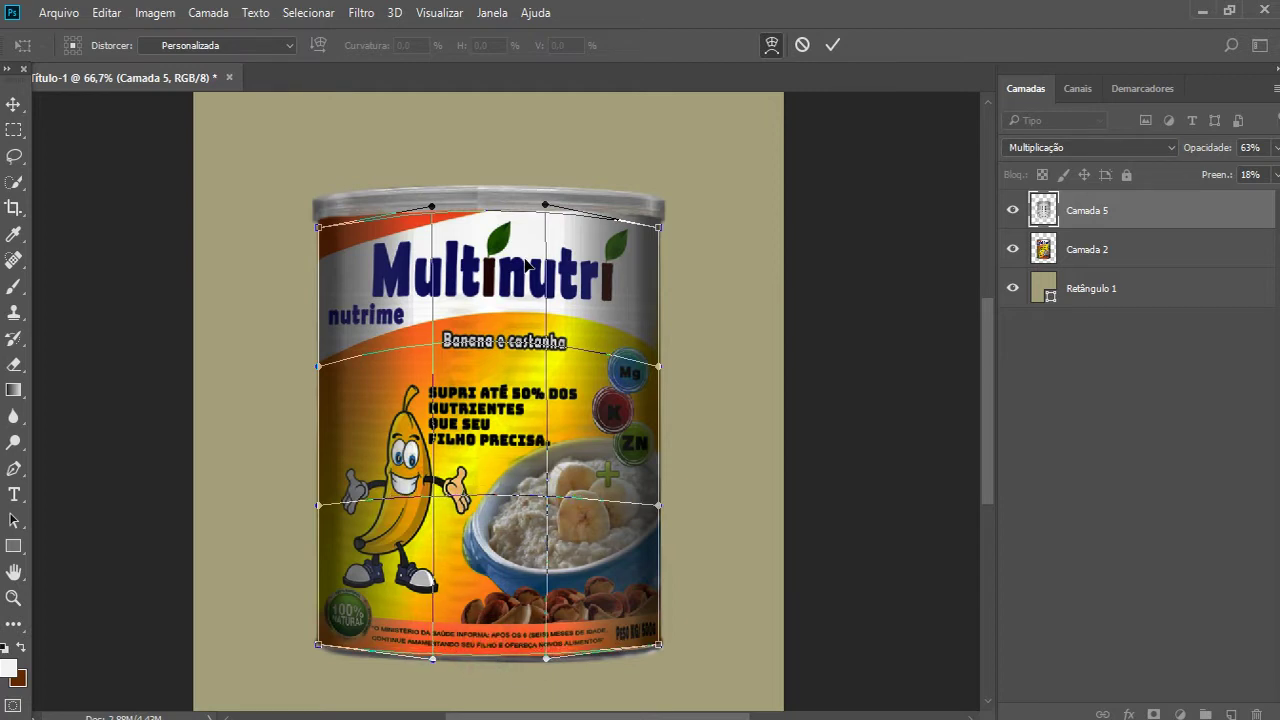
left_click_drag(495, 343, 493, 350)
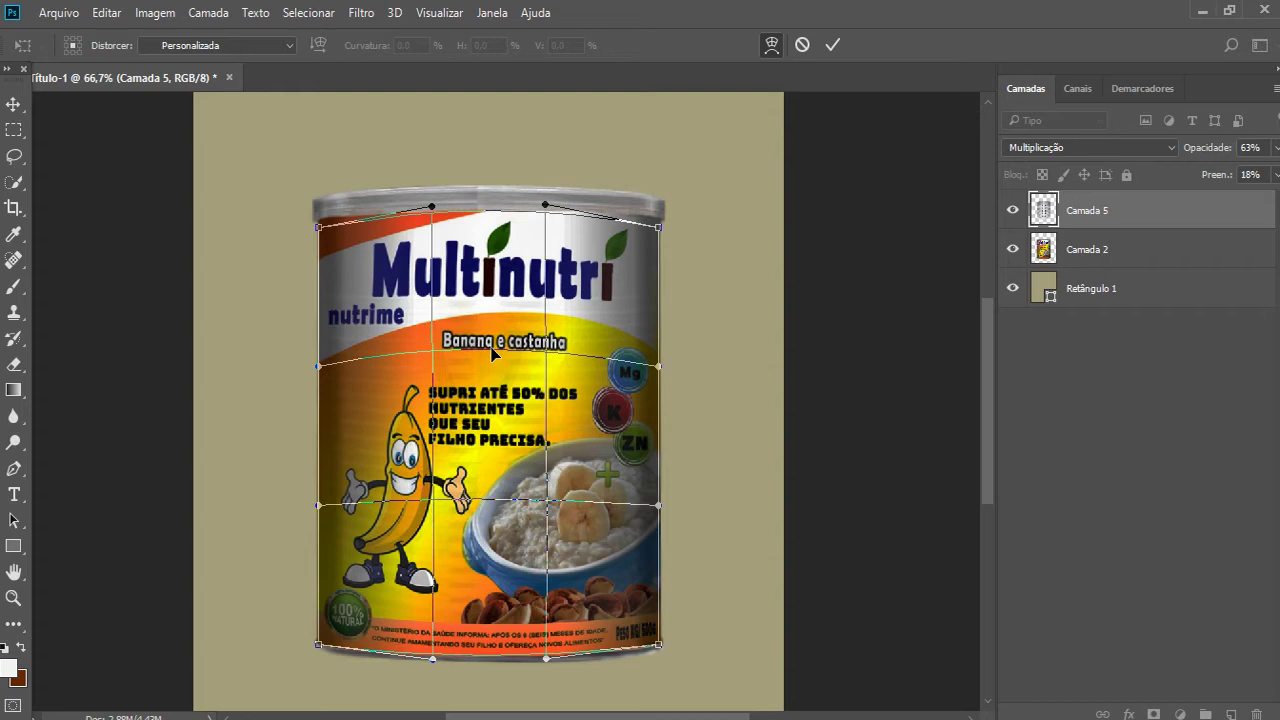
key("Return")
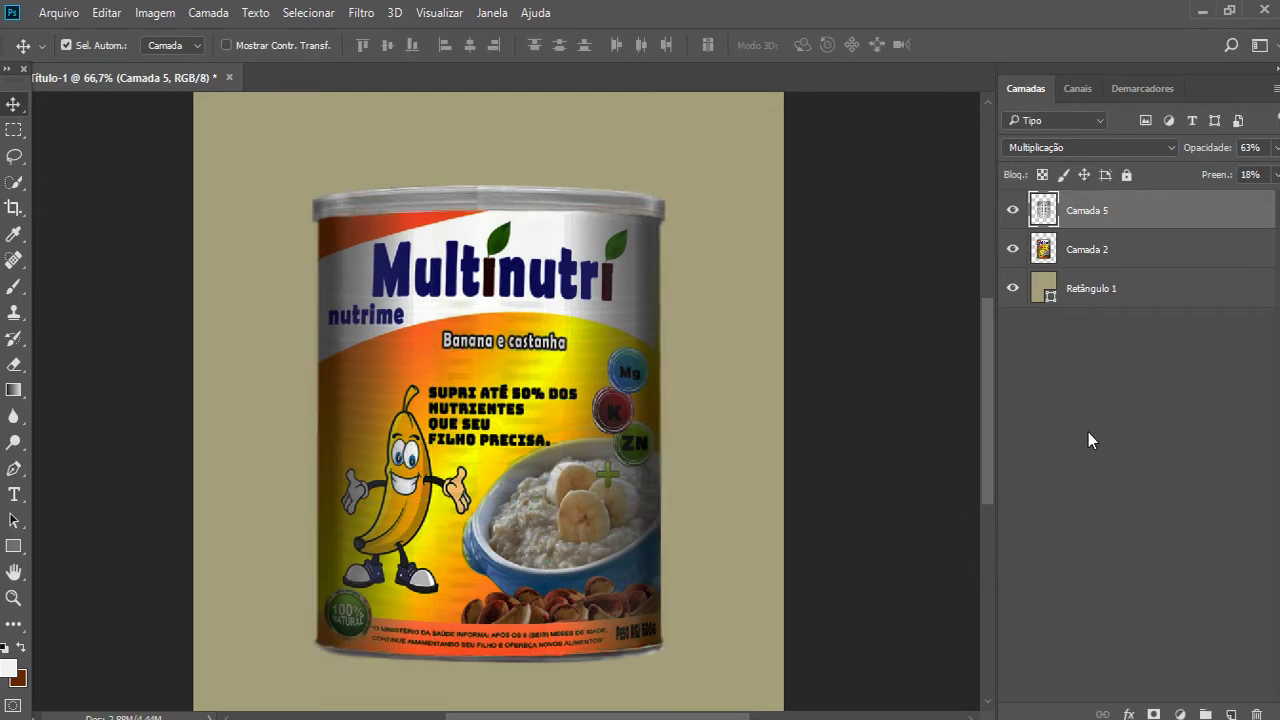
left_click(165, 14)
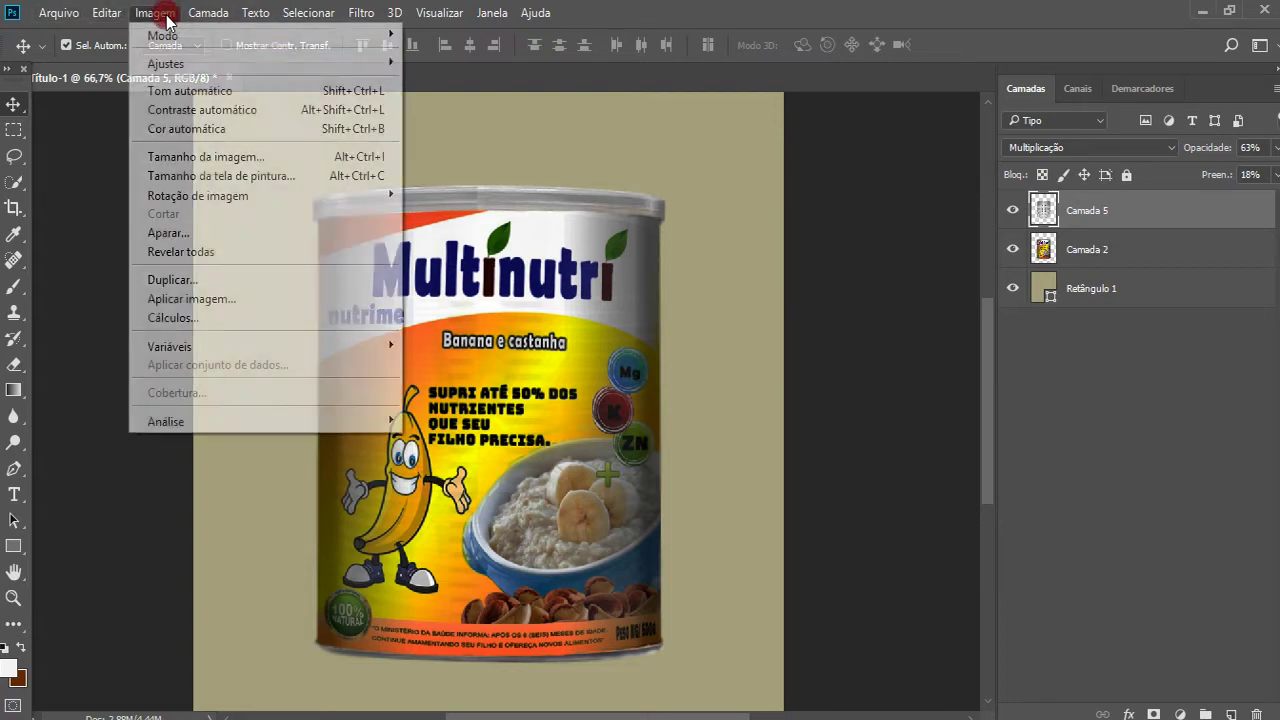
- Apply Brilho/Contraste to Camada 5's tin texture with brightness -34 and contrast 93
left_click(530, 60)
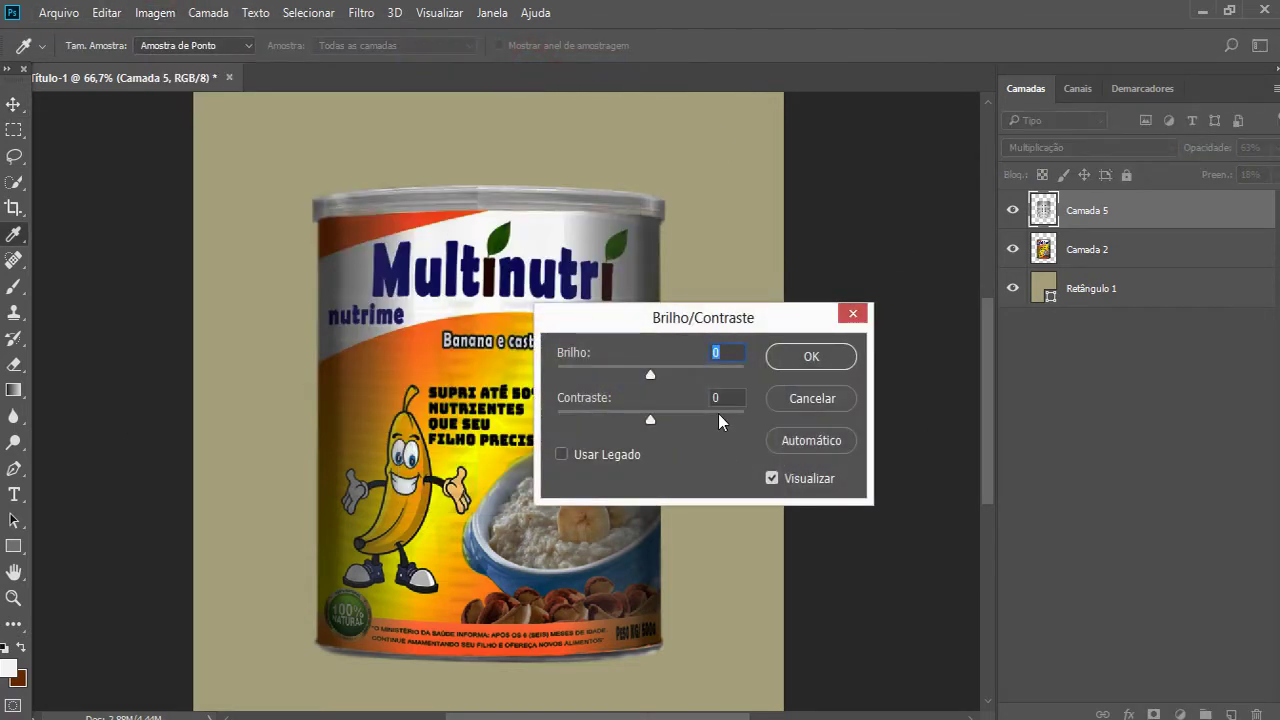
mouse_move(651, 376)
left_mouse_down()
mouse_move(636, 375)
mouse_move(670, 371)
left_mouse_up()
left_click_drag(651, 424, 691, 426)
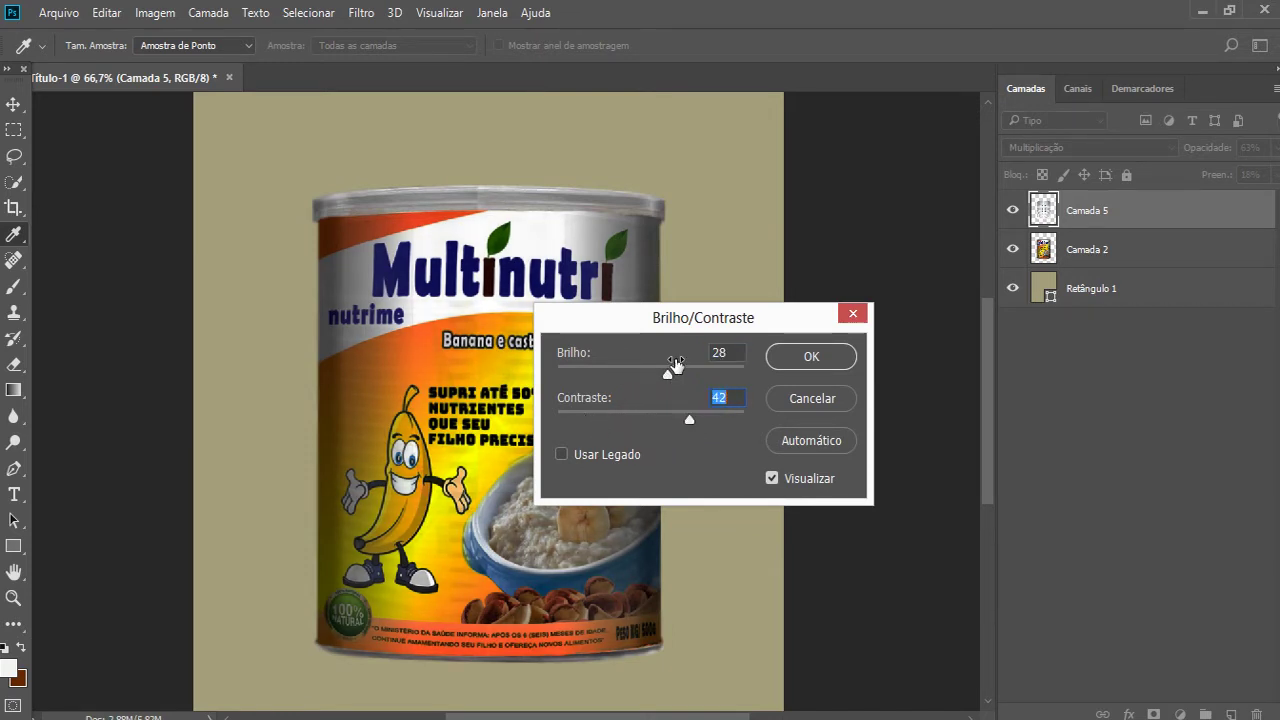
mouse_move(668, 377)
left_mouse_down()
mouse_move(702, 380)
mouse_move(623, 380)
left_mouse_up()
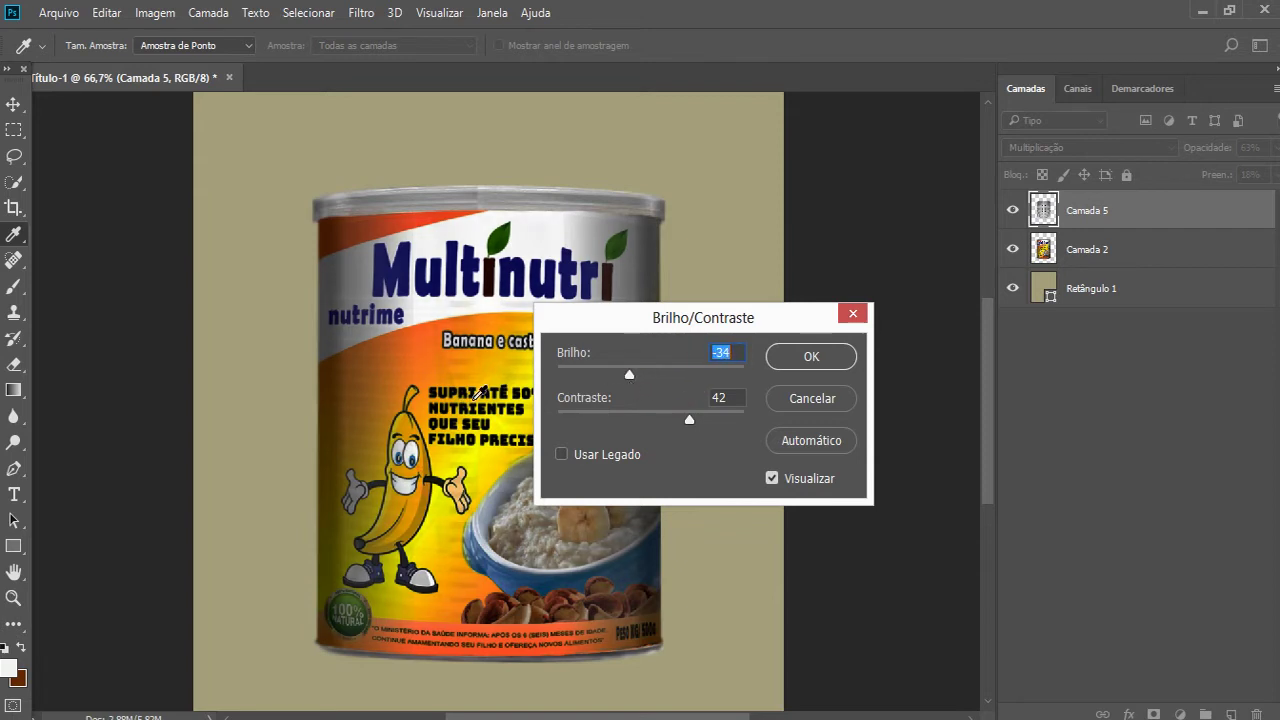
left_click_drag(694, 318, 862, 250)
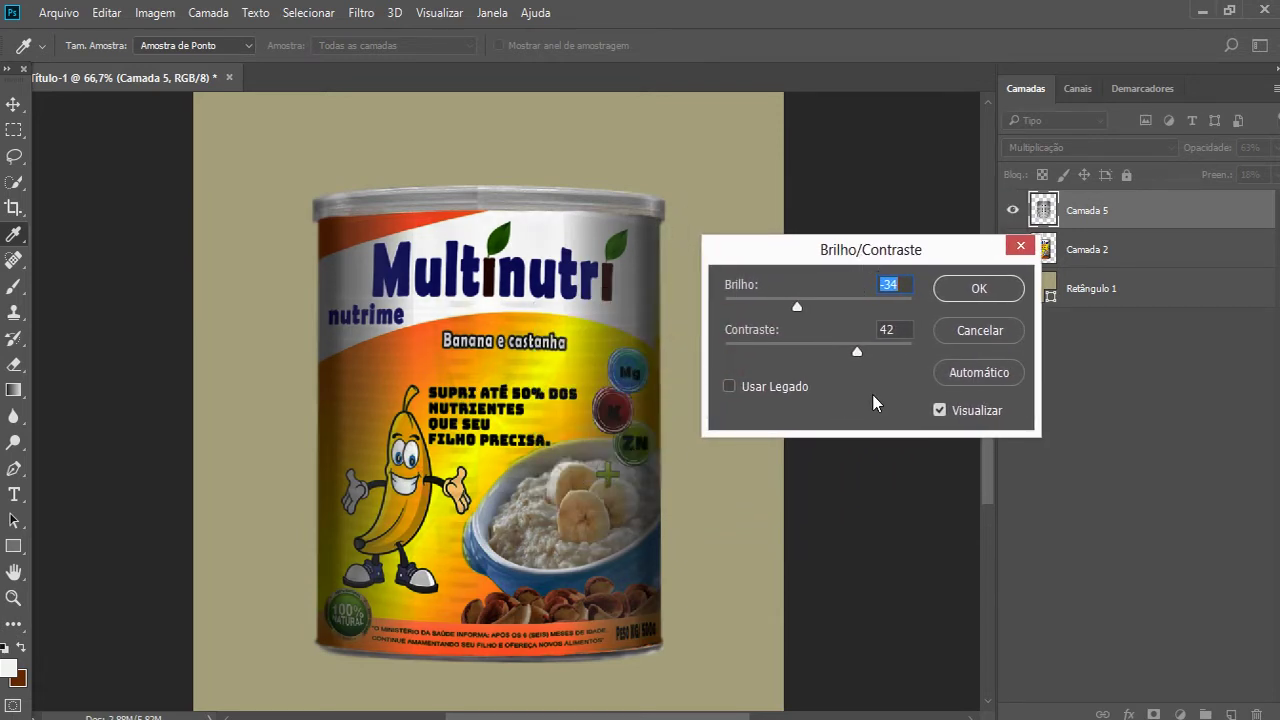
left_click_drag(857, 352, 904, 352)
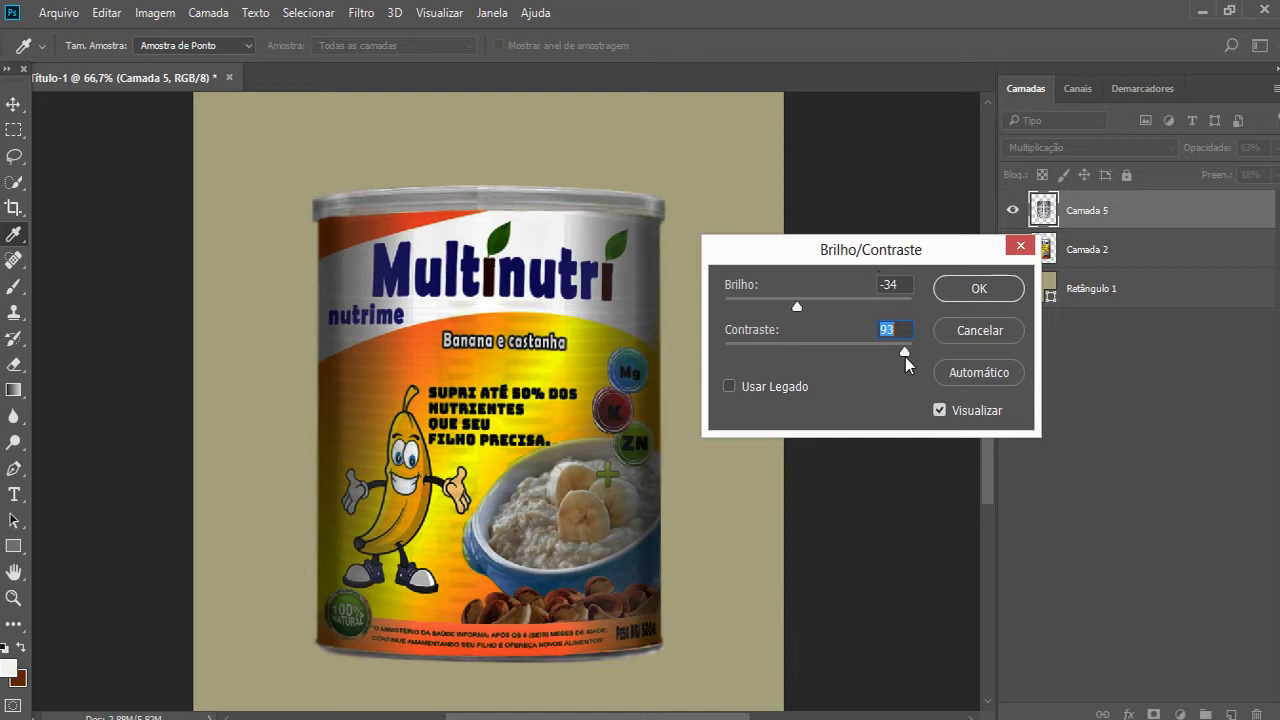
left_click(979, 289)
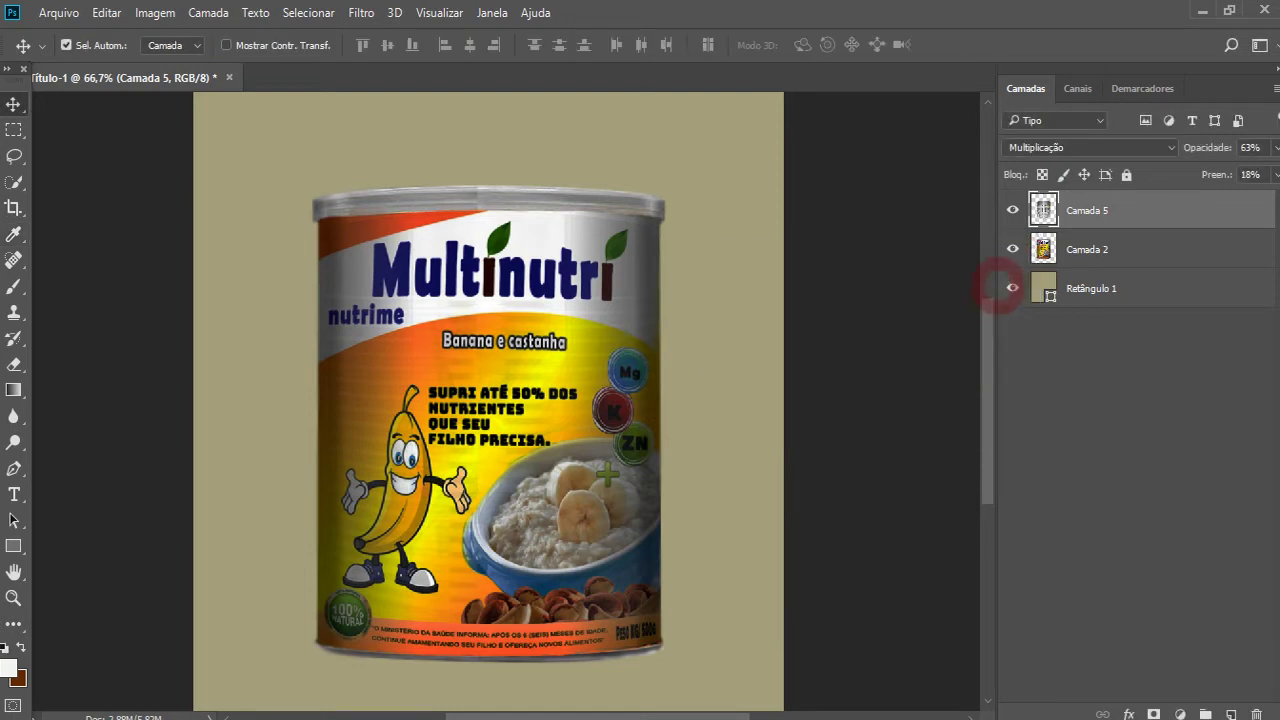
- Lower Camada 5's fill from 18% to 13% and zoom out to 50%
left_click(1275, 175)
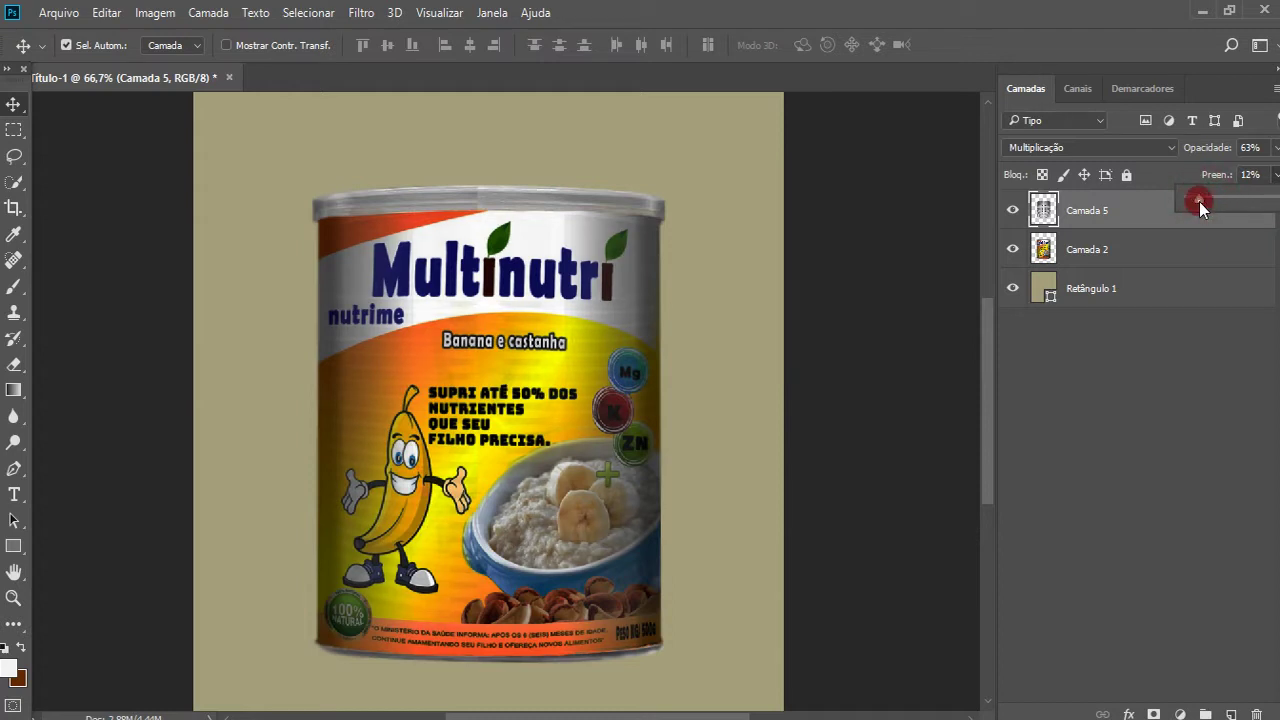
key("ctrl+minus")
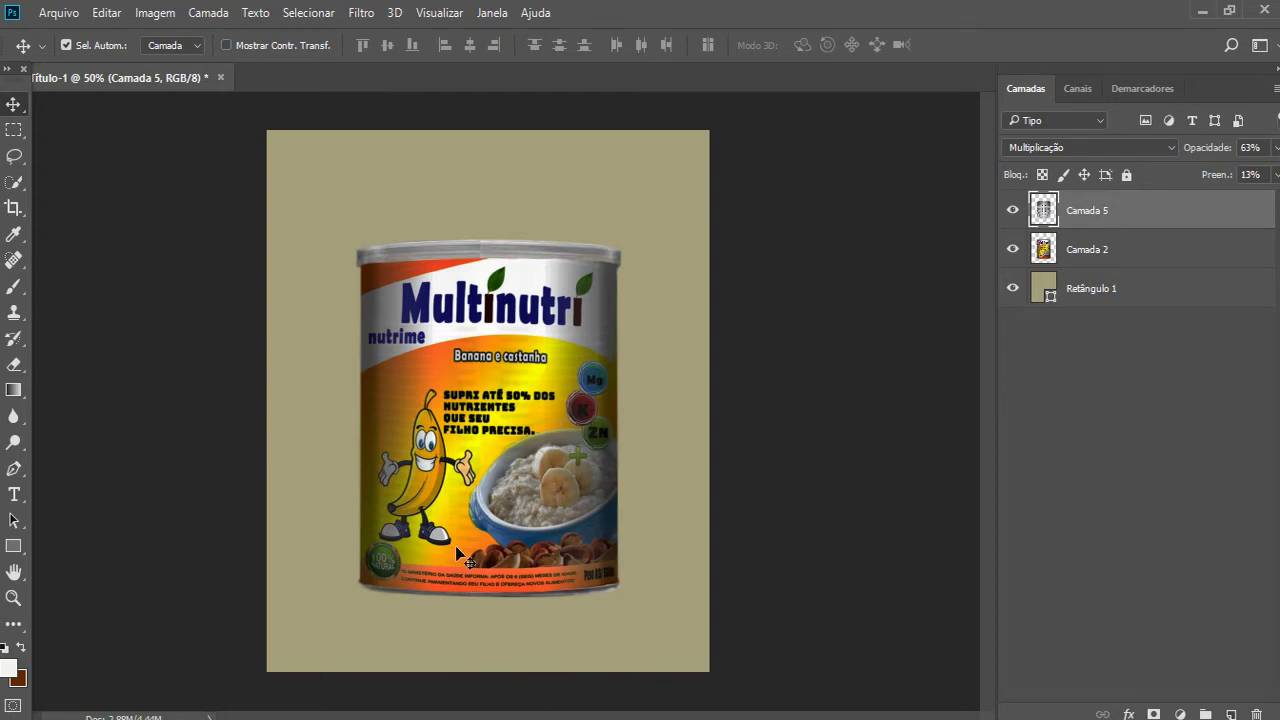
- Duplicate the Retângulo 1 olive background rectangle as 'Retângulo 1 copiar', discarding a trial resize
left_click(1093, 284)
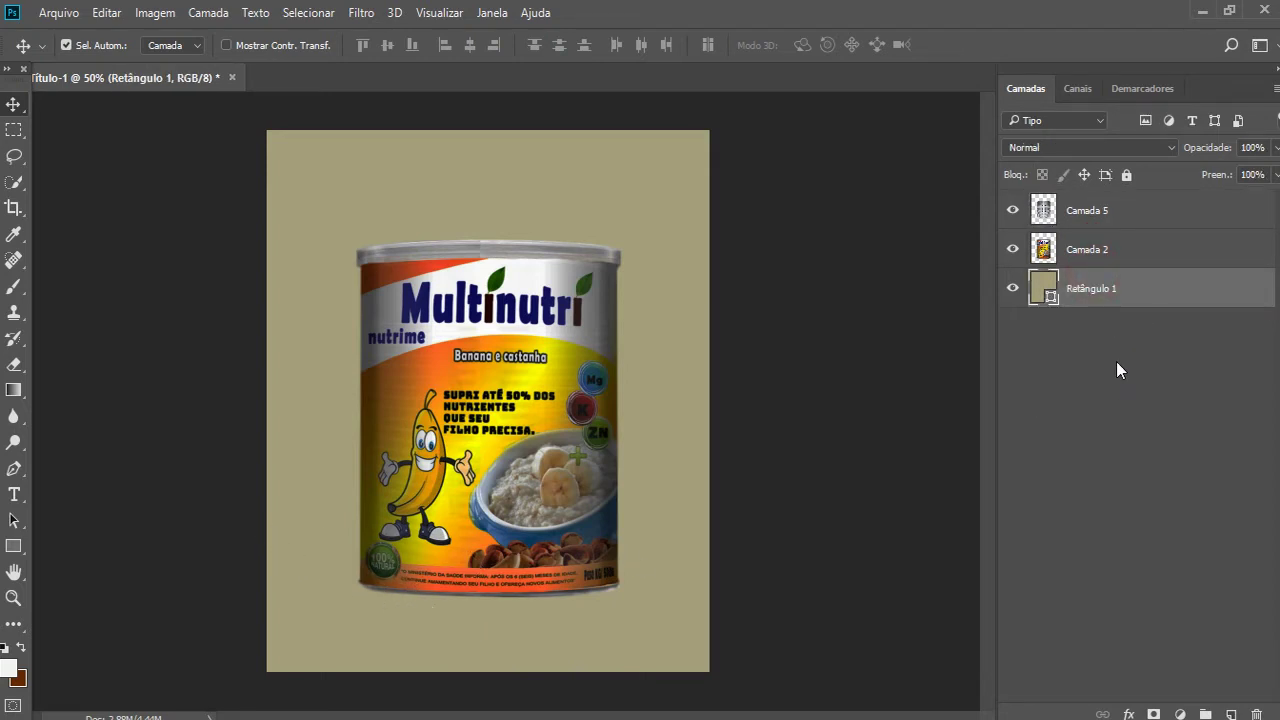
key("ctrl+t")
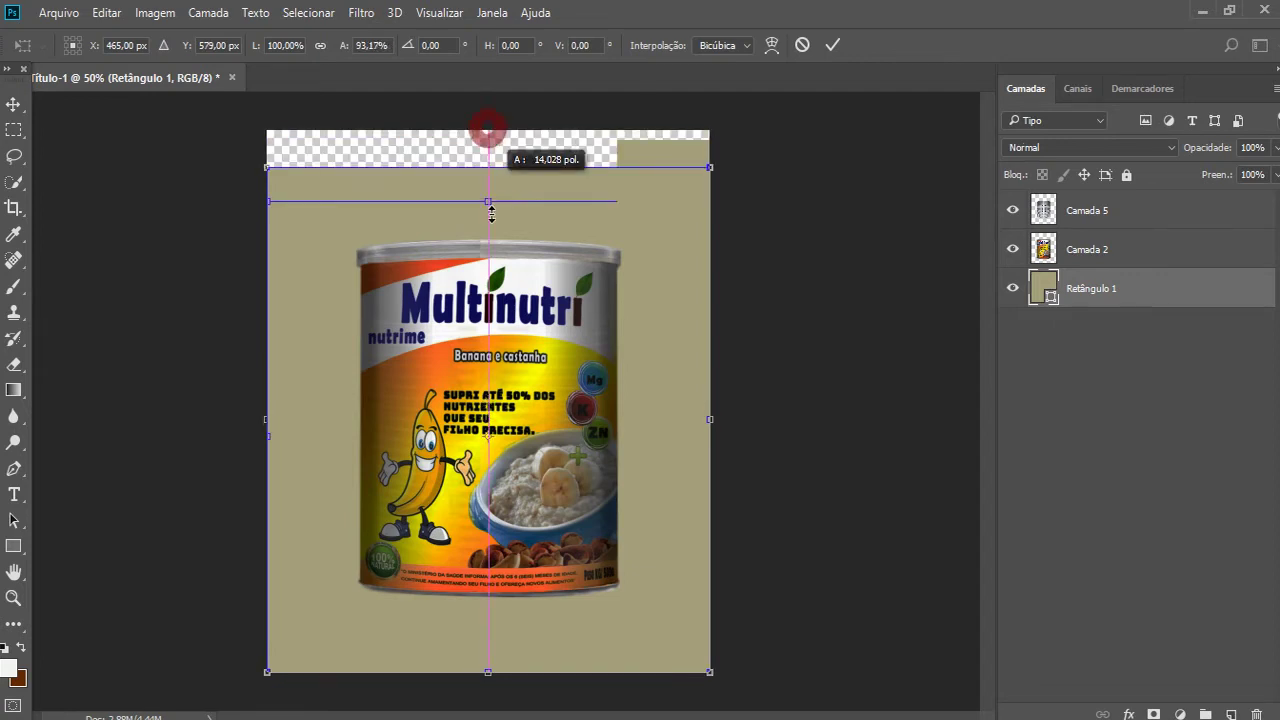
left_click_drag(489, 130, 489, 508)
key("ctrl+z")
left_click(1100, 285)
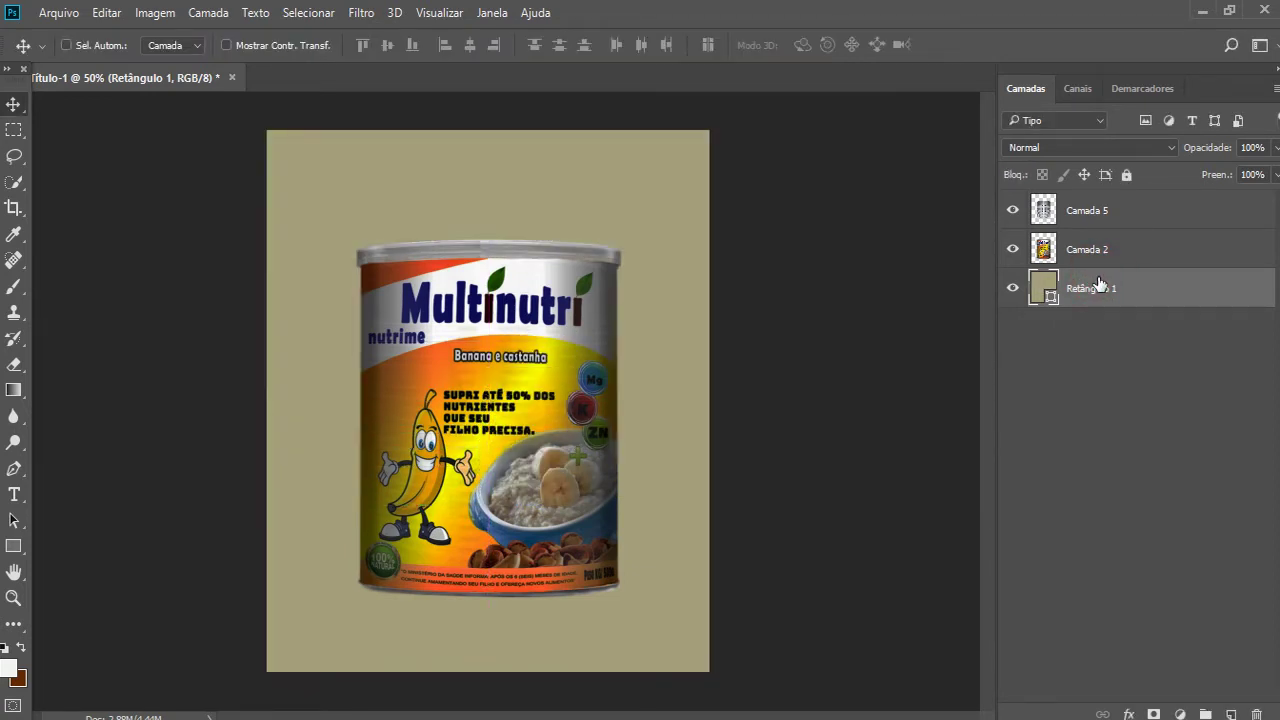
key("ctrl+j")
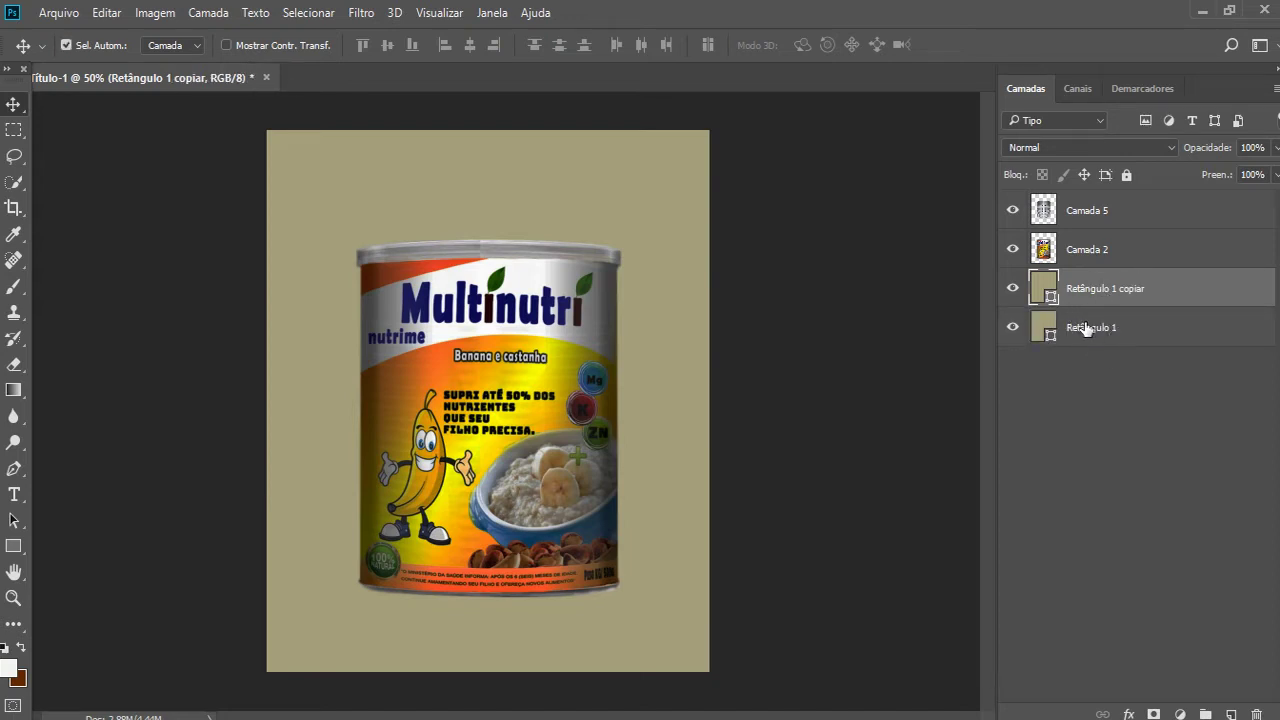
- Squash Retângulo 1 copiar to about 31.7% height at the canvas bottom and add a layer mask
key("ctrl+t")
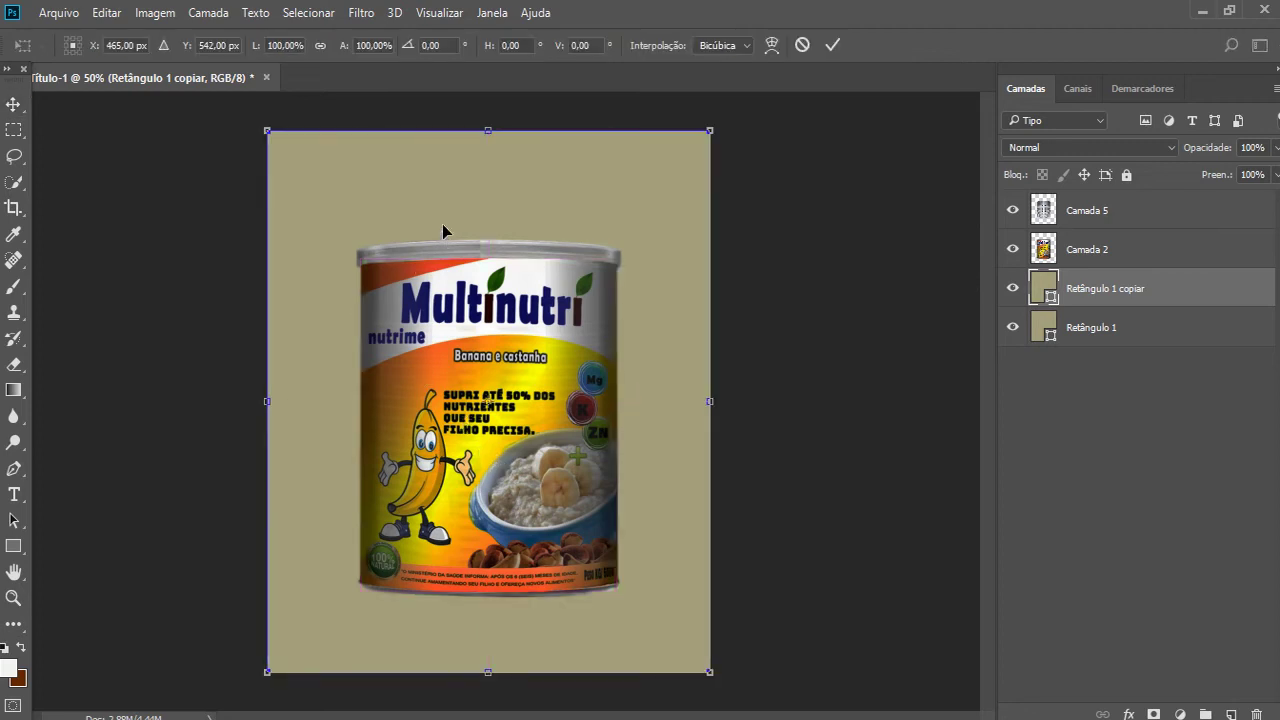
left_click_drag(485, 132, 470, 496)
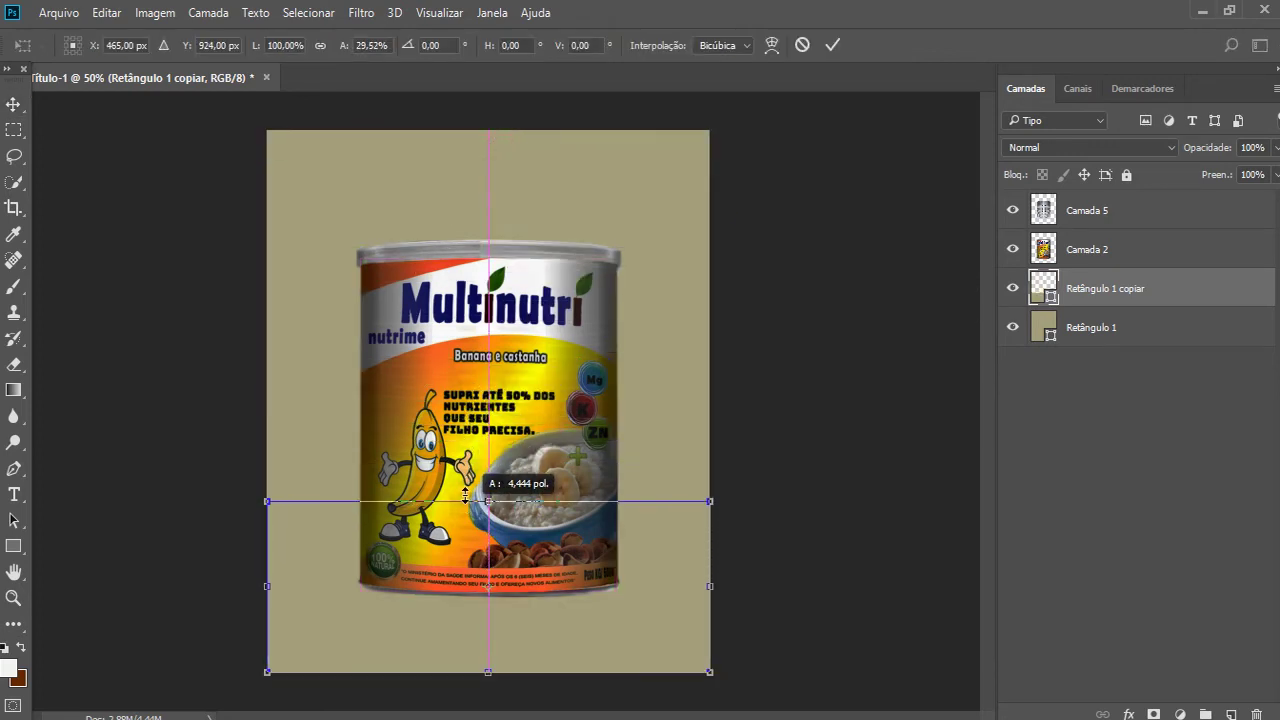
left_click_drag(470, 496, 482, 500)
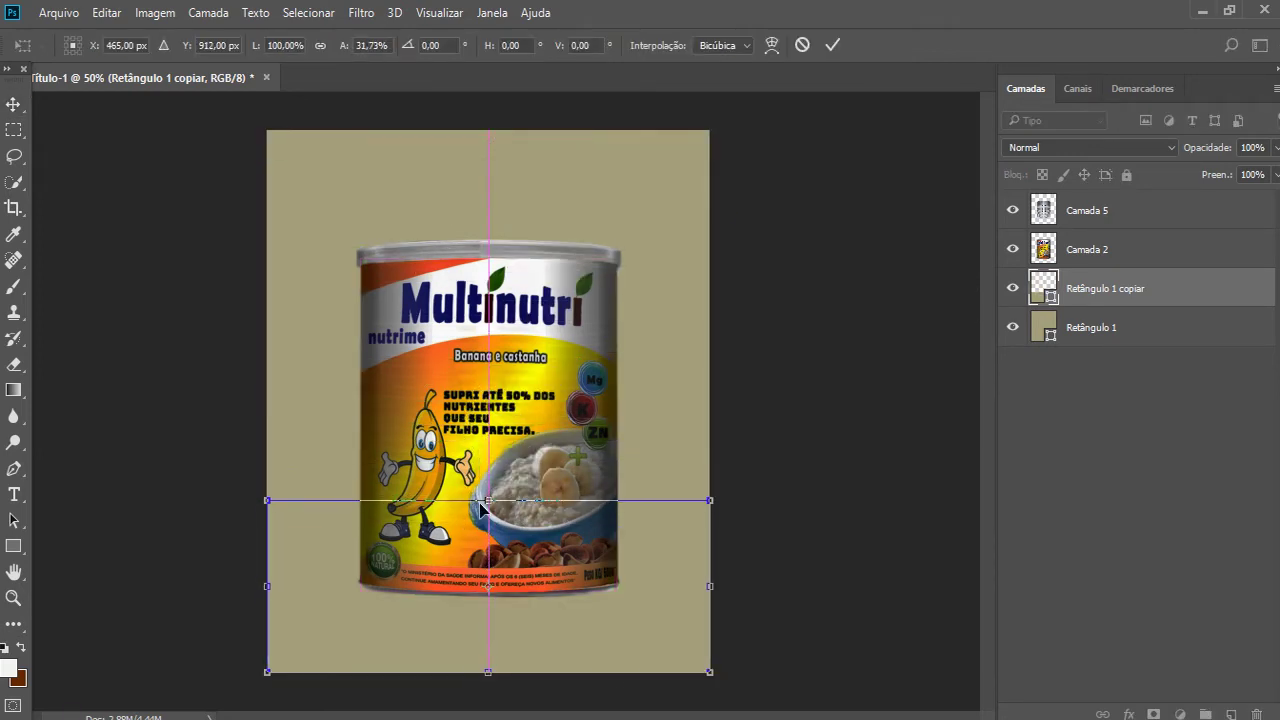
key("Return")
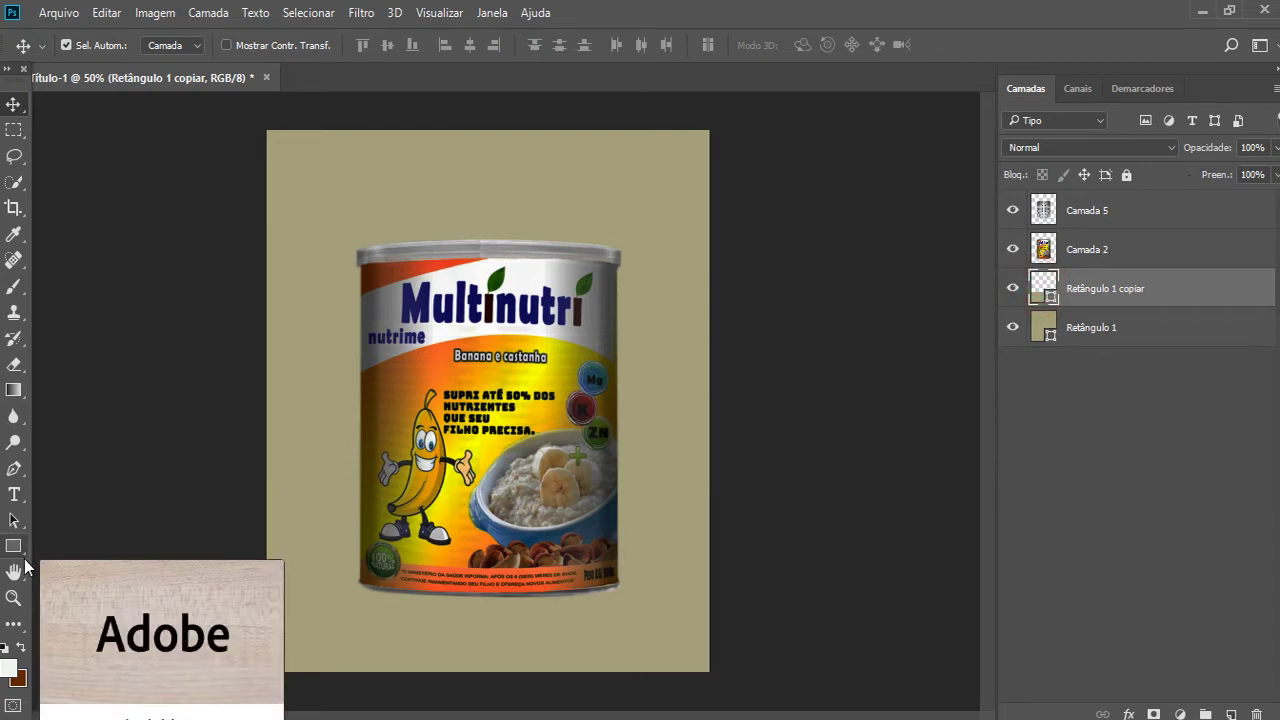
left_click(1156, 714)
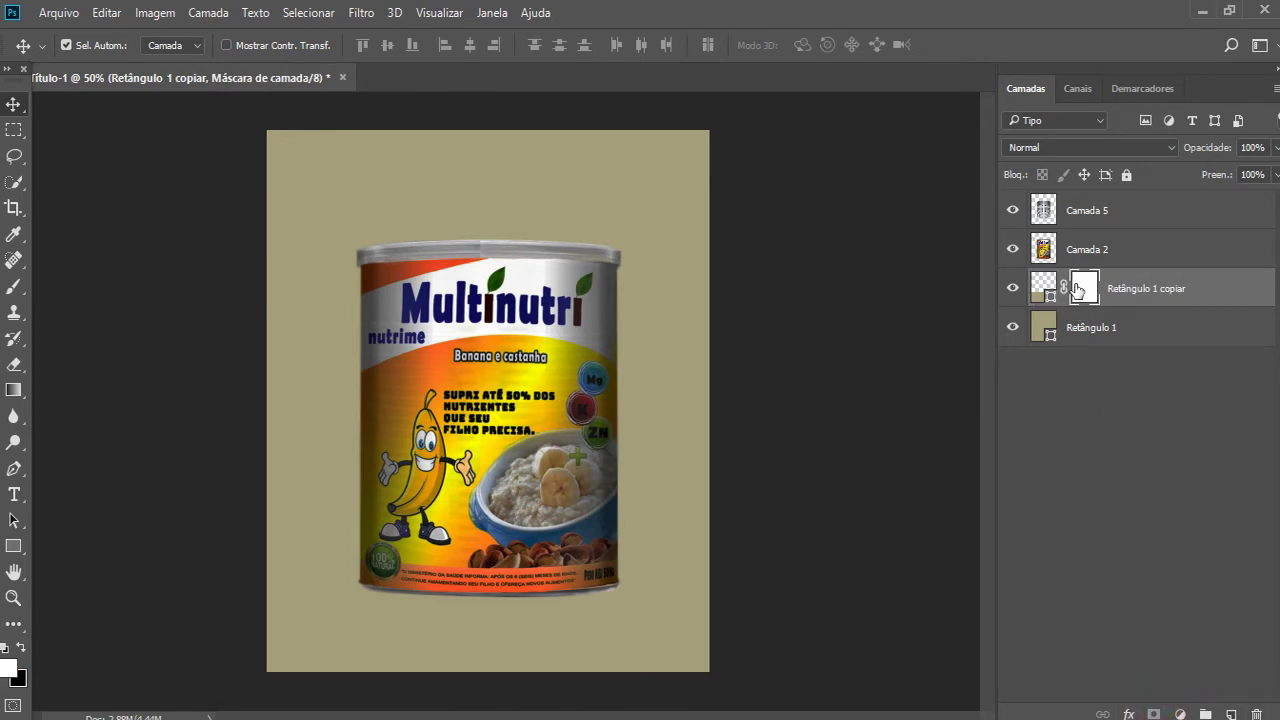
- Pick the Gradient tool and try a linear fade on the copy's mask, then undo it
left_click(14, 365)
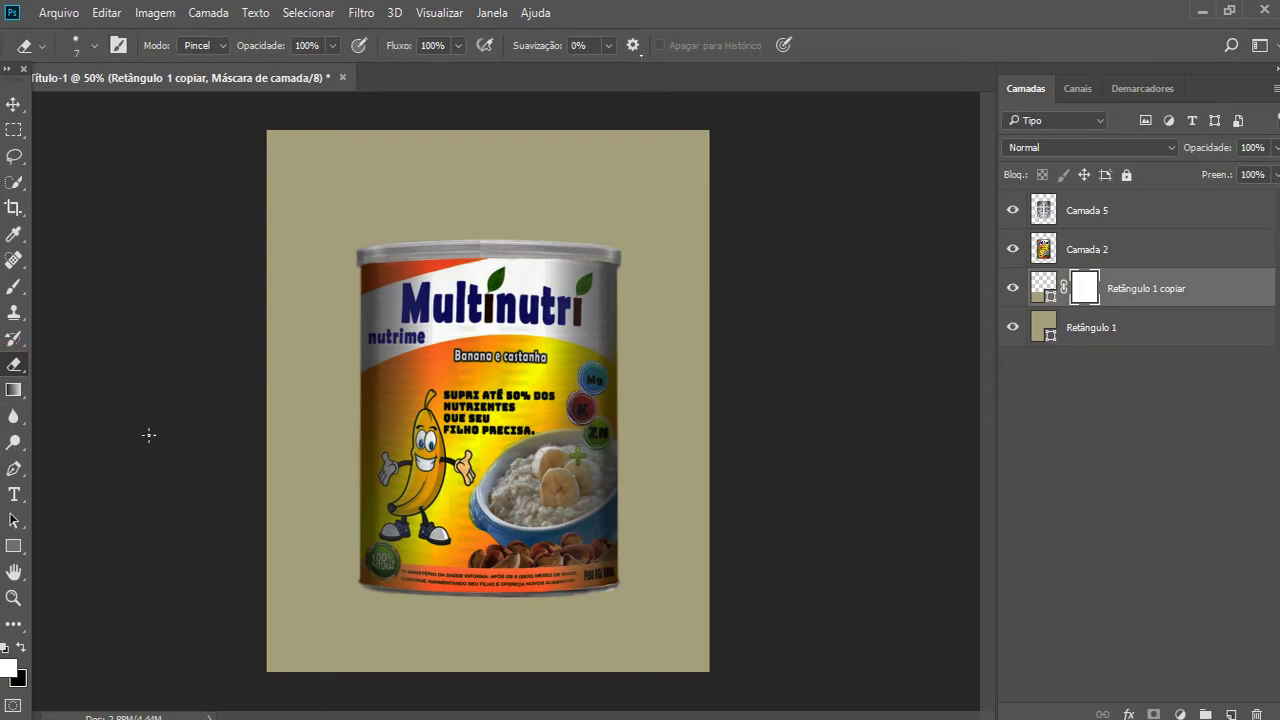
left_click(478, 612)
left_click(13, 391)
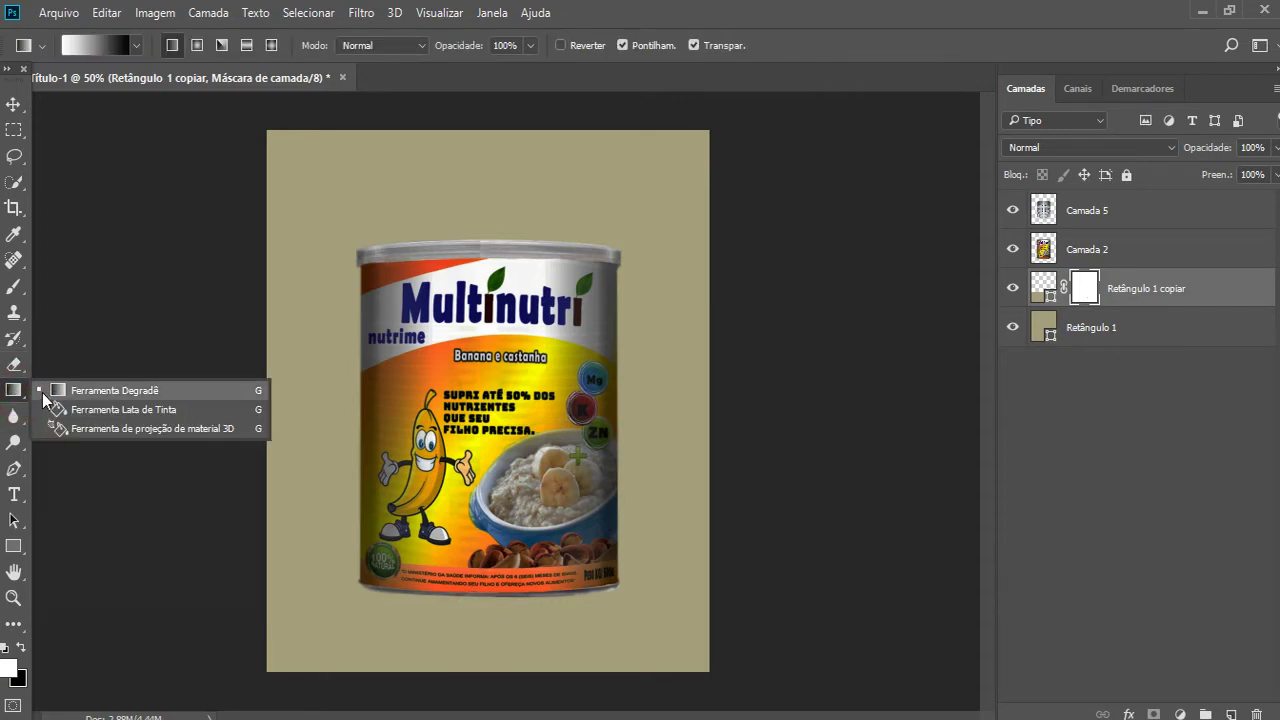
left_click(54, 394)
left_click_drag(469, 622, 472, 551)
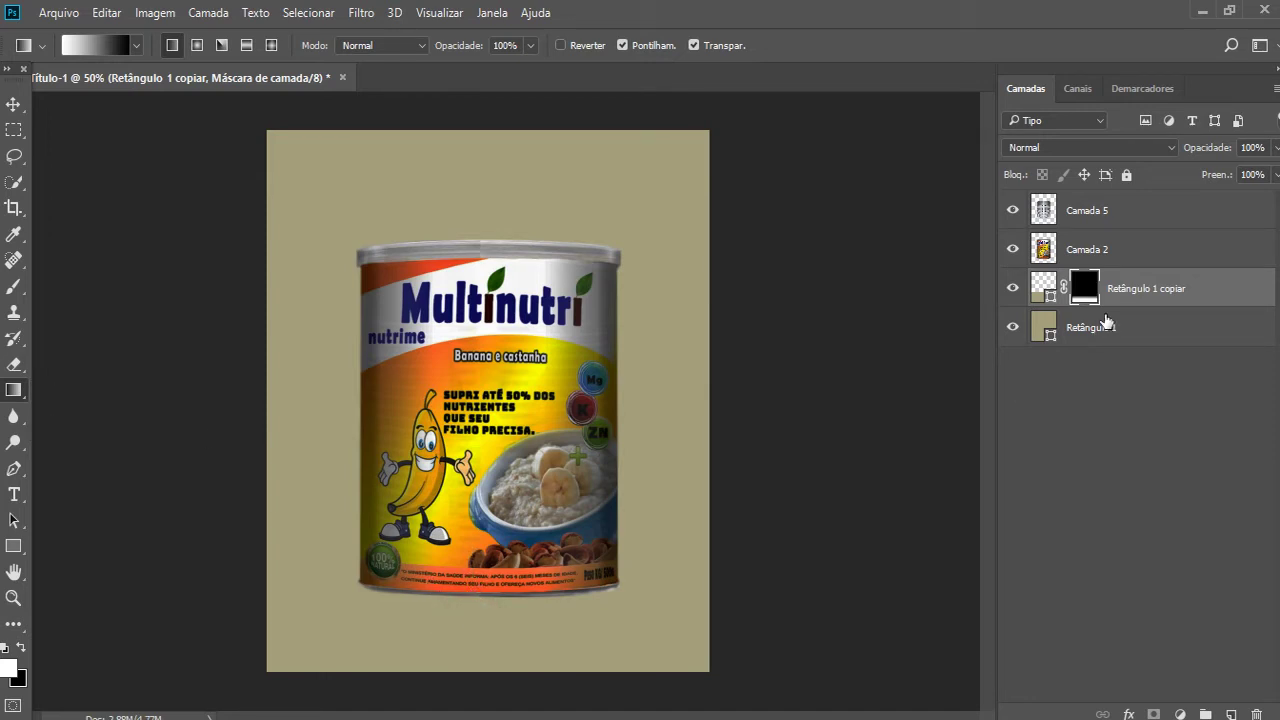
key("ctrl+z")
- Draw an upward fade on the copy's layer mask at the can's base and hide Retângulo 1
left_click(1043, 288)
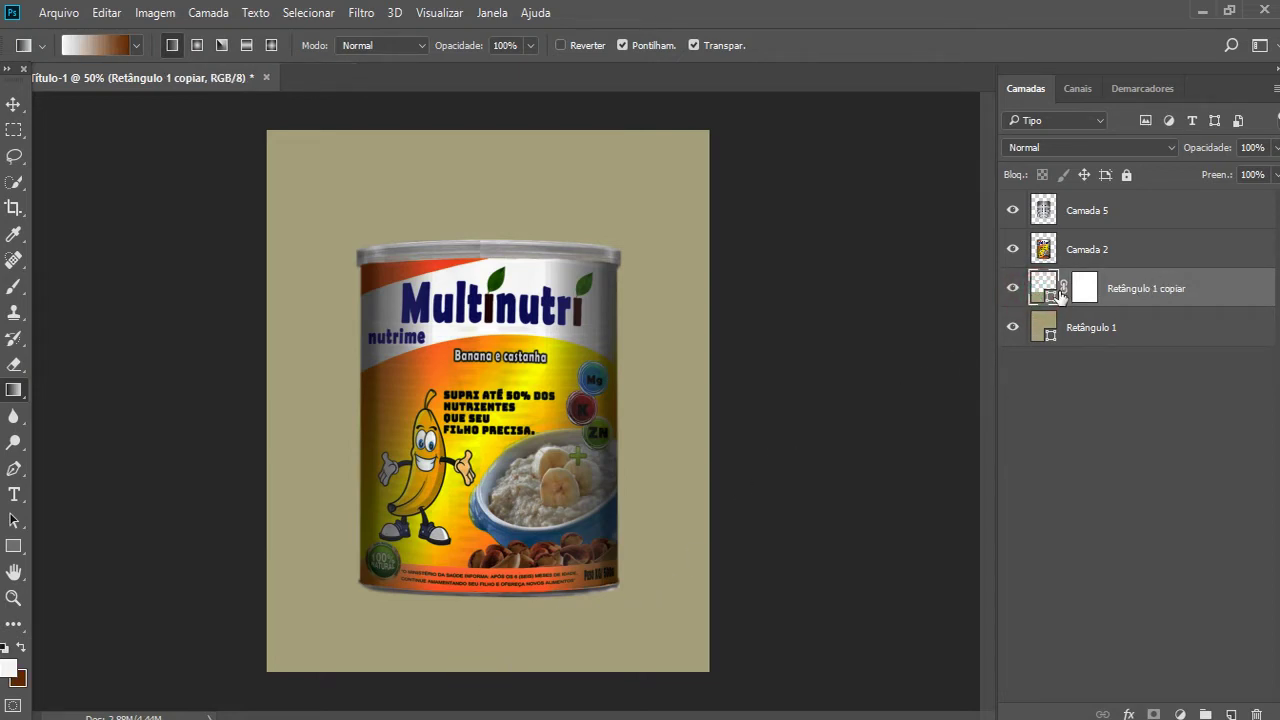
left_click(1085, 288)
left_click_drag(479, 650, 480, 580)
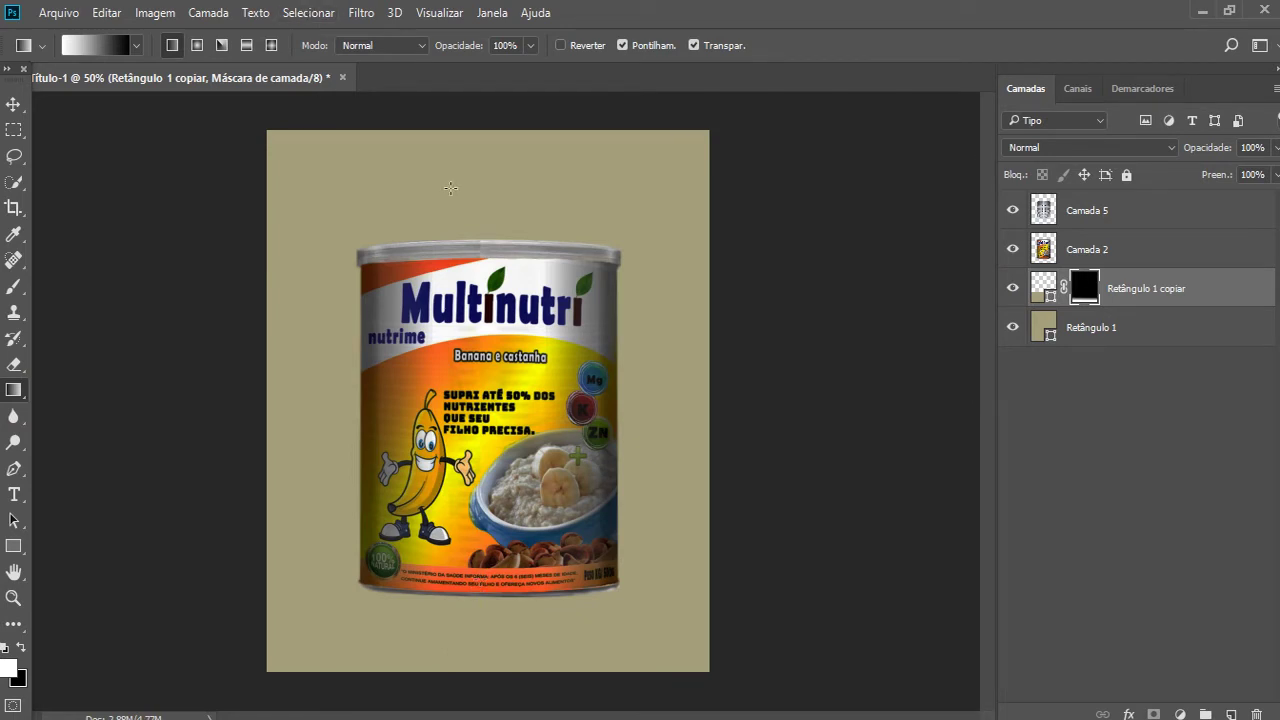
left_click(1012, 327)
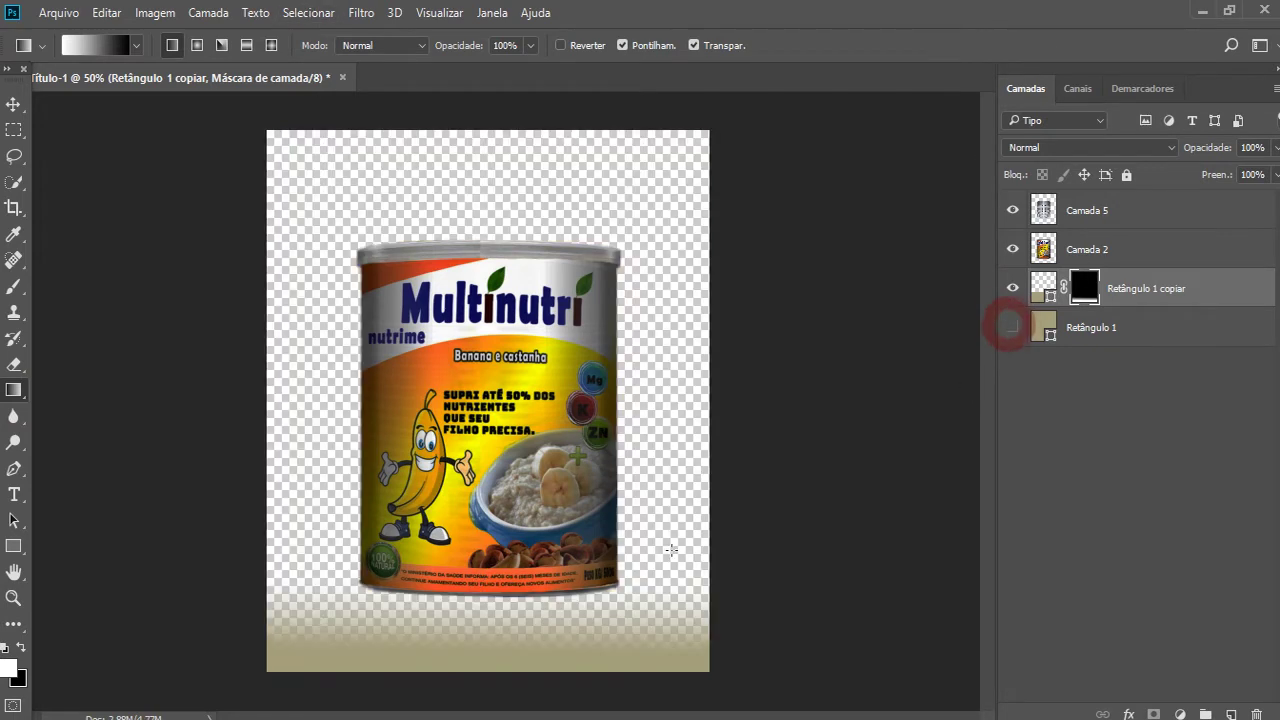
- Switch to a radial gradient and redraw the mask into a soft glow beneath the can
left_click(197, 45)
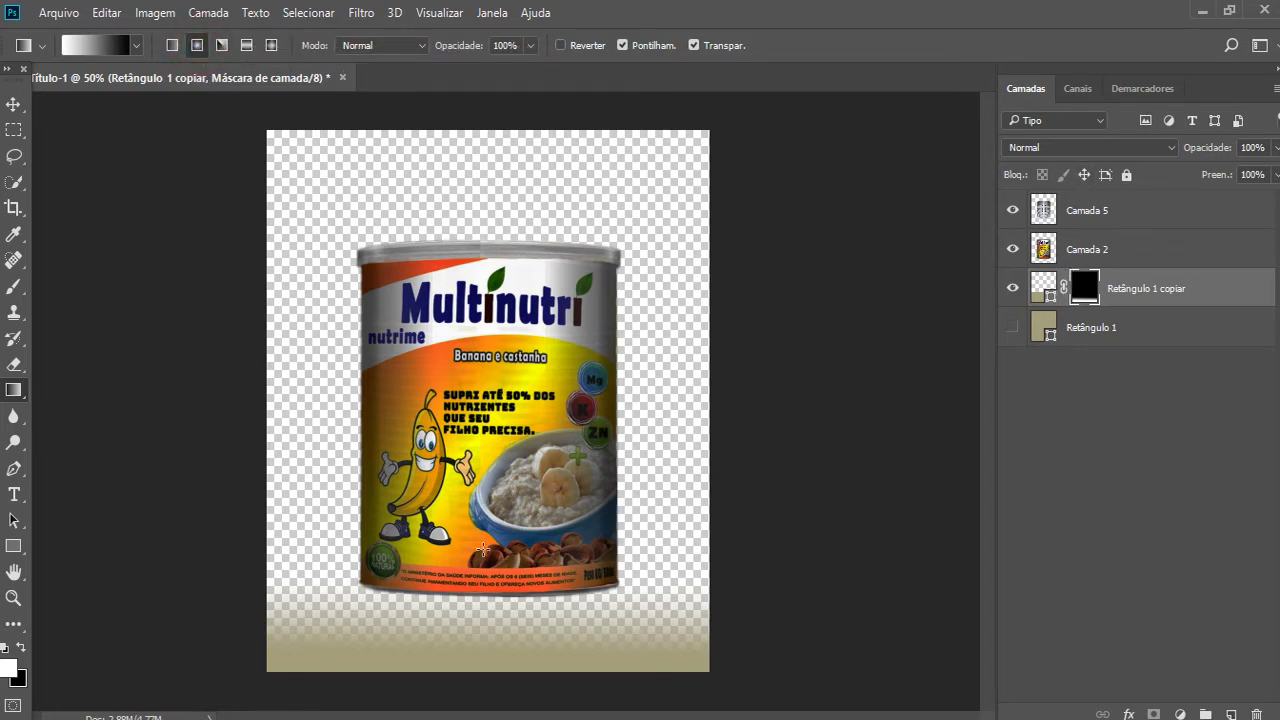
mouse_move(481, 644)
left_mouse_down()
mouse_move(483, 522)
mouse_move(557, 612)
left_mouse_up()
left_click_drag(485, 555, 489, 646)
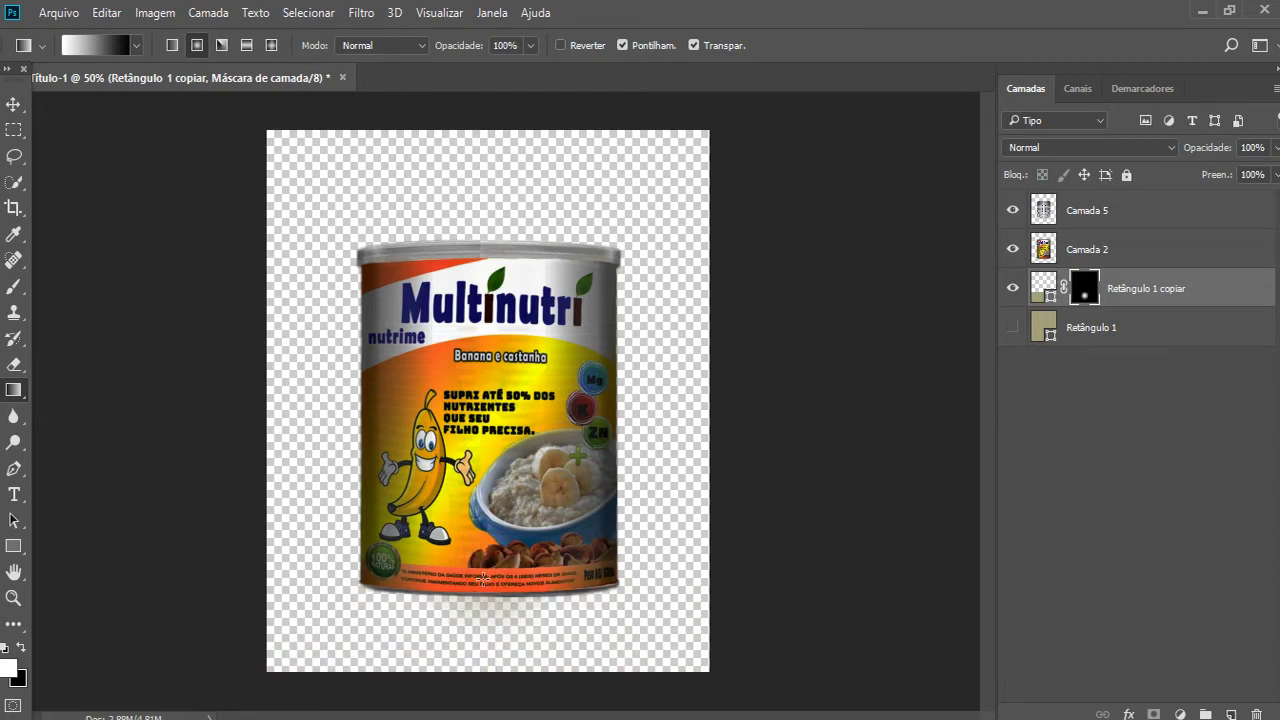
left_click_drag(483, 584, 482, 643)
left_click(132, 47)
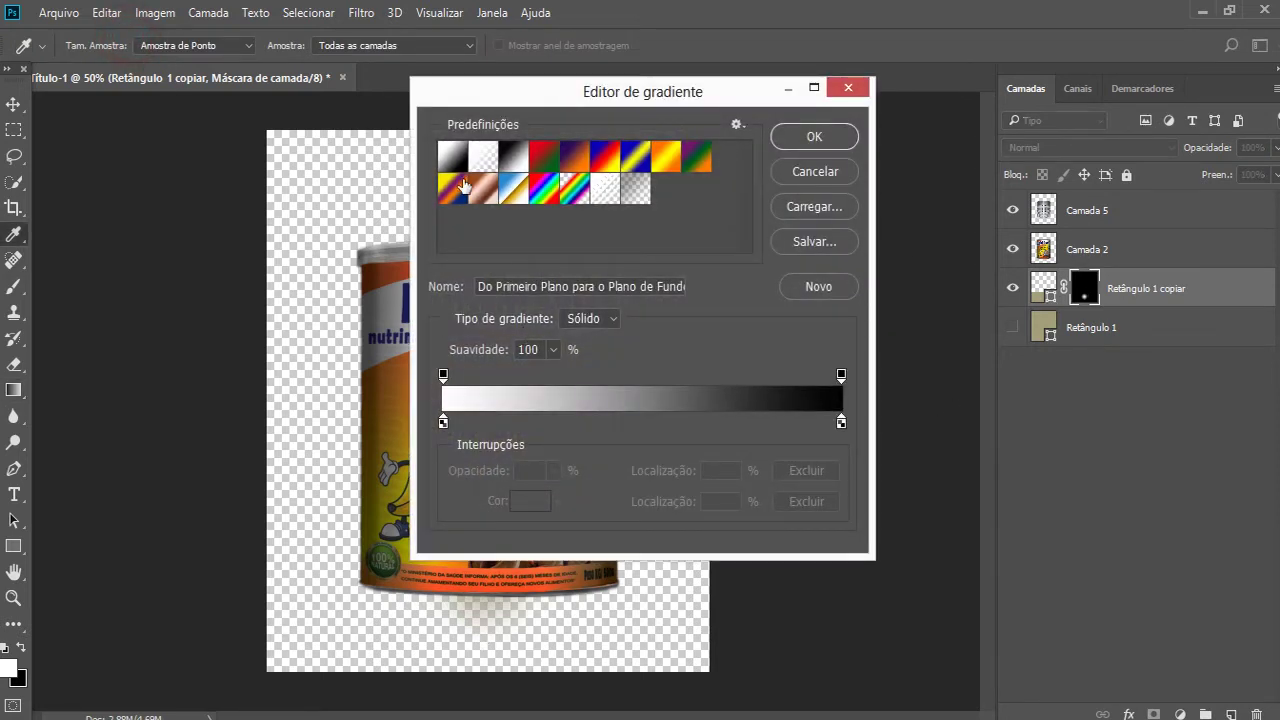
- Show Retângulo 1 again and change its fill to a darker olive
left_click(842, 176)
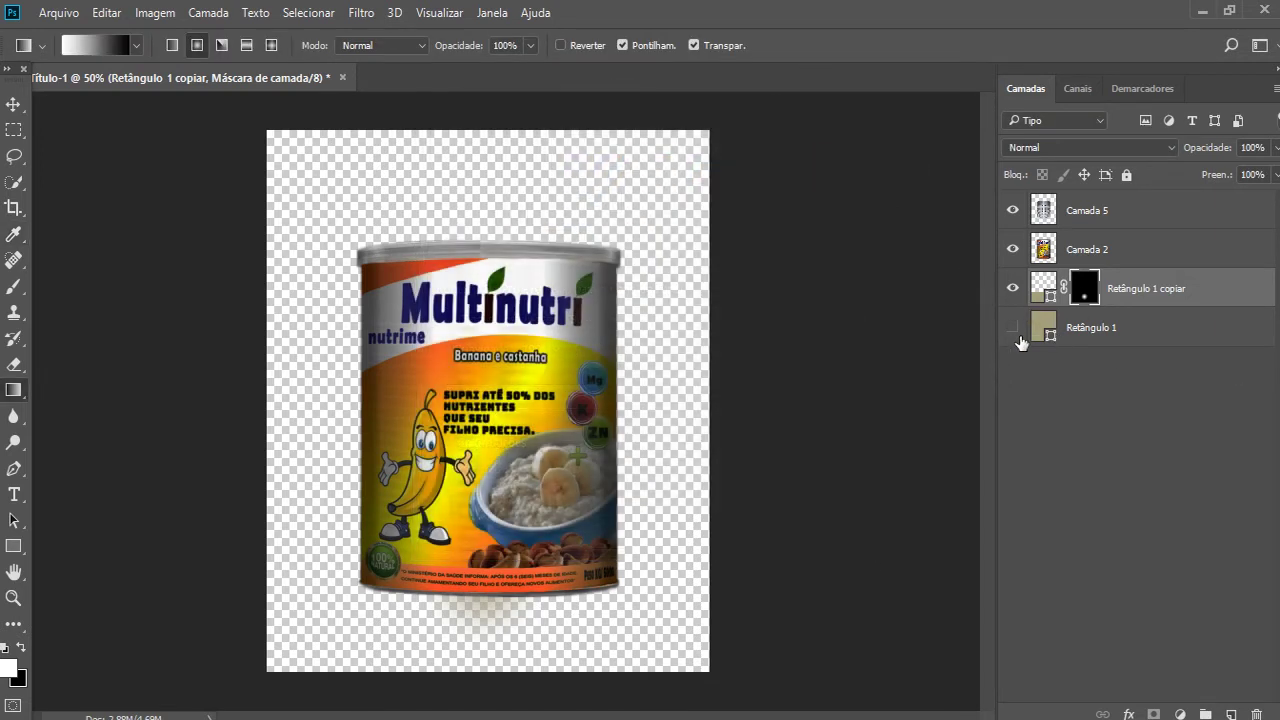
left_click(1012, 327)
double_click(1041, 326)
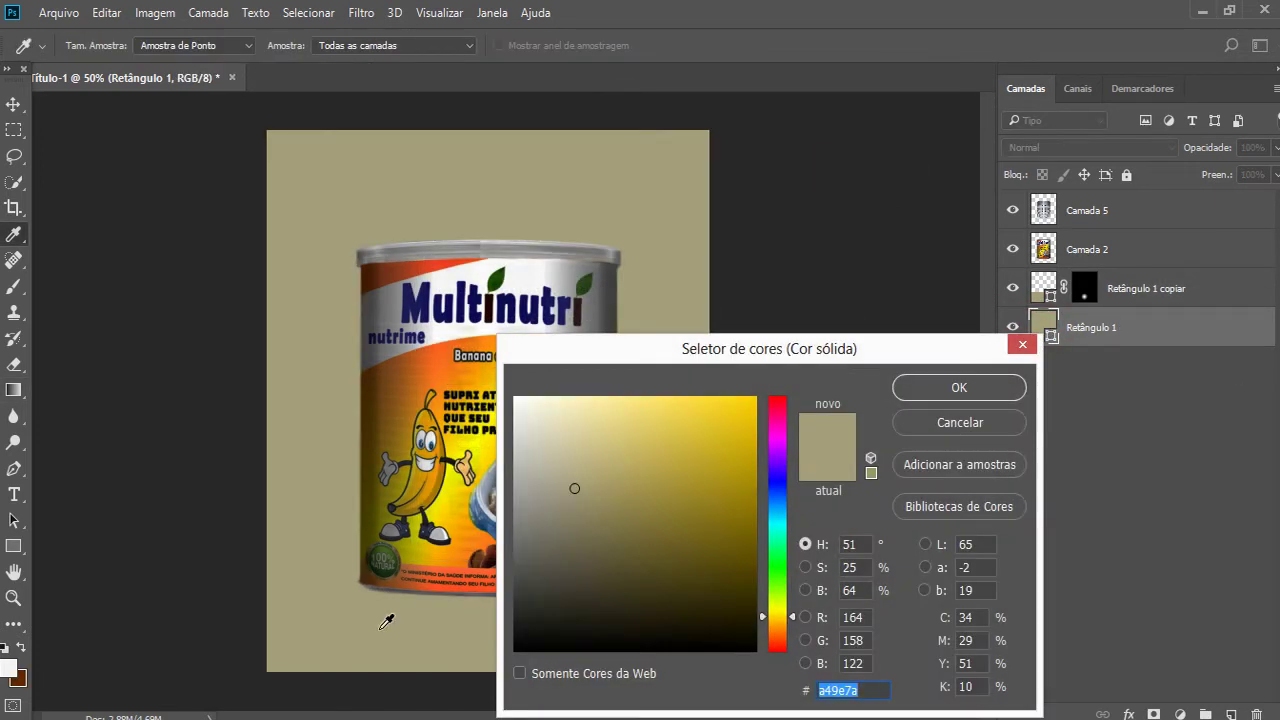
mouse_move(576, 596)
left_mouse_down()
mouse_move(640, 589)
mouse_move(663, 551)
mouse_move(686, 554)
mouse_move(580, 556)
left_mouse_up()
left_click_drag(640, 348, 958, 326)
left_click(476, 604)
left_click_drag(900, 532, 904, 531)
left_click(1242, 377)
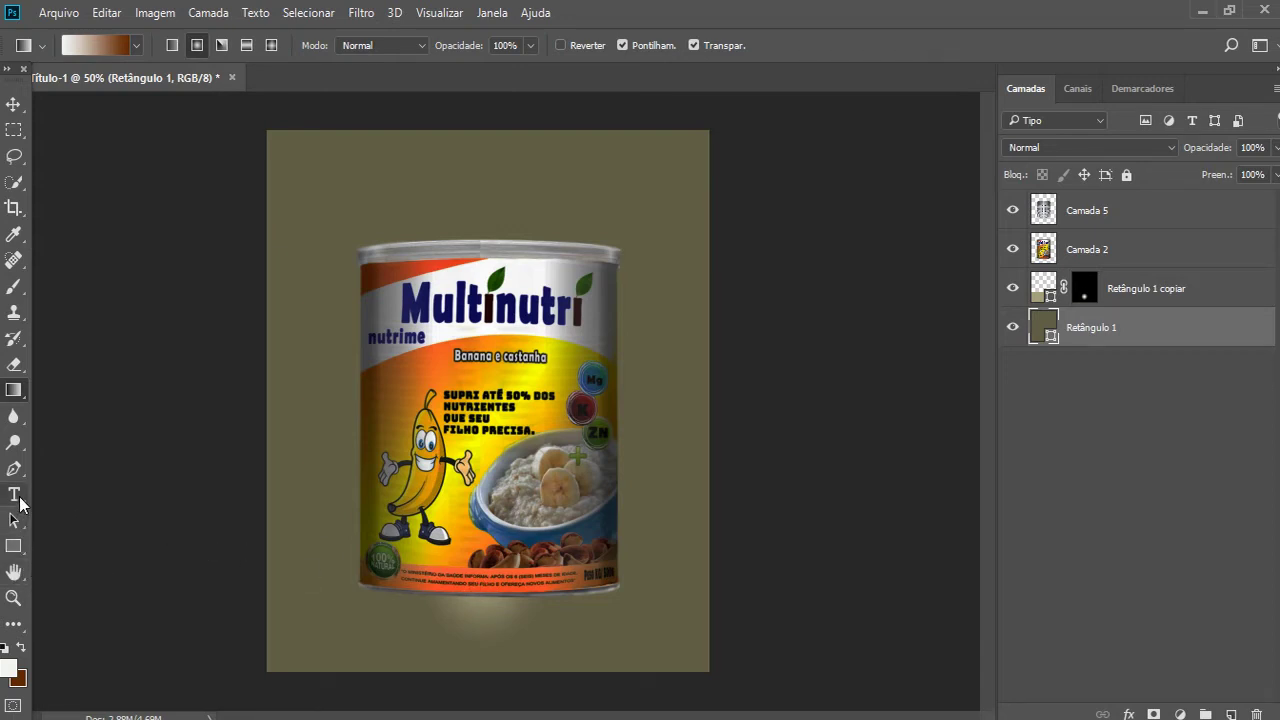
- Redraw the gradient on Retângulo 1 copiar's mask for a faint glow below the can
left_click(1040, 289)
left_click(1085, 288)
left_click_drag(458, 545, 459, 645)
mouse_move(483, 535)
left_mouse_down()
mouse_move(491, 677)
mouse_move(483, 666)
left_mouse_up()
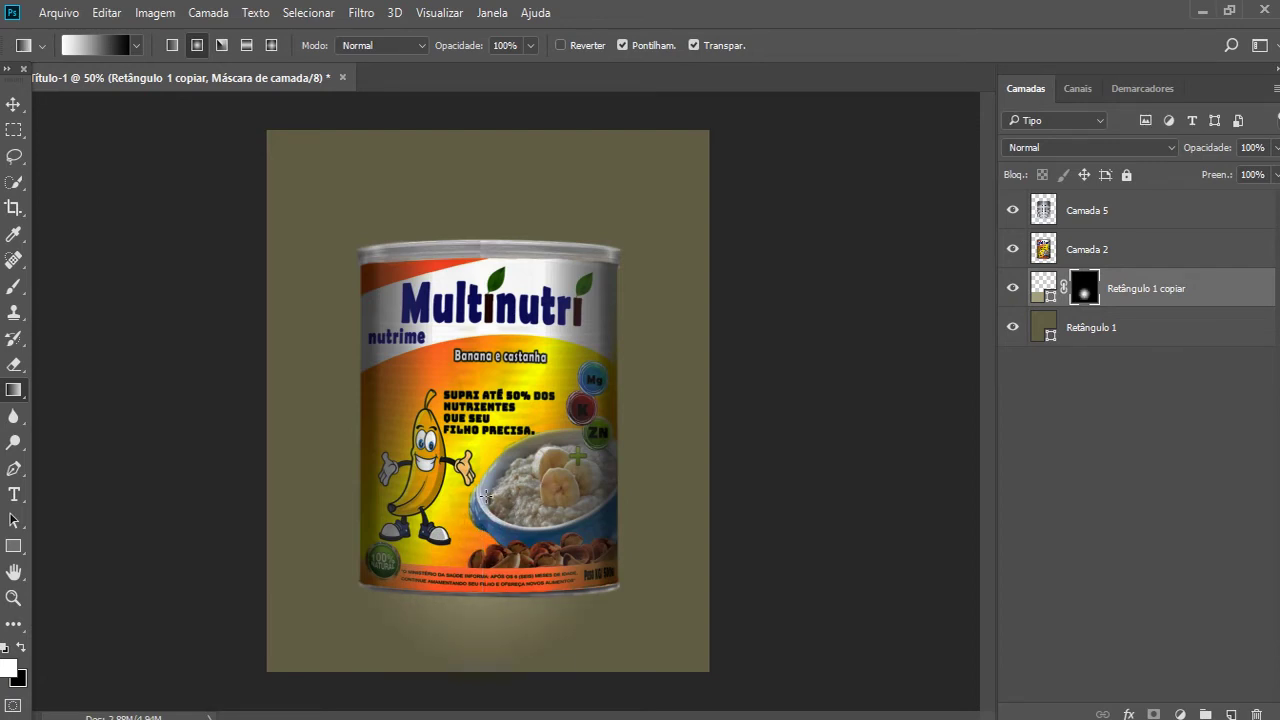
left_click_drag(485, 497, 490, 620)
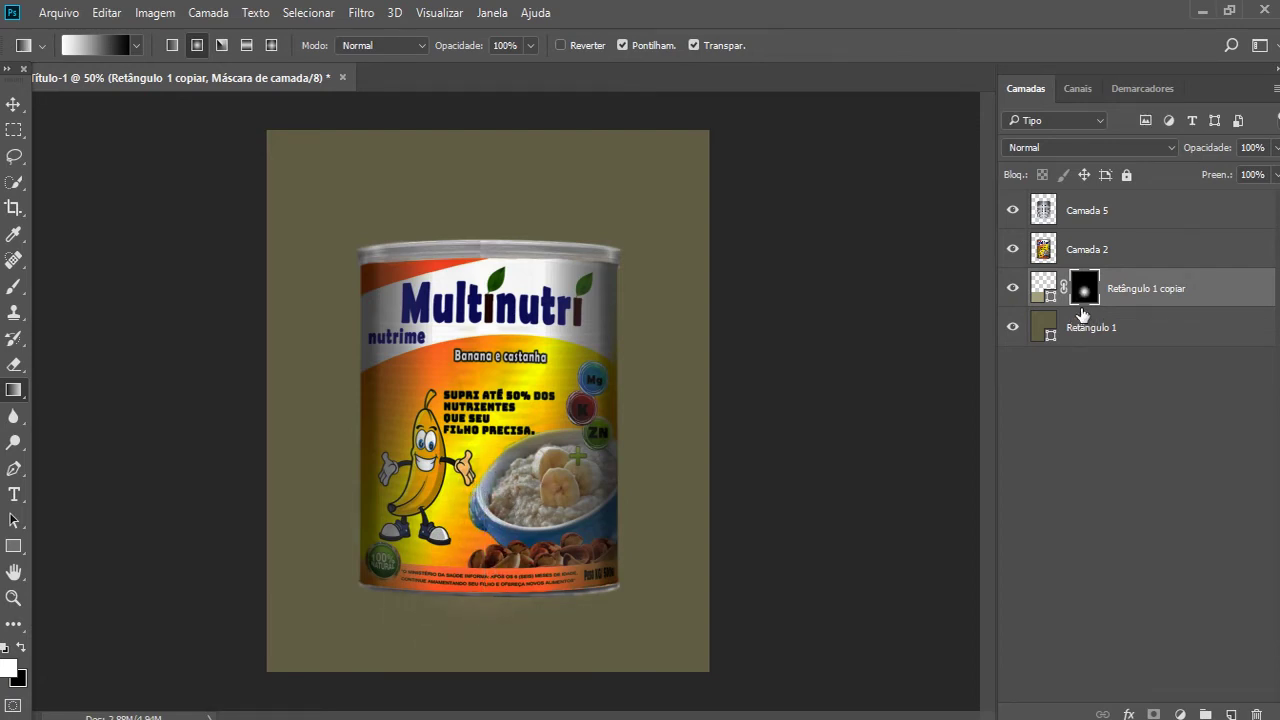
left_click_drag(498, 524, 497, 628)
- Delete the masked copy and set Retângulo 1's fill to olive 837c58
key("Delete")
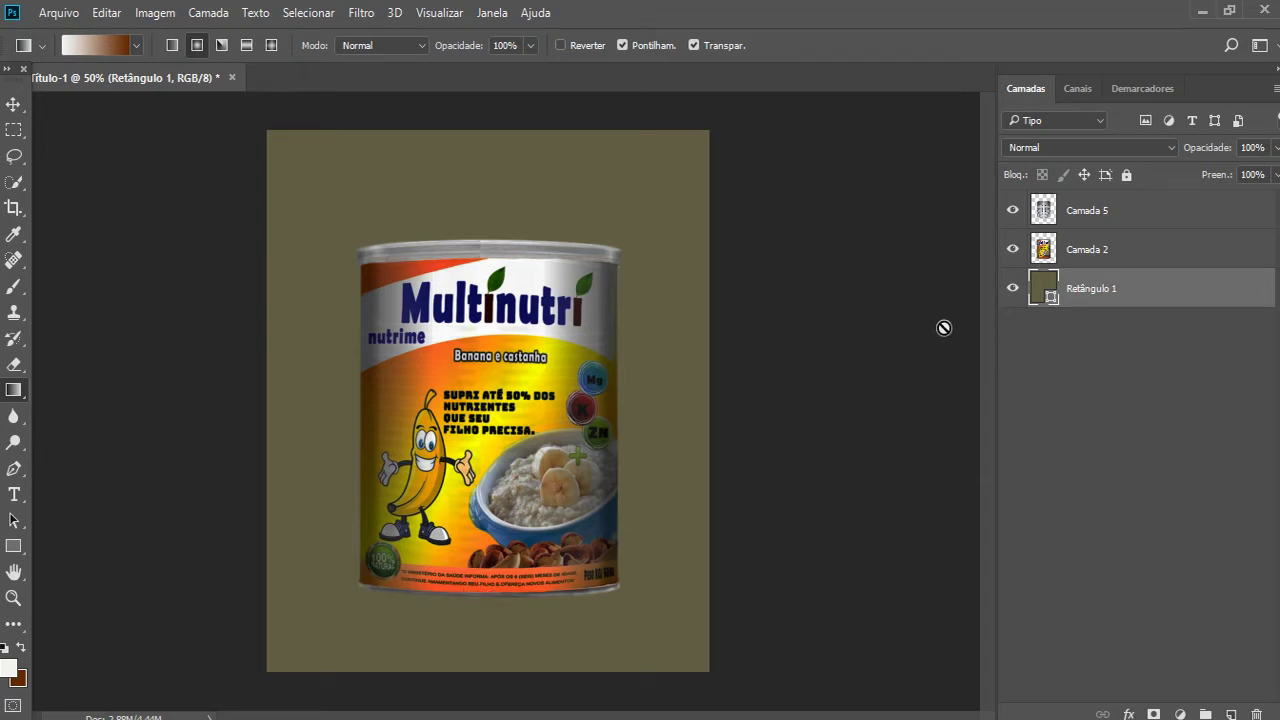
double_click(1040, 289)
left_click_drag(528, 334, 458, 285)
left_click(778, 163)
- Duplicate Retângulo 1, squash the copy to about 28% height at the bottom, and add a layer mask
left_click(1143, 272)
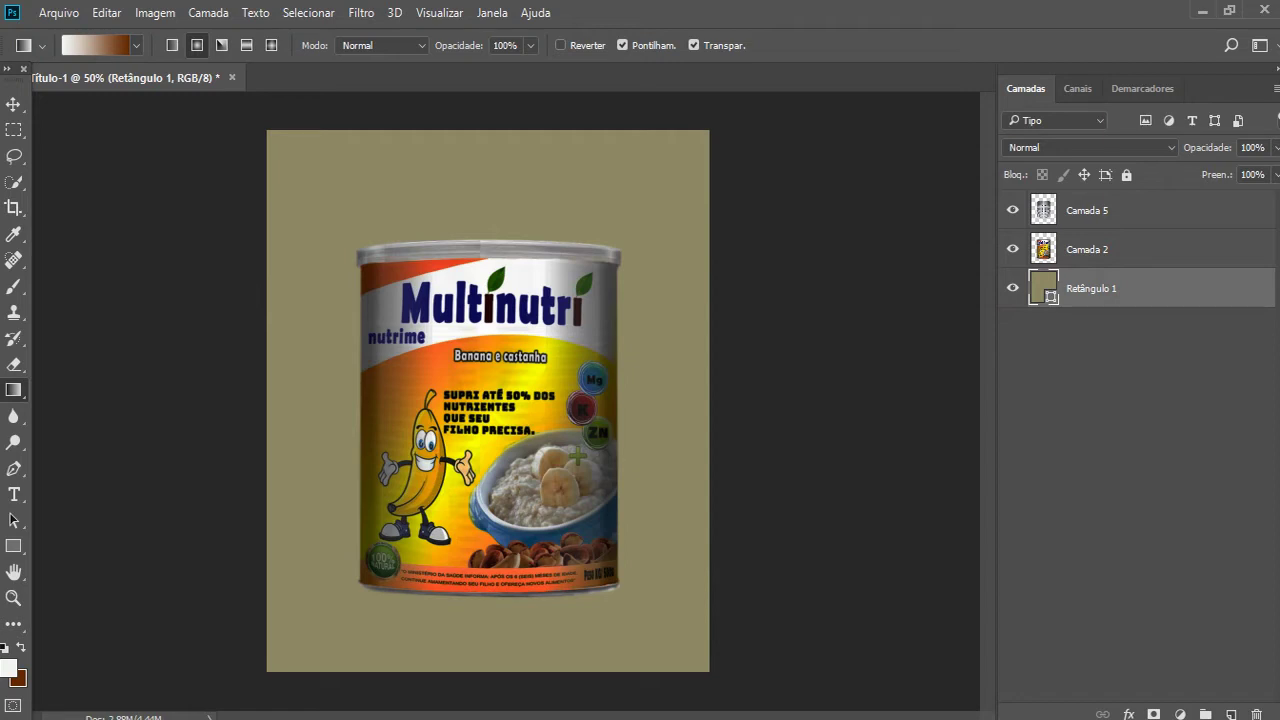
key("ctrl+j")
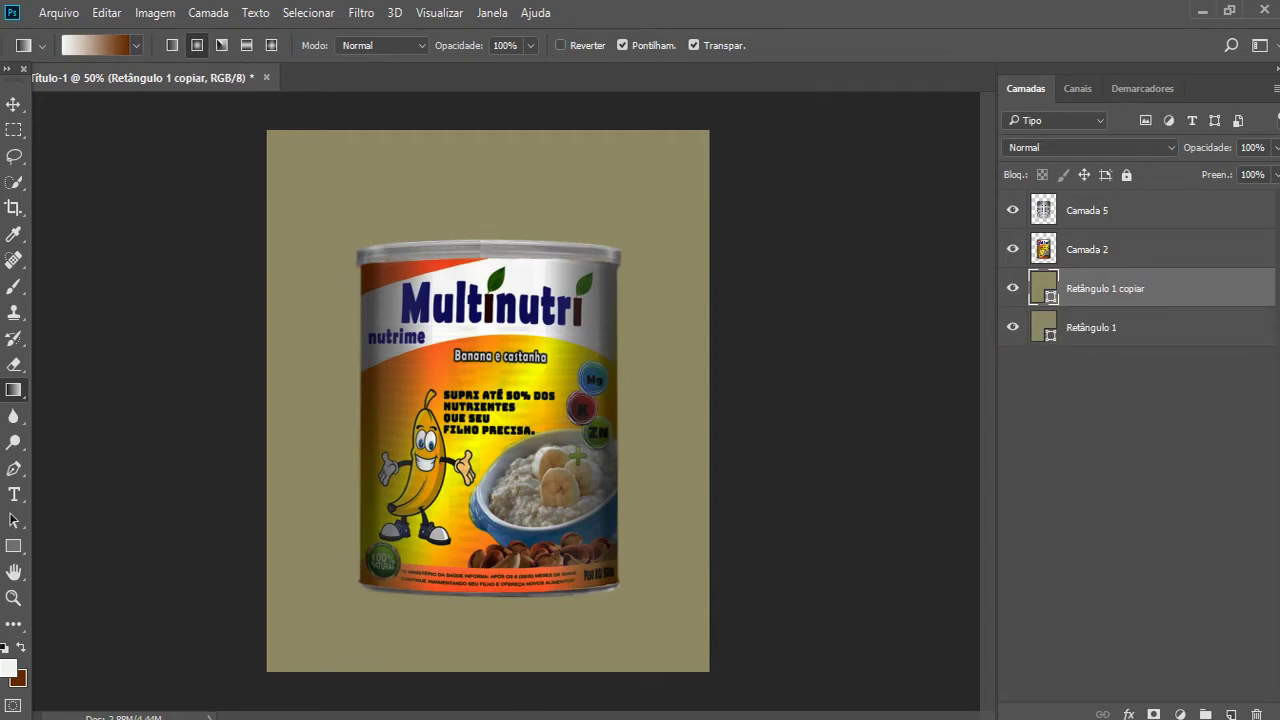
key("ctrl+t")
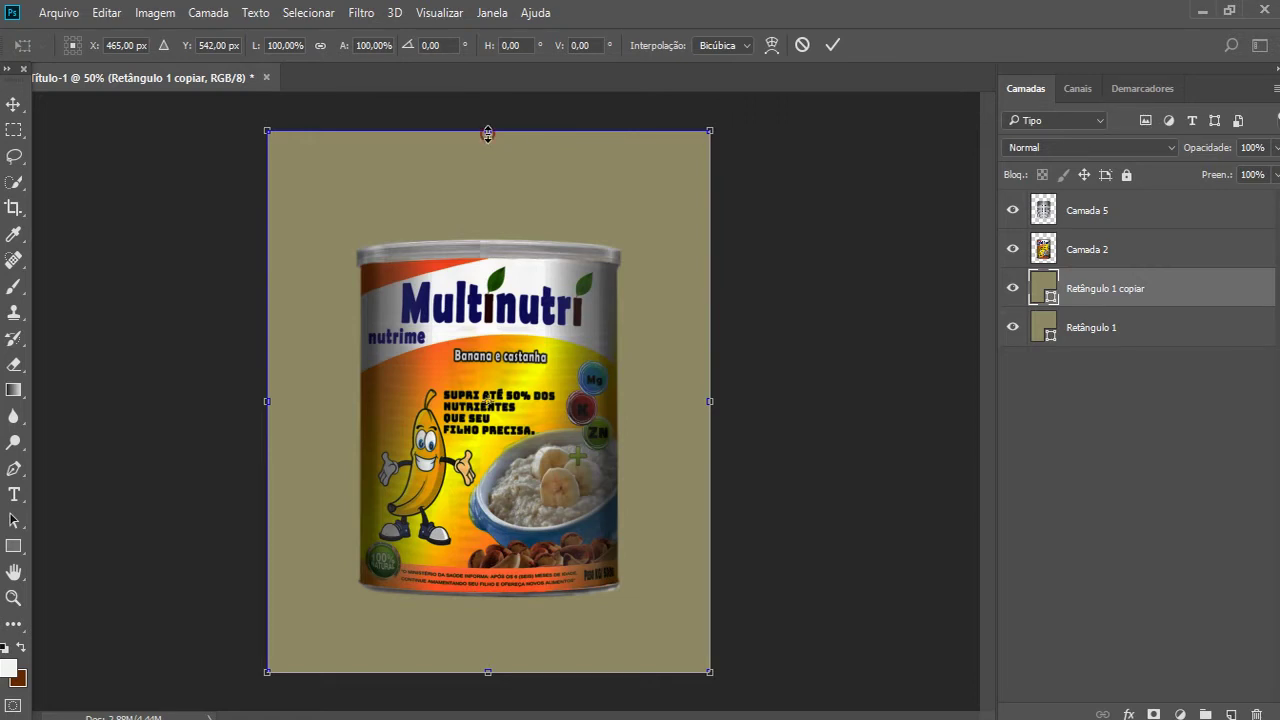
left_click_drag(488, 133, 488, 520)
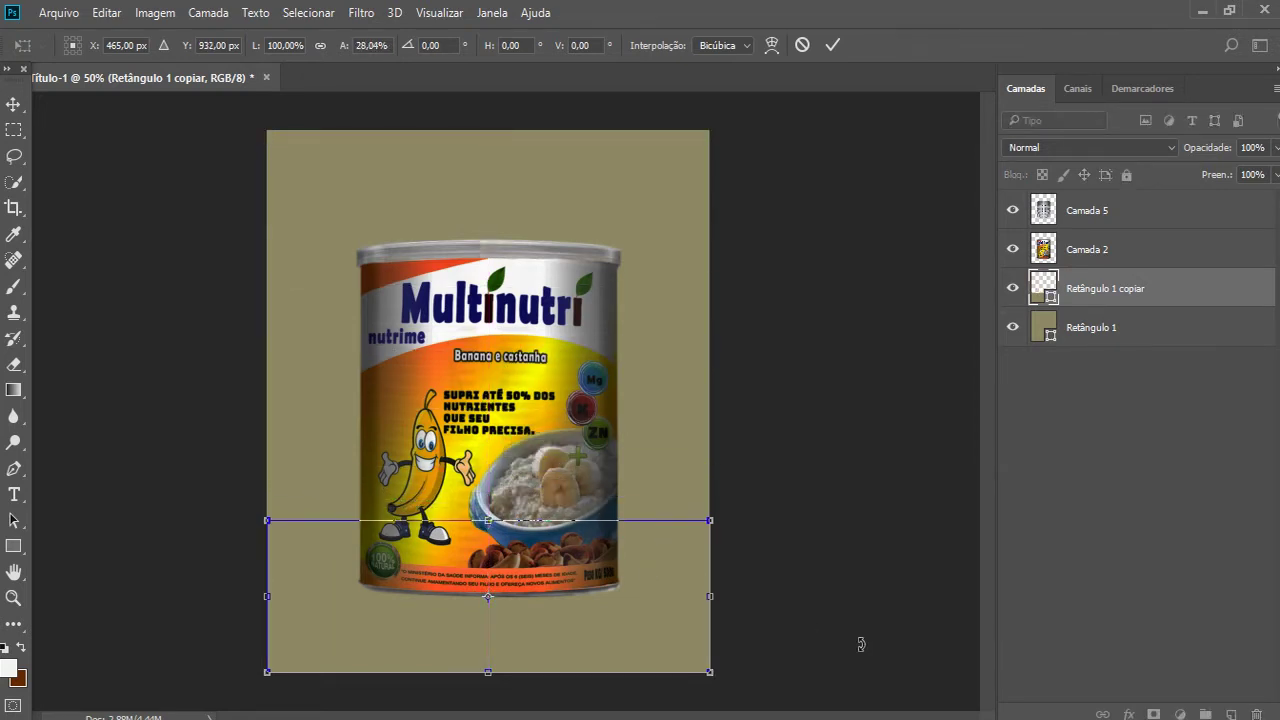
key("Return")
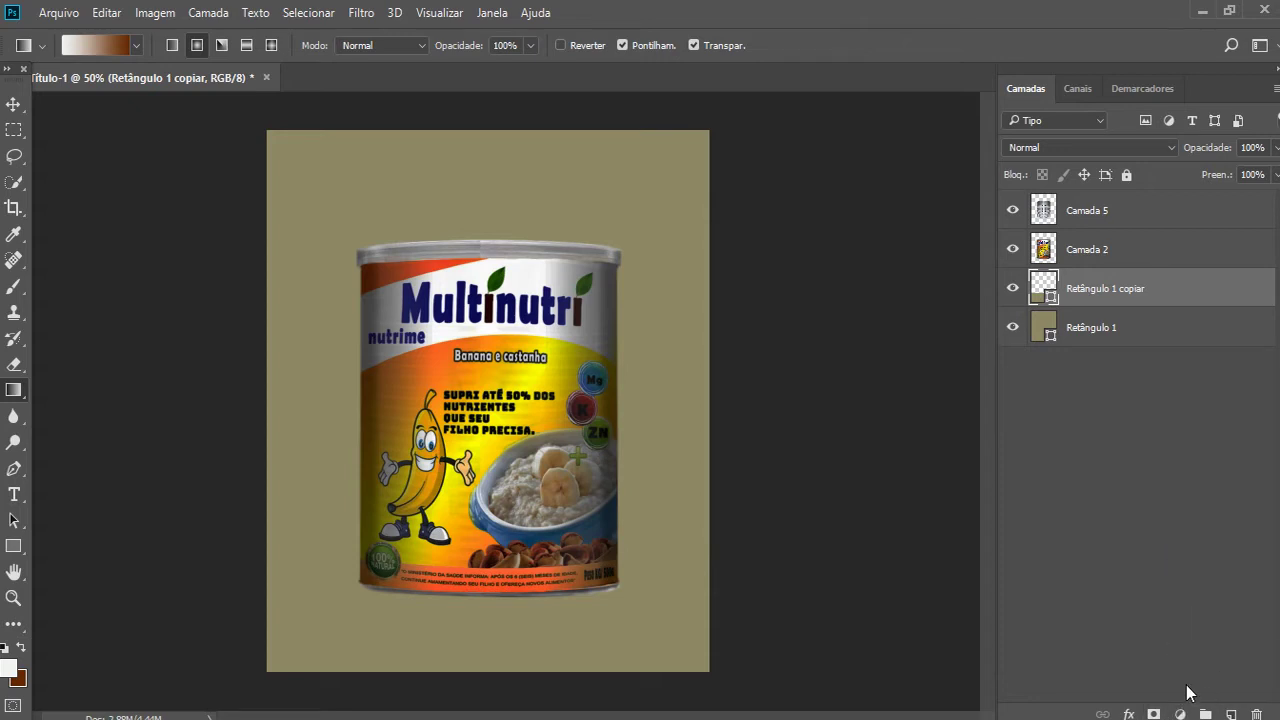
left_click(1154, 714)
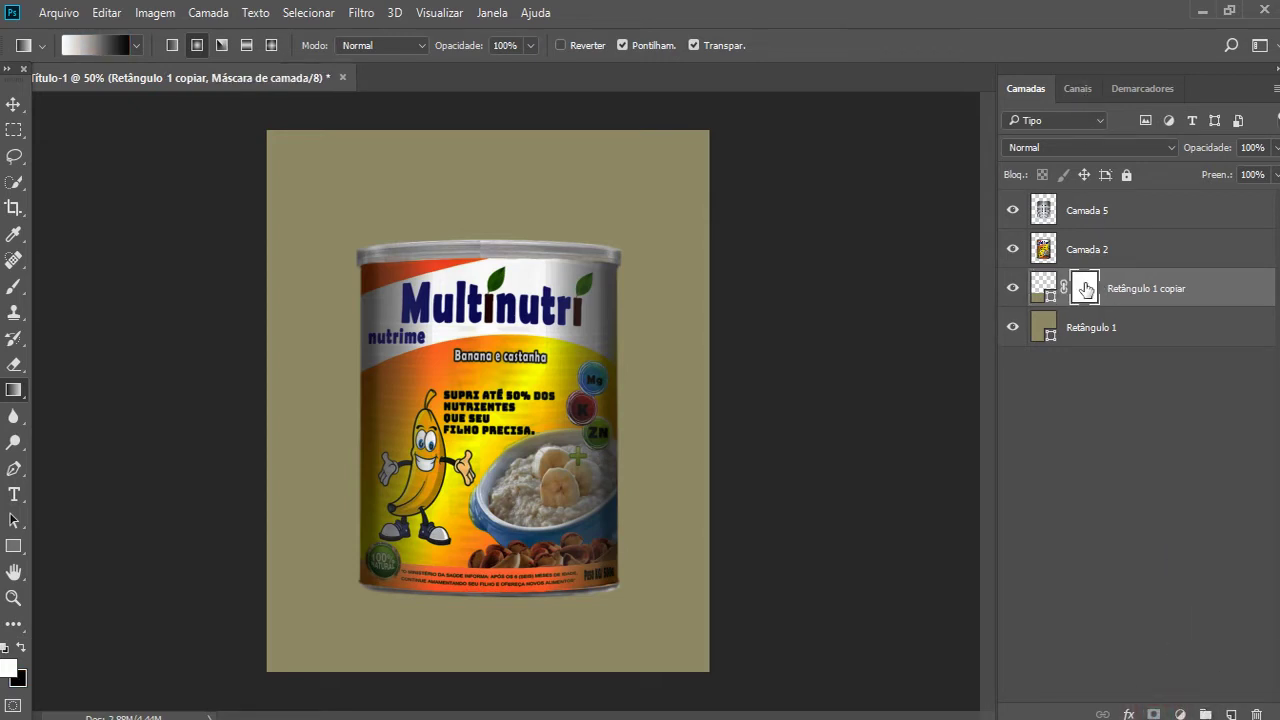
- Fill Retângulo 1 copiar with dark olive 4d4726
double_click(1040, 290)
mouse_move(503, 323)
left_mouse_down()
mouse_move(543, 342)
mouse_move(508, 350)
left_mouse_up()
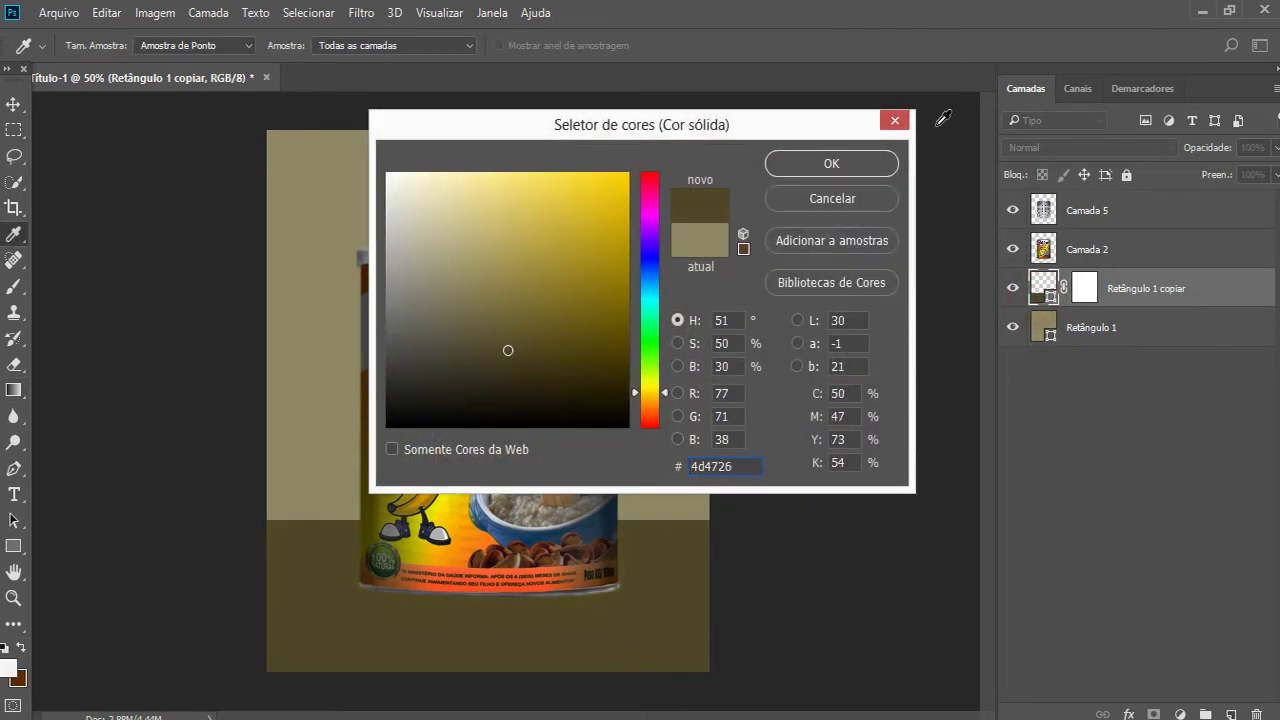
left_click(863, 163)
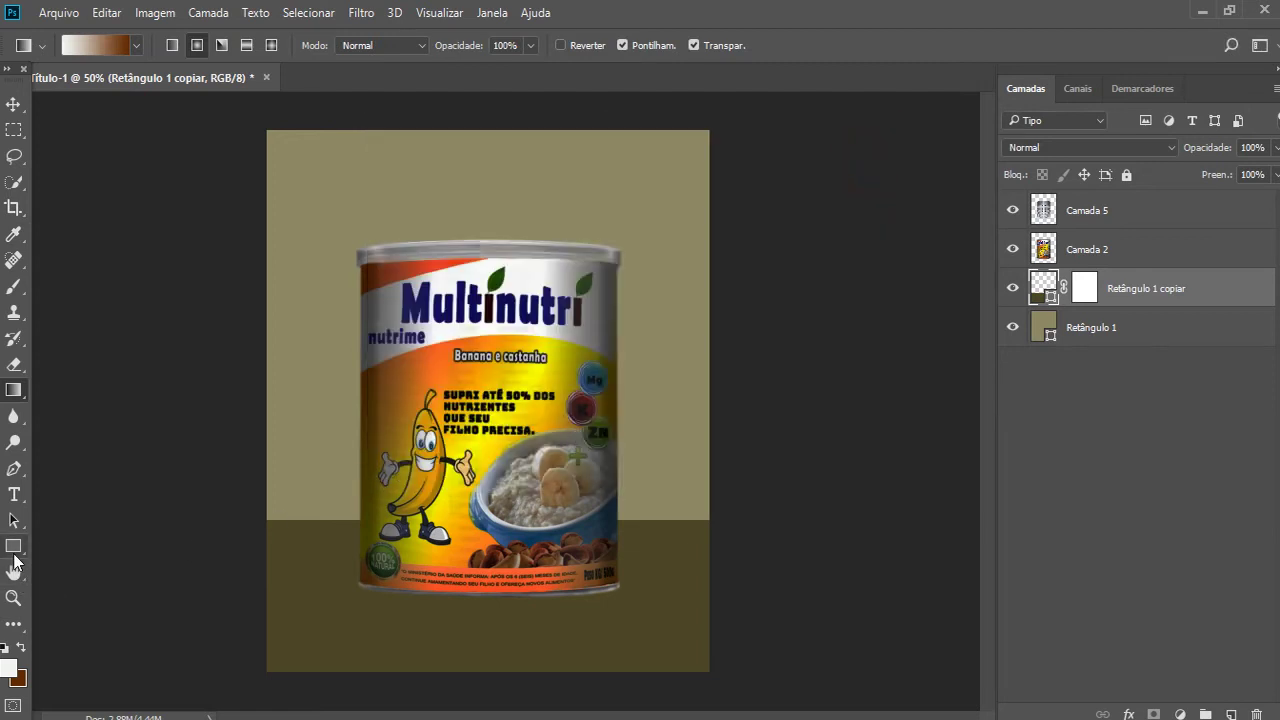
- Draw a linear black-to-white gradient on the copy's mask so the floor band fades toward the bottom
left_click(172, 45)
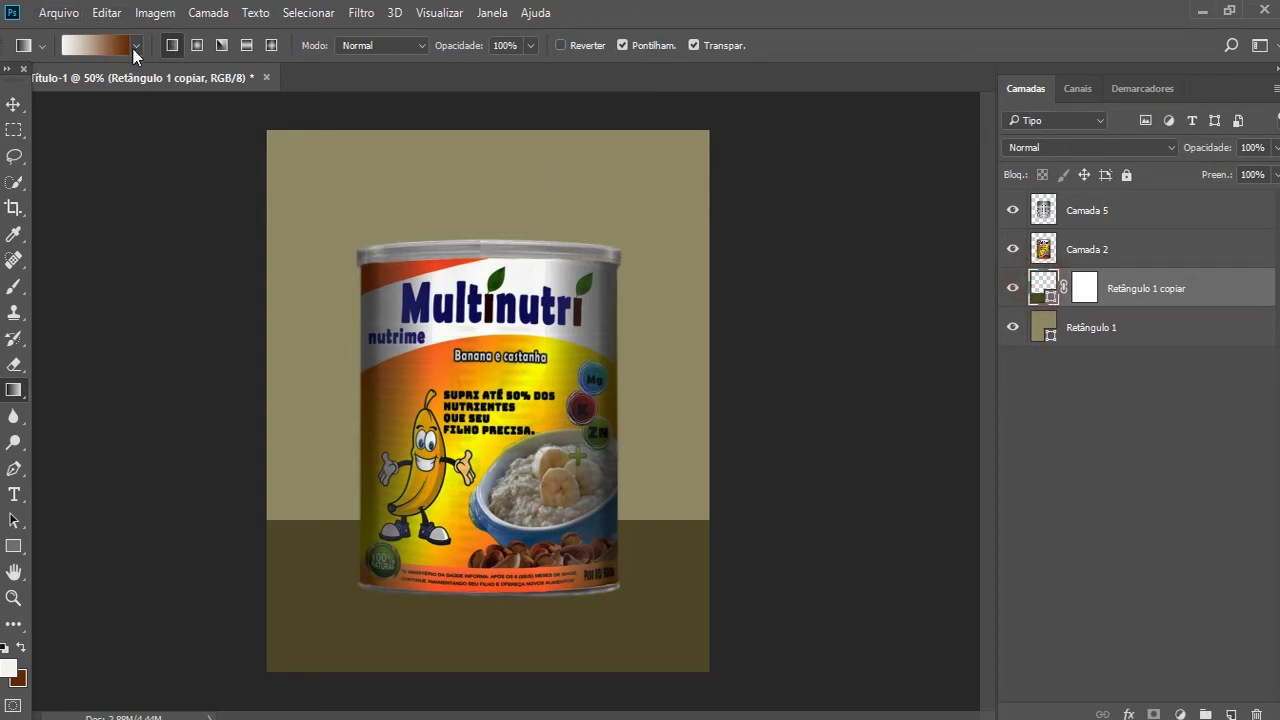
left_click(1084, 289)
left_click_drag(491, 533, 493, 660)
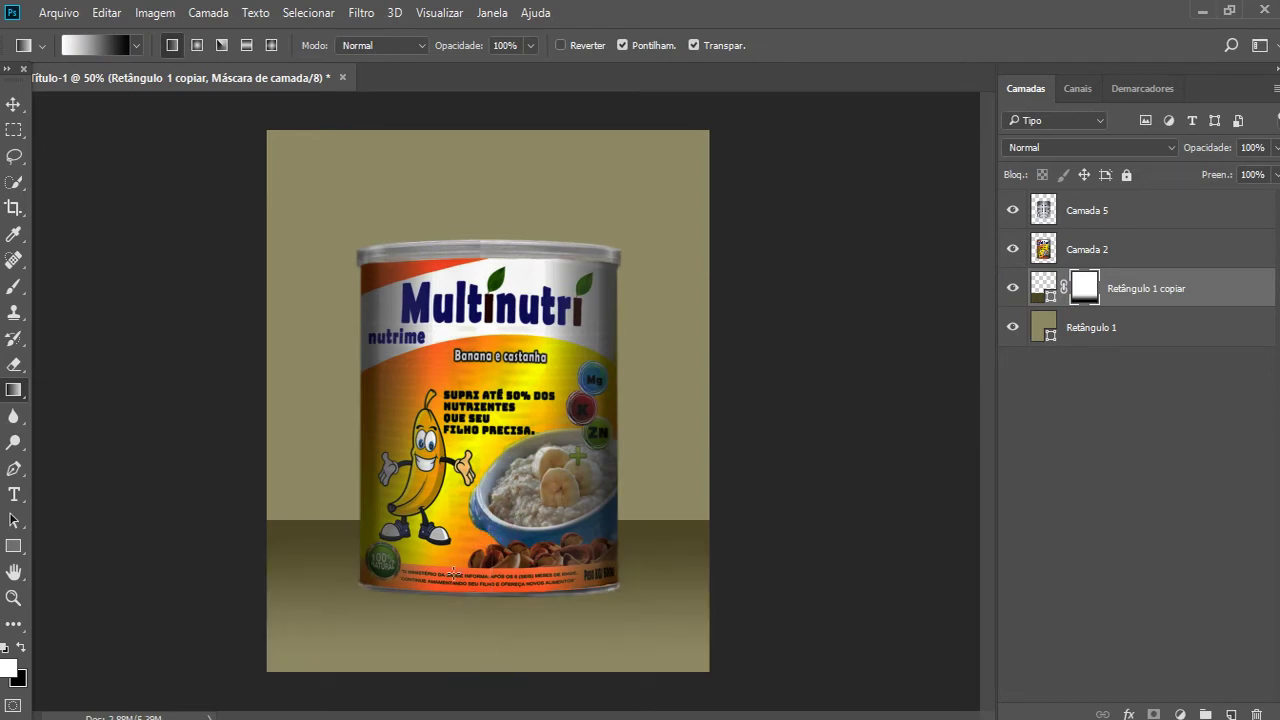
left_click_drag(479, 530, 492, 660)
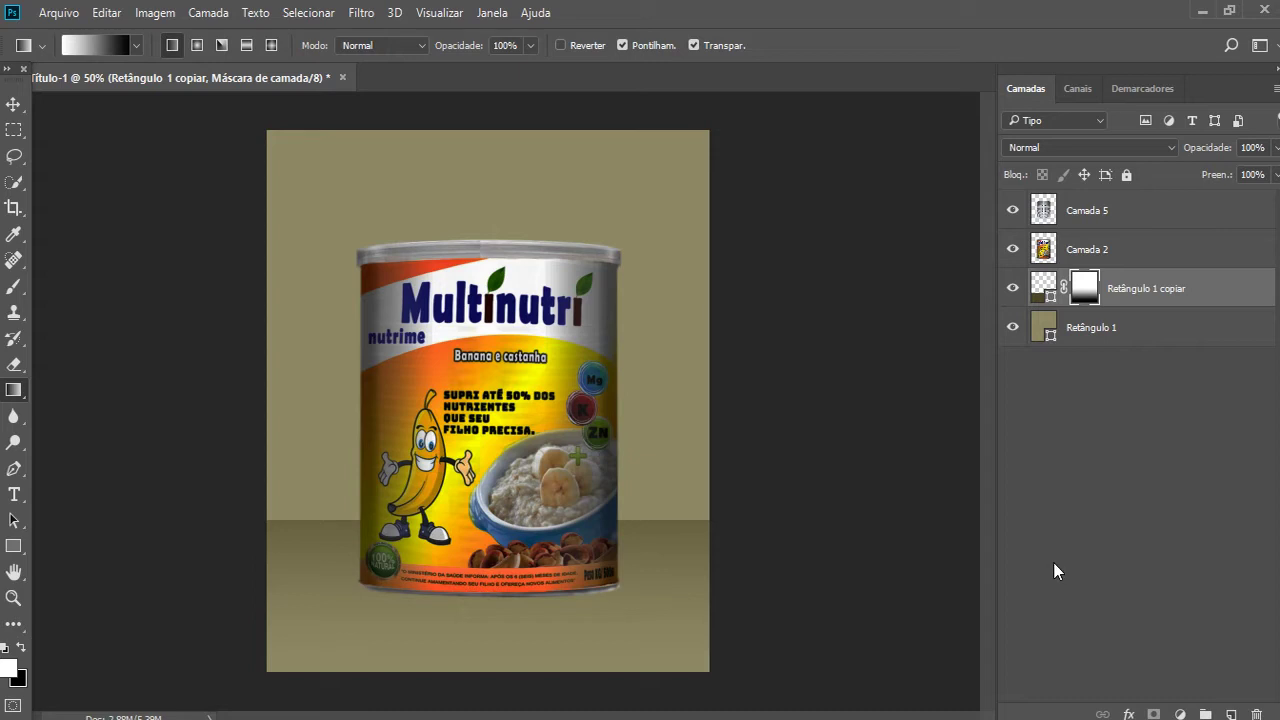
left_click(1038, 322)
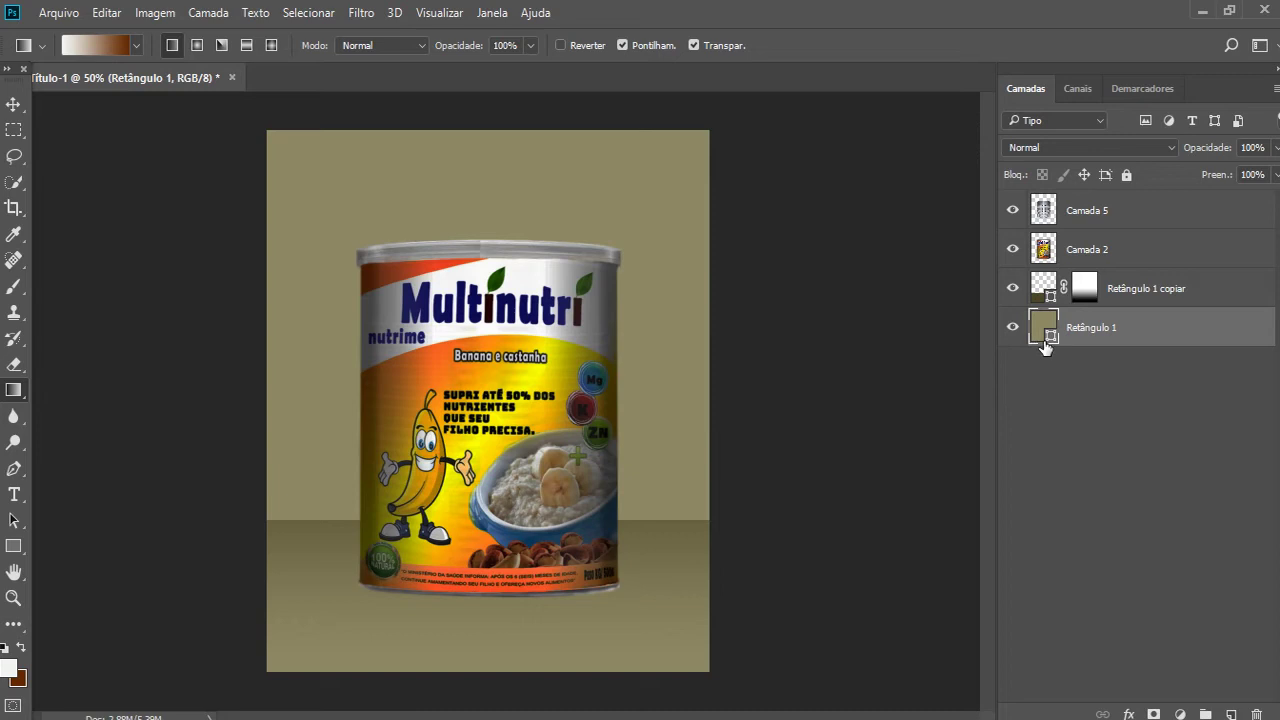
- Set foreground to backdrop olive 8e8864 and background to darker olive 686240, both sampled from the canvas
left_click(6, 672)
left_click(288, 332)
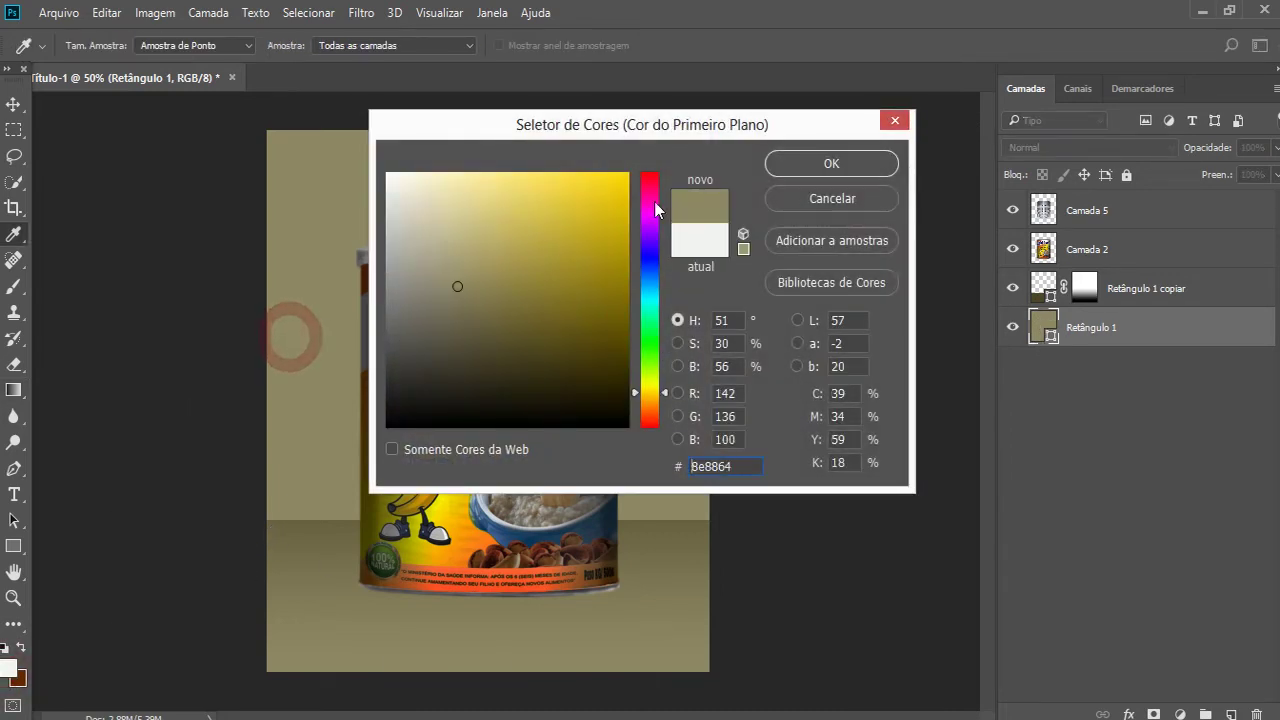
left_click(829, 163)
key("g")
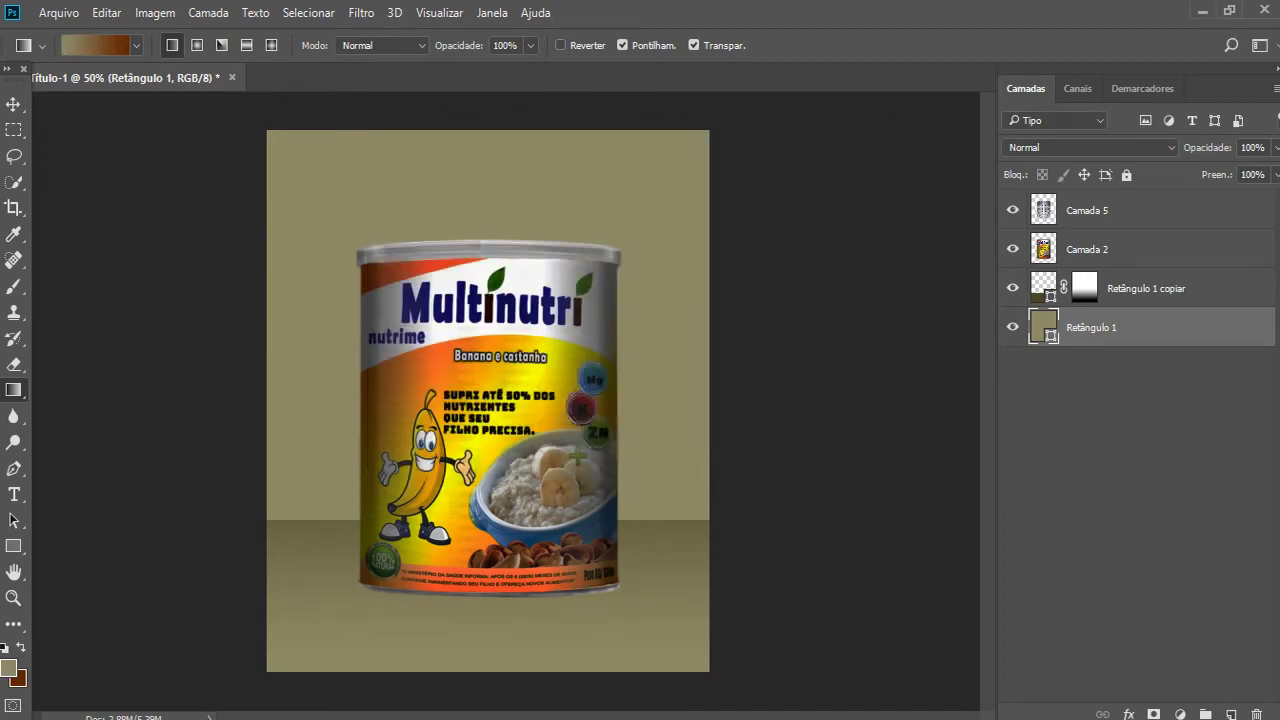
left_click(18, 680)
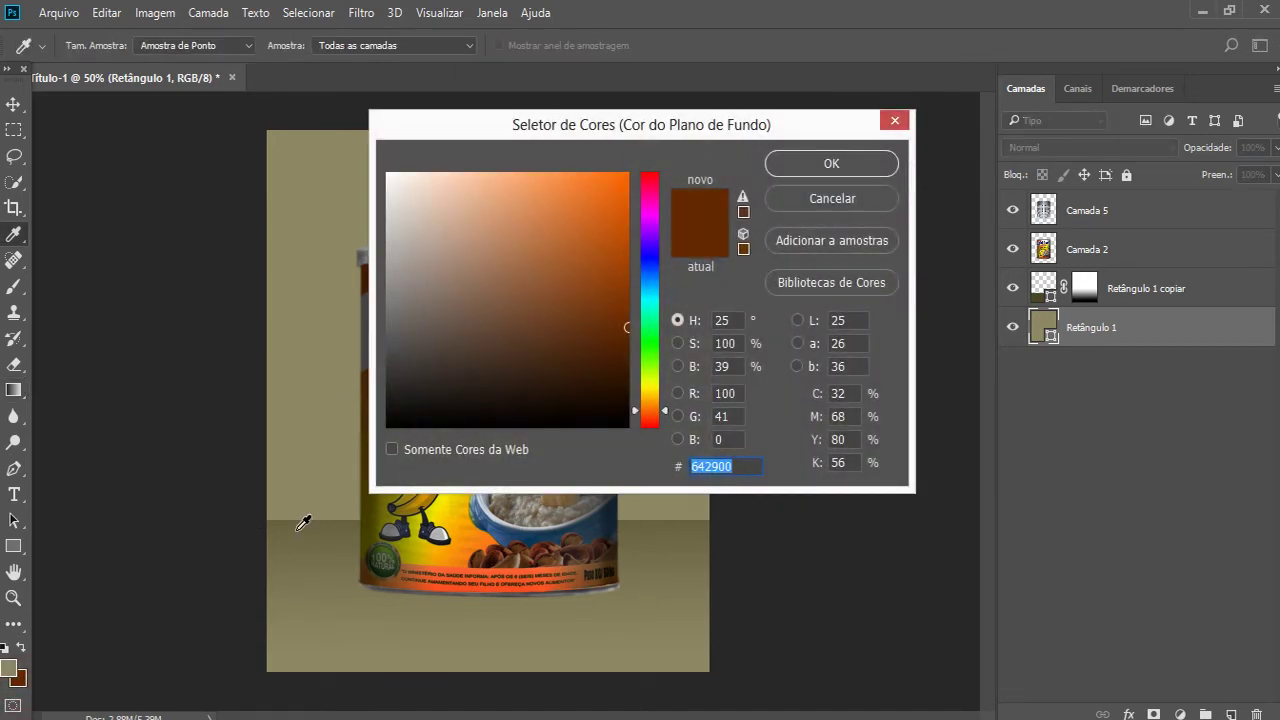
left_click(292, 518)
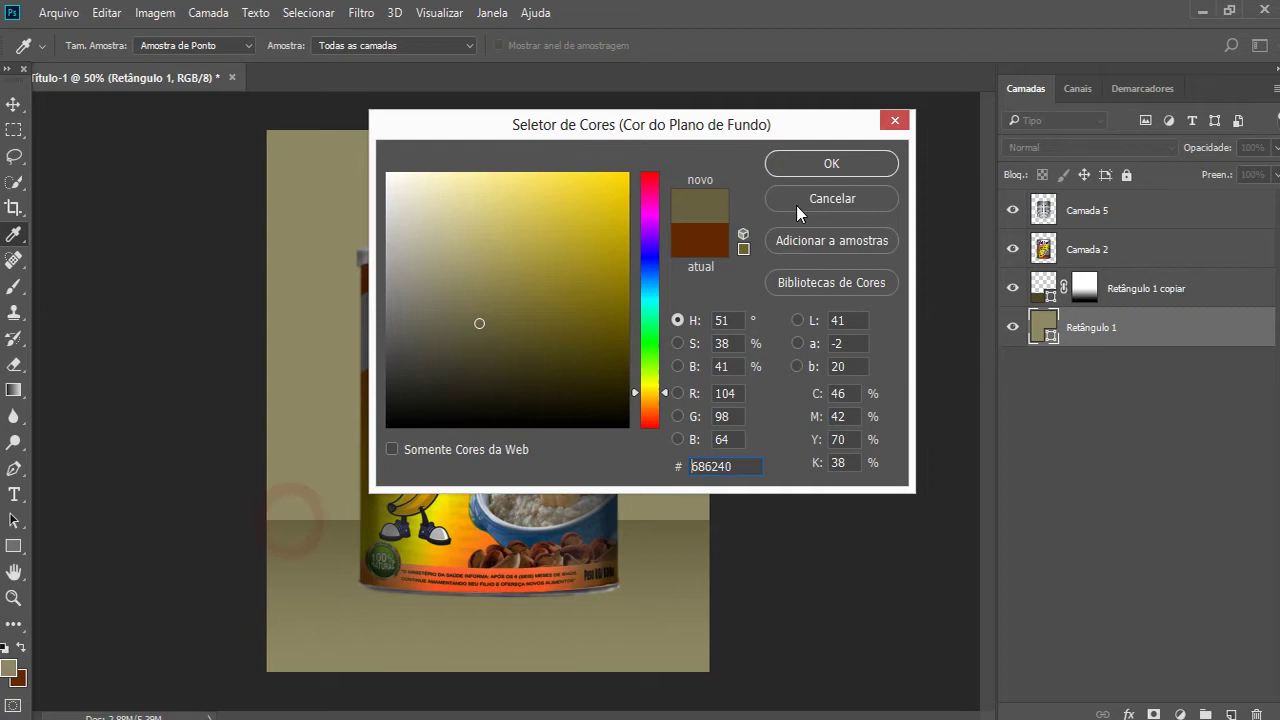
left_click(831, 163)
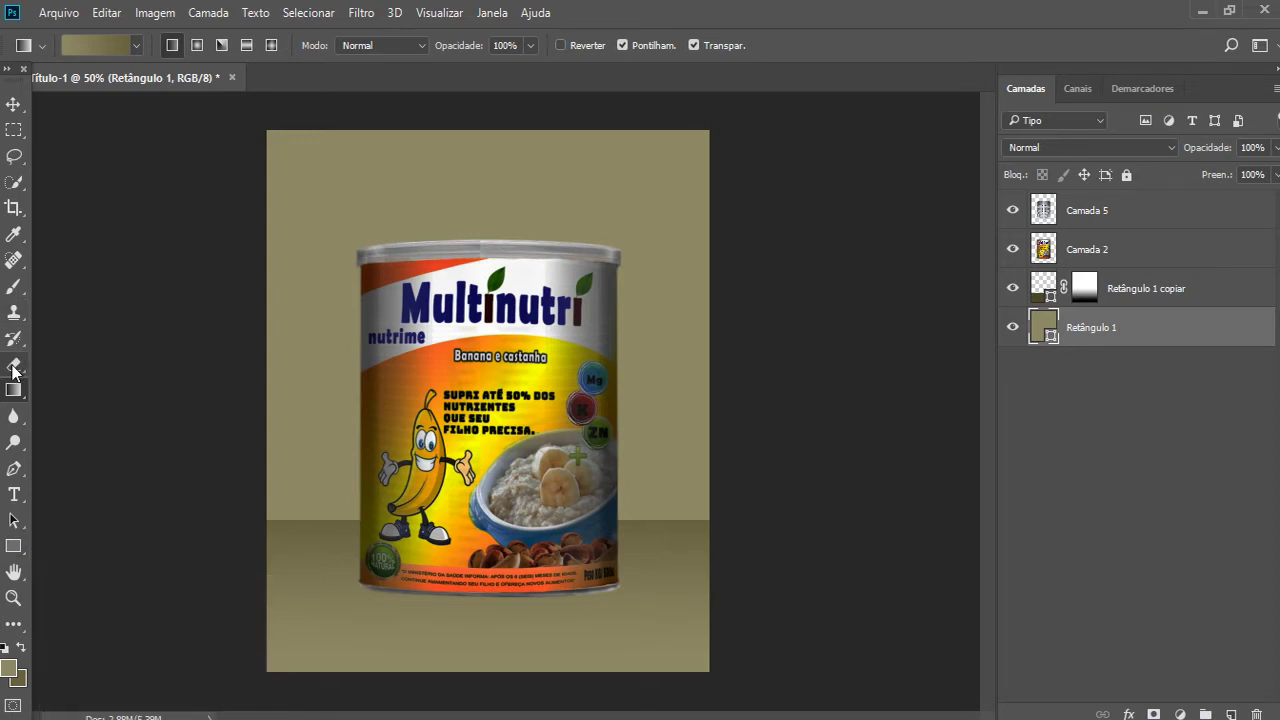
- After the not-editable error, add a mask to Retângulo 1 and pick the black-to-white gradient preset
left_click(510, 622)
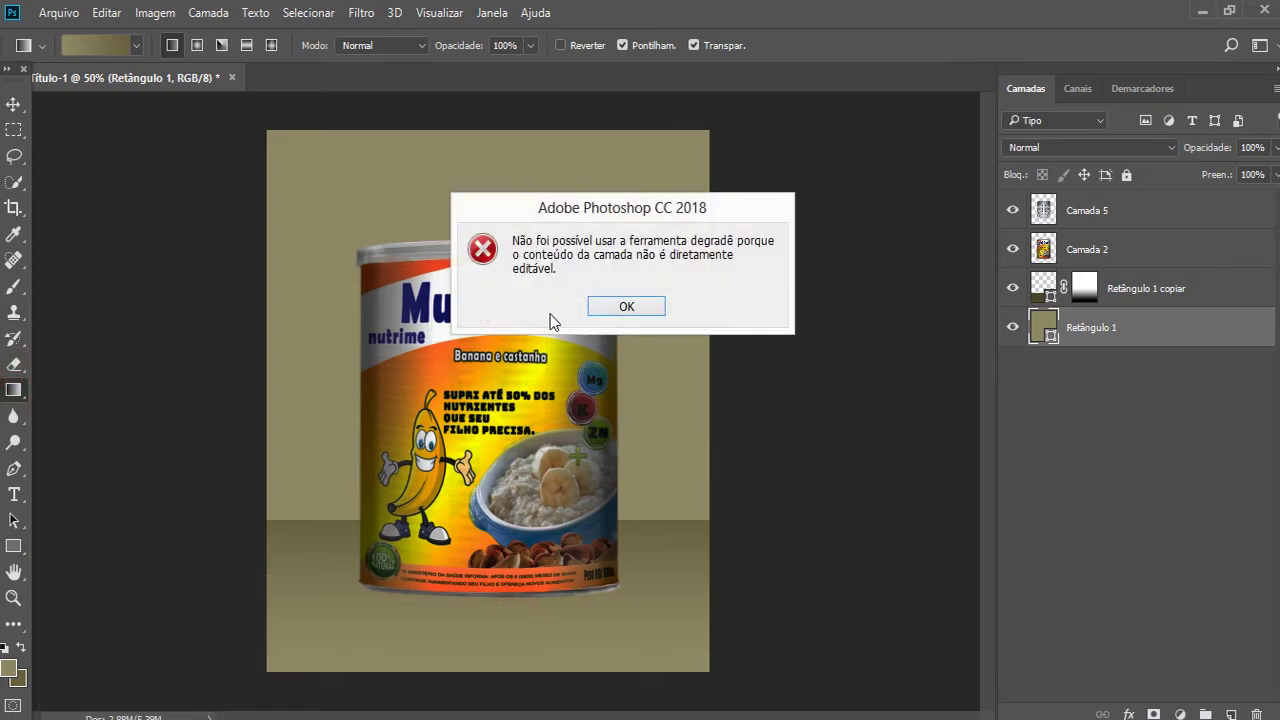
left_click(626, 307)
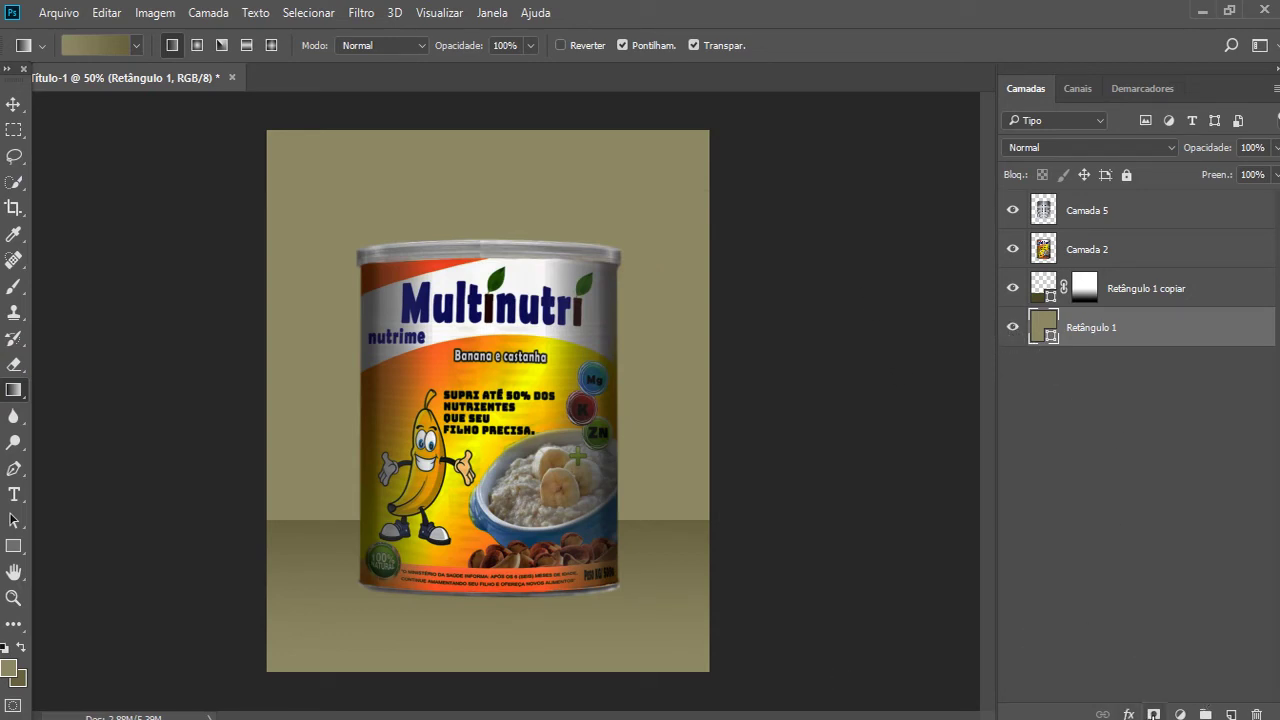
left_click(1154, 714)
left_click(143, 44)
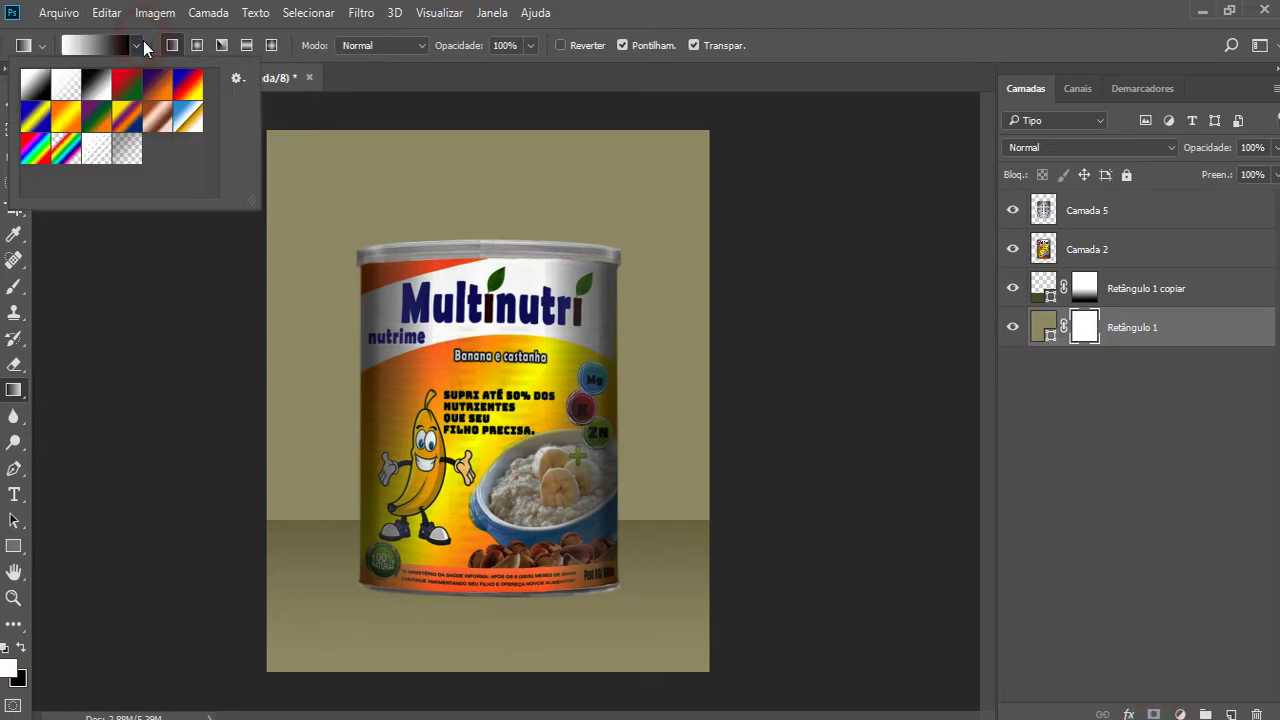
left_click(97, 86)
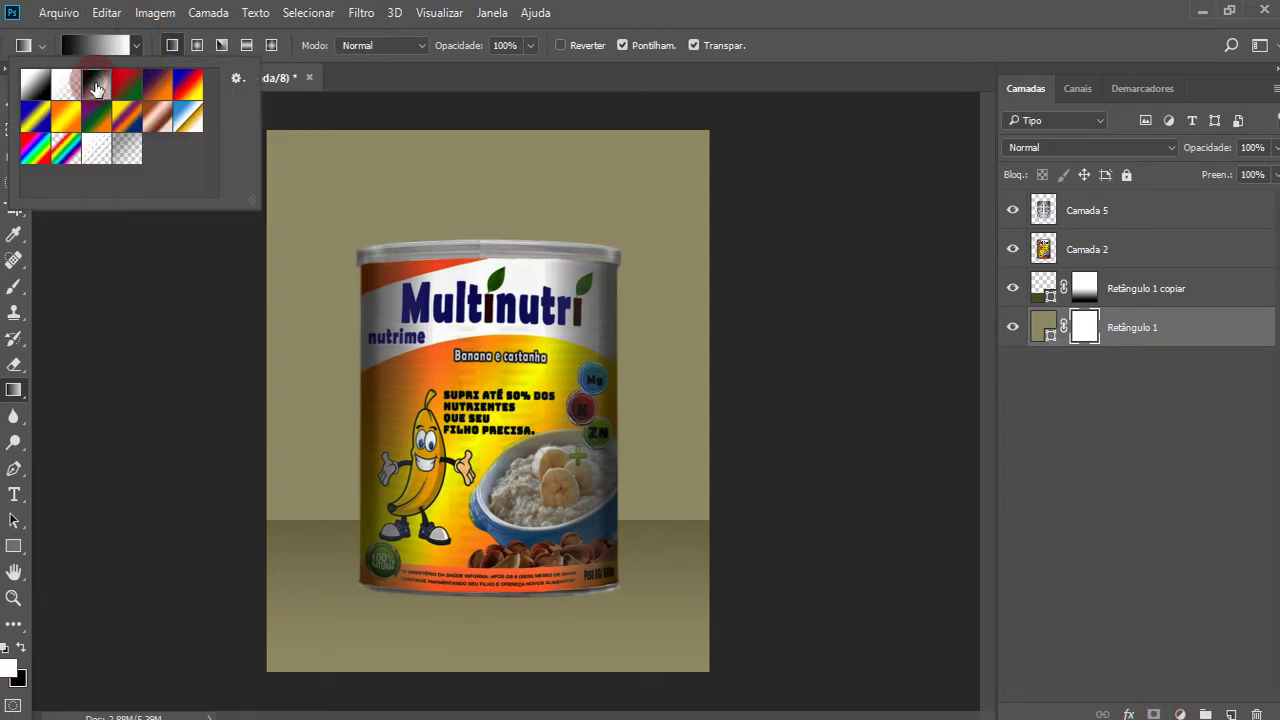
- Delete the layer mask from Retângulo 1
left_click(1084, 327)
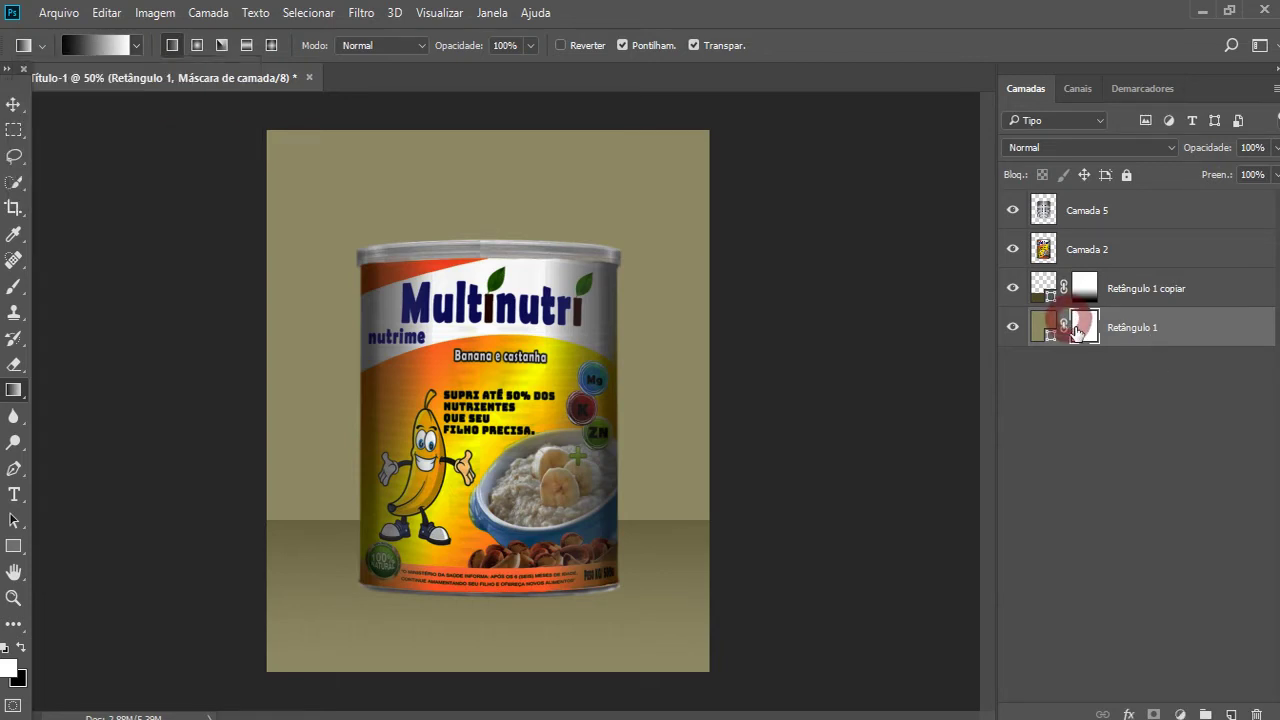
left_click(1043, 326)
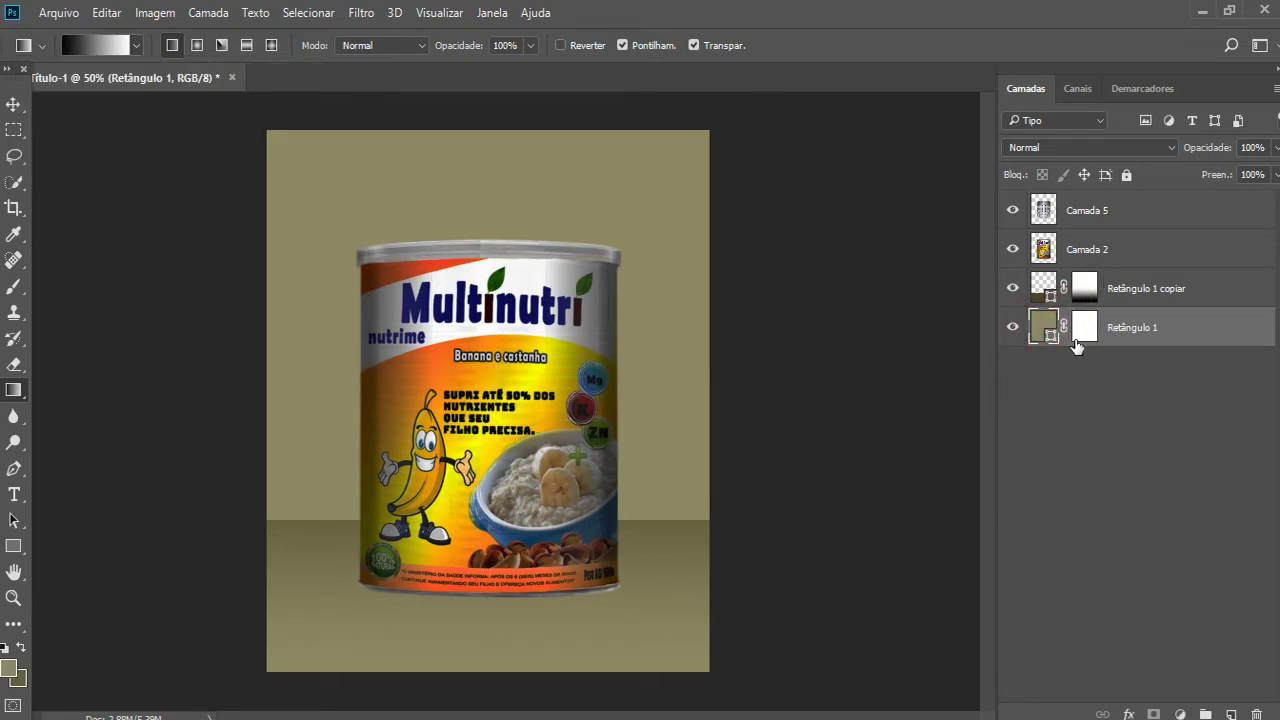
left_click(1084, 327)
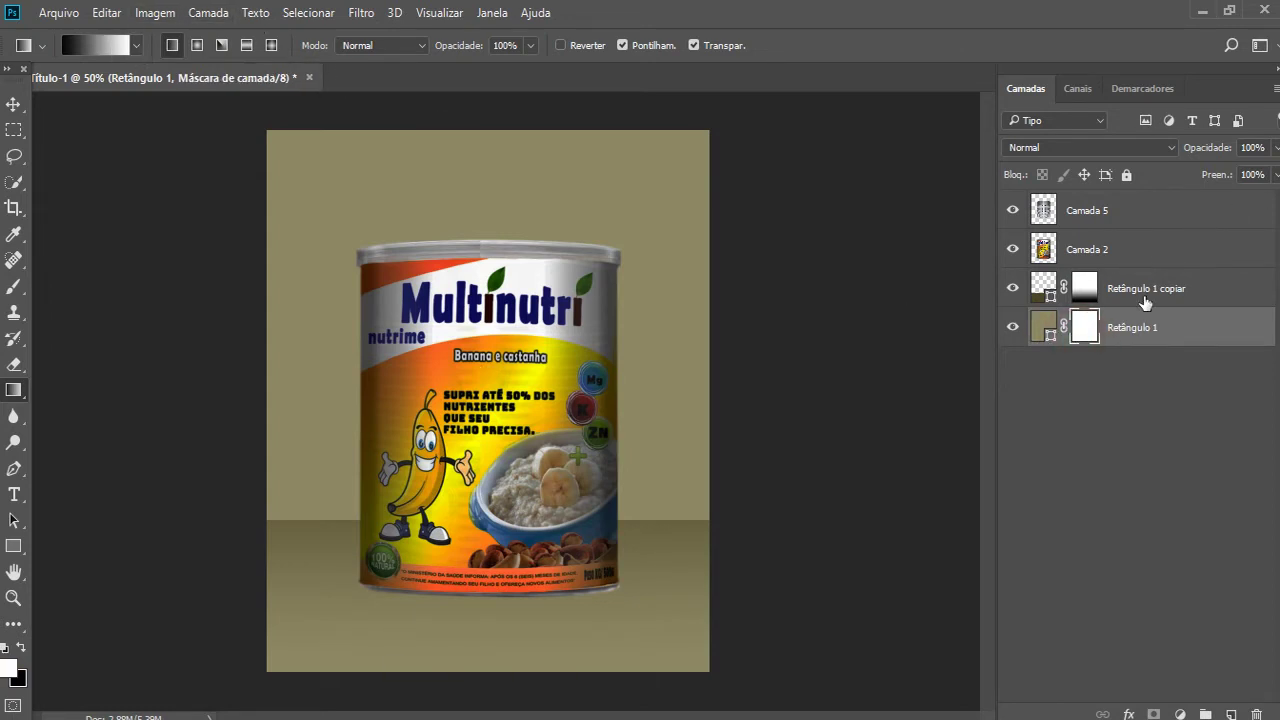
key("Delete")
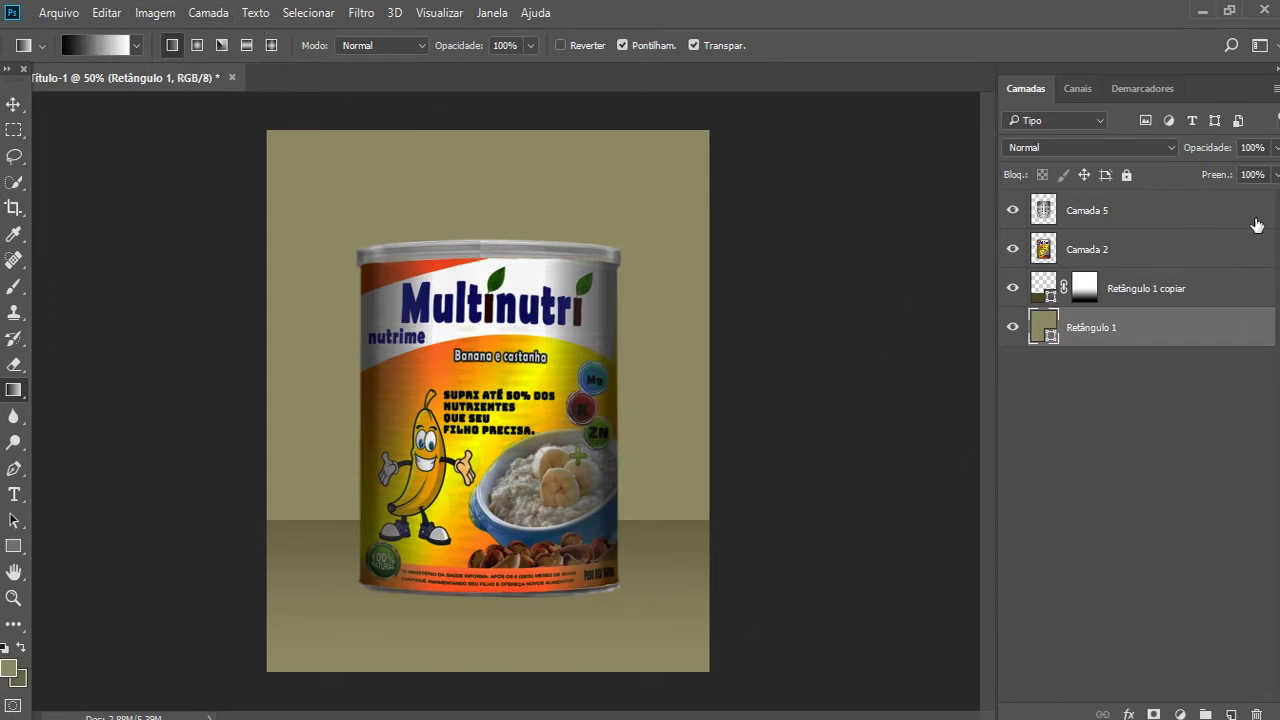
- Rasterize the Retângulo 1 shape via the Eraser prompt, undoing trial layer deletions
left_click(13, 366)
left_click(309, 324)
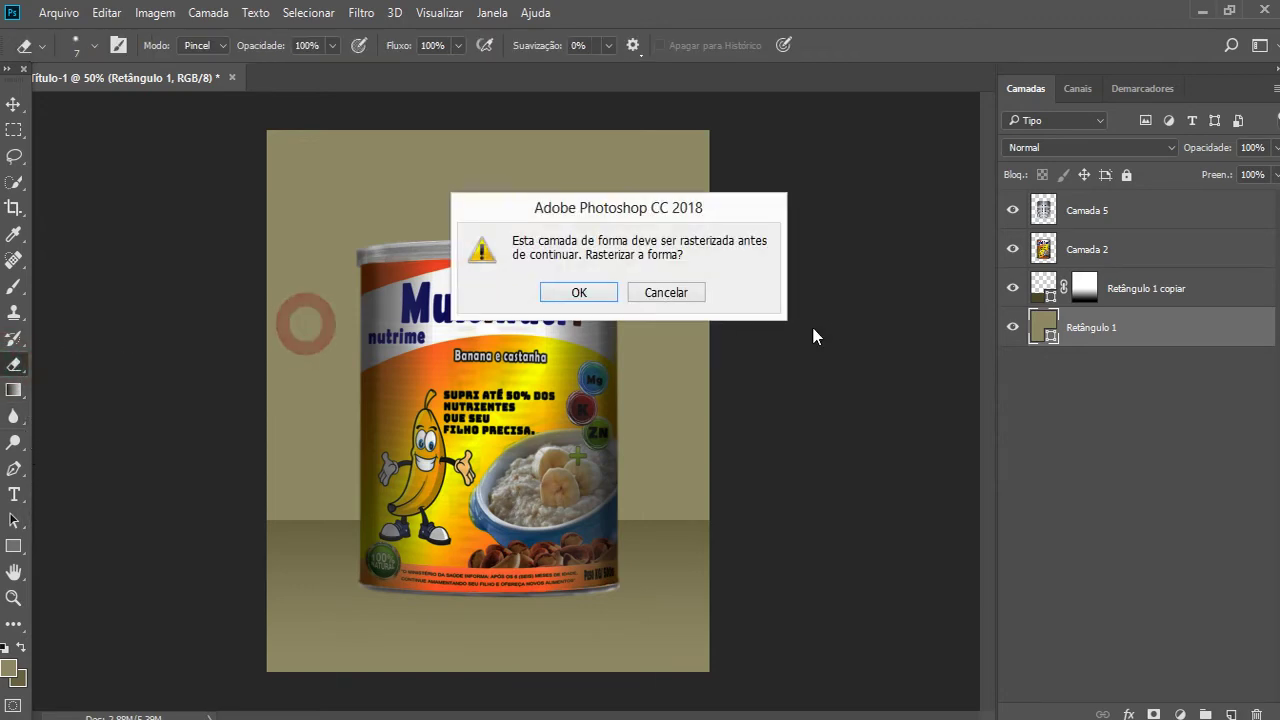
left_click(595, 298)
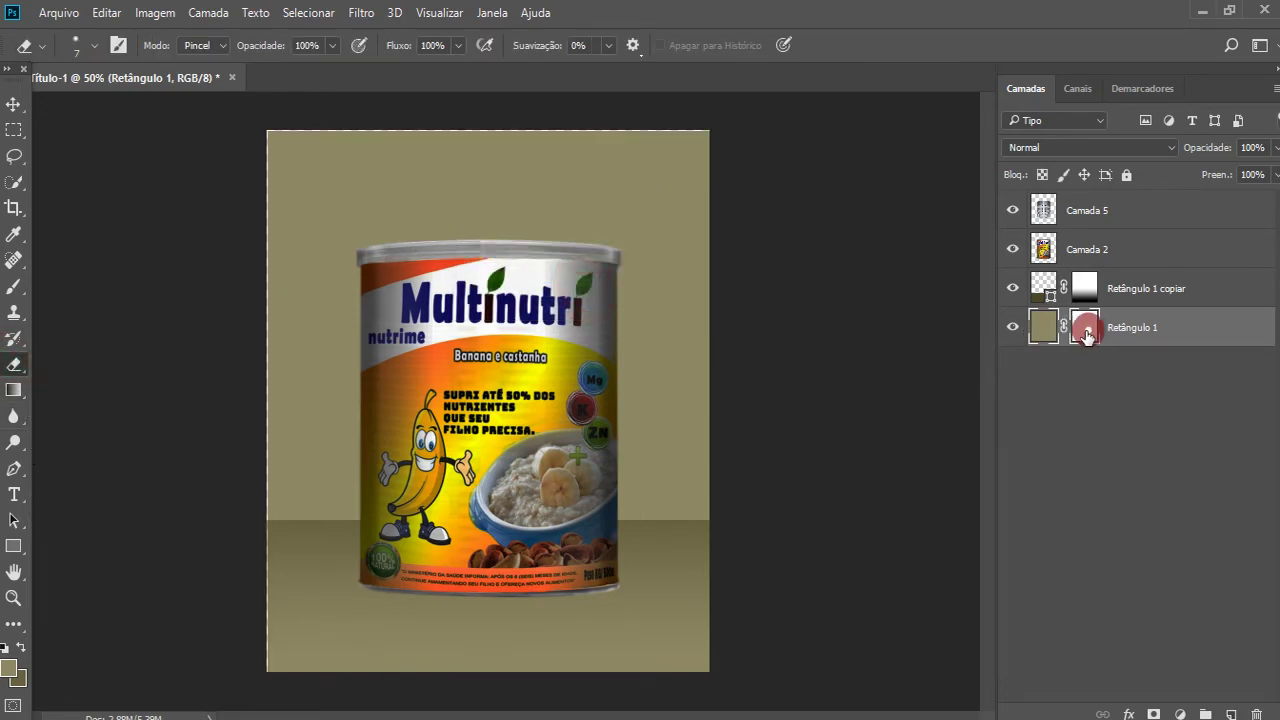
left_click(1043, 327)
key("Delete")
key("ctrl+z")
key("Delete")
key("ctrl+z")
- Convert Retângulo 1 to a Smart Object, rasterize it, and try then undo a black-to-white gradient
right_click(1046, 327)
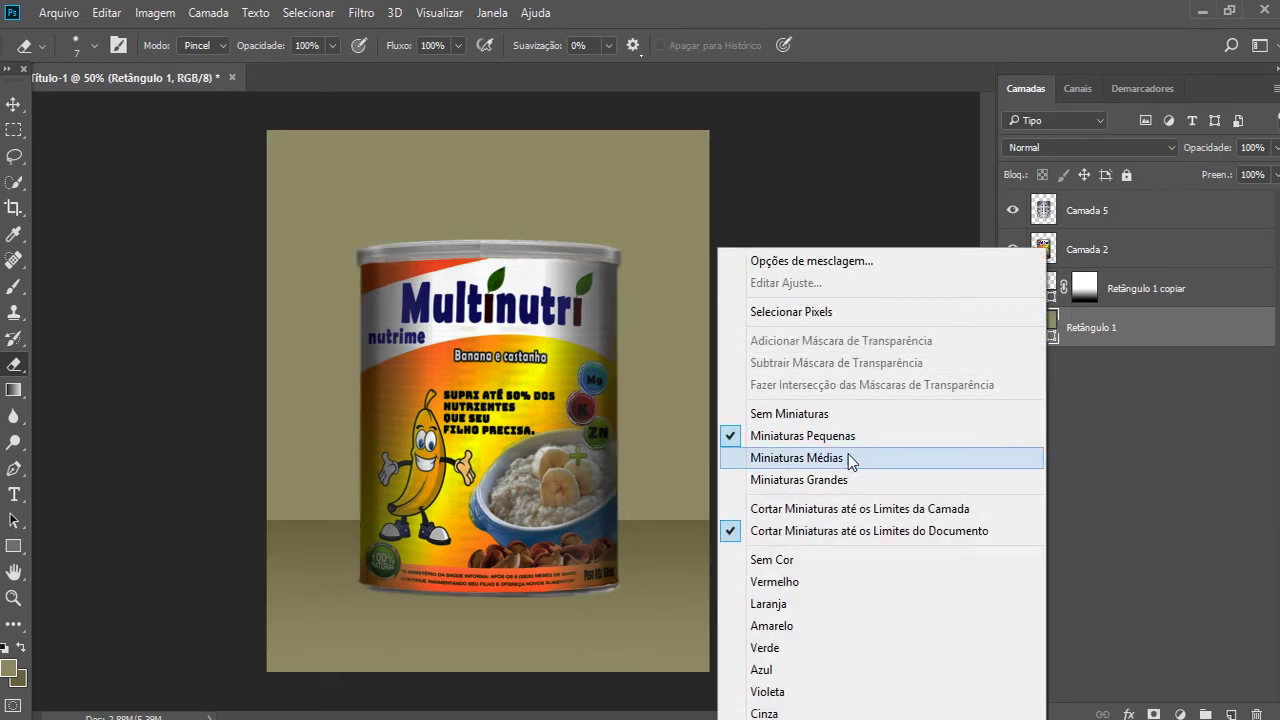
right_click(1140, 328)
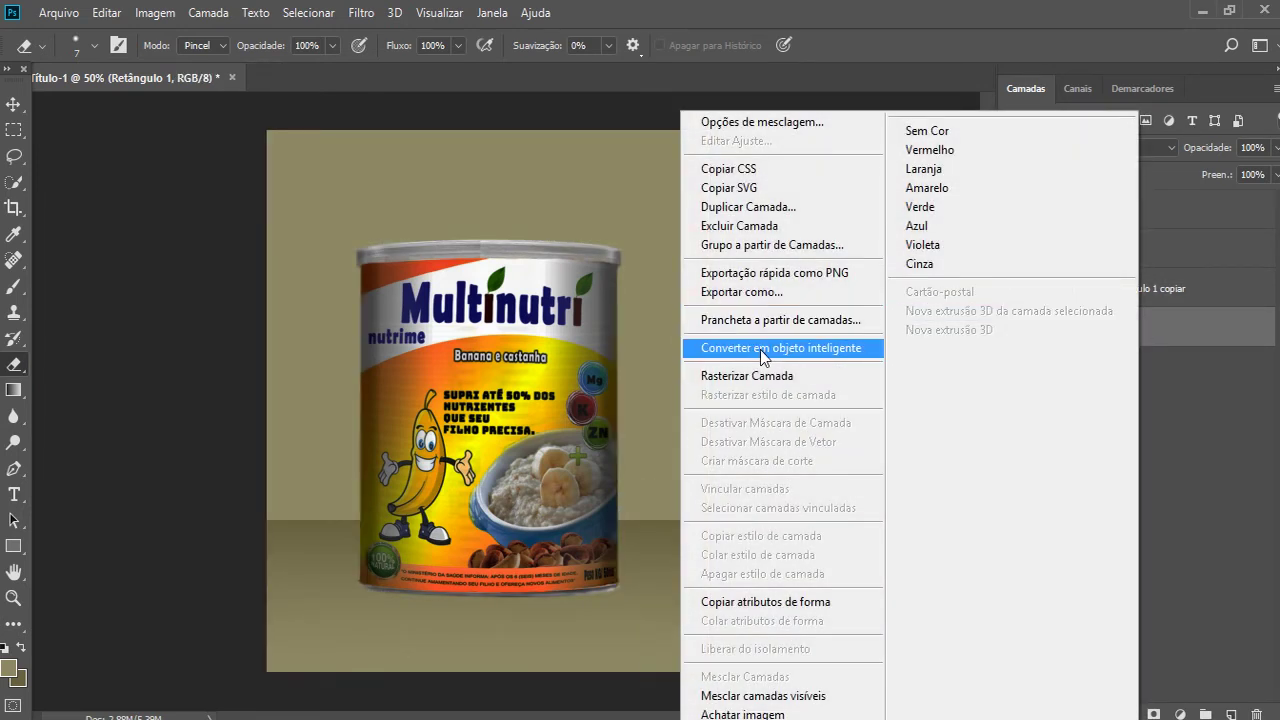
left_click(760, 349)
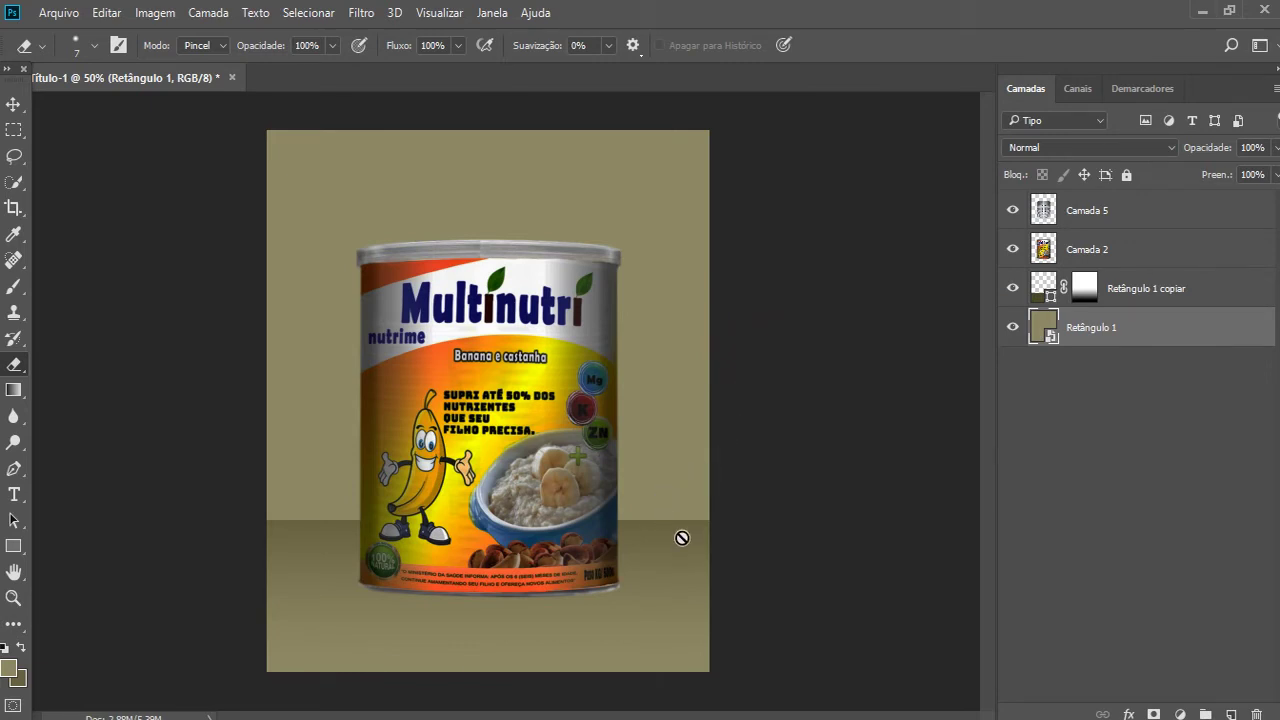
left_click(681, 458)
left_click(622, 304)
left_click(14, 390)
left_click_drag(368, 315, 360, 520)
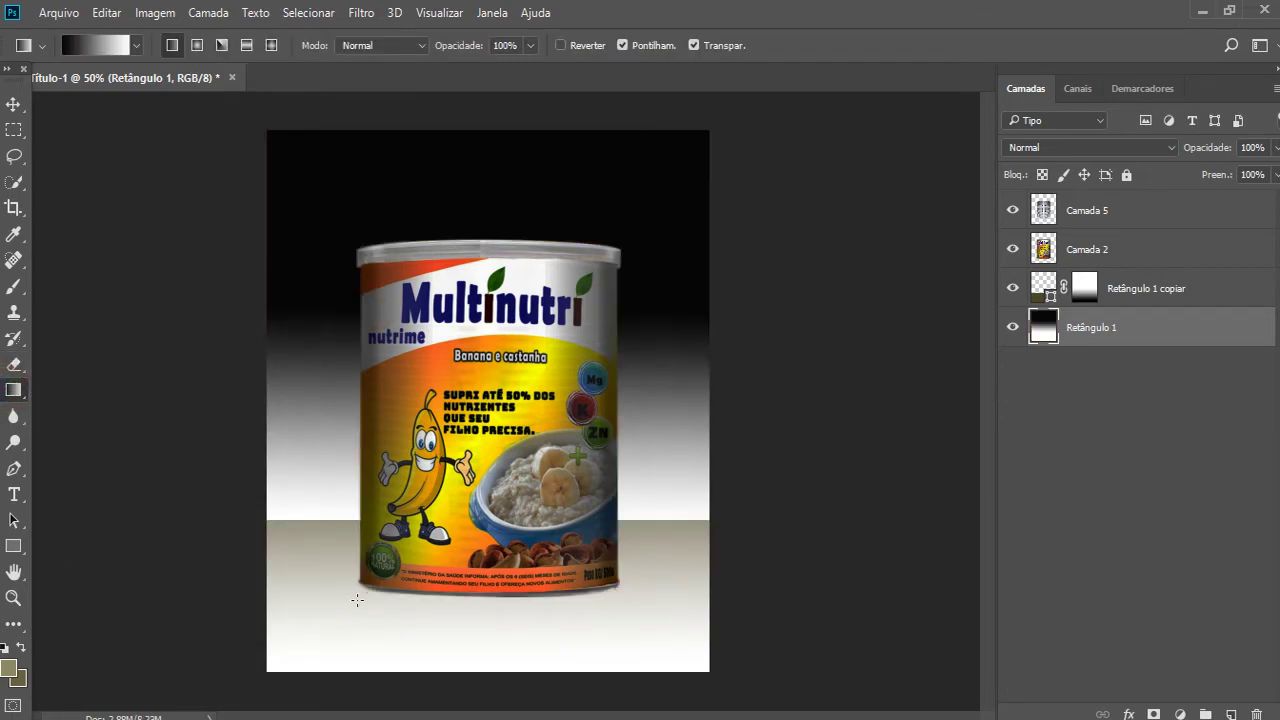
key("ctrl+z")
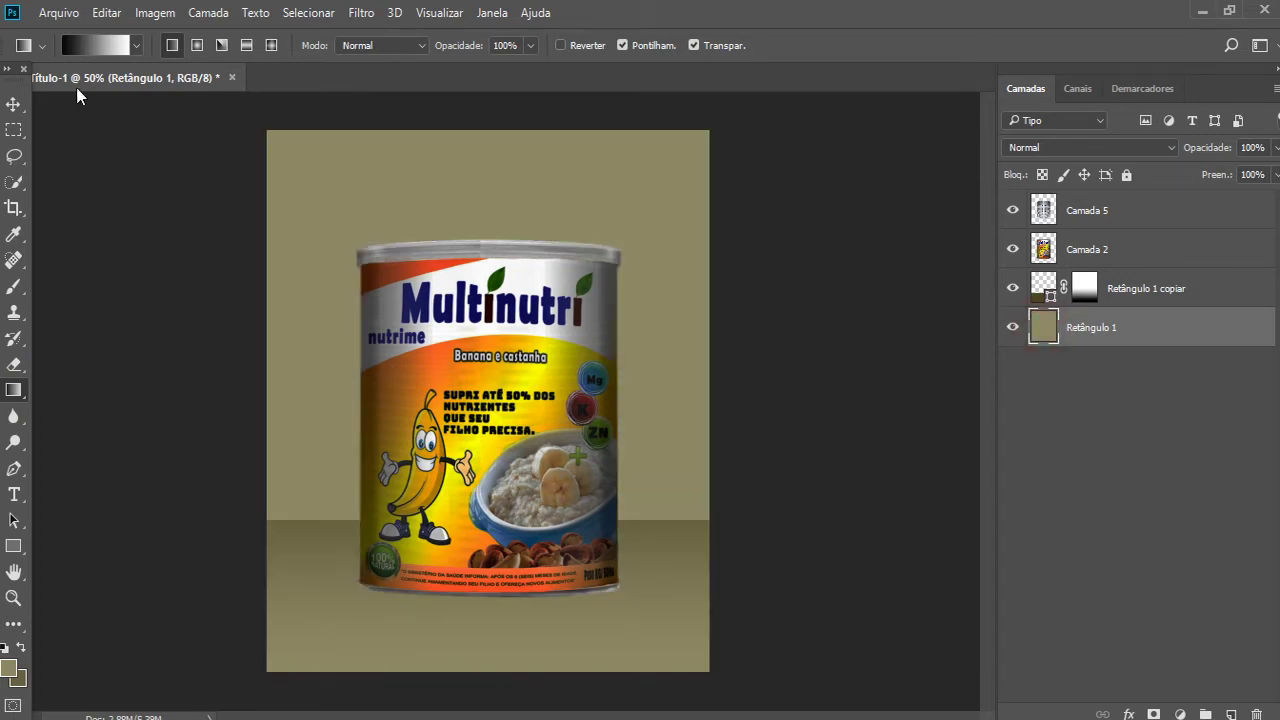
- Set the gradient's first colour stop to olive 8e8864 in the Gradient Editor
left_click(129, 51)
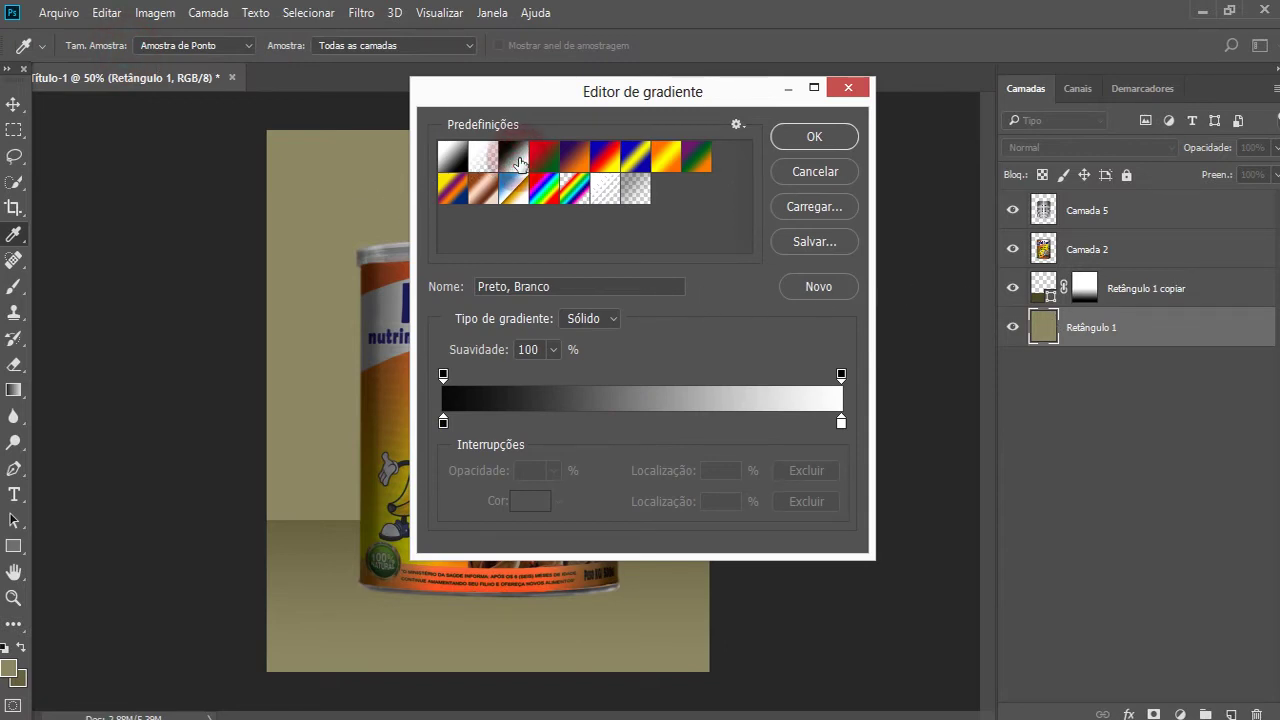
left_click(444, 378)
left_click(444, 422)
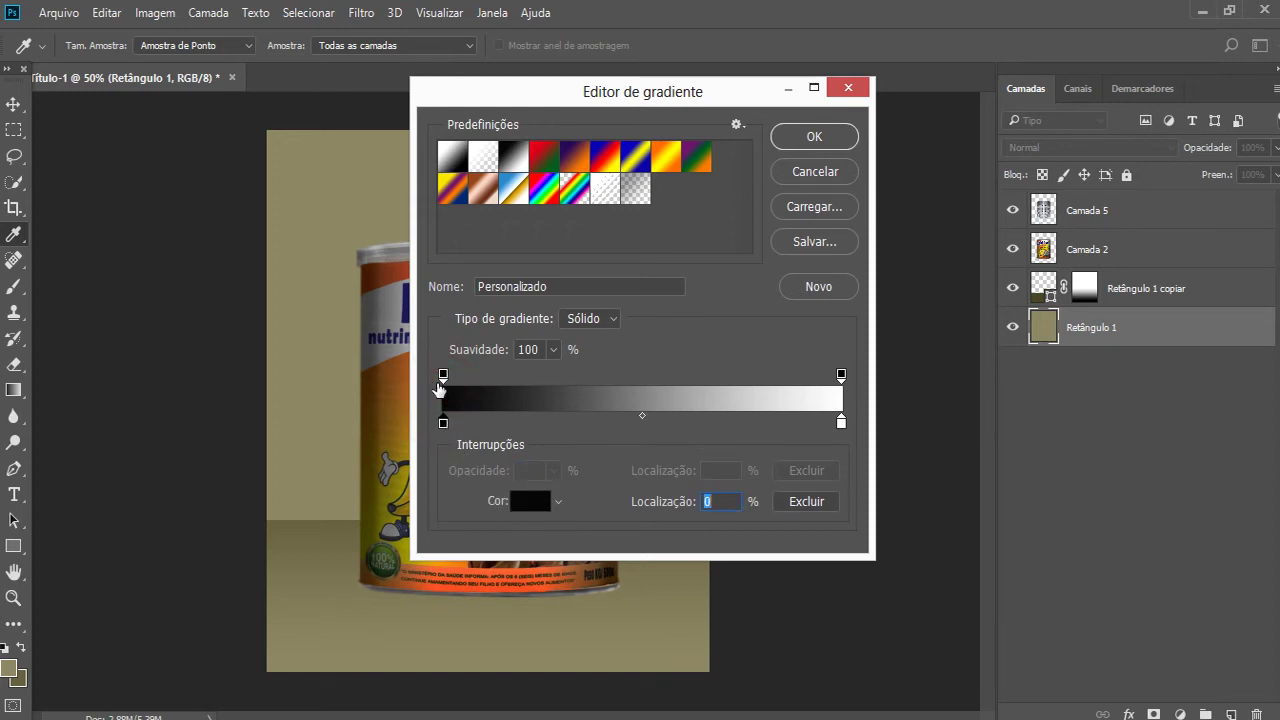
left_click(443, 377)
left_click(443, 422)
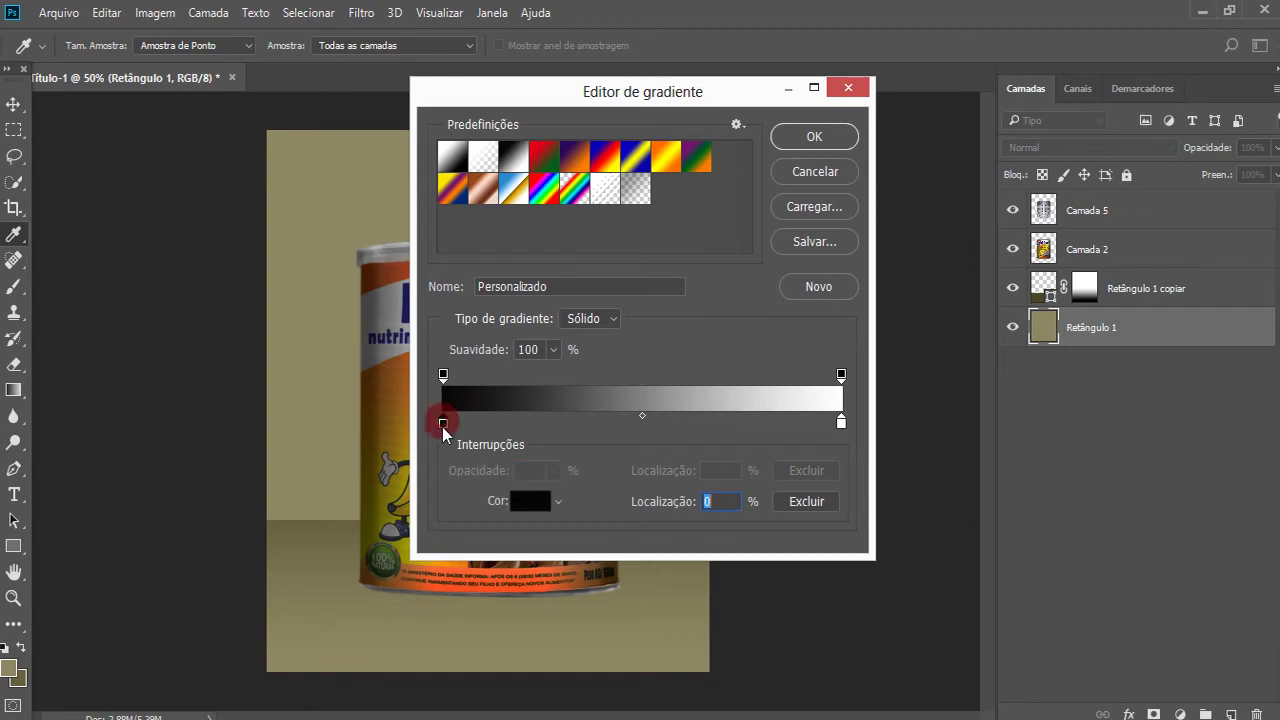
left_click(558, 502)
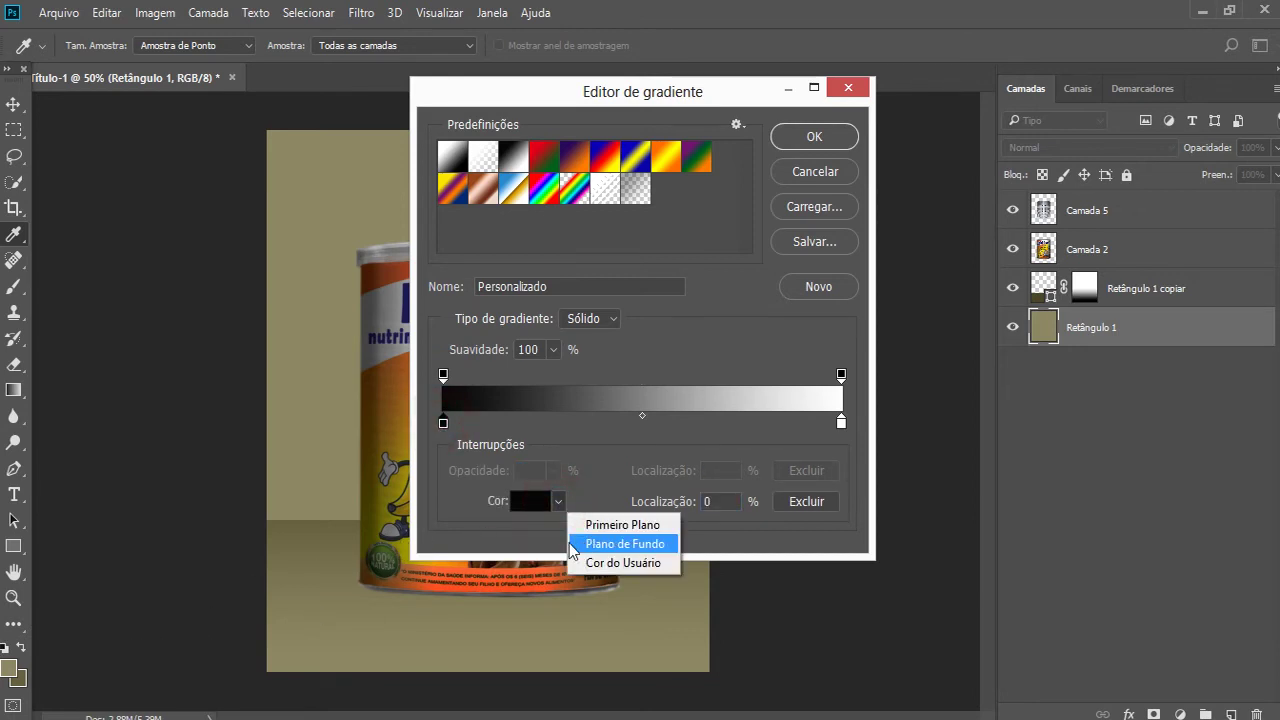
left_click(539, 503)
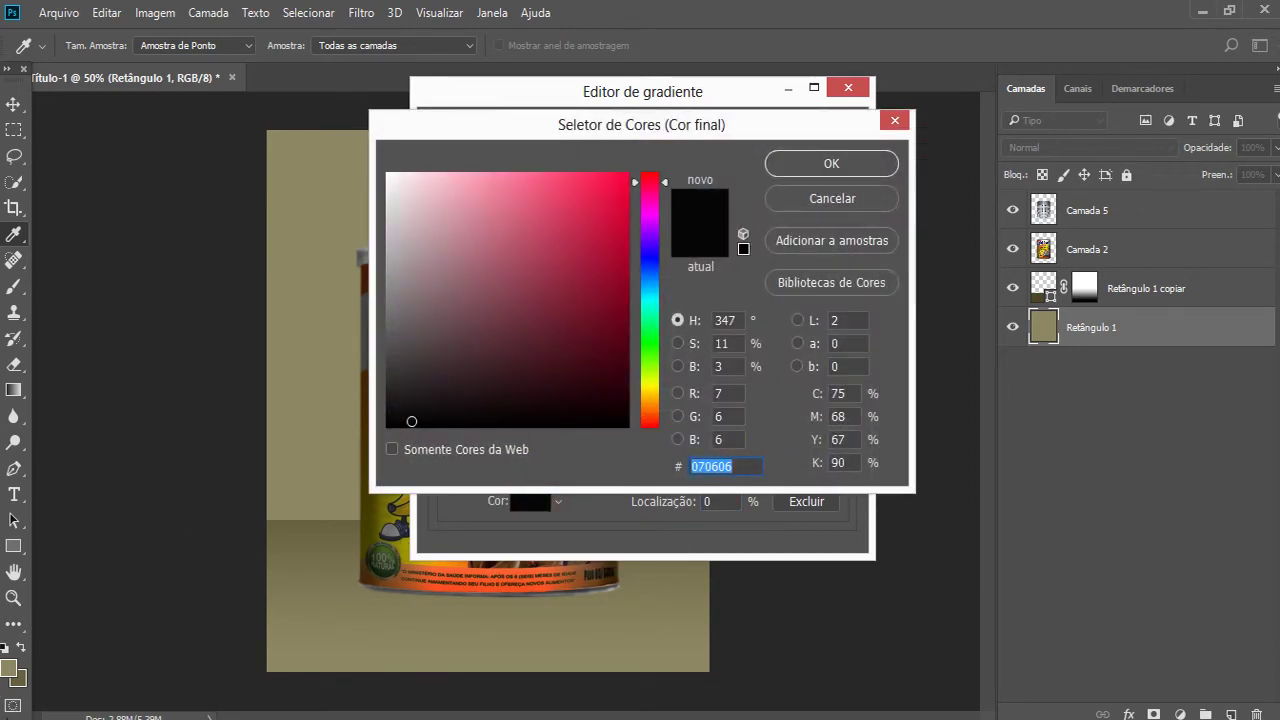
left_click(18, 660)
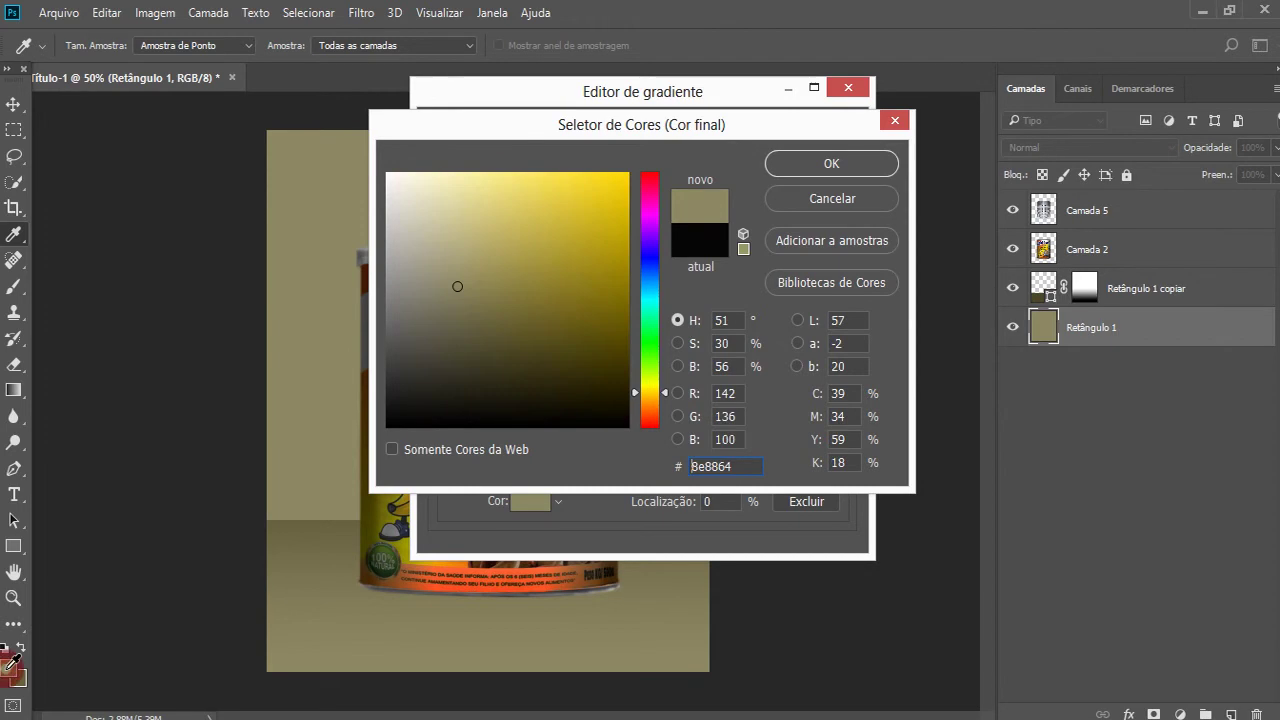
left_click(803, 164)
- Set the right stop to khaki 686249 and drag the gradient top to bottom on Retângulo 1
left_click(841, 376)
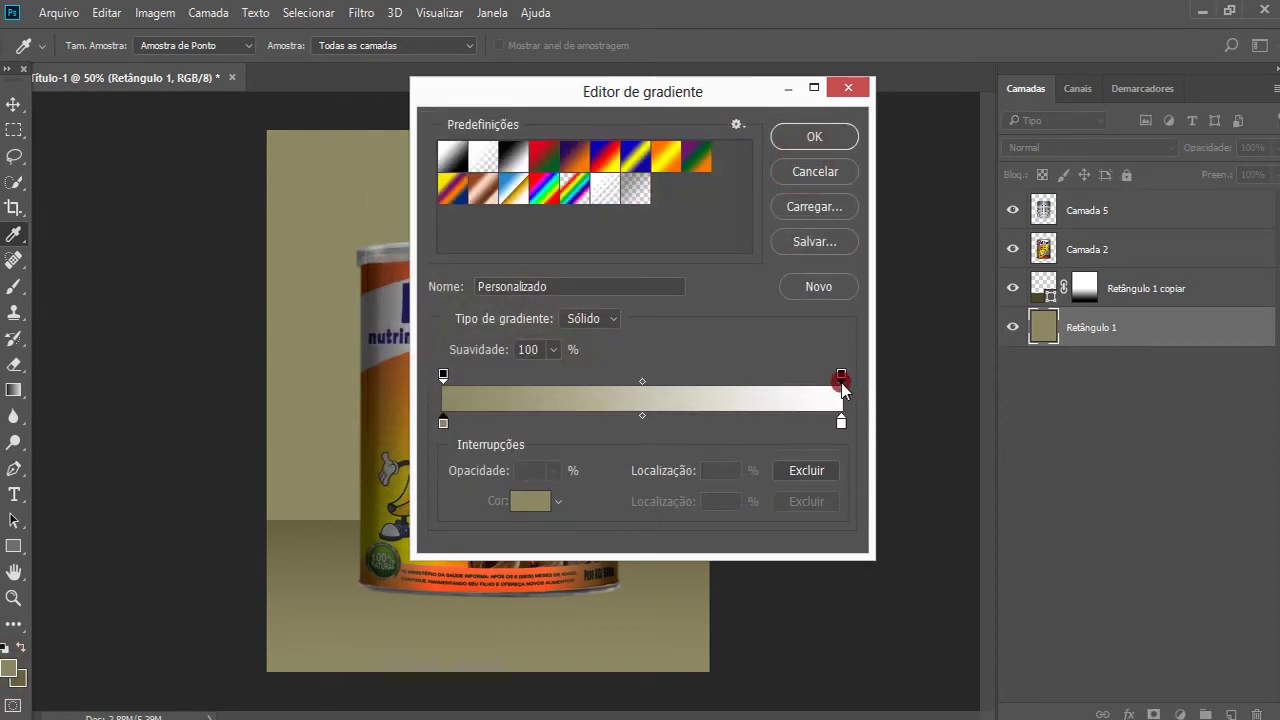
left_click(841, 422)
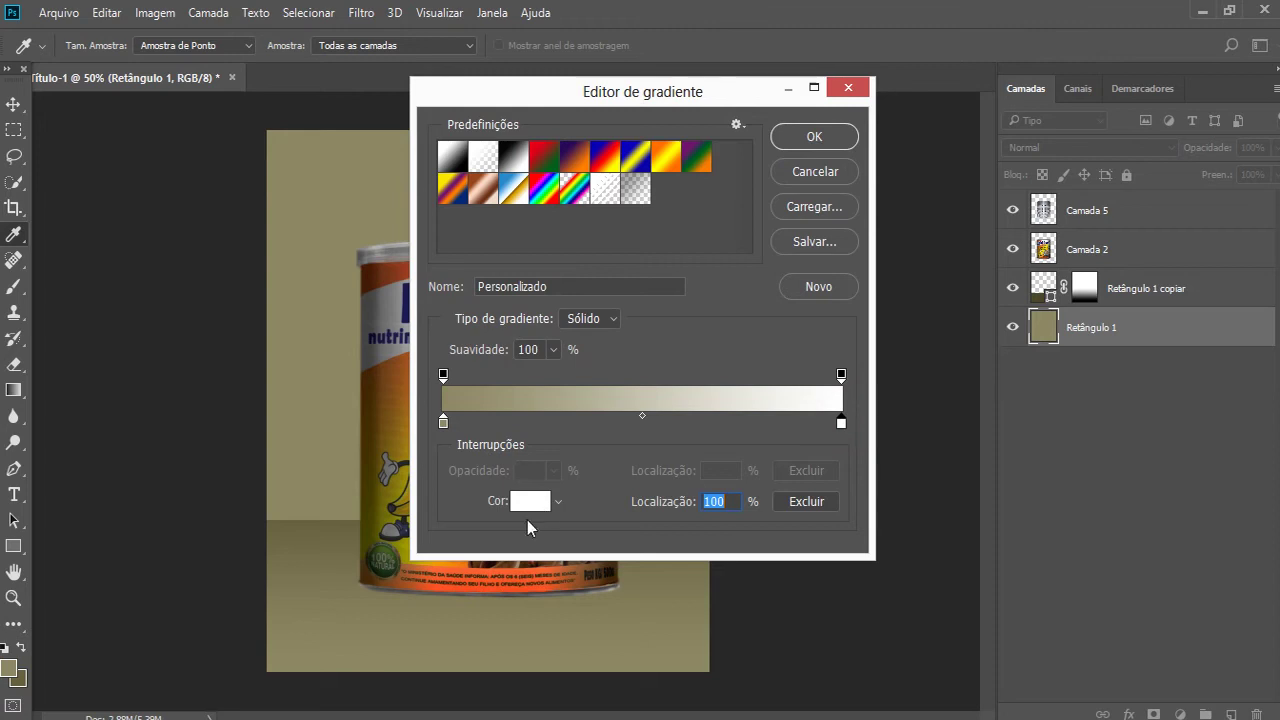
left_click(543, 506)
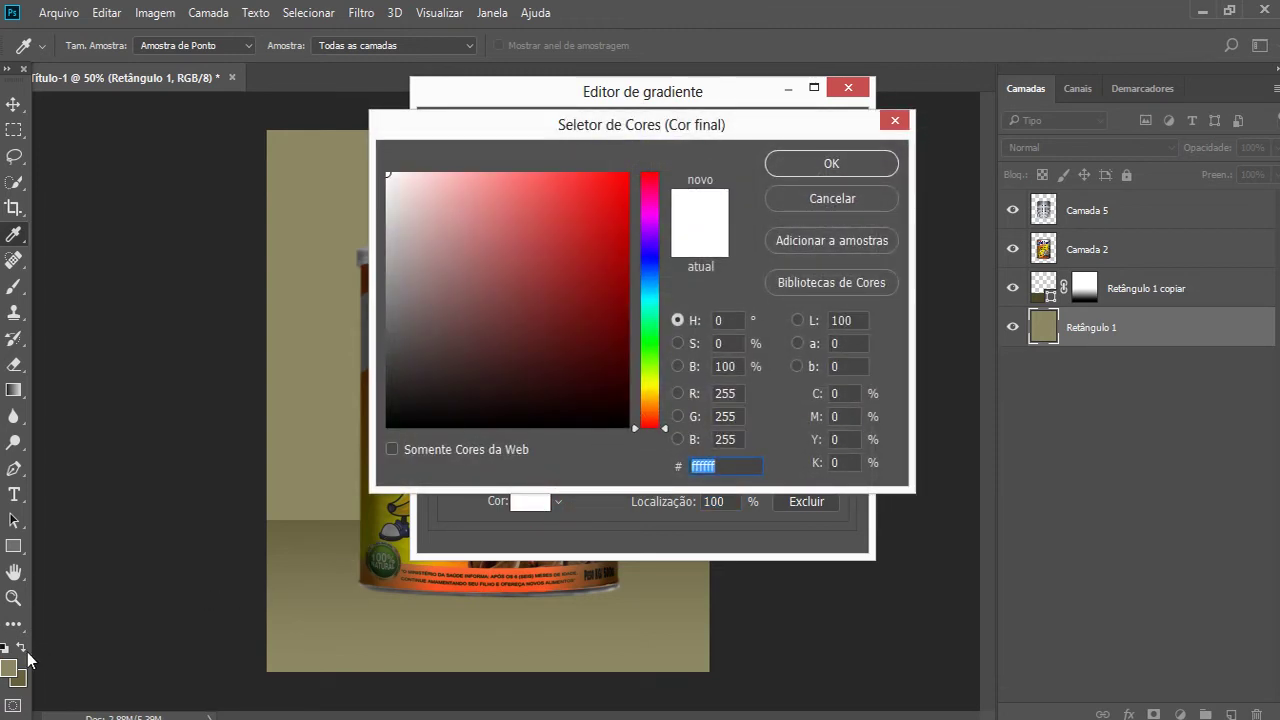
left_click(22, 672)
left_click(831, 163)
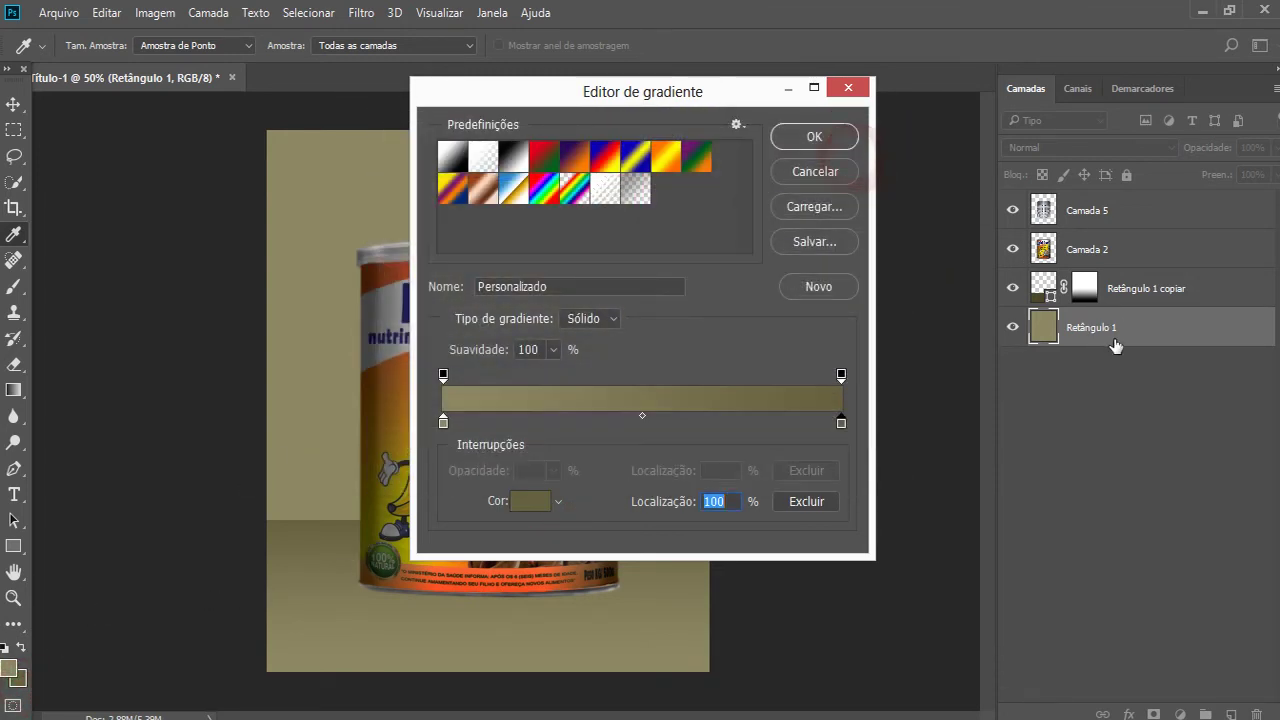
left_click(812, 144)
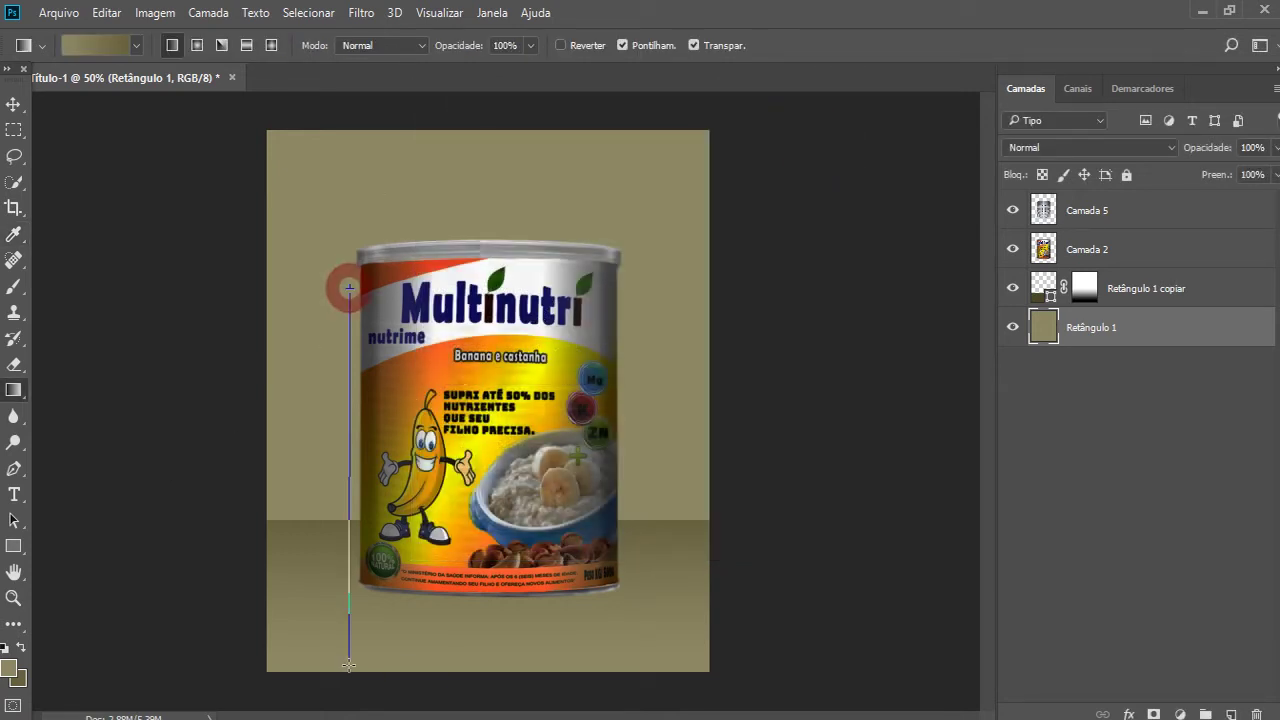
left_click_drag(346, 286, 341, 660)
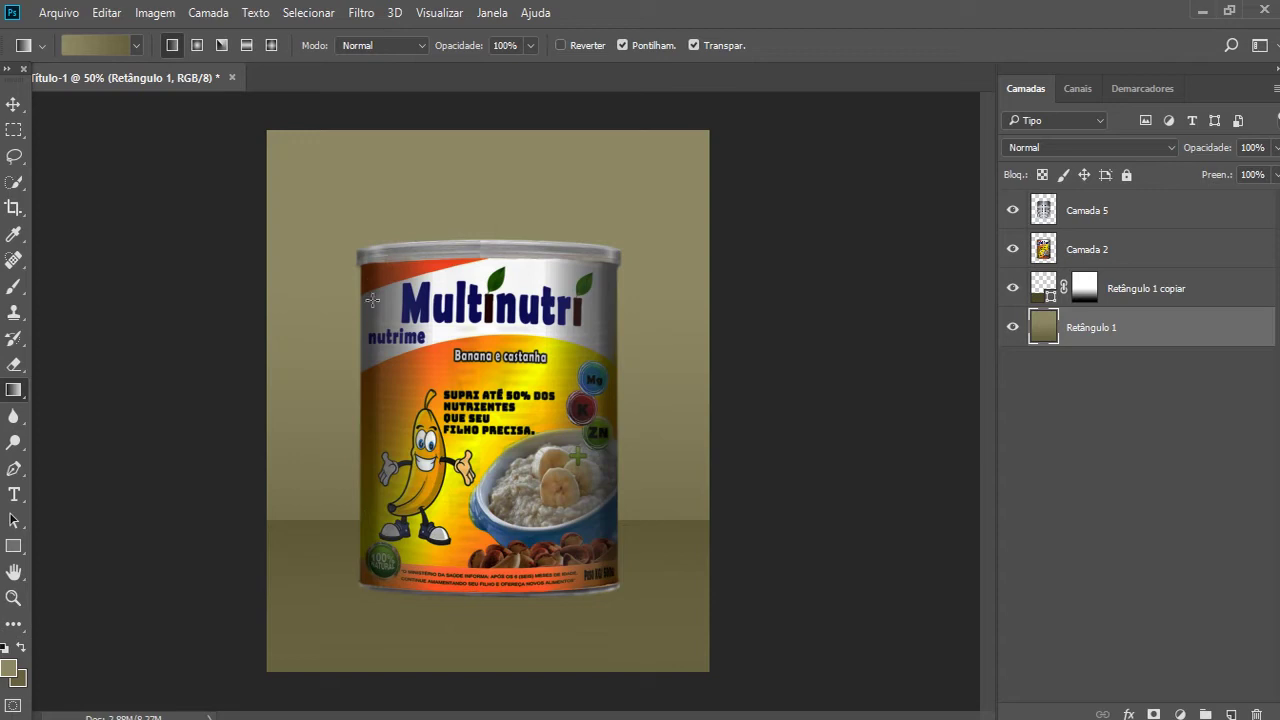
left_click_drag(346, 222, 344, 555)
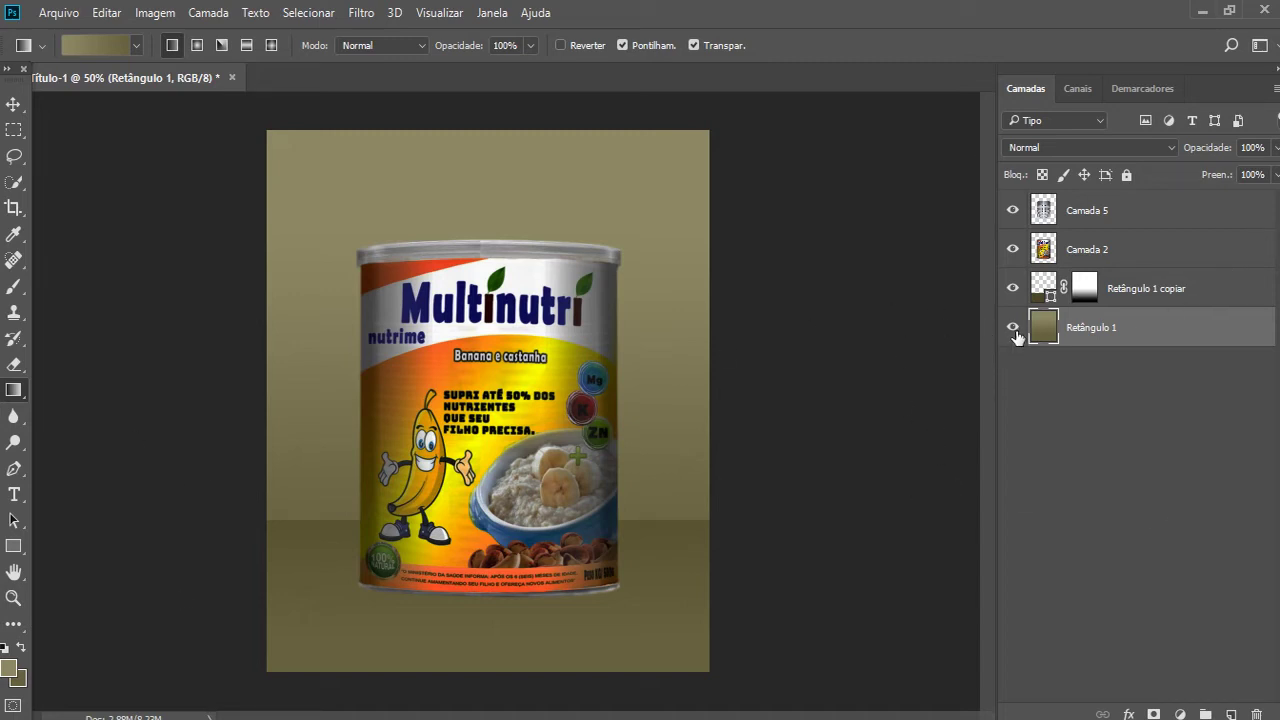
- Convert the Retângulo 1 copiar layer into a smart object
left_click(1045, 290)
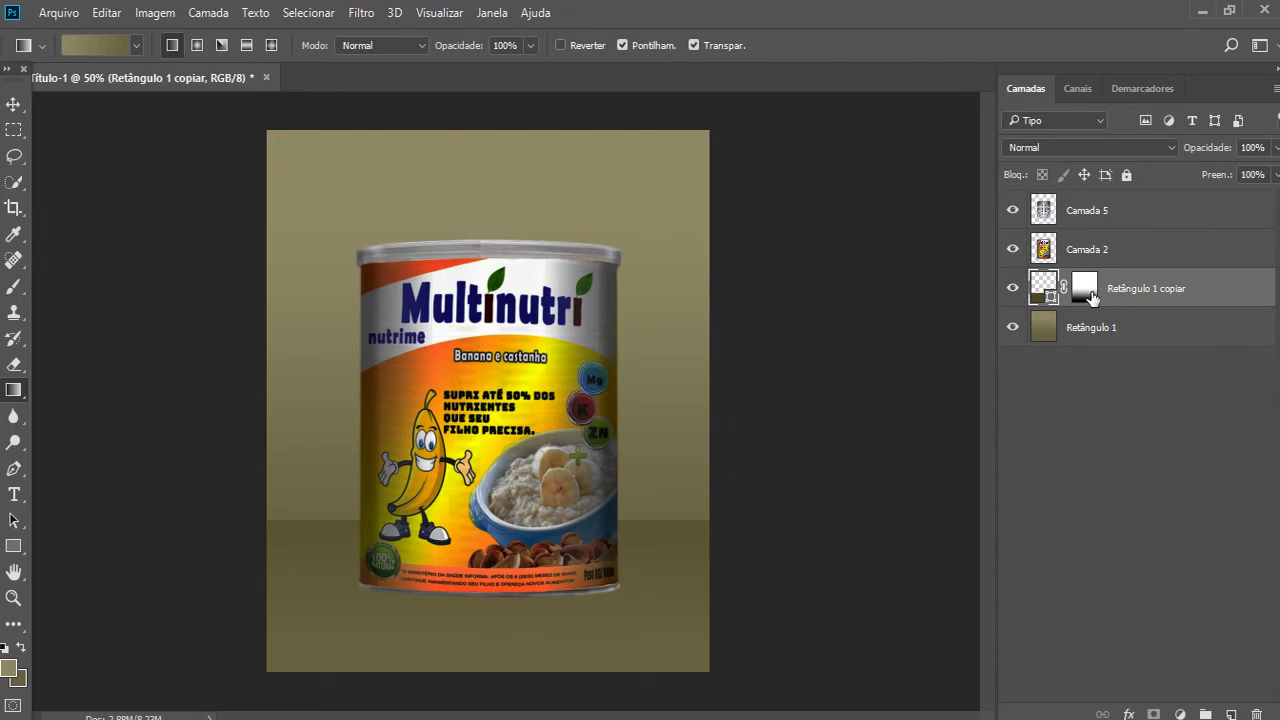
right_click(1053, 282)
right_click(1087, 285)
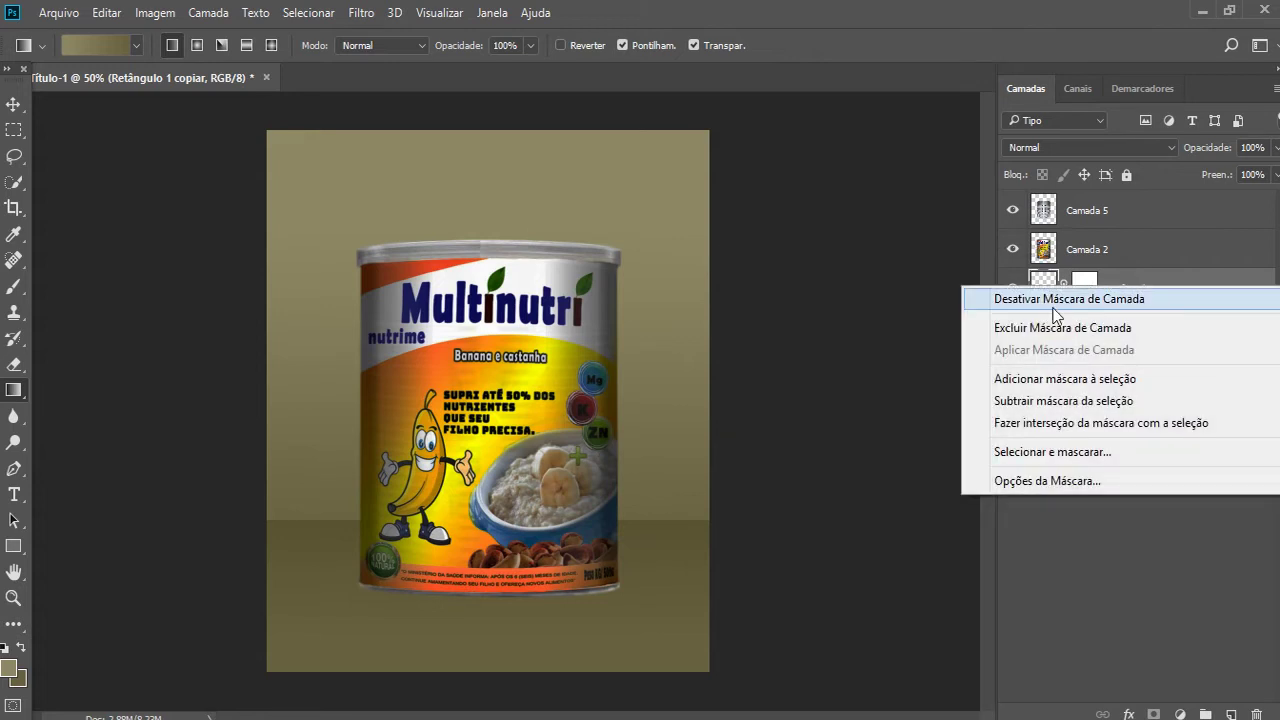
right_click(1135, 286)
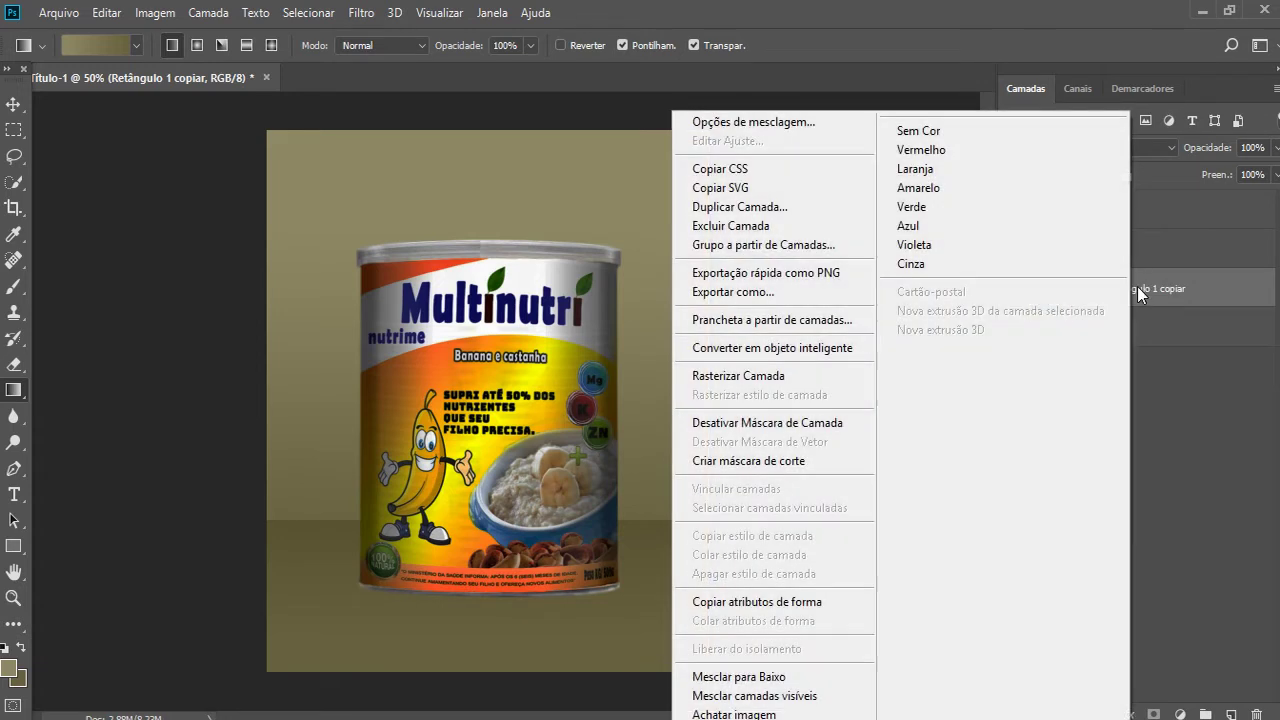
left_click(724, 348)
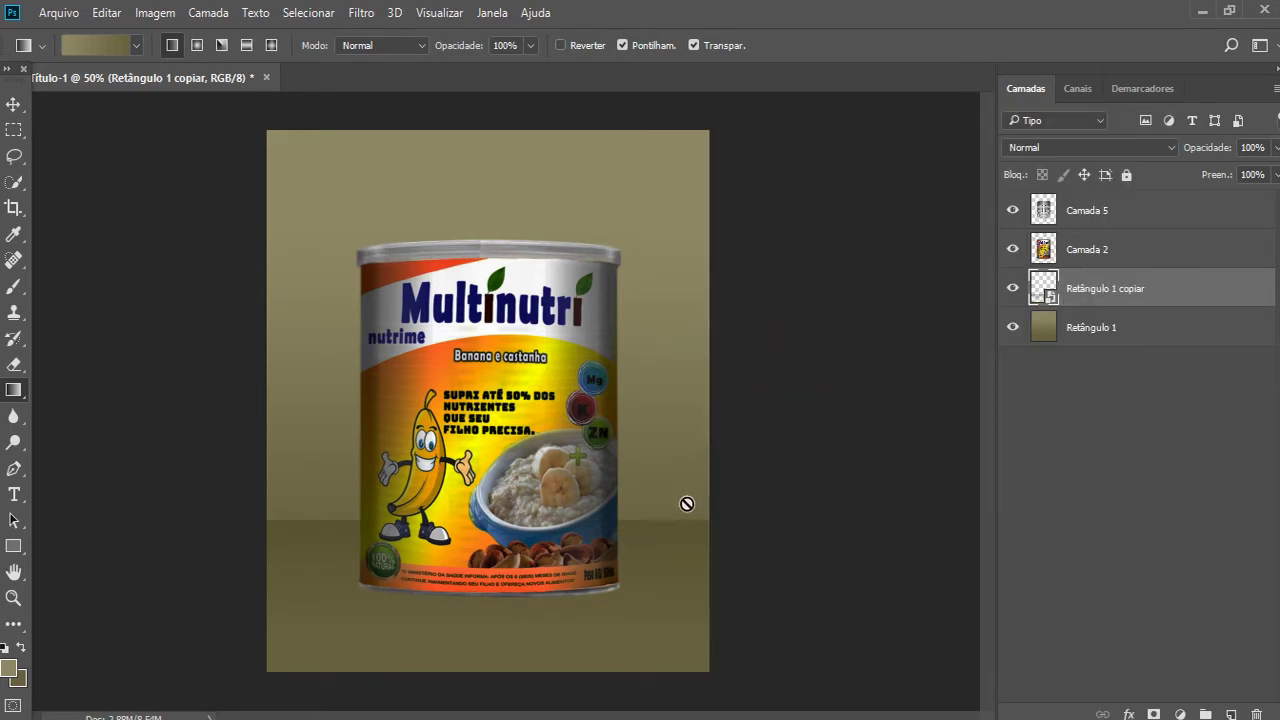
- Try painting a gradient on the smart object and dismiss the editing errors
left_click(659, 545)
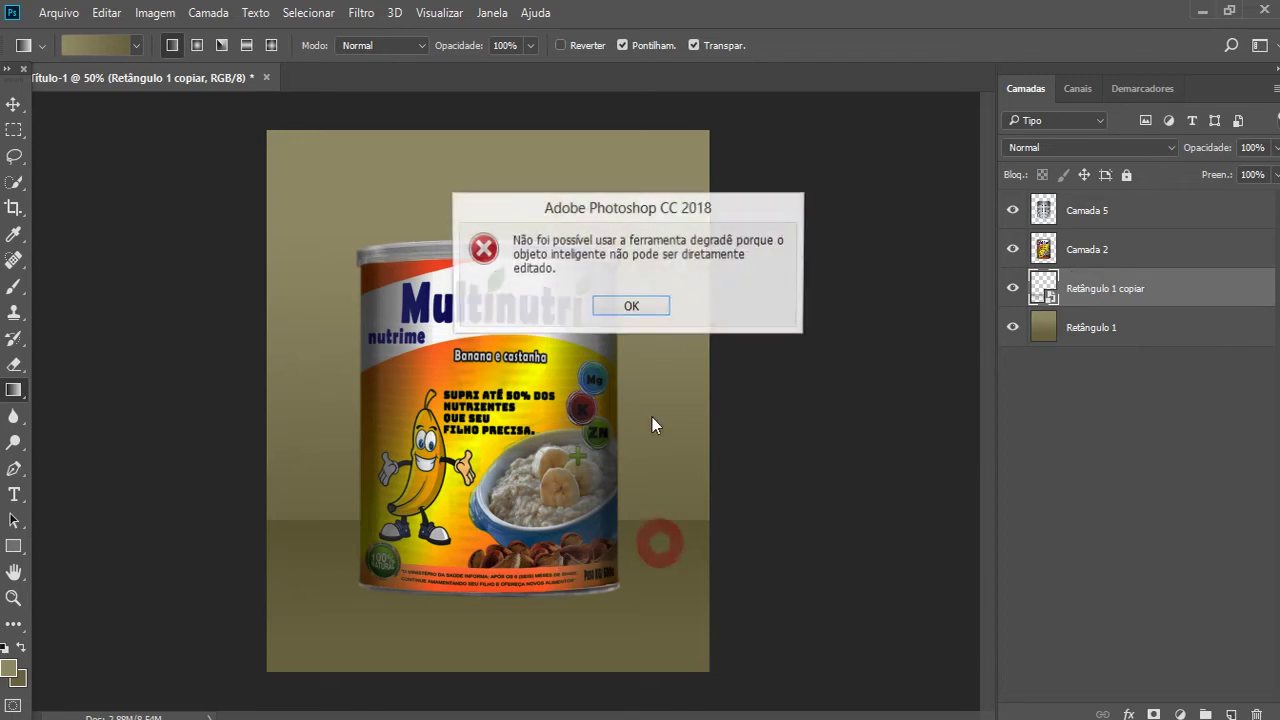
left_click(631, 305)
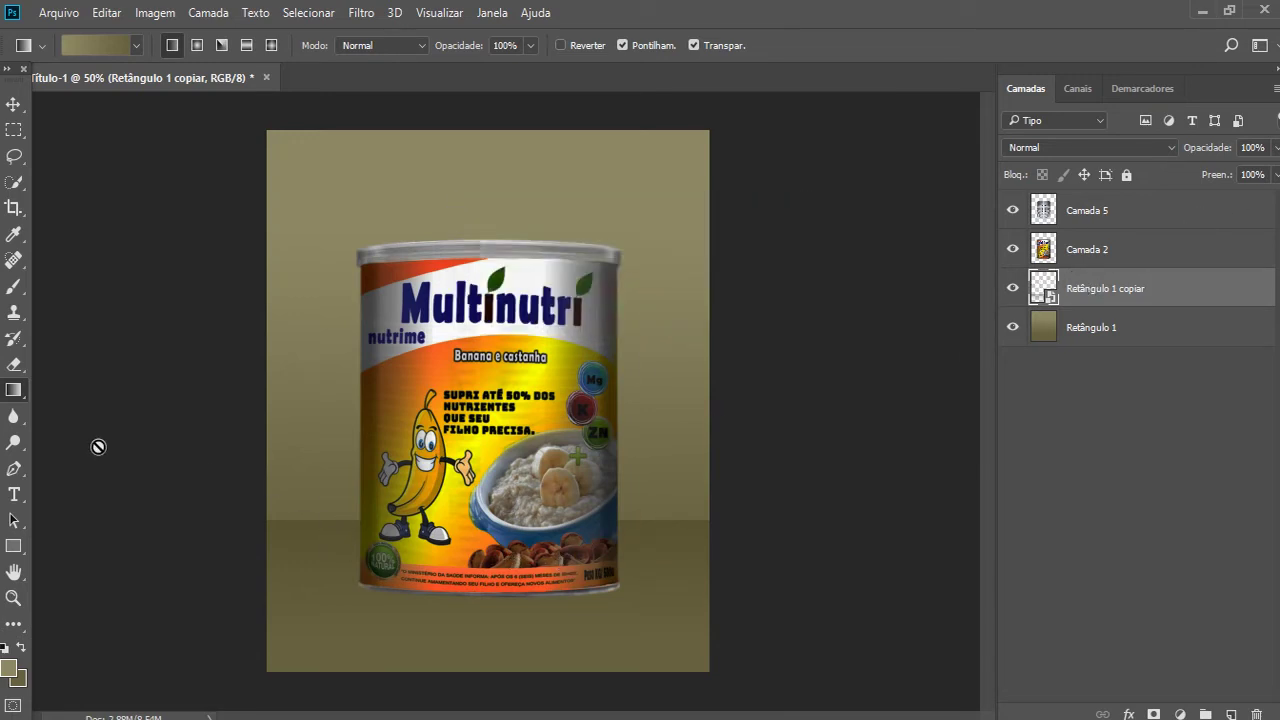
left_click(658, 539)
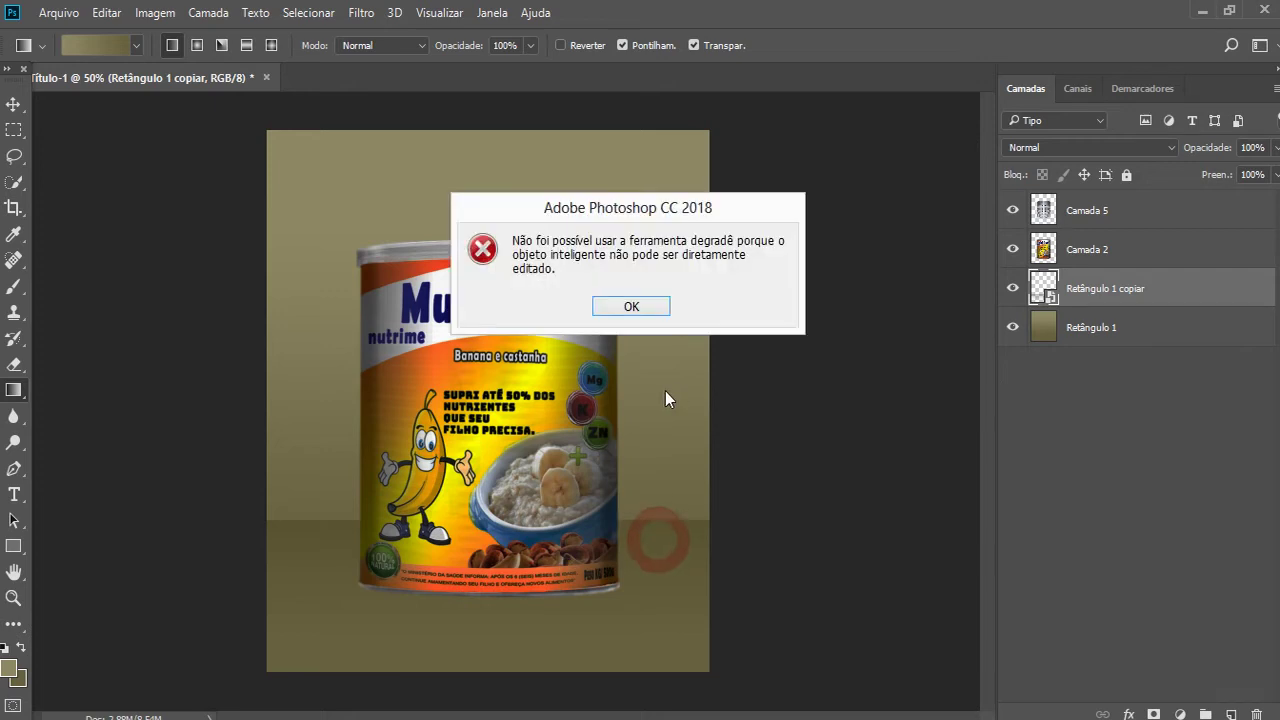
left_click(634, 306)
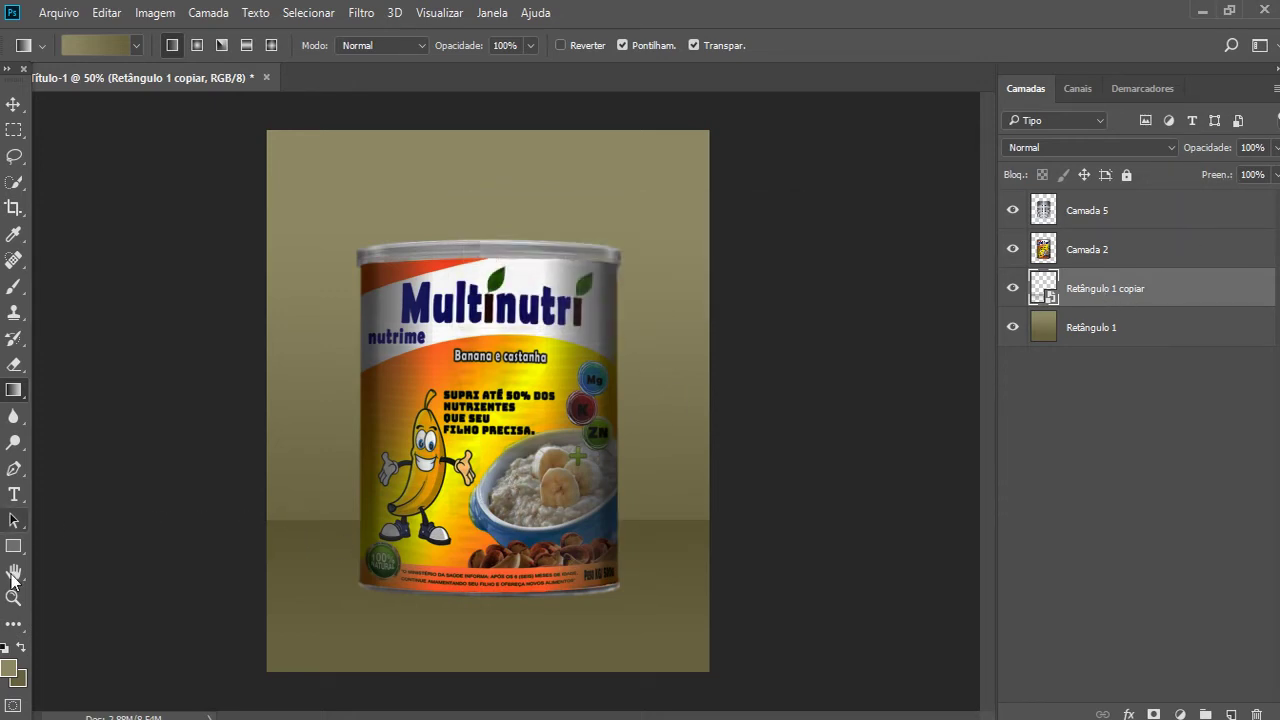
- Switch to the Blur tool and confirm rasterizing Retângulo 1 copiar into a pixel layer
left_click(14, 416)
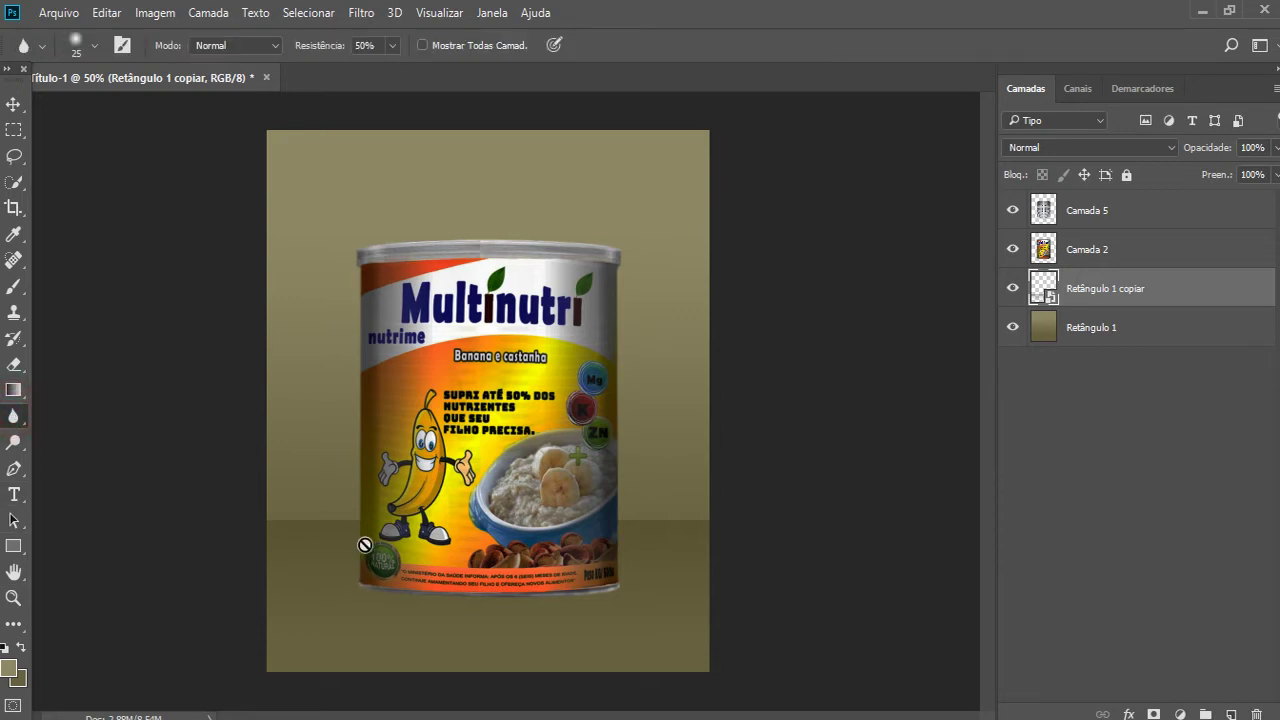
right_click(1040, 291)
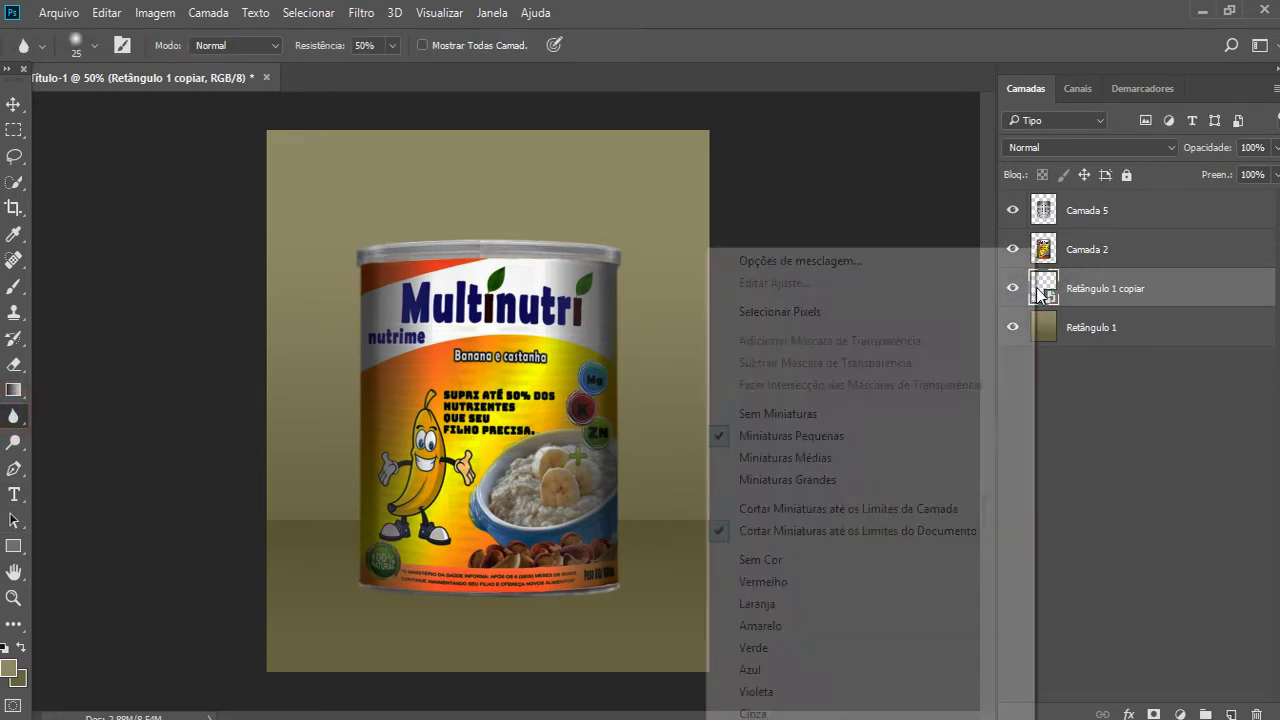
key("Escape")
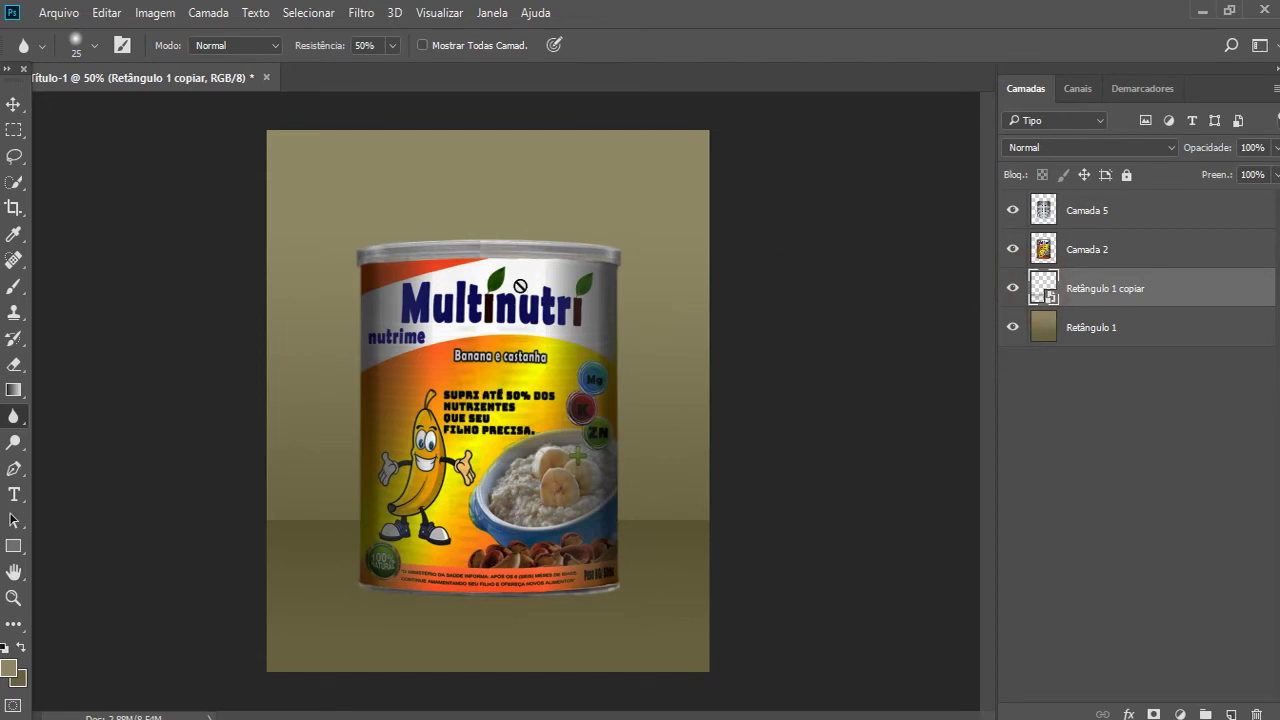
left_click(332, 539)
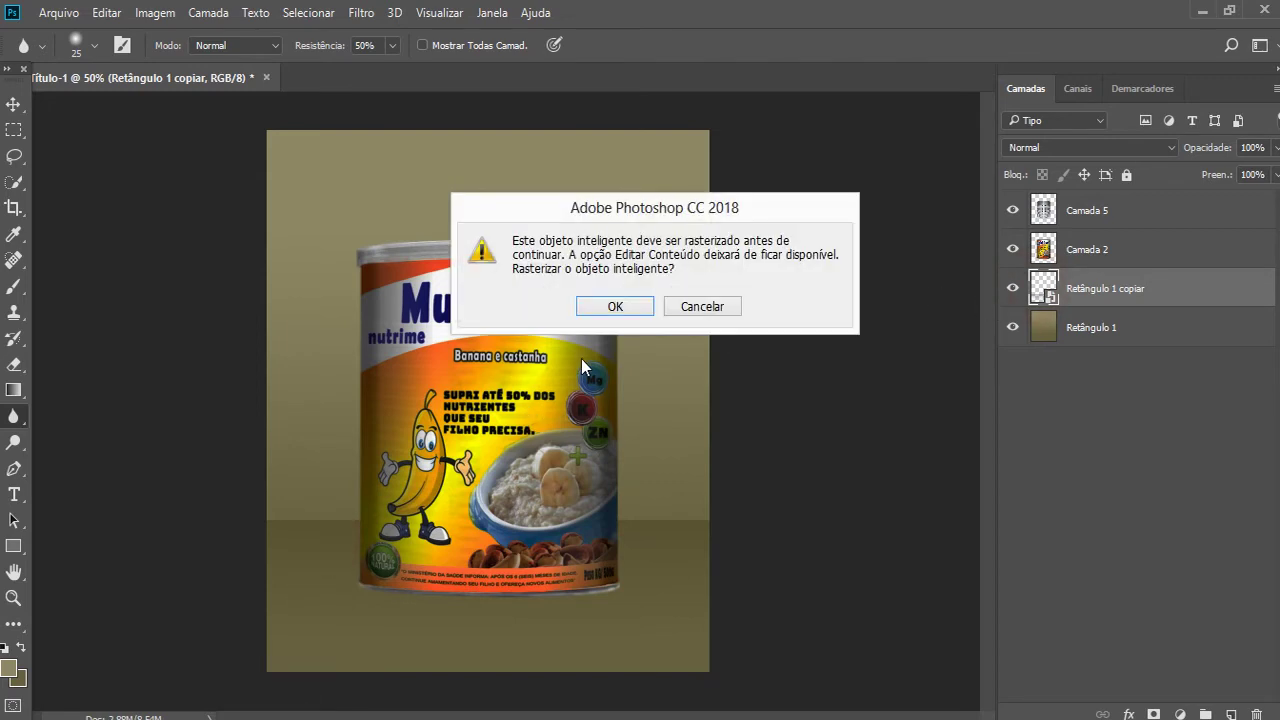
left_click(612, 307)
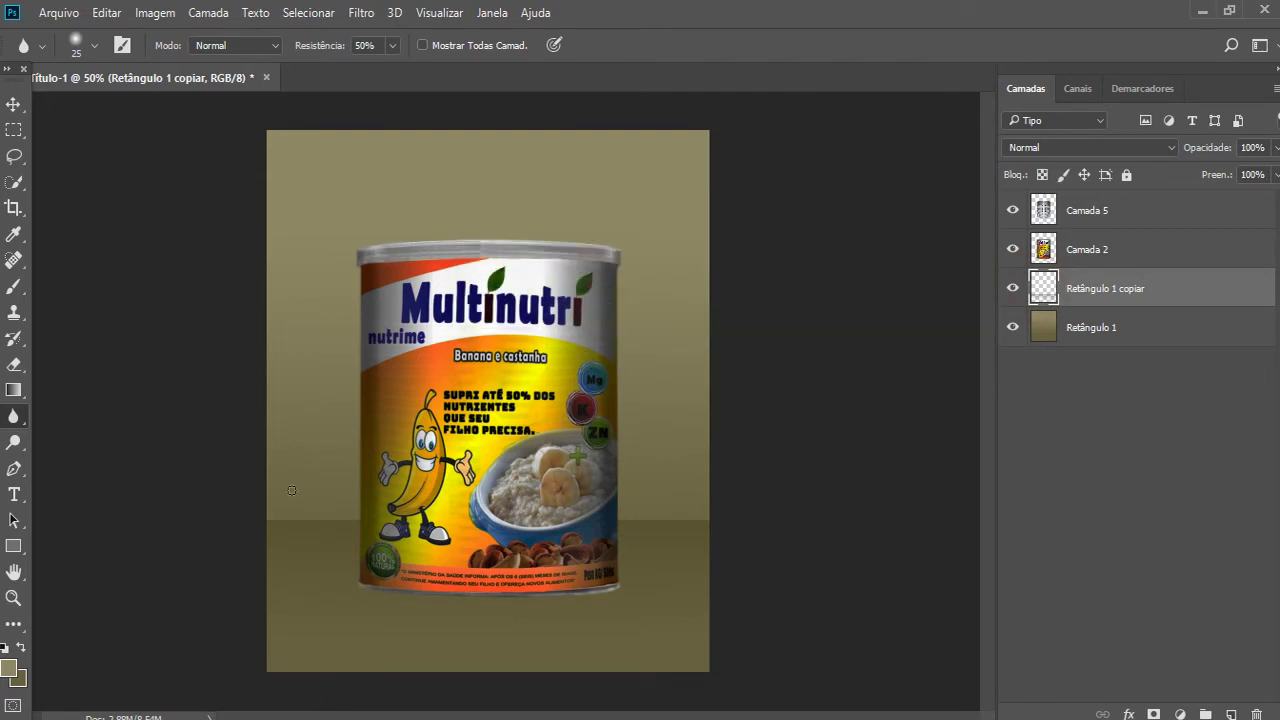
- Soften the horizon line with a size-70 blur brush
key("bracketright")
key("bracketright")
key("bracketright")
left_click_drag(271, 514, 308, 514)
mouse_move(409, 513)
left_mouse_down()
mouse_move(397, 521)
mouse_move(566, 523)
left_mouse_up()
- Set Retângulo 1 copiar's fill to 67%, then select Camada 2 with the Move tool
left_click(1275, 174)
left_click_drag(1227, 199, 1188, 200)
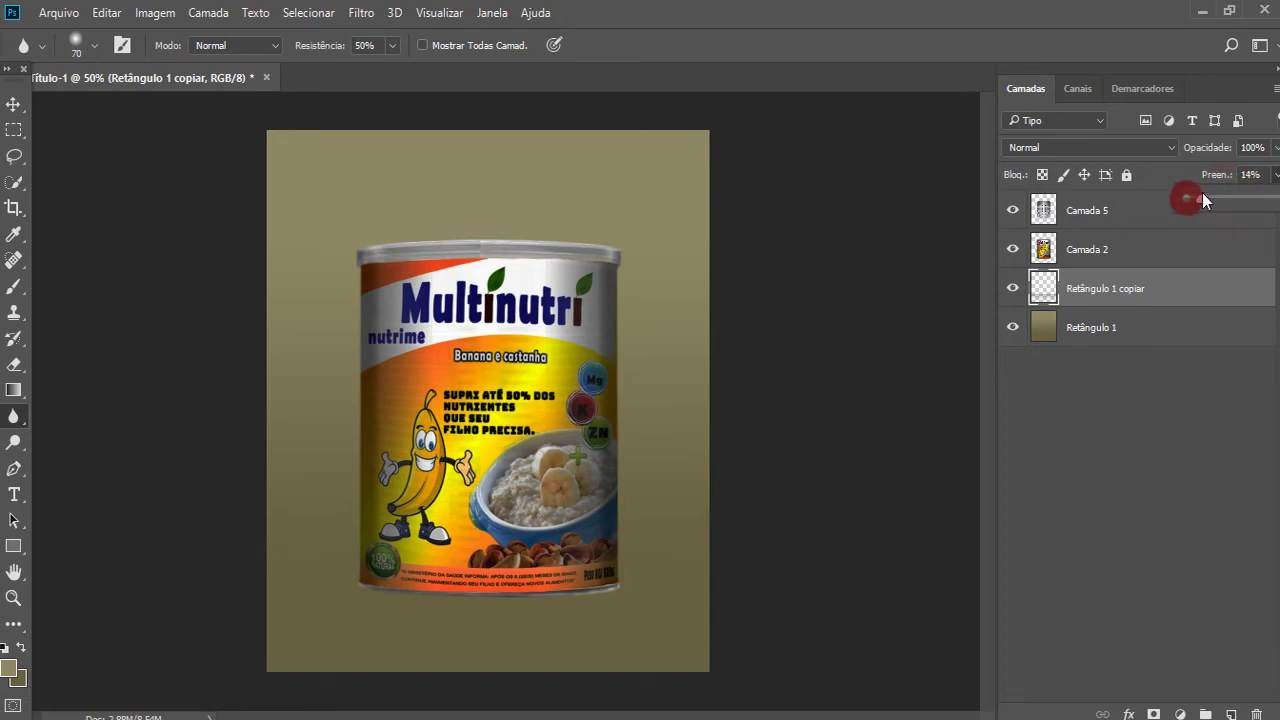
left_click(1223, 196)
left_click_drag(1221, 198, 1248, 205)
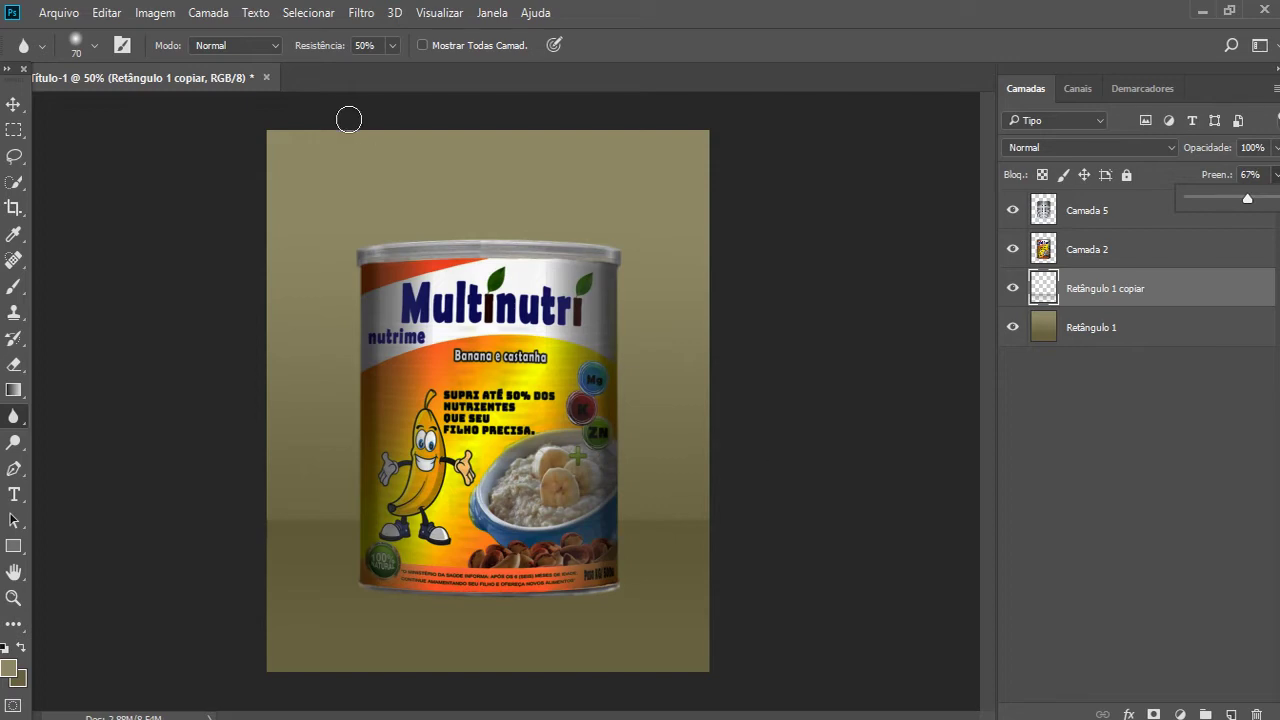
left_click(14, 104)
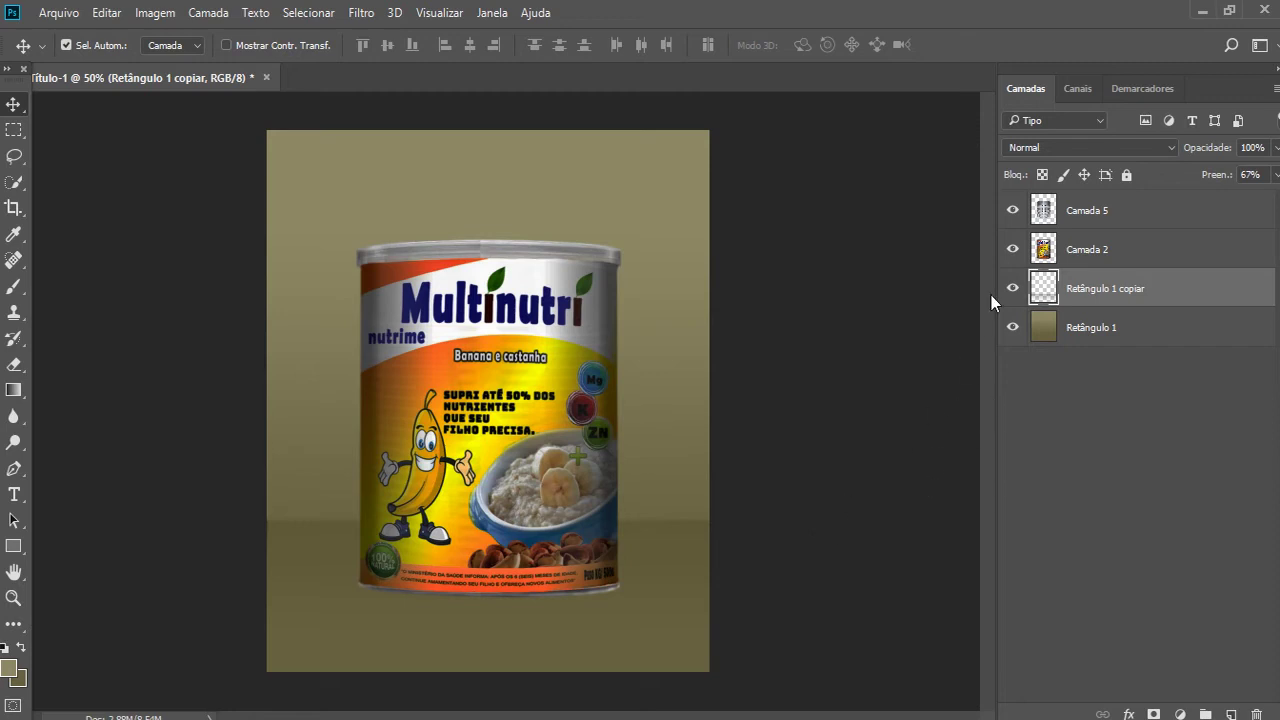
left_click(1110, 249)
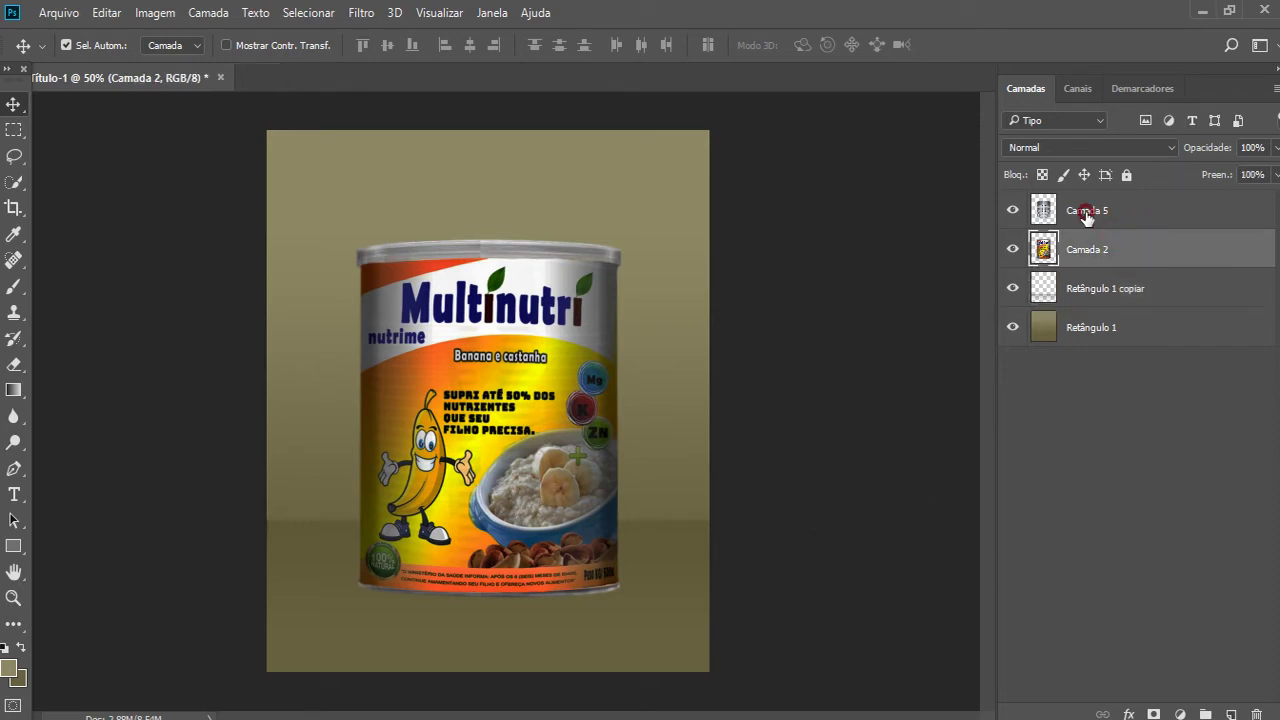
- Combine Camada 2 and Camada 5 into a smart object named lata
left_click(1080, 210, "ctrl")
right_click(1078, 250)
left_click(700, 348)
double_click(1088, 212)
type("lata")
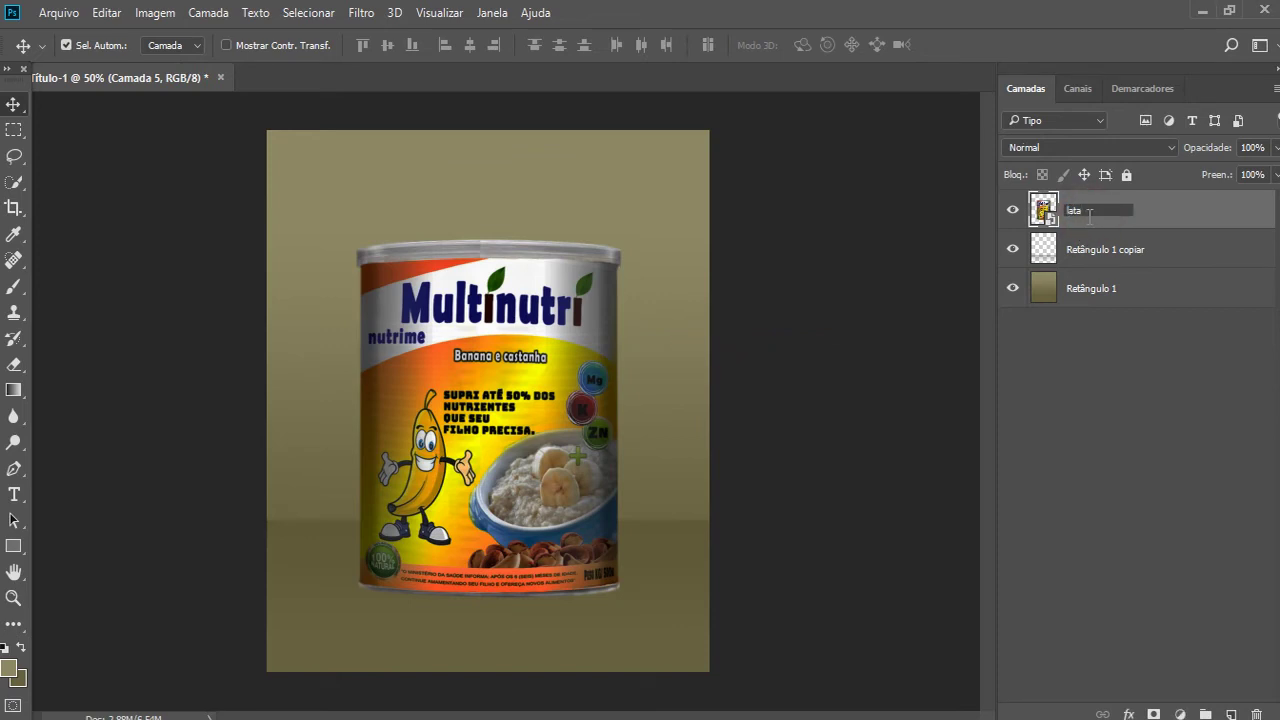
left_click(1218, 204)
- Merge both Retângulo layers into a smart object named bk, then reselect lata
left_click_drag(1145, 251, 1142, 288)
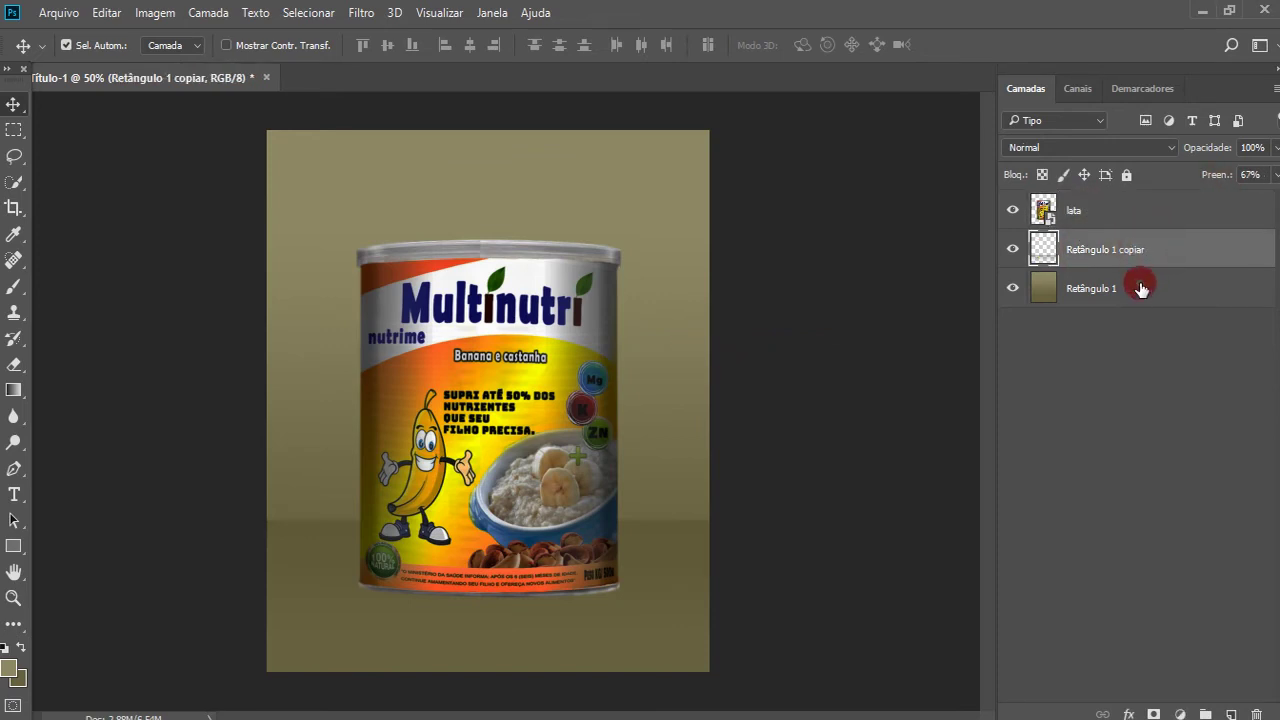
right_click(1141, 288)
left_click(780, 329)
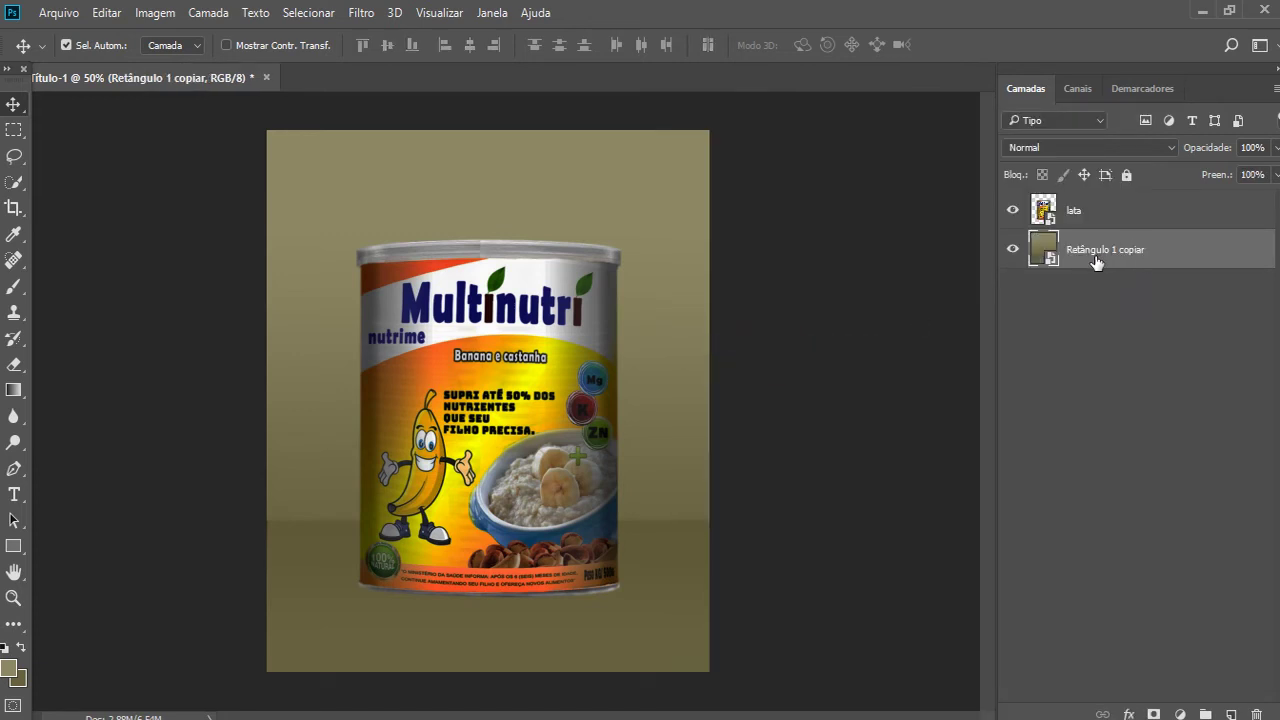
double_click(1096, 258)
type("bk")
left_click(1152, 251)
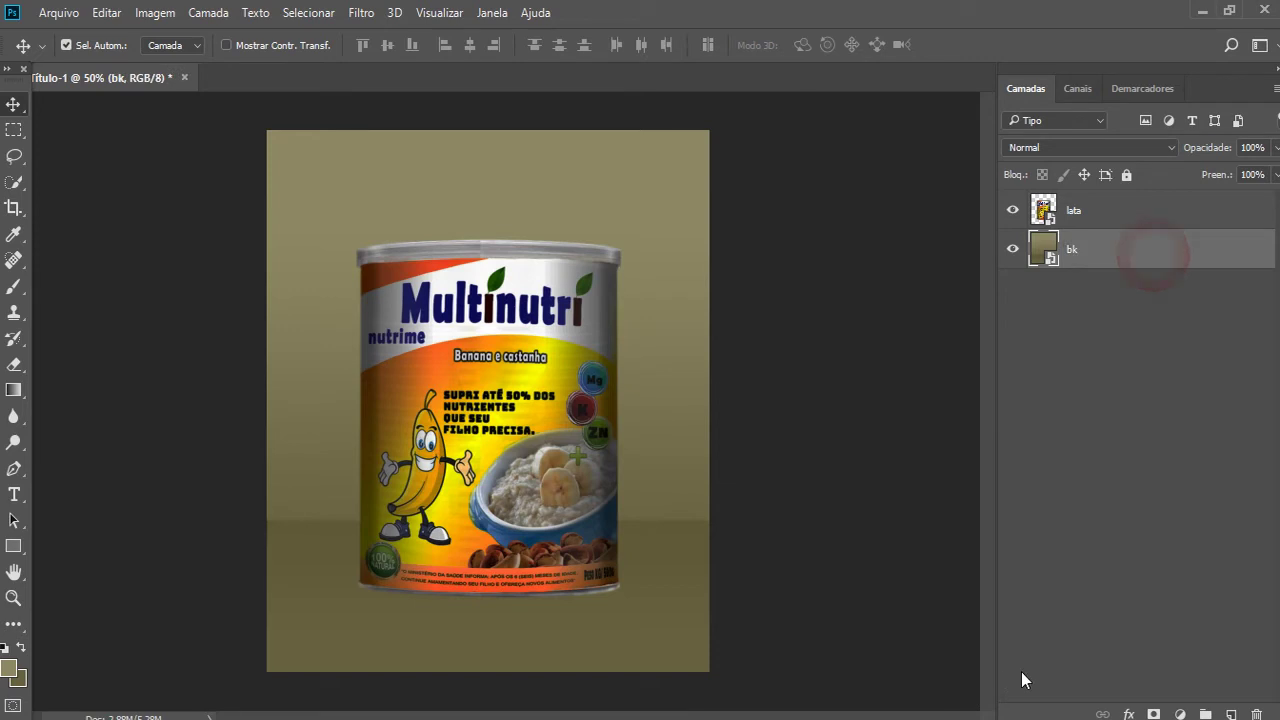
left_click(1116, 214)
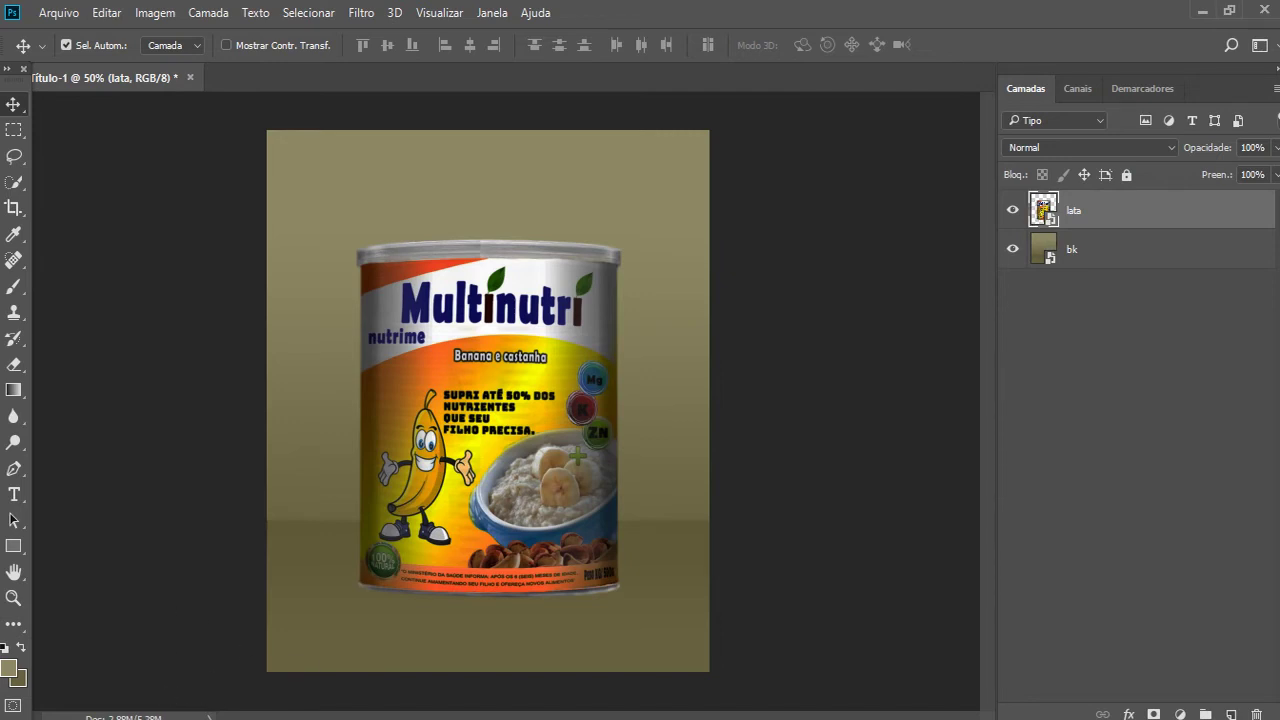
- Zoom to 100% and draw an ellipse across the can's base
key("ctrl+1")
scroll(463, 495, "down", 2)
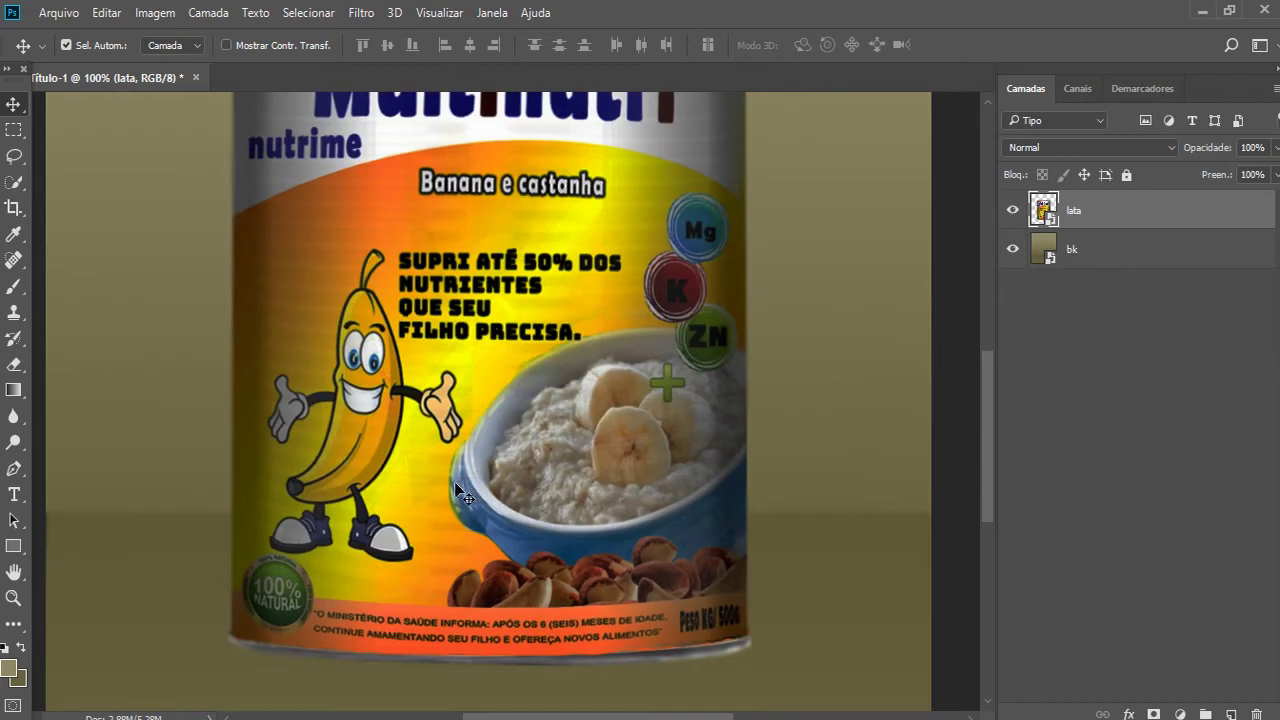
scroll(458, 488, "down", 2)
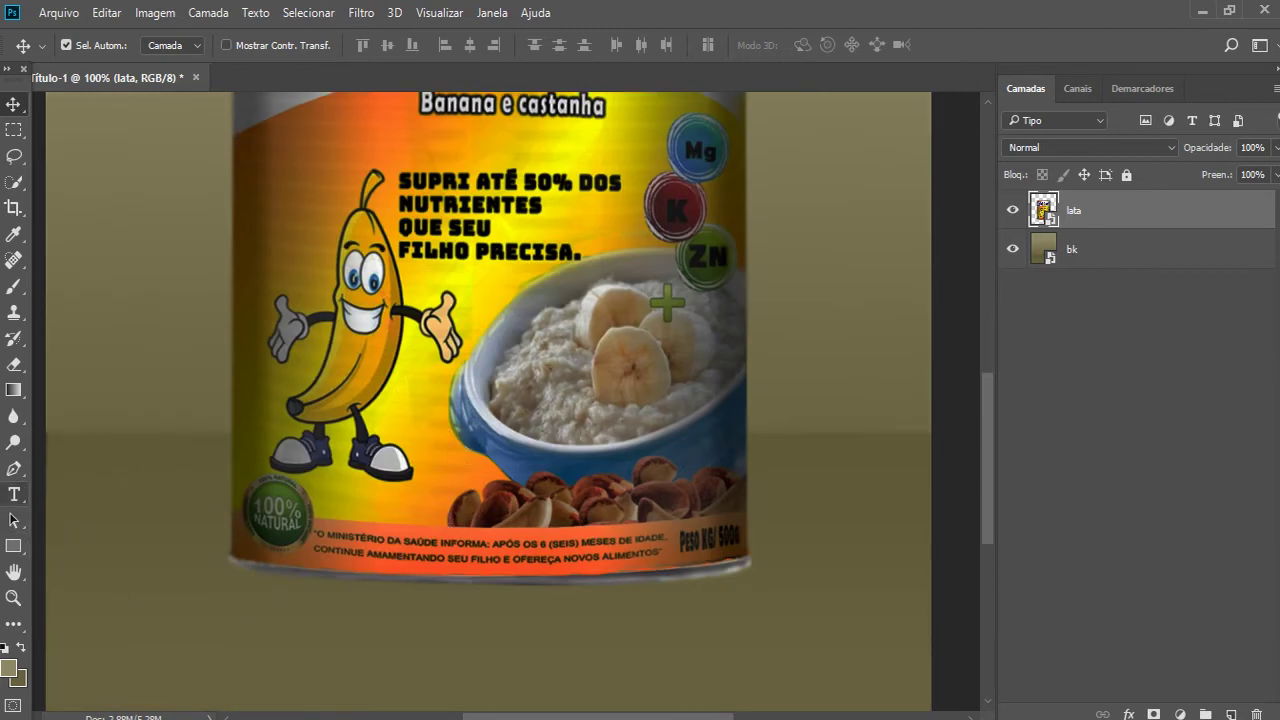
left_click_drag(16, 548, 80, 588)
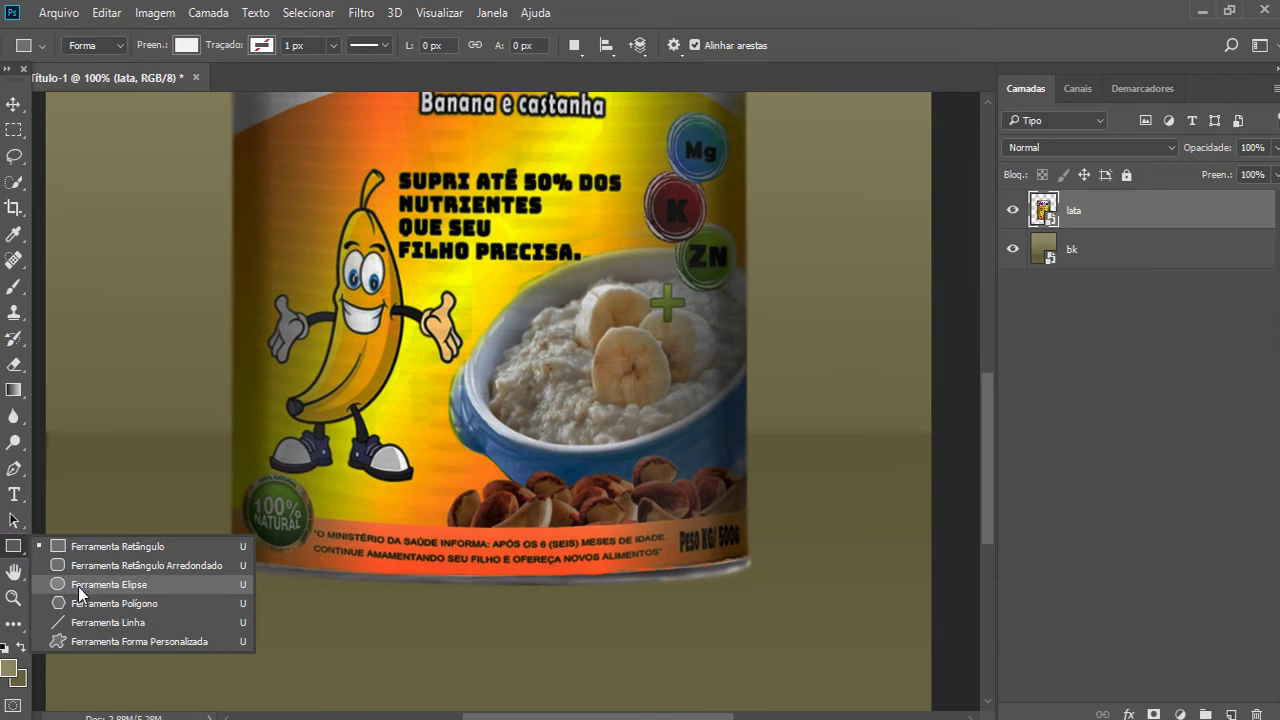
left_click(78, 586)
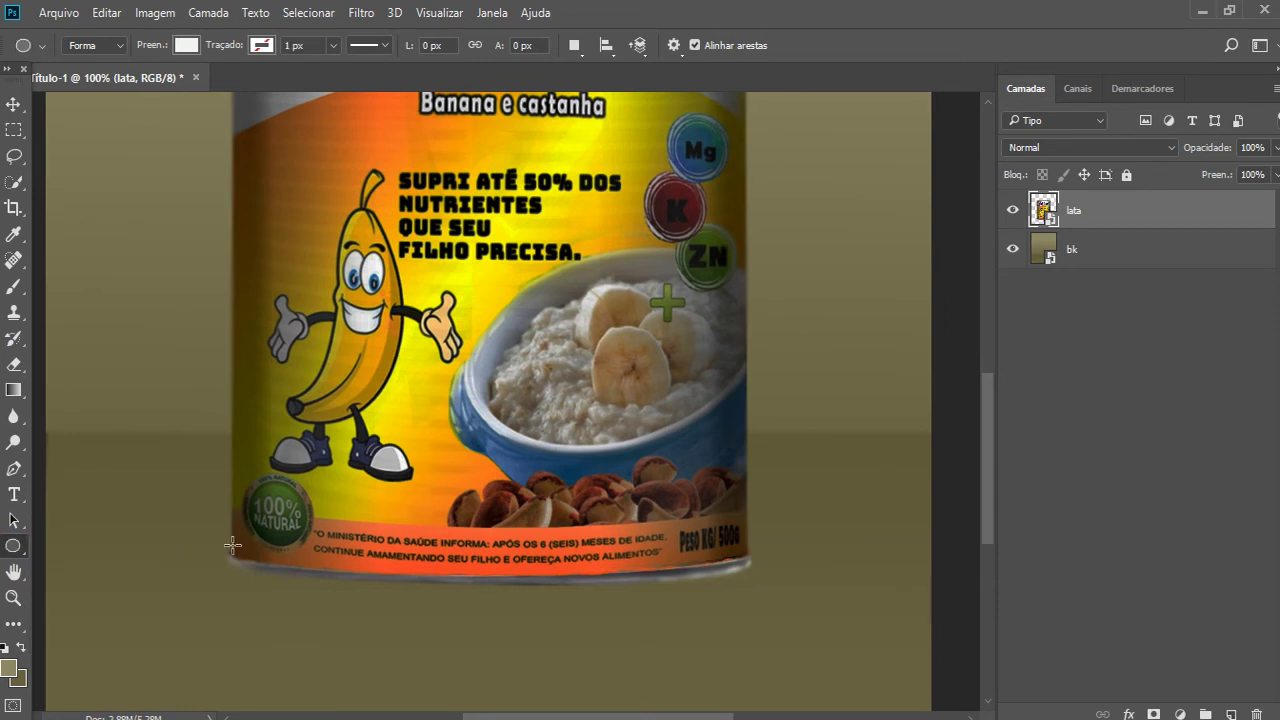
left_click_drag(239, 541, 747, 594)
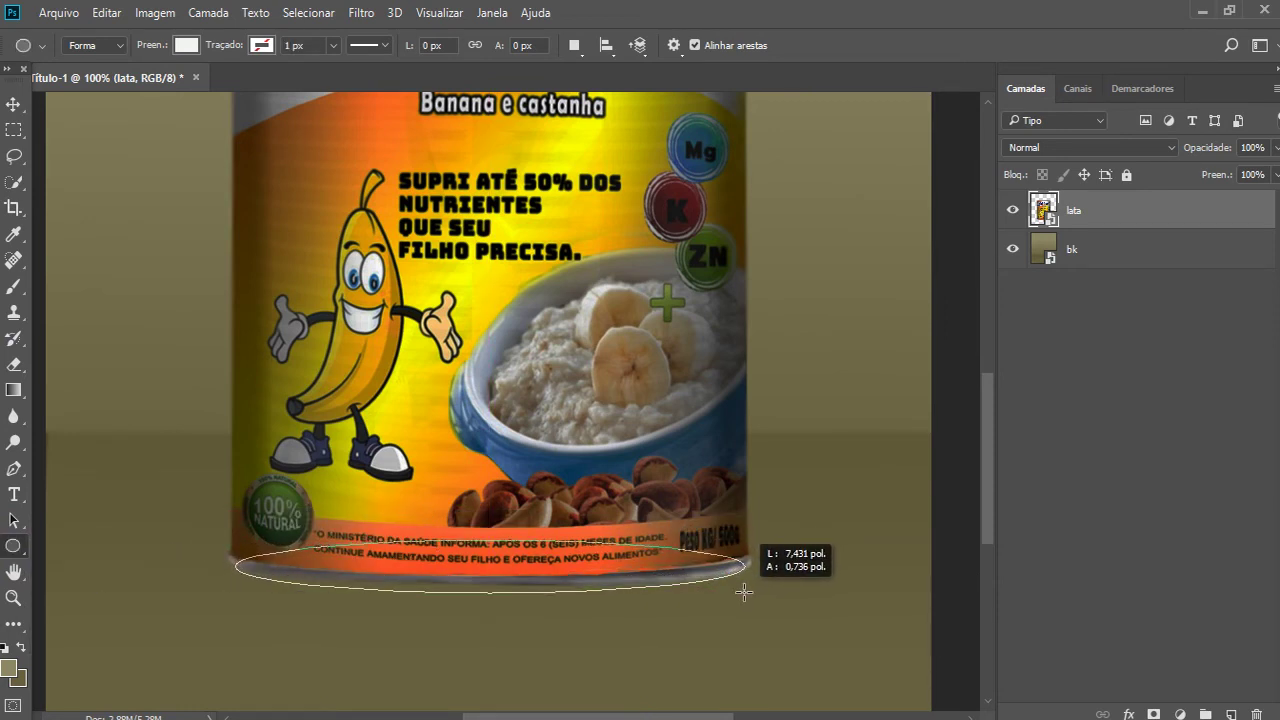
left_click_drag(747, 594, 751, 593)
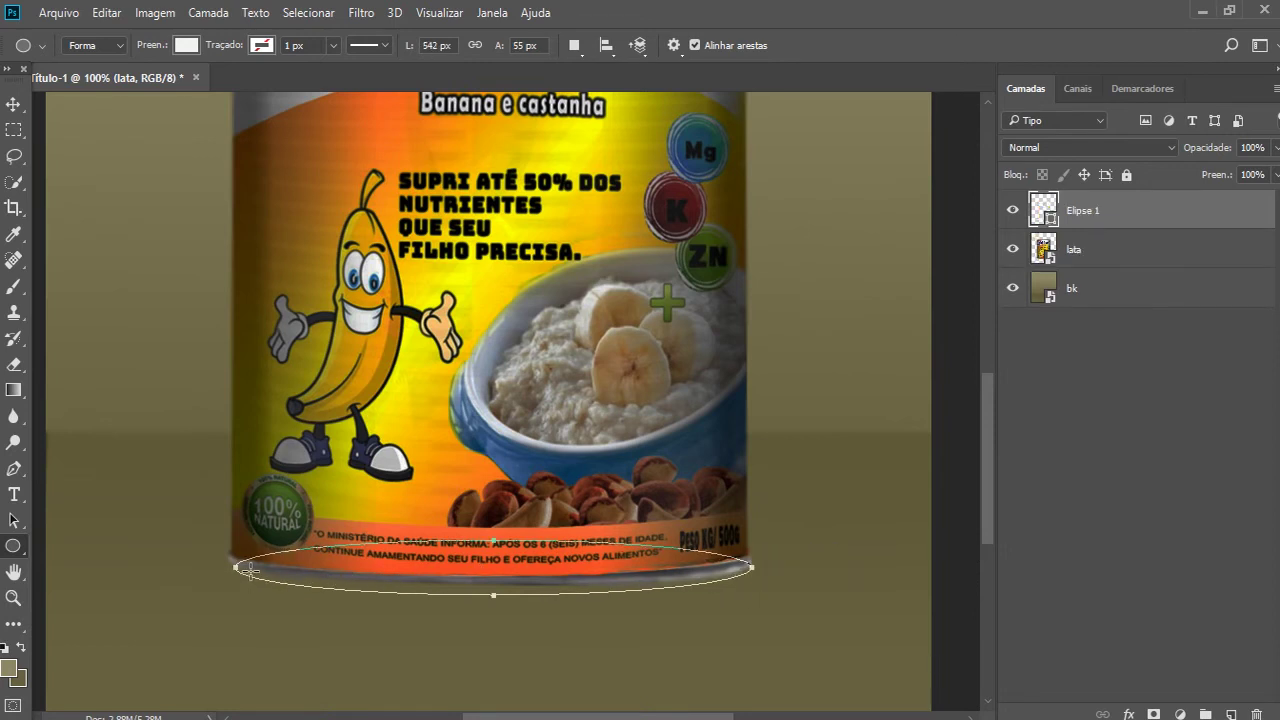
- Move Elipse 1 below lata and fit it to the can's width
left_click_drag(1080, 205, 1080, 268)
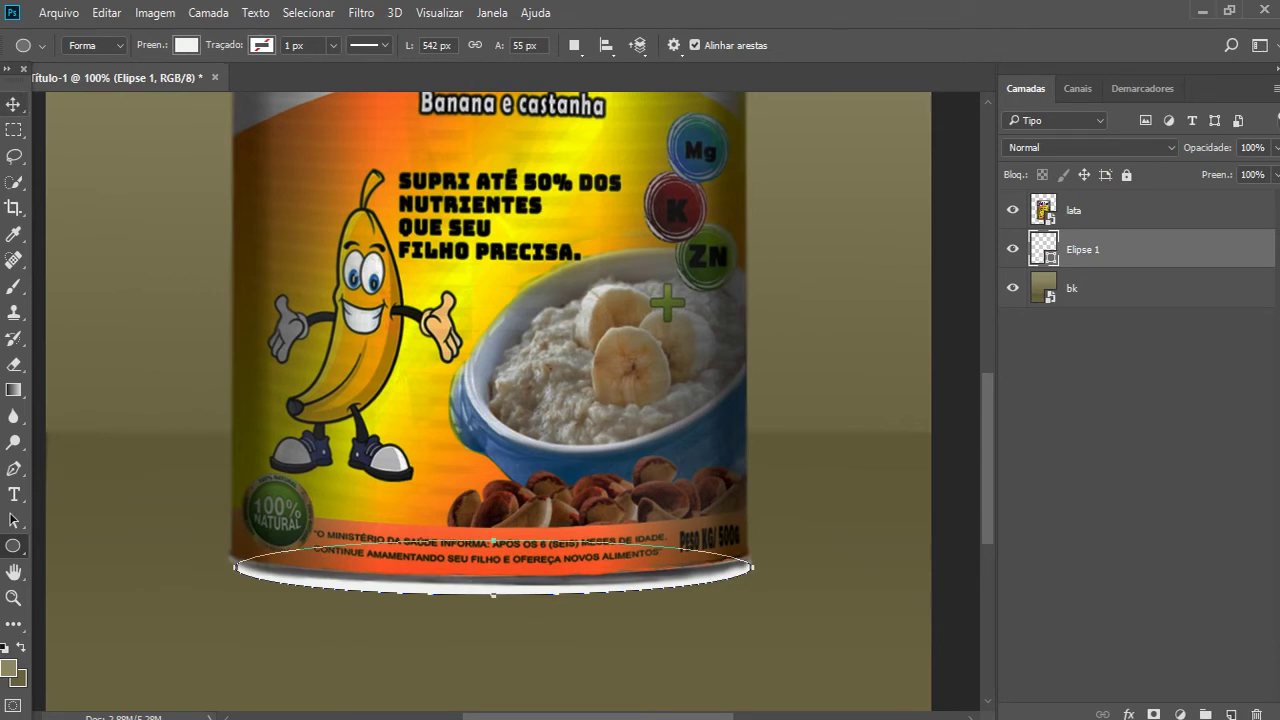
left_click(14, 104)
key("Up")
key("Up")
key("Up")
key("Up")
key("Up")
key("Up")
key("Up")
key("Up")
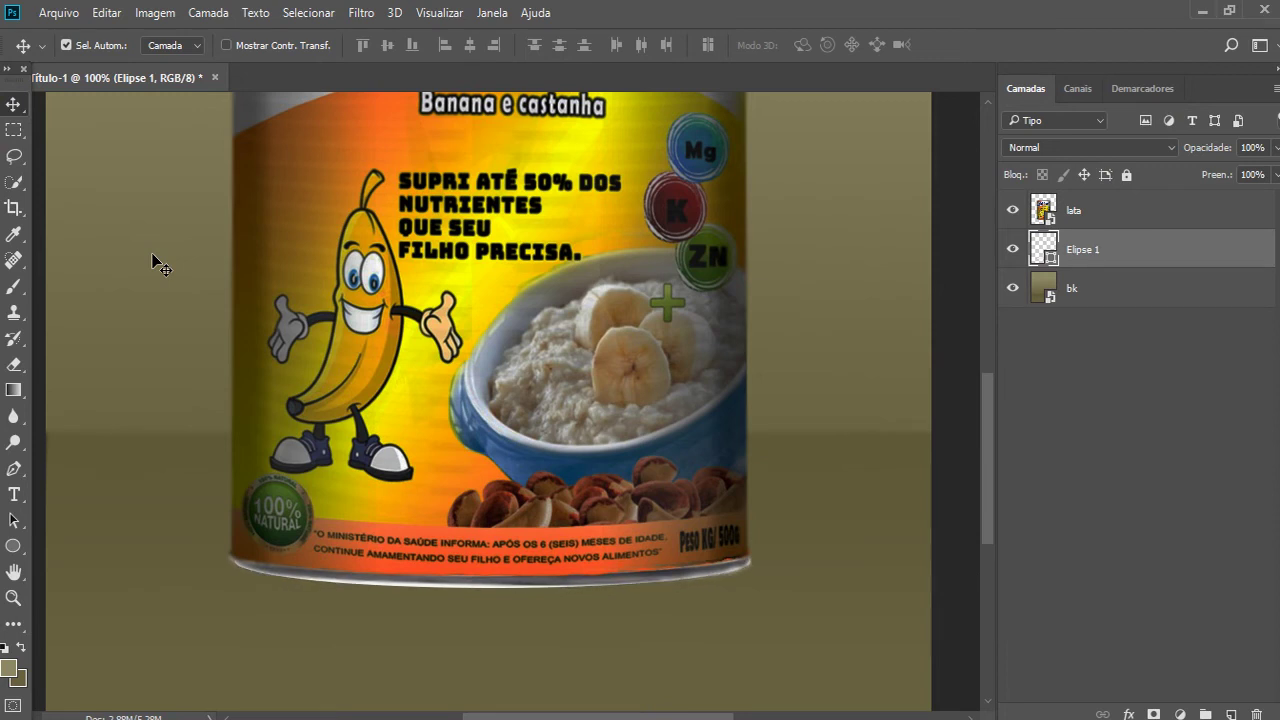
key("ctrl+t")
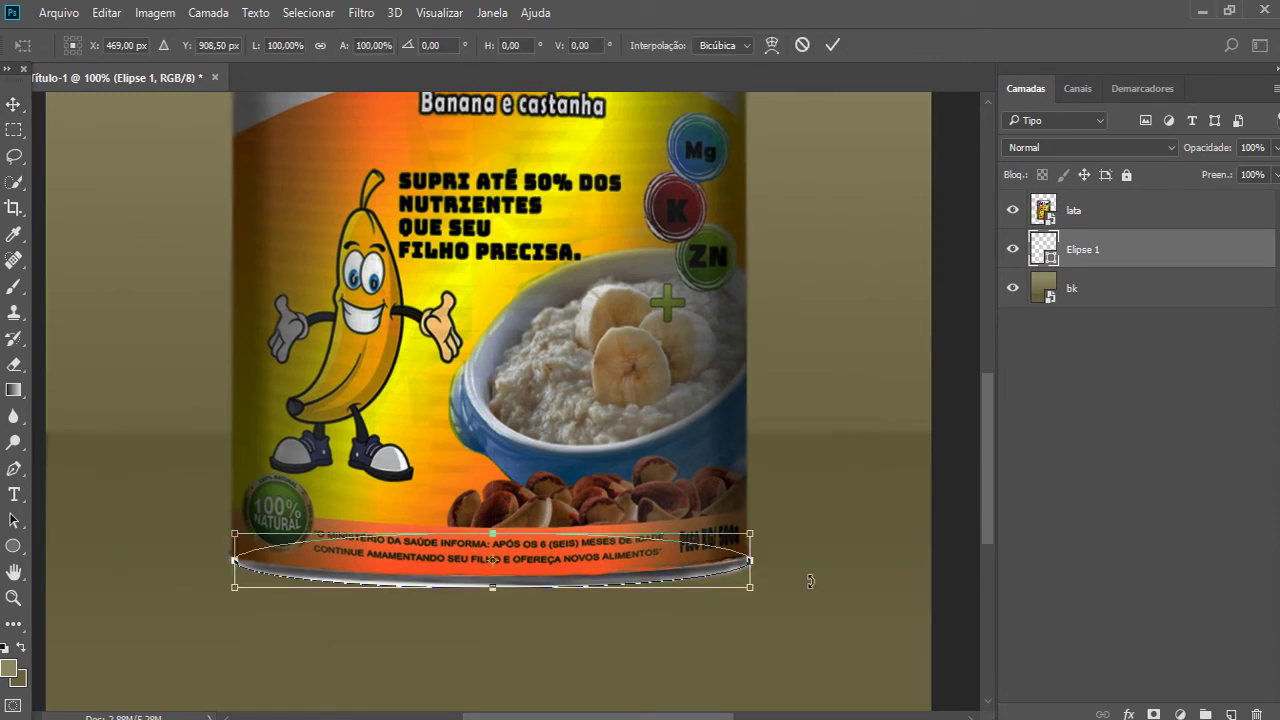
left_click_drag(741, 560, 726, 560)
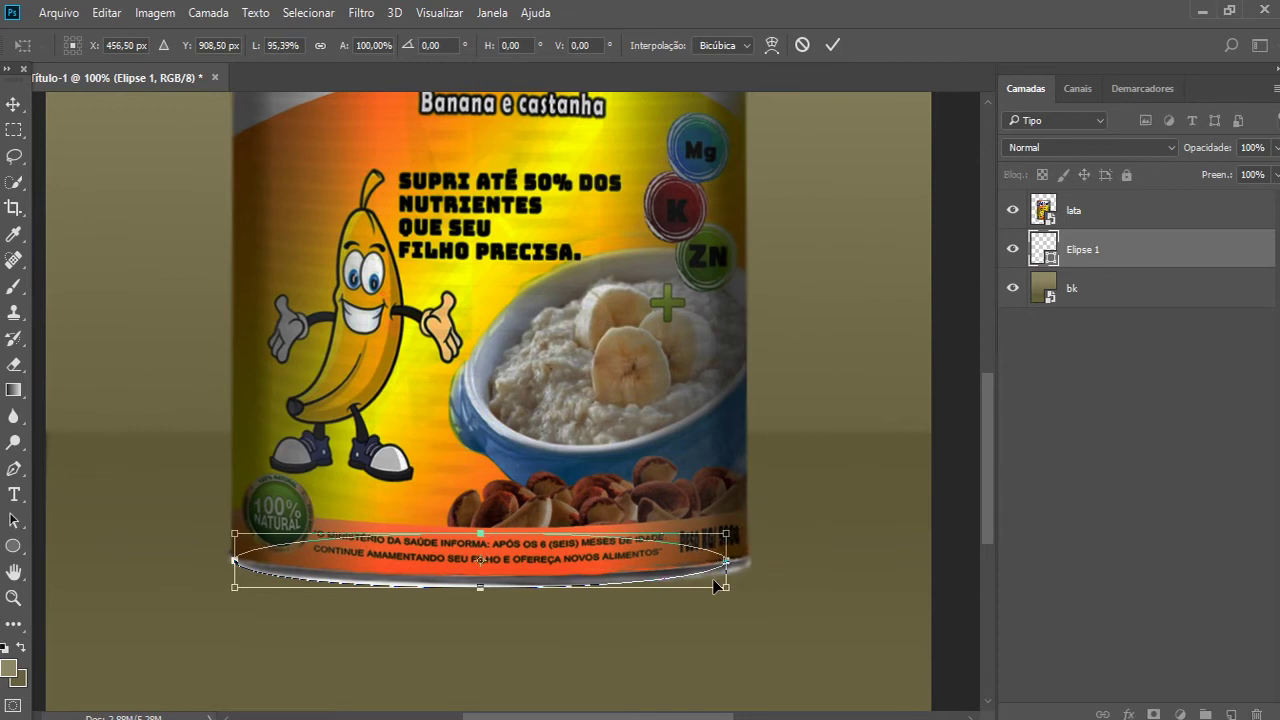
key("Right")
key("Right")
key("Right")
key("Right")
key("Right")
key("Right")
key("Right")
key("Right")
key("Right")
key("Right")
key("Right")
key("Right")
key("Left")
key("Down")
key("Return")
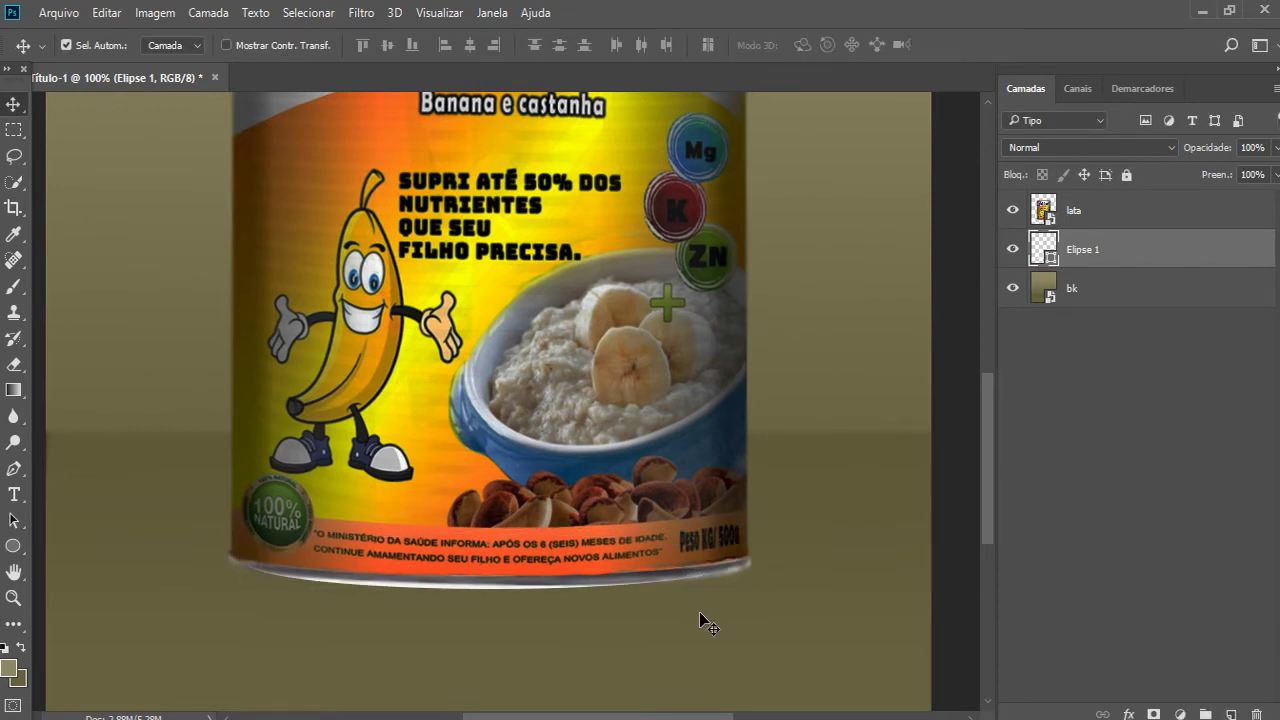
- Fill the Elipse 1 shape with black
left_click(1033, 253)
double_click(1033, 250)
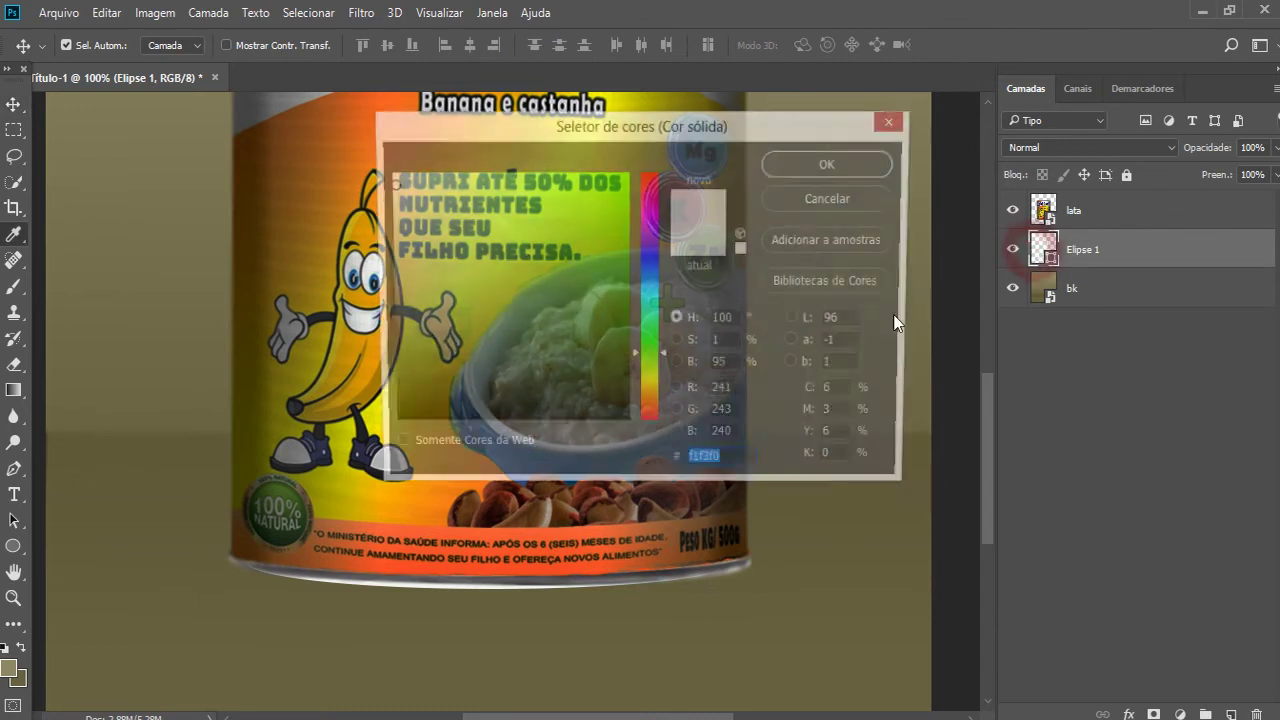
left_click_drag(563, 352, 645, 458)
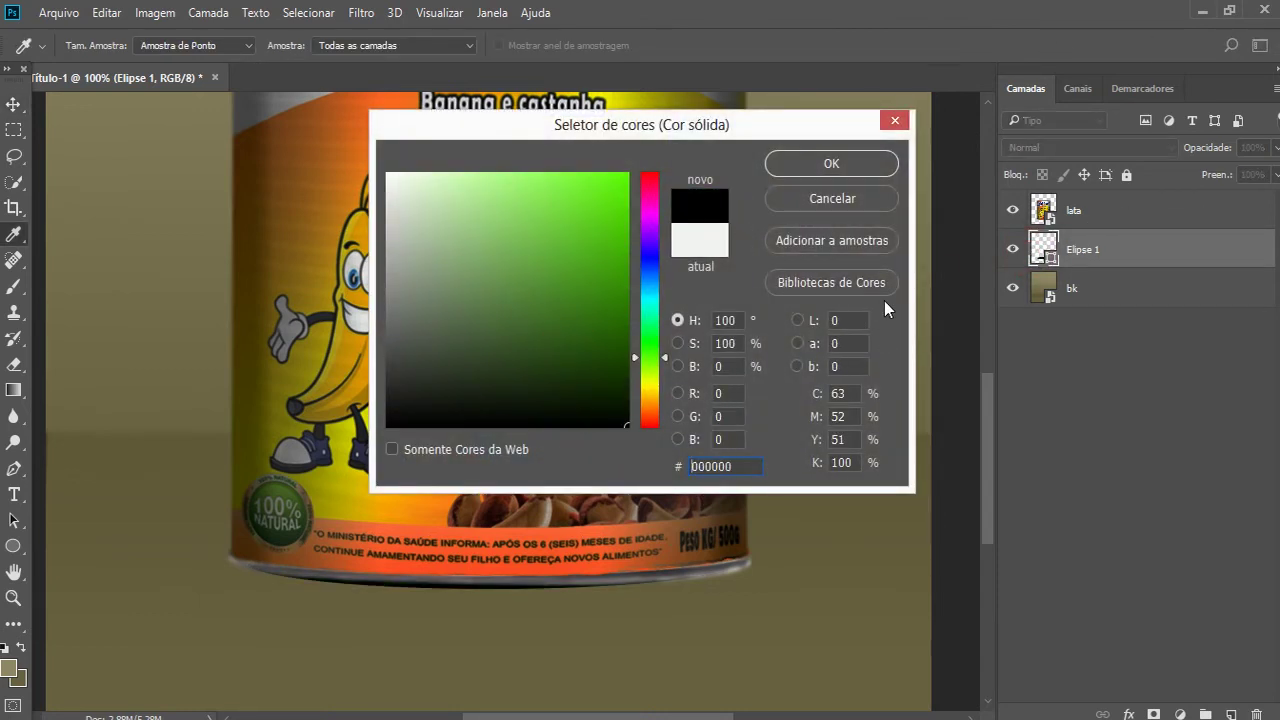
left_click(880, 166)
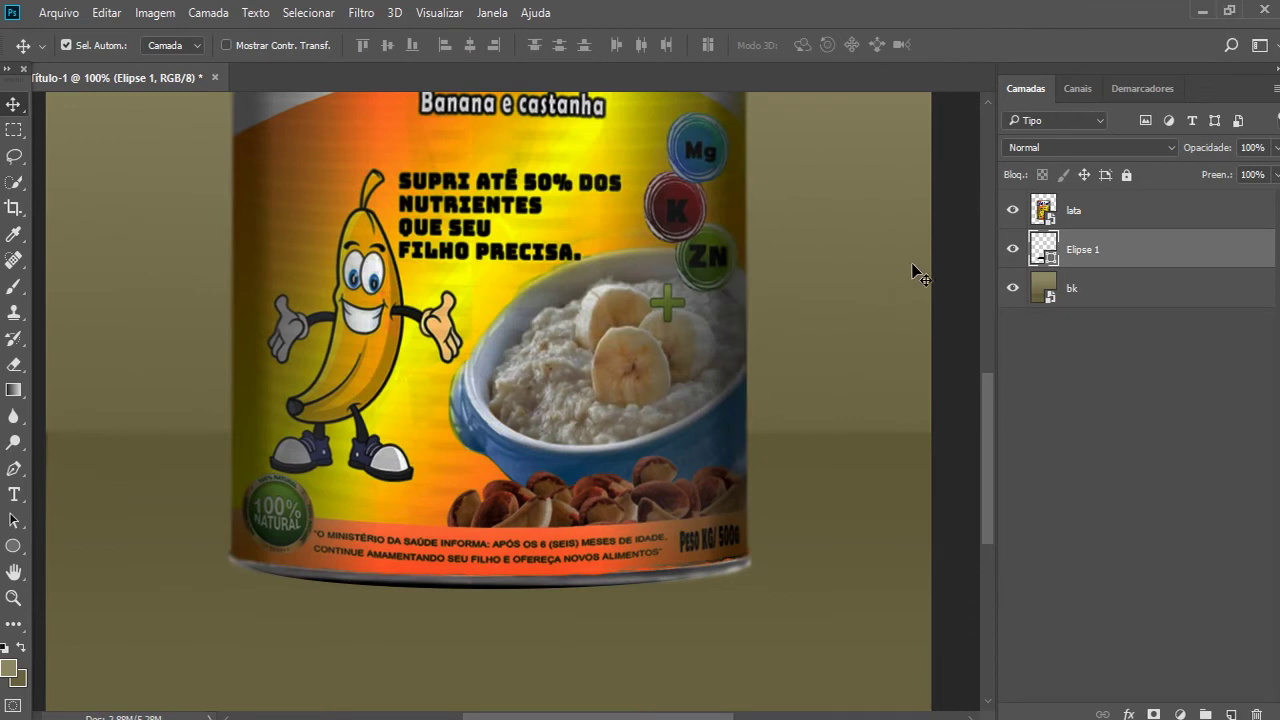
- Convert Elipse 1 to a smart object and apply a 3.9 px Gaussian Blur
left_click(360, 12)
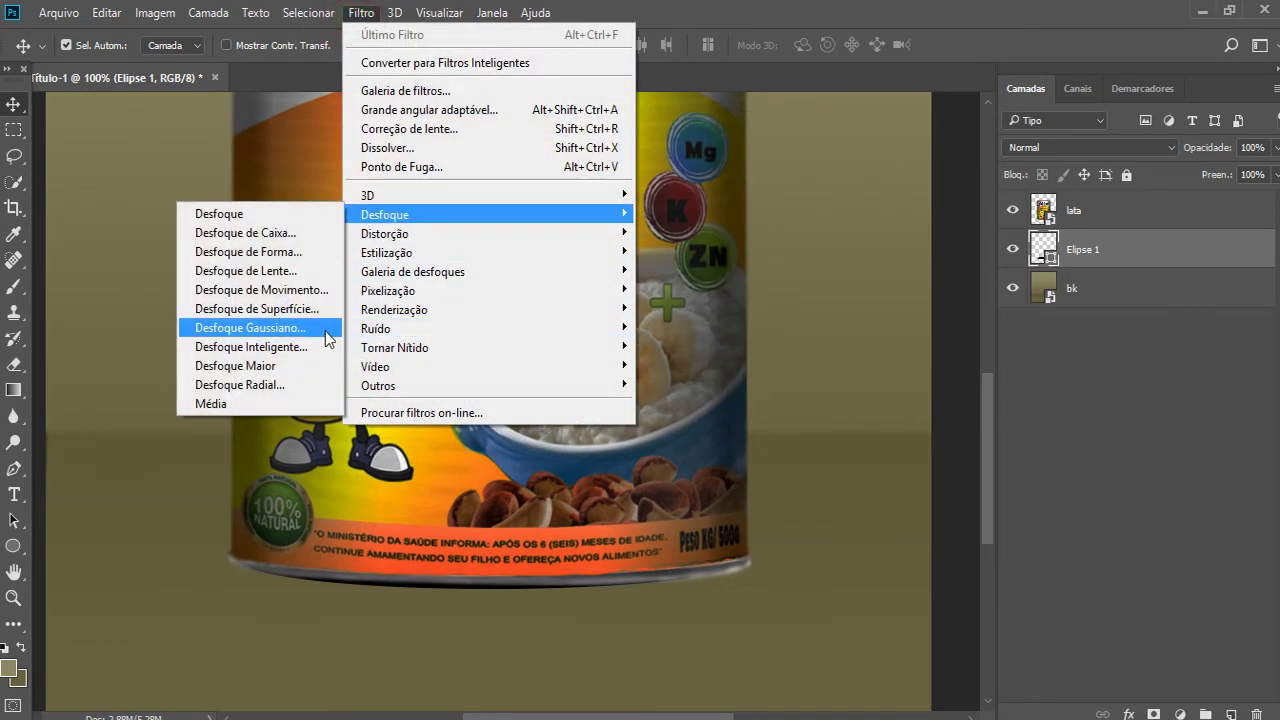
mouse_move(490, 214)
left_click(316, 330)
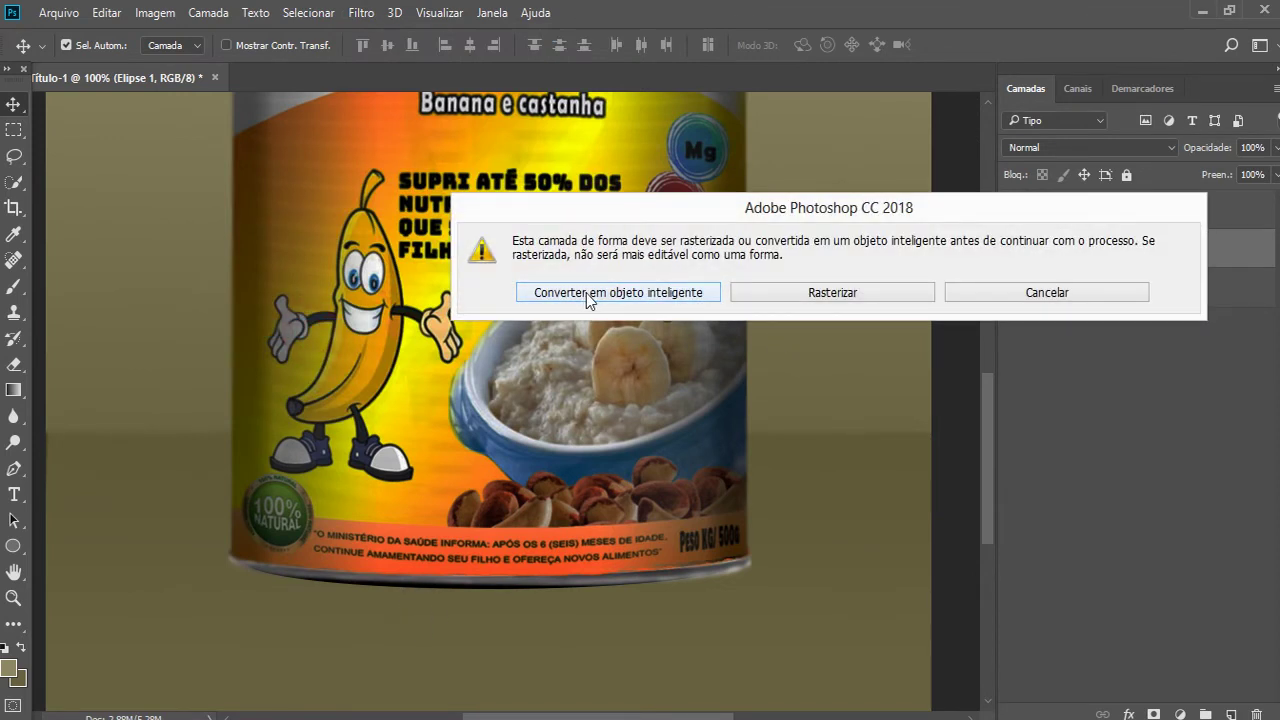
left_click(590, 298)
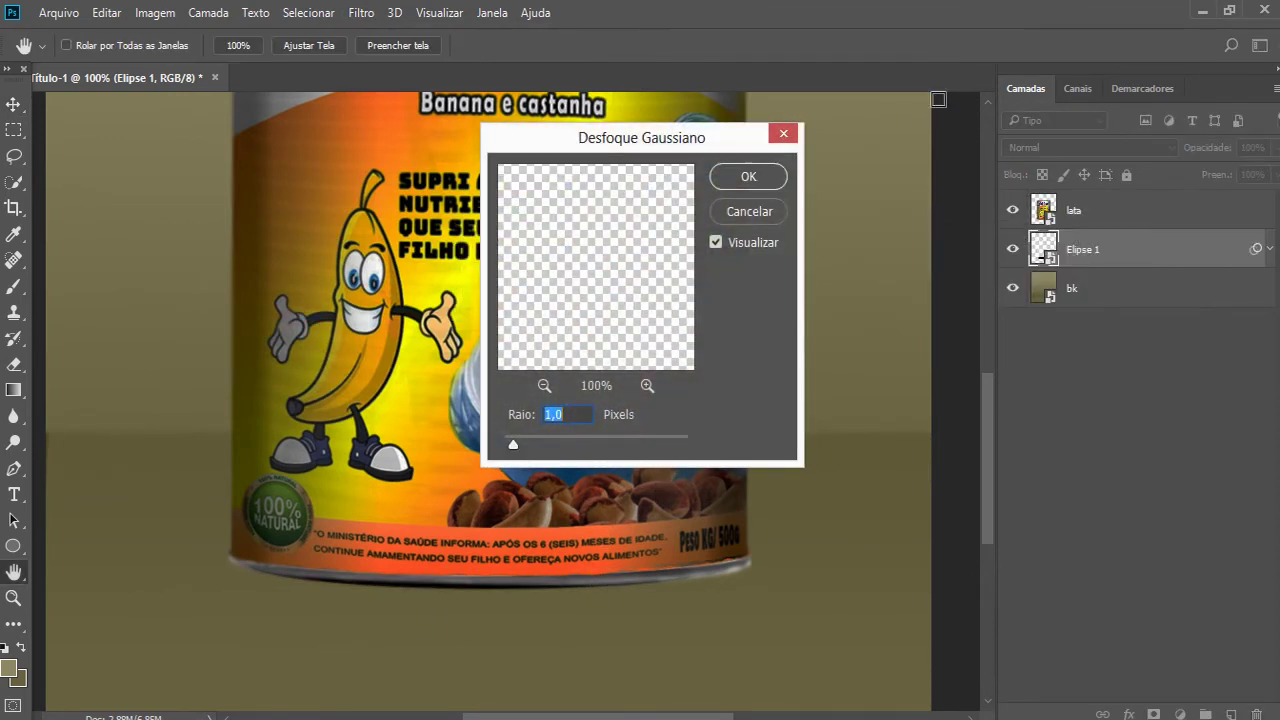
left_click_drag(533, 450, 620, 466)
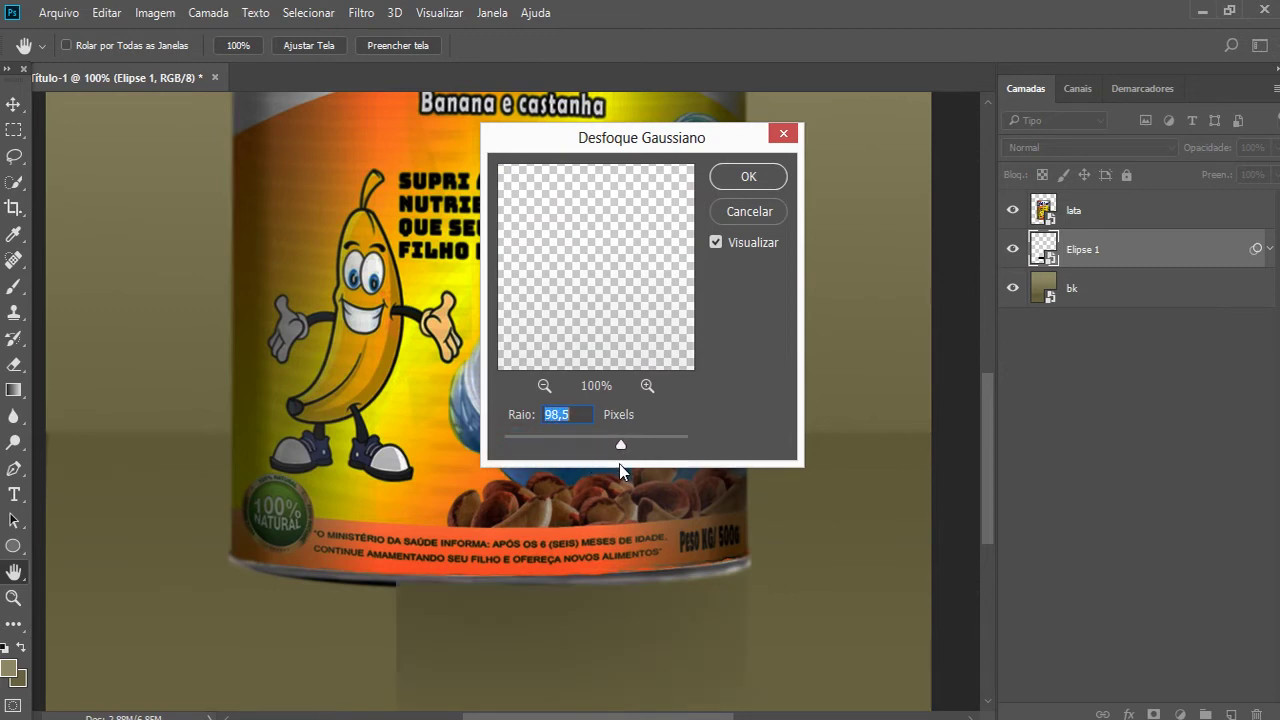
mouse_move(621, 443)
left_mouse_down()
mouse_move(514, 448)
mouse_move(547, 442)
left_mouse_up()
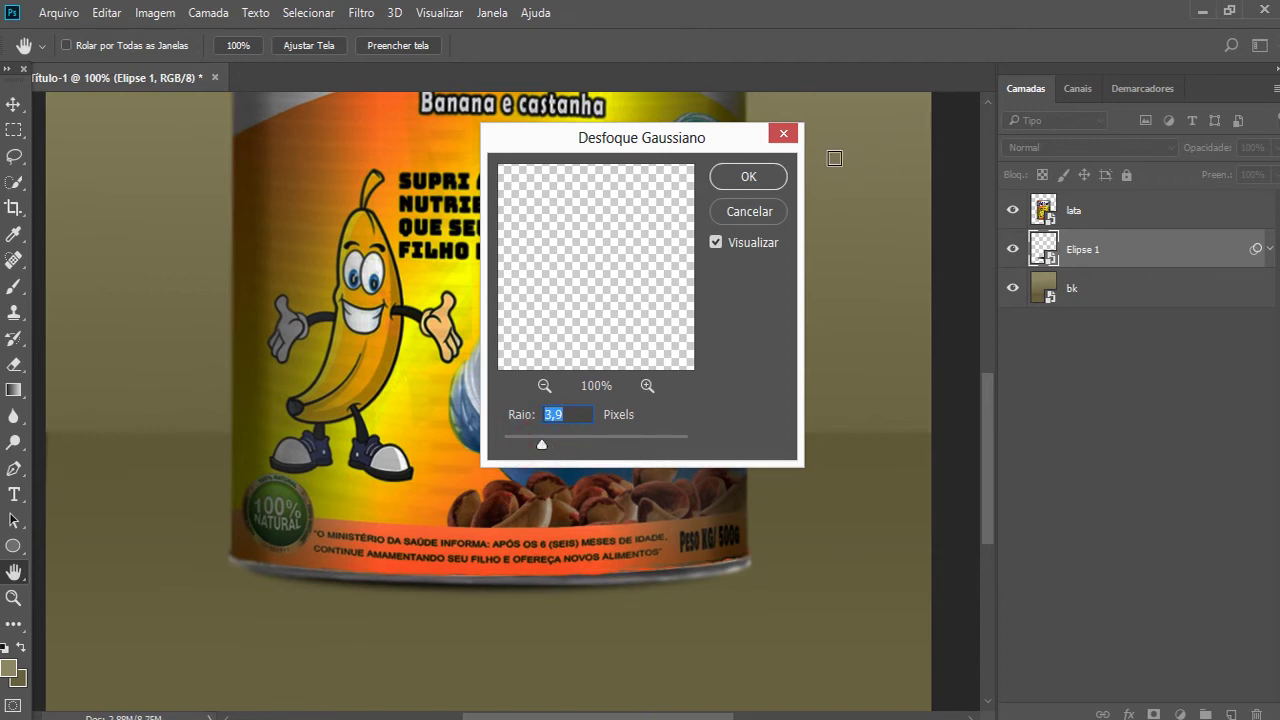
left_click(748, 176)
- Widen the blurred ellipse slightly on both sides, then zoom out
key("ctrl+t")
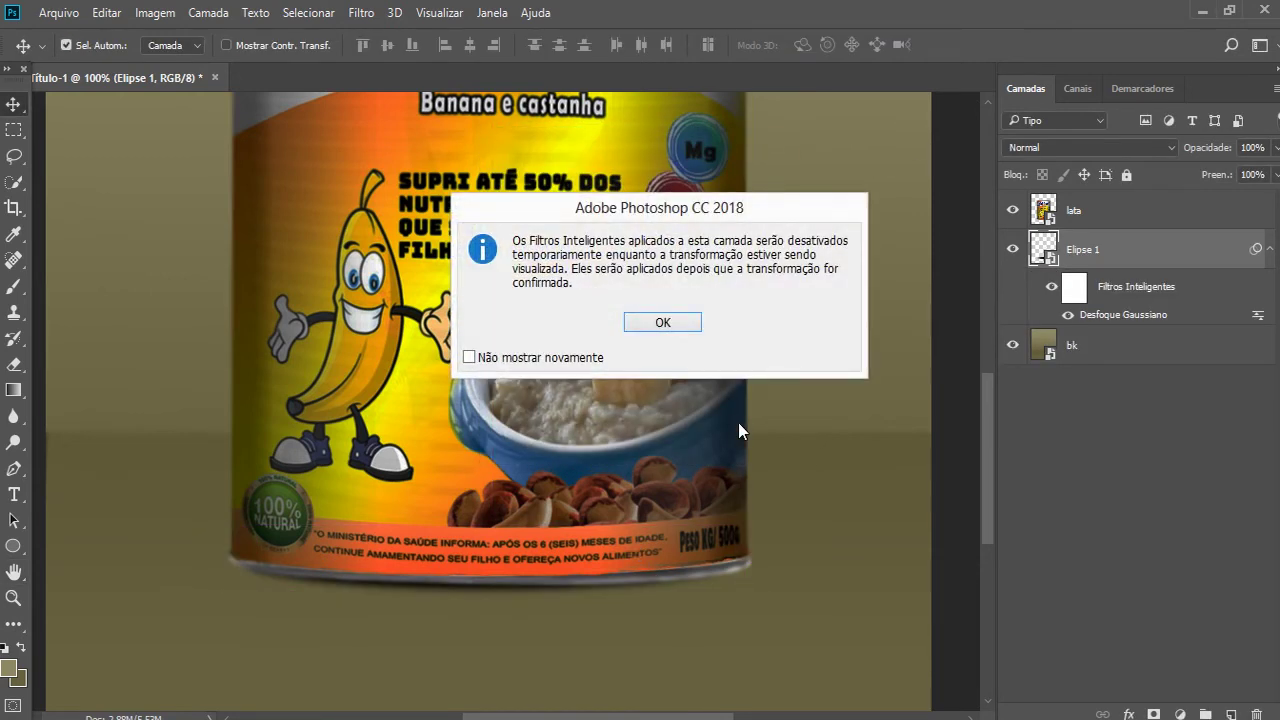
left_click(688, 323)
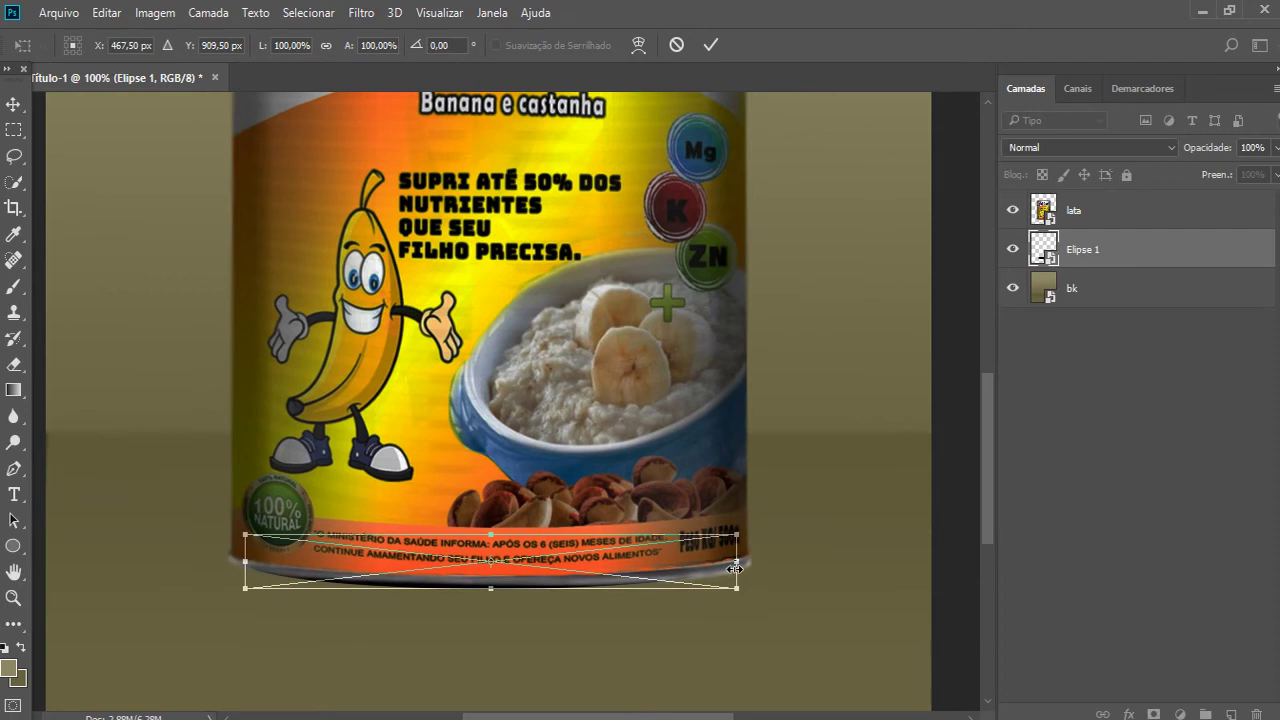
left_click_drag(735, 568, 741, 571)
left_click_drag(245, 564, 238, 564)
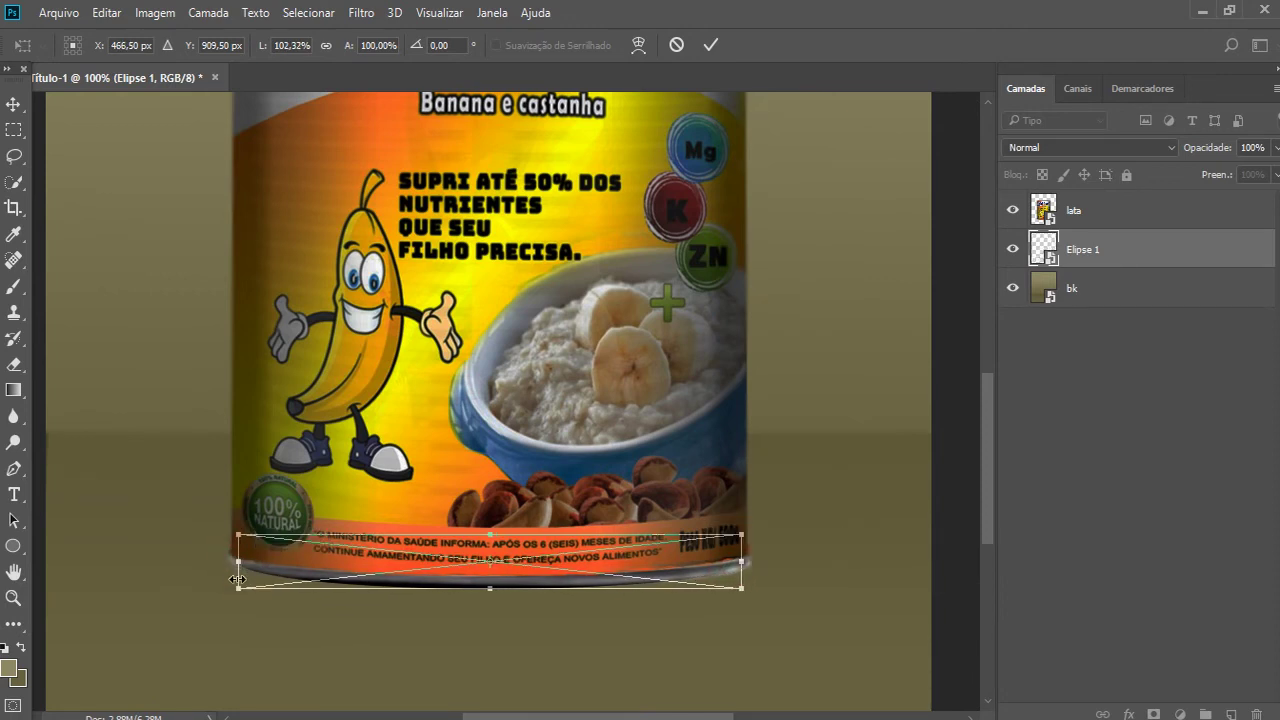
key("Return")
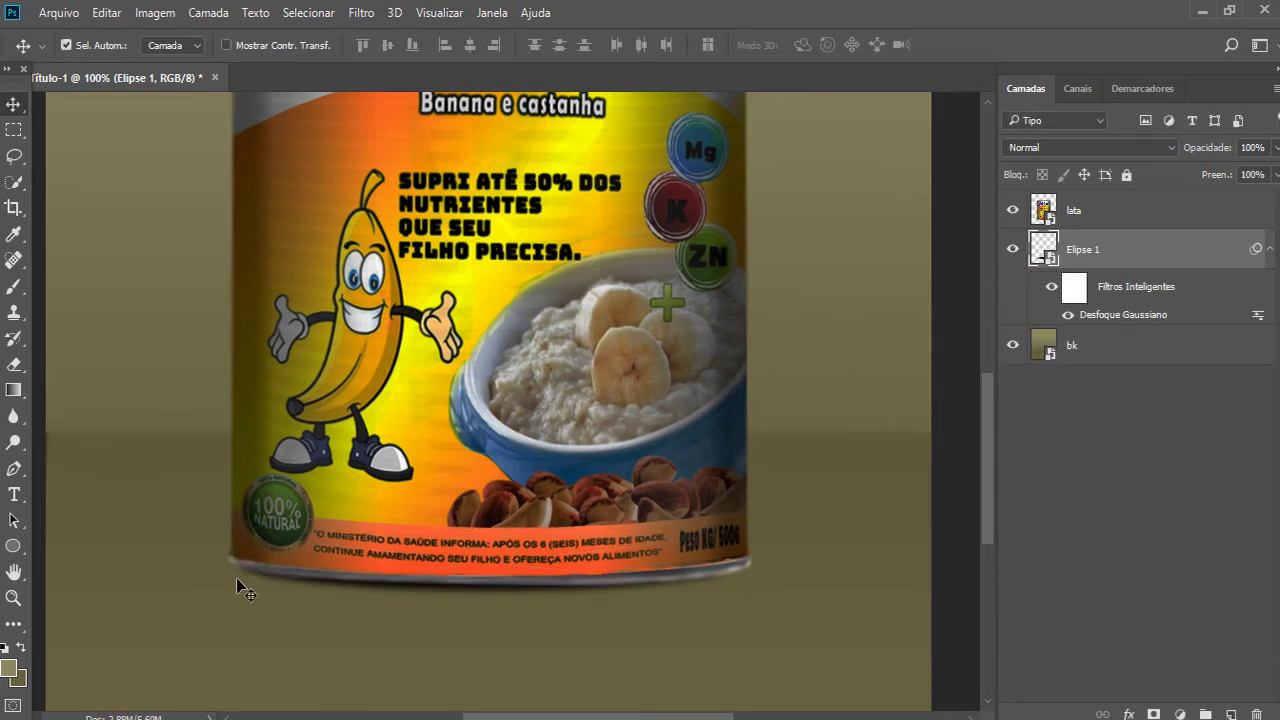
key("ctrl+minus")
key("ctrl+minus")
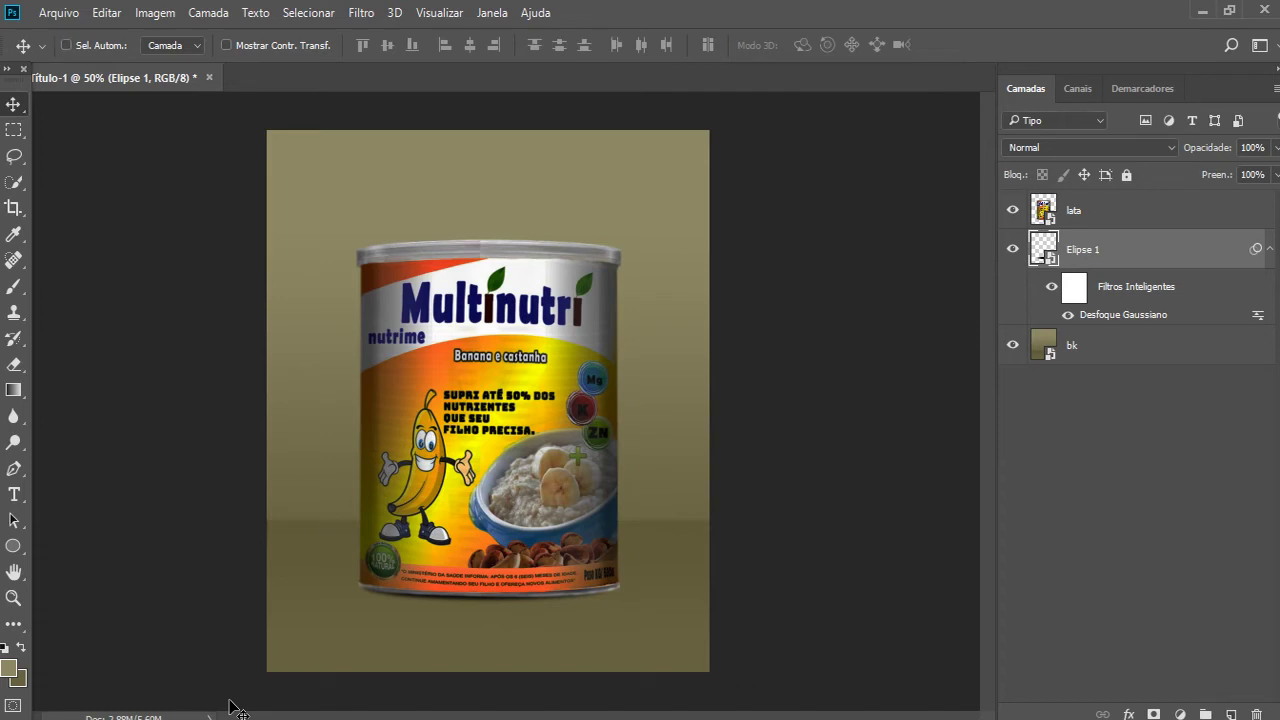
- Flatten the ellipse shadow vertically and narrow it slightly, disabling the smart-filter warning
key("ctrl+t")
left_click(520, 357)
left_click(655, 322)
left_click_drag(485, 568, 461, 576)
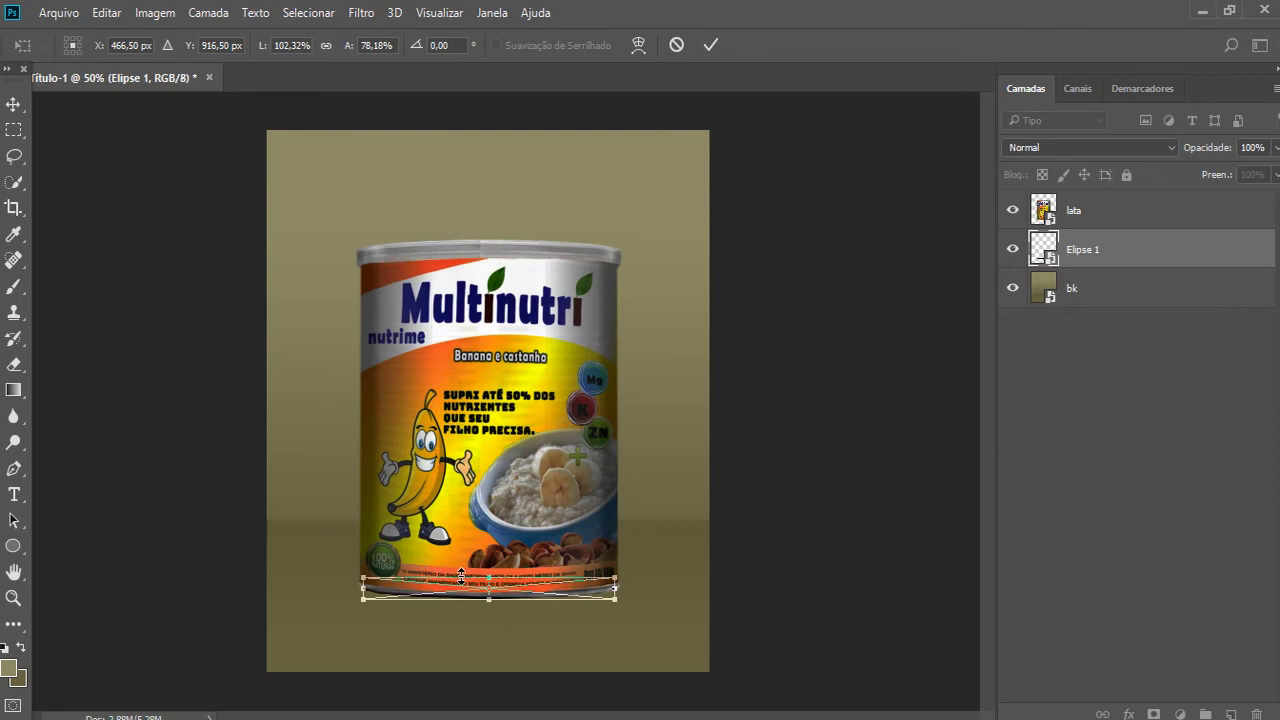
left_click_drag(488, 577, 502, 578)
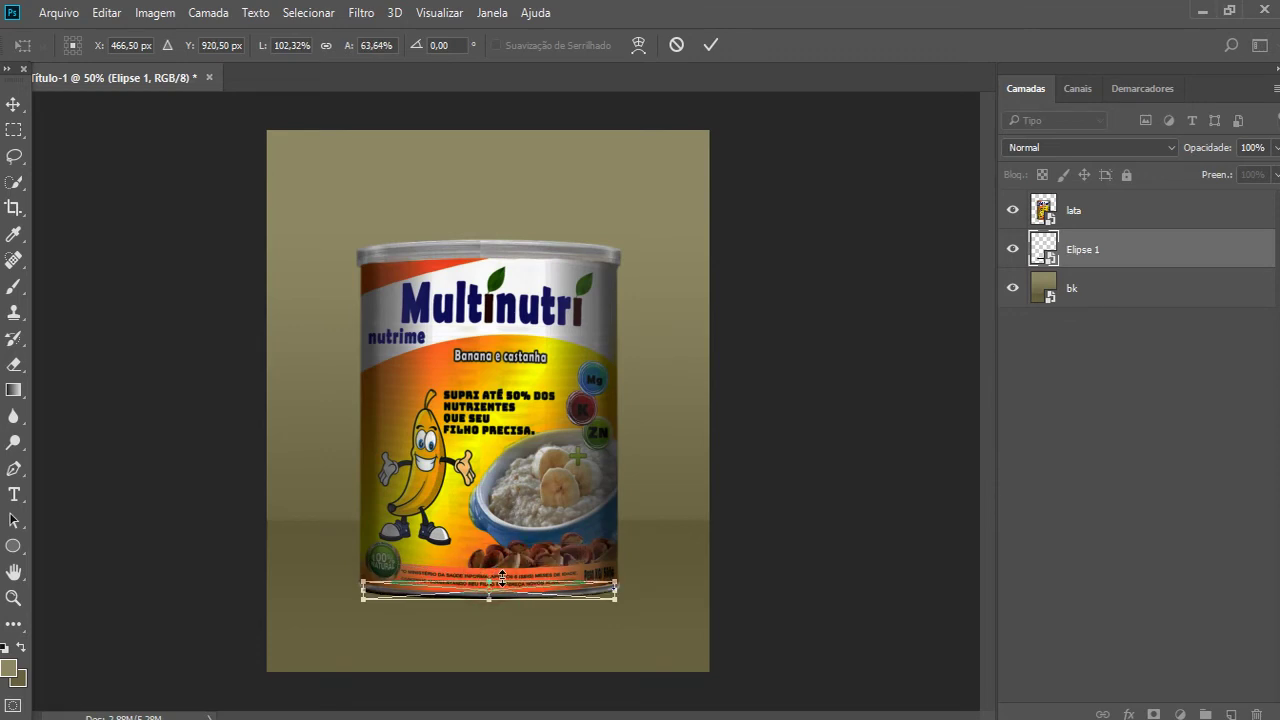
key("Return")
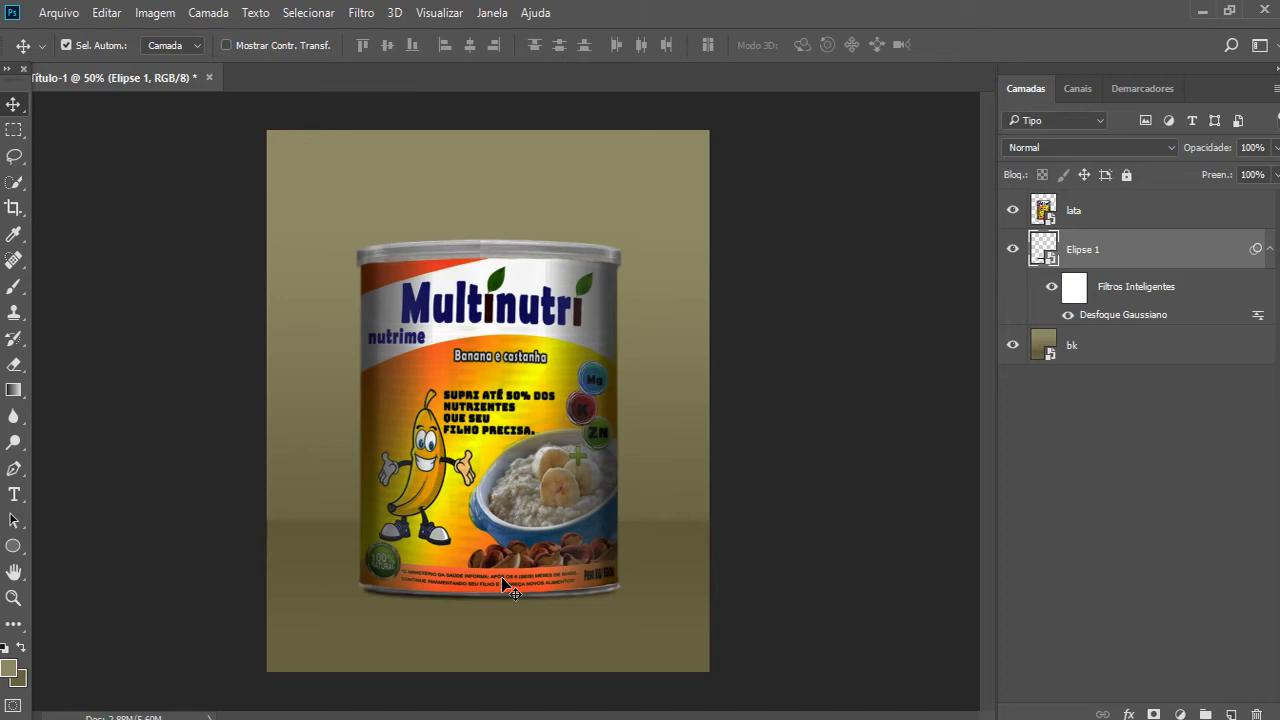
key("ctrl+t")
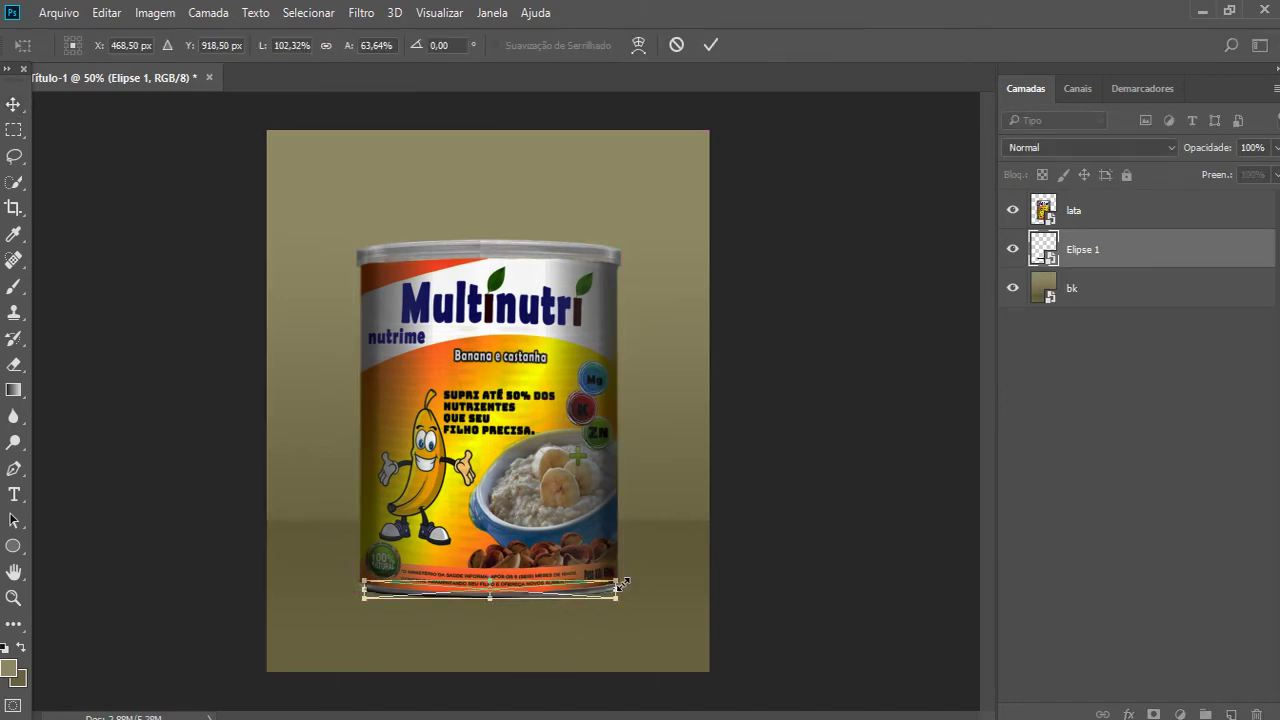
left_click_drag(620, 586, 609, 588)
key("Return")
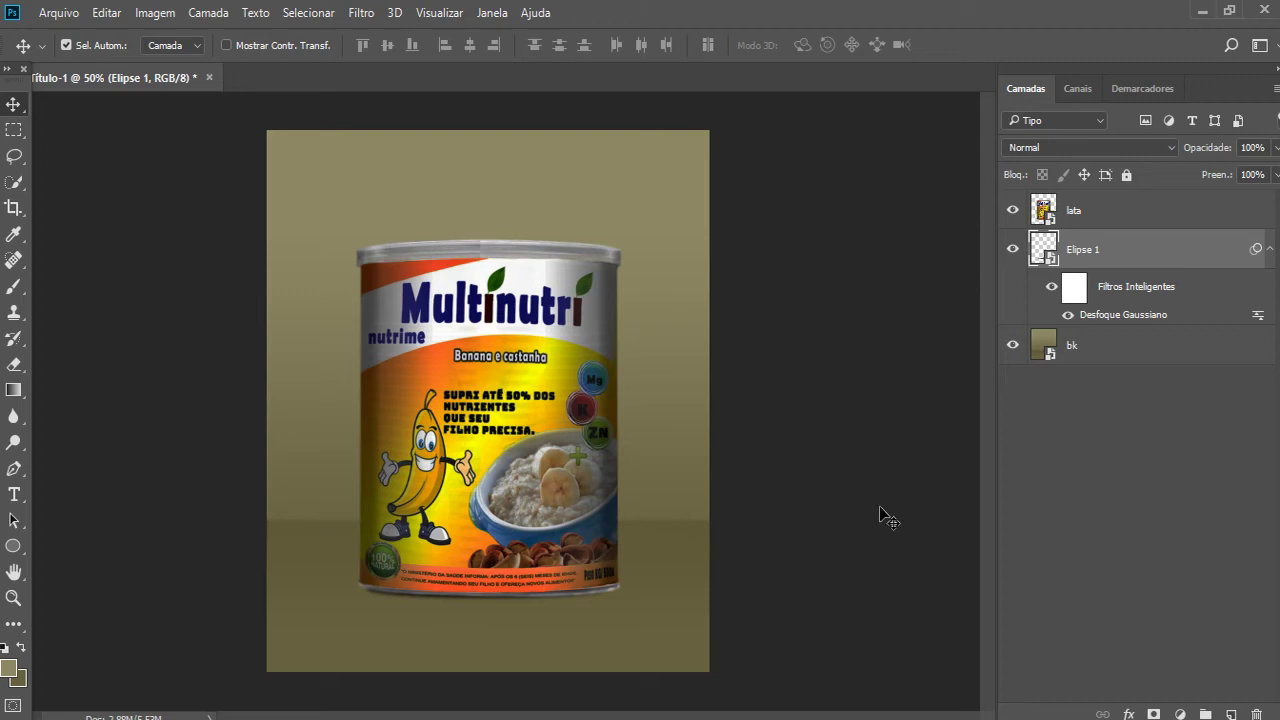
- Slightly resize and tilt the lata can layer
key("ctrl+plus")
key("ctrl+plus")
key("ctrl+plus")
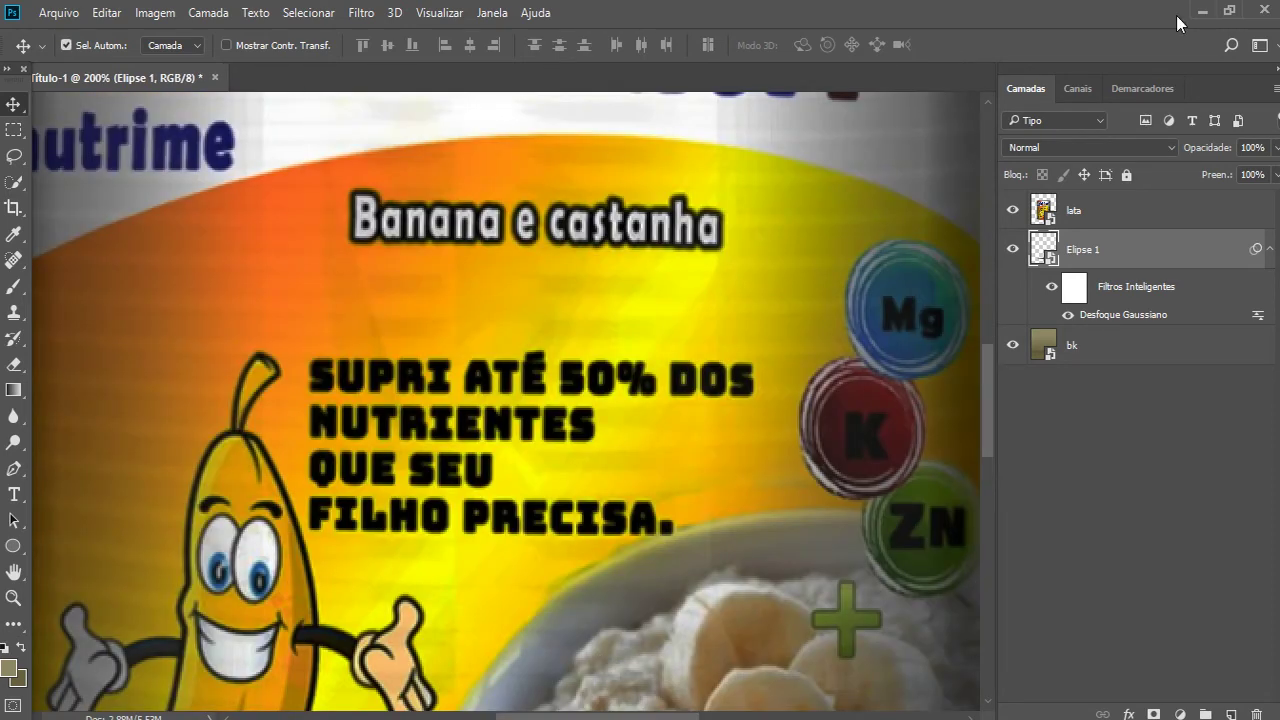
left_click(1085, 207)
scroll(600, 343, "down", 5)
key("ctrl+t")
scroll(560, 646, "down", 3)
left_click_drag(566, 714, 471, 707)
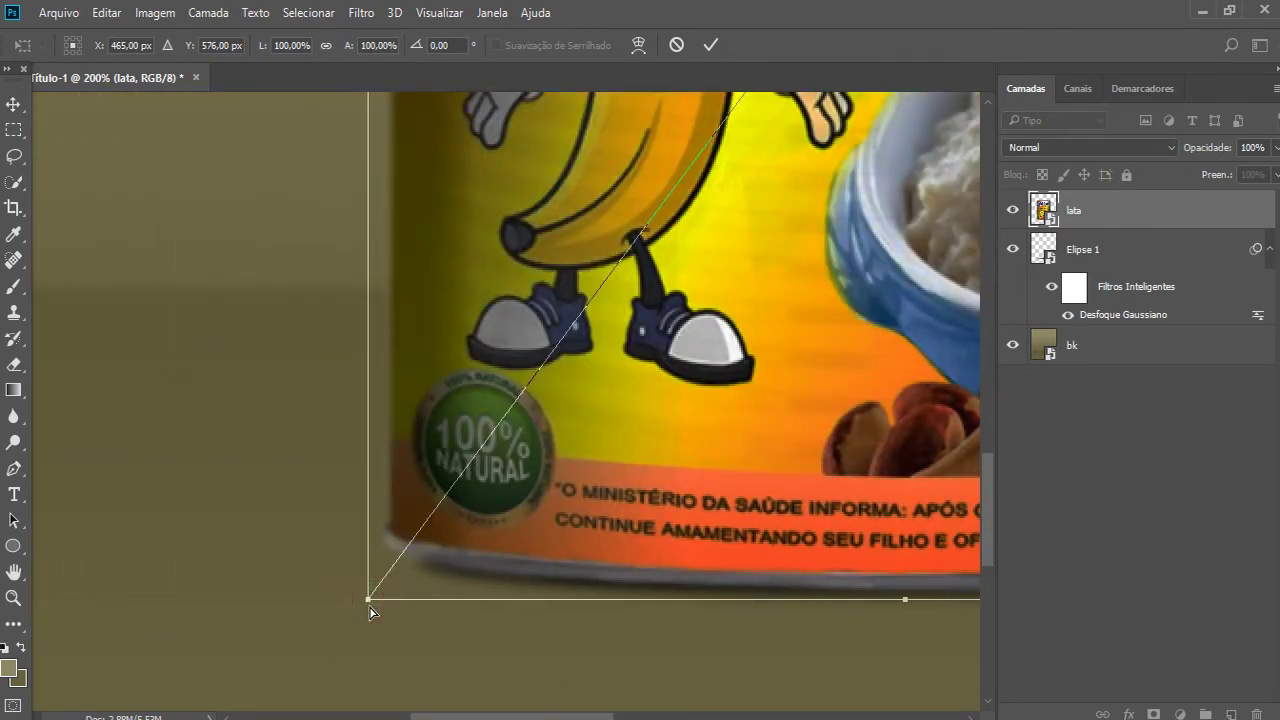
left_click_drag(366, 605, 366, 610)
key("Return")
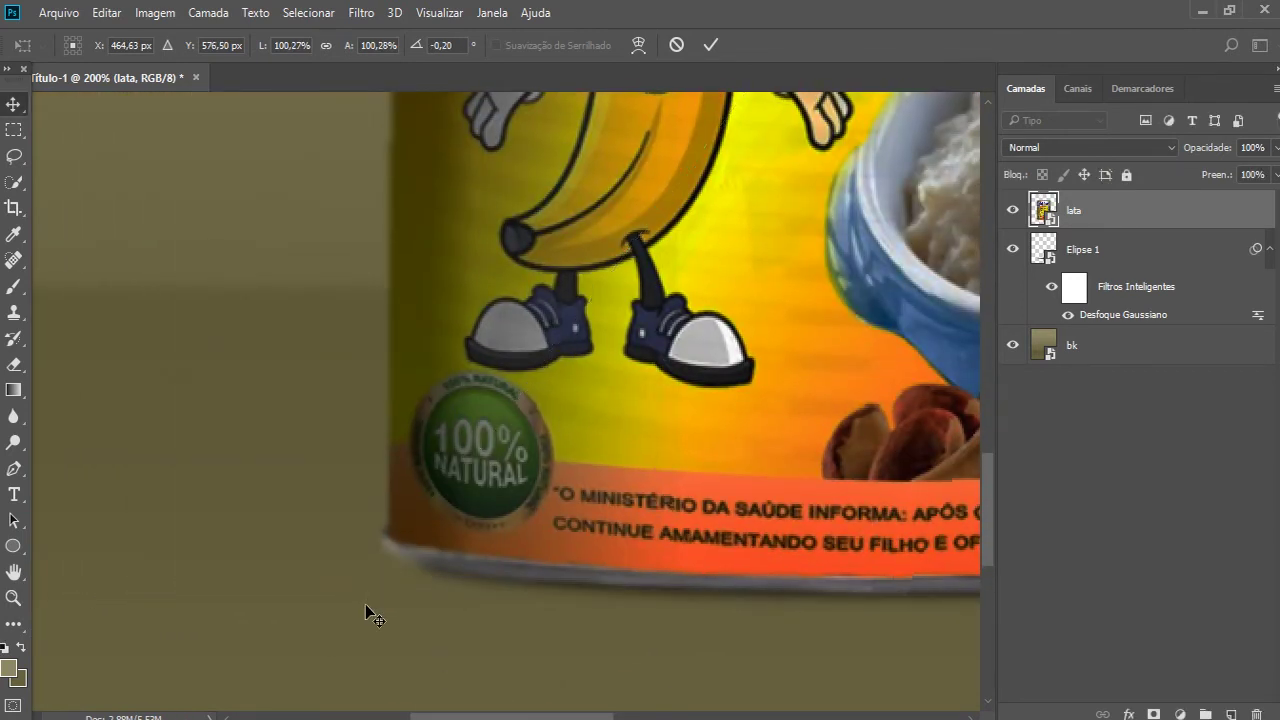
- Bring the whole can into view and open the layer style settings for lata
key("ctrl+minus")
key("ctrl+minus")
scroll(365, 603, "up", 2)
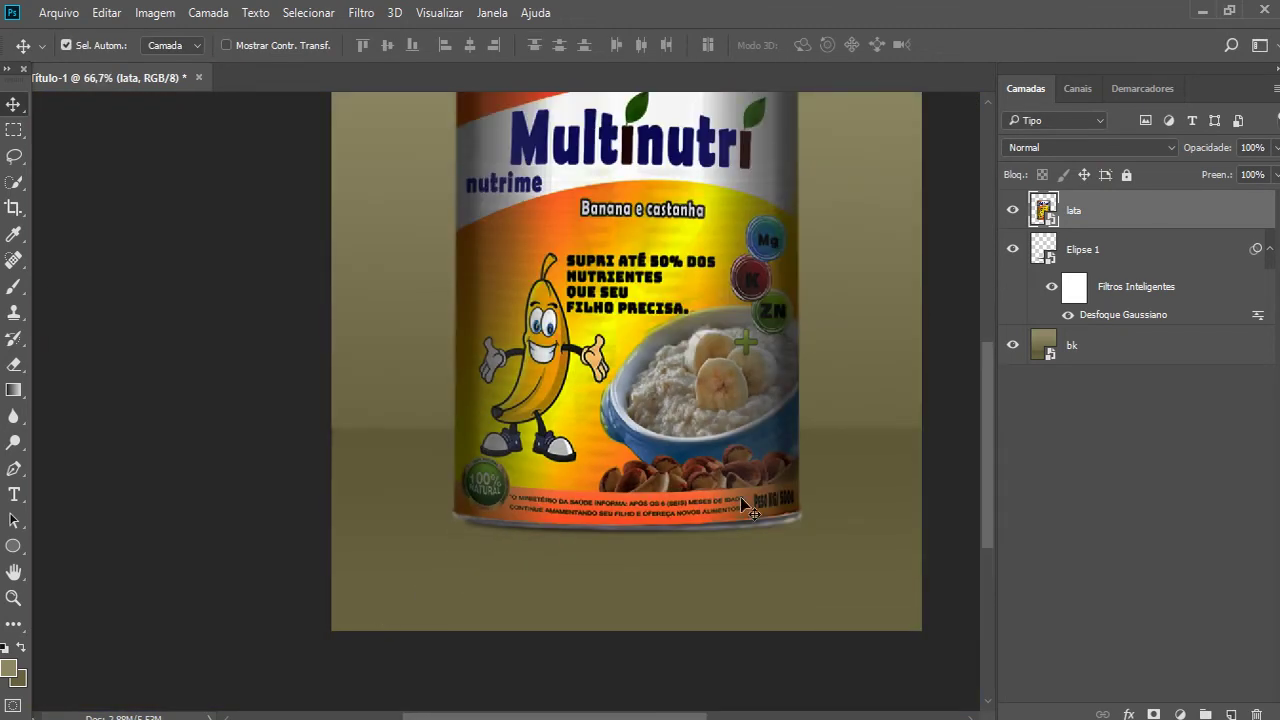
scroll(750, 508, "up", 3)
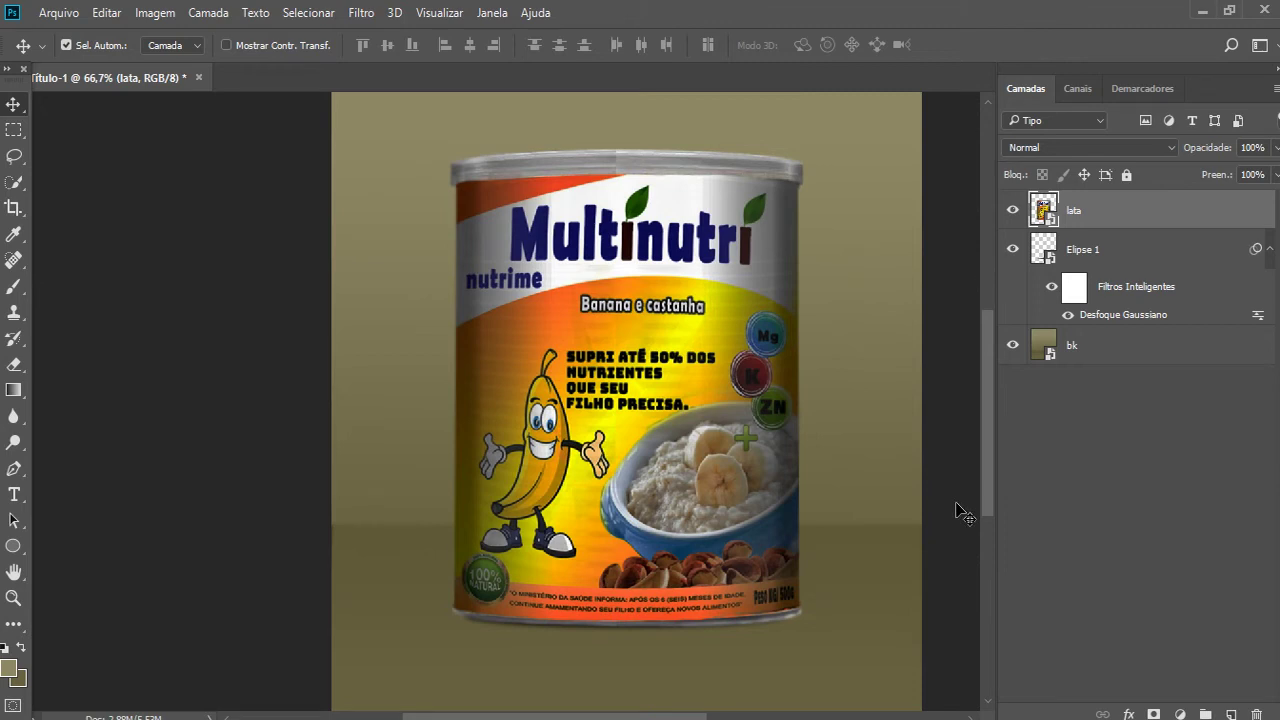
left_click(1169, 212)
double_click(1169, 212)
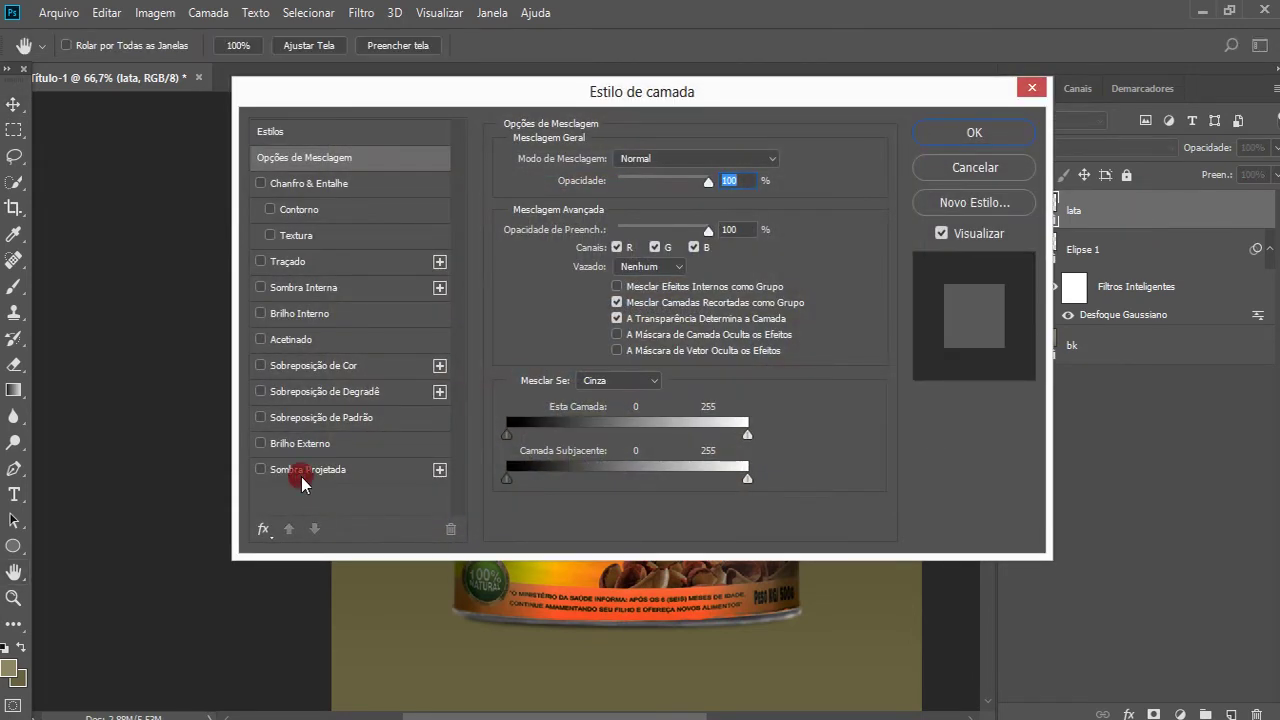
- Give lata a drop shadow with -54° angle and 38 px size
left_click(302, 478)
left_click_drag(368, 106, 871, 181)
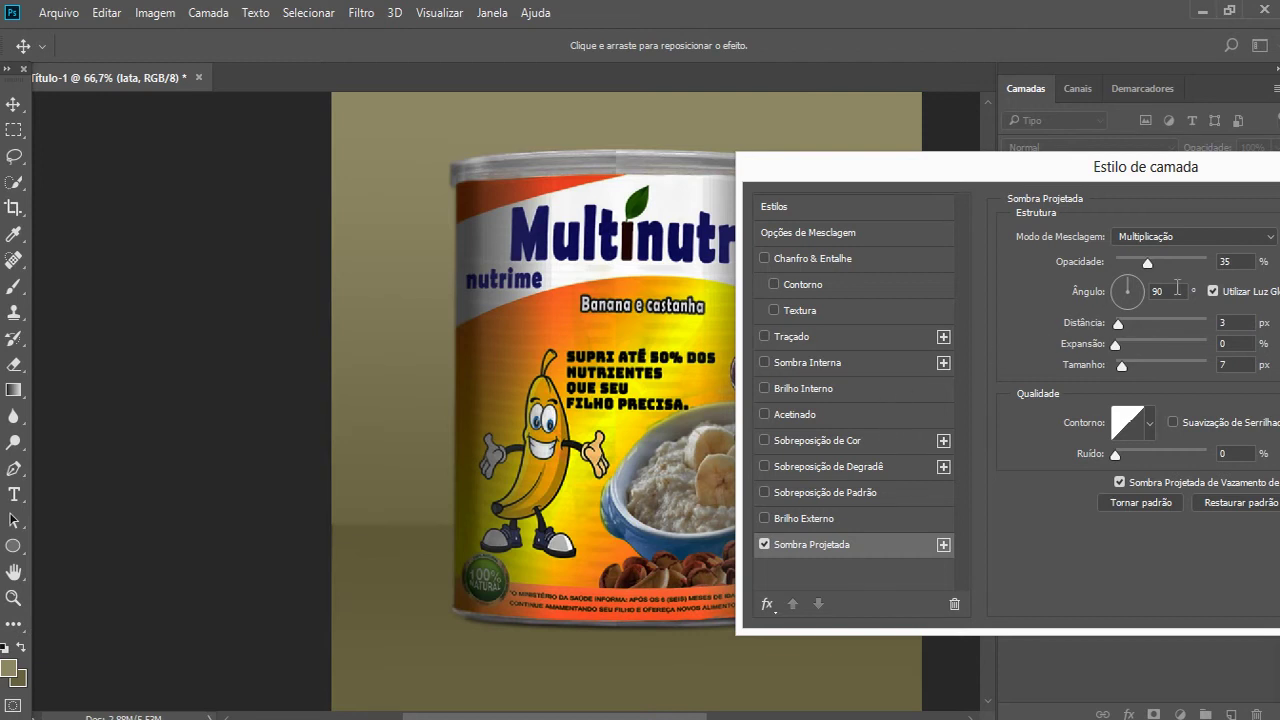
left_click_drag(1188, 172, 966, 167)
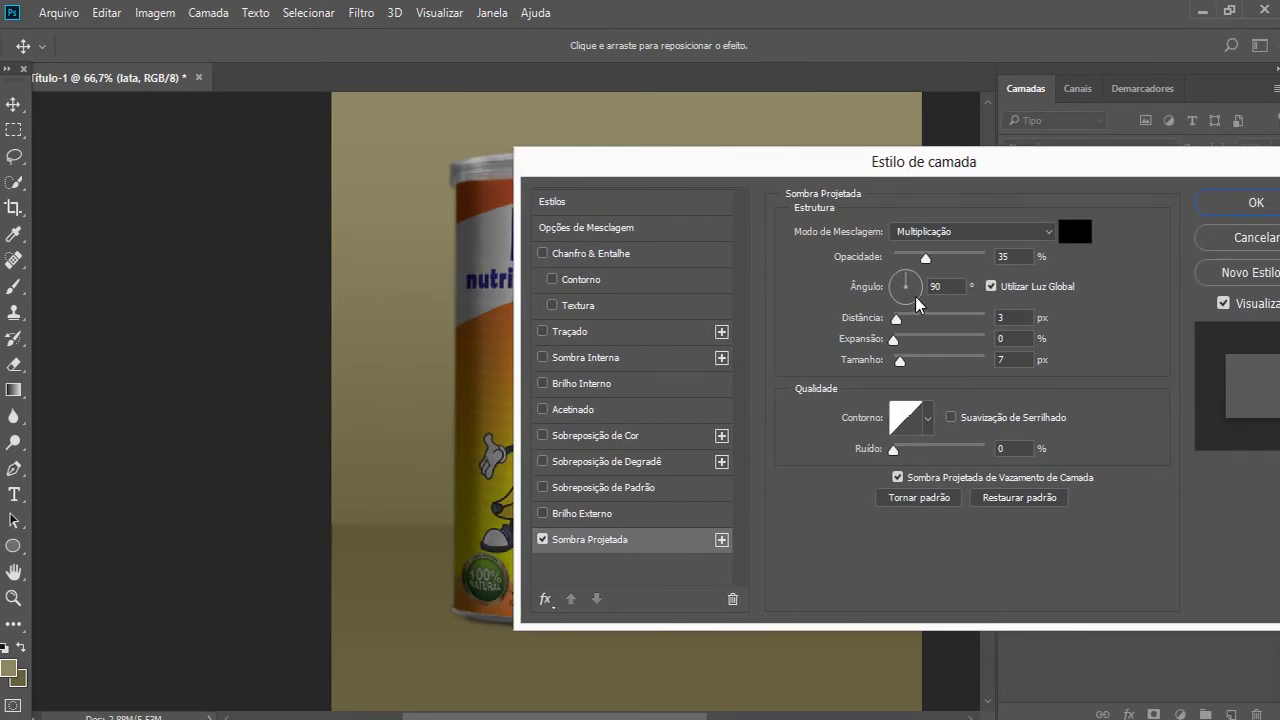
left_click_drag(1071, 176, 1023, 175)
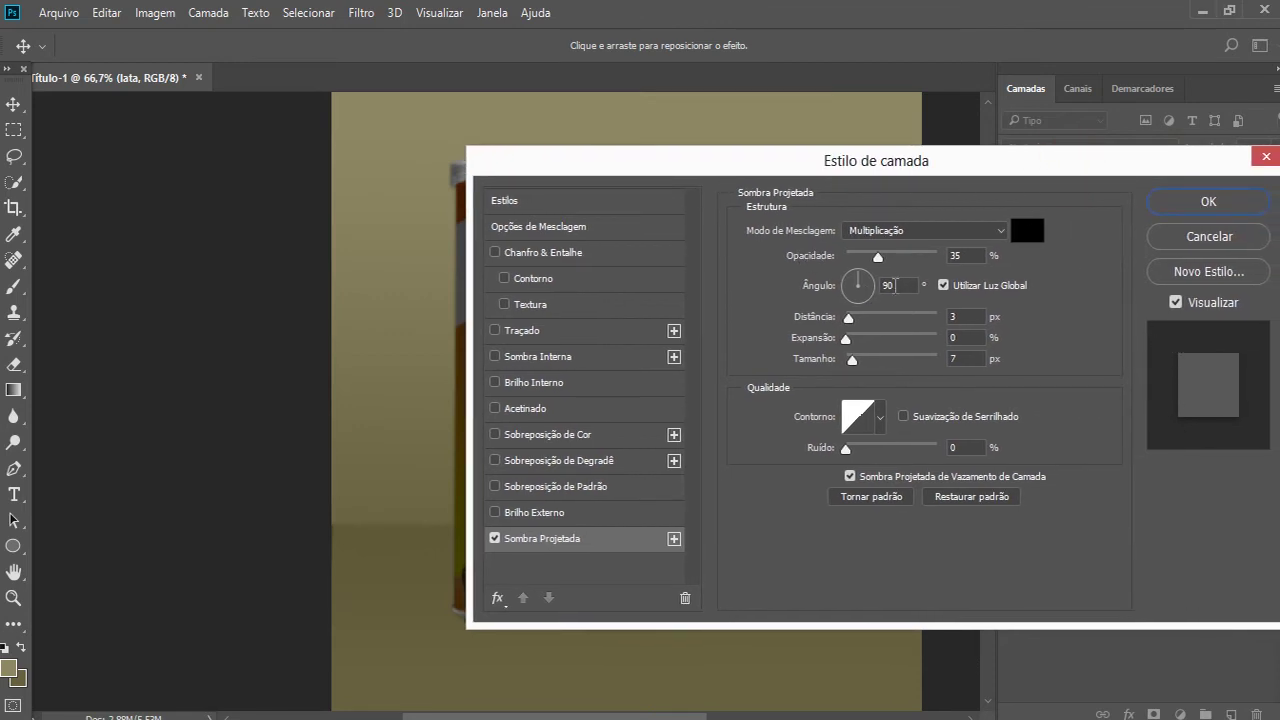
left_click(863, 293)
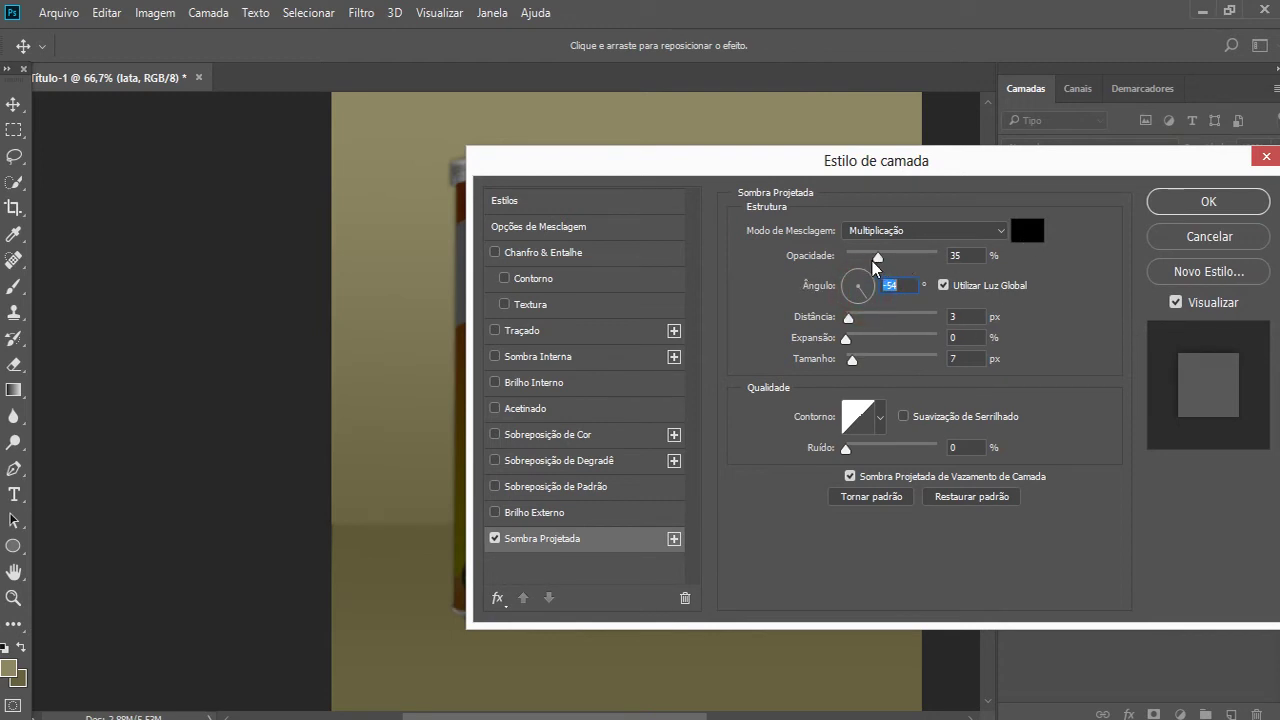
left_click_drag(852, 360, 860, 366)
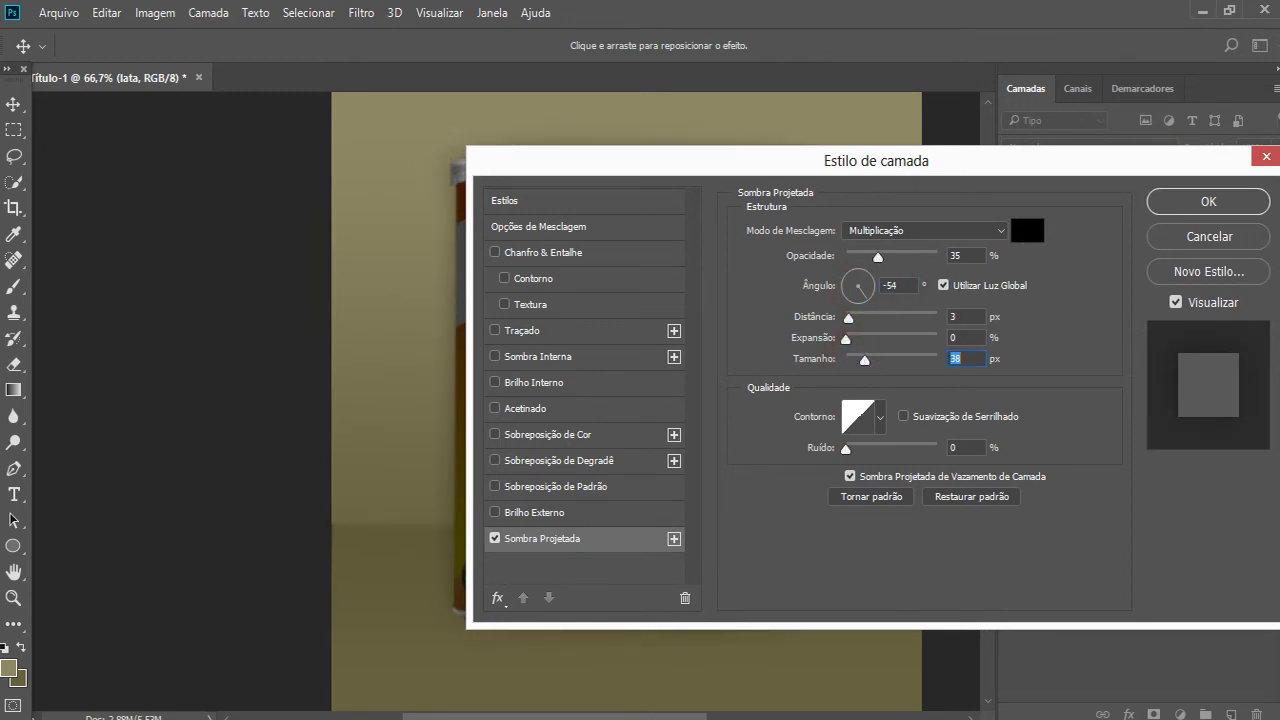
left_click(1210, 201)
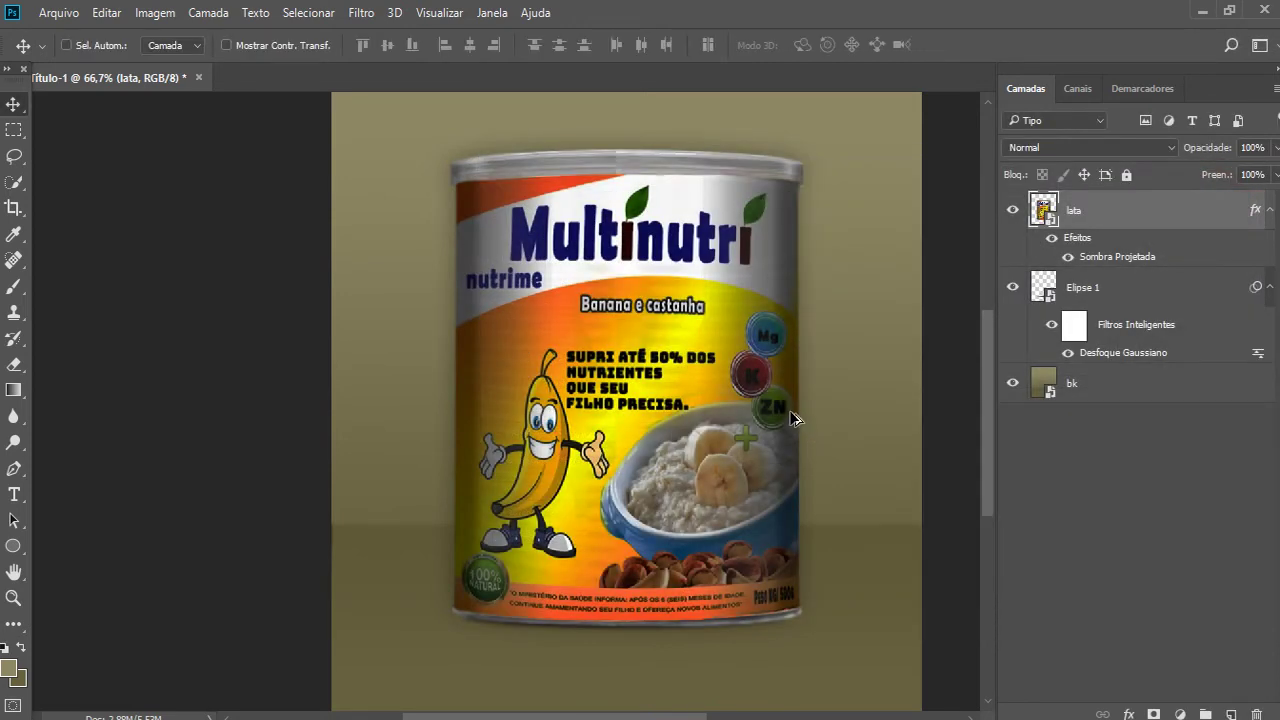
key("ctrl+minus")
key("ctrl+minus")
key("ctrl+minus")
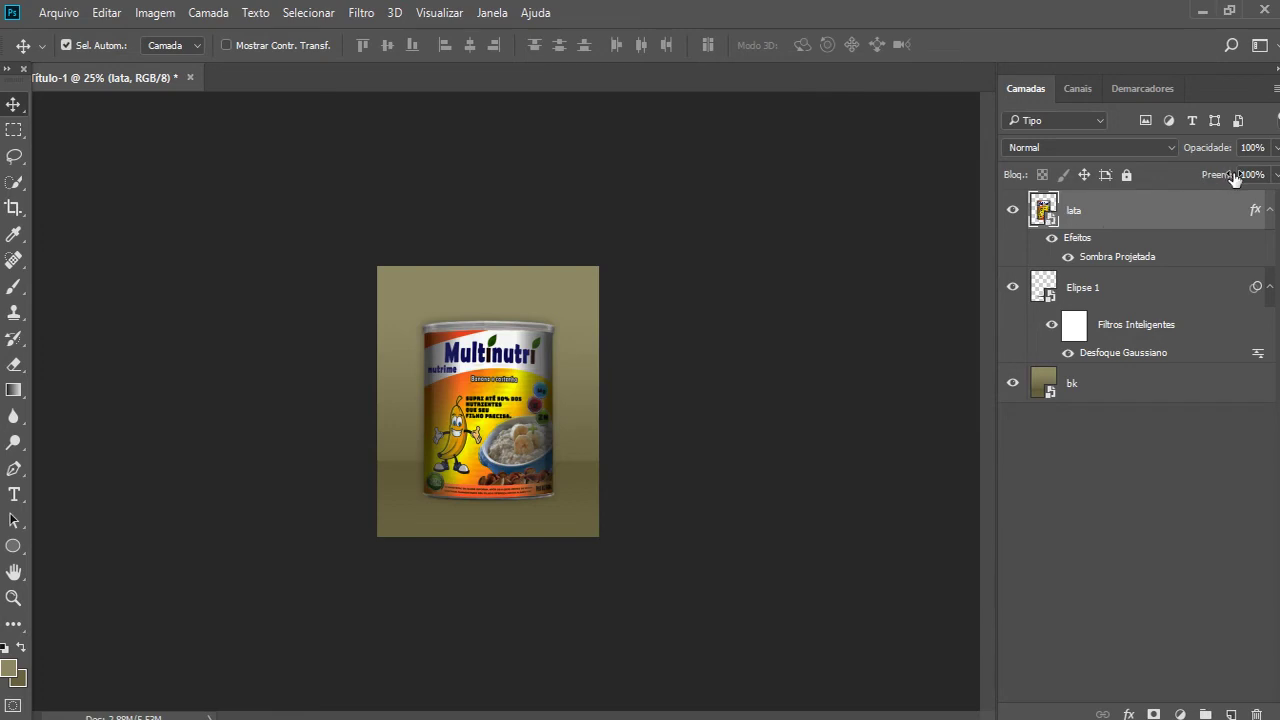
- Adjust lata's fill and toggle the drop shadow off and on to compare
mouse_move(1276, 175)
left_mouse_down()
mouse_move(1226, 200)
mouse_move(1258, 212)
left_mouse_up()
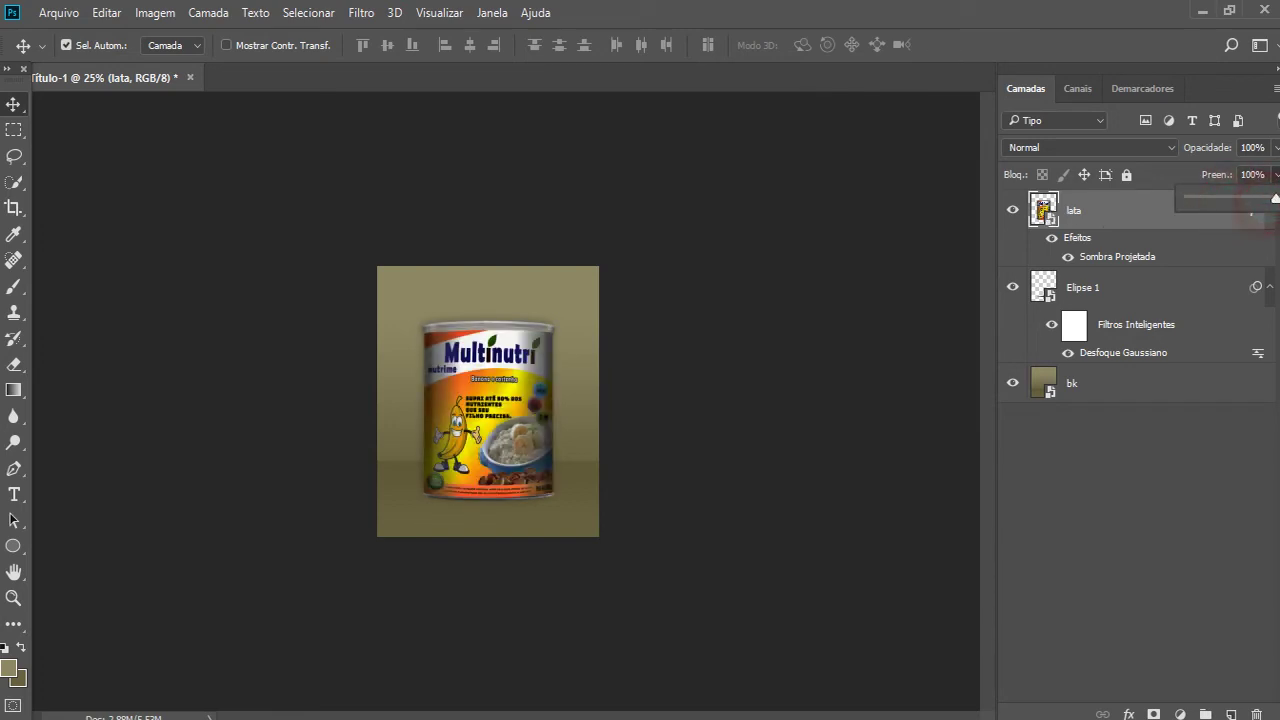
left_click(1095, 210)
left_click(1068, 256)
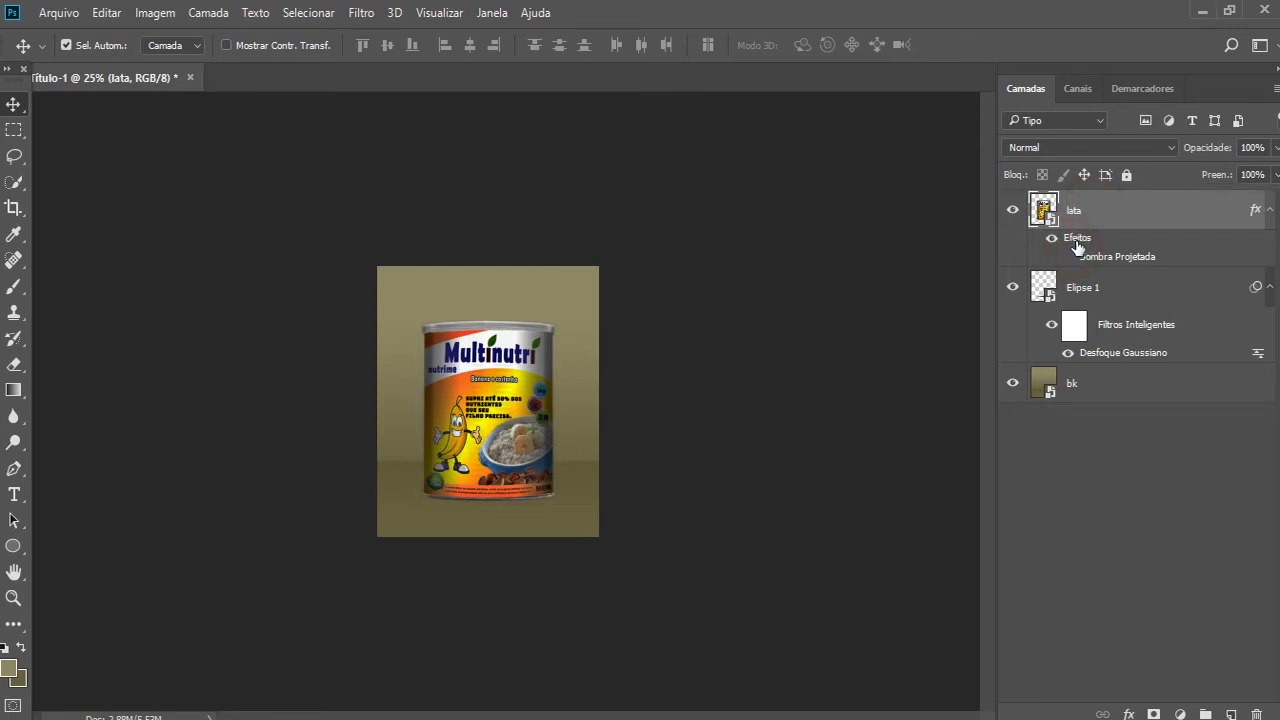
left_click(1068, 256)
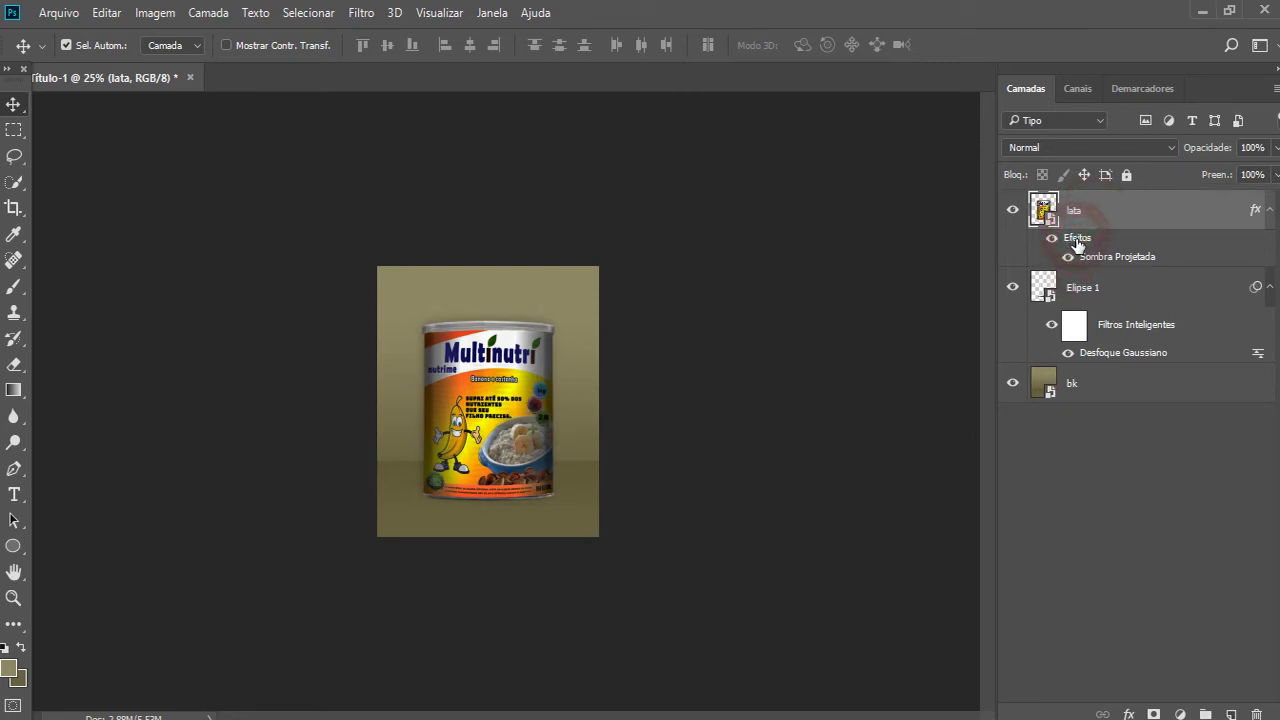
- Soften lata's drop shadow to 16% opacity and 98 px size, then select bk
double_click(1073, 243)
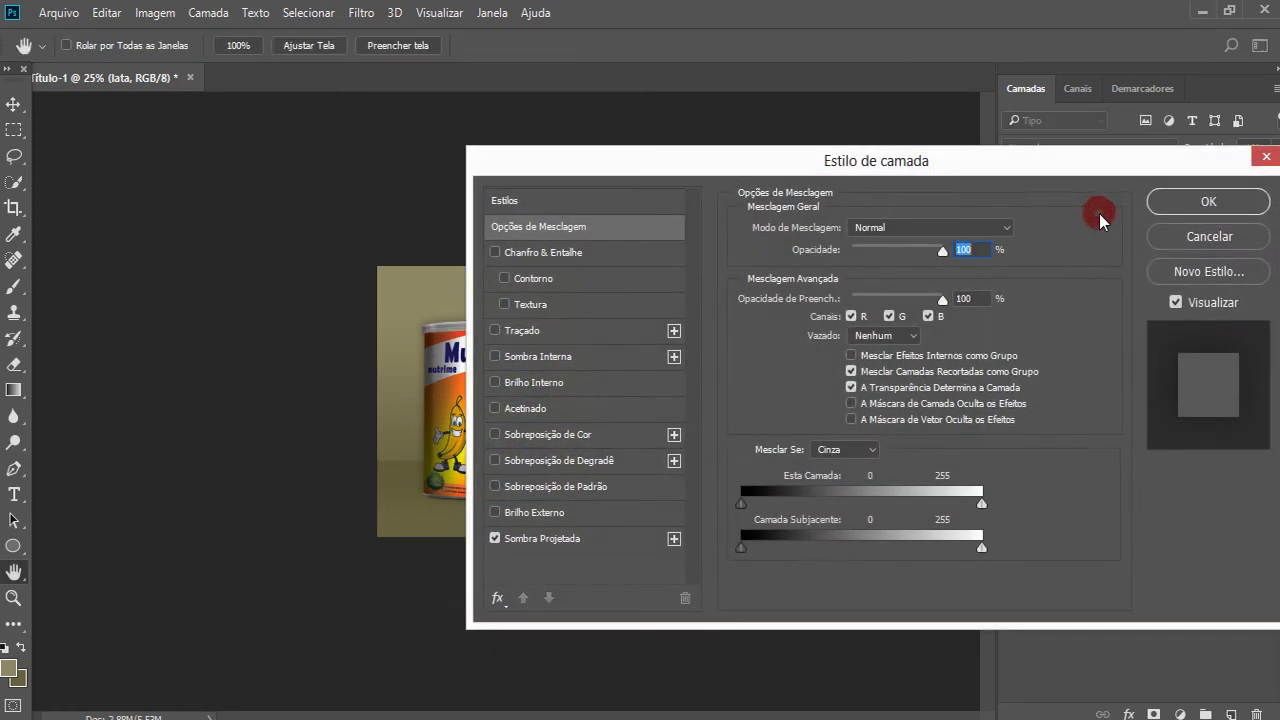
left_click_drag(797, 176, 987, 203)
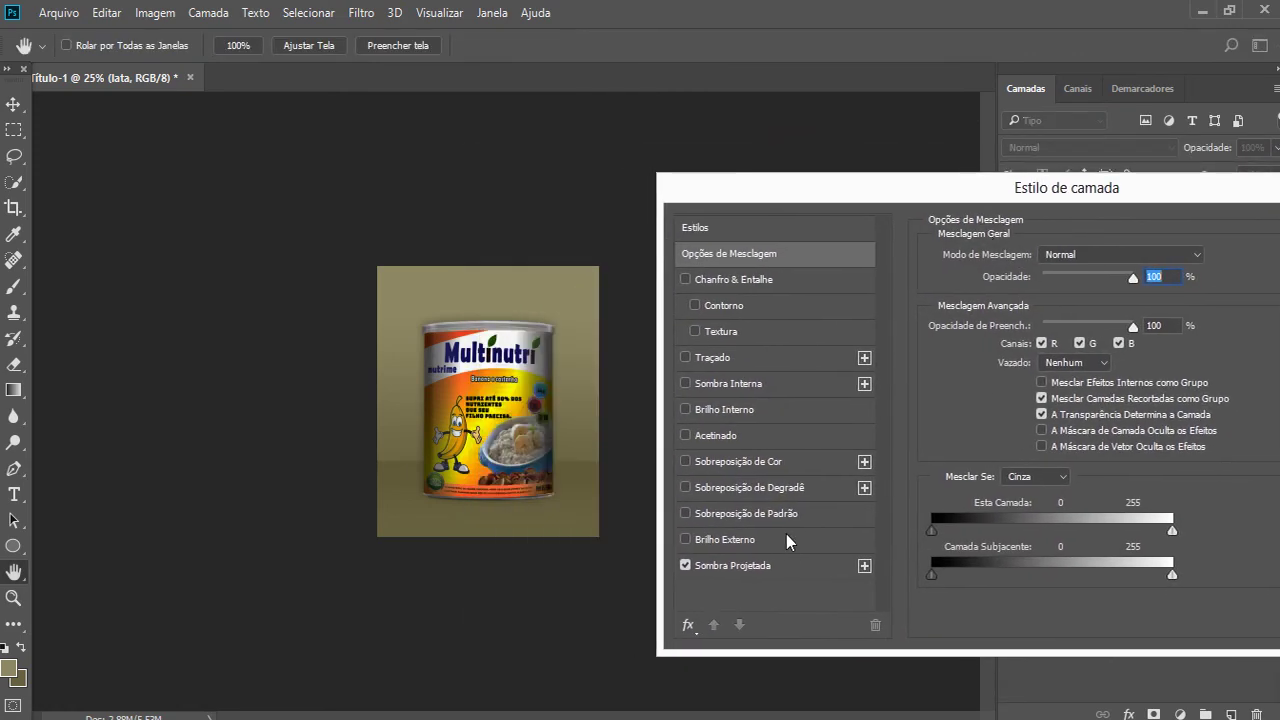
left_click(777, 565)
left_click_drag(1065, 289, 1051, 289)
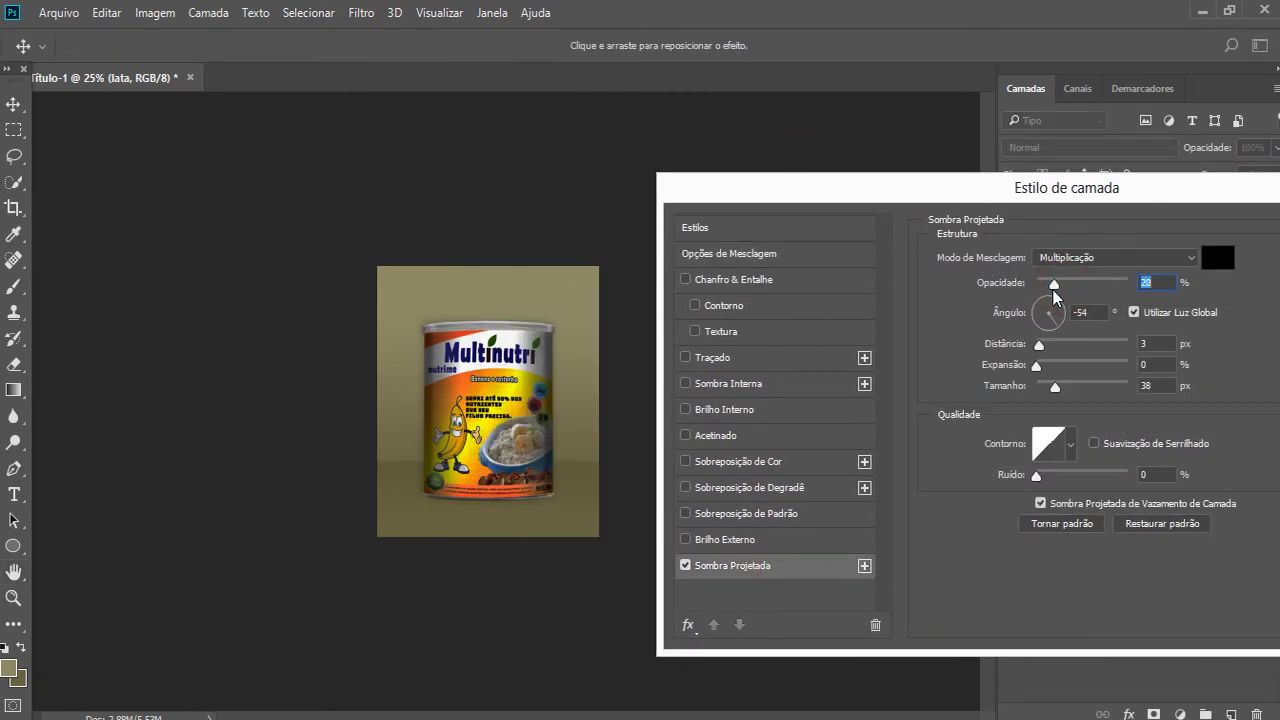
left_click_drag(1054, 388, 1077, 388)
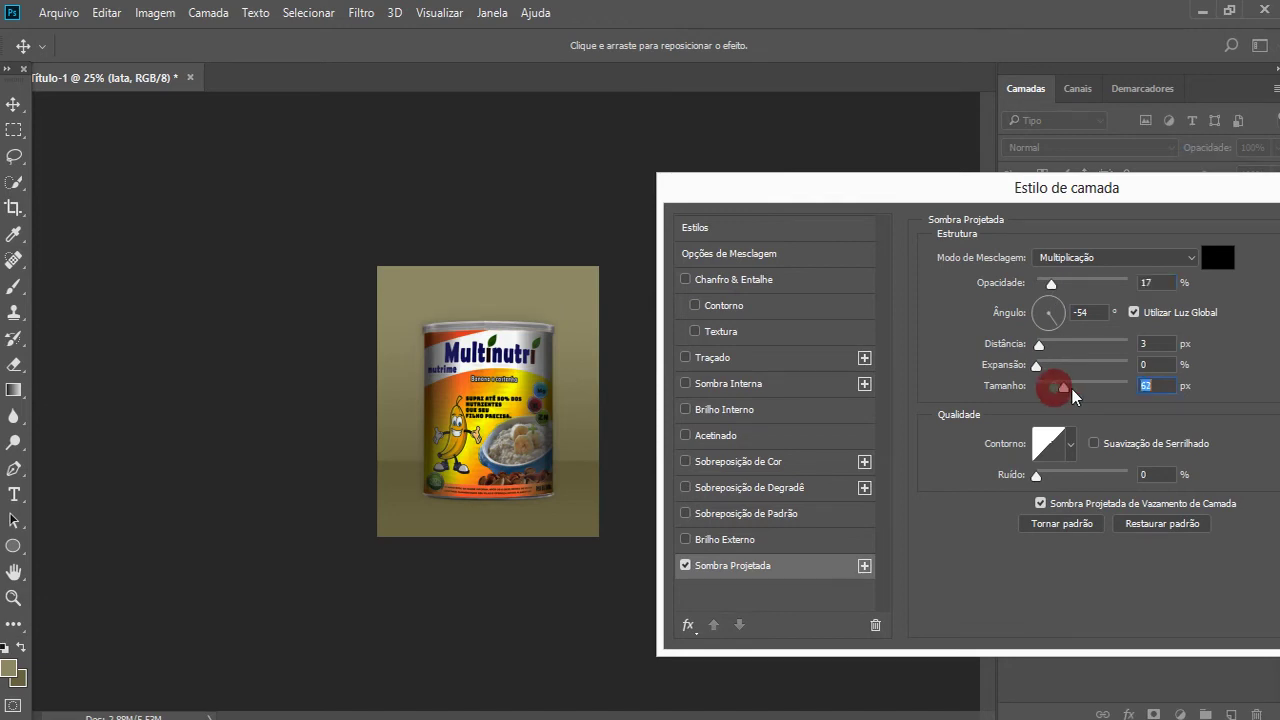
left_click_drag(1051, 289, 1050, 289)
left_click_drag(1141, 189, 1041, 186)
left_click(1248, 222)
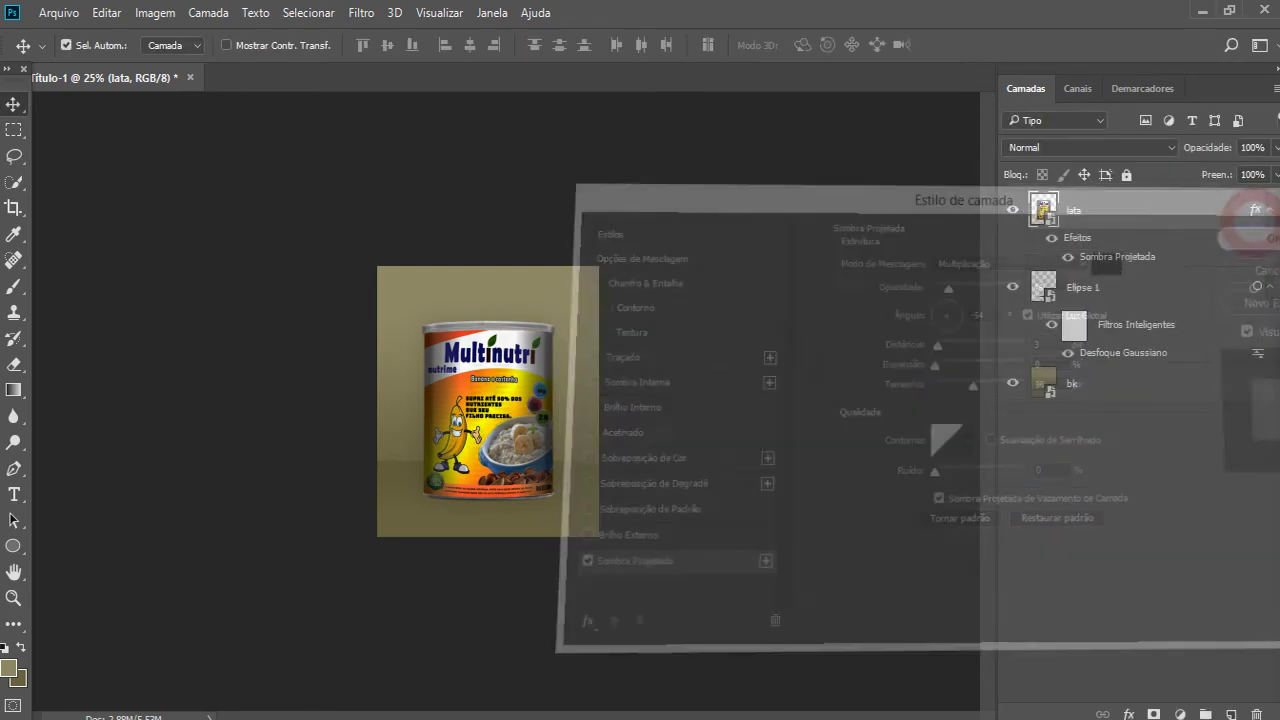
key("ctrl+1")
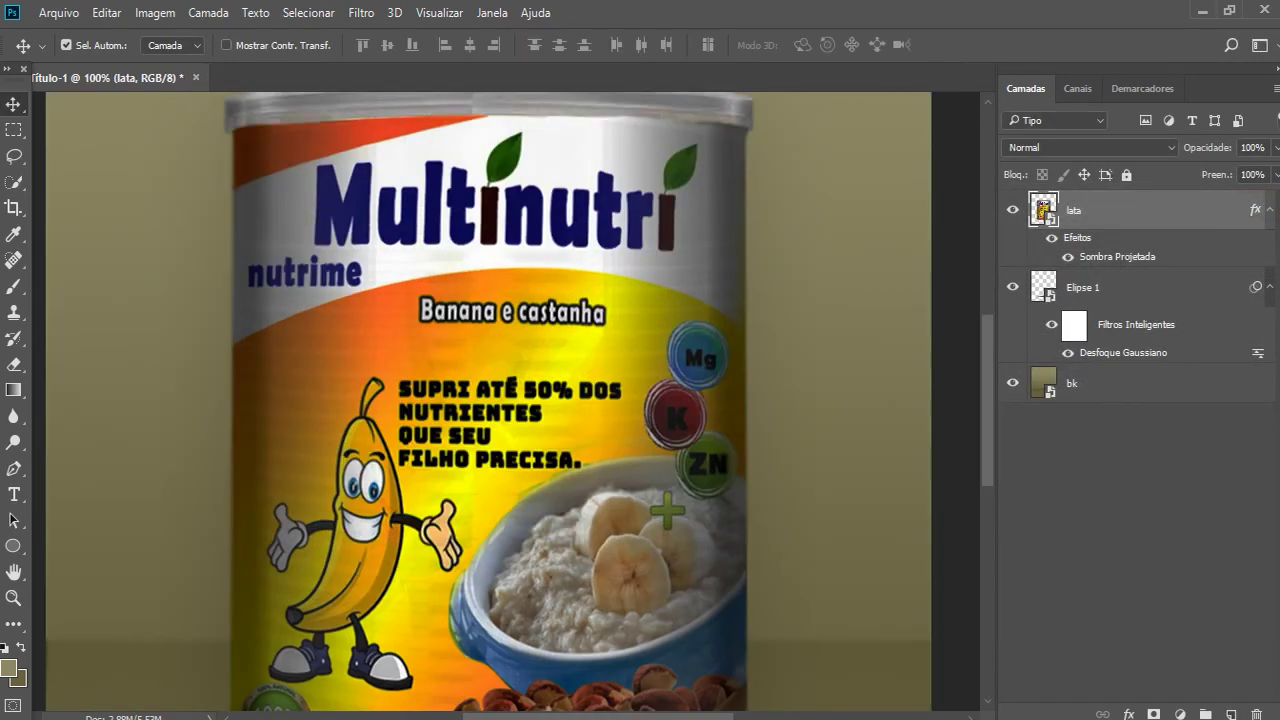
key("ctrl+minus")
key("ctrl+minus")
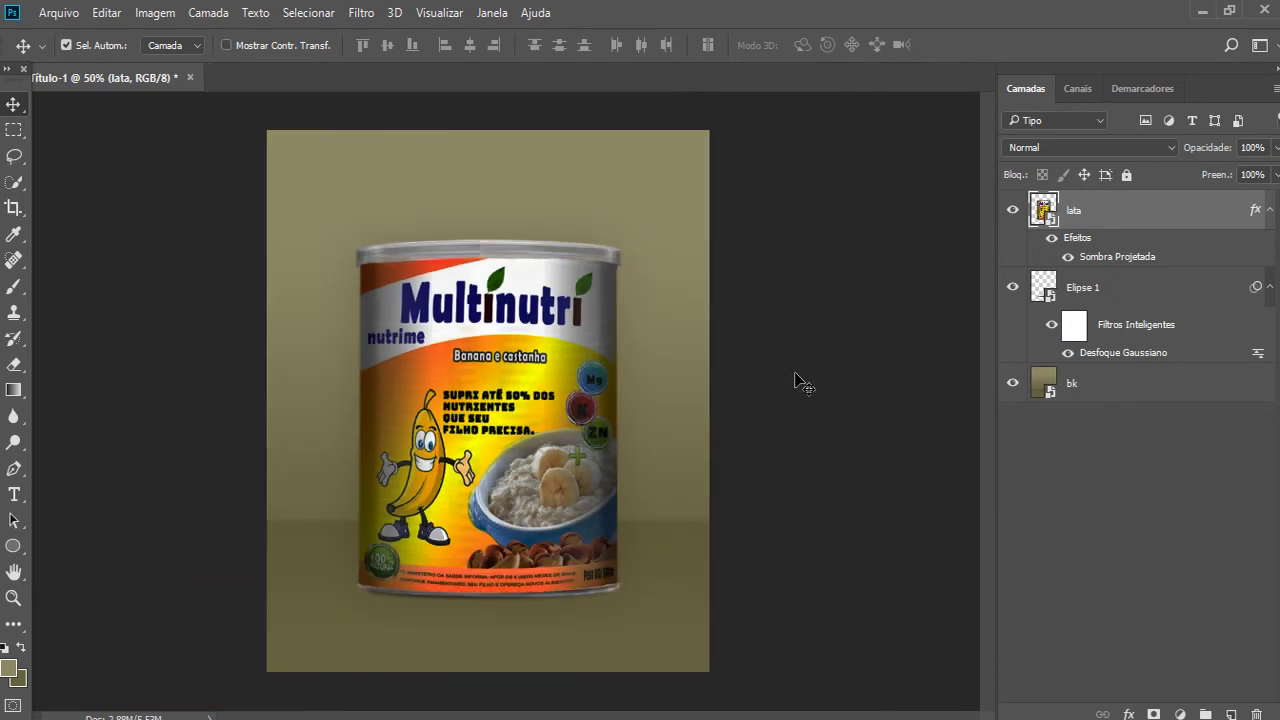
left_click(1155, 388)
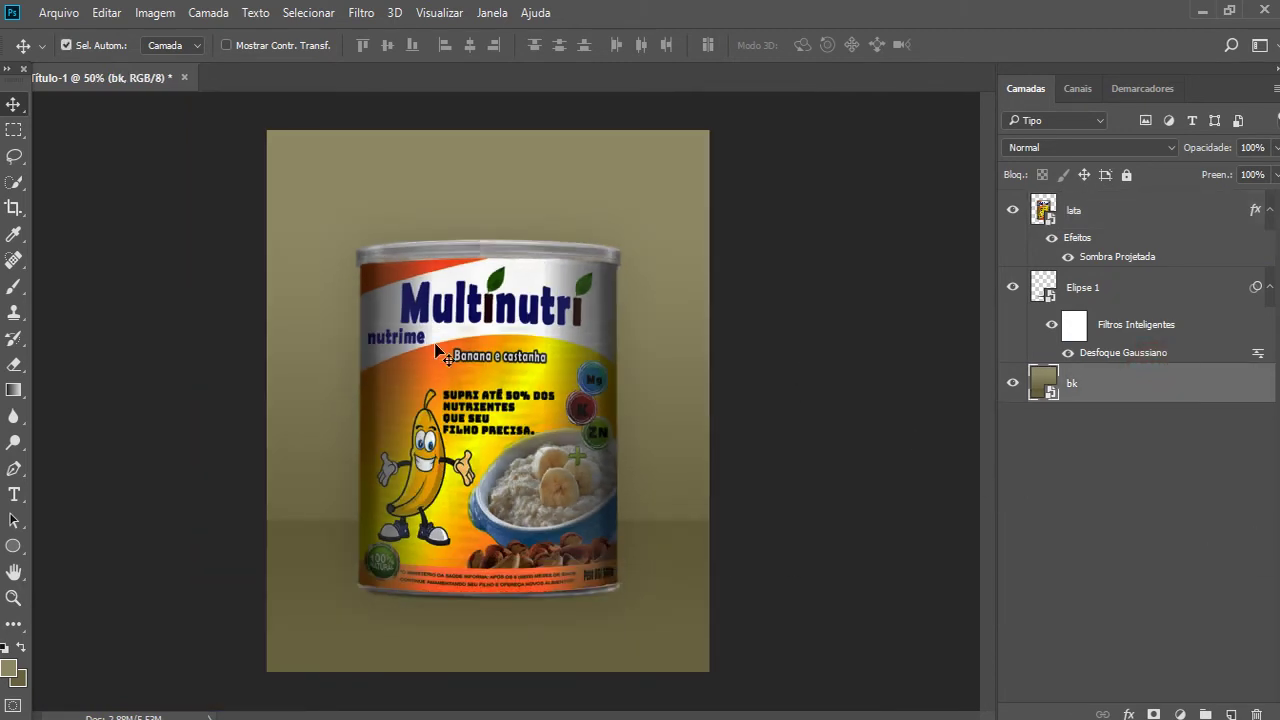
- Apply Brightness/Contrast to bk with brightness 6 and contrast 23
left_click(157, 12)
left_click(460, 62)
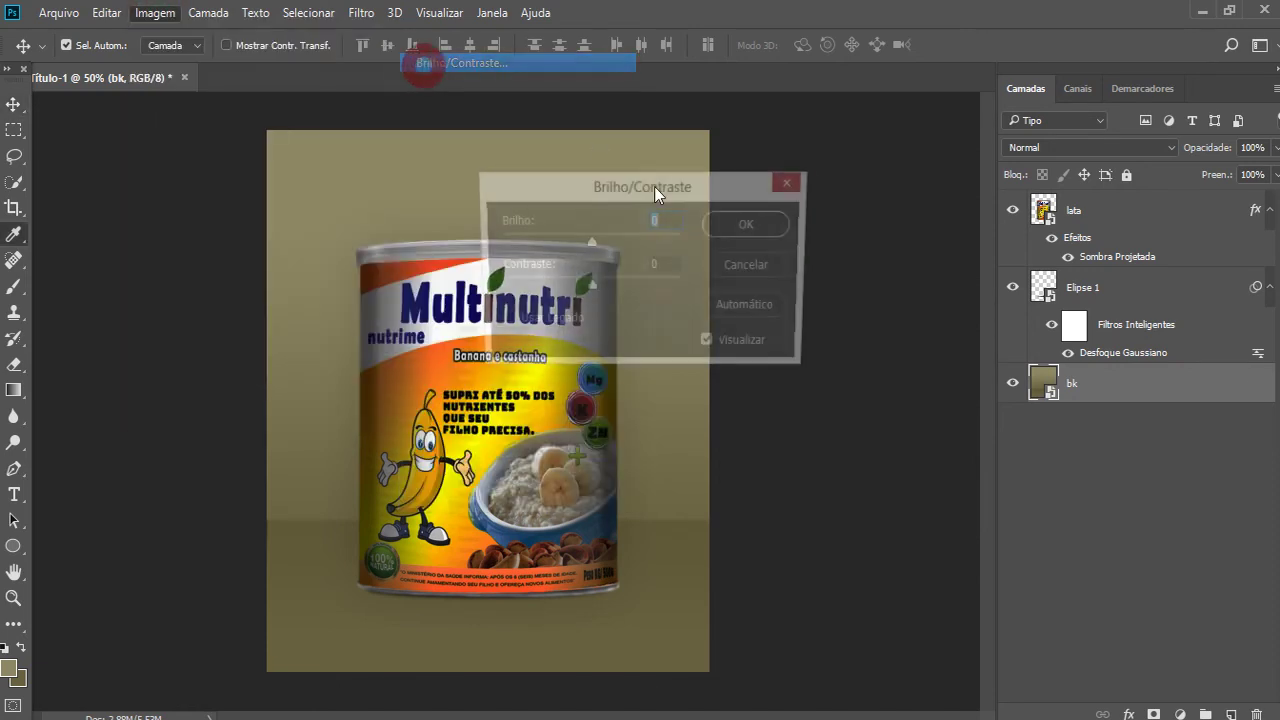
mouse_move(572, 246)
left_mouse_down()
mouse_move(601, 252)
mouse_move(611, 296)
left_mouse_up()
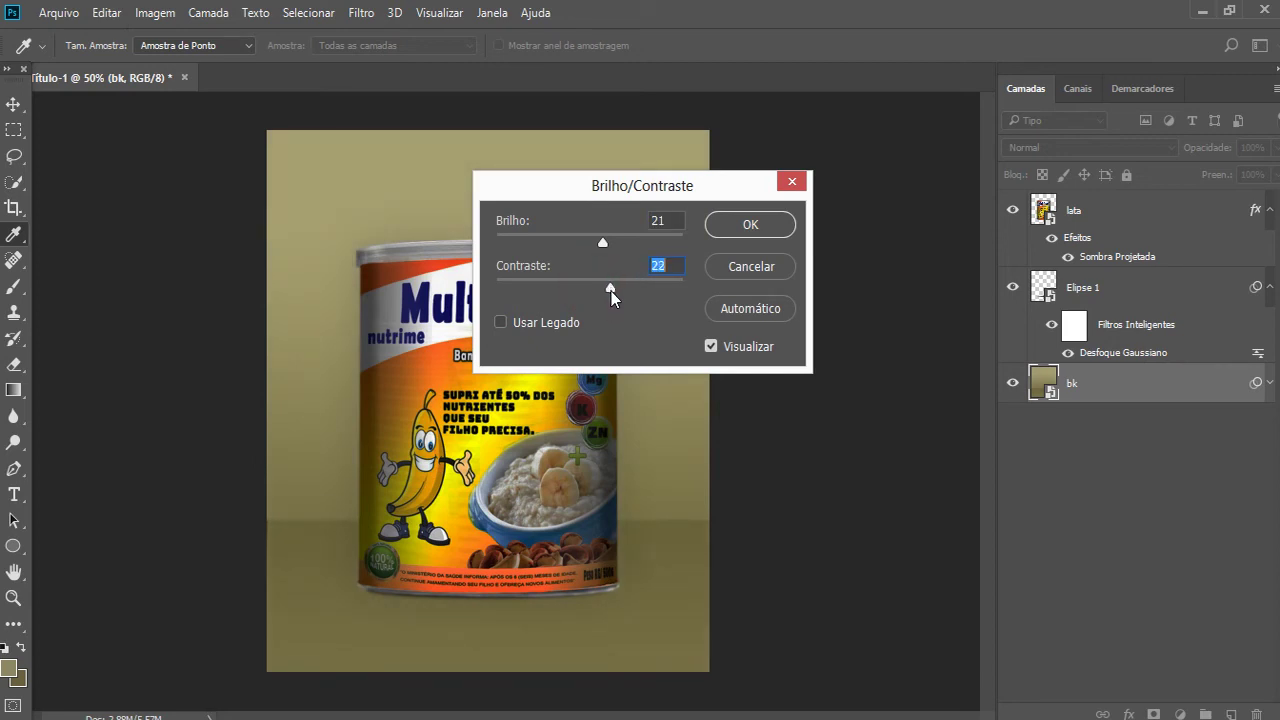
left_click_drag(697, 200, 745, 206)
mouse_move(642, 250)
left_mouse_down()
mouse_move(628, 254)
mouse_move(642, 252)
left_mouse_up()
left_click(799, 230)
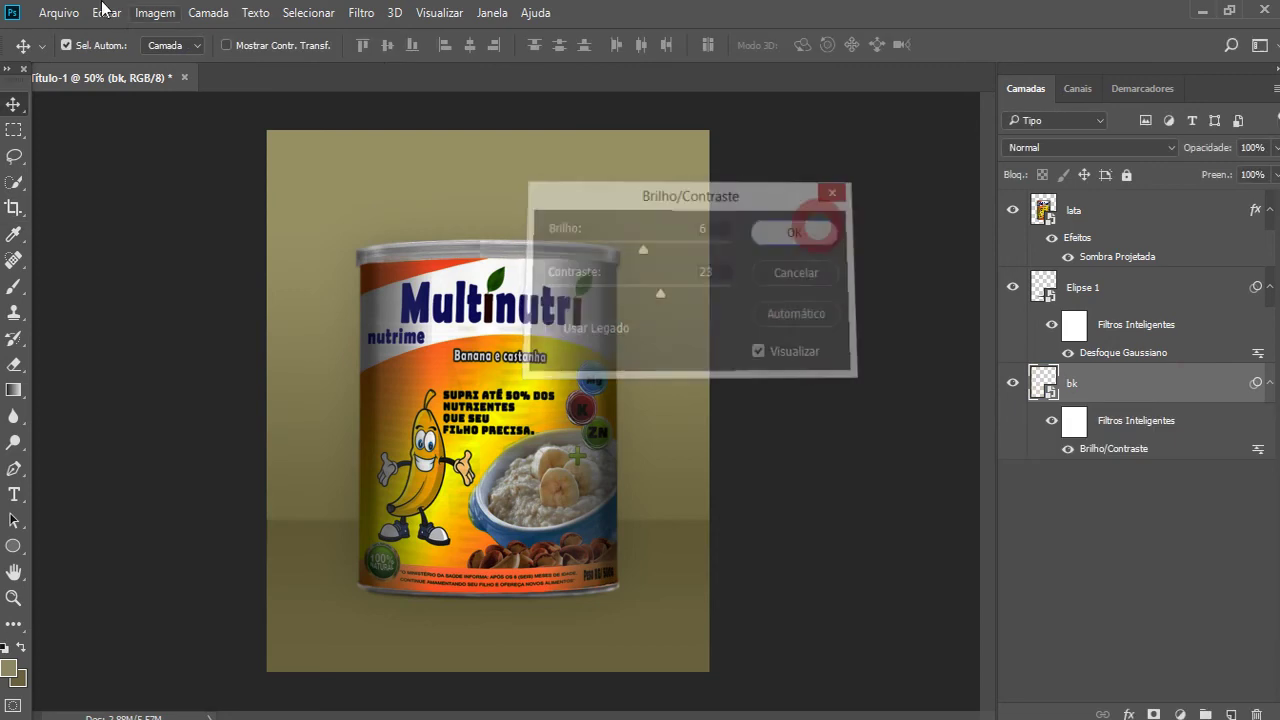
- Add Vibrance -35 with saturation +9 to bk, then select lata
left_click(207, 12)
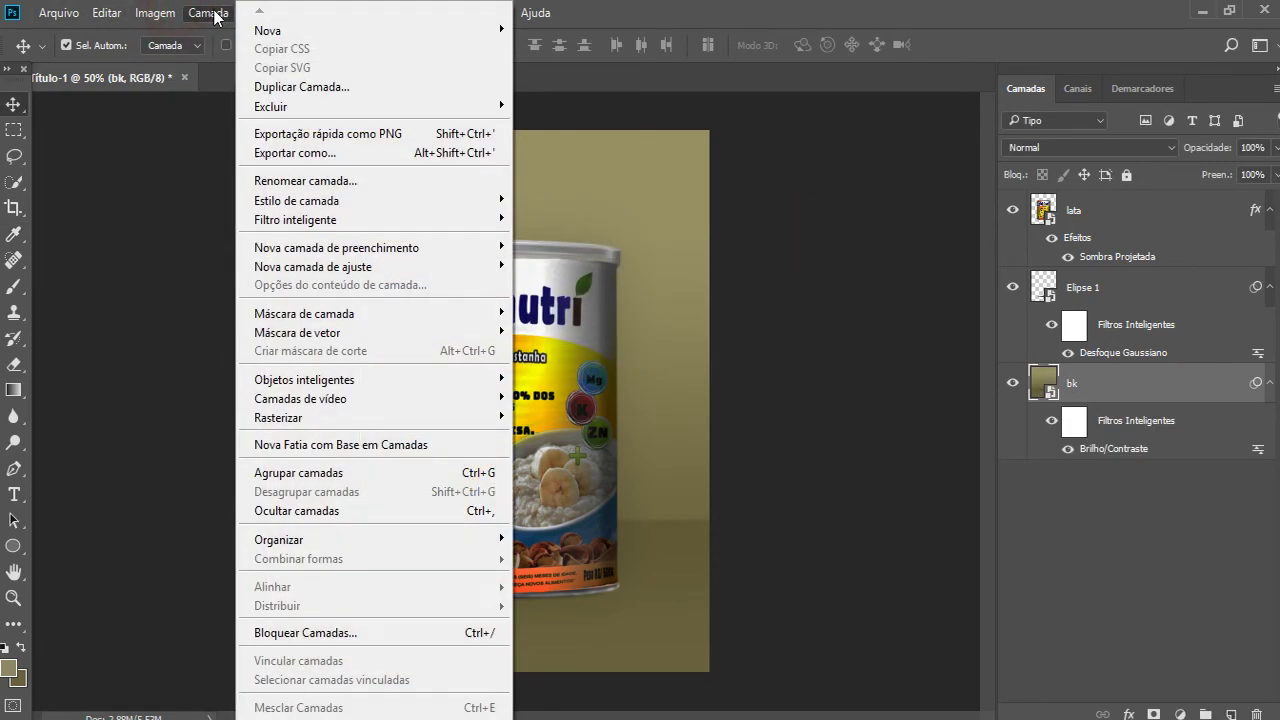
mouse_move(262, 63)
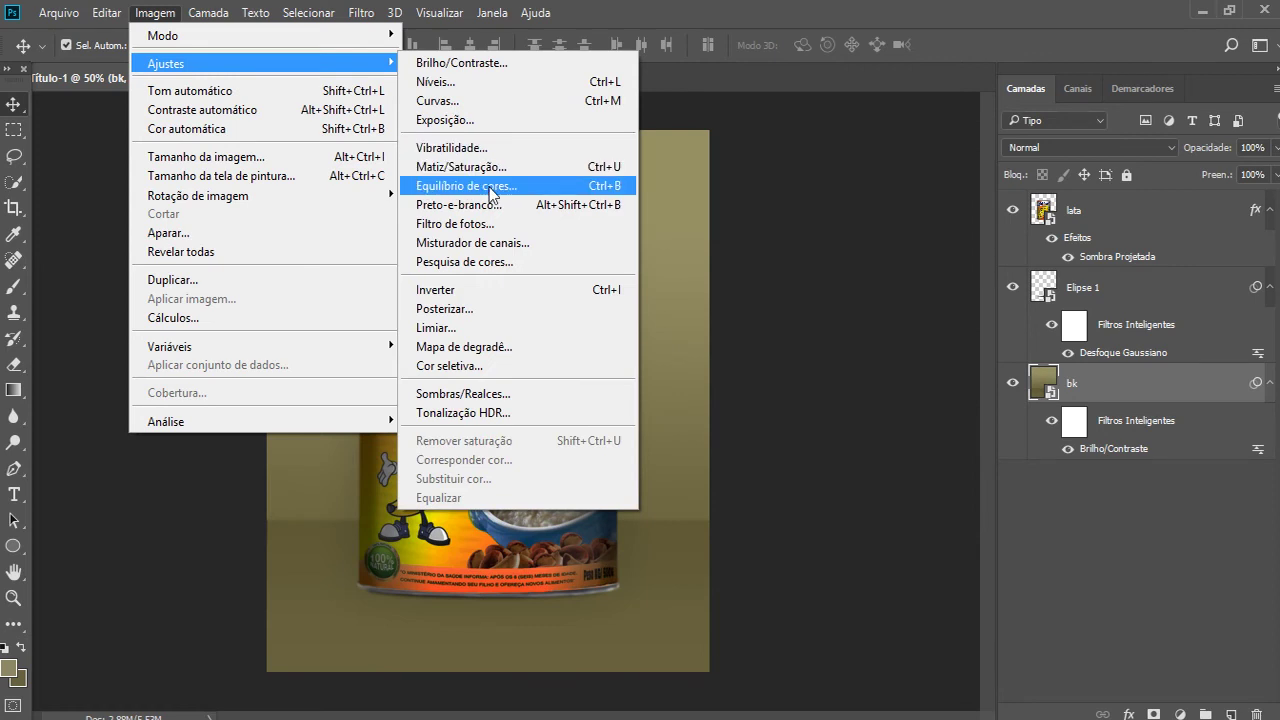
left_click(450, 148)
left_click_drag(598, 267, 564, 266)
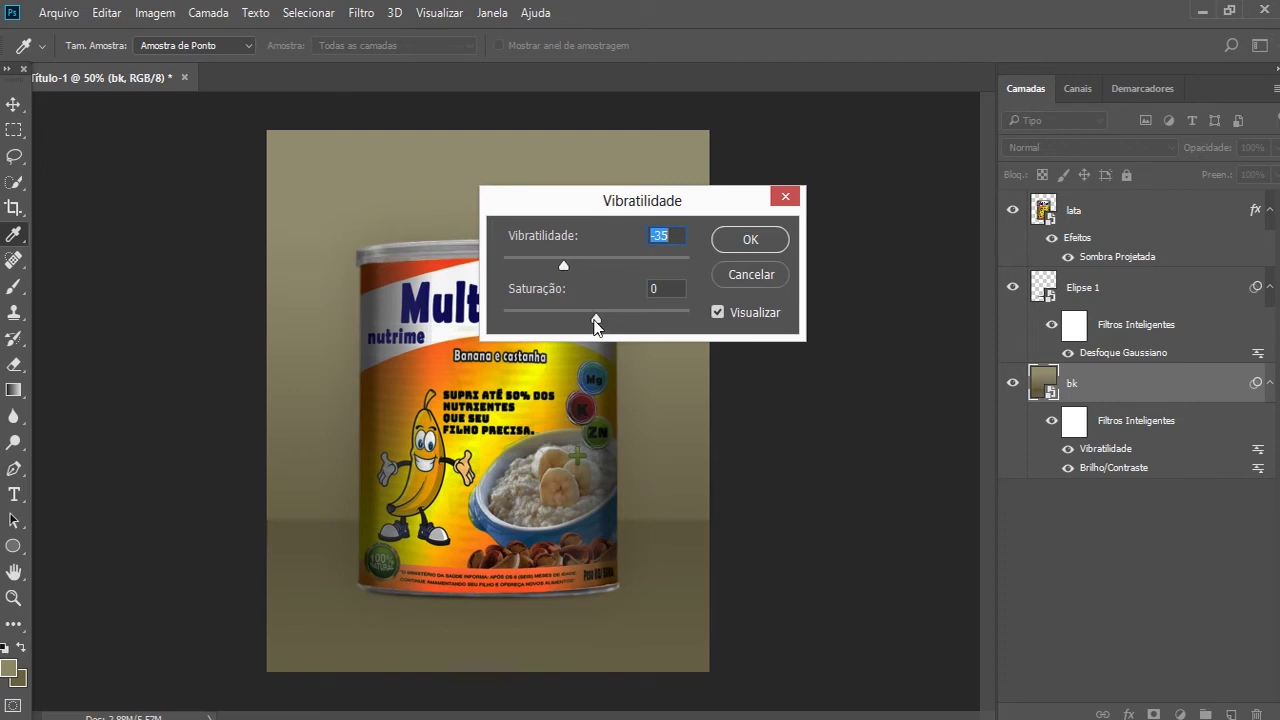
left_click_drag(596, 320, 605, 324)
left_click(750, 239)
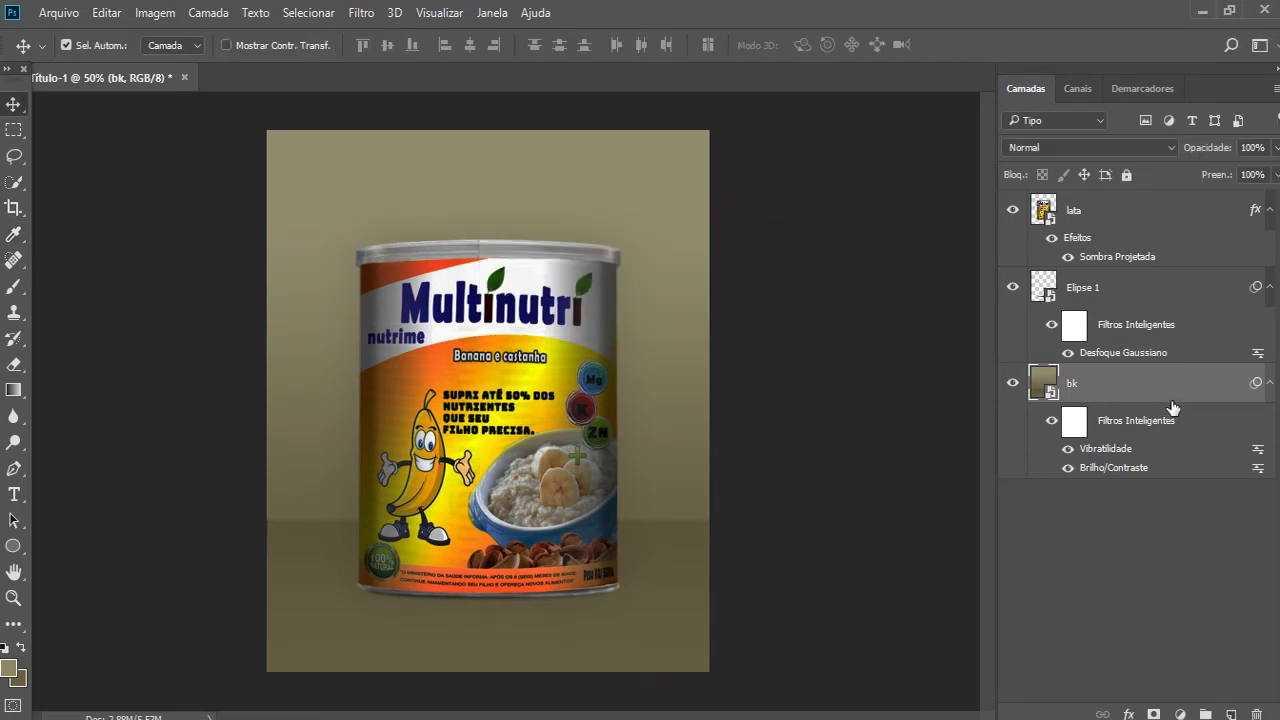
left_click(1110, 203)
- Apply Brightness/Contrast to lata with brightness 28 and contrast 39
left_click(155, 13)
mouse_move(166, 63)
left_click(414, 63)
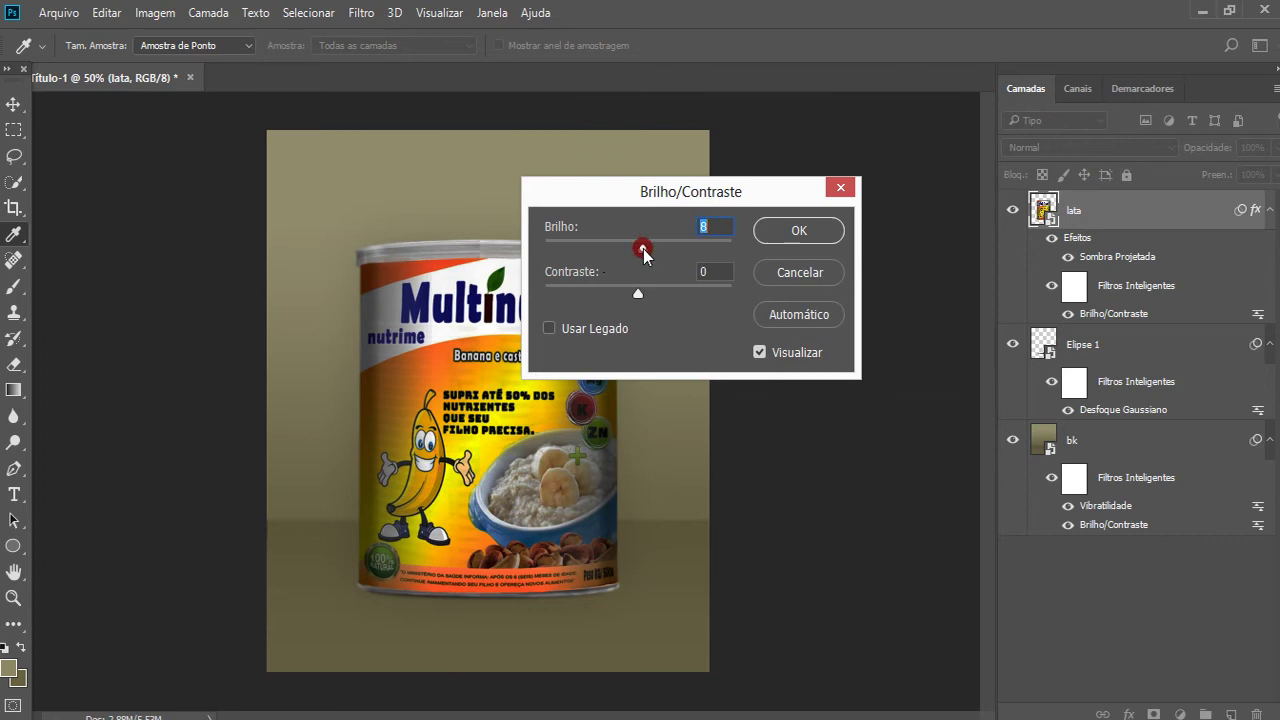
left_click_drag(644, 255, 658, 250)
left_click_drag(638, 293, 680, 302)
left_click_drag(656, 249, 654, 250)
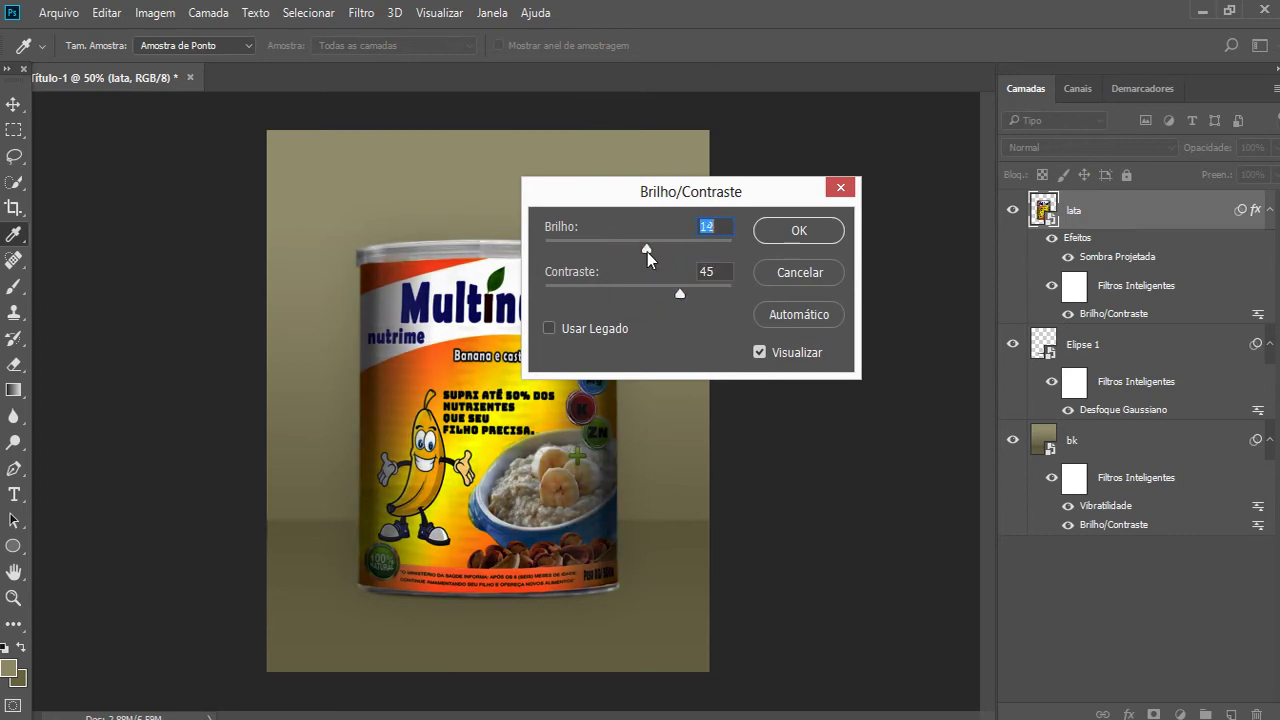
left_click_drag(680, 293, 674, 293)
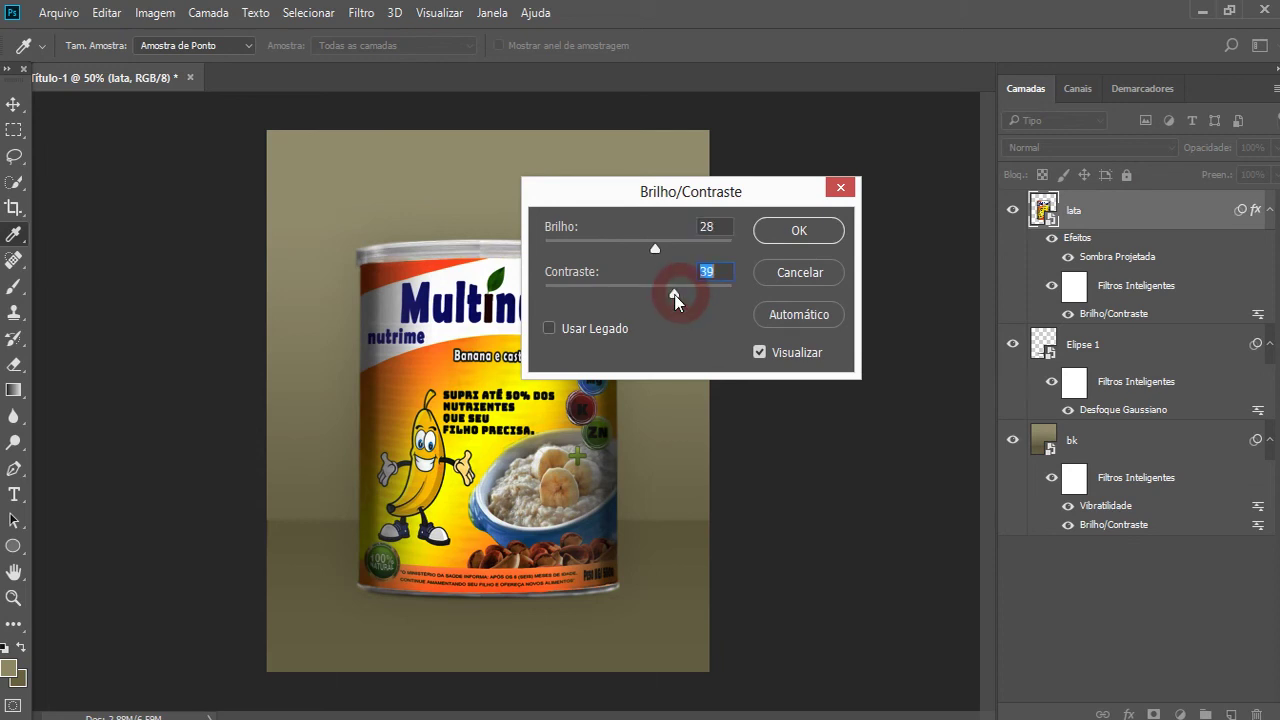
left_click(796, 231)
- Collapse the Elipse 1 and lata effect and filter lists
key("ctrl+minus")
key("ctrl+minus")
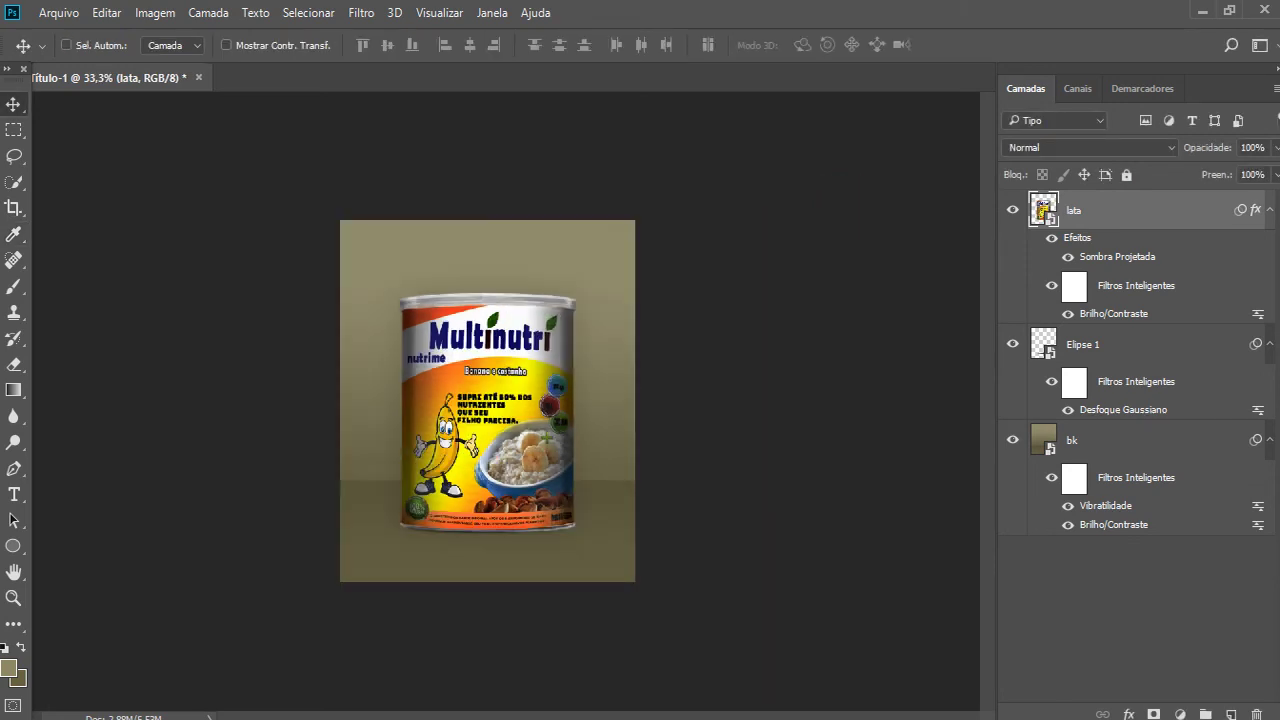
key("ctrl+plus")
key("ctrl+plus")
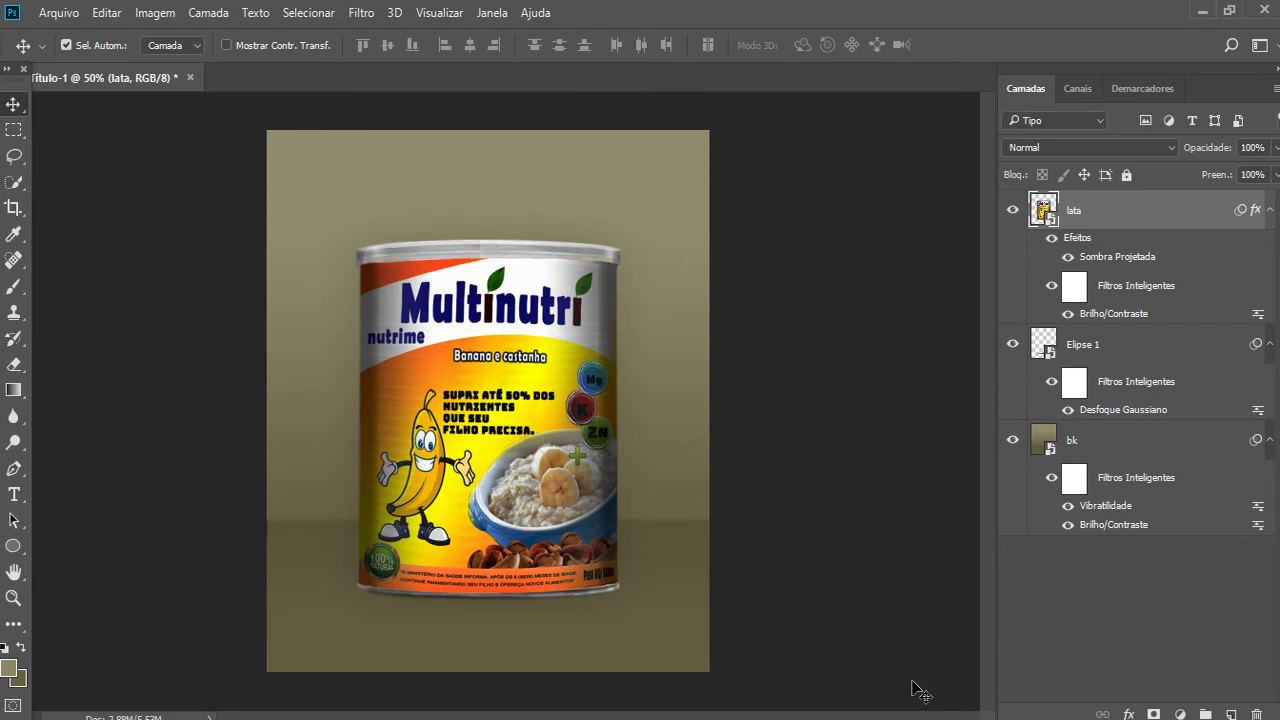
left_click(1270, 344)
left_click(1270, 210)
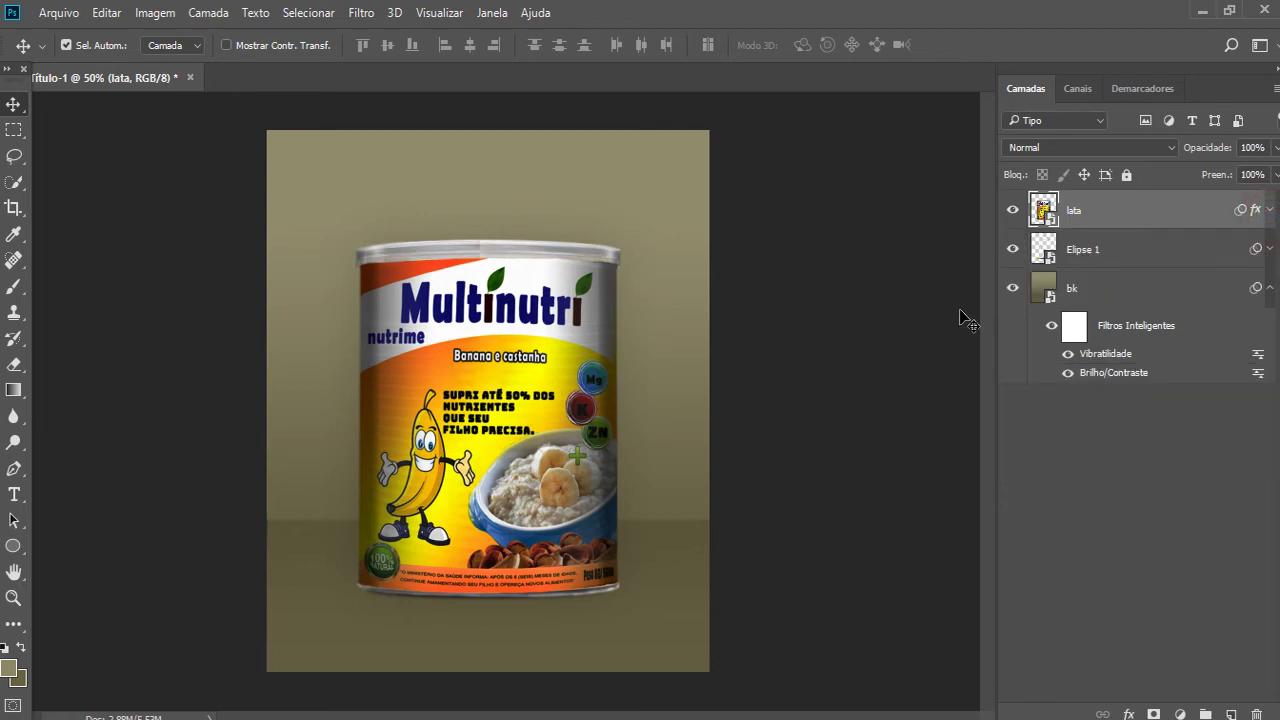
- Add a new layer and set the foreground colour to white (ffffff) and background to black
left_click(1231, 714)
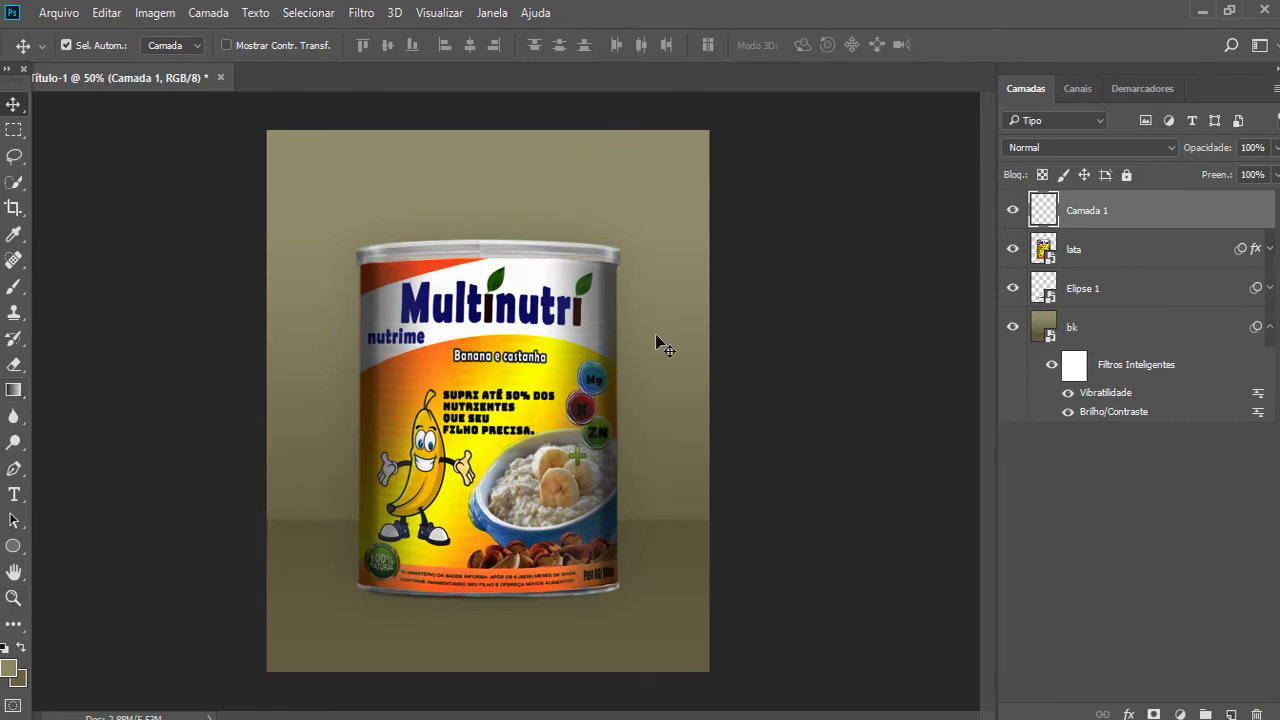
left_click(16, 670)
type("ffffff")
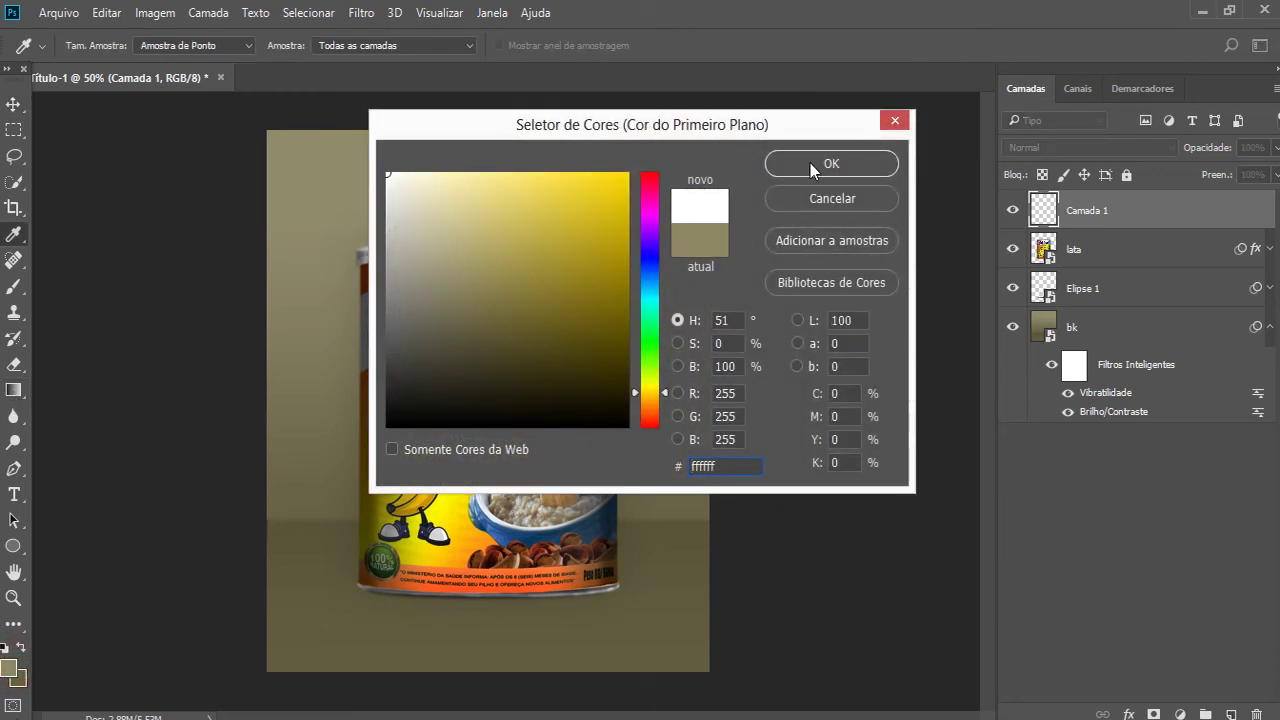
left_click(810, 164)
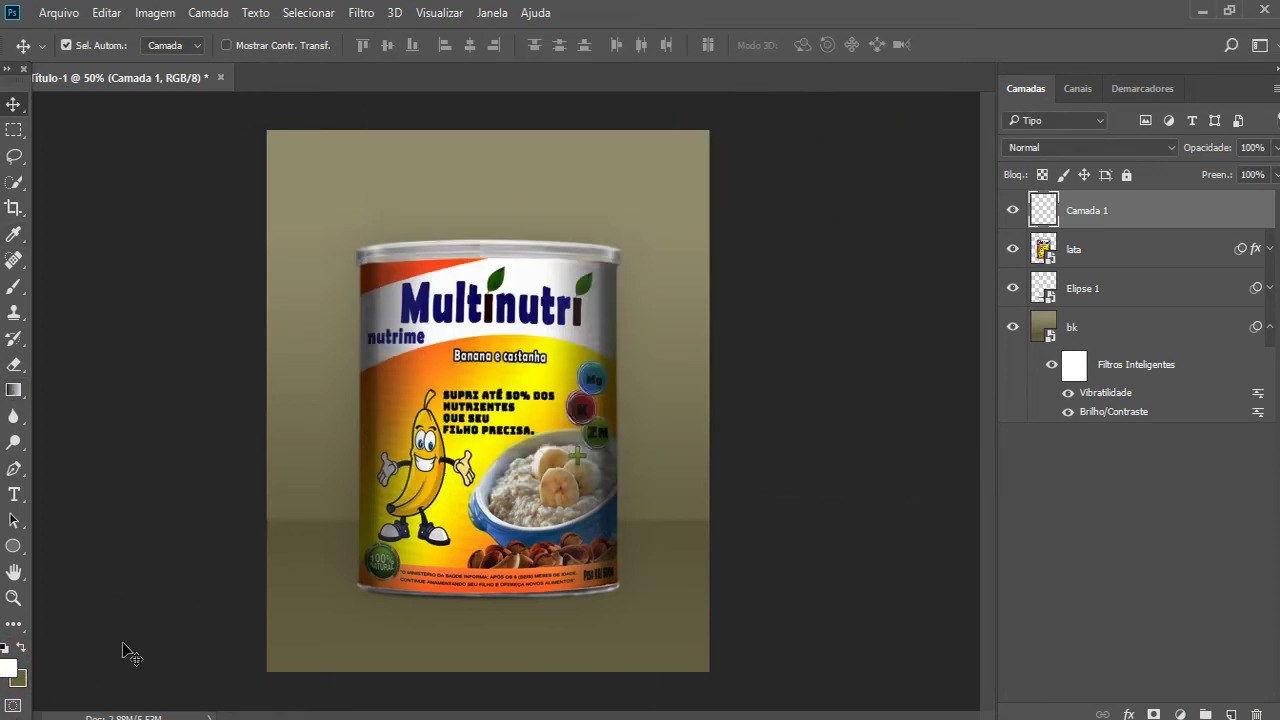
left_click(15, 689)
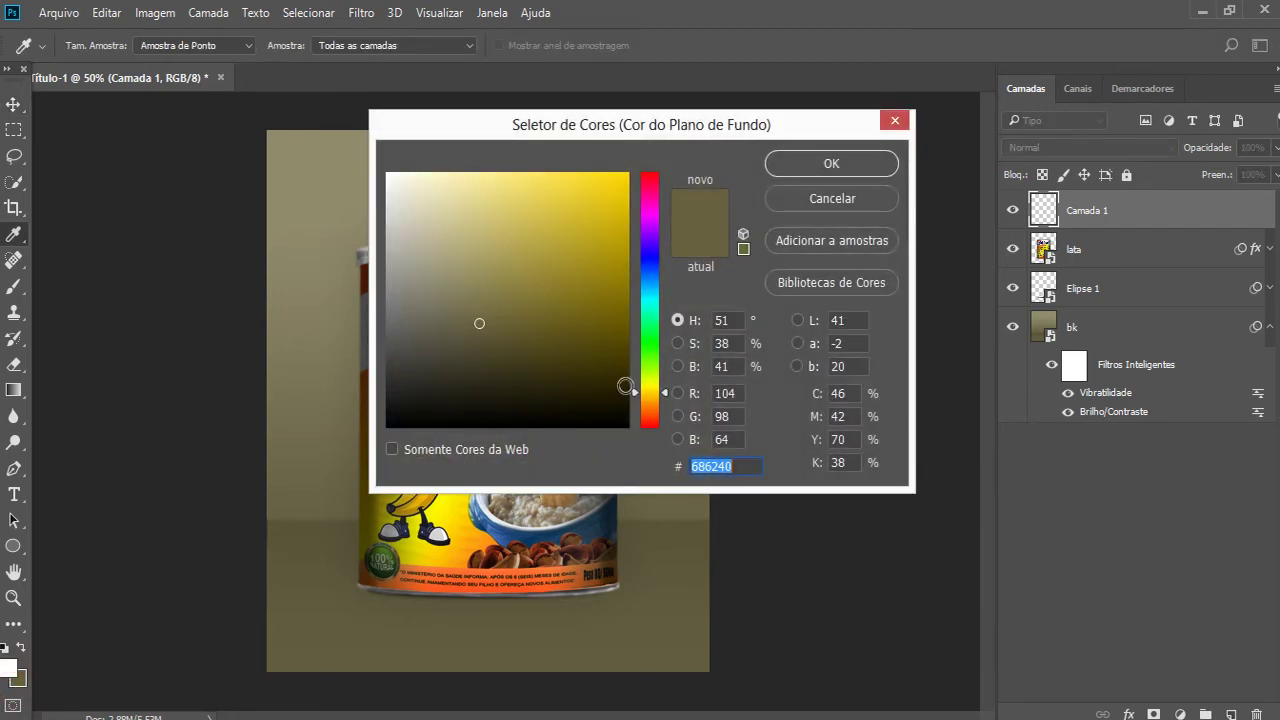
left_click_drag(610, 394, 632, 432)
left_click(850, 163)
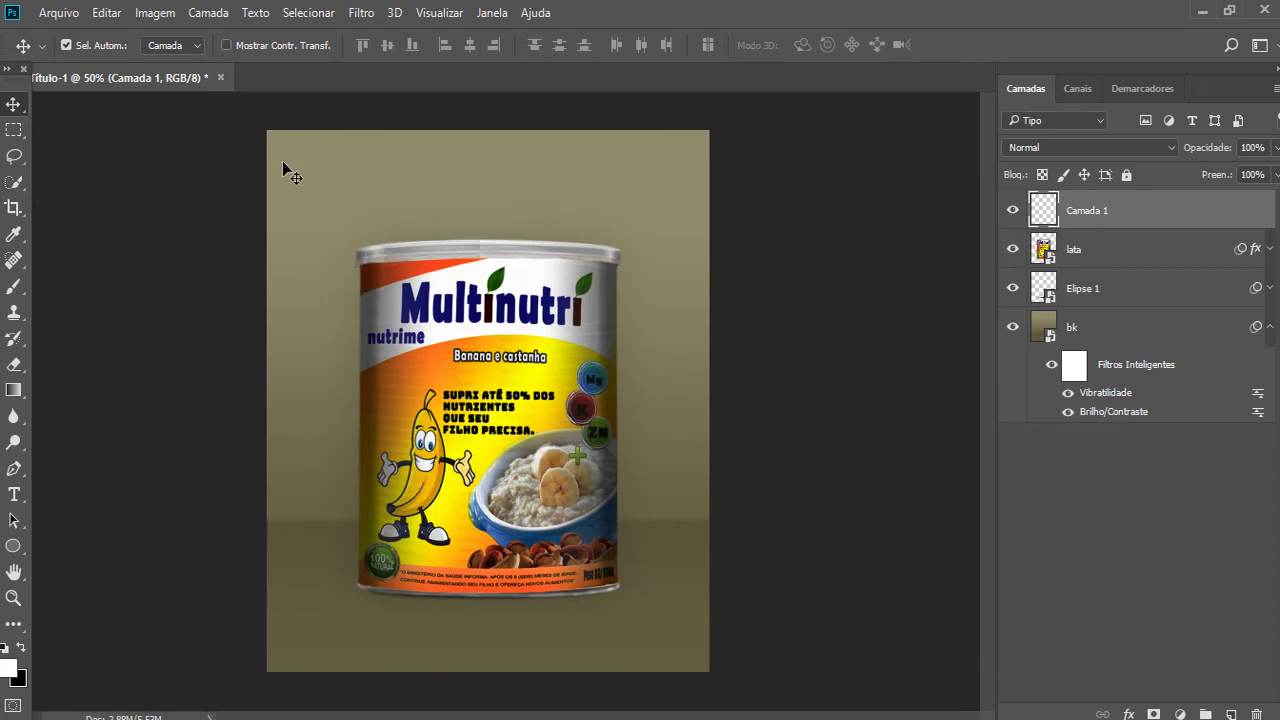
- Fill Camada 1 with a diagonal black-to-white preset gradient across the whole canvas
left_click(13, 390)
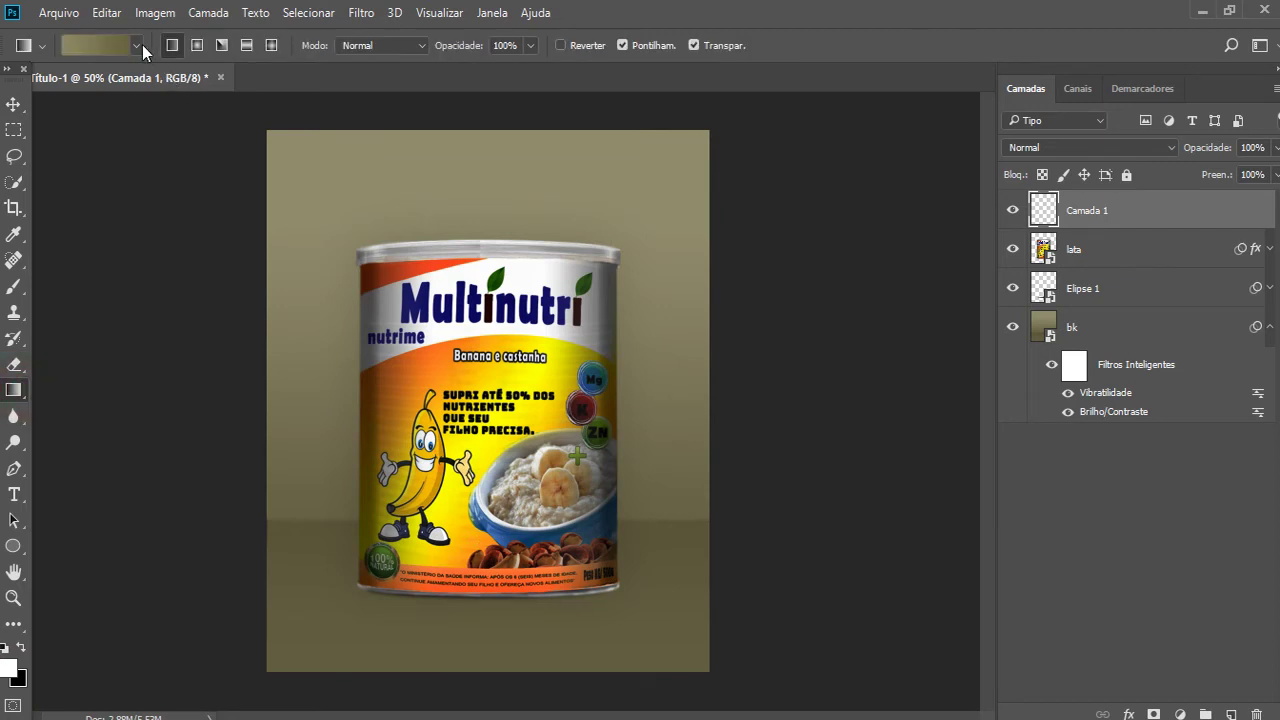
left_click(137, 45)
left_click(35, 84)
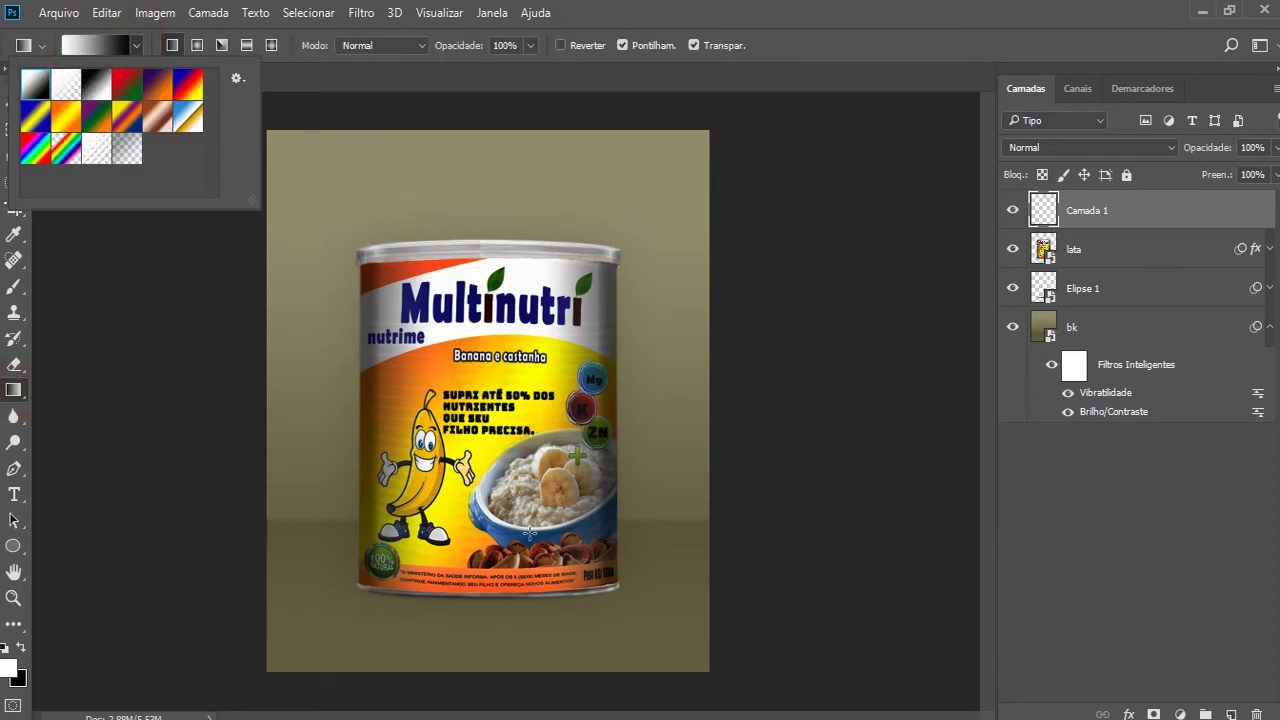
left_click(640, 687)
left_click_drag(657, 654, 330, 204)
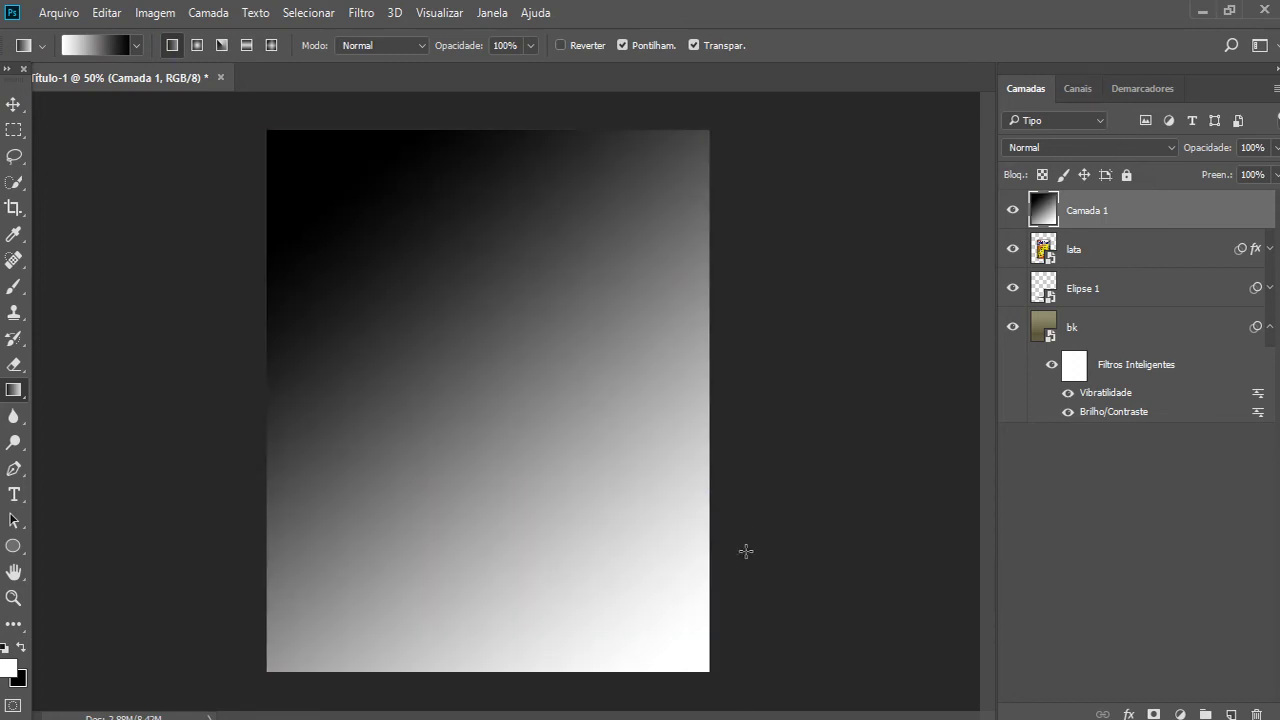
left_click_drag(671, 634, 370, 242)
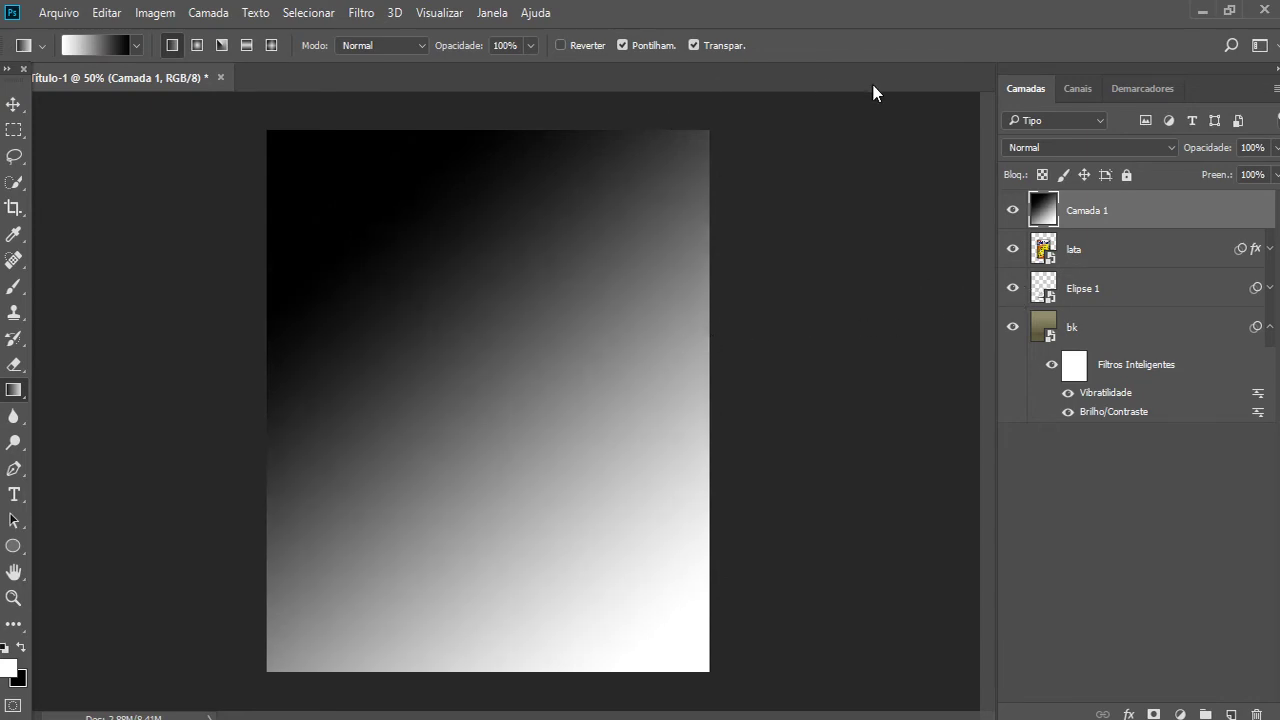
left_click(1090, 147)
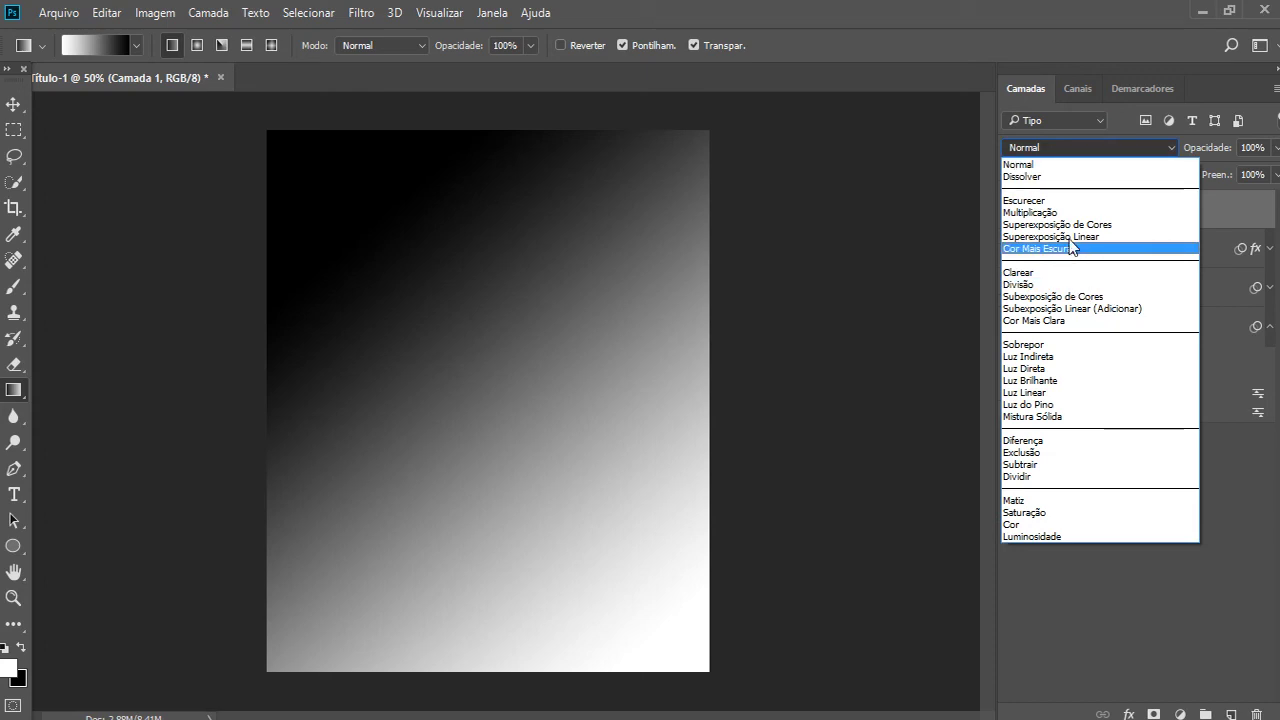
- Test Luz Direta, Luz Brilhante, Luz Linear, Luz do Pino, Sobrepor and Luz Indireta blends on Camada 1
left_click(1047, 369)
left_click(1056, 148)
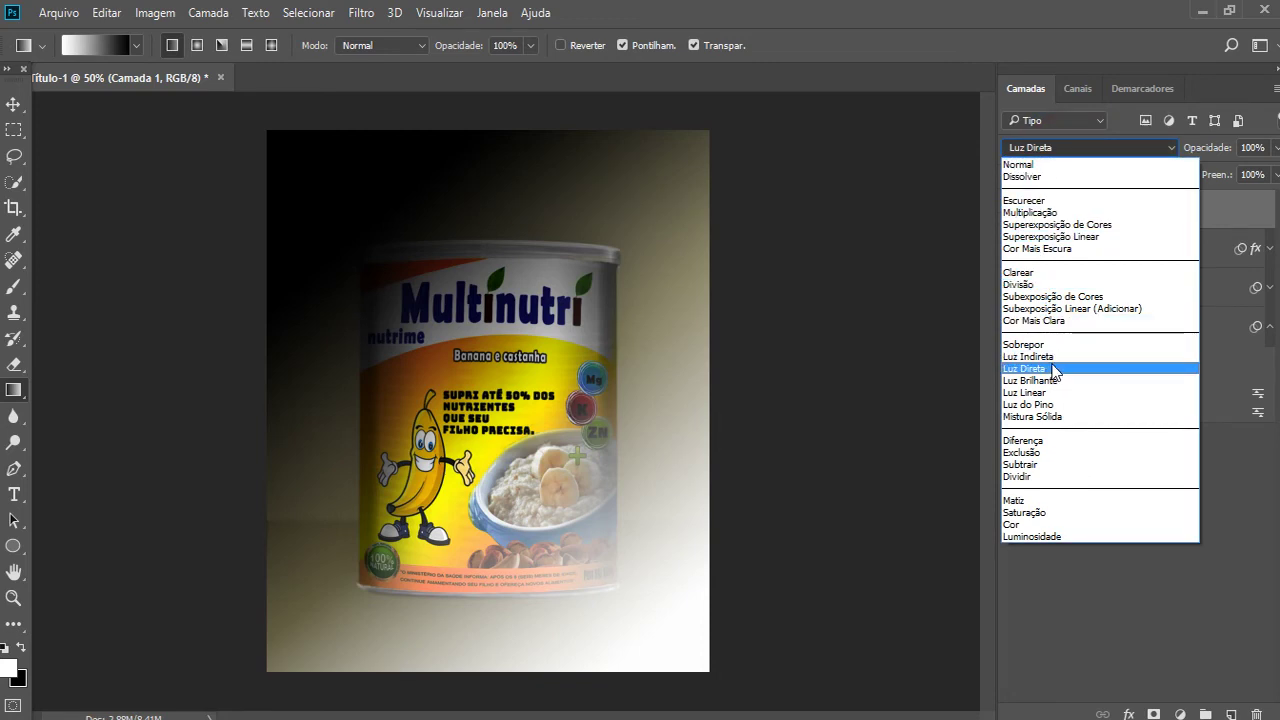
left_click(1041, 378)
left_click(1085, 147)
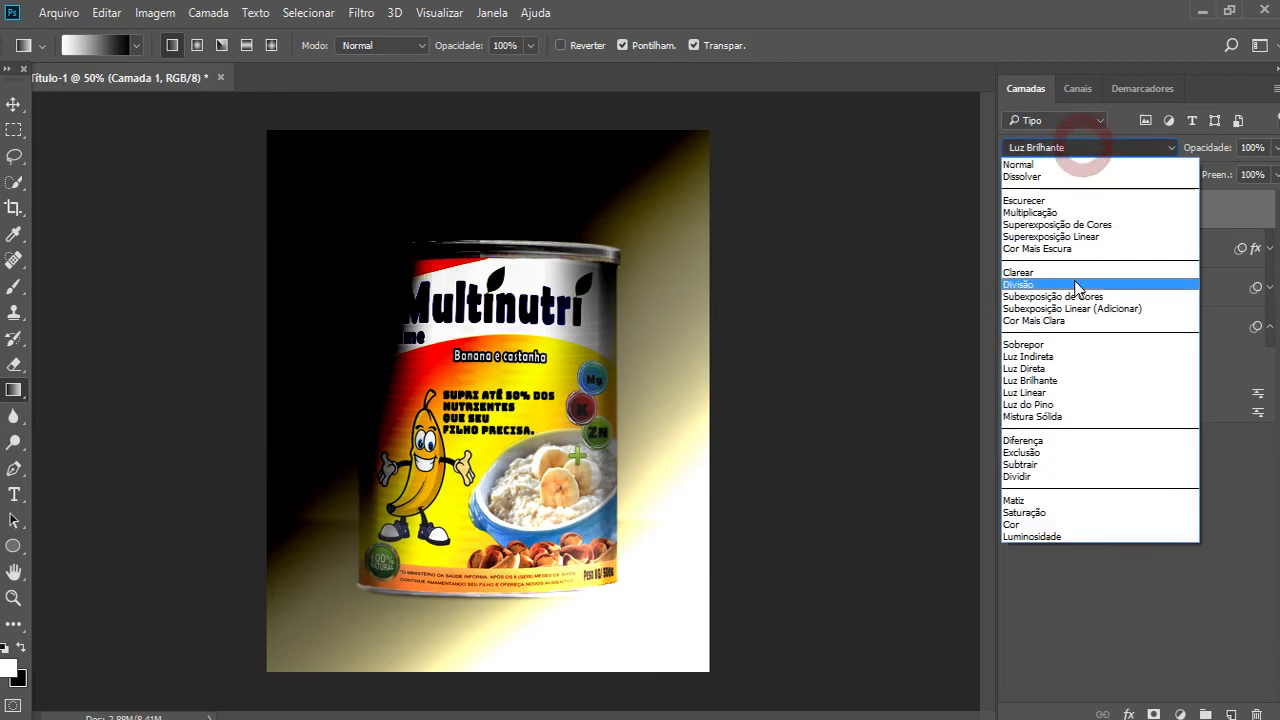
left_click(1041, 391)
left_click(1085, 147)
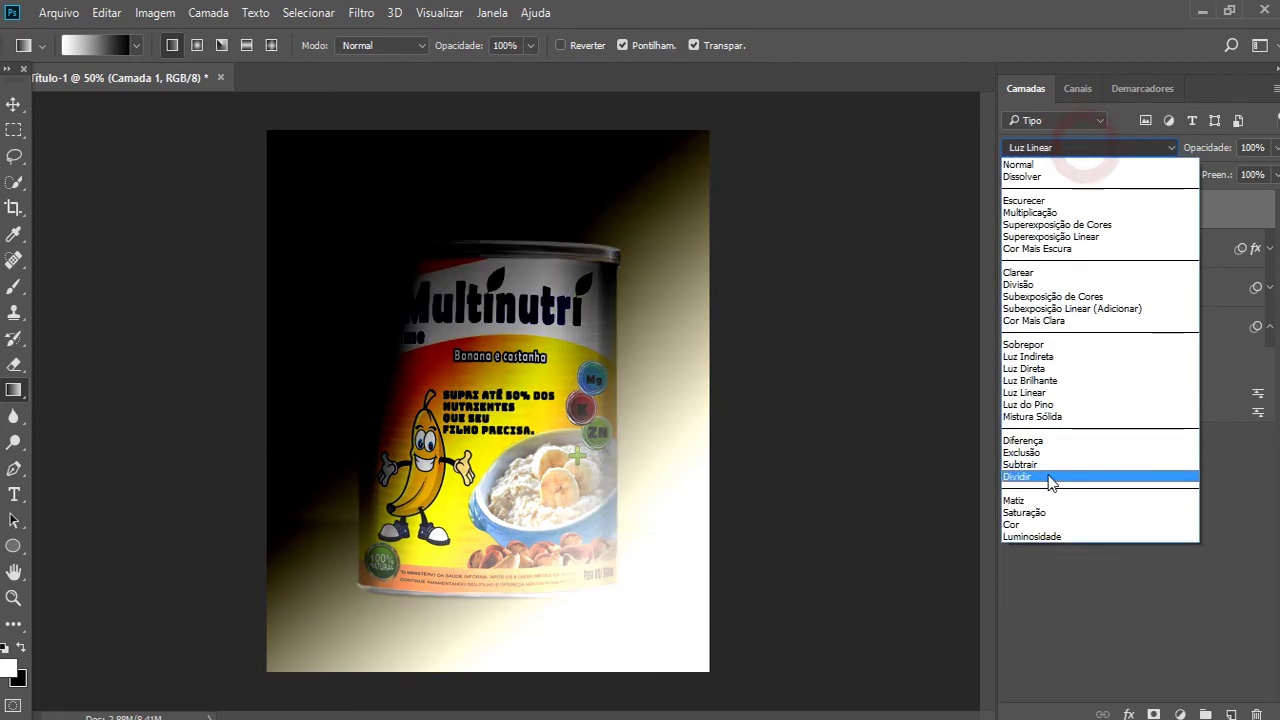
left_click(1043, 405)
left_click(1052, 147)
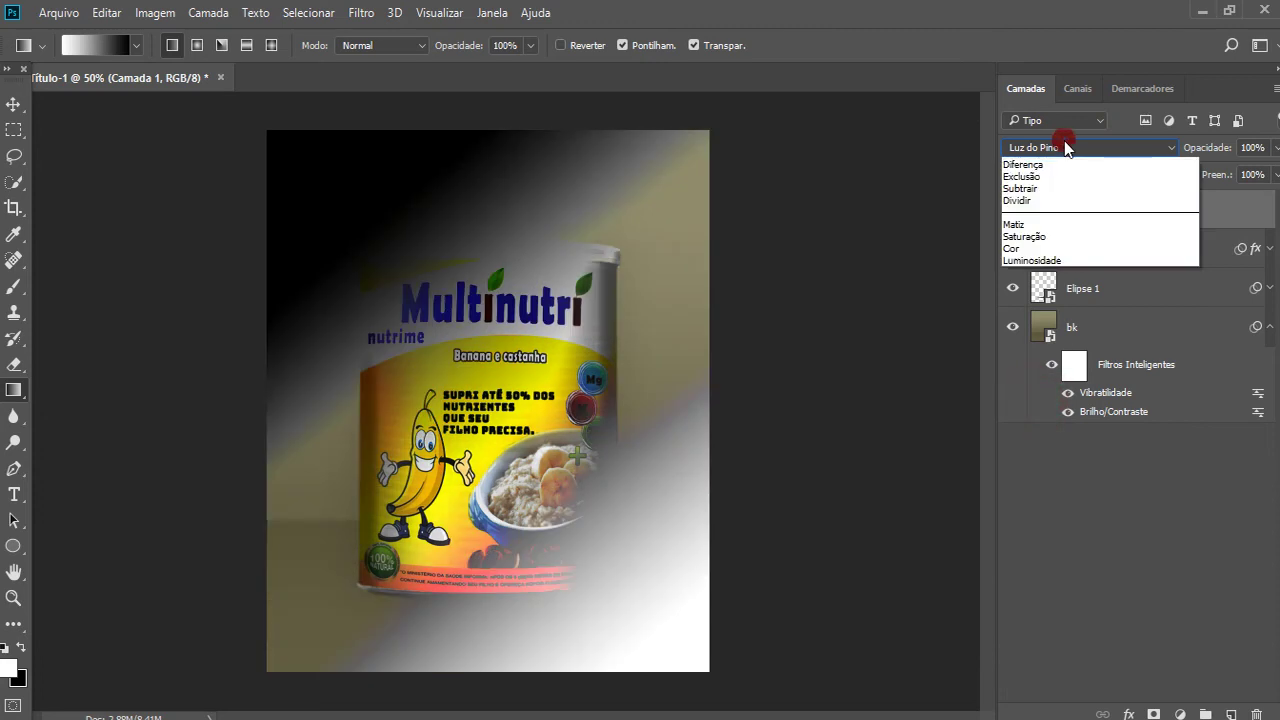
left_click(1047, 344)
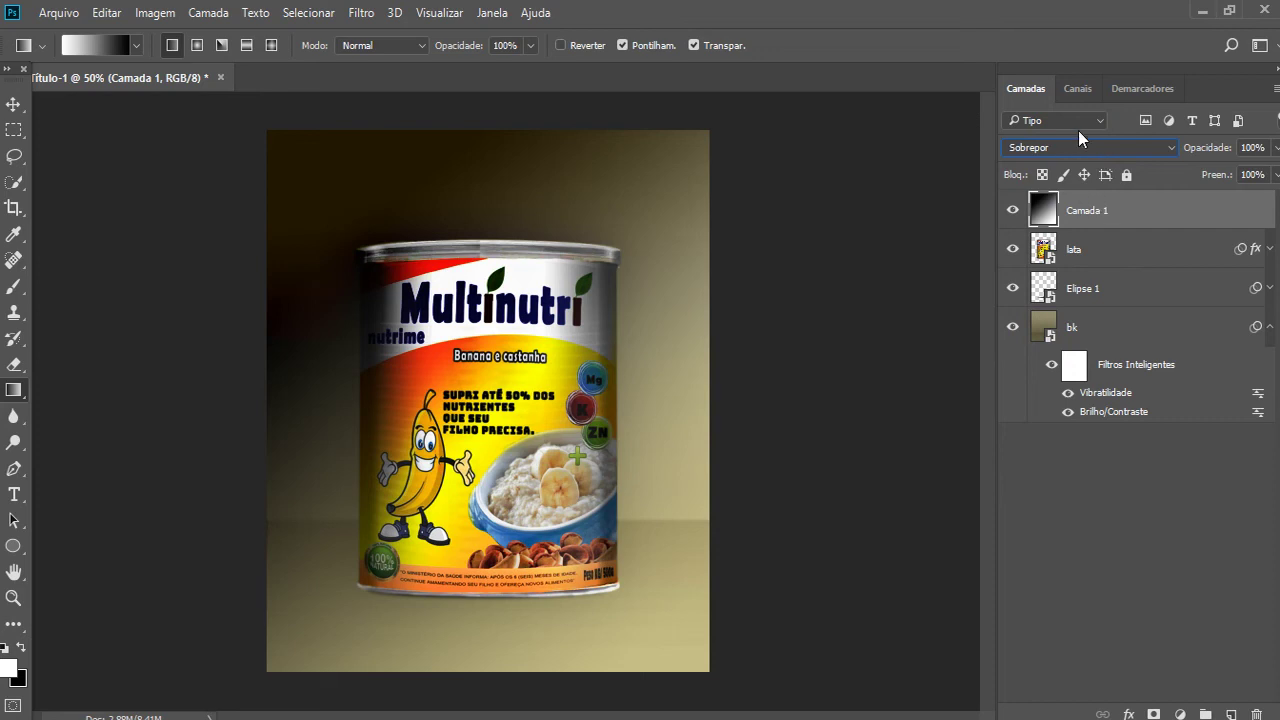
left_click(1100, 147)
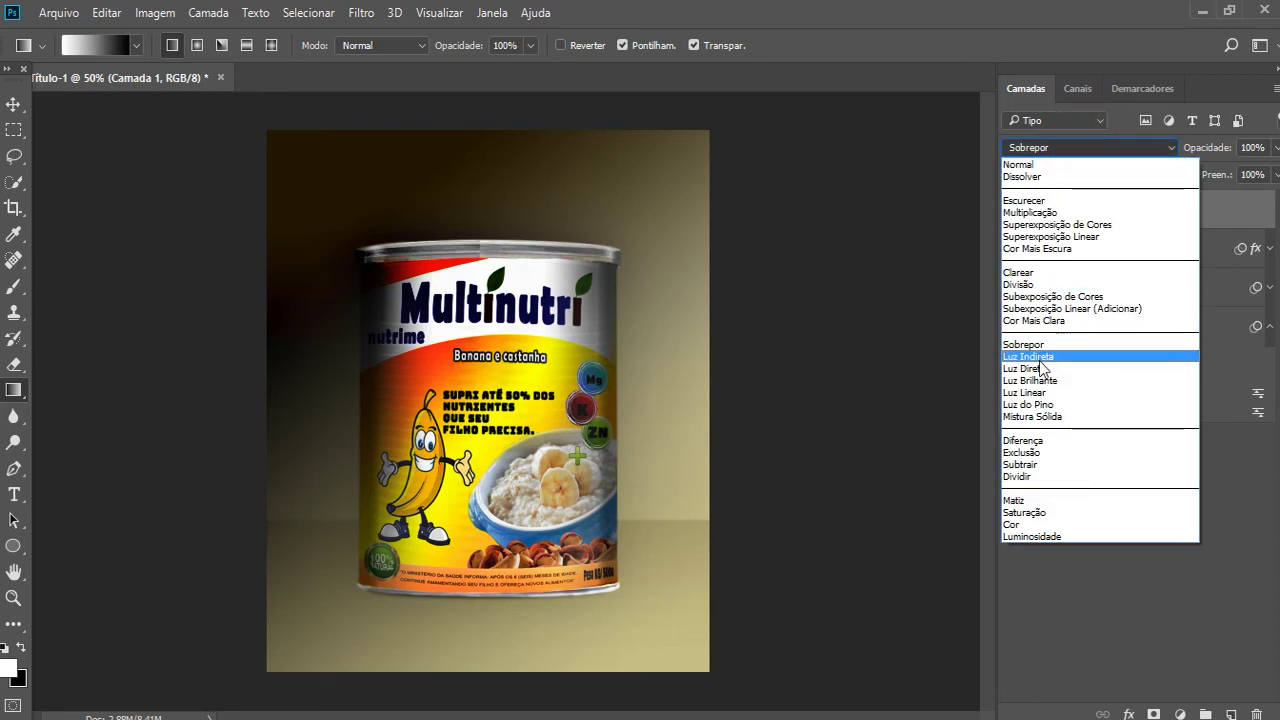
left_click(1041, 358)
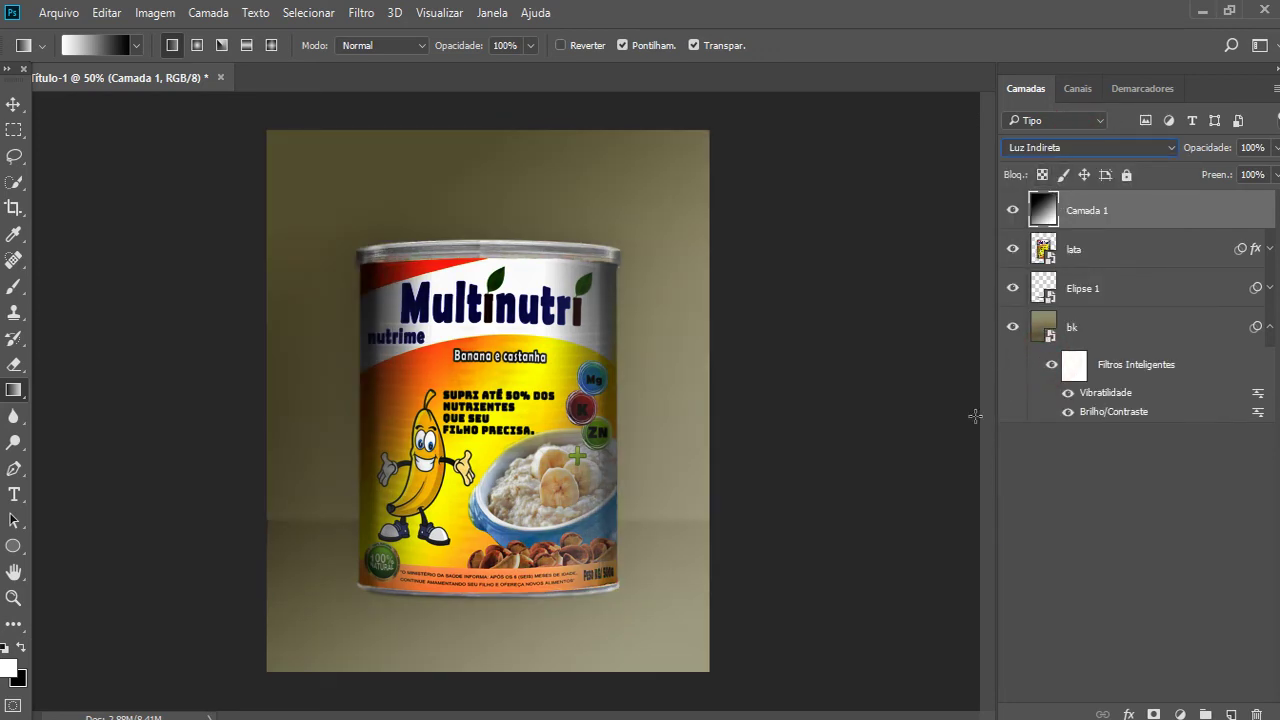
left_click(1075, 147)
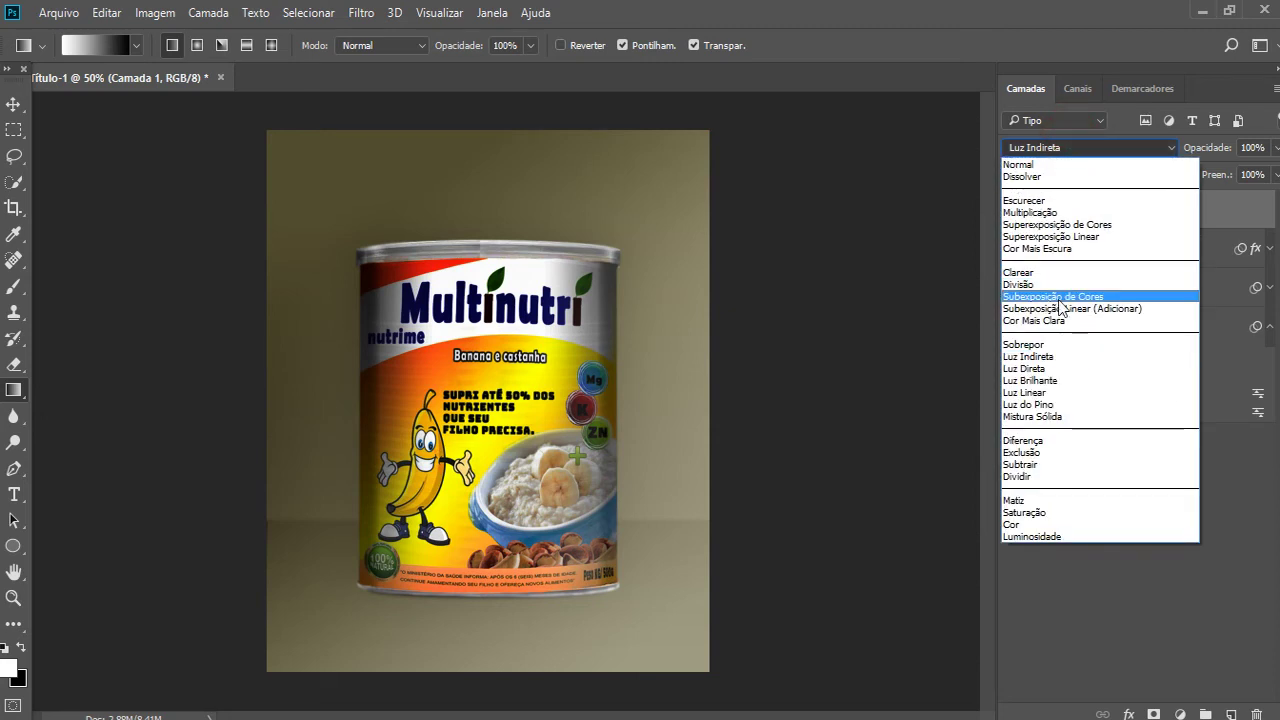
left_click(1022, 368)
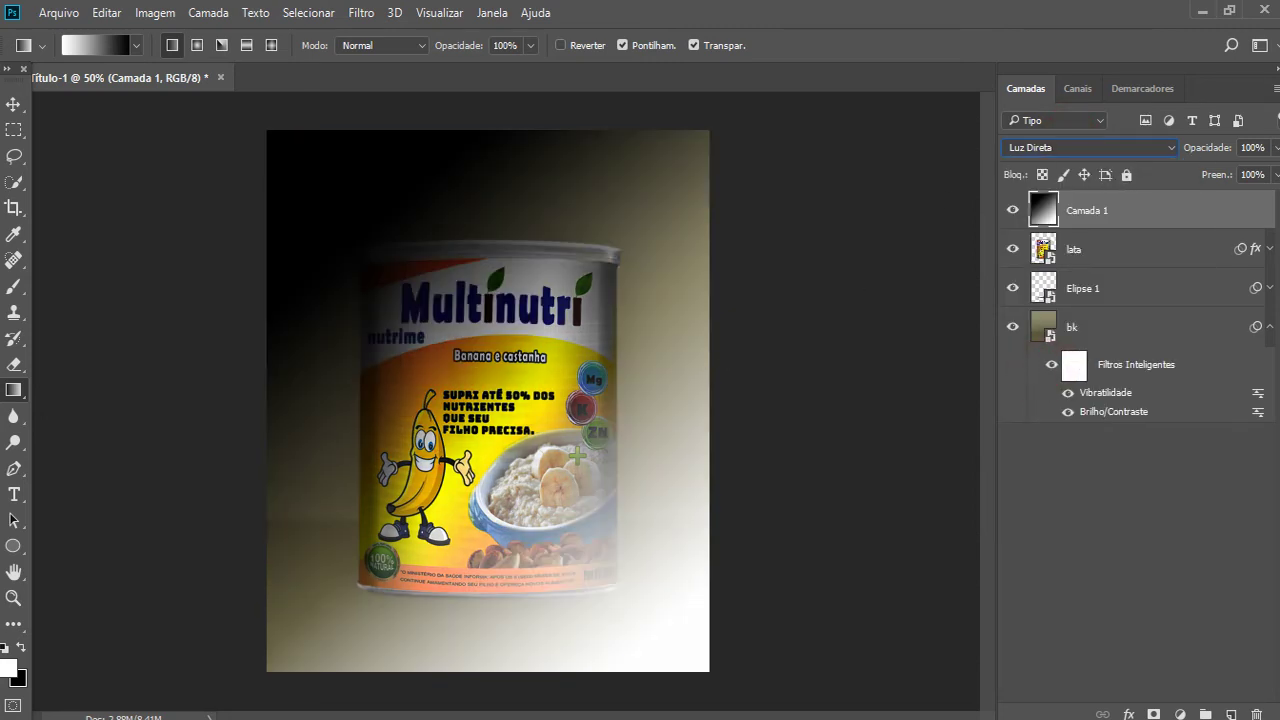
- Set Camada 1's opacity to 47% while trying the Multiplicação, Clarear and Matiz blends
left_click(1276, 147)
mouse_move(1274, 171)
left_mouse_down()
mouse_move(1218, 171)
mouse_move(1228, 180)
mouse_move(1214, 168)
left_mouse_up()
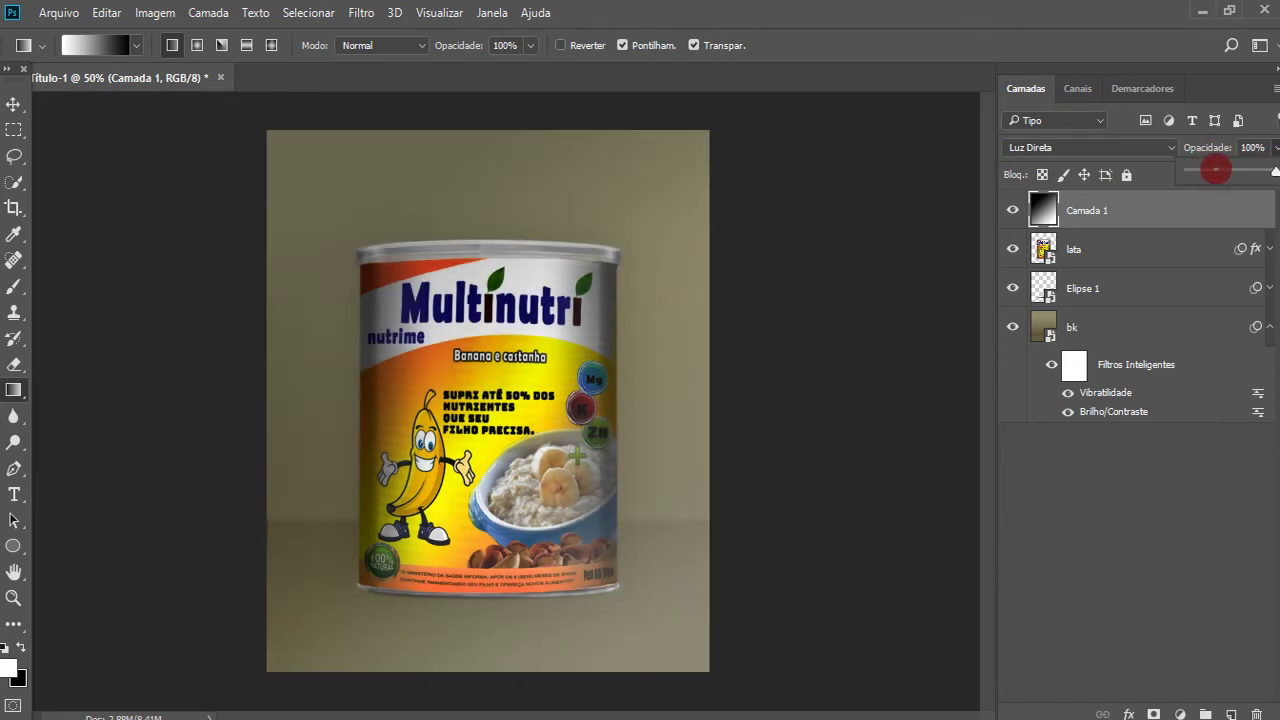
left_click(1020, 145)
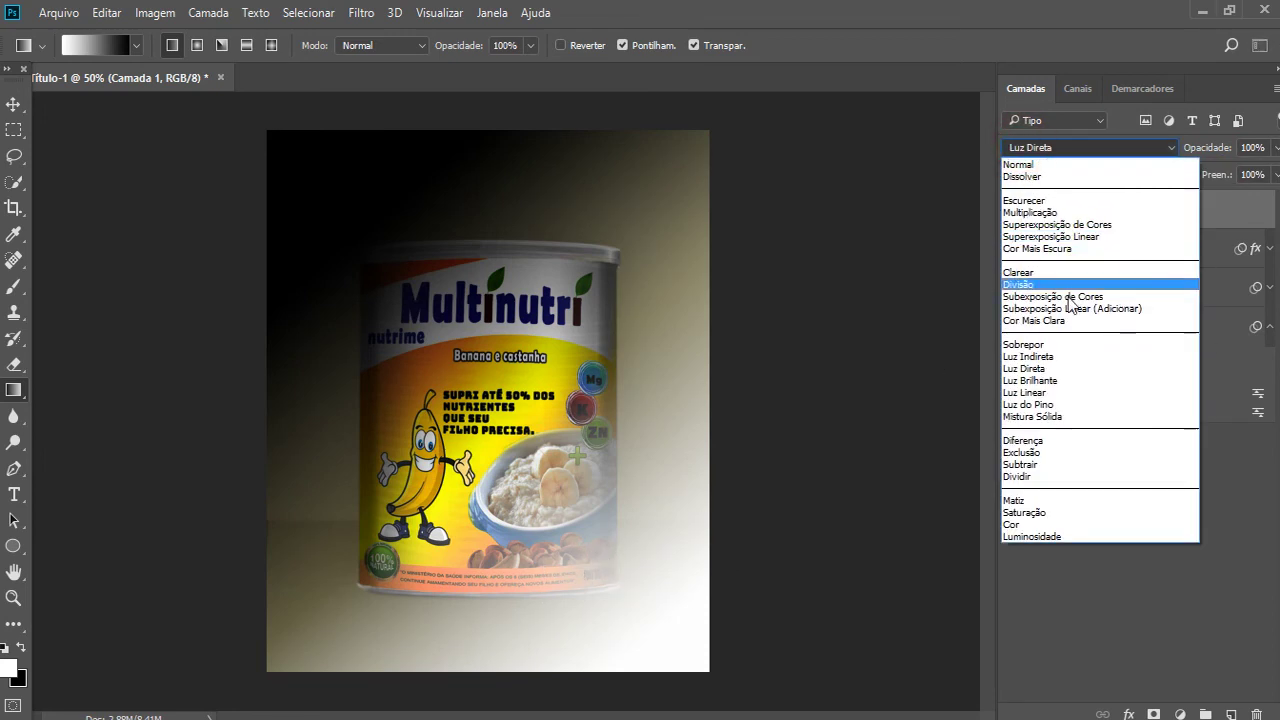
left_click(1030, 212)
left_click(1276, 147)
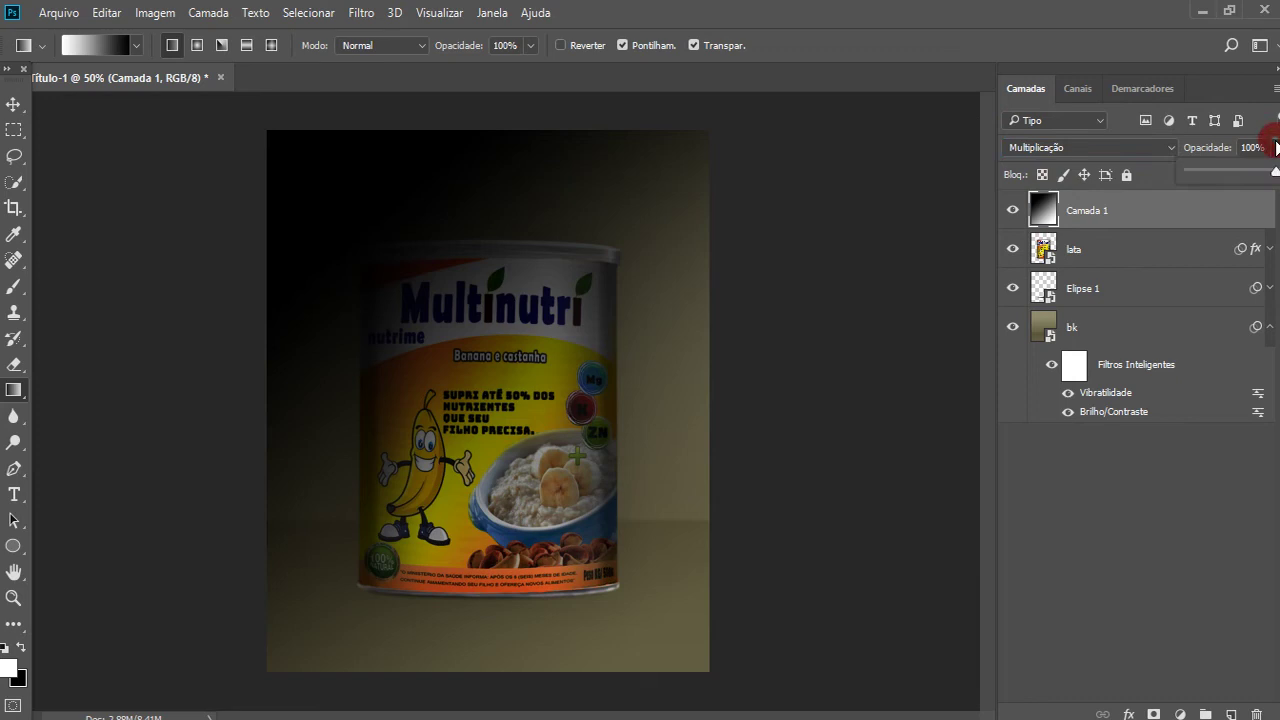
mouse_move(1272, 170)
left_mouse_down()
mouse_move(1215, 171)
mouse_move(1230, 175)
left_mouse_up()
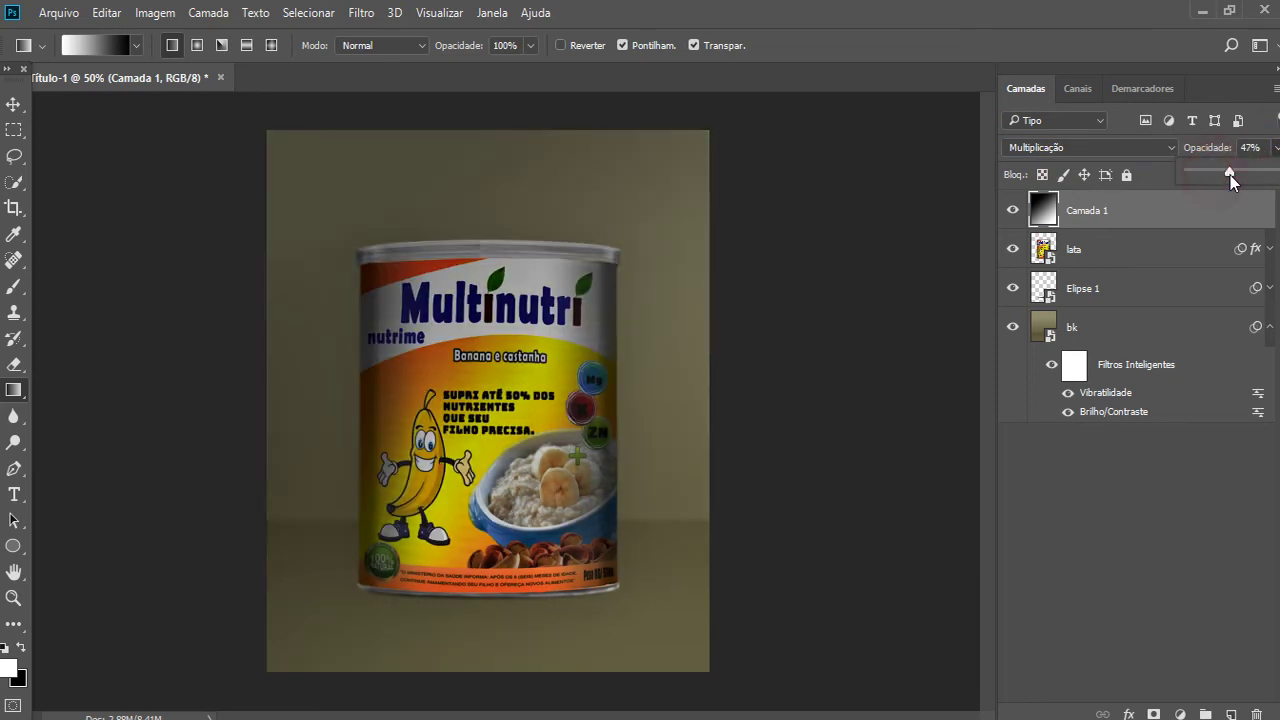
left_click(1075, 148)
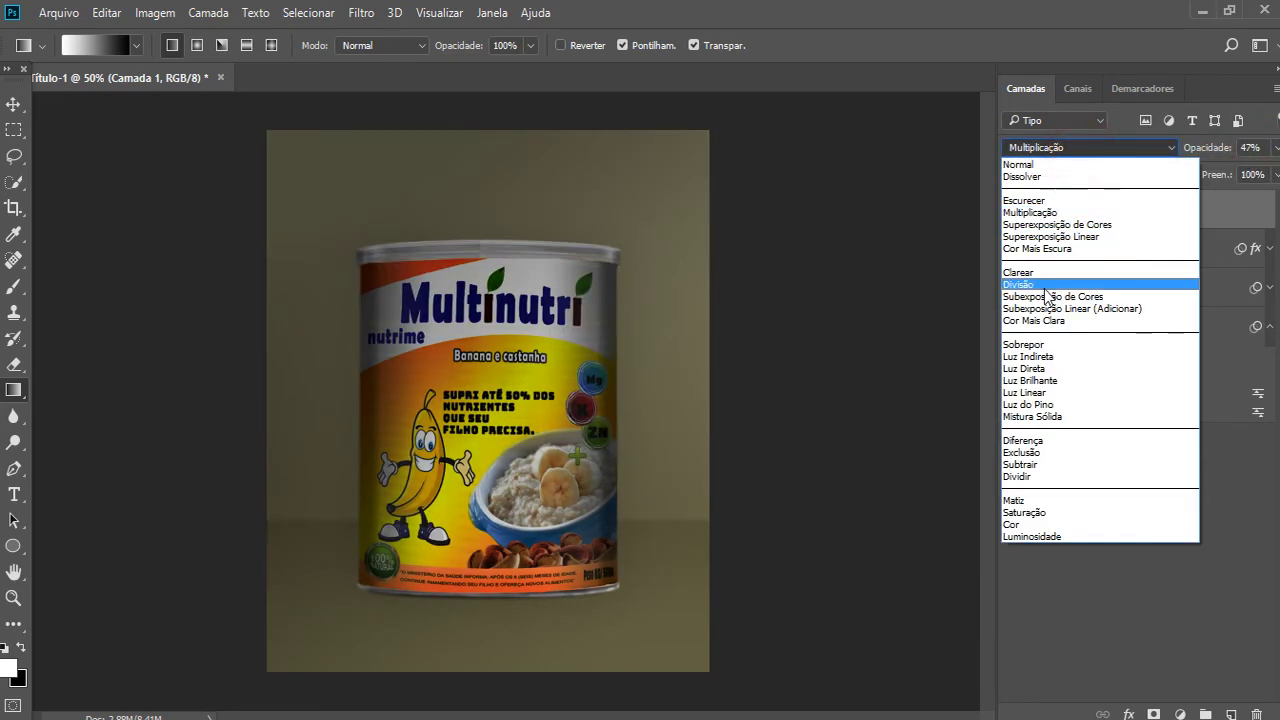
left_click(1030, 277)
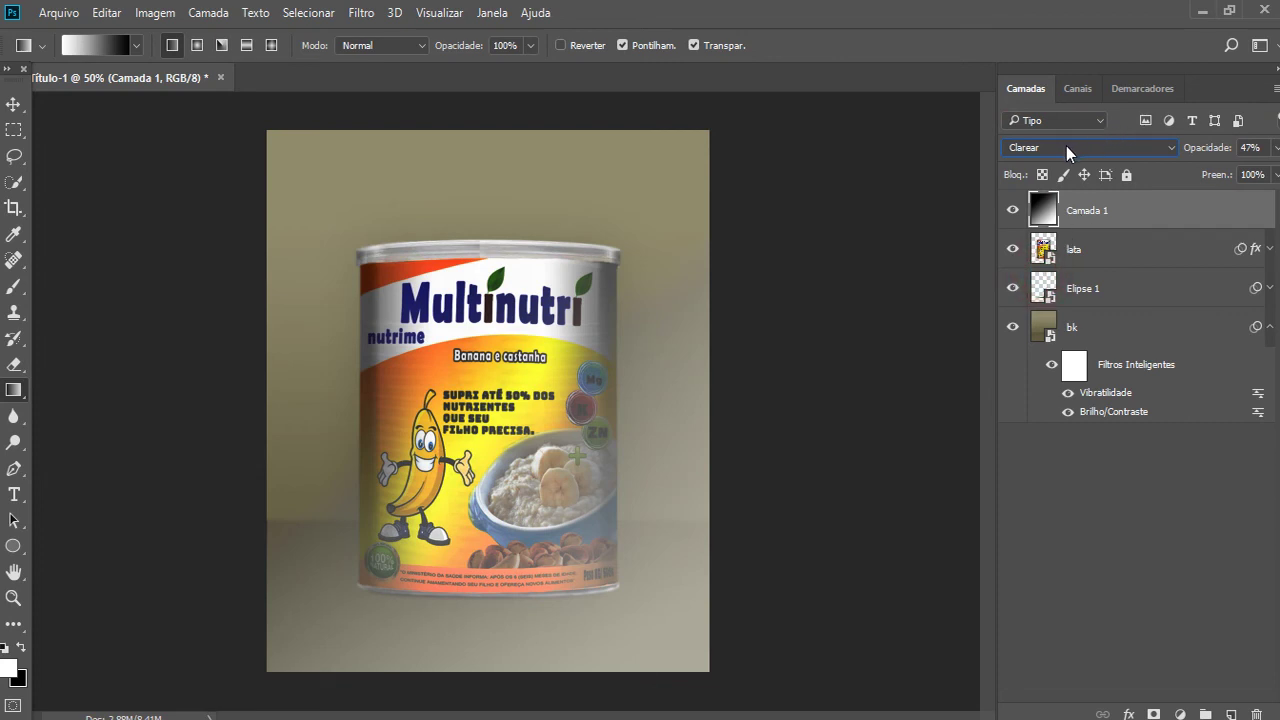
left_click(1066, 148)
left_click(1062, 217)
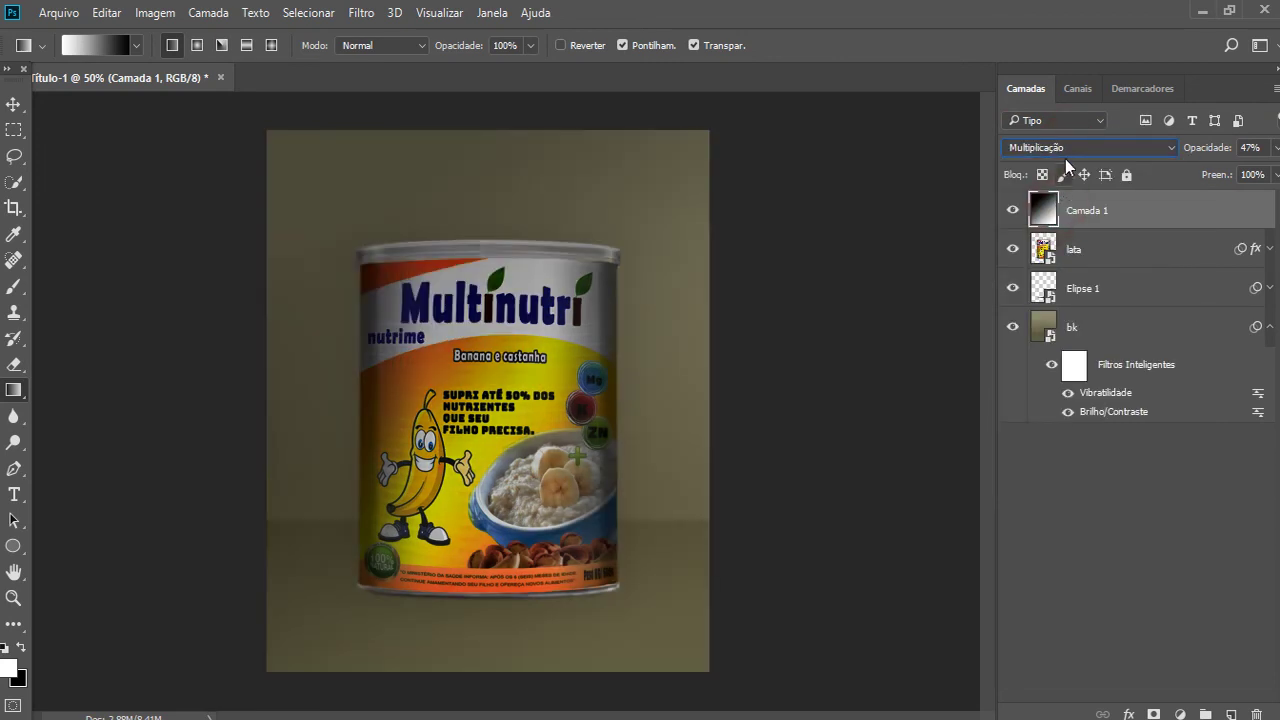
left_click(1054, 150)
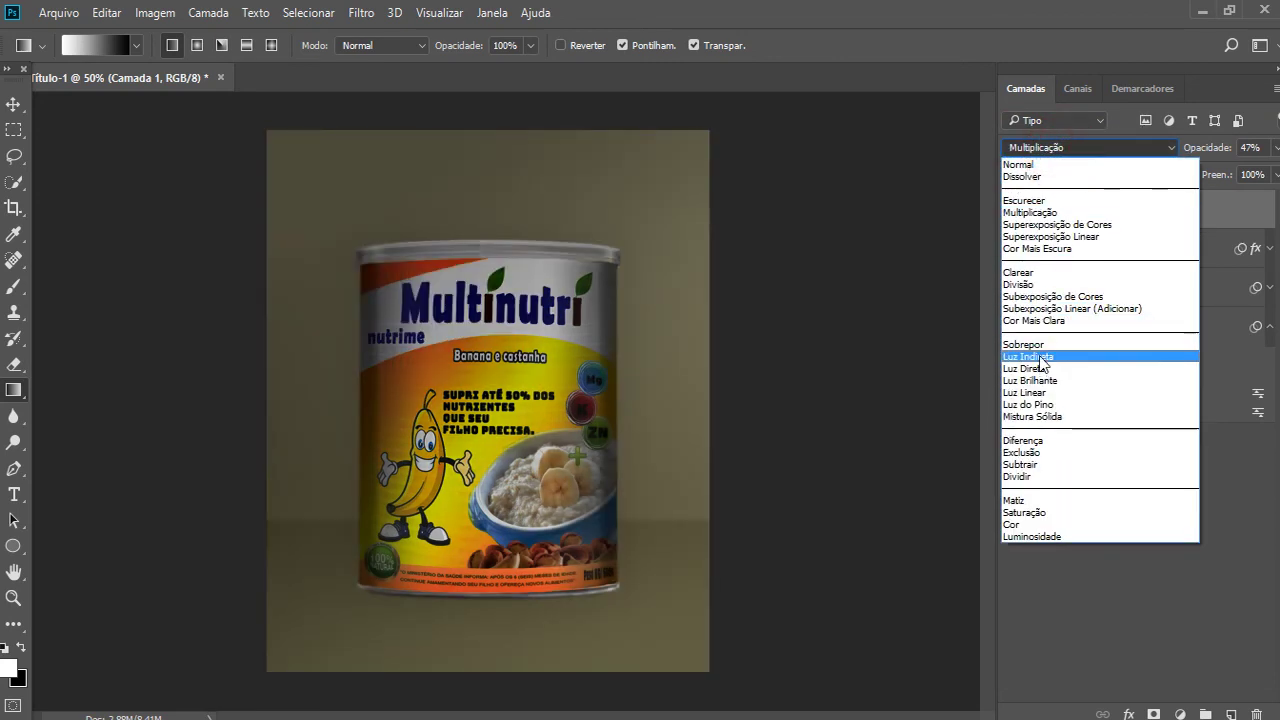
left_click(1036, 500)
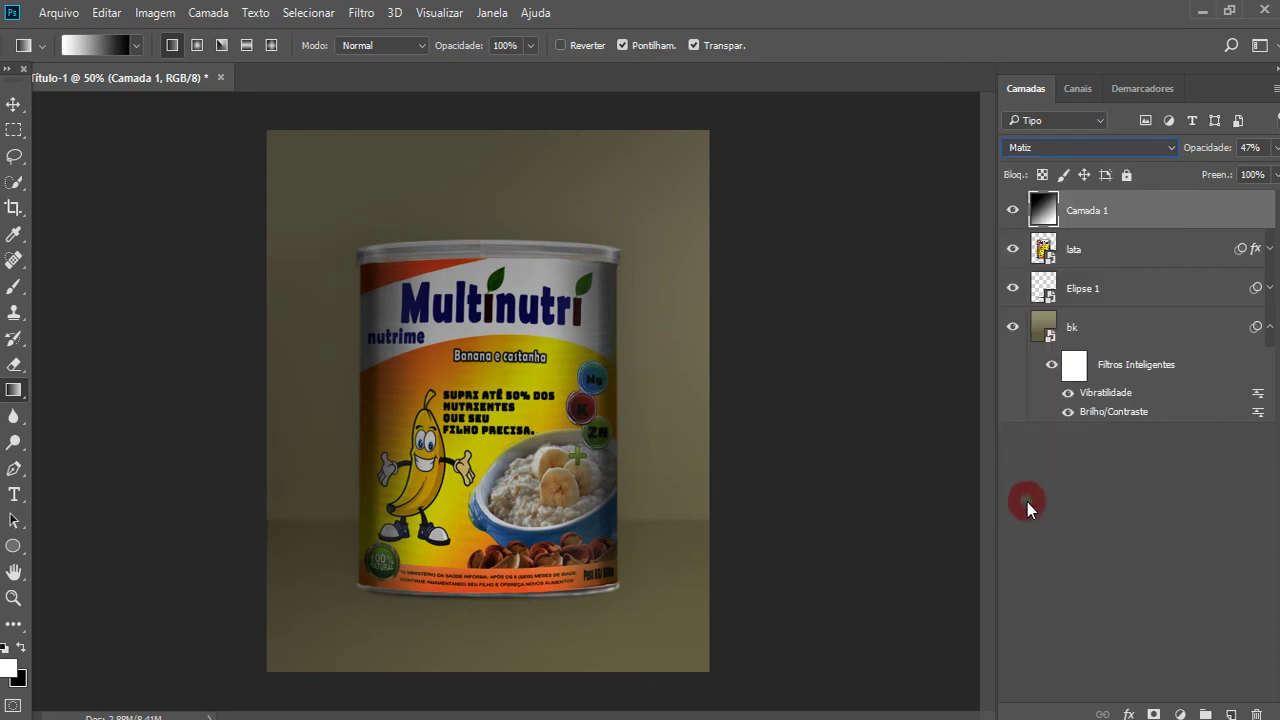
- Try the Cor blend, then set Camada 1 to Luminosidade
left_click(1068, 147)
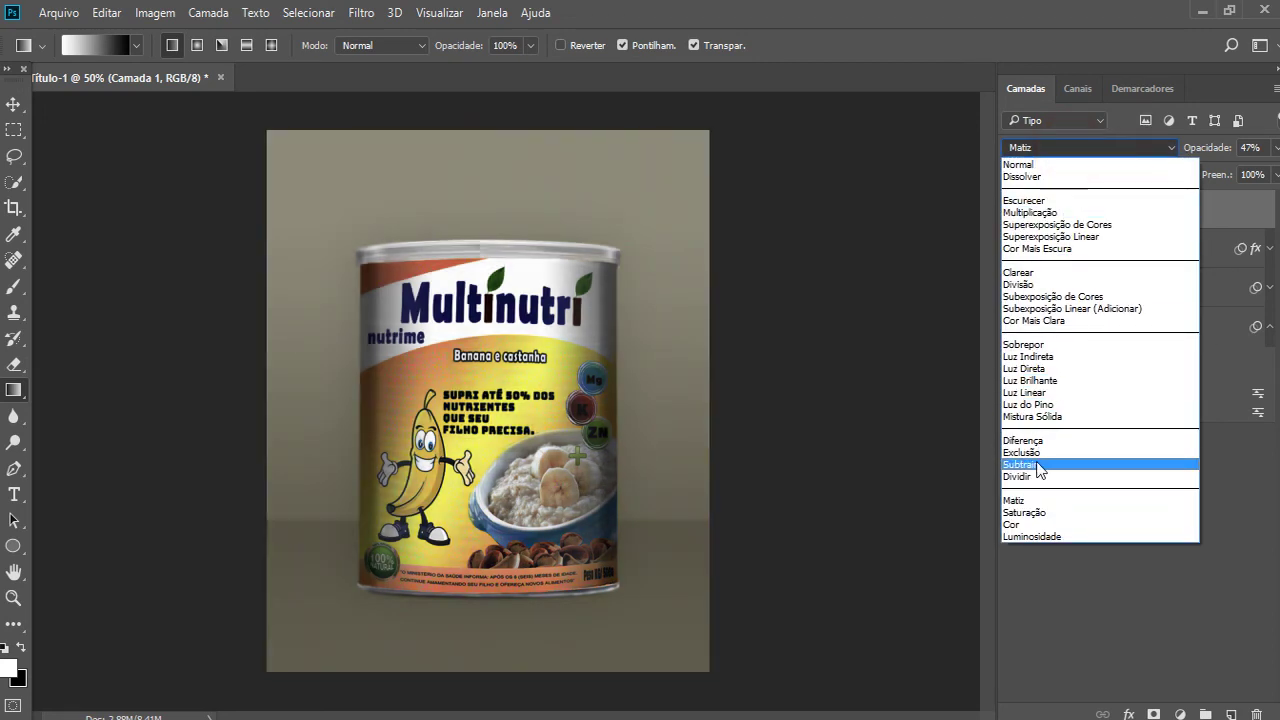
left_click(1032, 525)
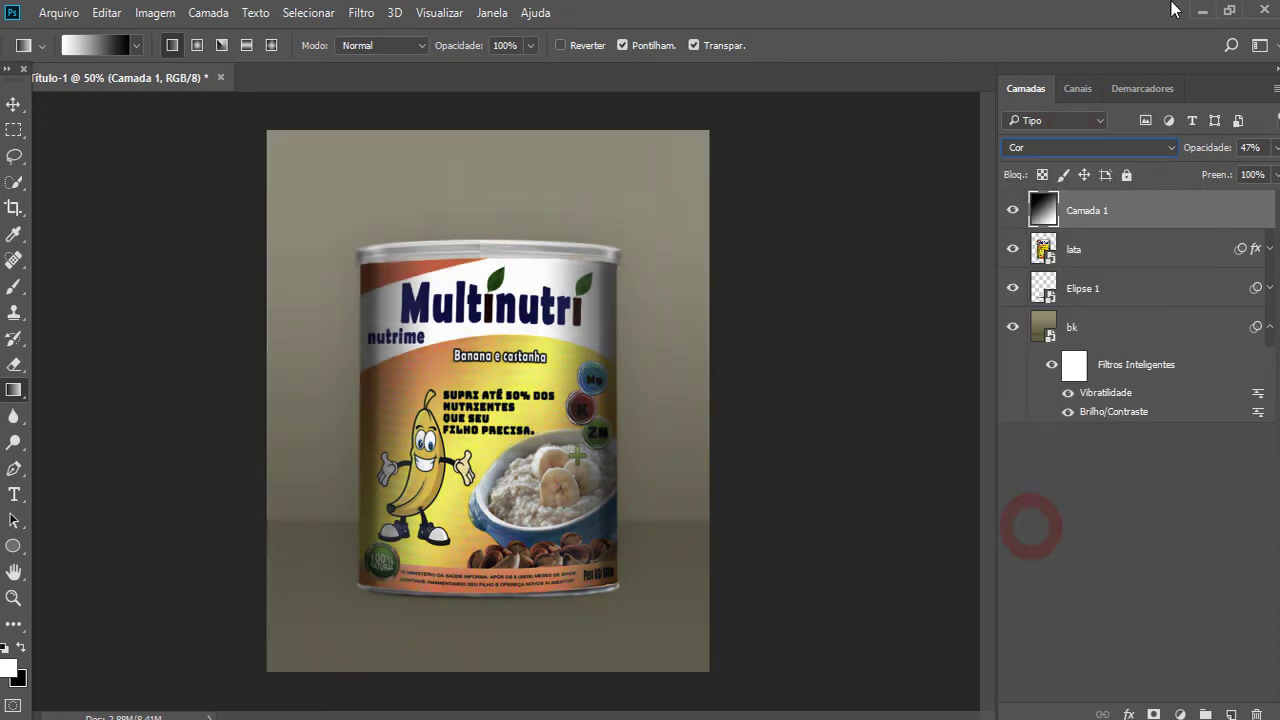
left_click(1052, 148)
left_click(1042, 530)
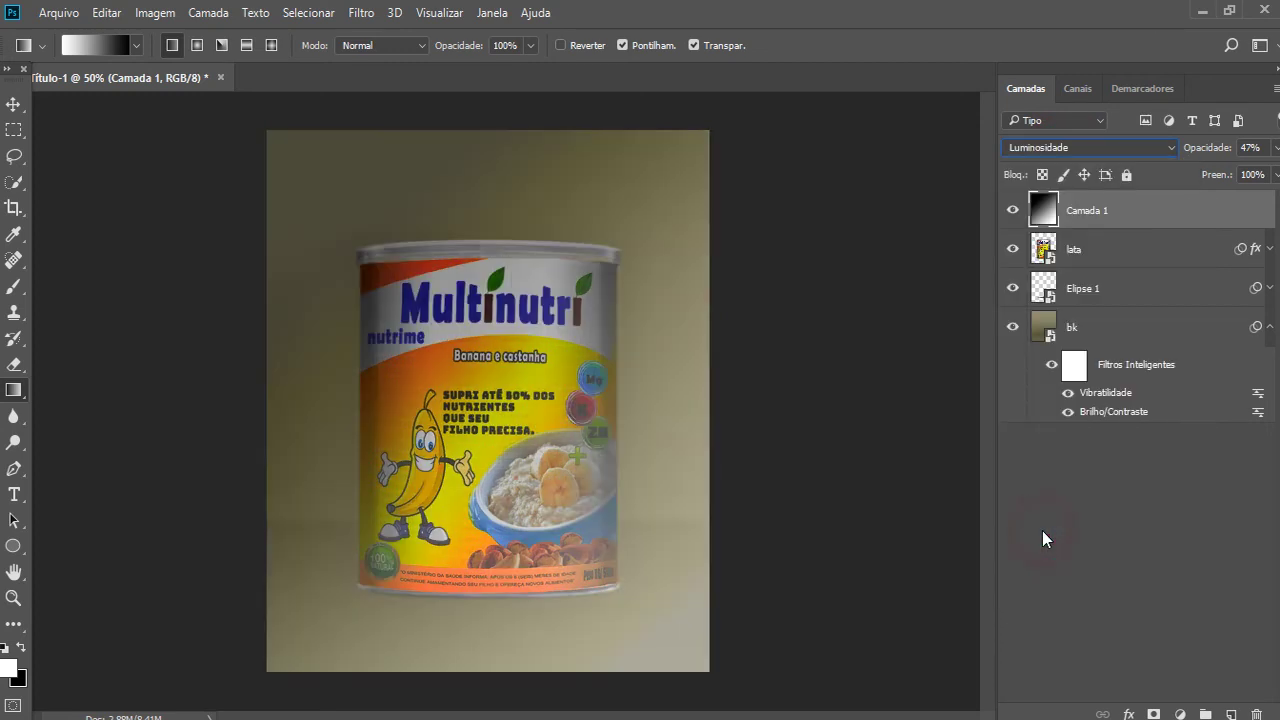
left_click(1275, 175)
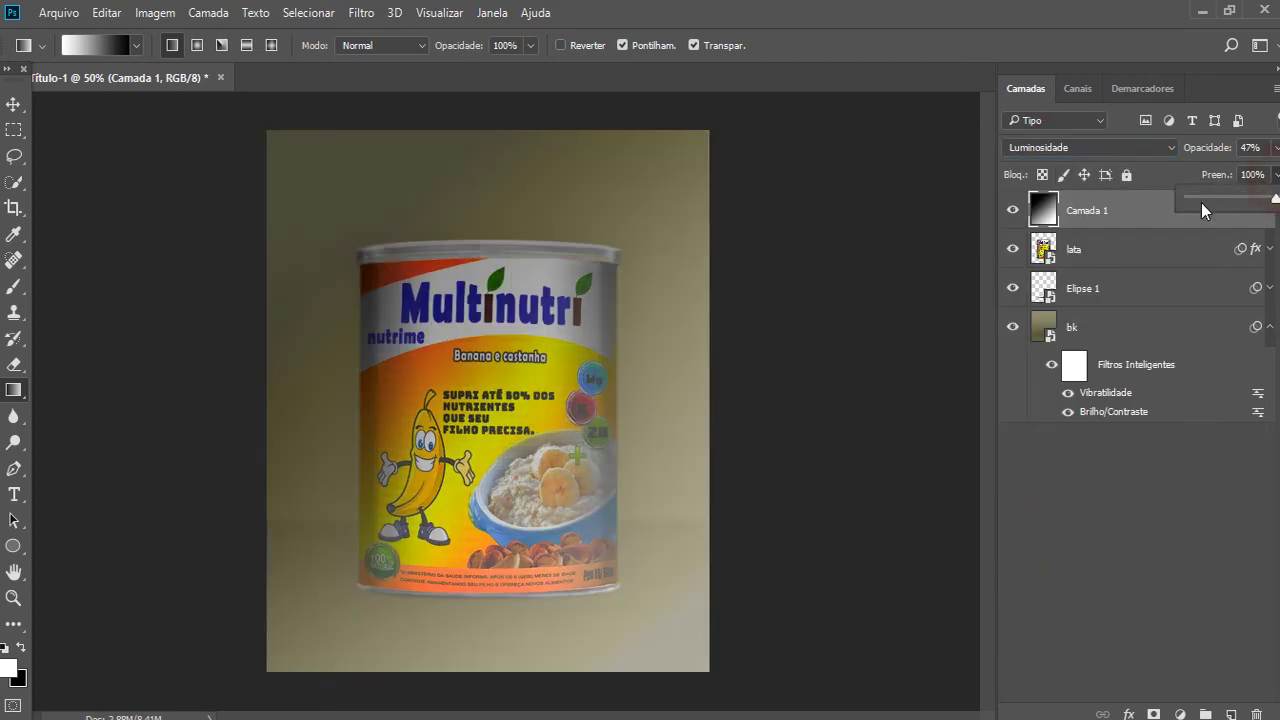
- Set Camada 1's opacity to 100% and reduce its fill to about 11%
left_click_drag(1201, 205, 1180, 200)
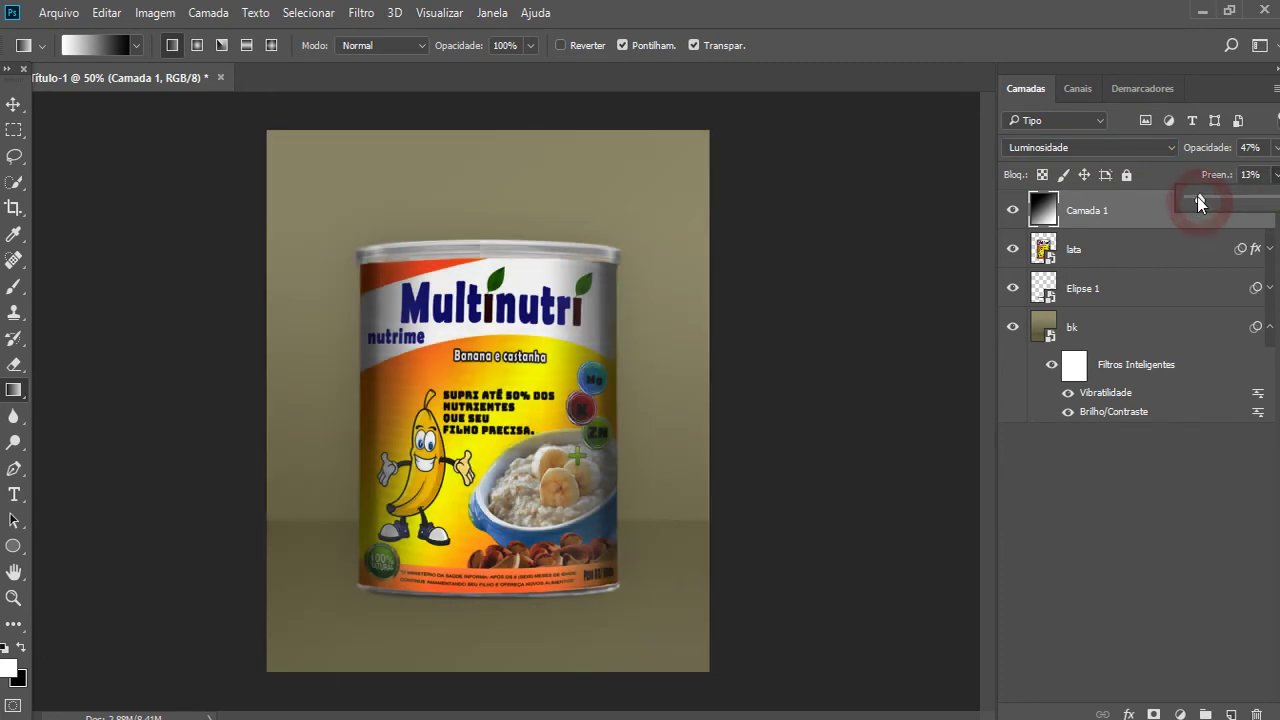
left_click(1276, 147)
left_click_drag(1227, 170, 1272, 171)
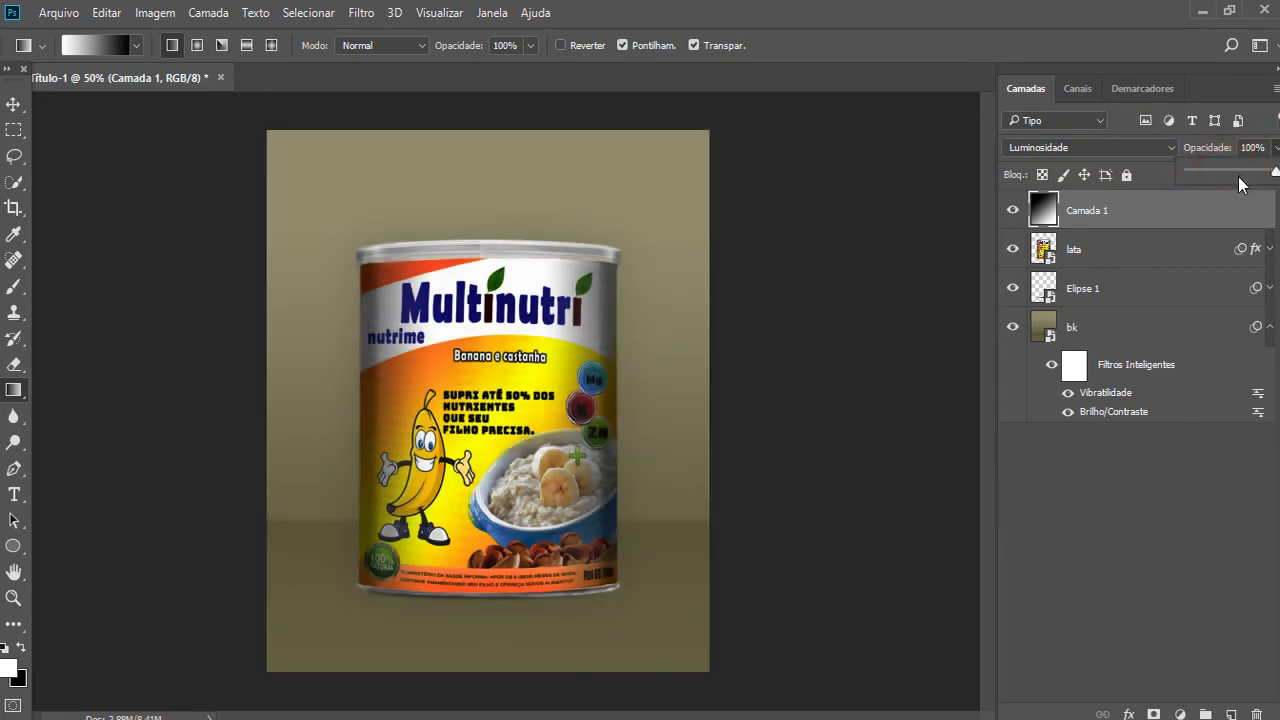
left_click(1245, 85)
left_click(1275, 175)
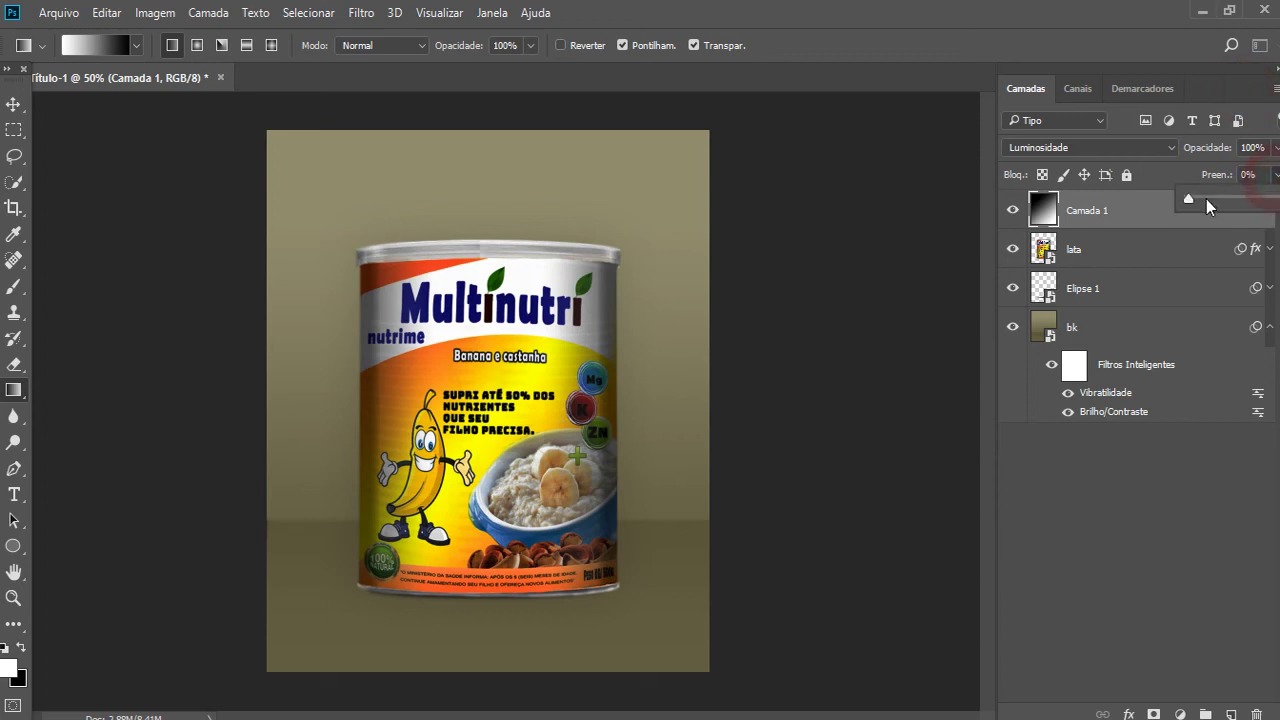
left_click_drag(1191, 200, 1212, 206)
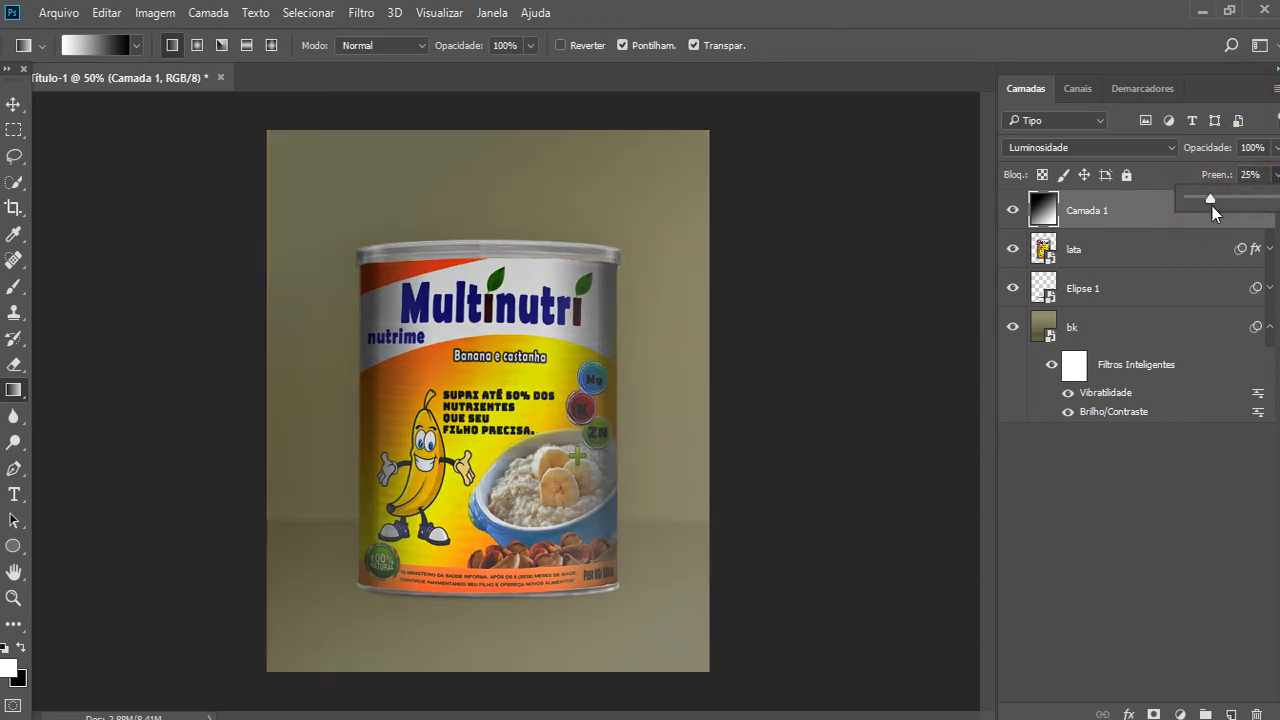
left_click_drag(1204, 208, 1204, 200)
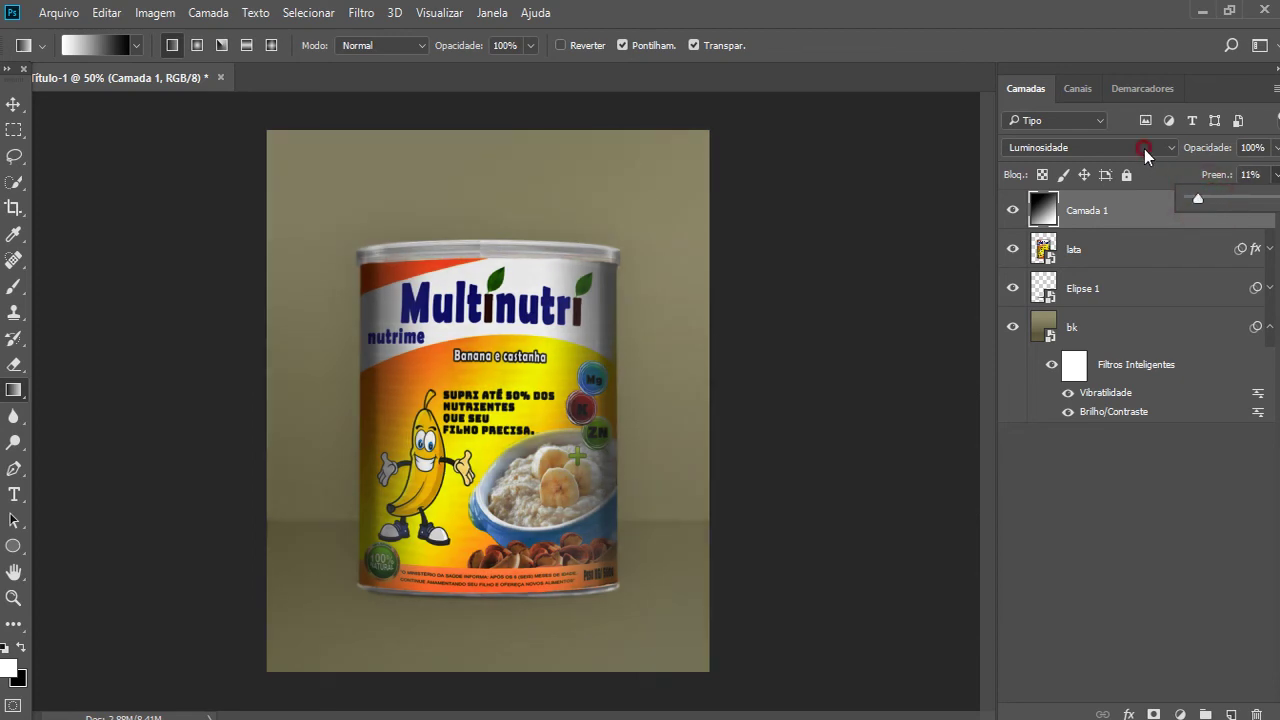
- Try Multiplicação, then settle Camada 1 on the Clarear blend and zoom out
left_click(1050, 147)
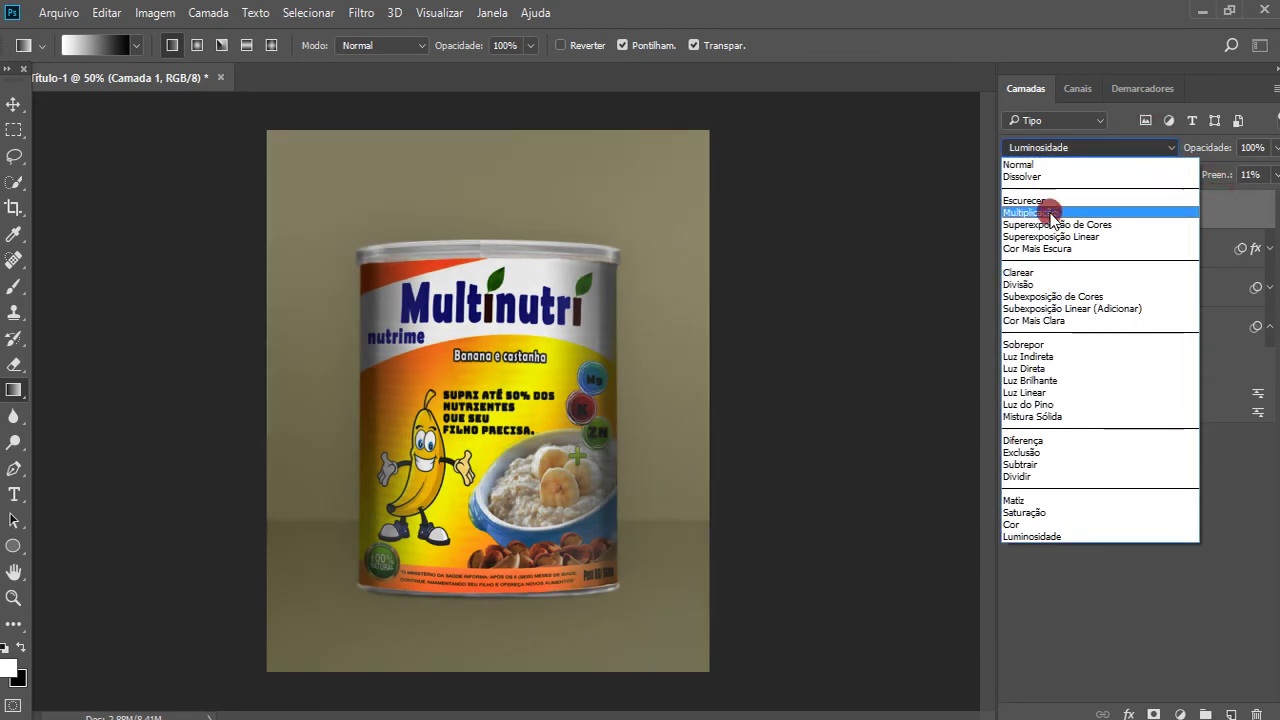
left_click(1048, 212)
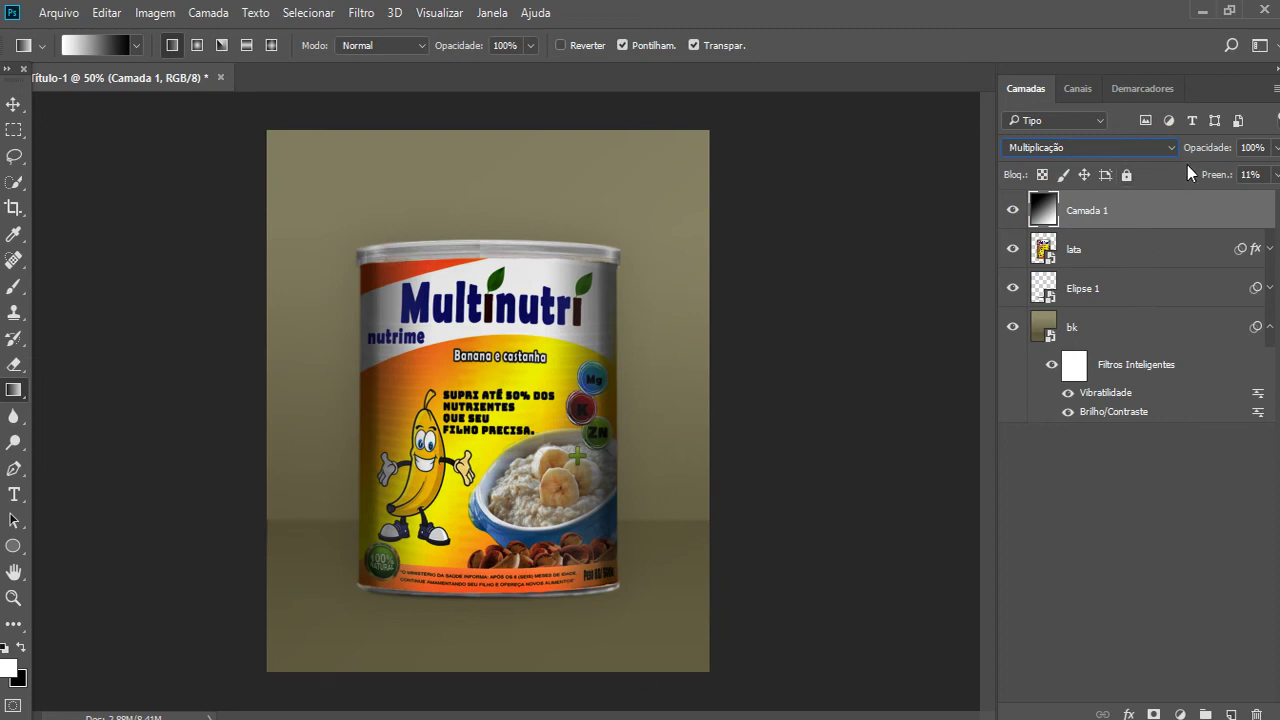
left_click(1090, 147)
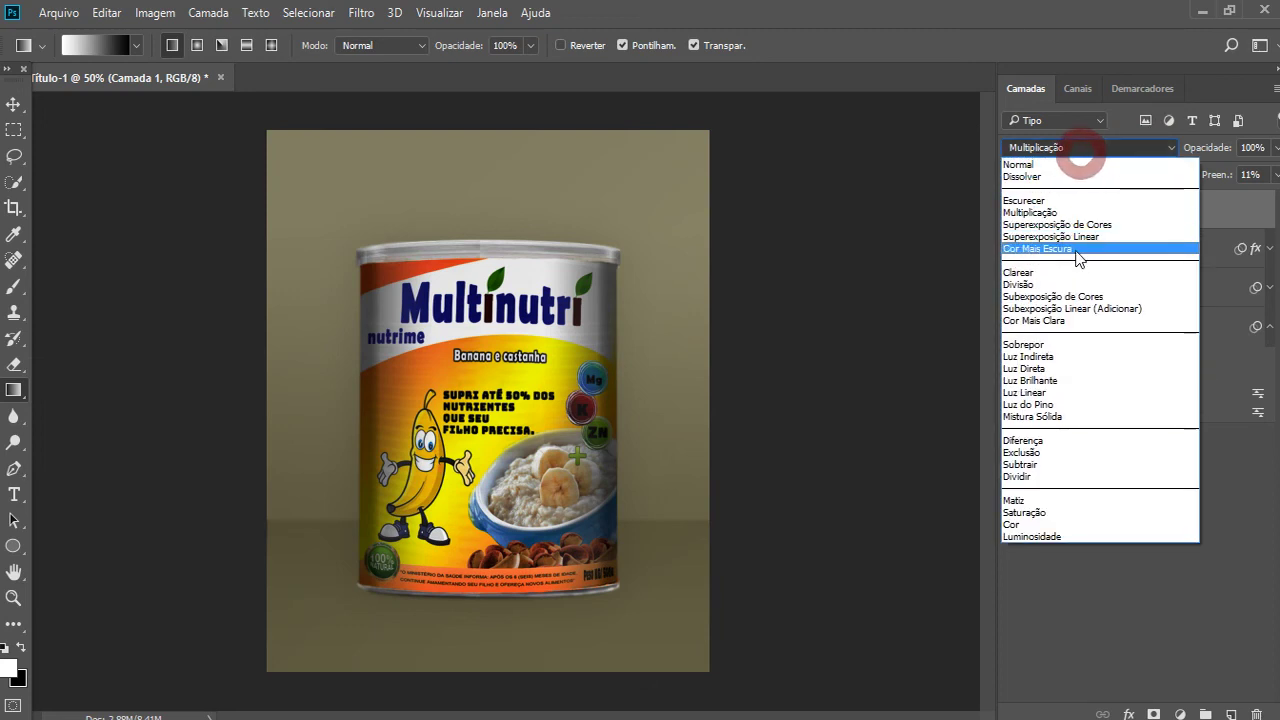
left_click(1035, 272)
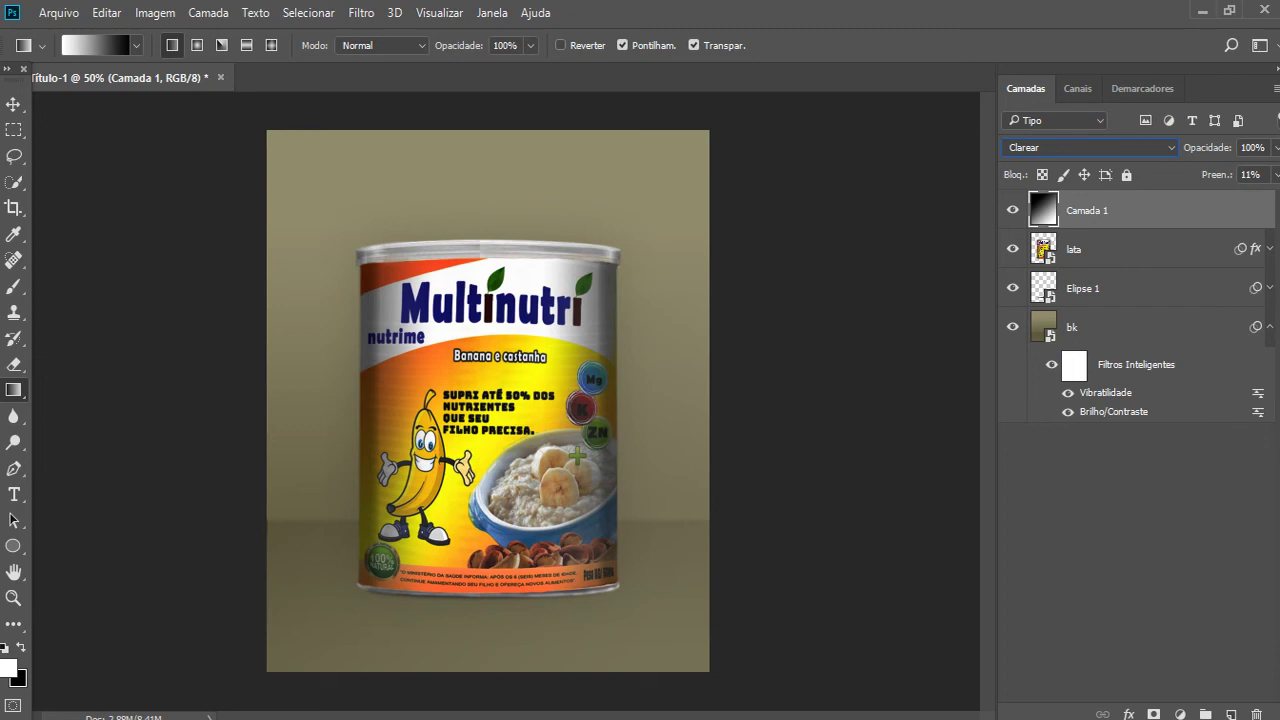
key("ctrl+minus")
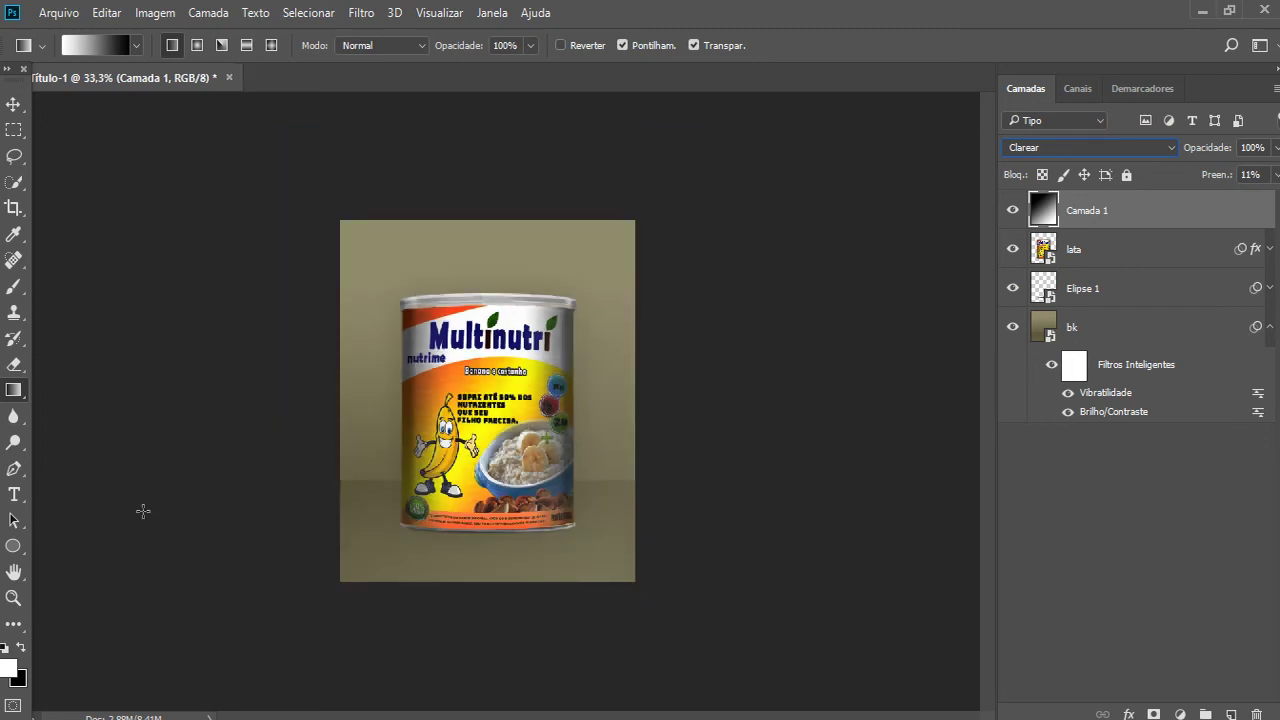
- Try Brilho/Contraste brightness and contrast slider changes on Camada 1 and confirm
left_click(155, 12)
mouse_move(166, 63)
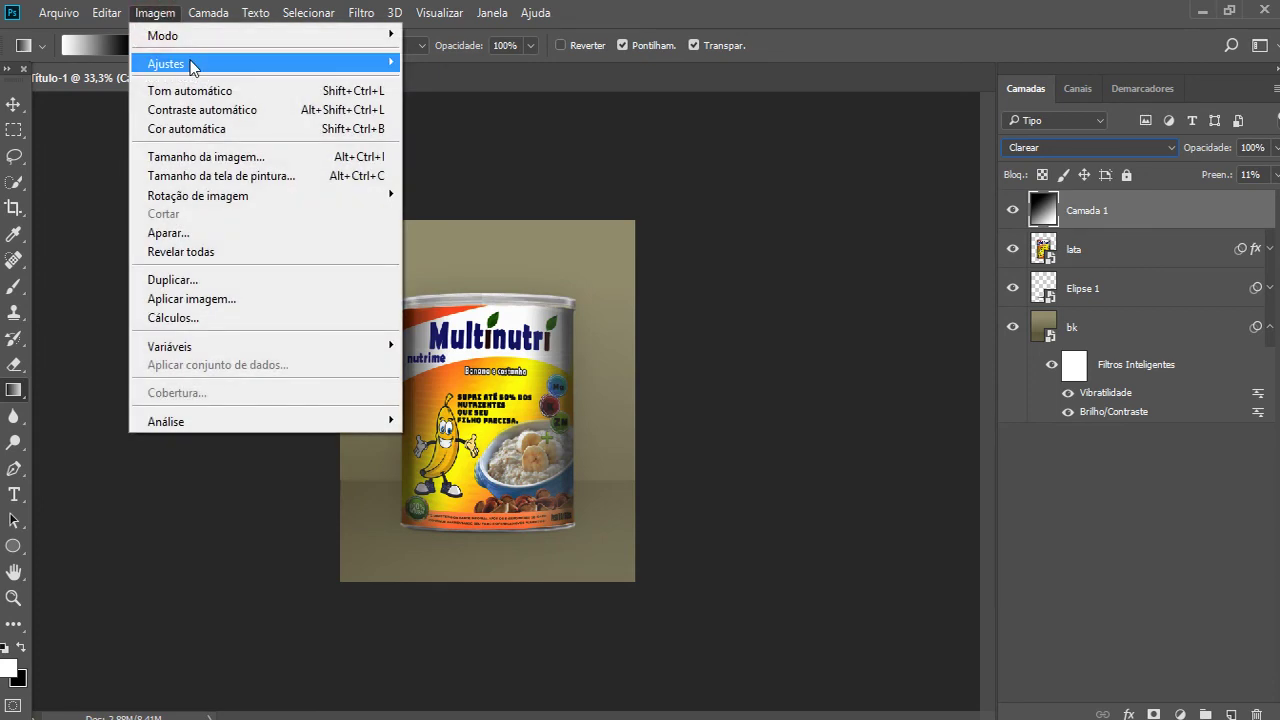
left_click(417, 63)
left_click_drag(819, 351, 866, 352)
mouse_move(818, 306)
left_mouse_down()
mouse_move(729, 306)
mouse_move(860, 306)
mouse_move(866, 345)
mouse_move(802, 352)
left_mouse_up()
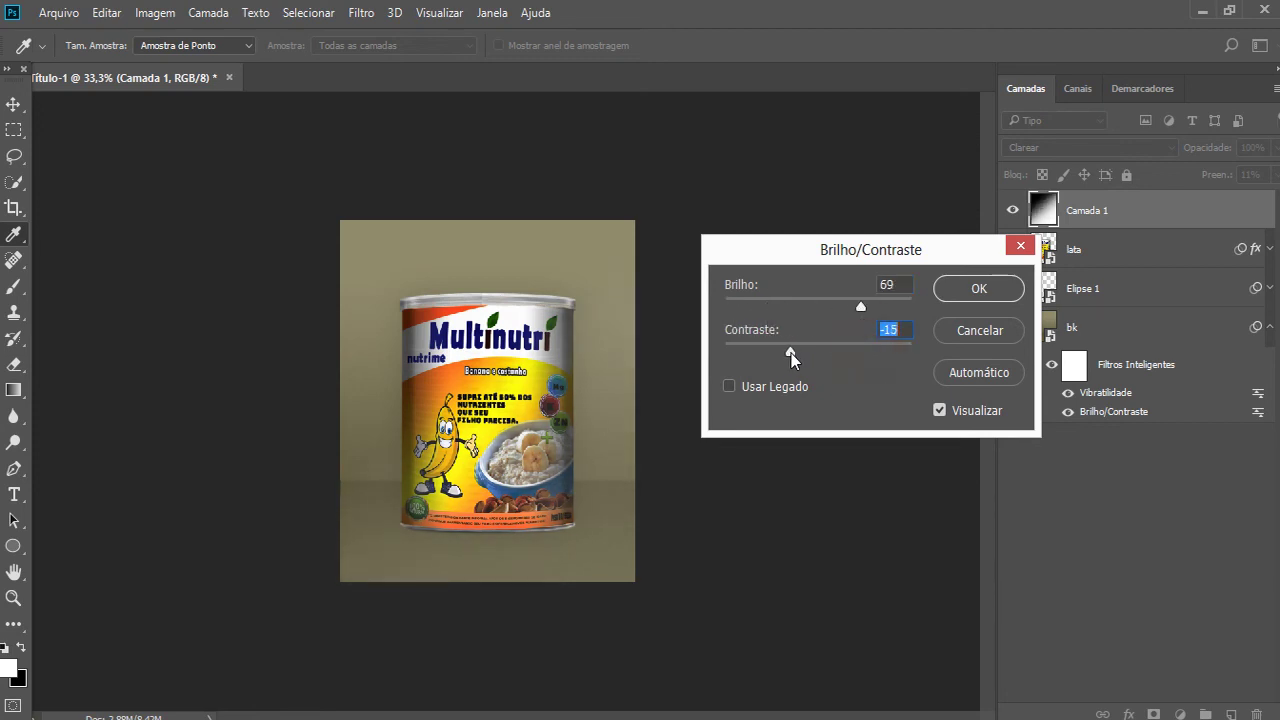
left_click(969, 287)
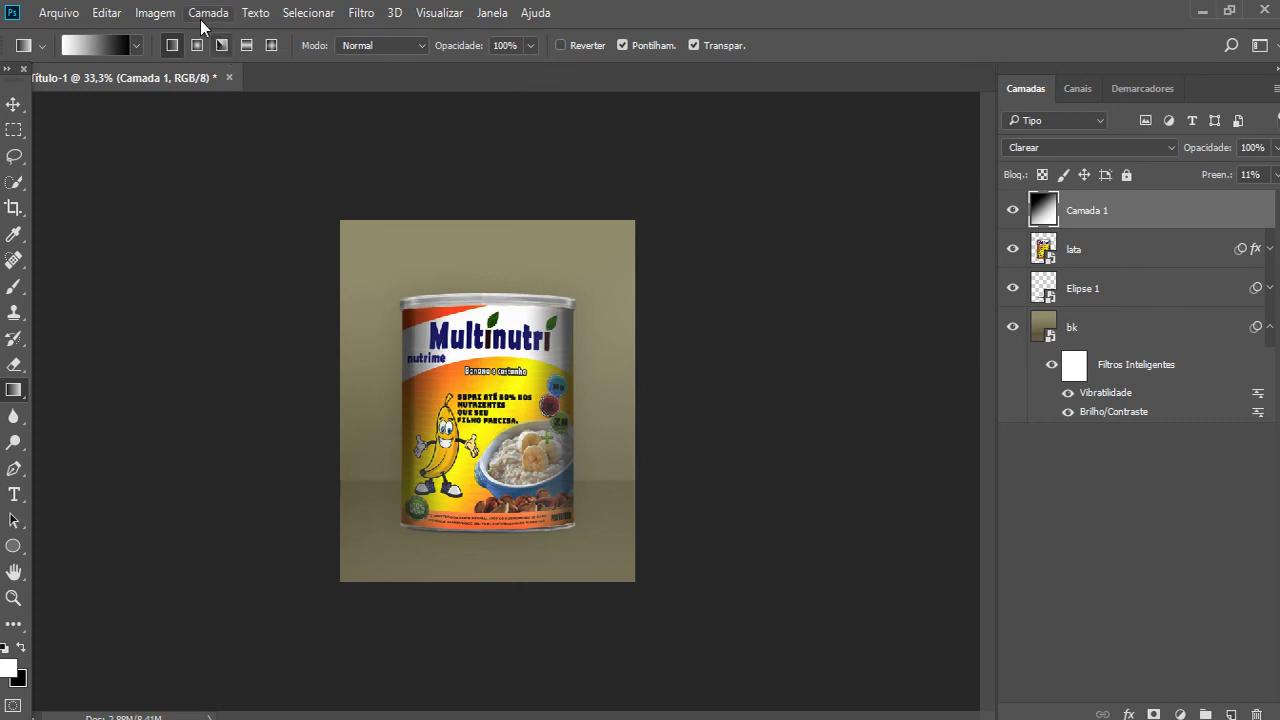
left_click(155, 12)
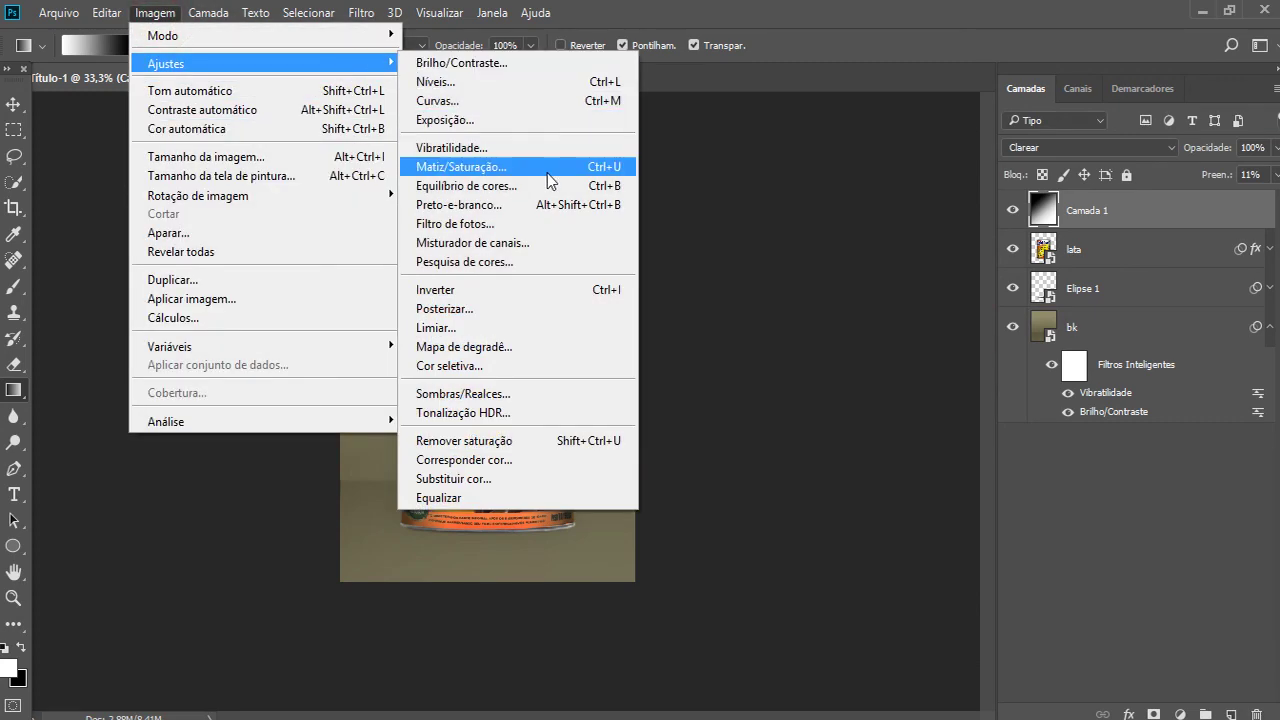
mouse_move(166, 63)
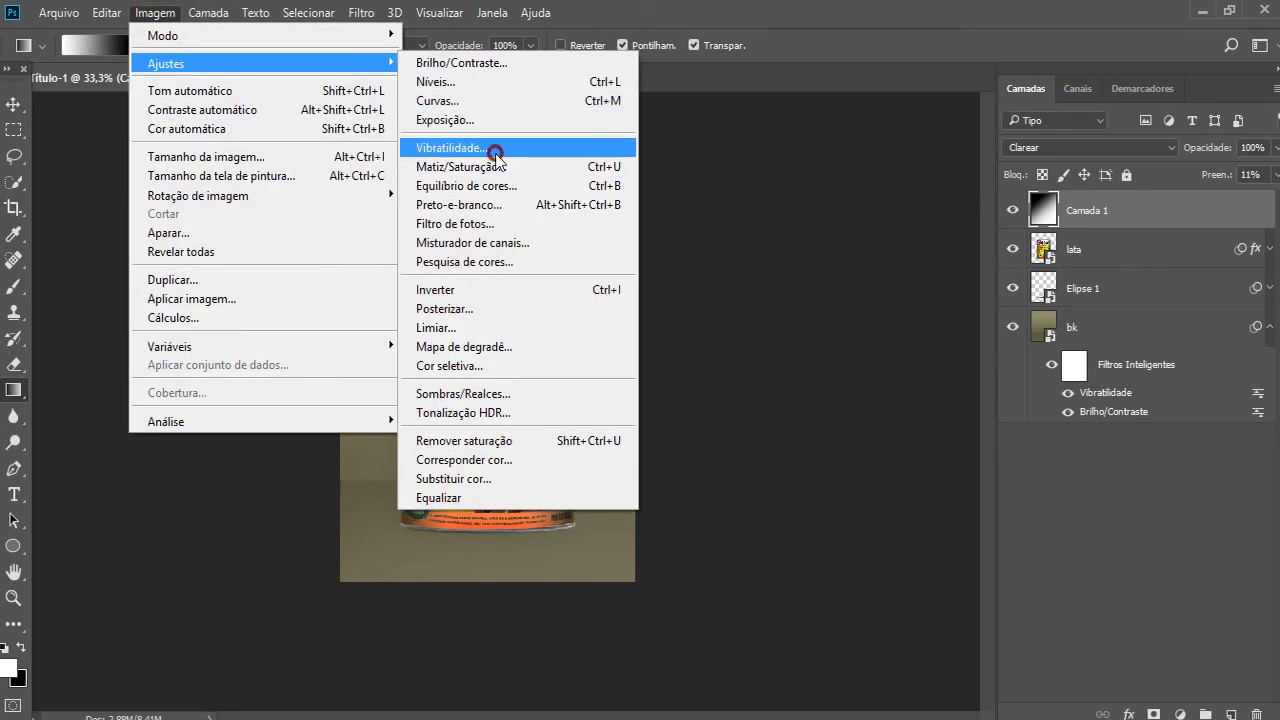
- Apply Vibratilidade to Camada 1 with vibrance -84 and saturation about -70
left_click(497, 148)
left_click_drag(726, 338, 783, 337)
left_click_drag(724, 288, 648, 283)
left_click_drag(784, 337, 661, 336)
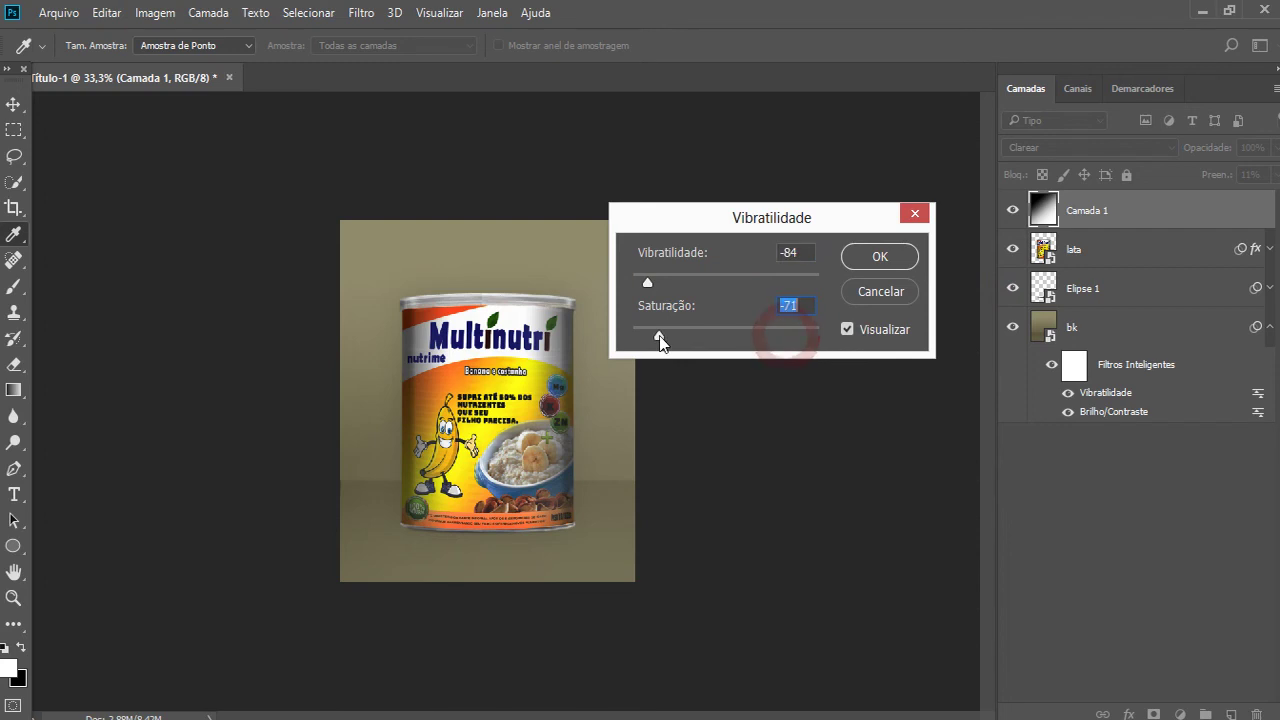
left_click(880, 291)
left_click(1125, 208)
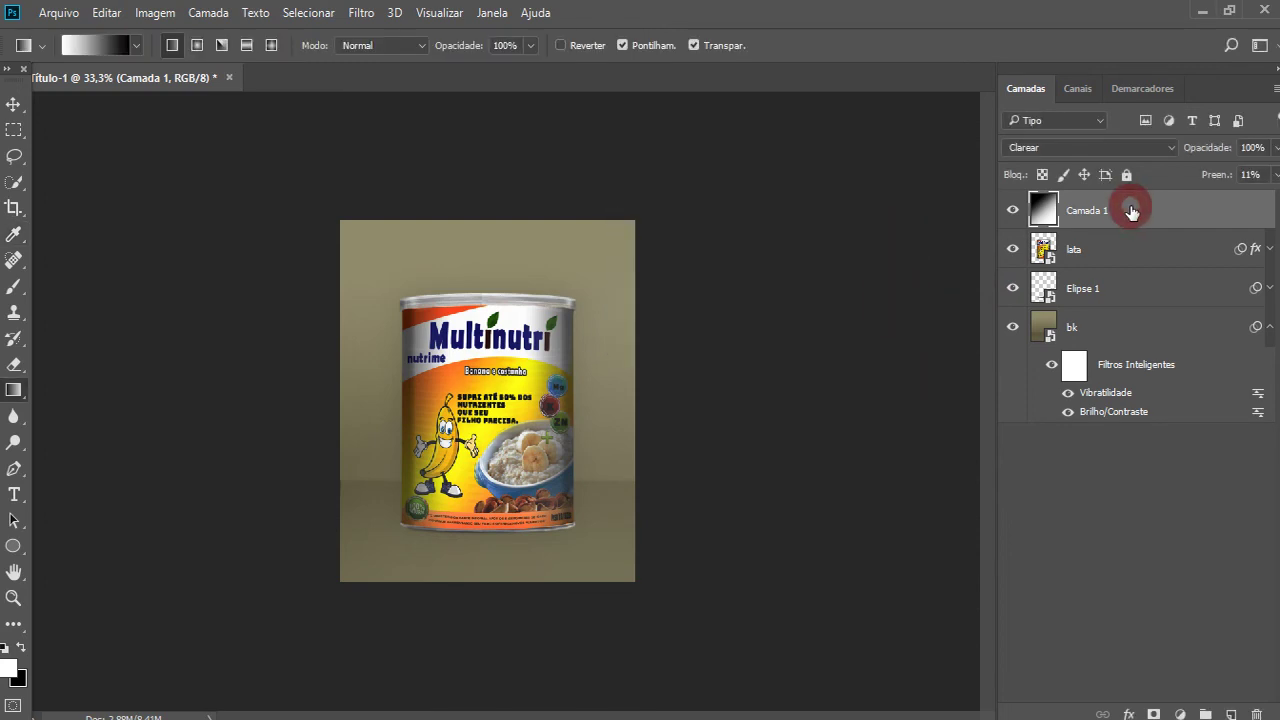
- Delete Camada 1 and brighten the can's midtones with a Curves adjustment
key("Delete")
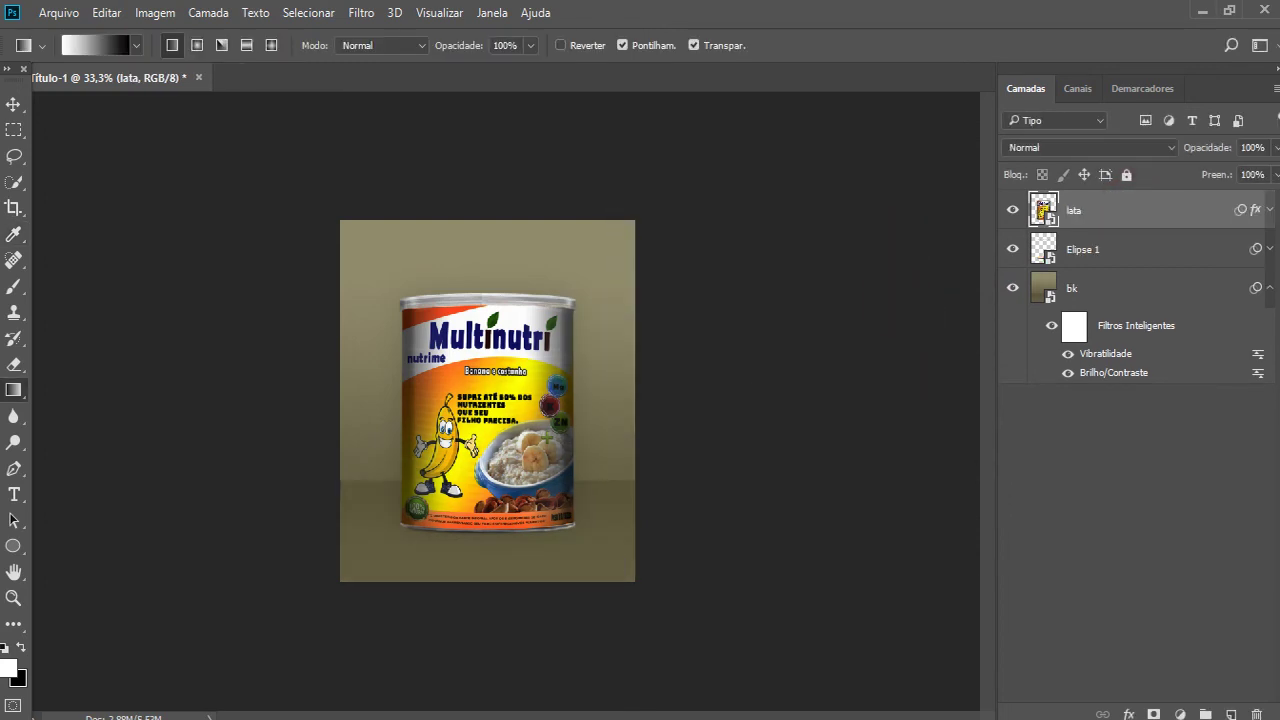
key("ctrl+plus")
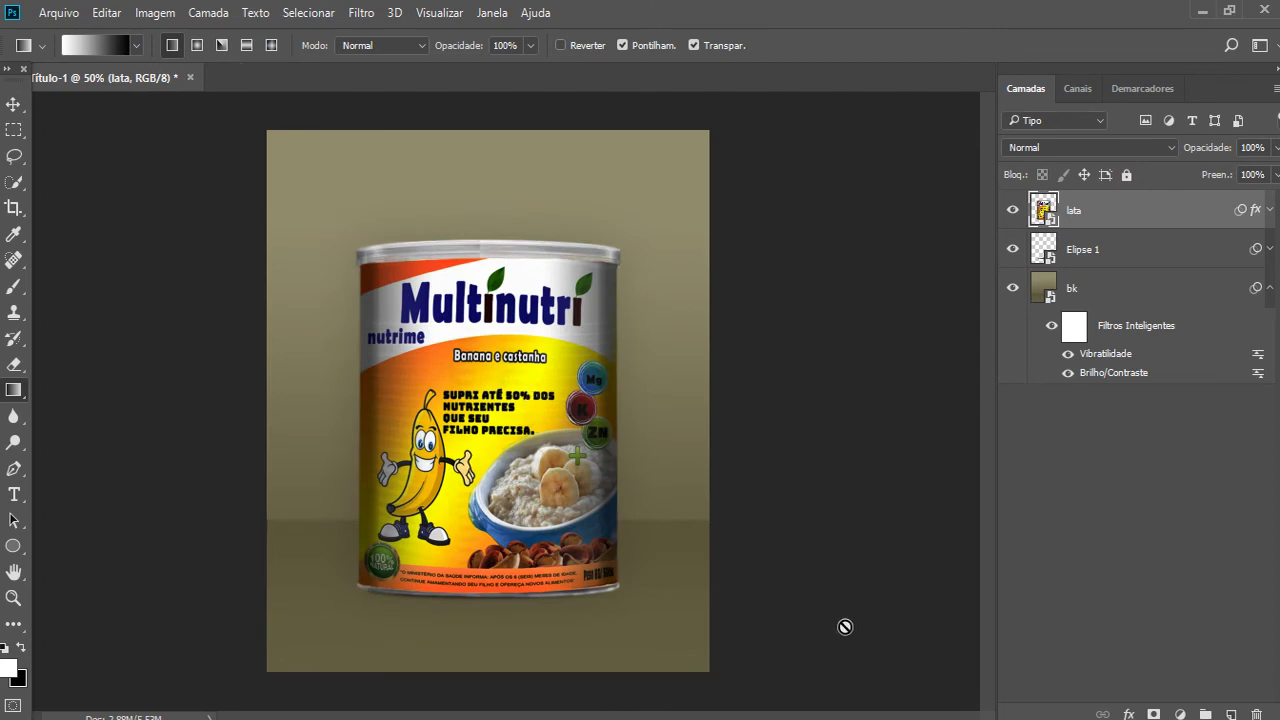
left_click(160, 12)
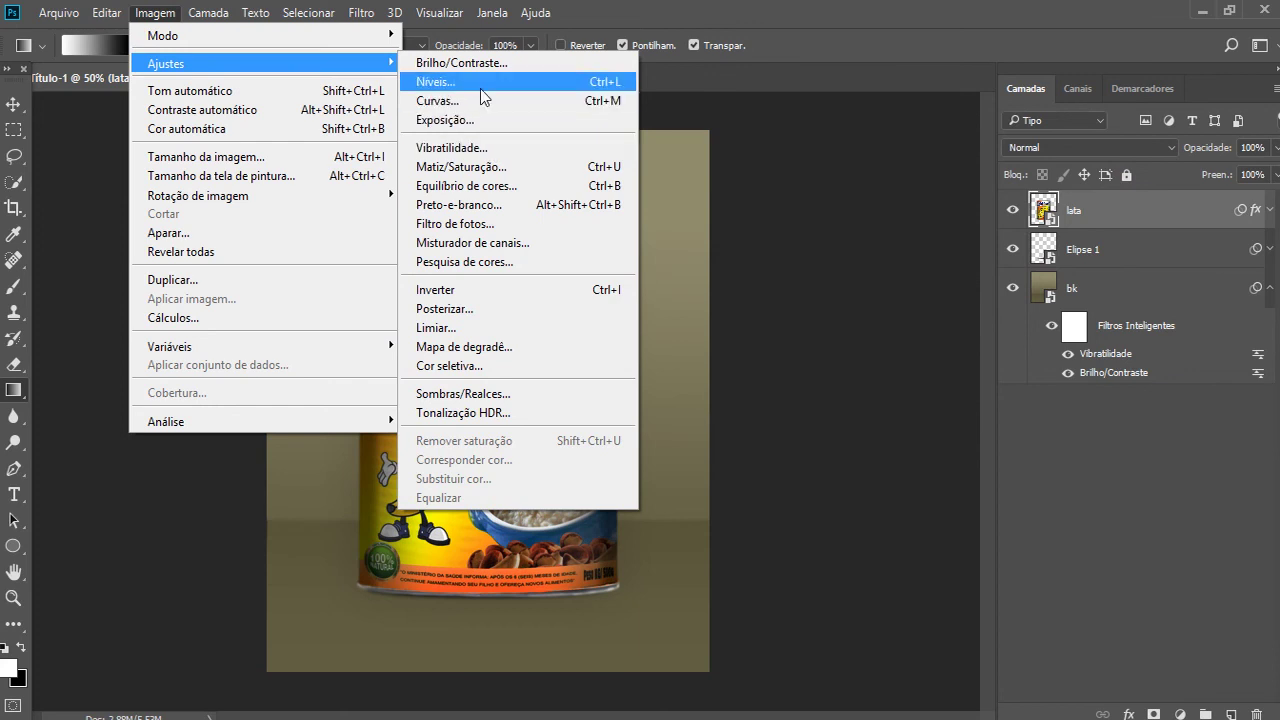
left_click(485, 100)
left_click_drag(575, 113, 1090, 248)
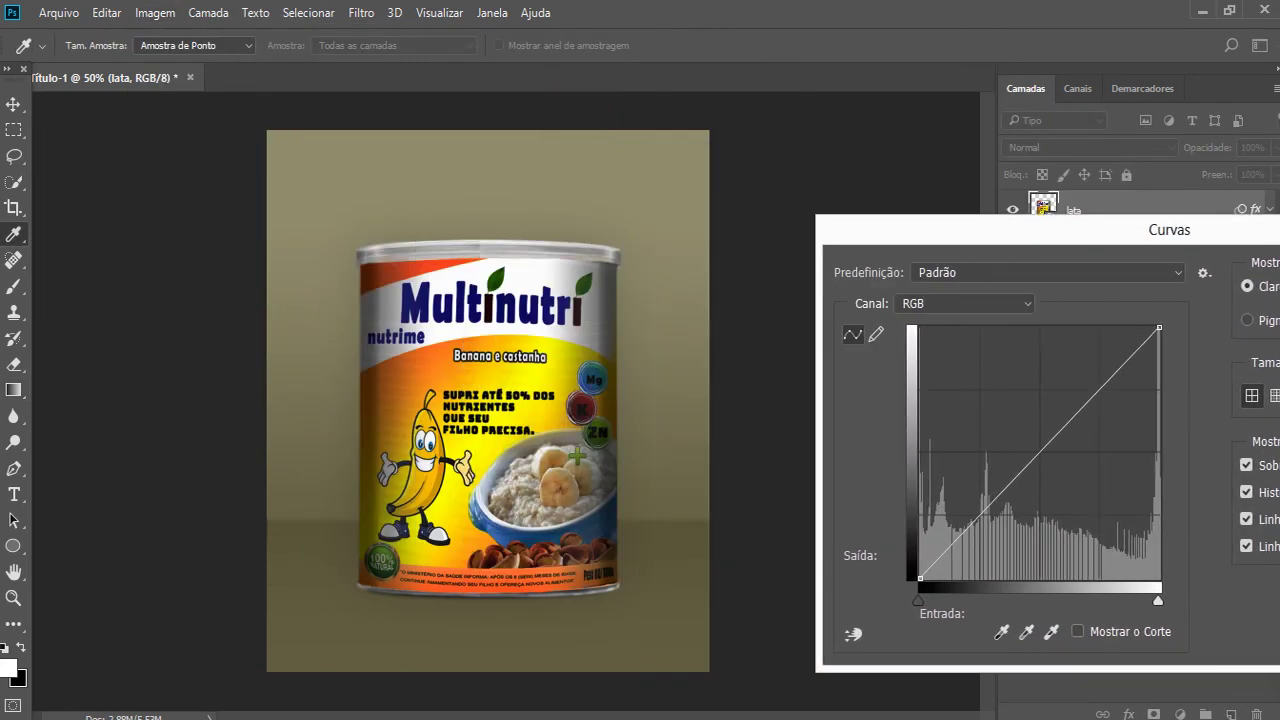
mouse_move(995, 499)
left_mouse_down()
mouse_move(993, 481)
mouse_move(1012, 489)
left_mouse_up()
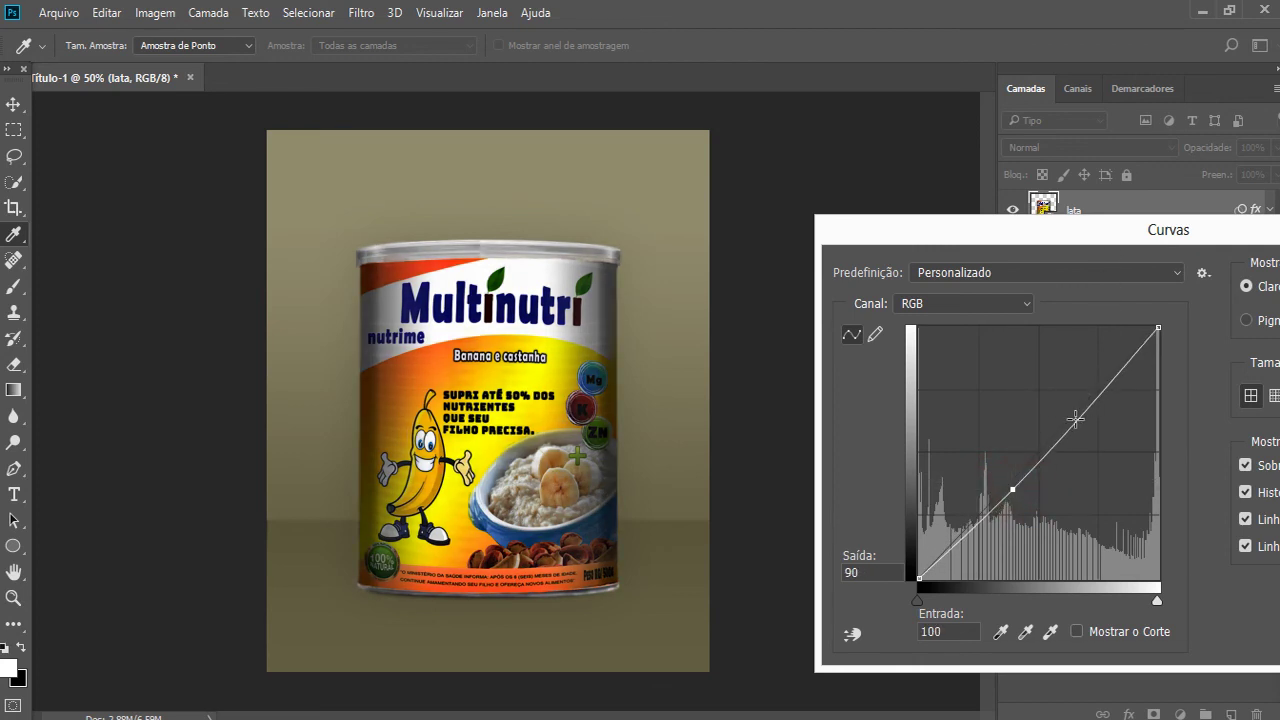
left_click_drag(1052, 238, 923, 194)
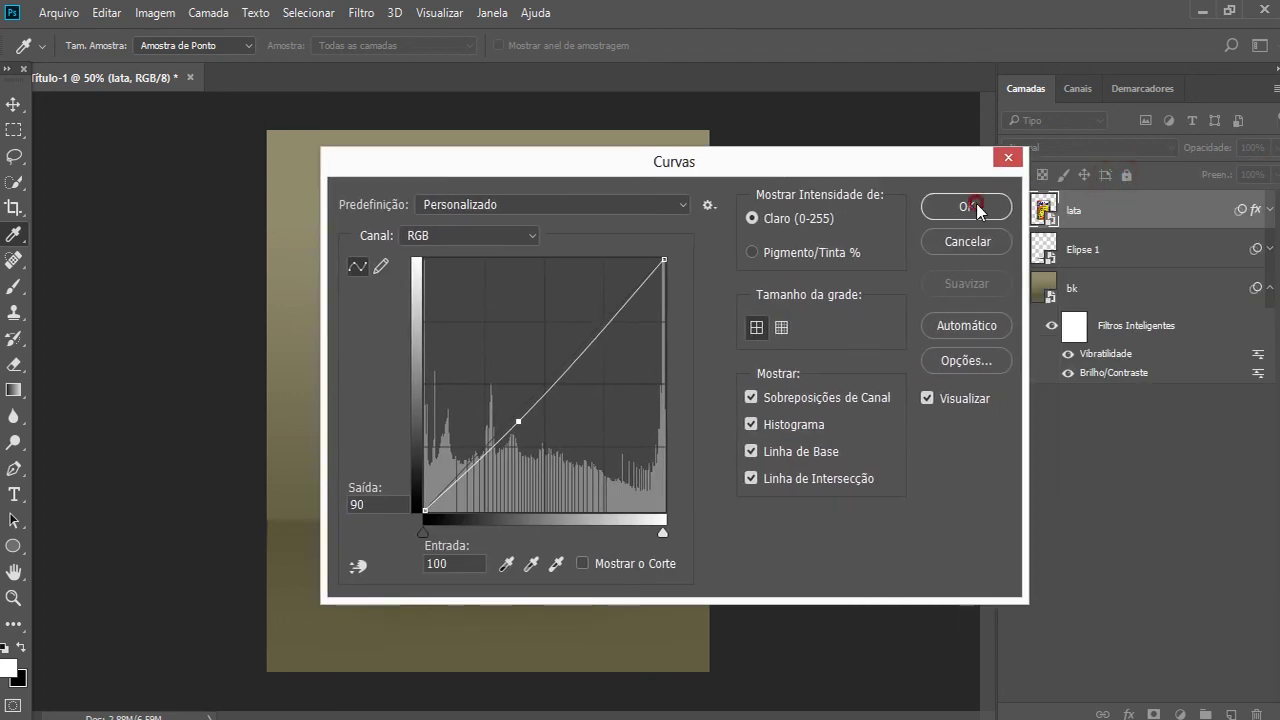
left_click(975, 207)
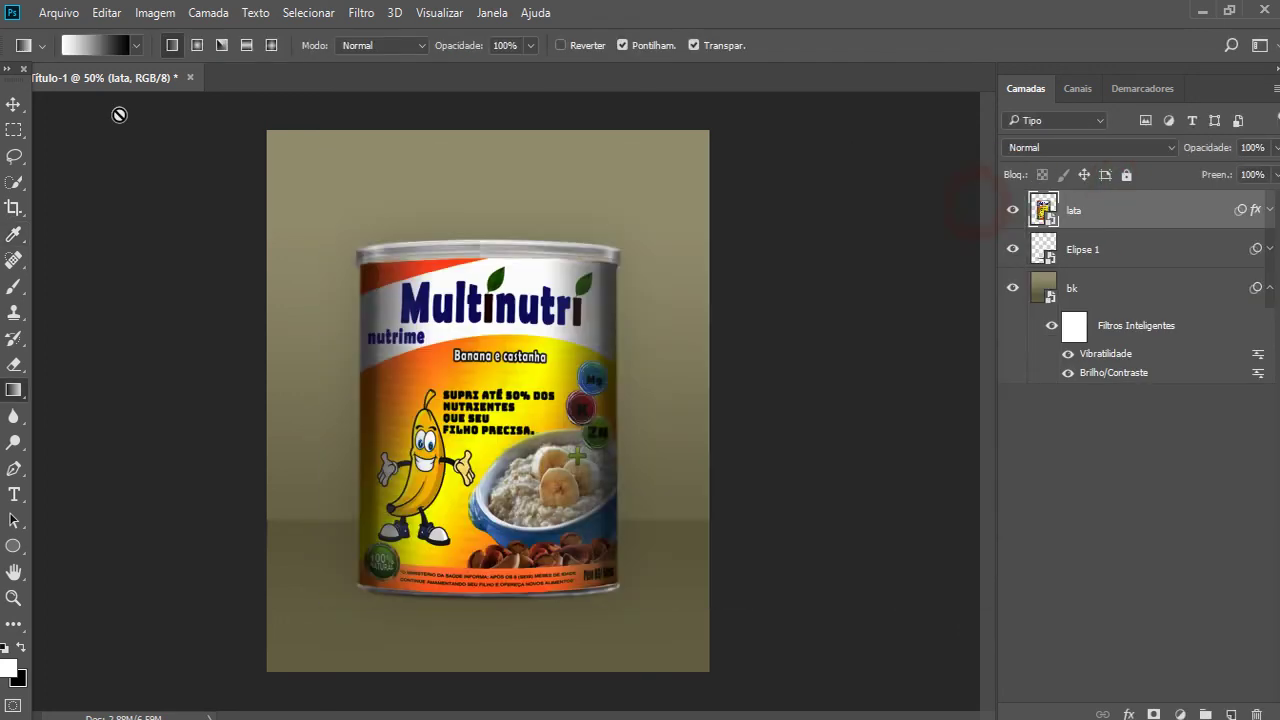
- Give the can layer brightness -9 and contrast 17 via Brilho/Contraste
left_click(157, 14)
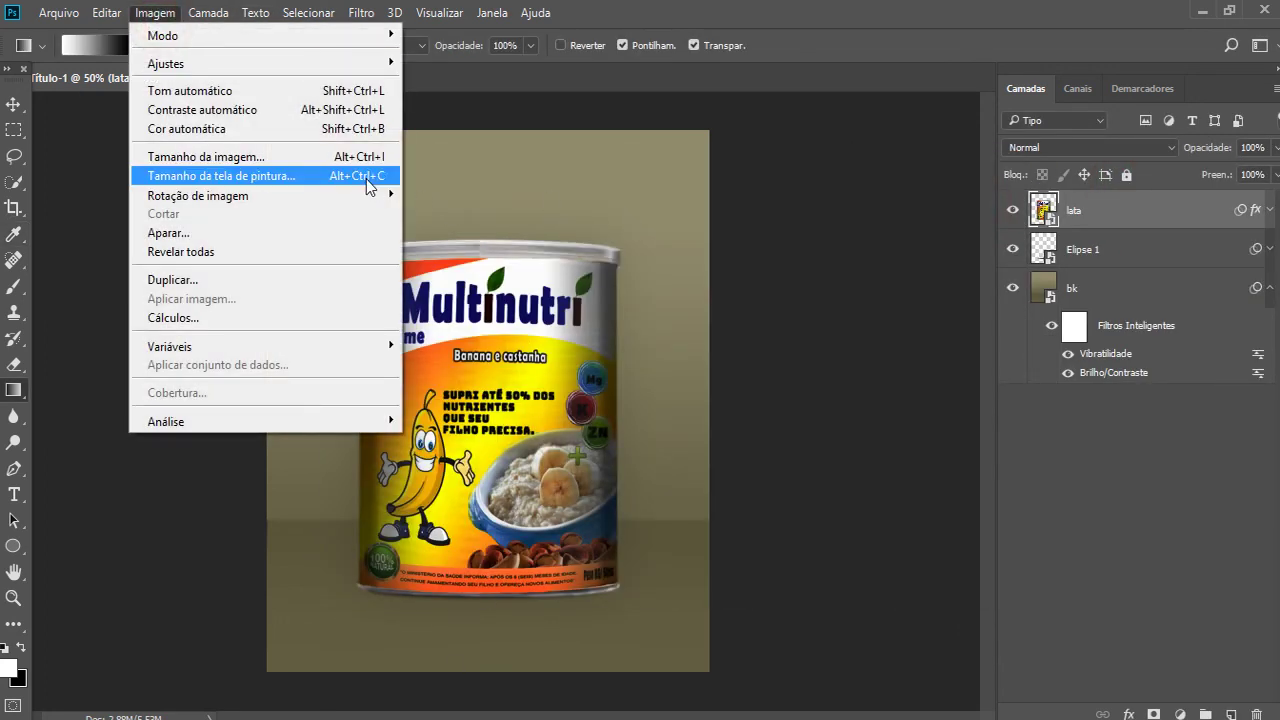
mouse_move(166, 63)
left_click(461, 63)
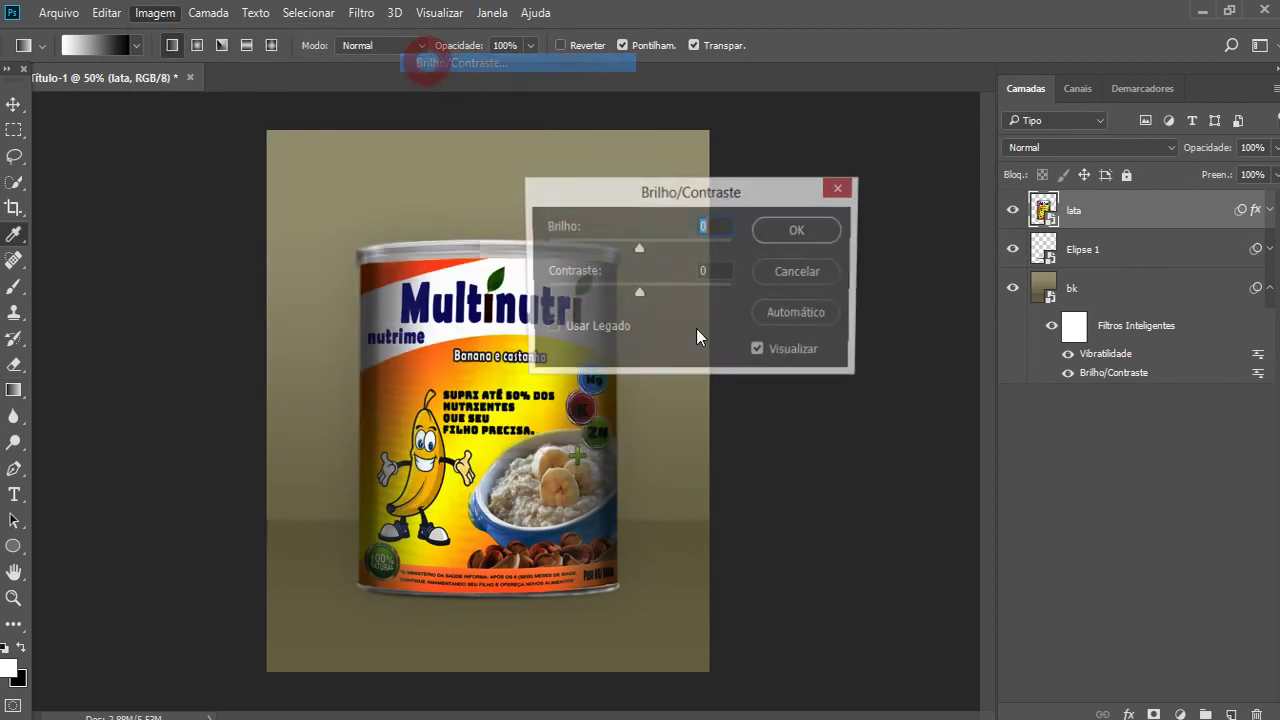
left_click_drag(638, 292, 654, 293)
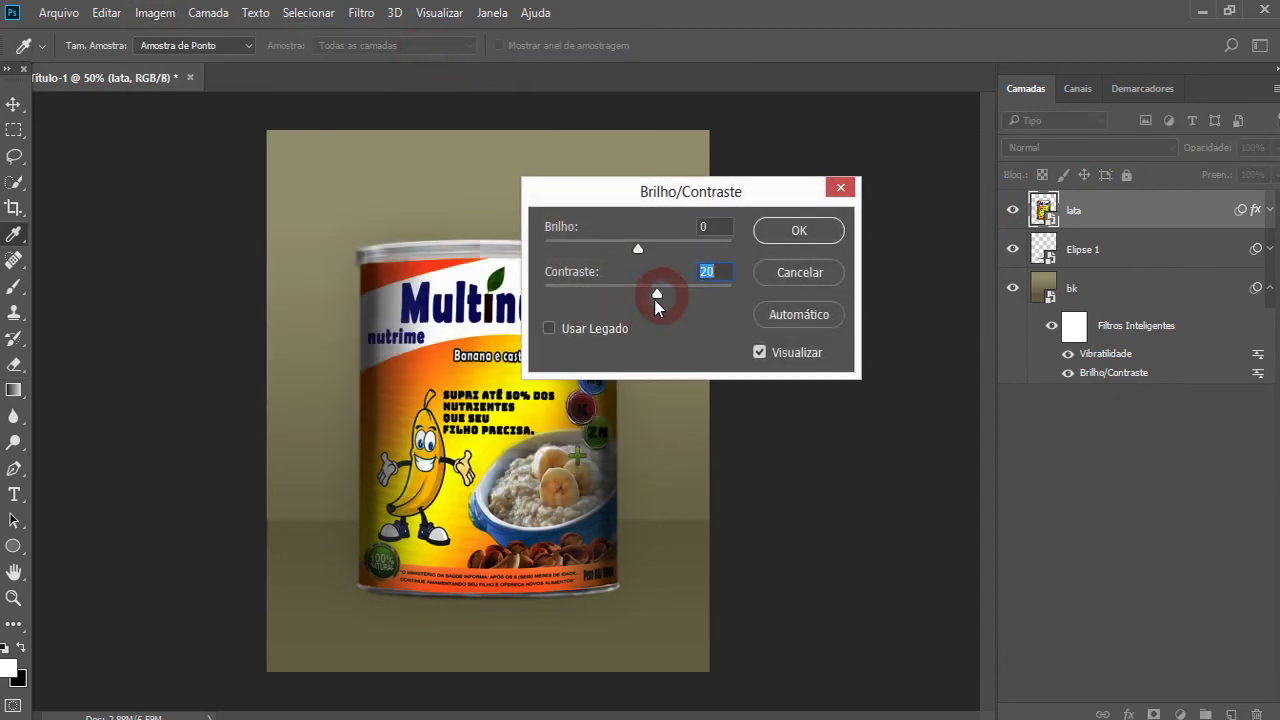
mouse_move(638, 248)
left_mouse_down()
mouse_move(620, 255)
mouse_move(632, 251)
left_mouse_up()
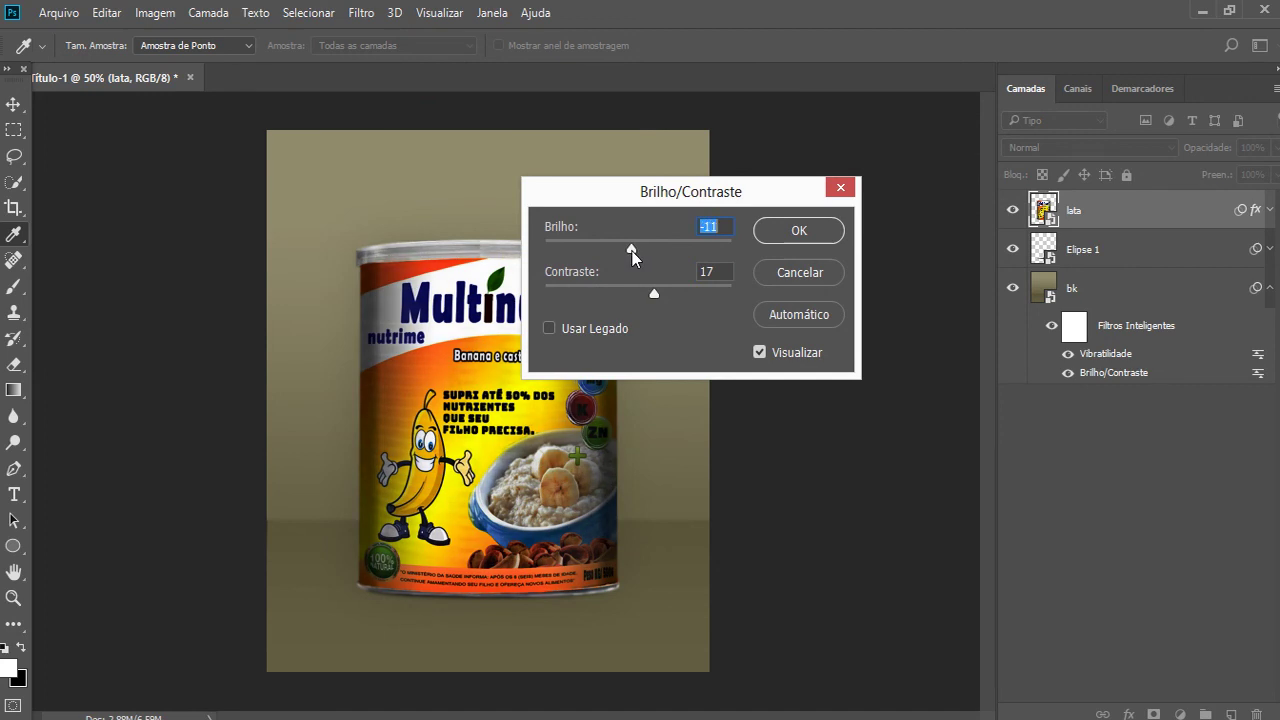
left_click(822, 230)
left_click(1080, 278)
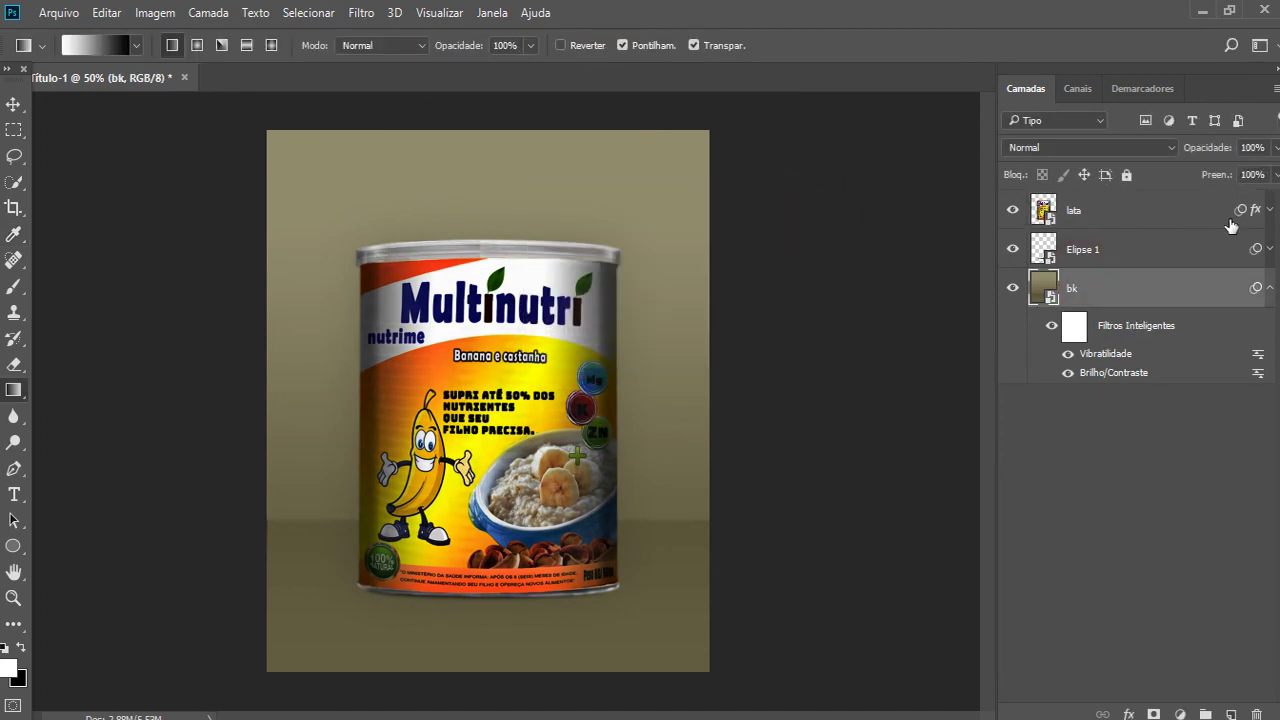
left_click(1276, 147)
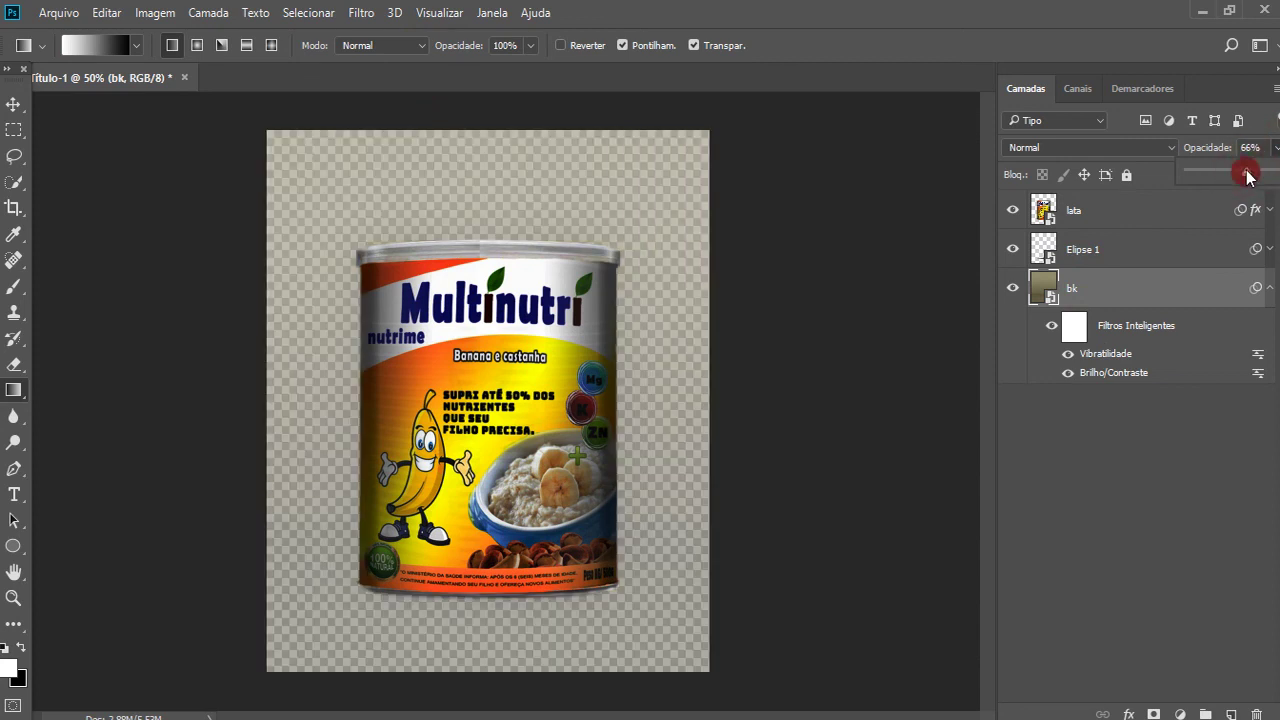
- Create a new layer below bk and fill it white with the Paint Bucket
left_click_drag(1249, 174, 1275, 172)
left_click(1064, 578)
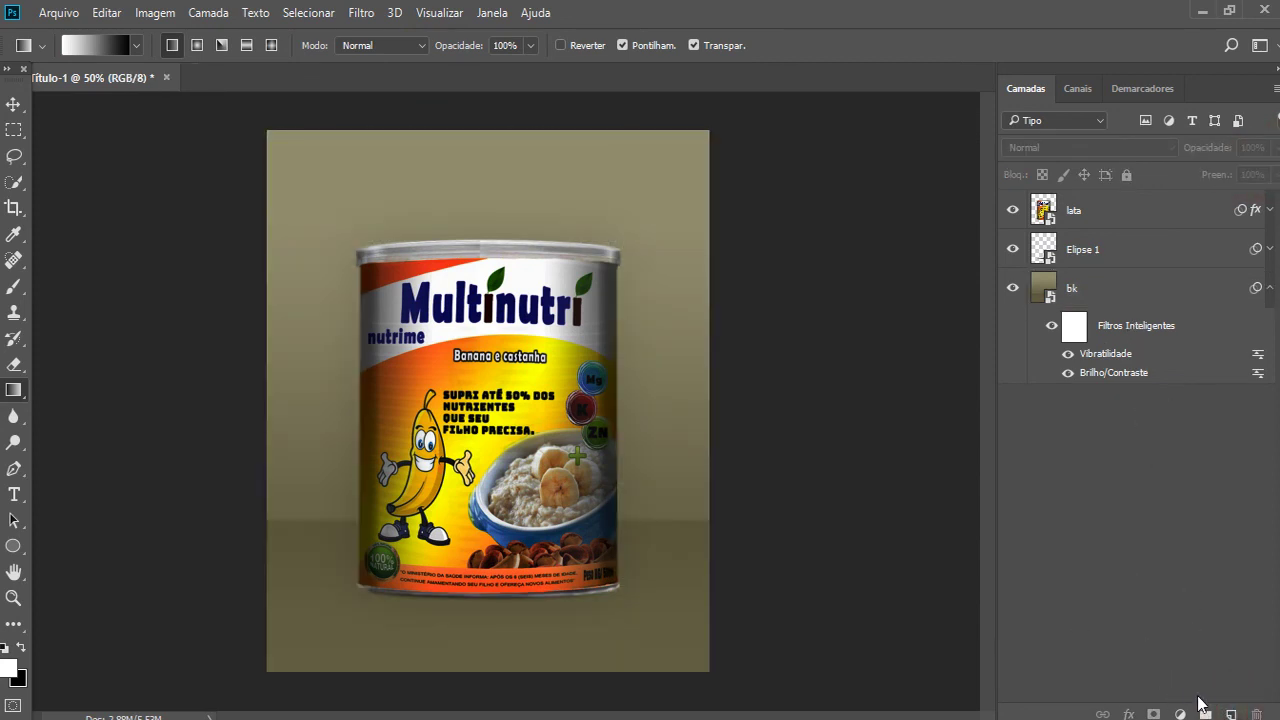
left_click(1230, 714)
left_click_drag(1114, 220, 1091, 468)
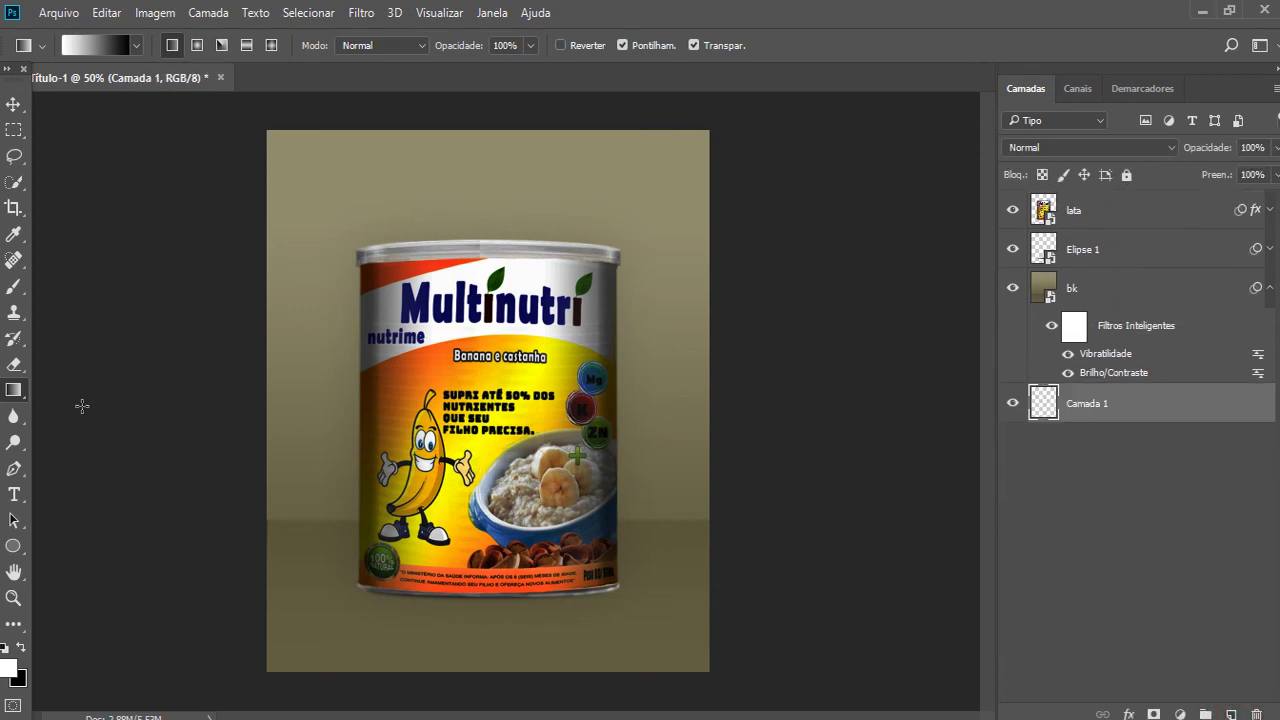
right_click(14, 392)
left_click(60, 405)
left_click(318, 213)
- Set bk's opacity to 88% so the olive backdrop looks lighter
left_click(1162, 280)
left_click(1275, 147)
left_click_drag(1250, 176, 1266, 180)
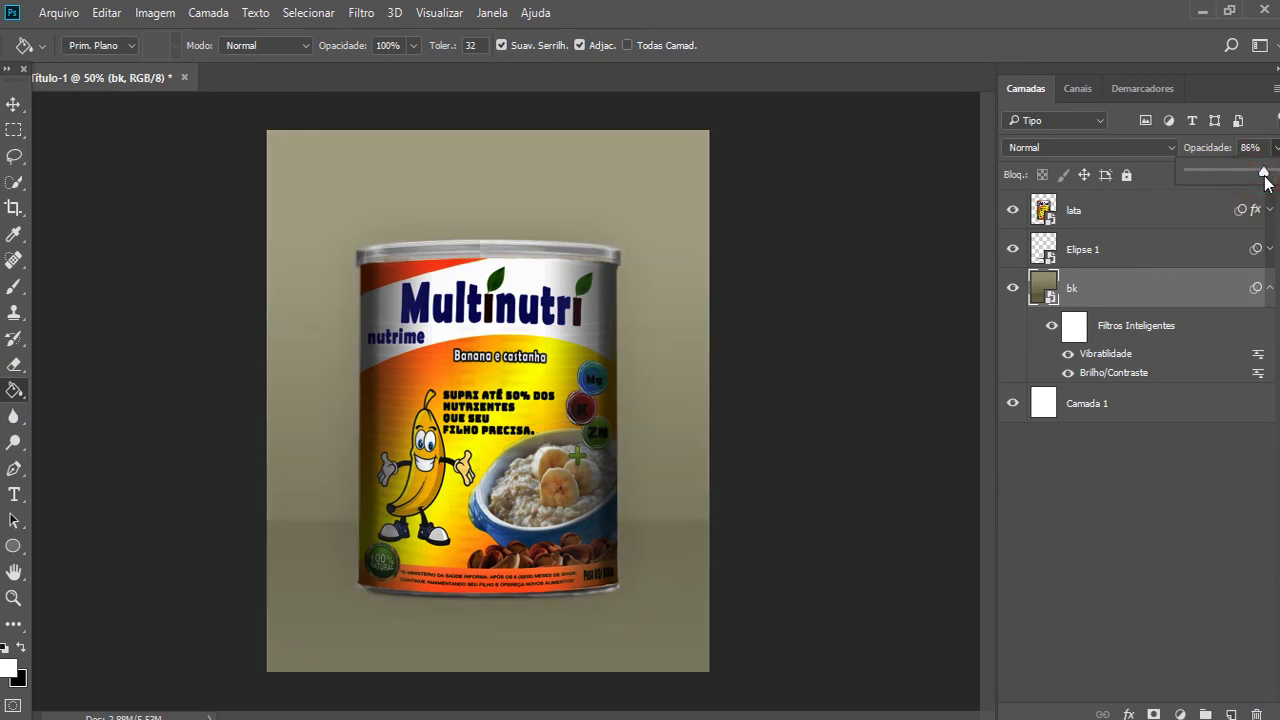
left_click_drag(1262, 176, 1266, 174)
key("ctrl+minus")
key("ctrl+minus")
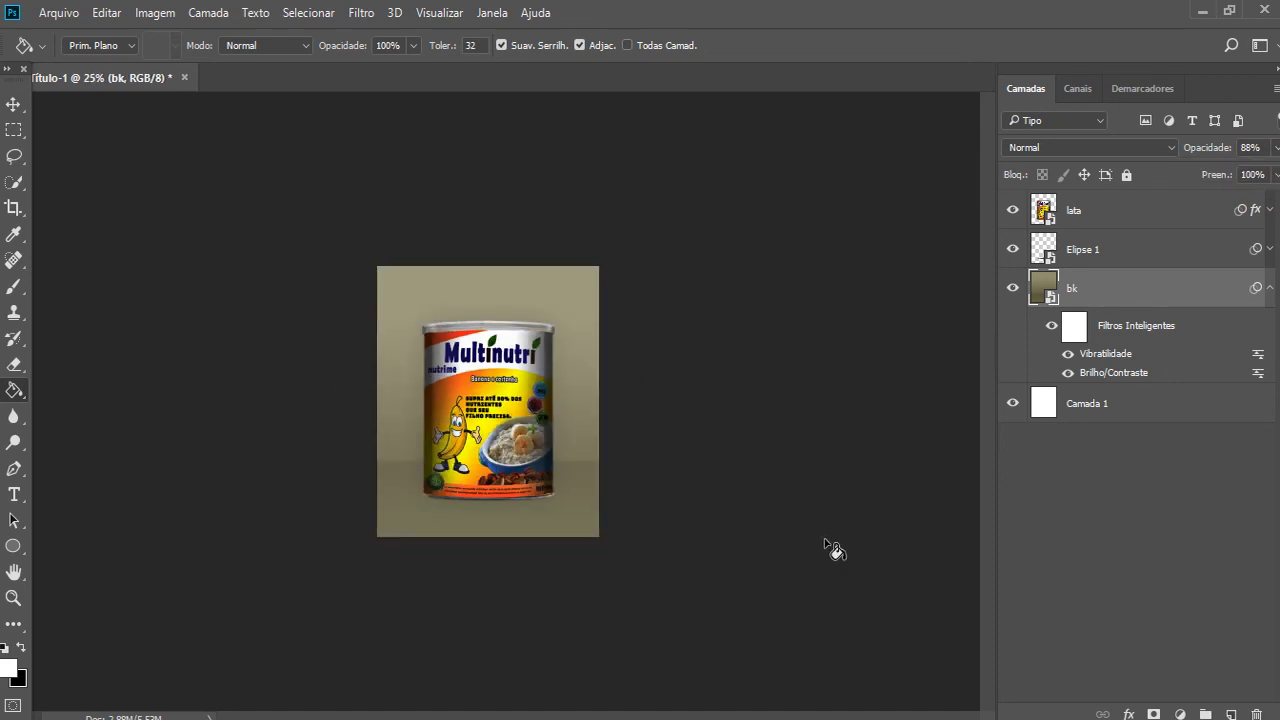
key("ctrl+plus")
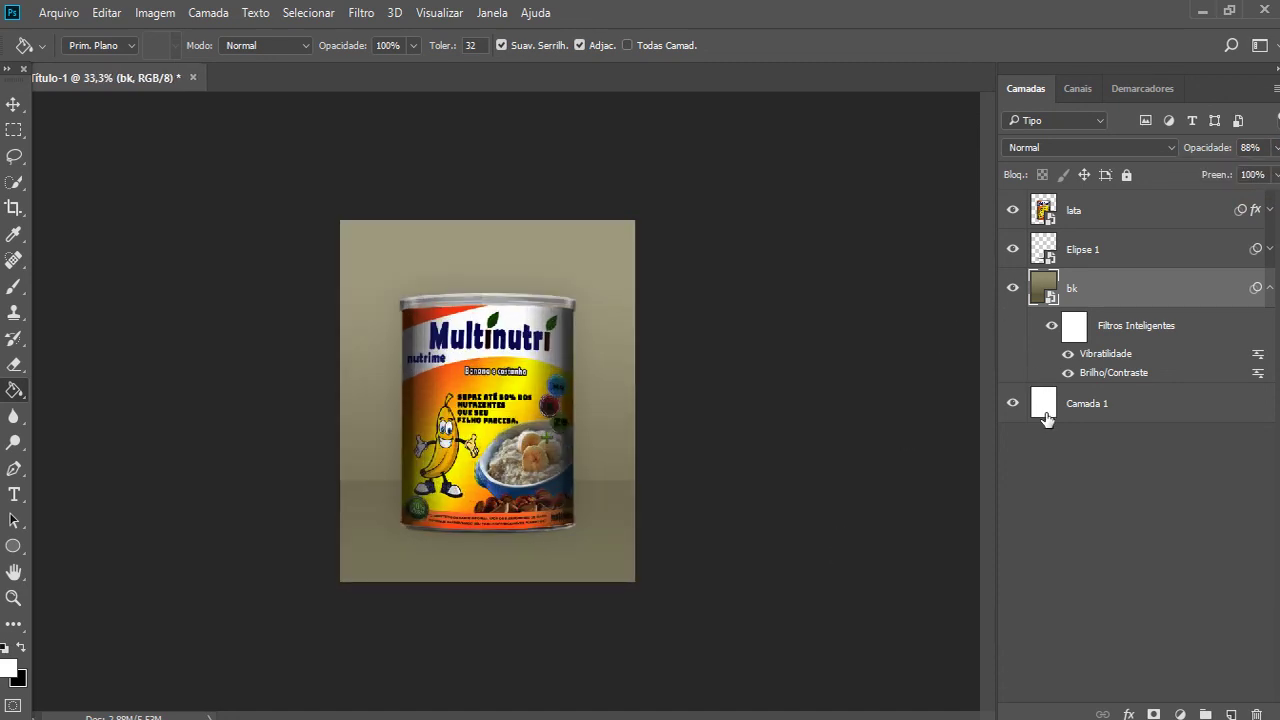
left_click(1043, 405)
left_click(972, 128)
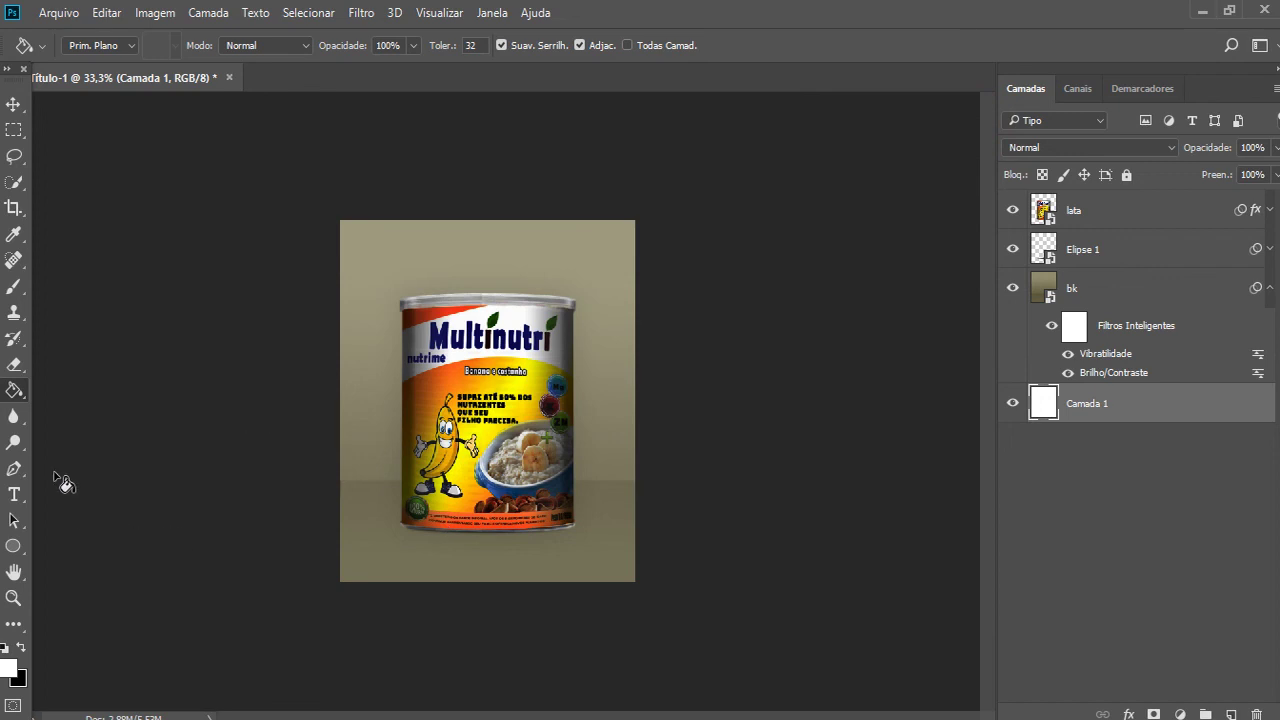
- Draw a Retângulo 1 rectangle fitted exactly to the canvas and delete the Camada 1 layer
left_click(27, 549)
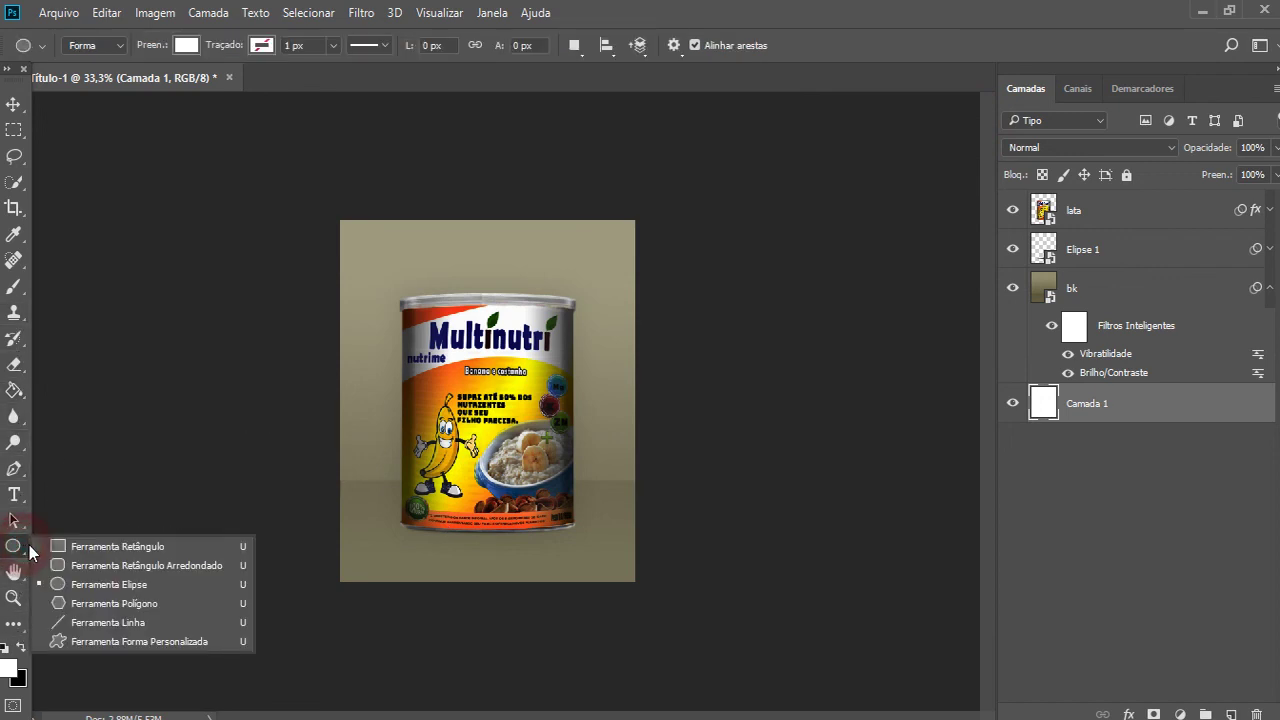
left_click(60, 546)
mouse_move(325, 214)
left_mouse_down()
mouse_move(645, 616)
mouse_move(653, 597)
left_mouse_up()
key("ctrl+t")
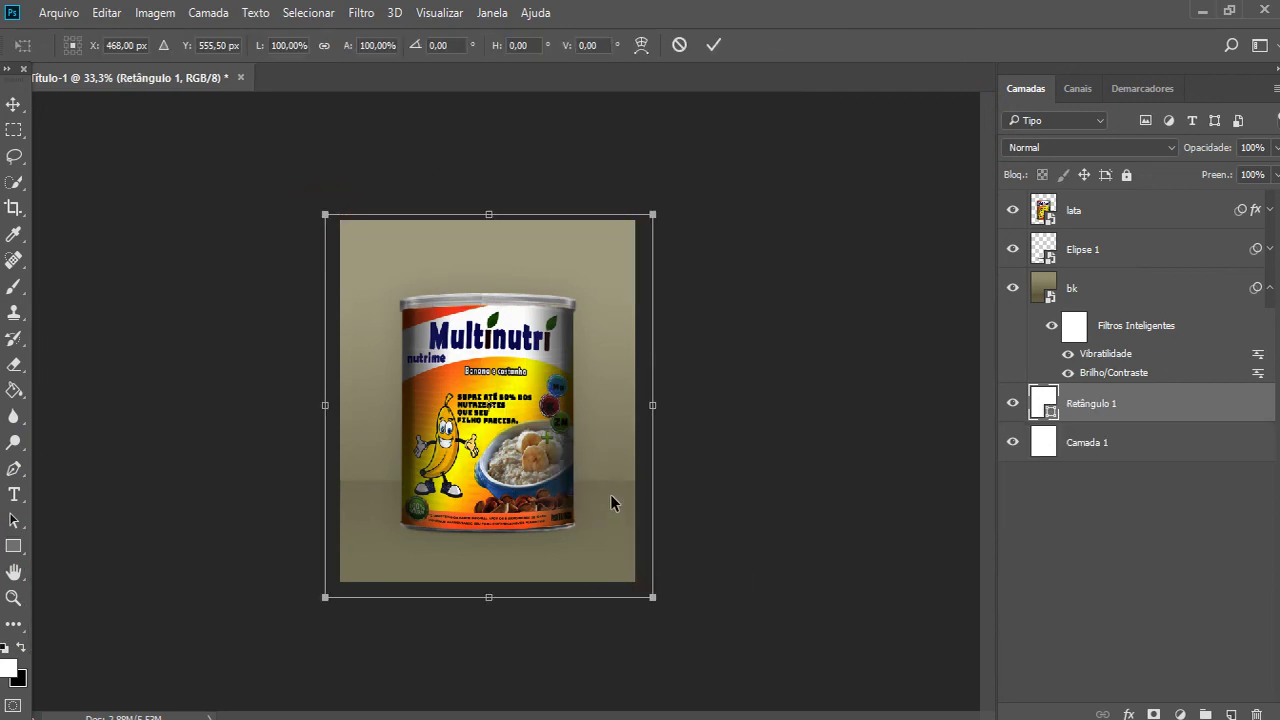
left_click_drag(653, 405, 635, 405)
left_click_drag(322, 403, 340, 405)
left_click_drag(490, 597, 489, 570)
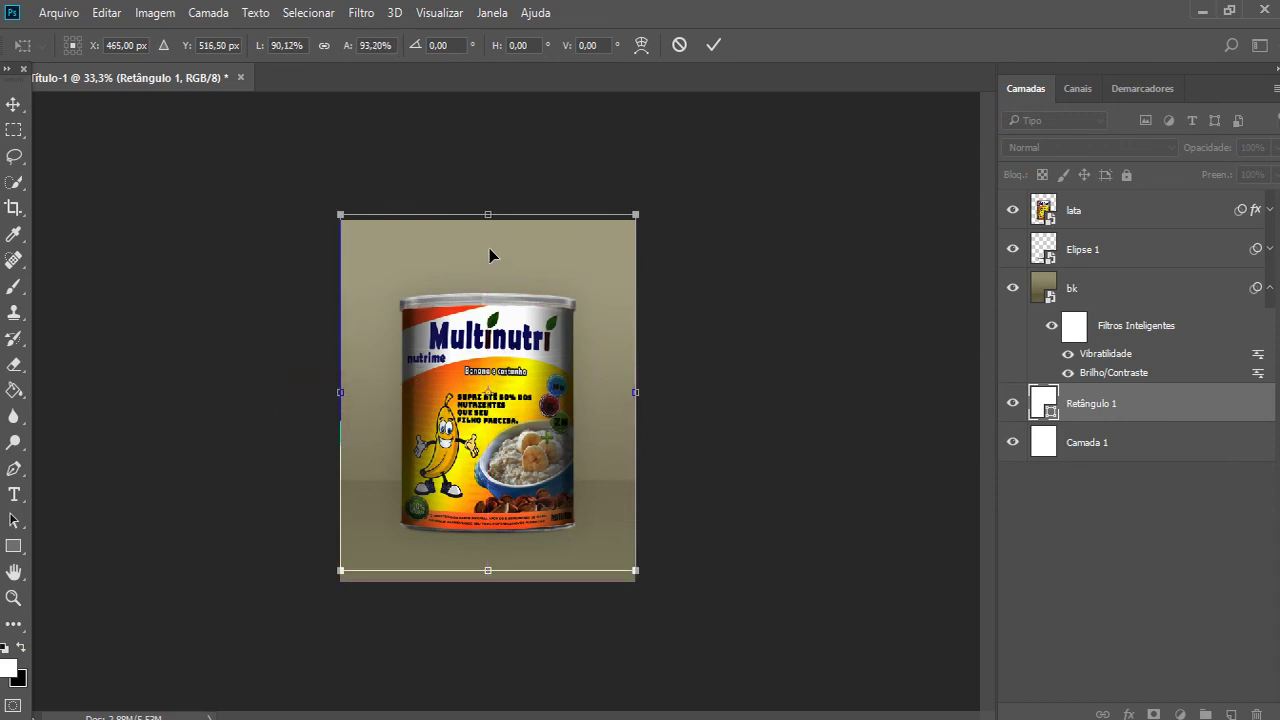
left_click_drag(492, 215, 491, 220)
left_click_drag(488, 570, 489, 581)
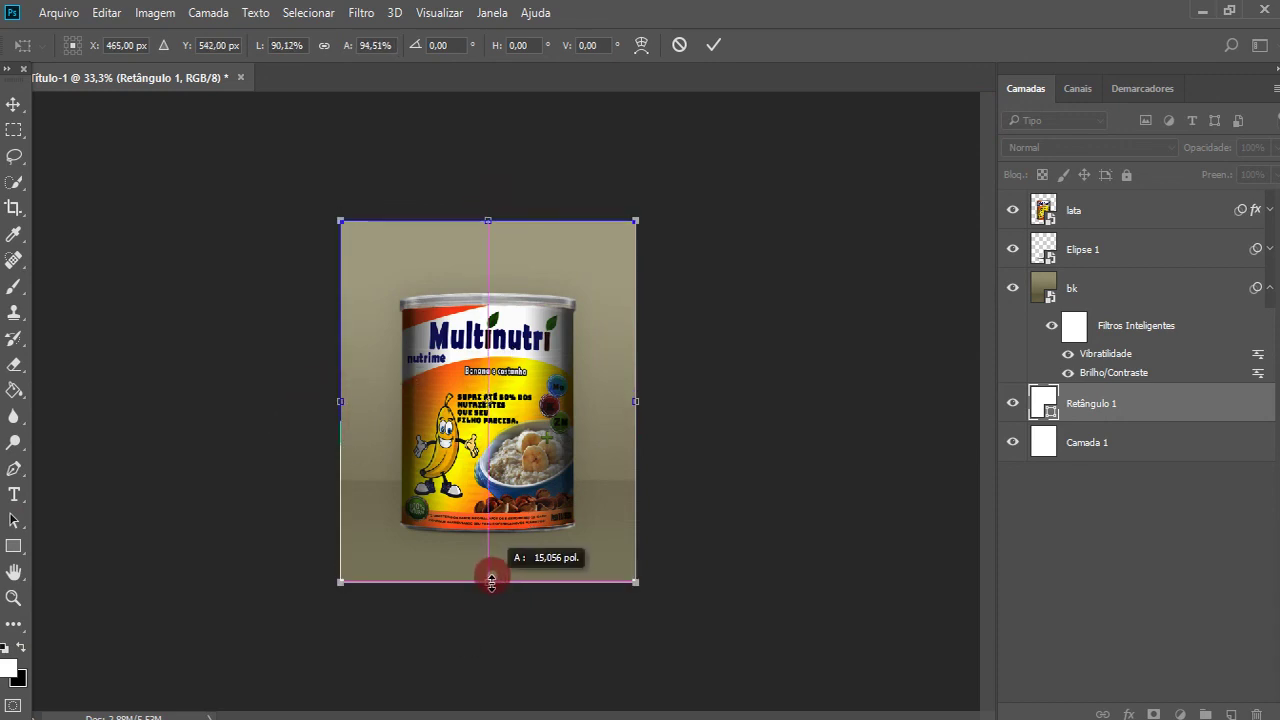
key("Return")
left_click_drag(1074, 458, 1040, 400)
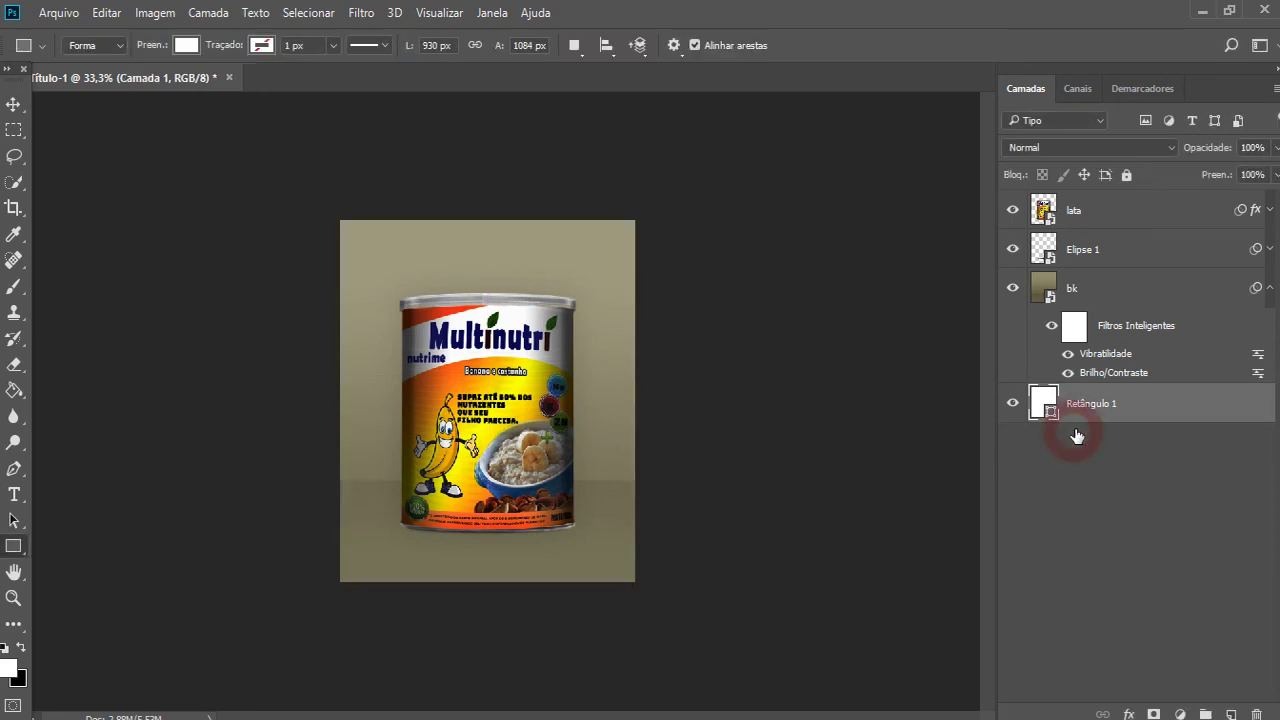
double_click(1040, 400)
- Open the Retângulo 1 fill colour picker and try red, yellow, olive and dark green fills
left_click(320, 251)
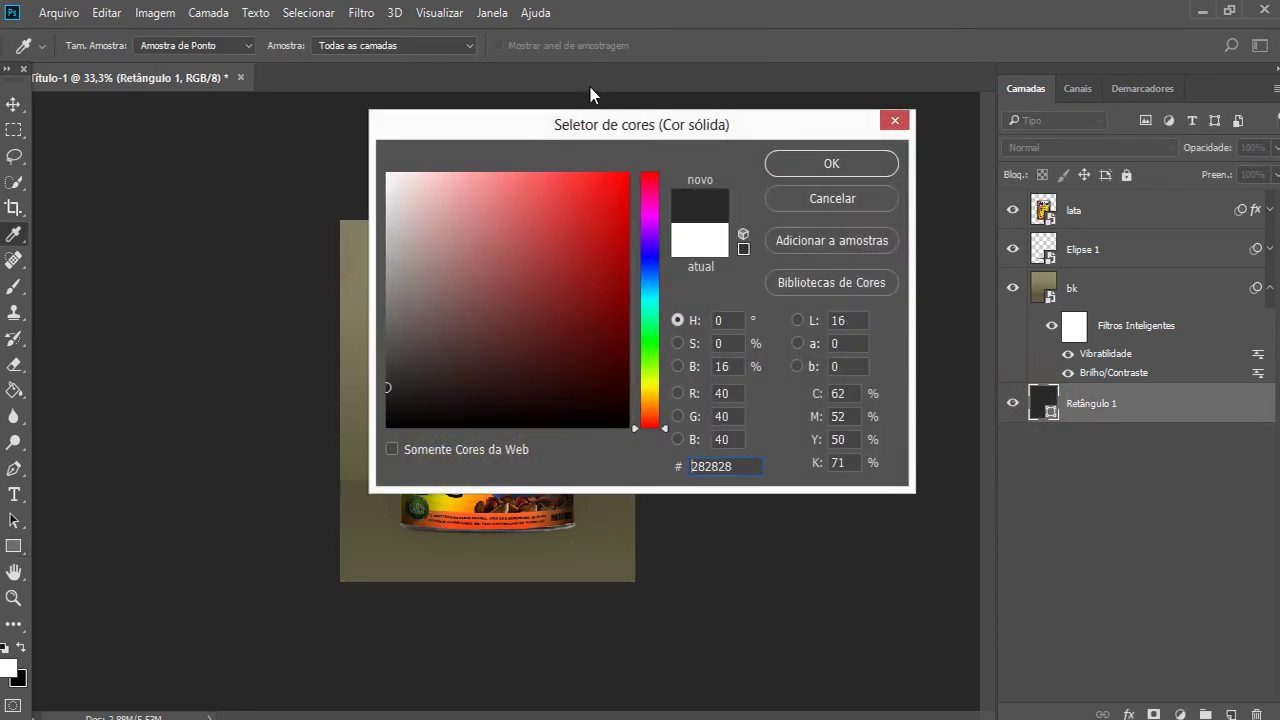
left_click_drag(700, 177, 904, 244)
left_click_drag(923, 455, 882, 389)
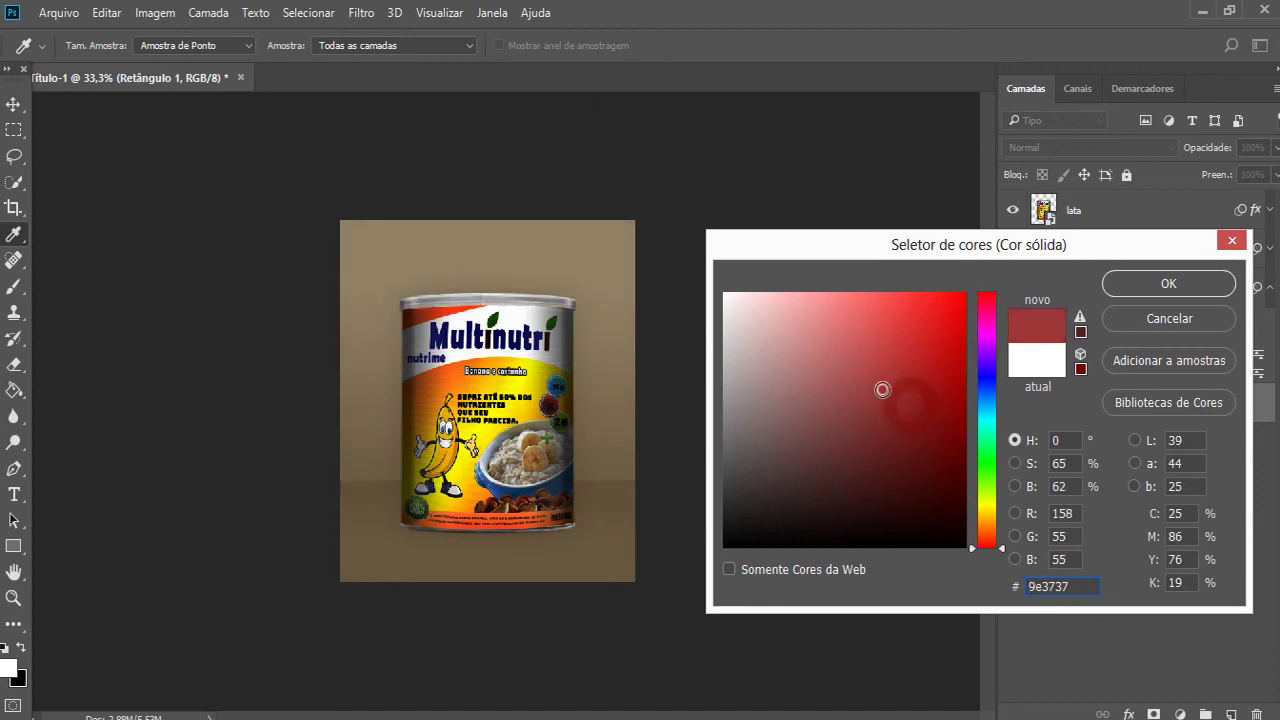
left_click(779, 389)
left_click(986, 509)
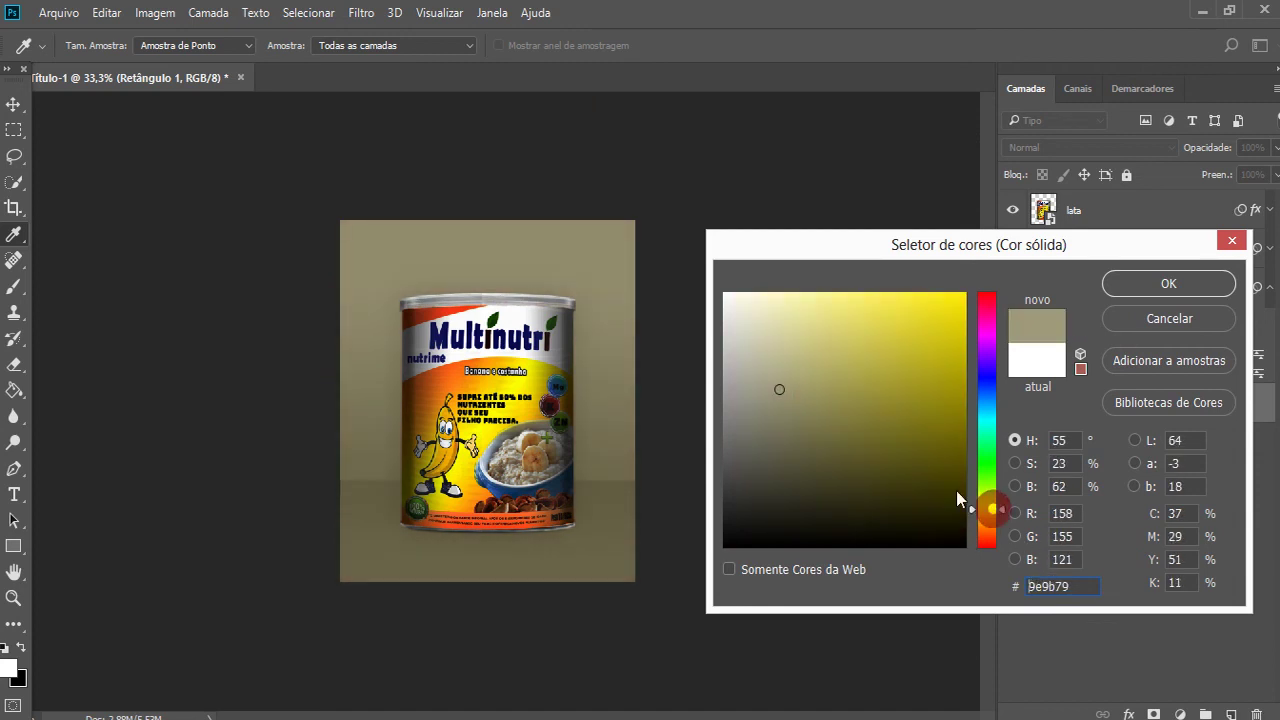
left_click_drag(857, 382, 938, 318)
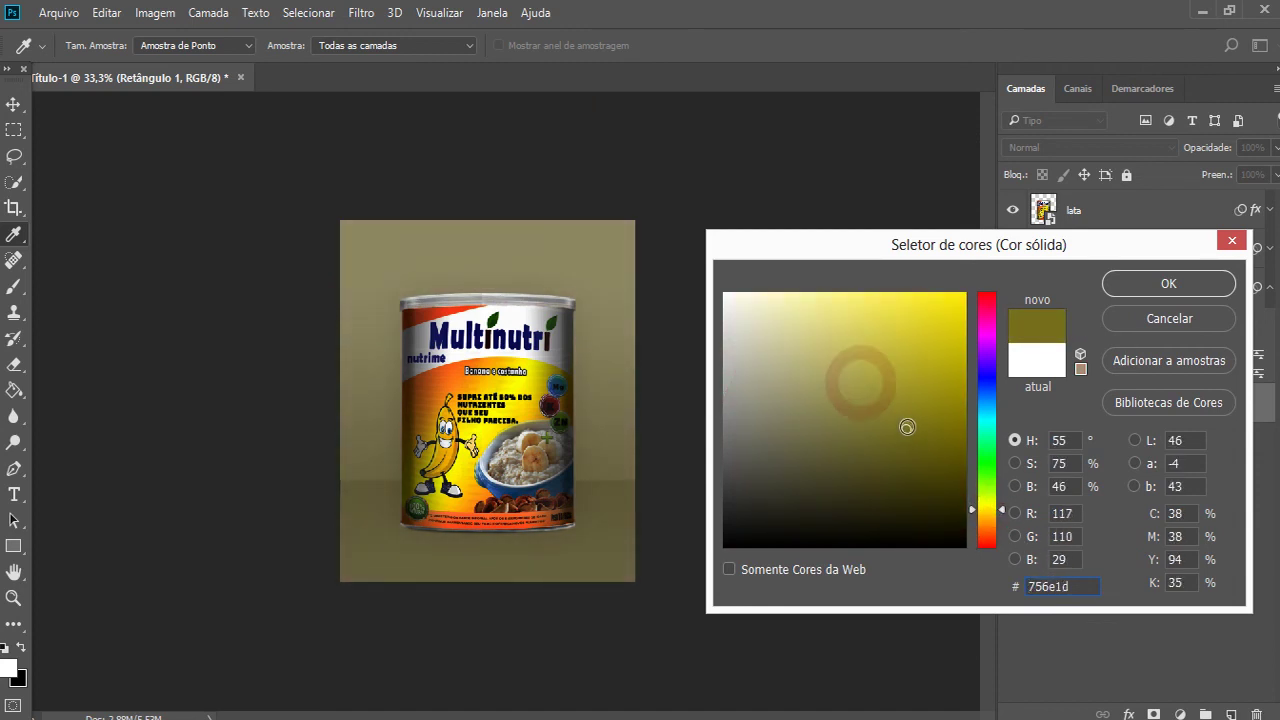
mouse_move(914, 394)
left_mouse_down()
mouse_move(912, 487)
mouse_move(923, 492)
left_mouse_up()
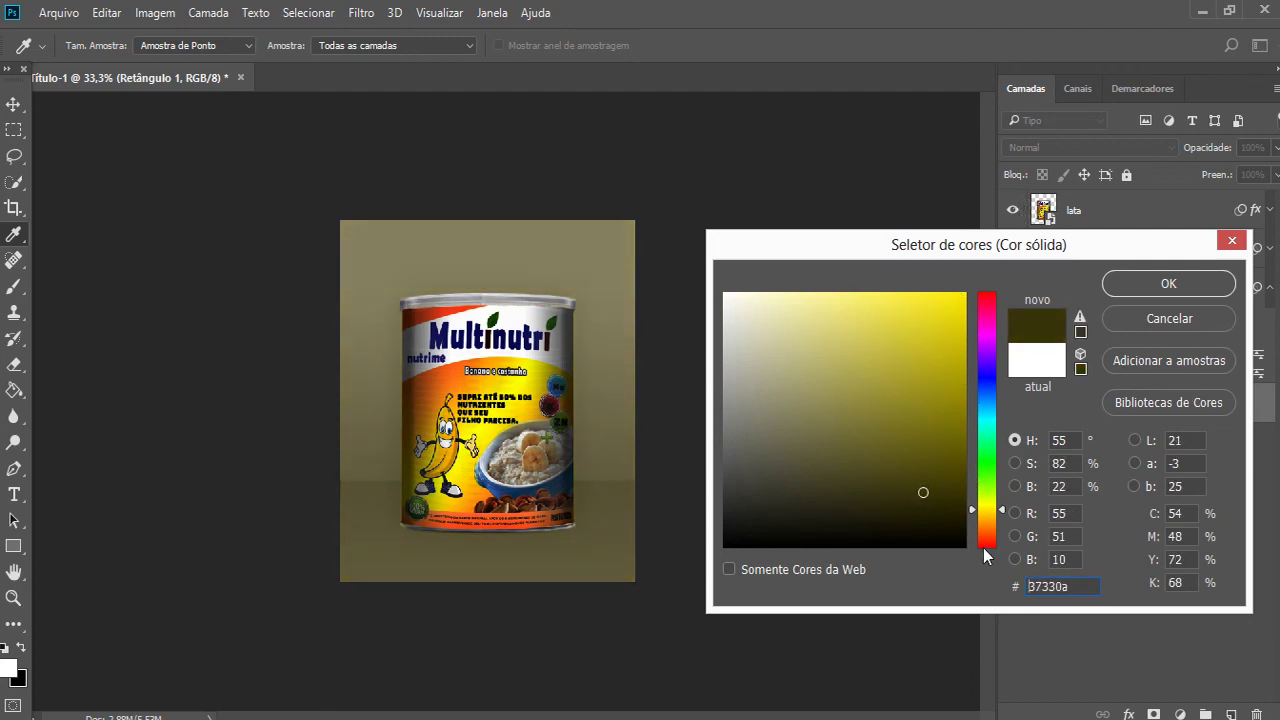
left_click(986, 474)
mouse_move(929, 406)
left_mouse_down()
mouse_move(917, 474)
mouse_move(853, 531)
left_mouse_up()
- Try dark blue and navy blue fills for the rectangle
left_click(817, 491)
left_click(851, 477)
left_click(986, 386)
left_click(858, 443)
left_click_drag(858, 443, 871, 506)
left_click(883, 483)
left_click(937, 529)
left_click(820, 518)
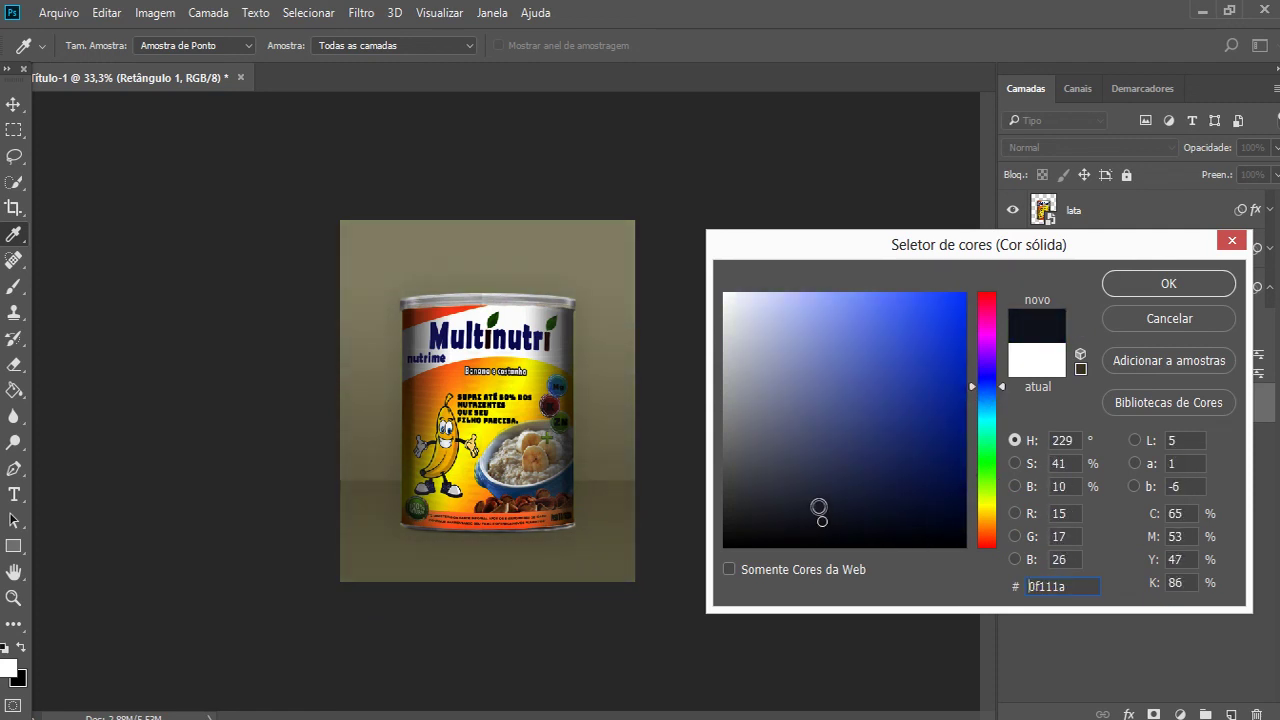
left_click(783, 374)
left_click(914, 340)
left_click(929, 463)
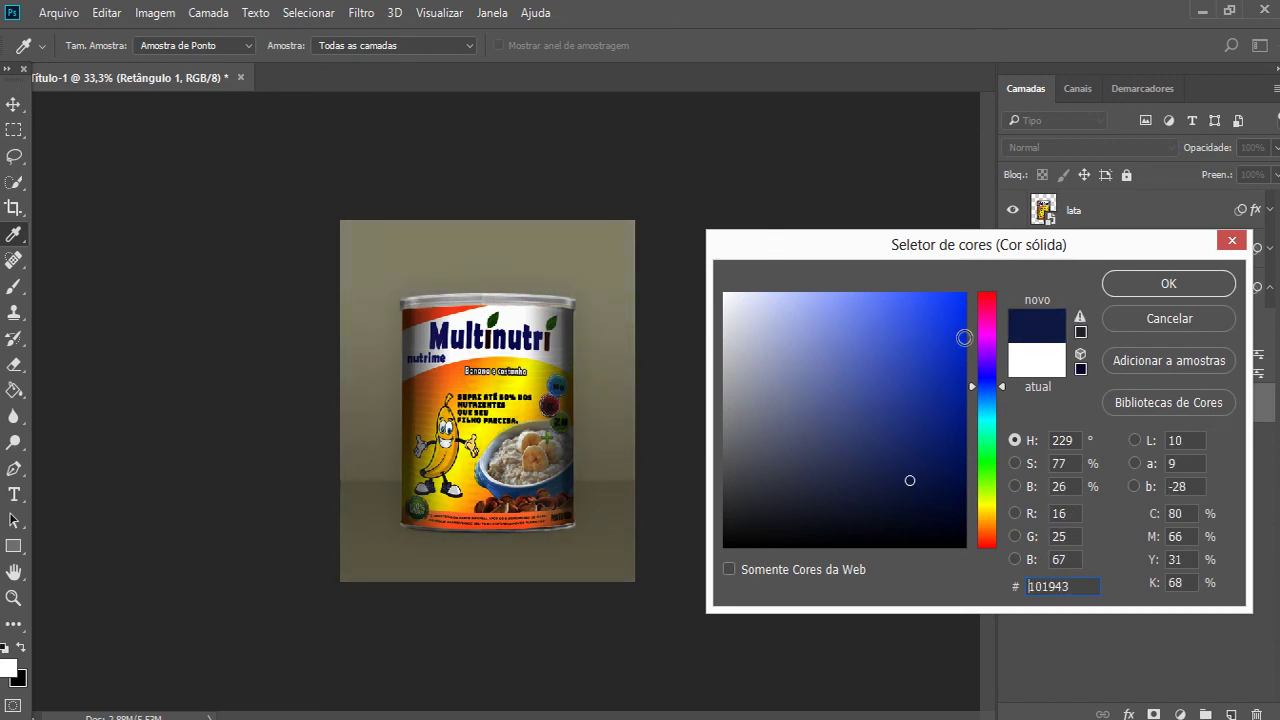
- Settle on the near-black reddish fill #10090a for Retângulo 1 and confirm it
left_click(986, 301)
left_click(903, 329)
left_click(843, 537)
left_click(910, 544)
left_click(918, 505)
left_click(937, 526)
left_click(850, 525)
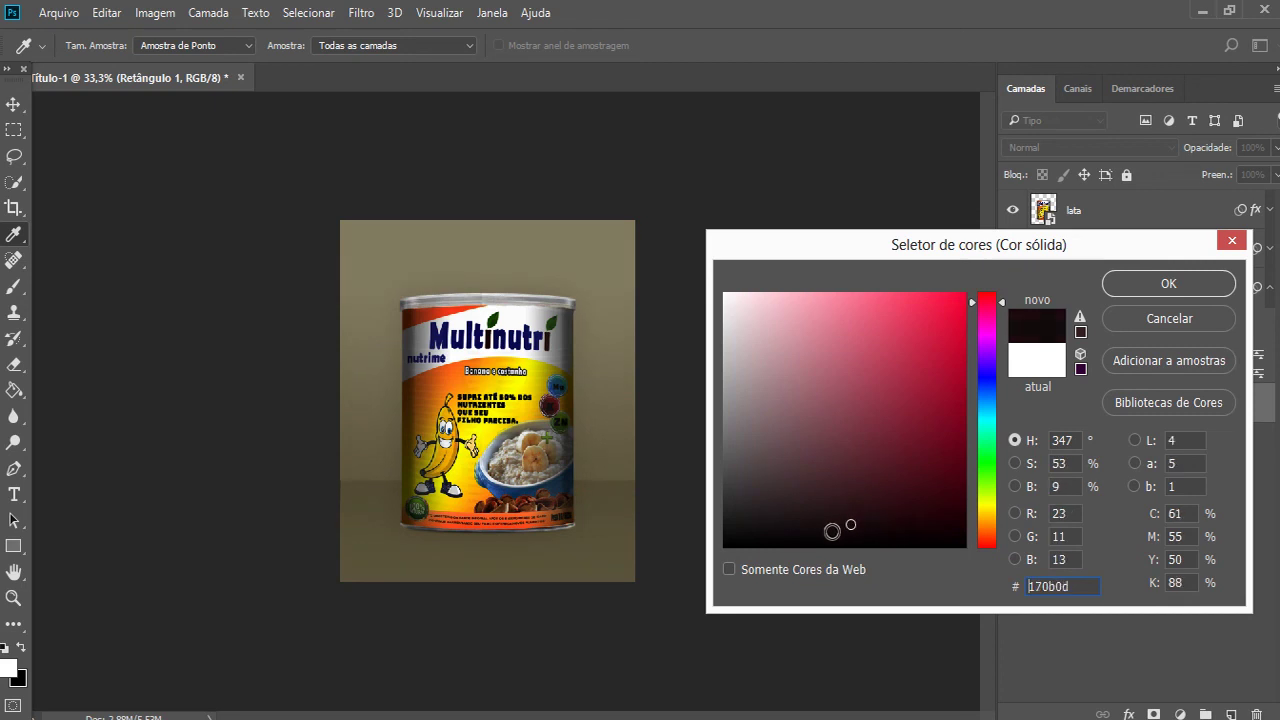
left_click(1168, 270)
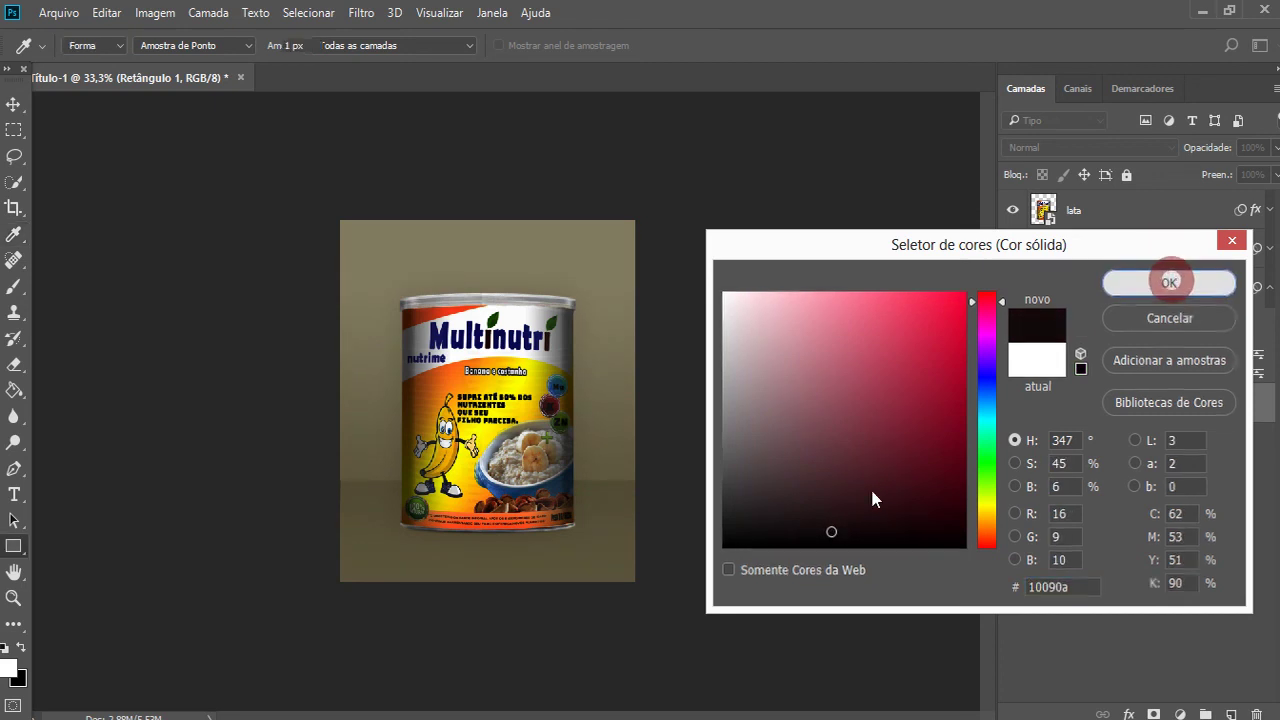
- Zoom the document to 50%, switch to the Move tool and deselect the rectangle layer
key("ctrl+plus")
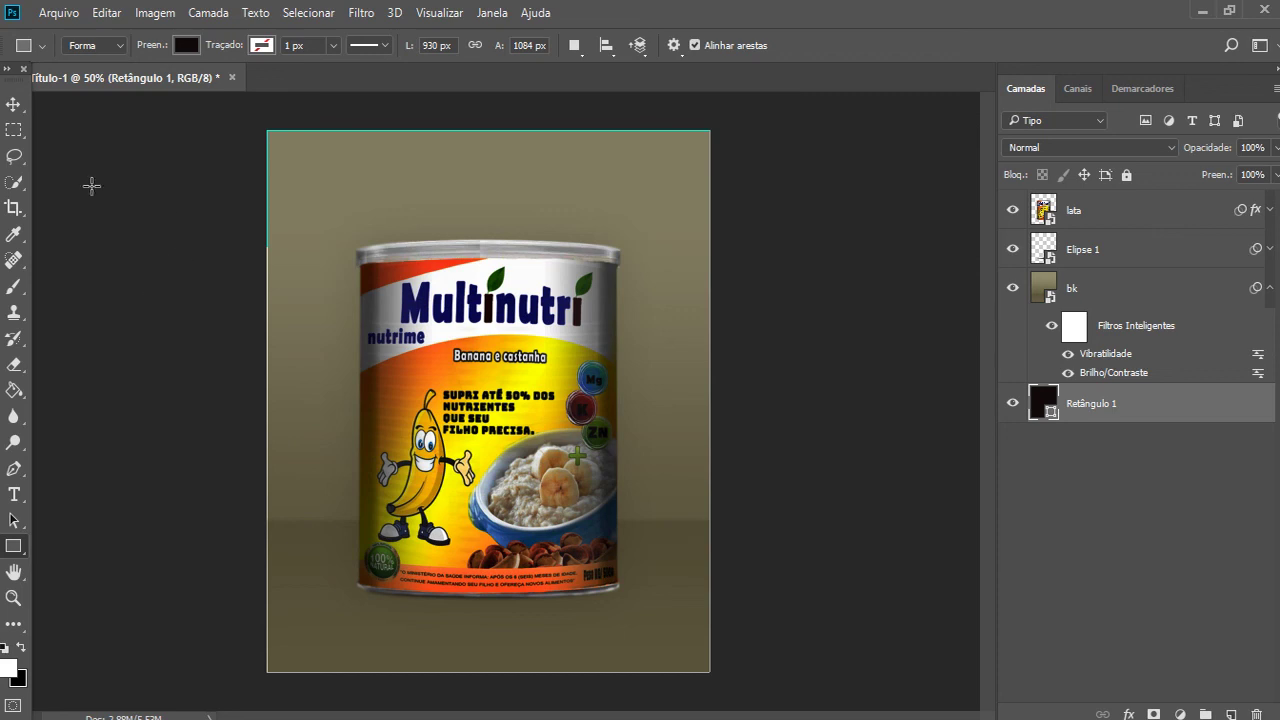
left_click(13, 104)
left_click(139, 180)
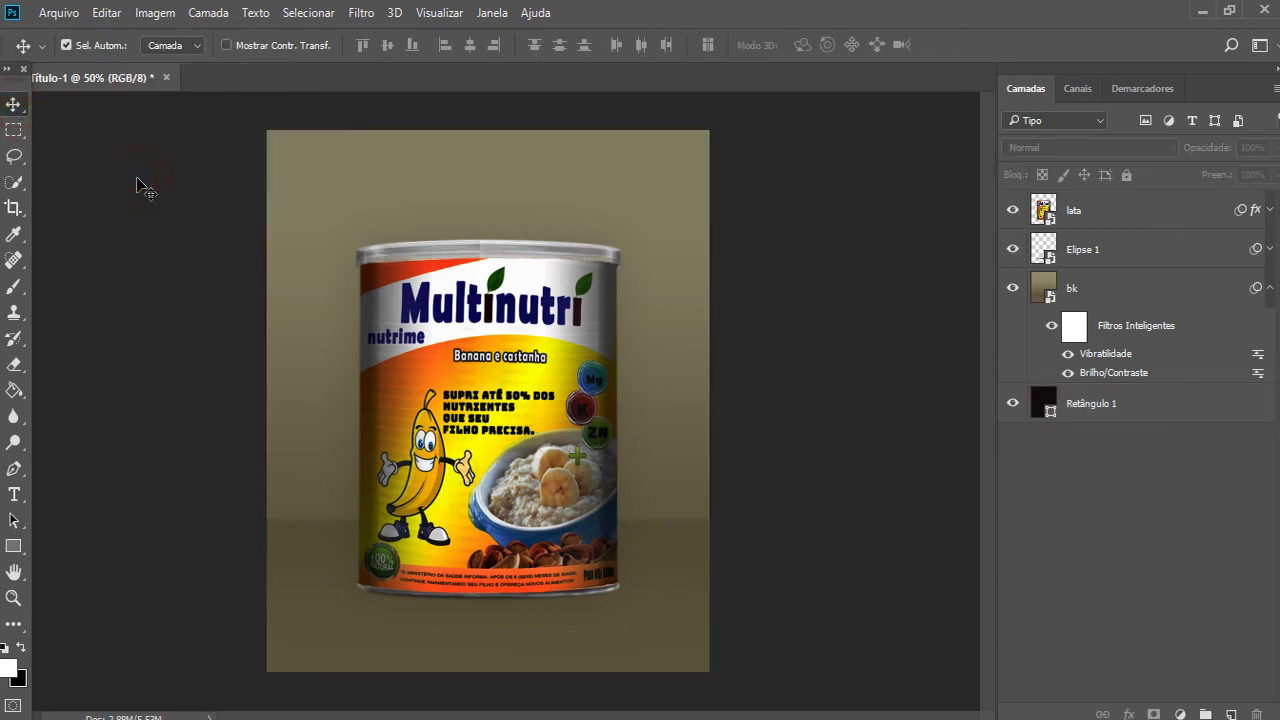